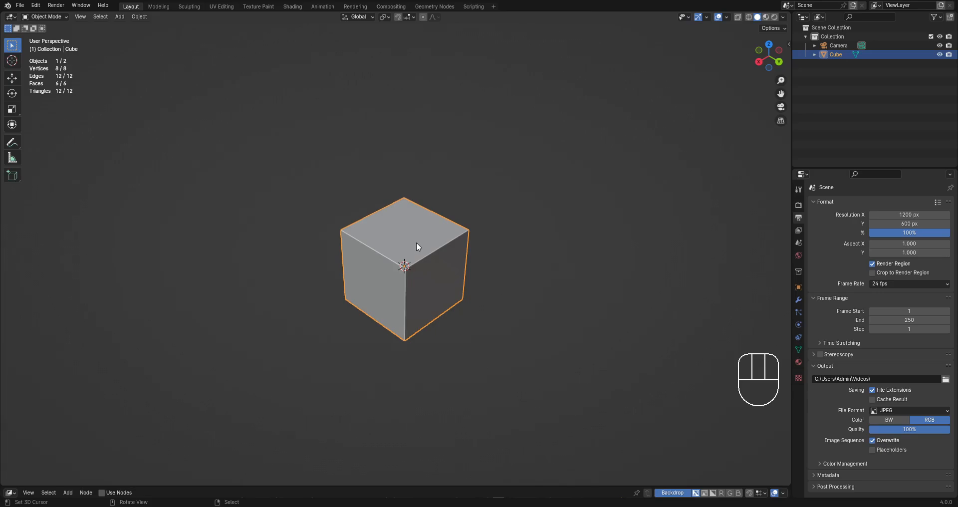
Delete the default cube from the scene.
key(w)
mouse_move(465, 235)
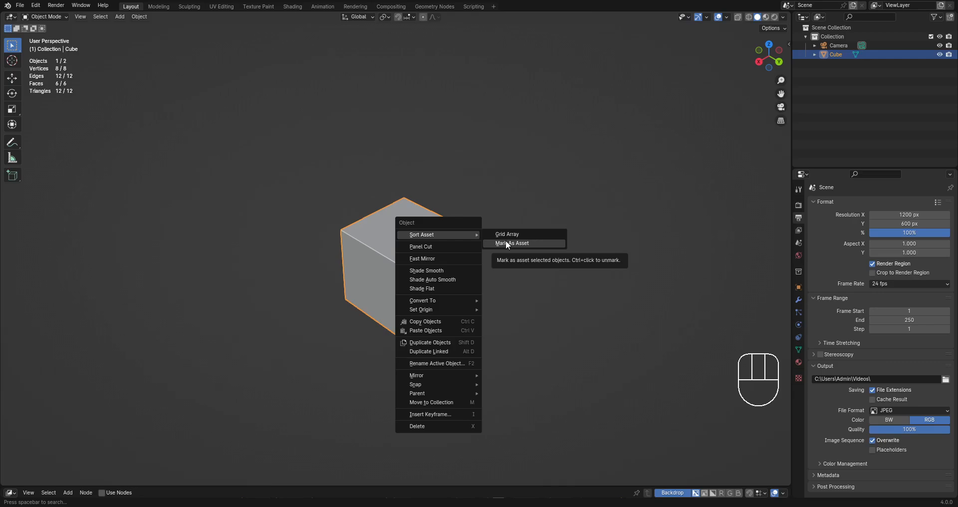
right_click(407, 271)
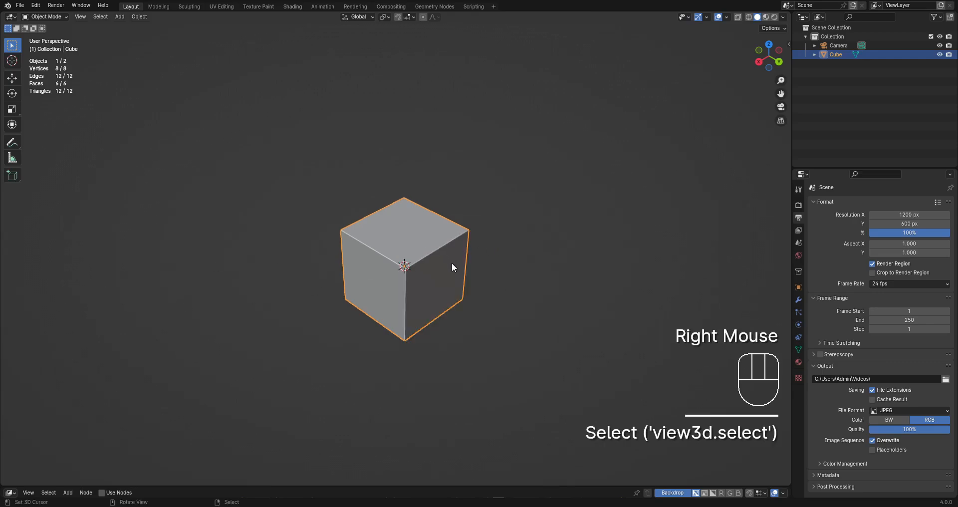
key(x)
click(415, 250)
Add a cylinder mesh at the scene origin.
key(shift+a)
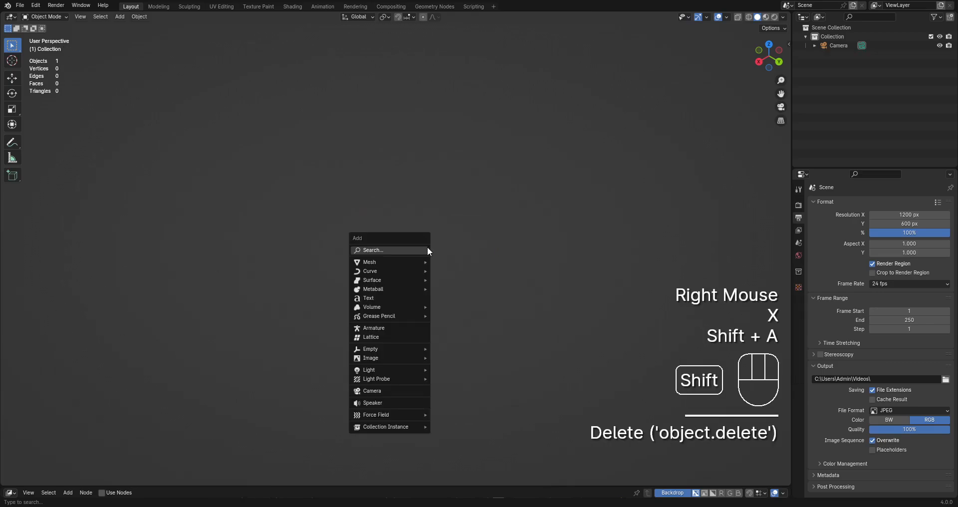
key(Escape)
key(shift+alt+z)
key(shift+alt+z)
middle_drag(523, 307, 454, 259)
scroll(454, 258, up, 2)
key(shift+a)
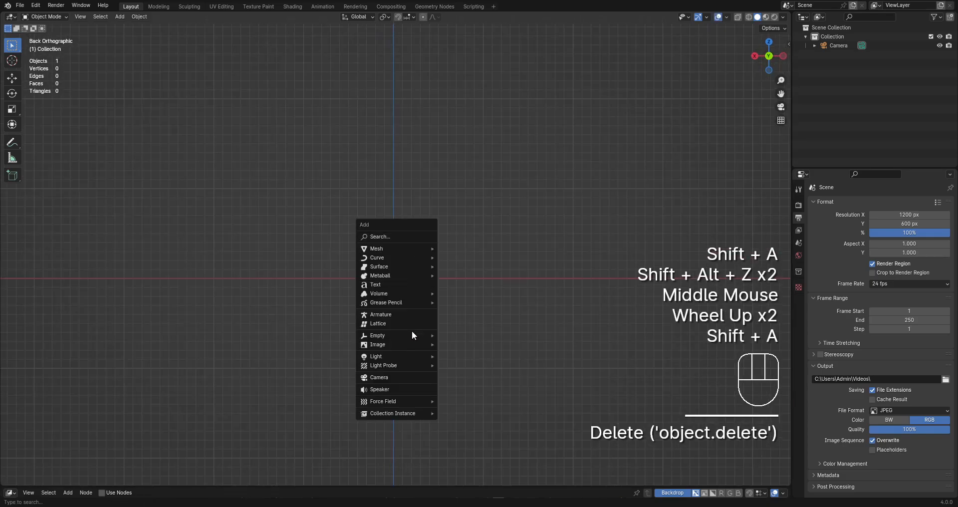
mouse_move(412, 336)
mouse_move(419, 249)
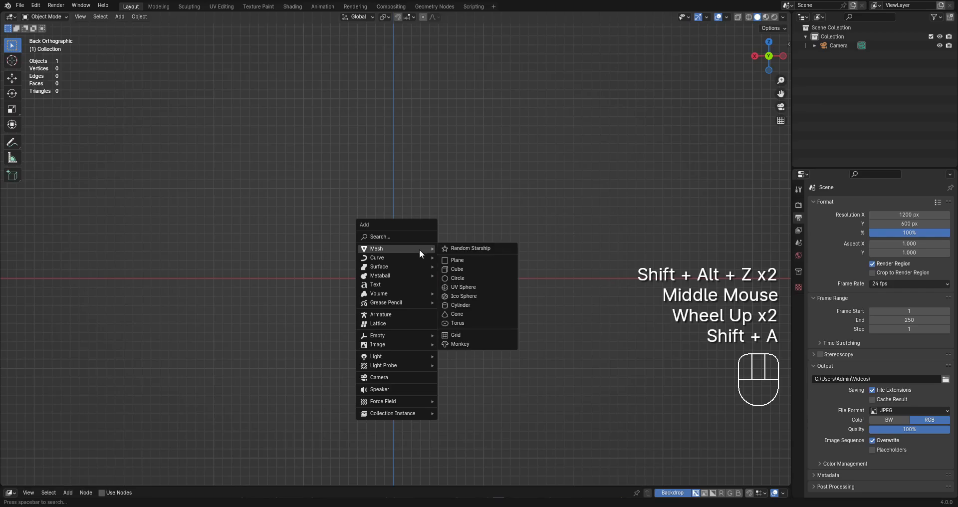
click(466, 303)
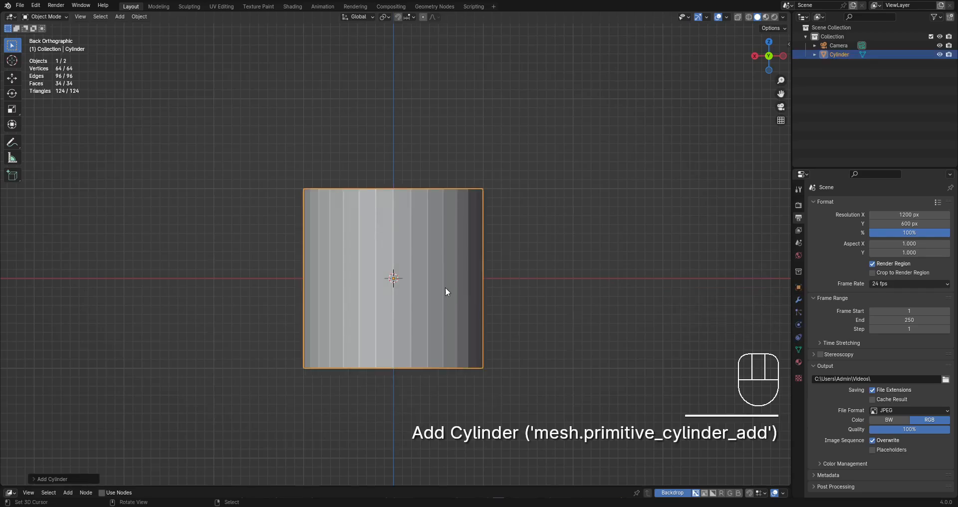
Delete the newly added cylinder after briefly viewing its mesh in Edit Mode.
scroll(445, 286, down, 2)
middle_drag(445, 287, 493, 307)
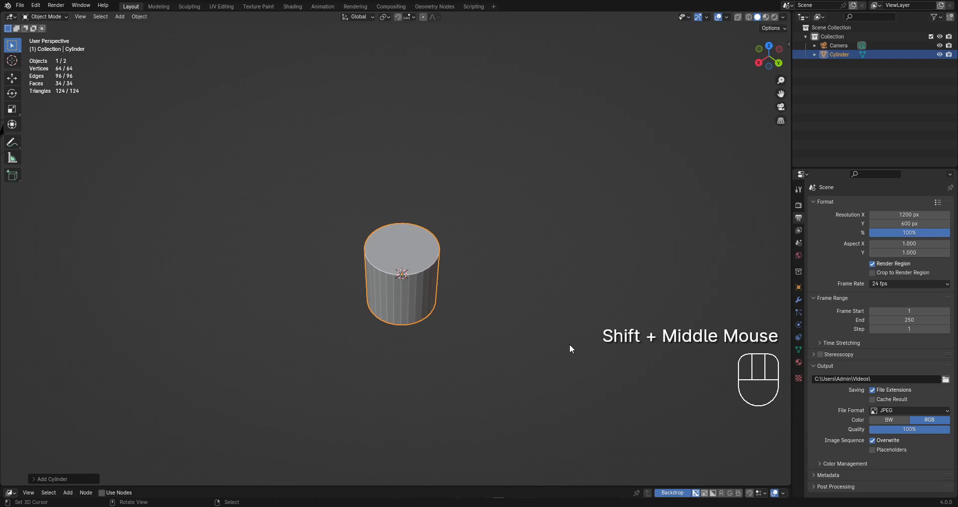
key(Tab)
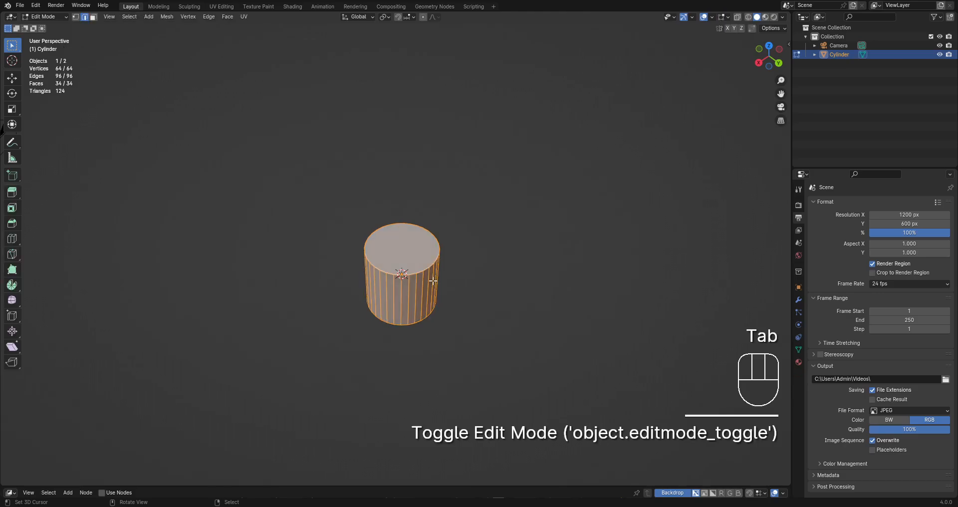
middle_drag(432, 274, 447, 271)
key(Tab)
right_click(437, 268)
key(x)
click(436, 267)
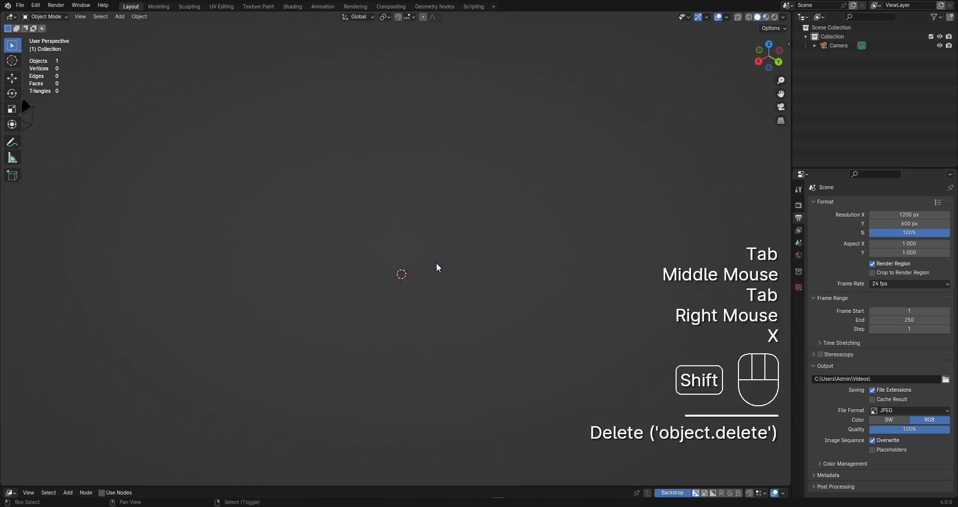
Add a cylinder and open its vertex count for editing.
key(shift+a)
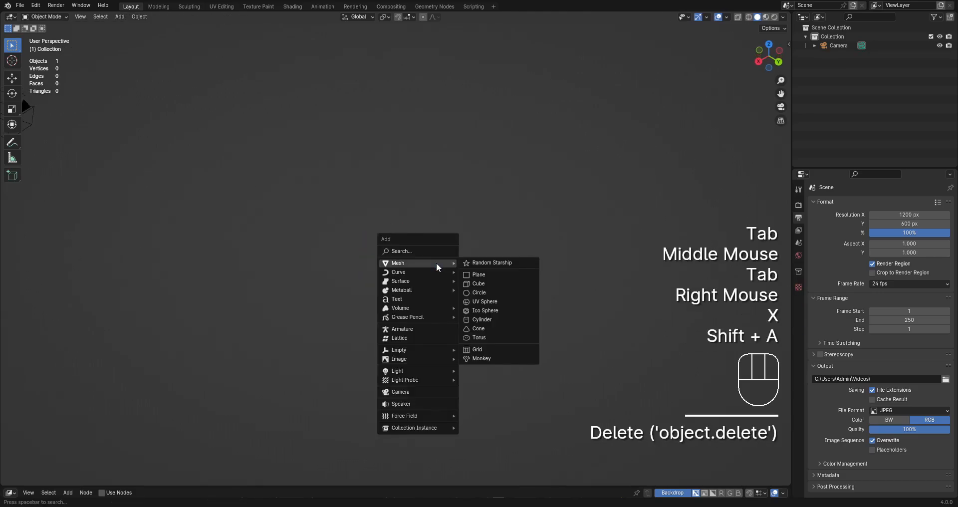
click(488, 320)
scroll(474, 288, up, 2)
key(F9)
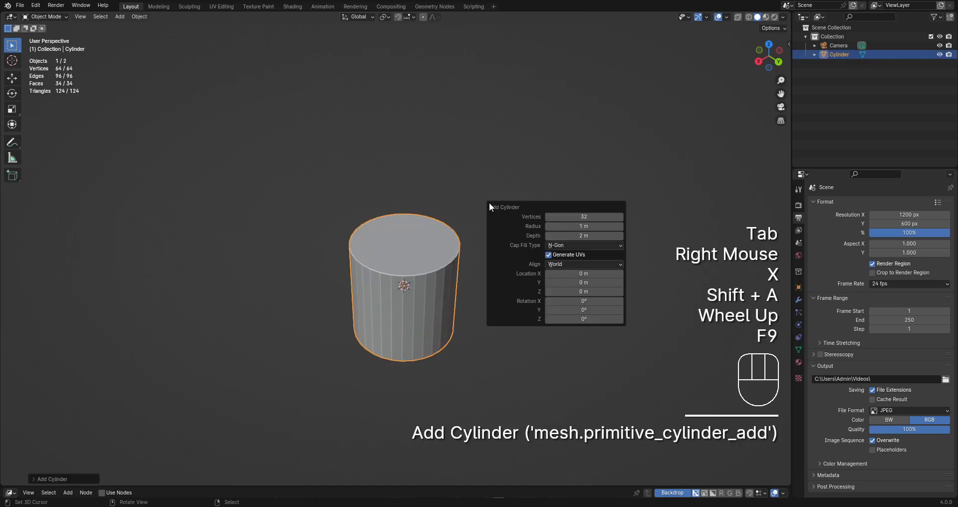
click(581, 217)
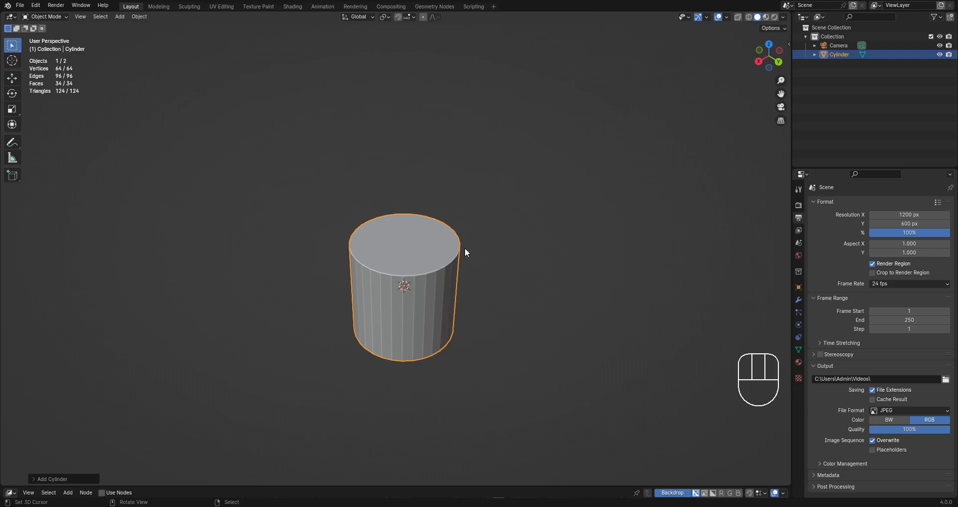
Delete the 32-sided cylinder.
key(shift+ctrl+x)
middle_drag(415, 280, 436, 264)
scroll(414, 224, up, 2)
scroll(410, 218, down, 1)
key(x)
click(436, 259)
Add a cylinder mesh and set its vertex count to 12.
key(shift+a)
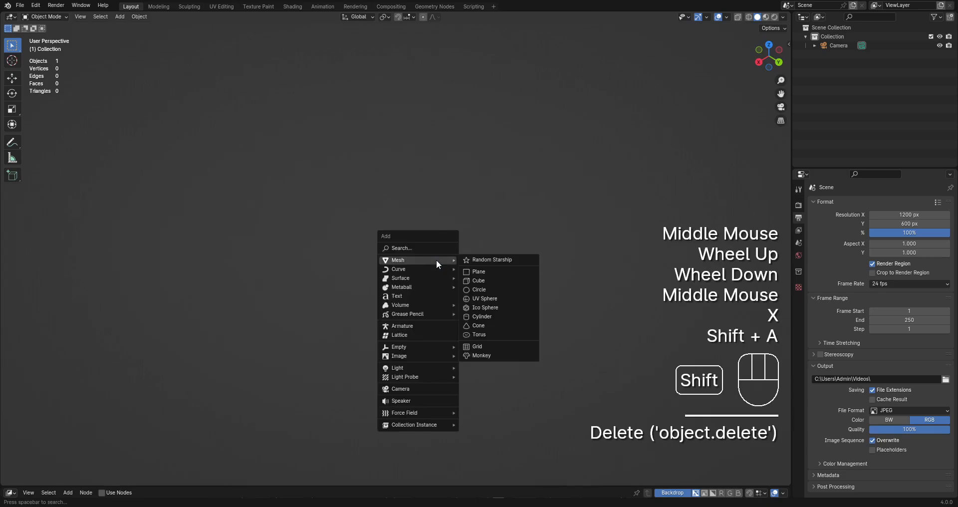
click(484, 317)
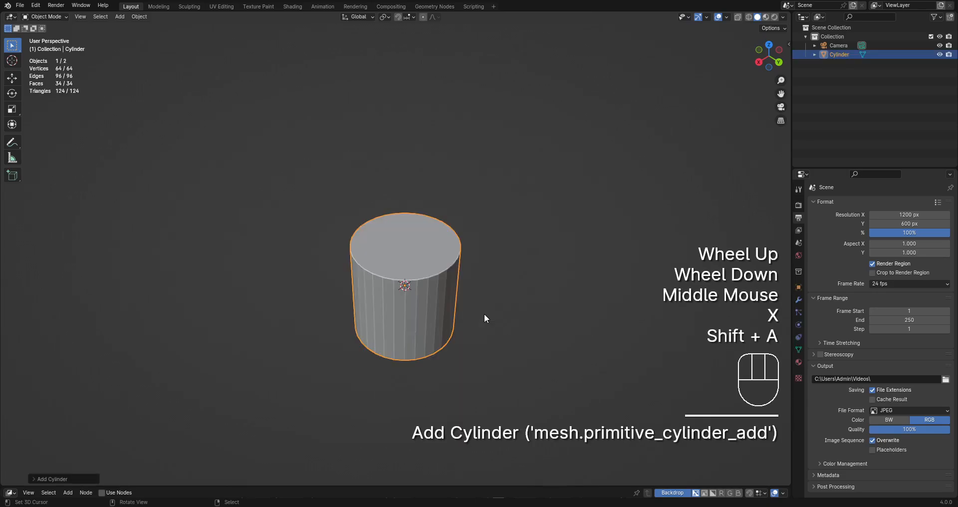
key(F9)
click(596, 249)
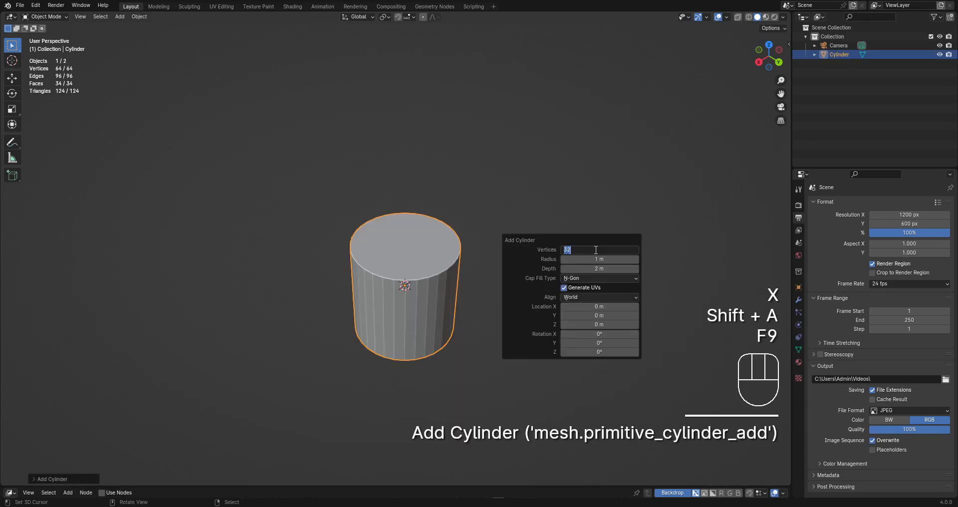
text(12)
key(Return)
Apply Auto Smooth shading to the 12-sided cylinder.
right_click(368, 271)
key(shift+ctrl+x)
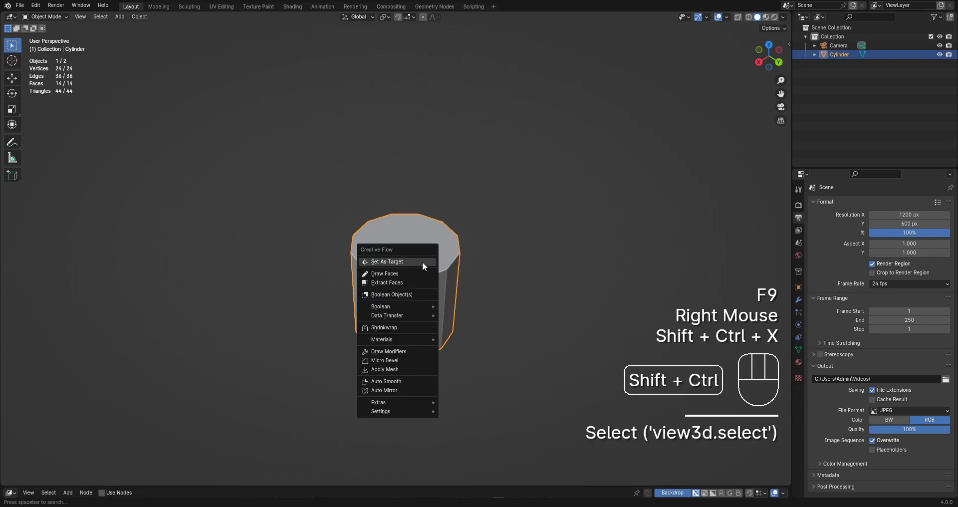
click(387, 382)
Inspect the smoothed 12-sided cylinder from several sides and delete it.
middle_drag(415, 340, 387, 254)
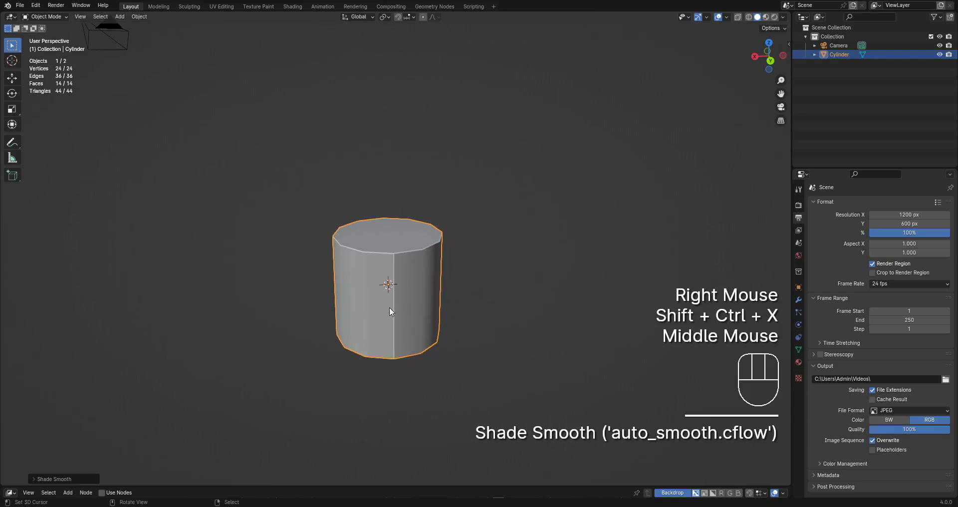
middle_drag(388, 351, 406, 241)
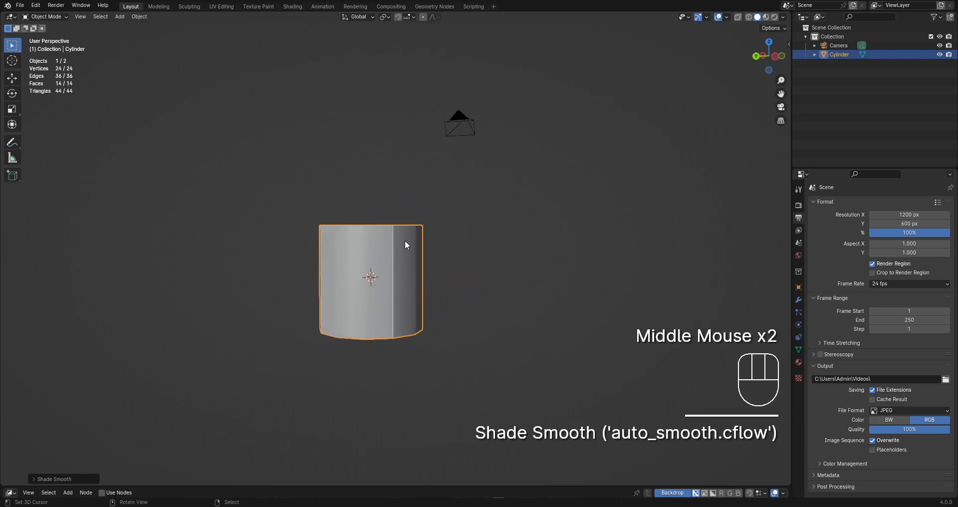
middle_drag(396, 355, 496, 334)
right_click(404, 287)
key(x)
Add a cylinder mesh and set its vertex count to 16.
key(shift+a)
mouse_move(429, 250)
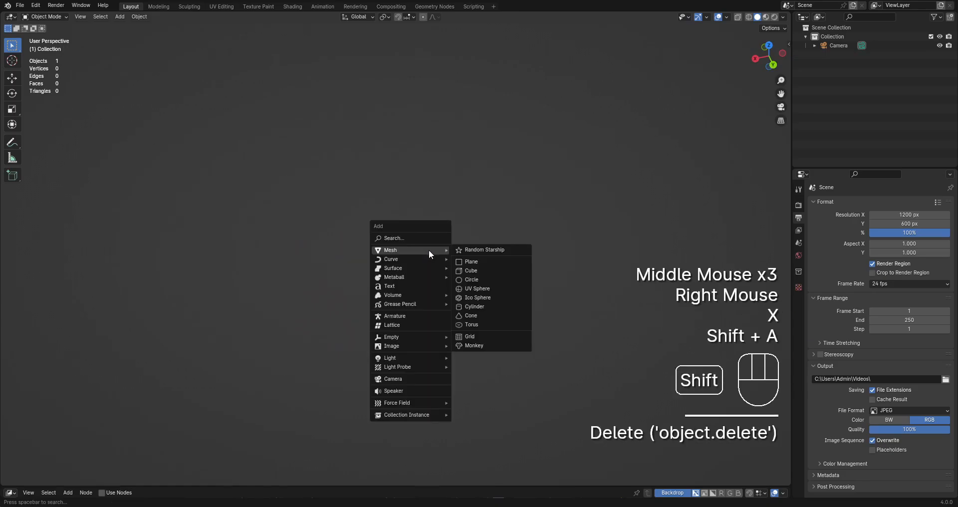
click(467, 307)
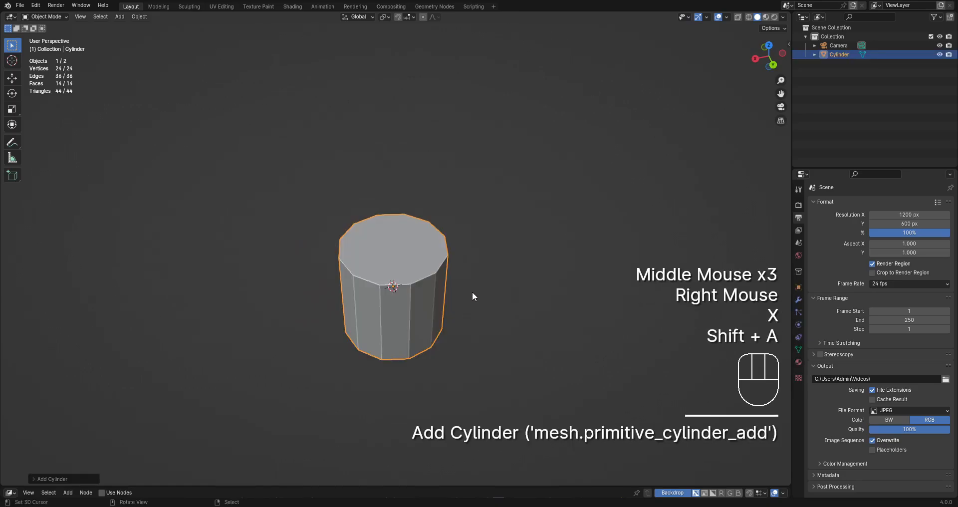
key(F9)
double_click(561, 305)
text(16)
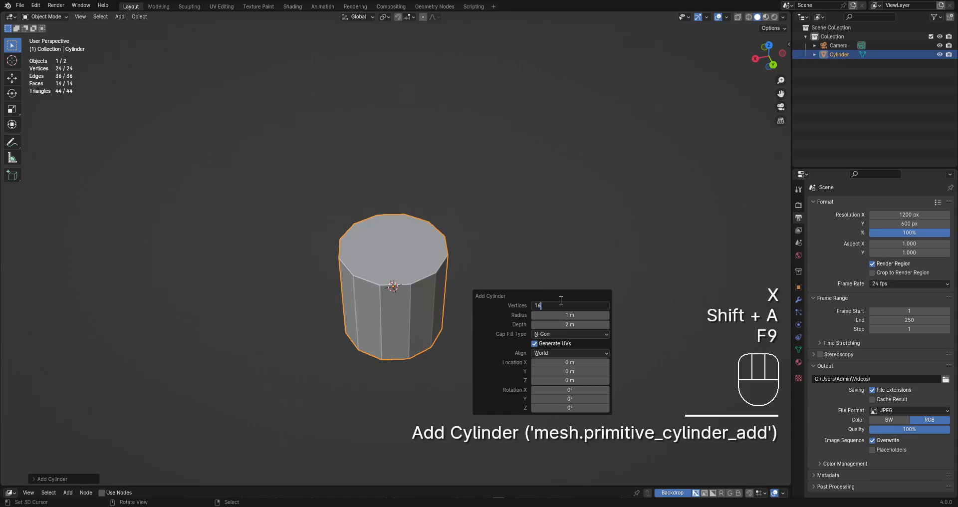
key(Return)
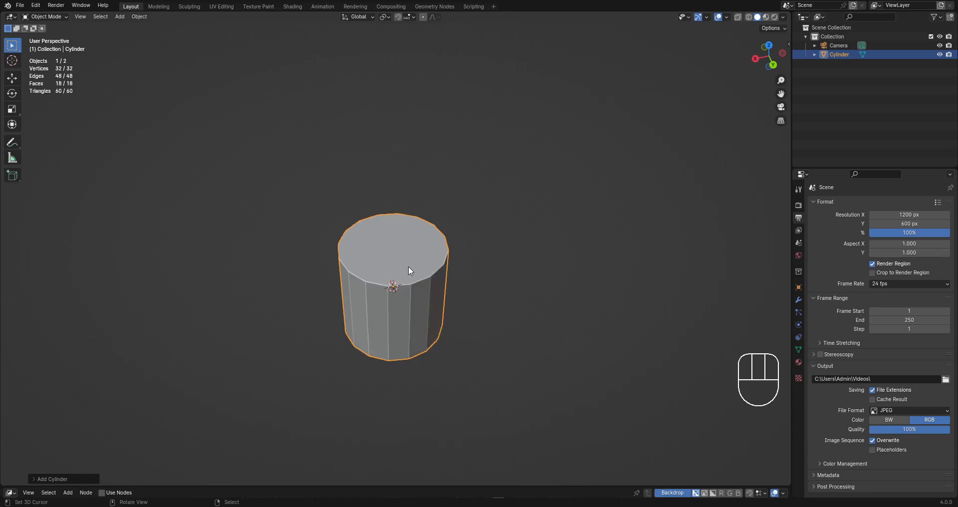
Apply Auto Smooth shading to the 16-sided cylinder.
scroll(409, 265, up, 2)
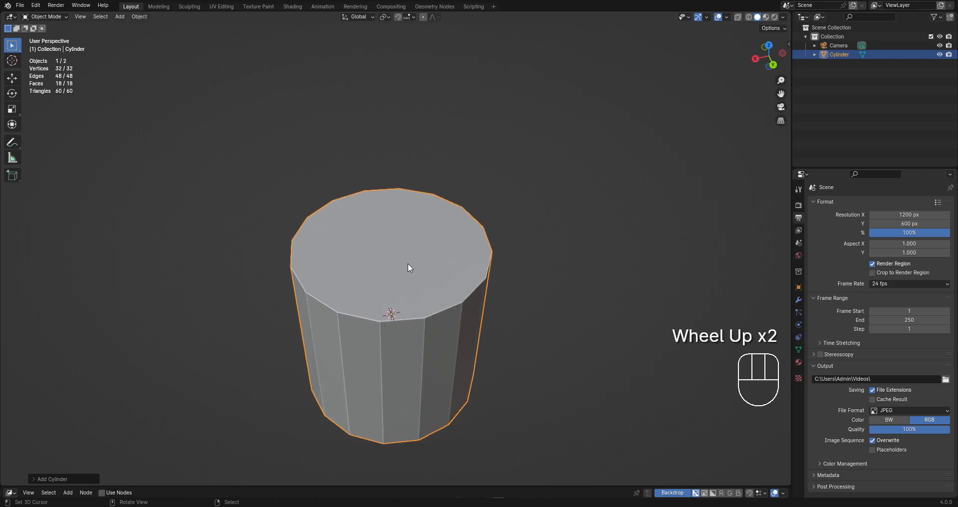
middle_drag(461, 237, 448, 257)
scroll(468, 299, down, 1)
right_click(426, 246)
key(ctrl+shift+x)
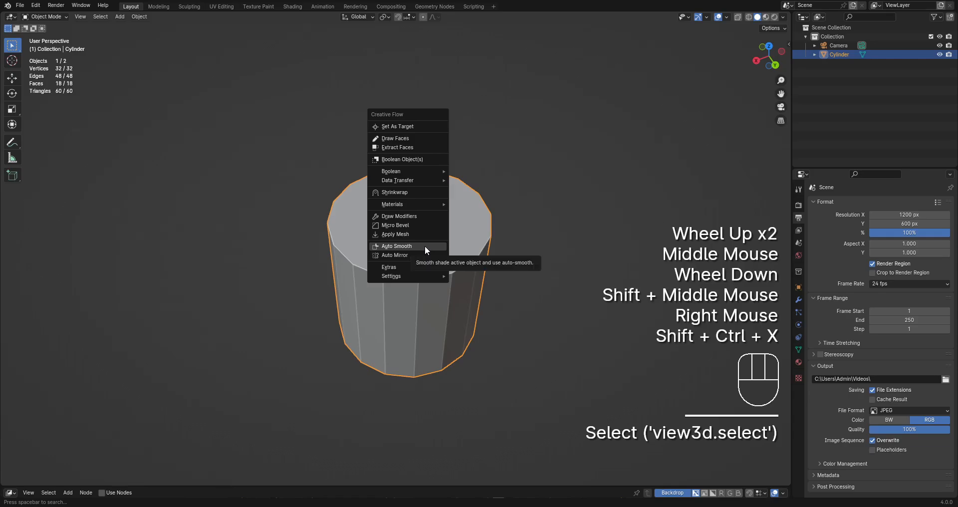
click(424, 246)
In Edit Mode, select the cylinder's top face and push it outward along its normal with Shrink/Fatten to make the body taller.
key(Tab)
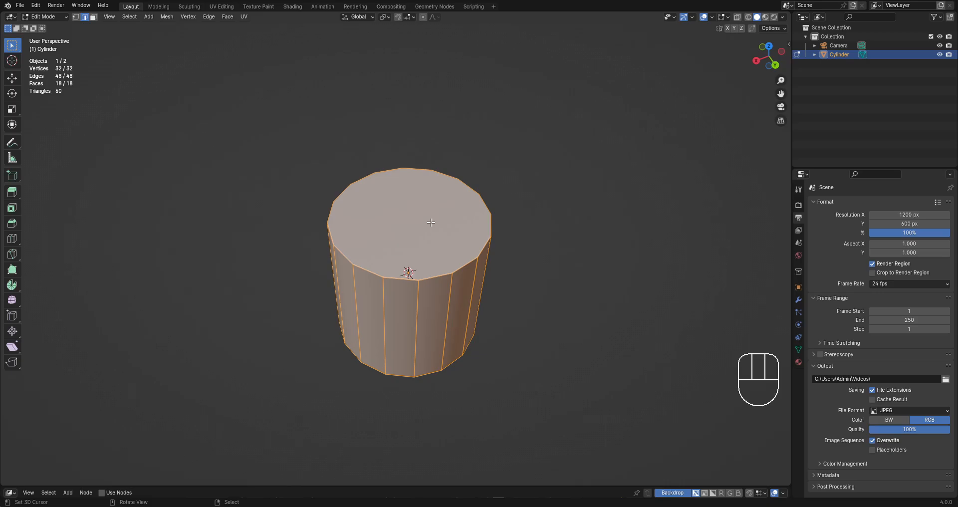
middle_drag(430, 254, 435, 238)
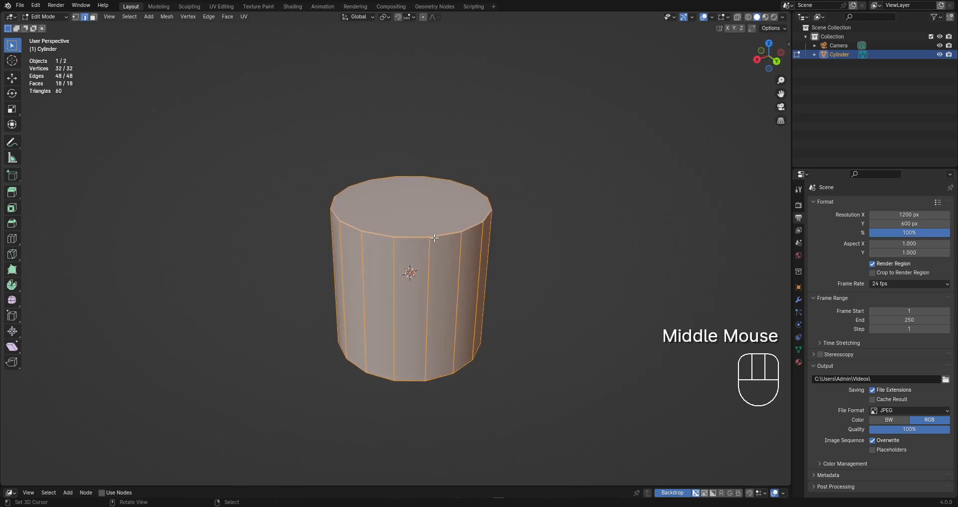
key(3)
scroll(443, 225, down, 2)
right_click(428, 230)
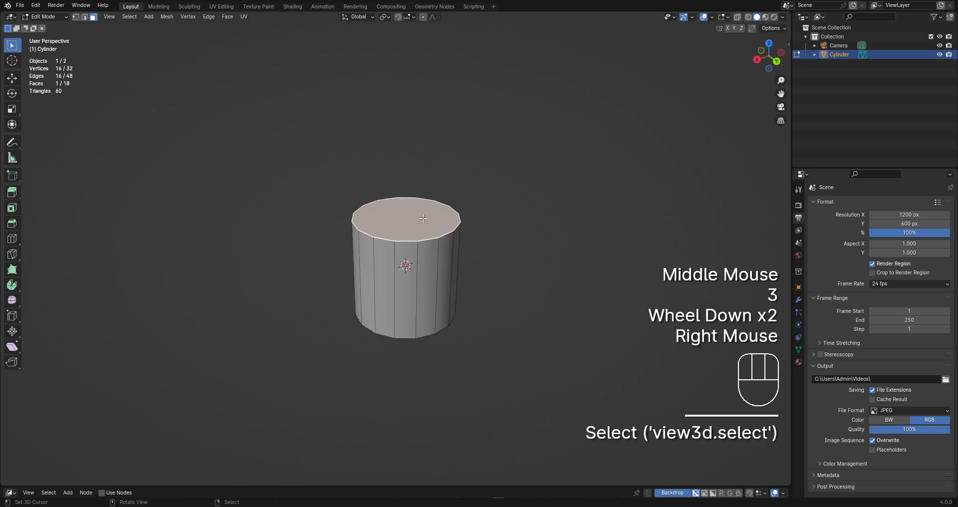
key(alt+s)
Extrude the cylinder's bottom face in place and scale it outward to form a flange around the base.
scroll(467, 274, down, 1)
middle_drag(449, 209, 467, 274)
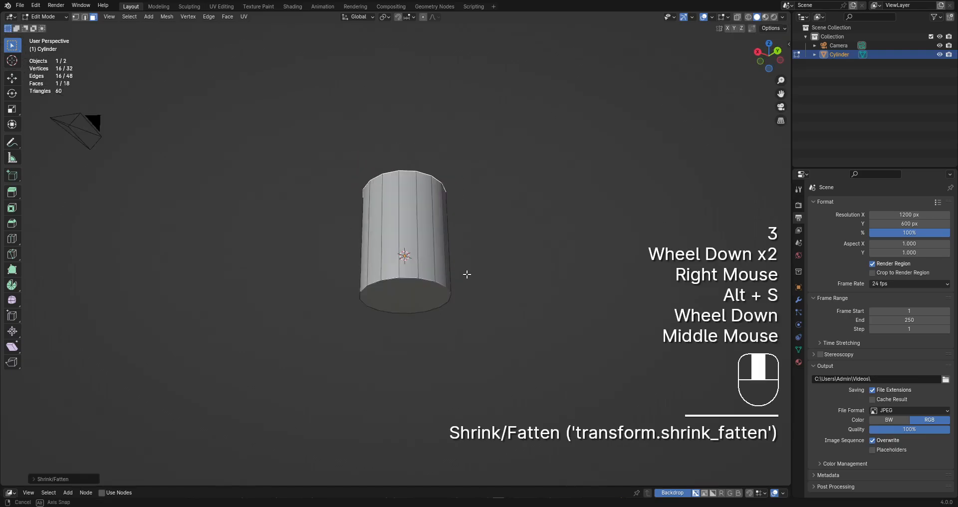
key(3)
right_click(399, 295)
middle_drag(399, 295, 466, 248)
scroll(466, 248, up, 2)
key(e)
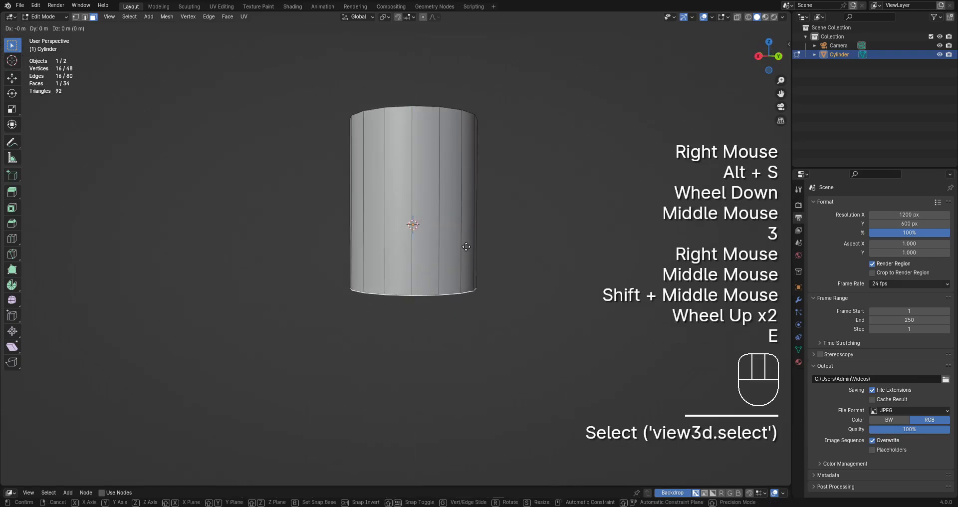
click(466, 252)
key(s)
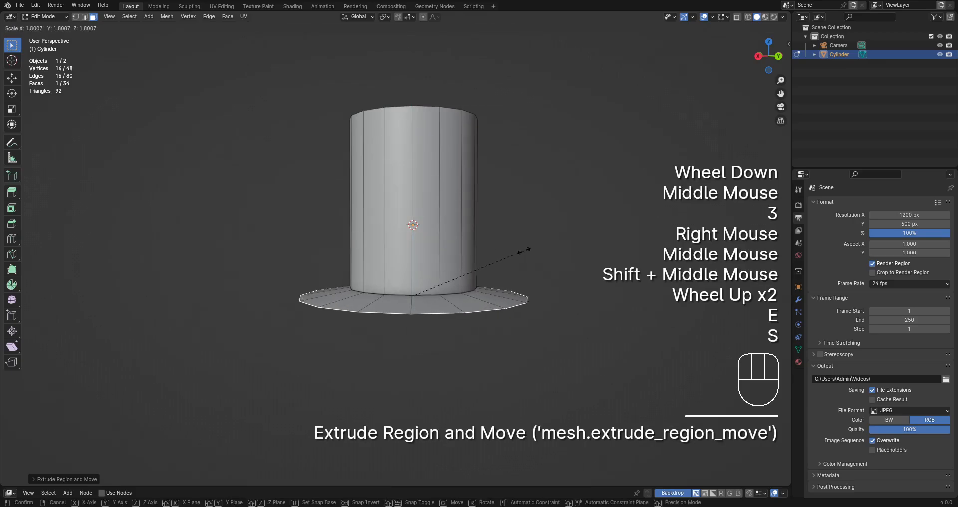
click(502, 250)
Delete the large face closing the underside of the base flange.
scroll(455, 257, down, 2)
mouse_move(456, 256)
middle_down()
mouse_move(473, 226)
mouse_move(456, 242)
middle_up()
scroll(459, 265, up, 2)
key(g)
key(x)
click(473, 231)
scroll(472, 230, down, 2)
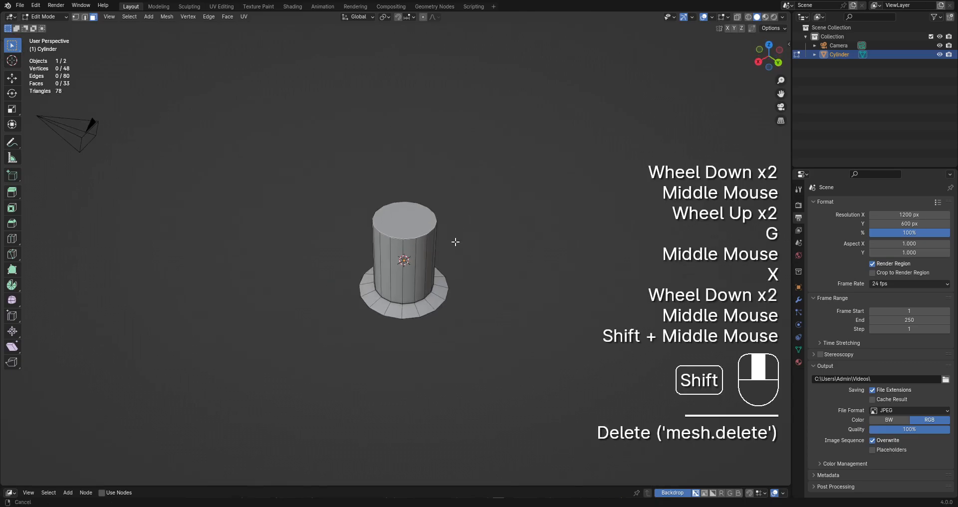
Inset the cylinder's top face by about 0.7 m to leave a small central face.
scroll(453, 252, up, 1)
right_click(418, 232)
key(i)
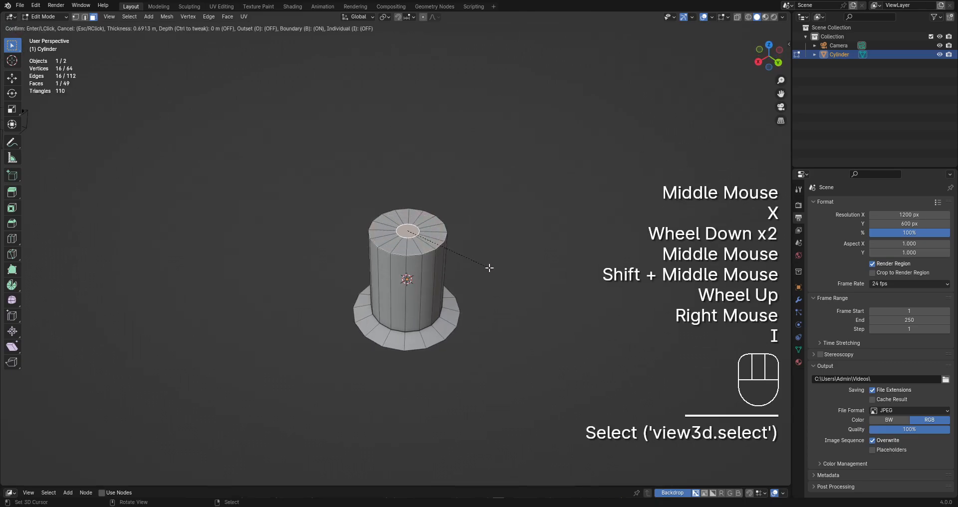
click(449, 234)
Extrude the small central top face upward about 3 m to form a narrow column.
scroll(448, 235, down, 1)
shift+middle_drag(449, 234, 439, 310)
scroll(439, 309, up, 2)
key(e)
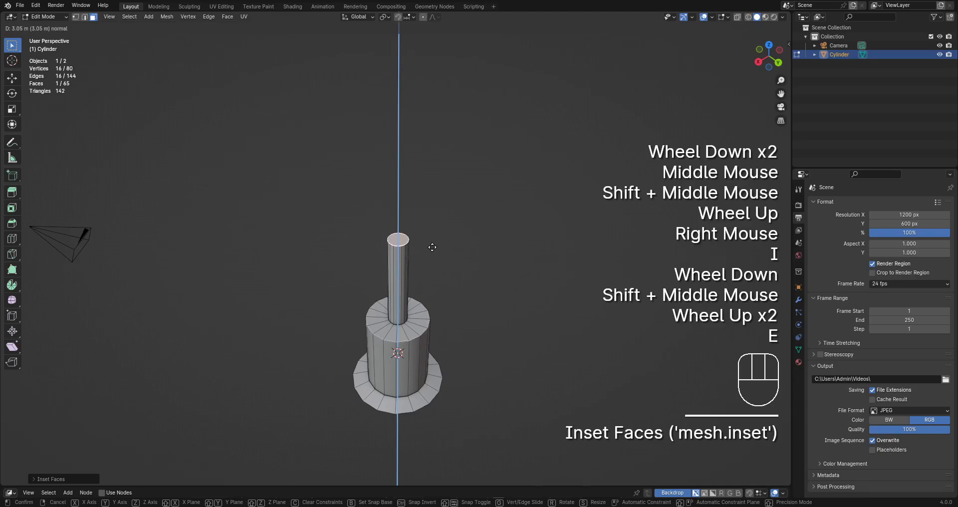
click(433, 252)
Inset the narrow column's top face by about 0.14 m and extrude the inner face upward about 5 m as a thin mast.
key(i)
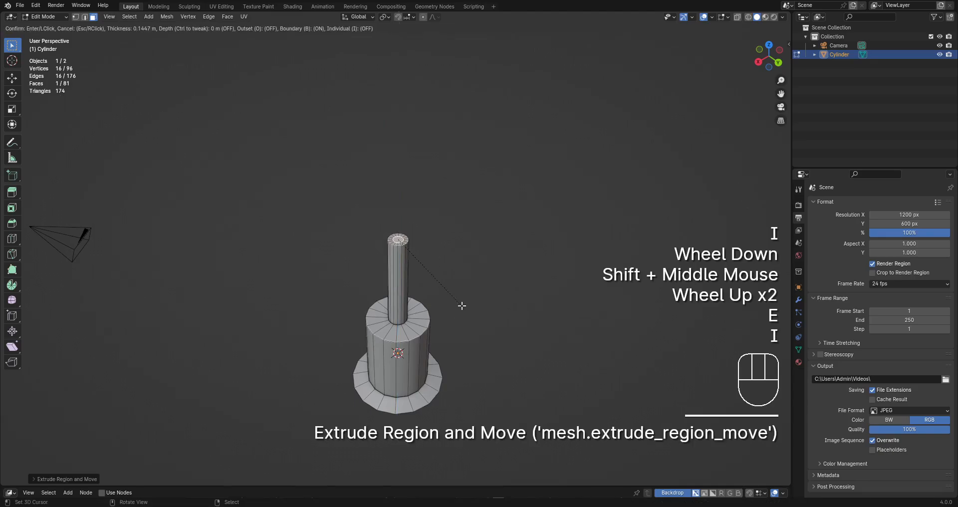
click(461, 304)
key(e)
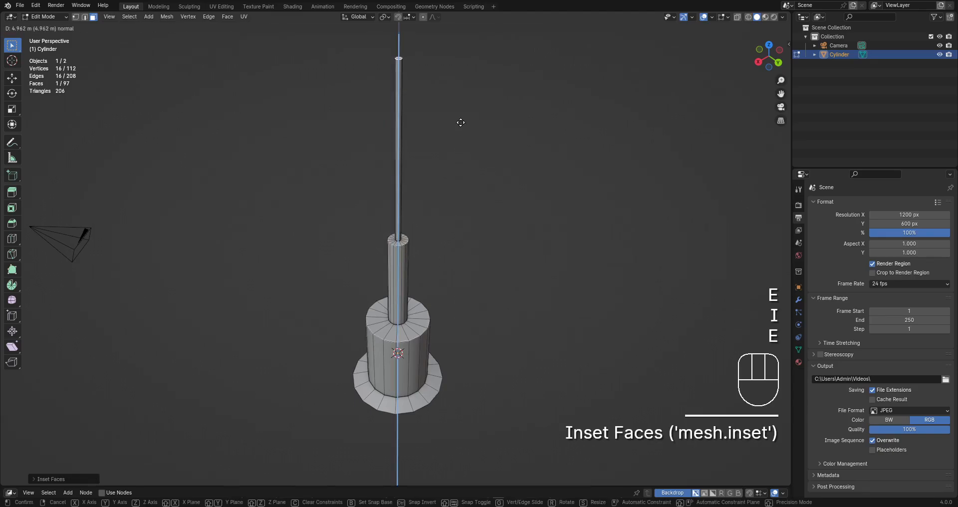
click(462, 122)
Cut an edge loop just below the thin mast's tip and bevel it into a narrow band of faces.
scroll(439, 260, down, 1)
middle_drag(439, 260, 435, 237)
scroll(434, 238, up, 2)
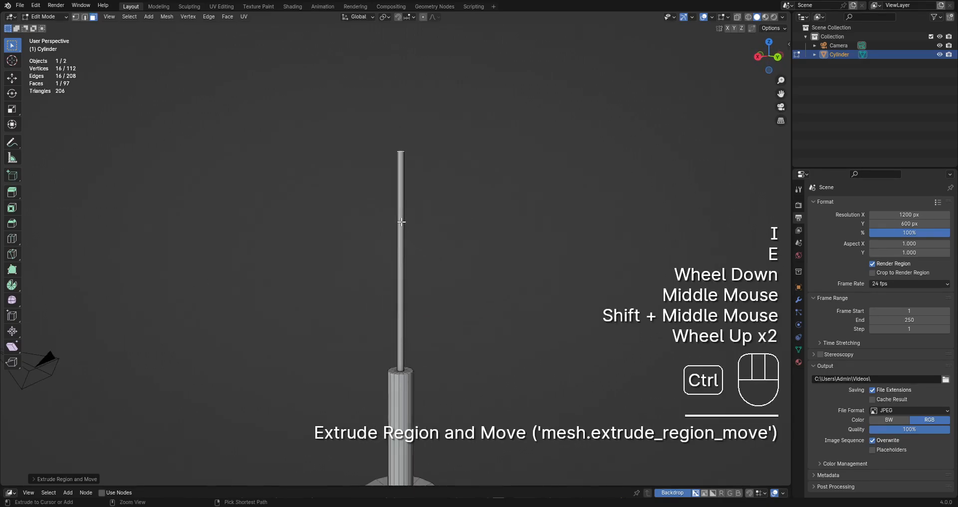
key(ctrl+r)
click(401, 199)
click(399, 113)
shift+middle_drag(442, 162, 442, 208)
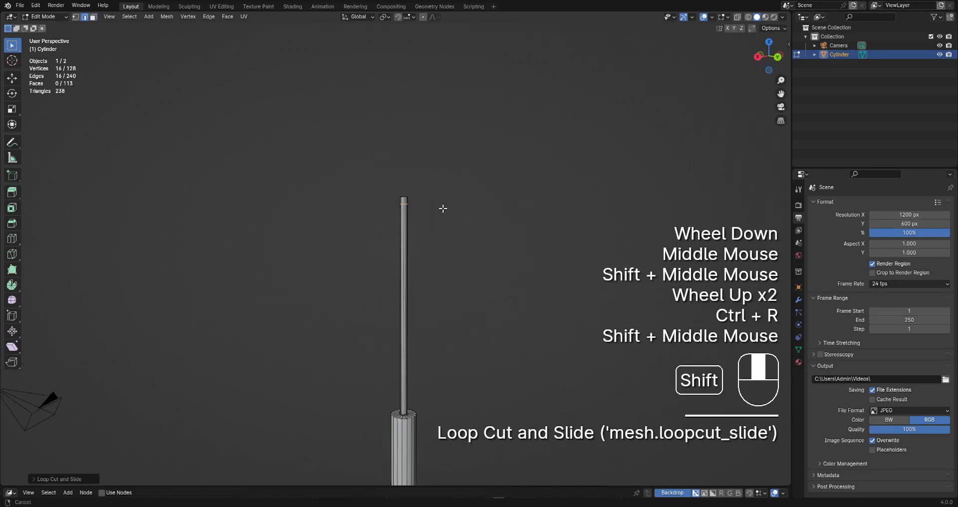
scroll(449, 248, up, 2)
key(ctrl+b)
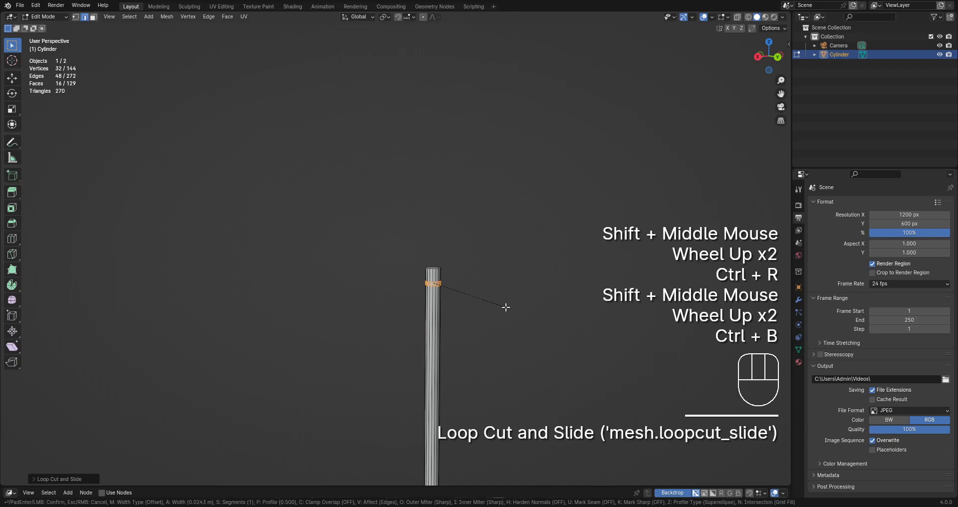
click(507, 307)
Inset the narrow band's faces with outward depth to form a collar around the mast tip, and return to Object Mode.
key(i)
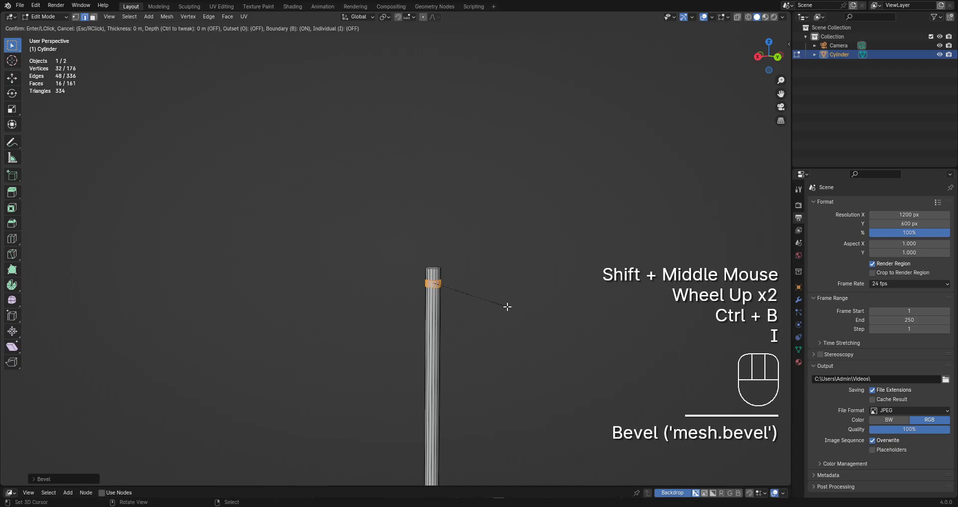
ctrl+click(516, 306)
key(Tab)
scroll(426, 330, down, 3)
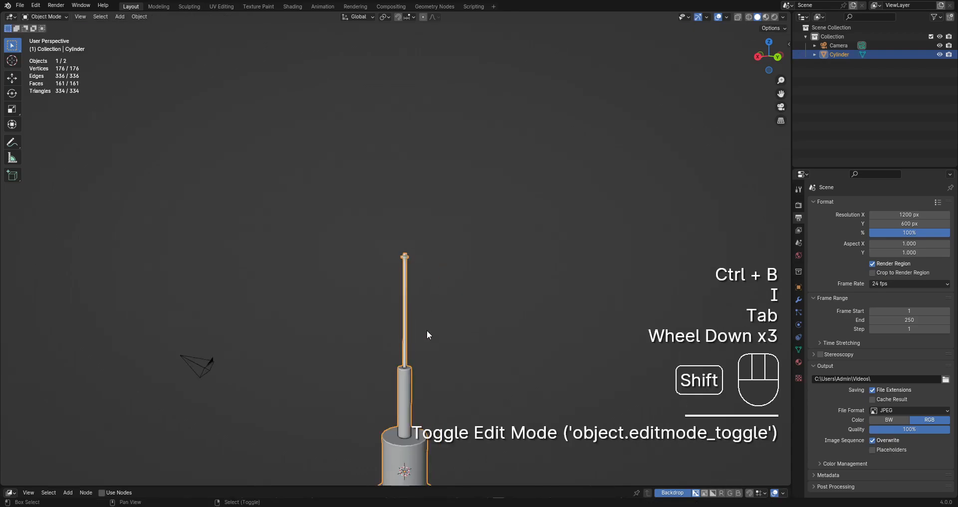
Cut an edge loop around the middle of the wide base cylinder and bevel it into a broad band of faces.
shift+middle_drag(427, 330, 428, 245)
scroll(418, 270, up, 1)
right_click(418, 270)
key(Tab)
scroll(417, 270, up, 3)
key(alt+a)
key(2)
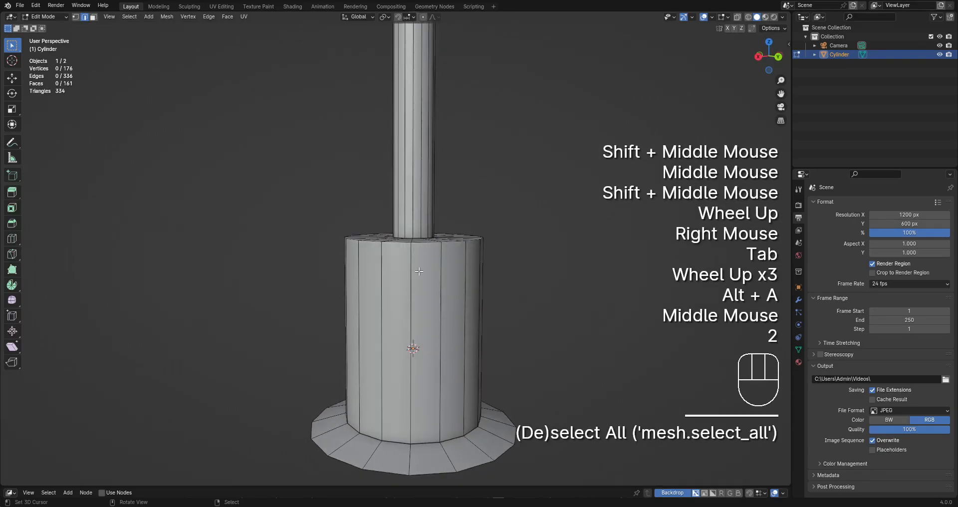
key(ctrl+r)
click(407, 282)
click(408, 282)
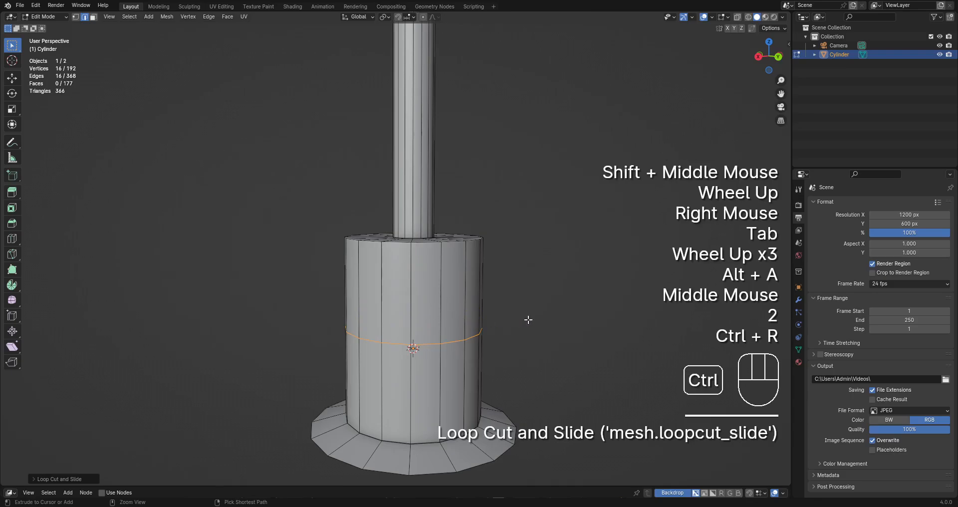
key(ctrl+b)
click(576, 317)
Inset the broad band's faces by about 0.015 m and shrink them inward to recess the middle of the base cylinder.
key(i)
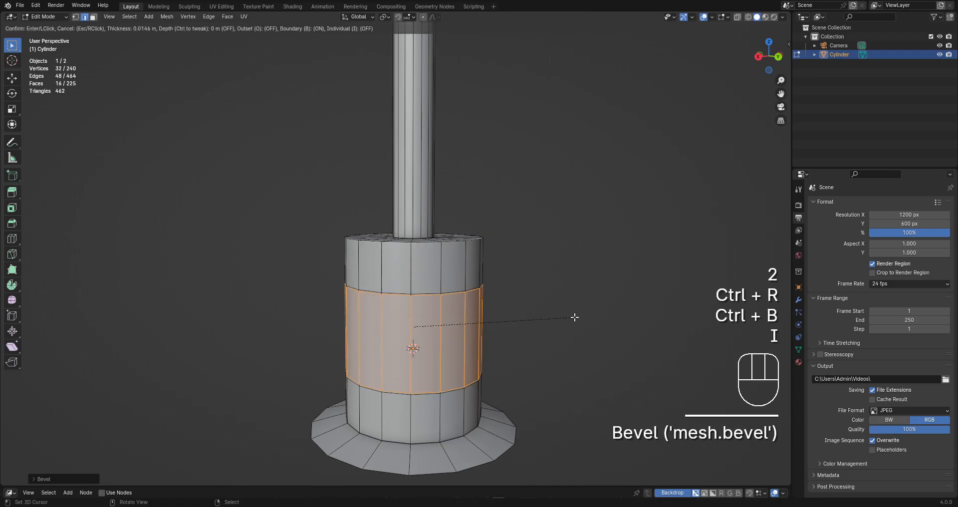
click(574, 317)
key(alt+s)
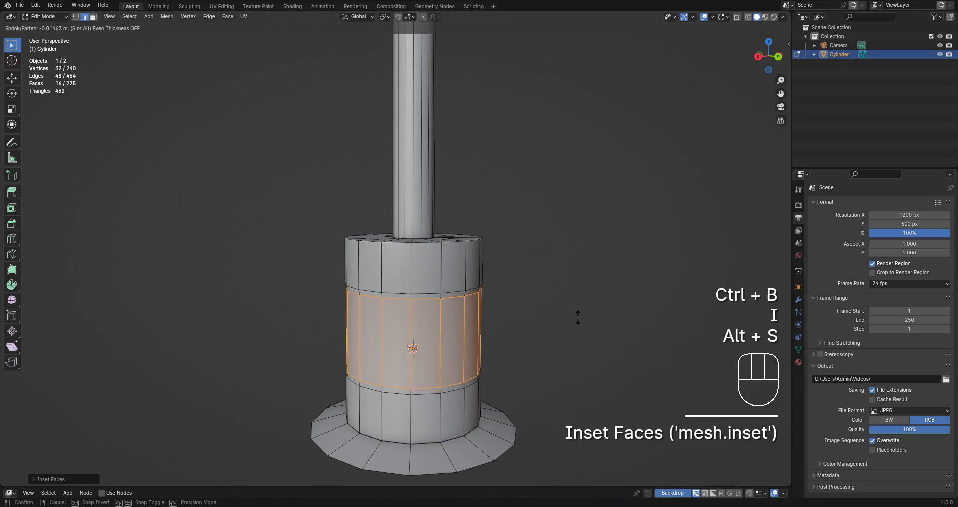
click(586, 321)
key(Tab)
Bevel the edge loop around the base cylinder's upper rim by about 0.05 m and return to Object Mode.
scroll(432, 169, down, 2)
scroll(432, 170, down, 1)
middle_drag(434, 176, 447, 235)
scroll(447, 235, up, 2)
key(Tab)
key(alt+a)
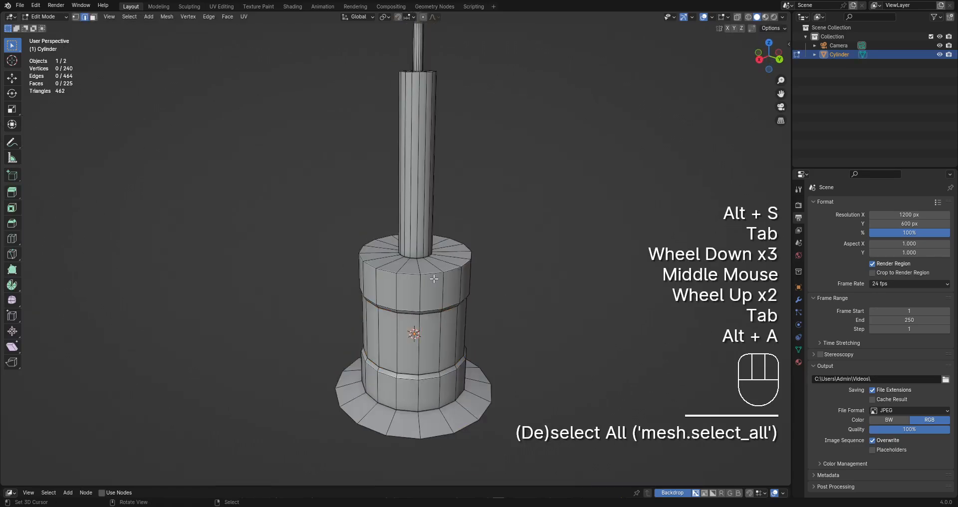
key(2)
alt+shift+right_click(449, 265)
shift+middle_drag(539, 270, 509, 246)
scroll(509, 246, up, 1)
key(ctrl+b)
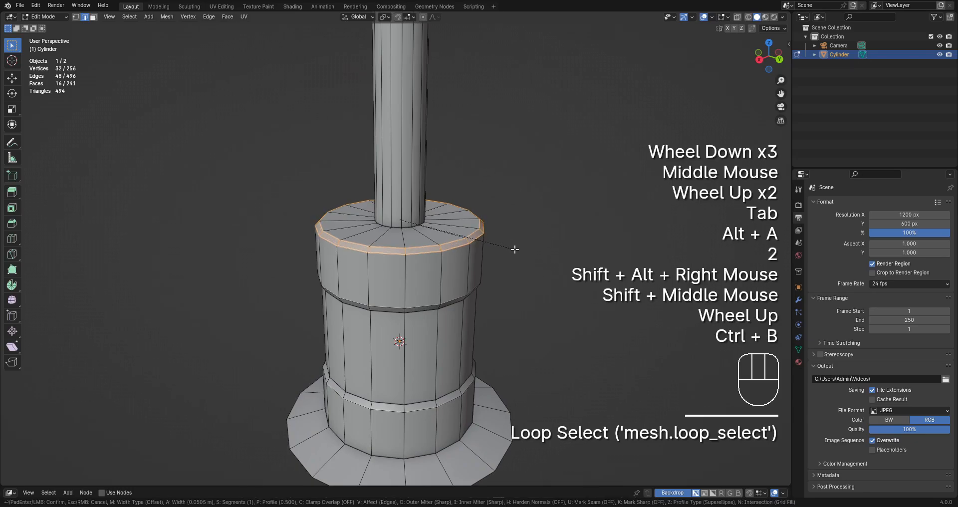
click(516, 199)
key(Tab)
Examine the Random Panels settings, including the Subdivision Cuts option, and the Random Flow utility operators for the cylinder.
key(shift+q)
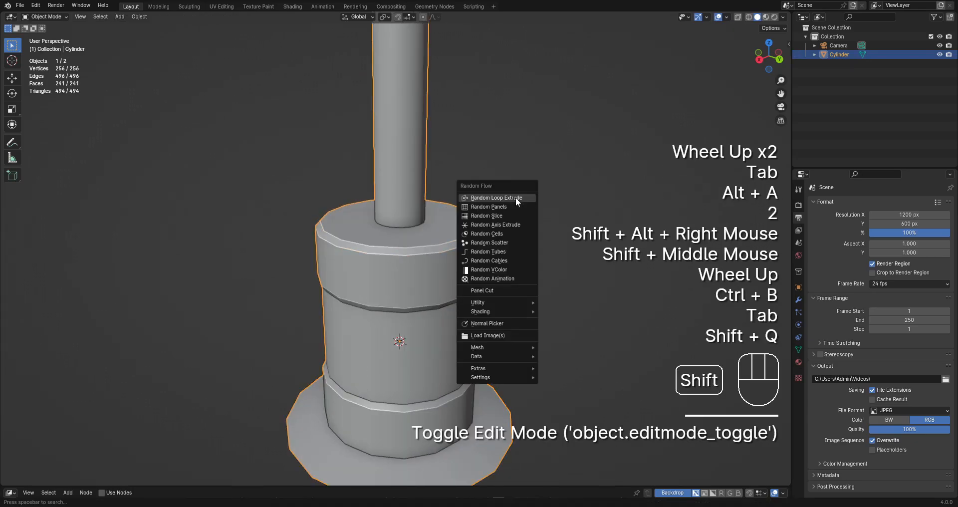
click(514, 208)
key(shift+q)
click(547, 178)
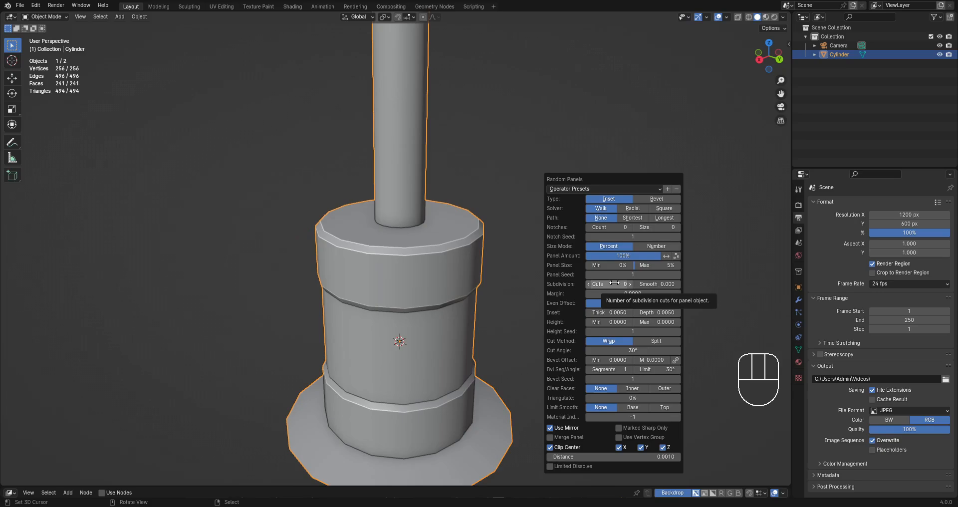
scroll(432, 268, down, 2)
mouse_move(432, 267)
middle_down()
mouse_move(436, 235)
mouse_move(441, 271)
middle_up()
scroll(442, 265, down, 2)
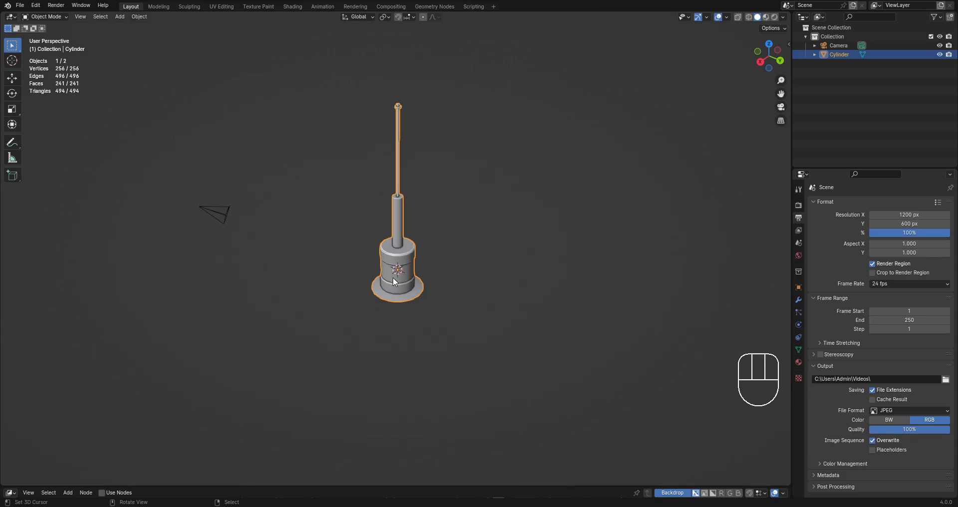
scroll(396, 277, up, 2)
key(shift+q)
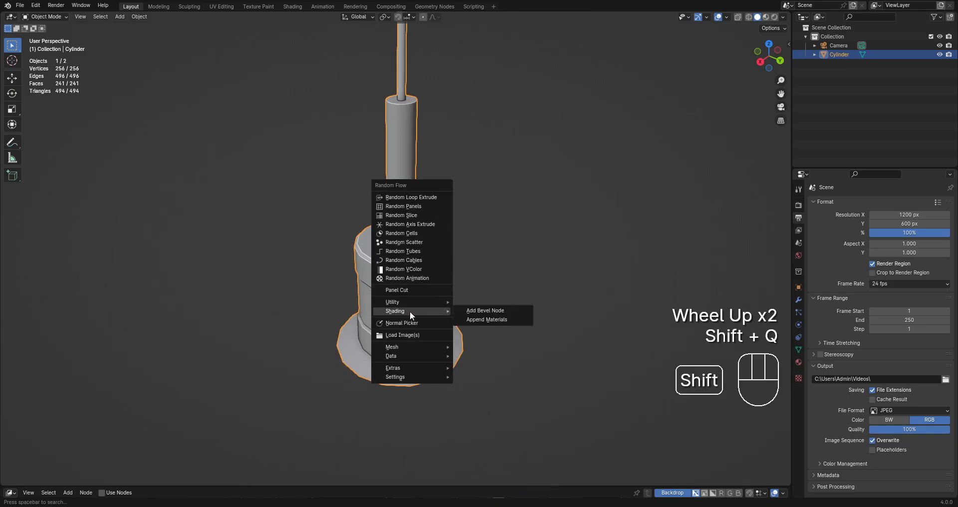
mouse_move(408, 301)
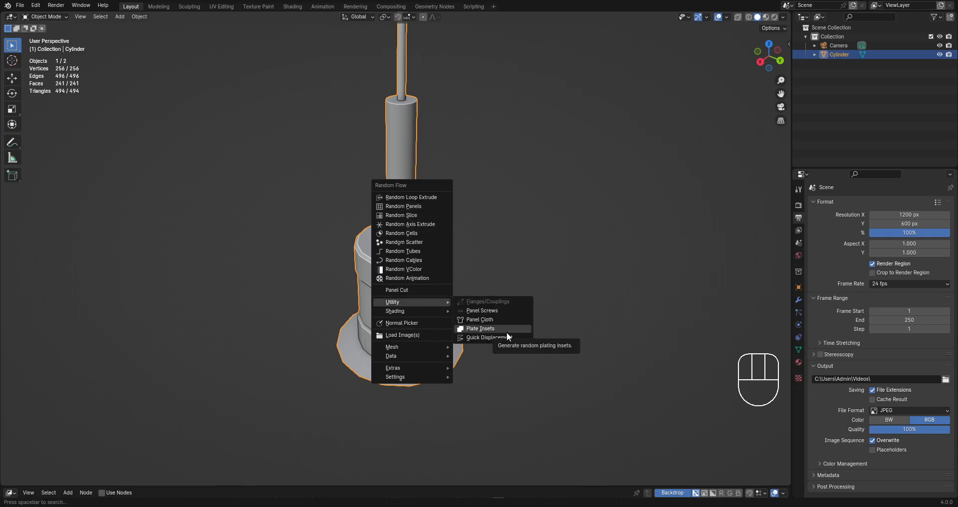
Cut a concentric edge loop into the base cylinder's top ring between the column and the rim, and deselect everything.
scroll(434, 314, down, 2)
middle_drag(433, 314, 475, 283)
scroll(451, 266, up, 2)
key(Tab)
key(alt+a)
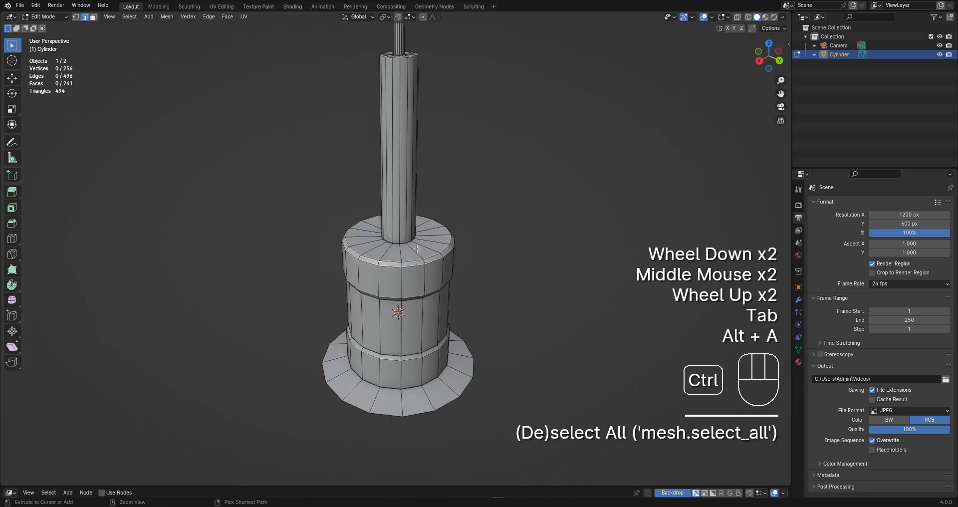
key(ctrl+r)
click(446, 254)
key(alt+a)
Try to run Plate Insets on the mesh with no faces selected.
scroll(434, 284, down, 1)
middle_drag(434, 285, 425, 259)
scroll(417, 248, down, 2)
scroll(423, 216, up, 1)
scroll(423, 216, up, 1)
scroll(434, 215, down, 1)
scroll(484, 286, up, 2)
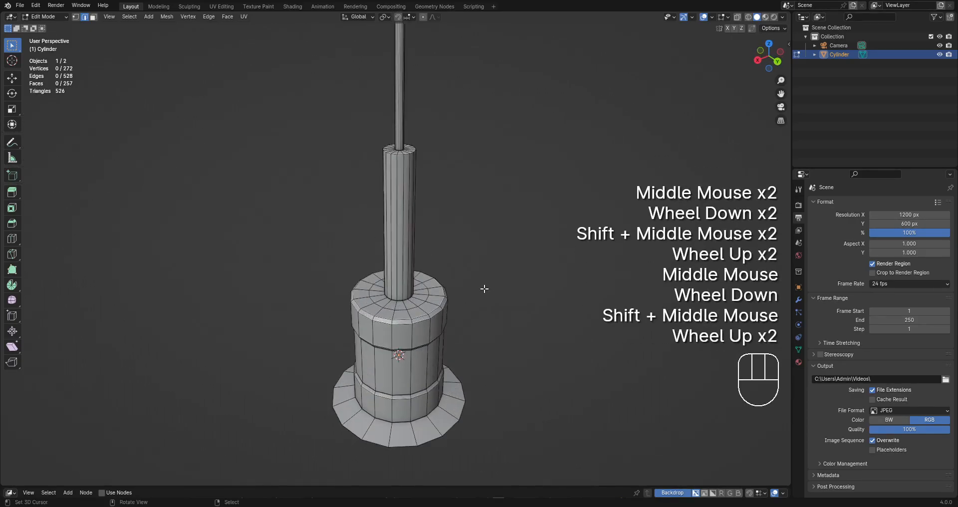
shift+middle_drag(484, 287, 482, 267)
scroll(472, 250, up, 2)
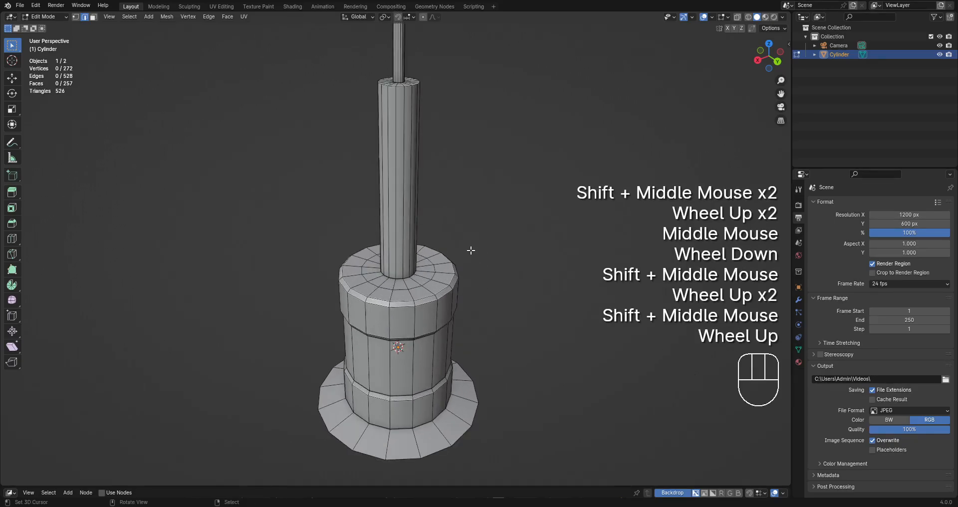
key(shift+q)
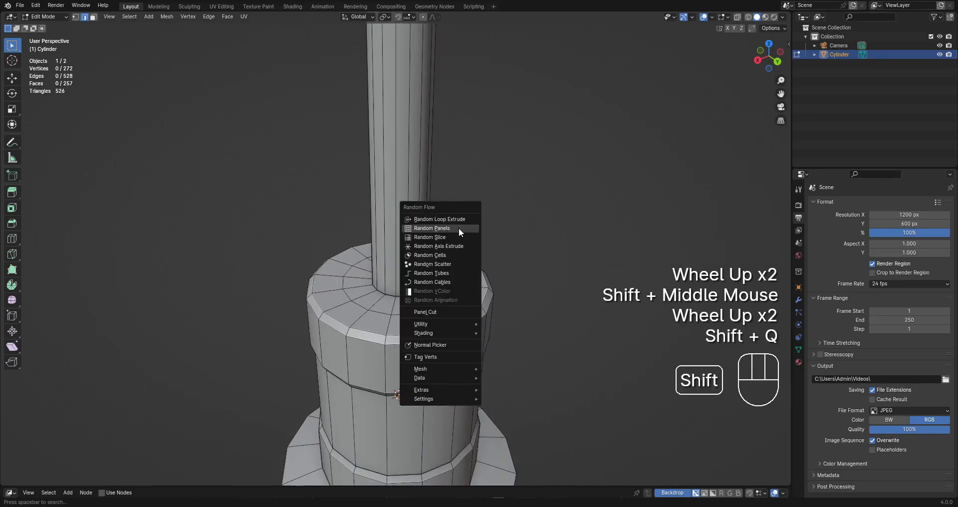
mouse_move(456, 320)
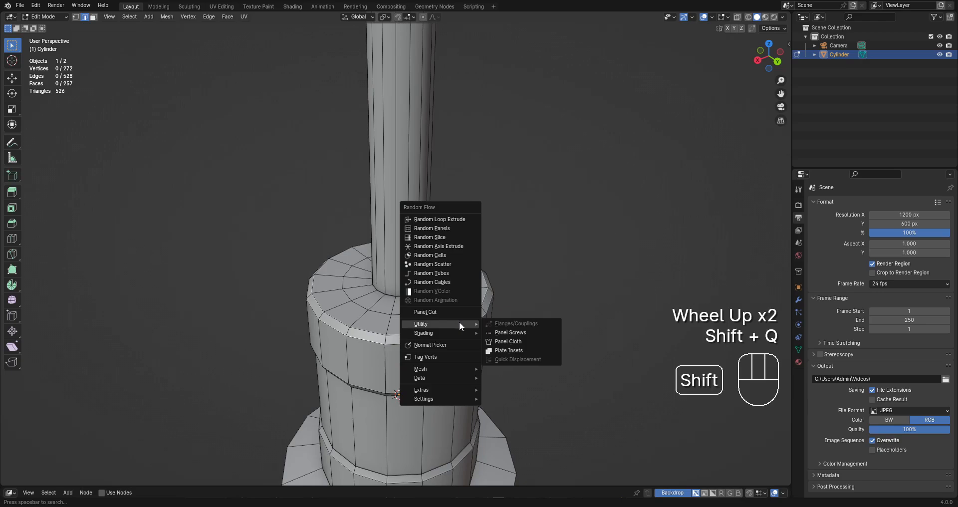
click(519, 349)
scroll(466, 275, down, 2)
Select the whole mesh, review the Plate Insets and Random Panels settings, and clear the selection.
key(a)
scroll(466, 276, up, 1)
key(shift+q)
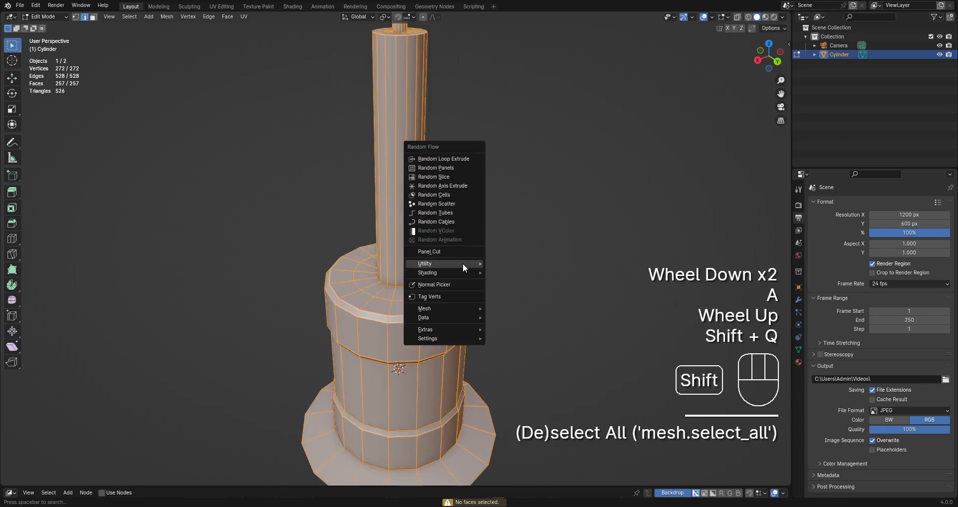
mouse_move(462, 263)
click(521, 290)
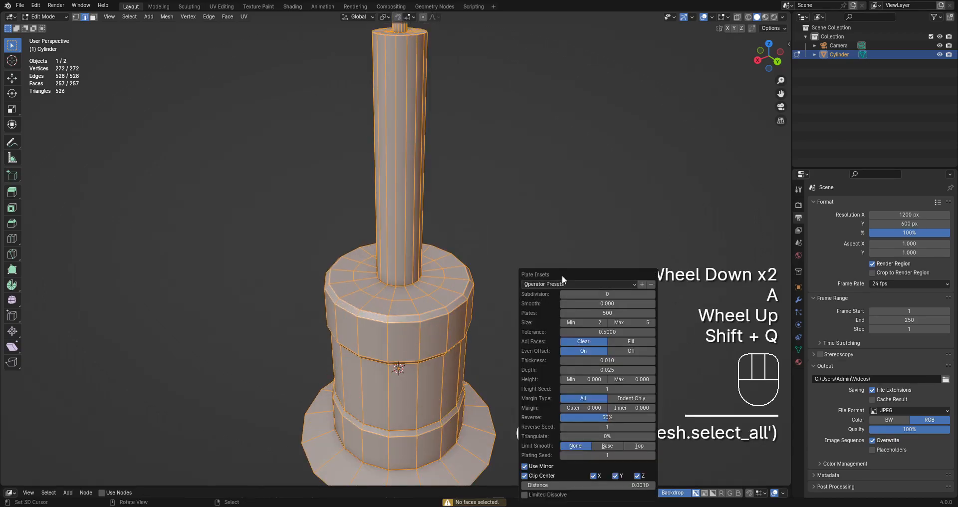
drag(561, 275, 489, 179)
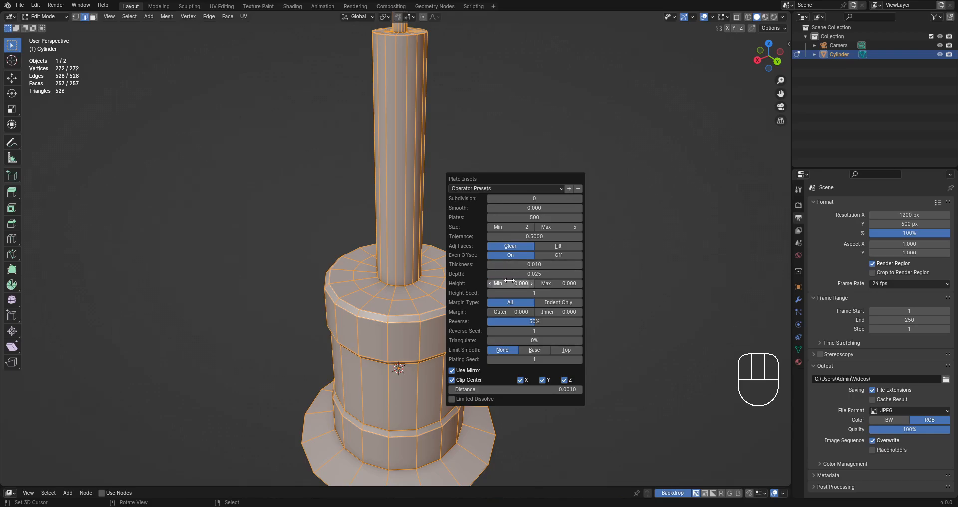
key(shift+q)
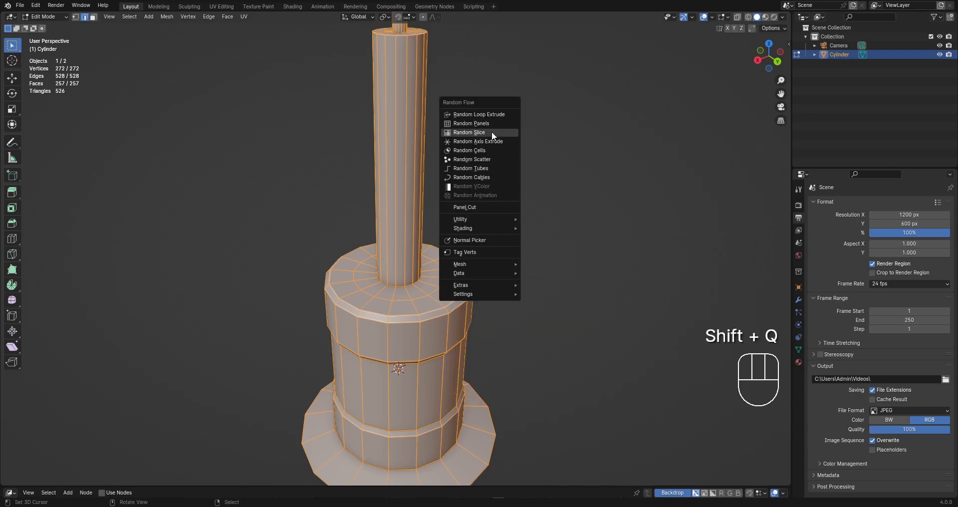
click(489, 123)
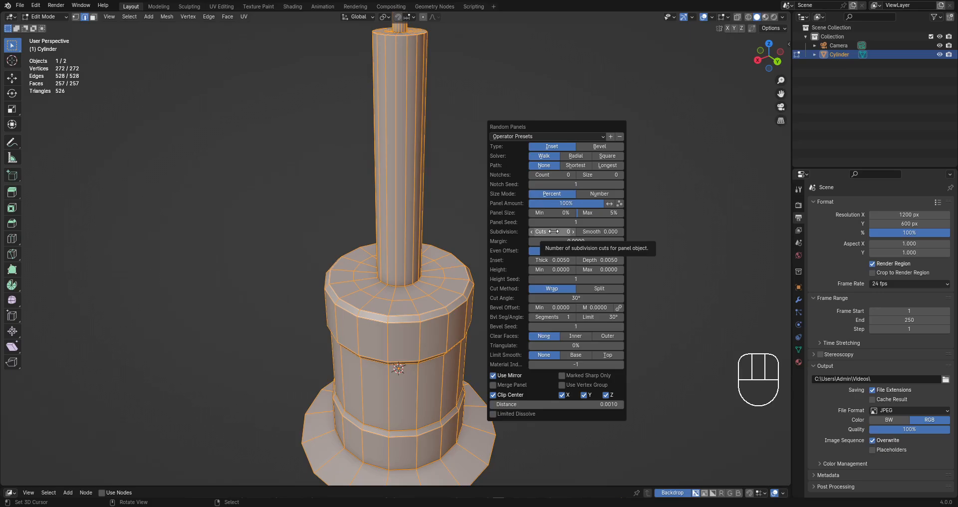
middle_drag(414, 289, 412, 332)
key(alt+a)
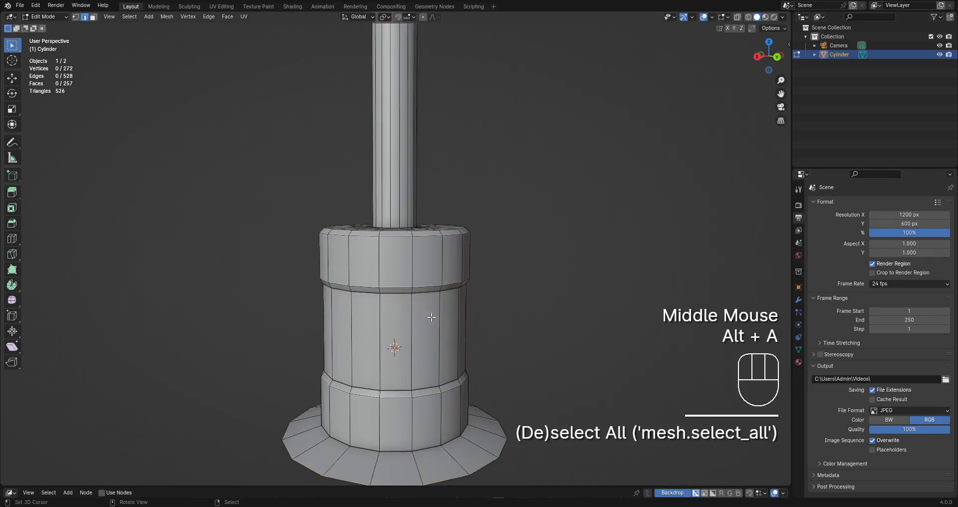
key(ctrl+r)
scroll(413, 332, up, 1)
key(Escape)
Select the ring of faces around the recessed middle band of the base cylinder.
key(3)
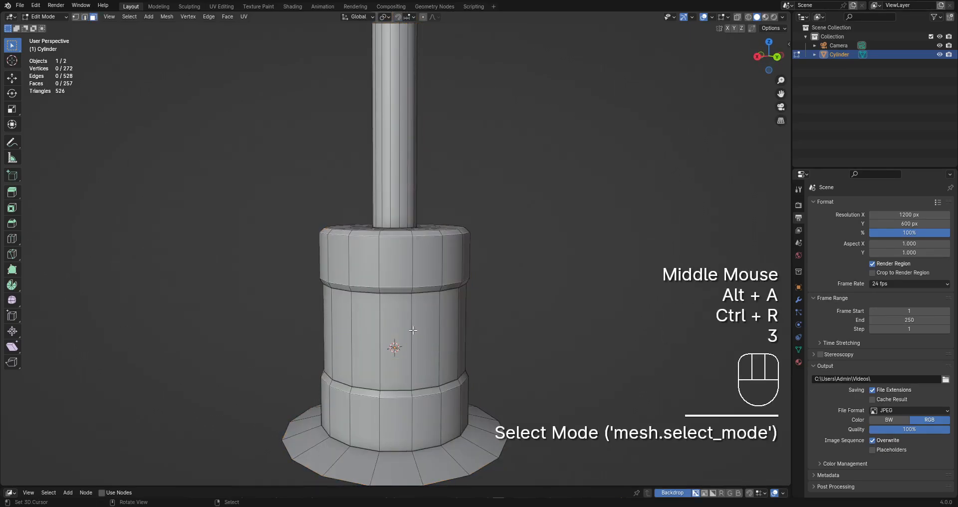
alt+shift+right_click(412, 332)
Generate Random Panels on the selected band in Object Mode, trying 7 subdivision cuts before setting the cuts back to 0.
key(Tab)
key(shift+q)
click(493, 255)
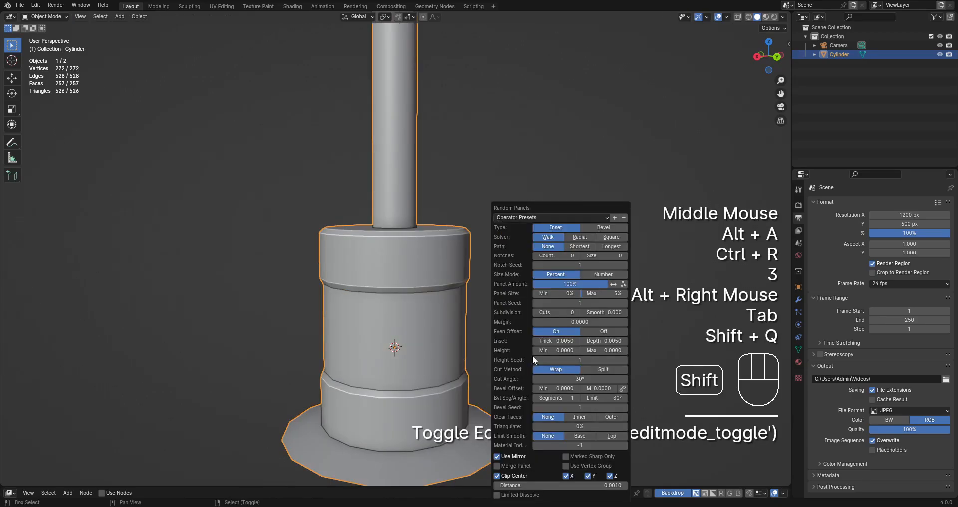
ctrl+scroll(551, 313, up, 1)
ctrl+scroll(551, 313, up, 2)
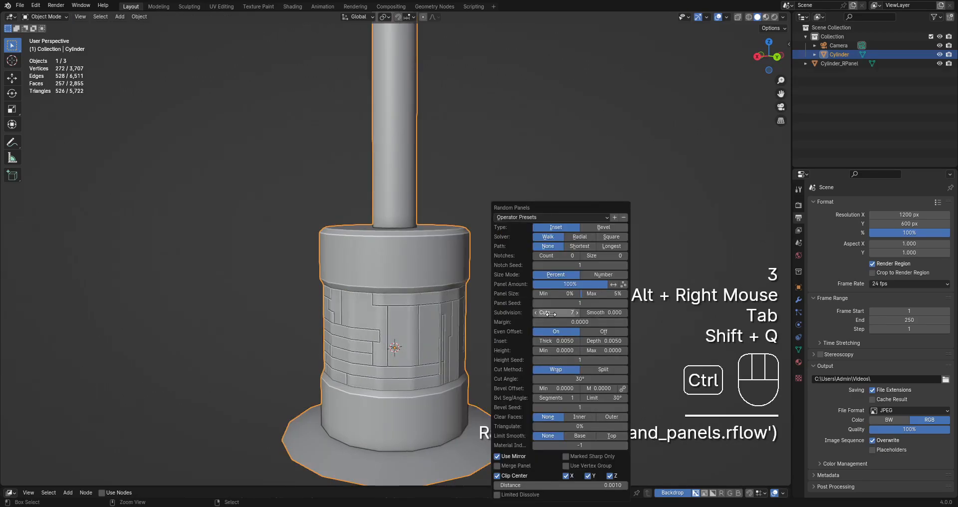
ctrl+scroll(551, 313, down, 5)
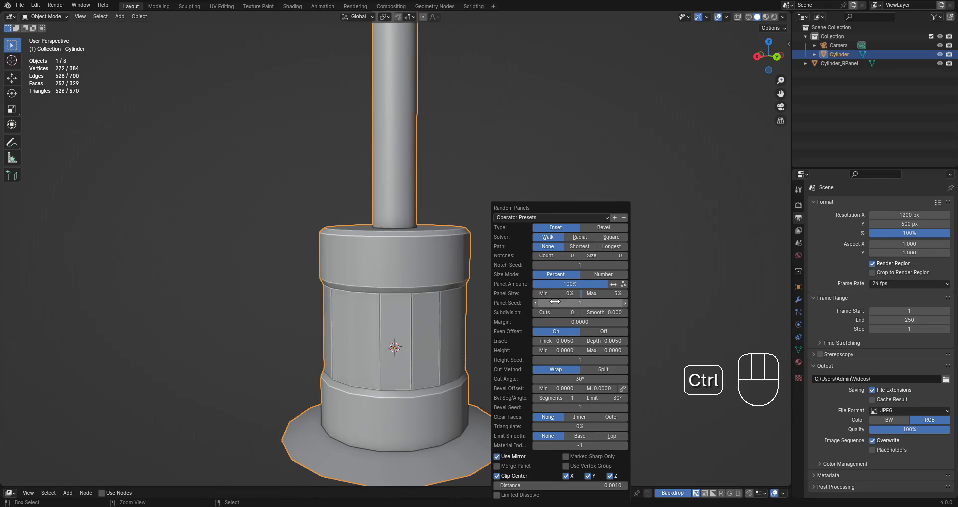
Undo the Random Panels on the band and return to Edit Mode with its face ring selected.
key(Tab)
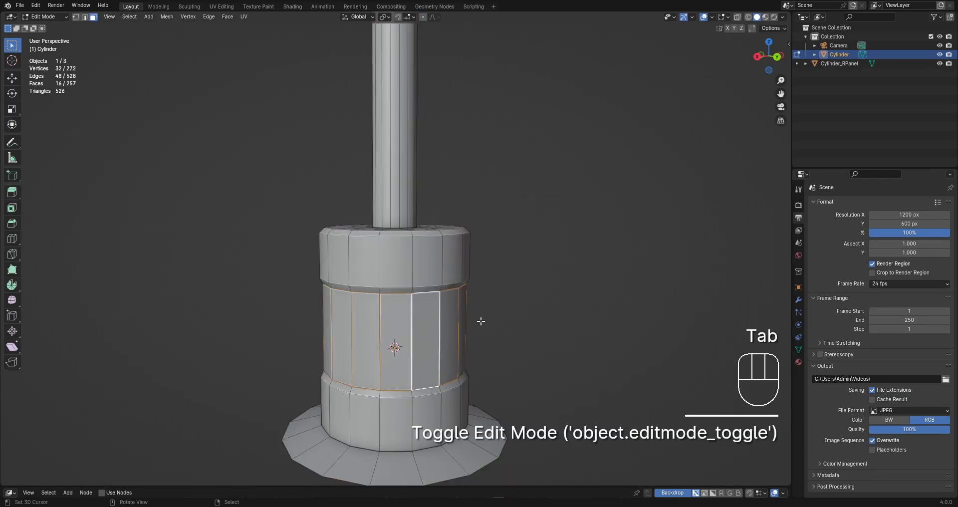
key(ctrl+z)
key(ctrl+z)
key(ctrl+z)
key(Tab)
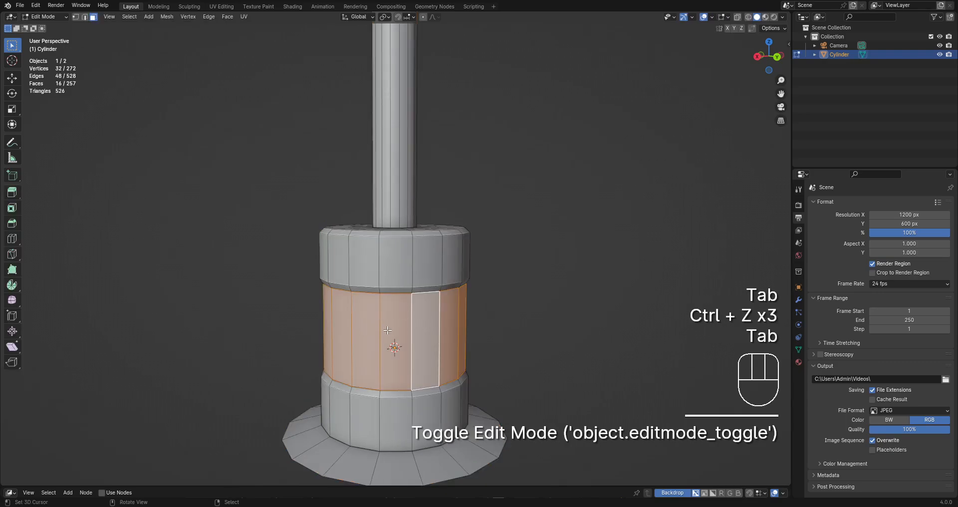
Generate Random Panels on the selected middle band of the base cylinder in Object Mode.
key(Tab)
shift+middle_drag(489, 342, 511, 288)
scroll(492, 286, up, 3)
key(Tab)
scroll(496, 288, down, 1)
scroll(510, 287, up, 2)
key(Tab)
key(shift+q)
click(511, 285)
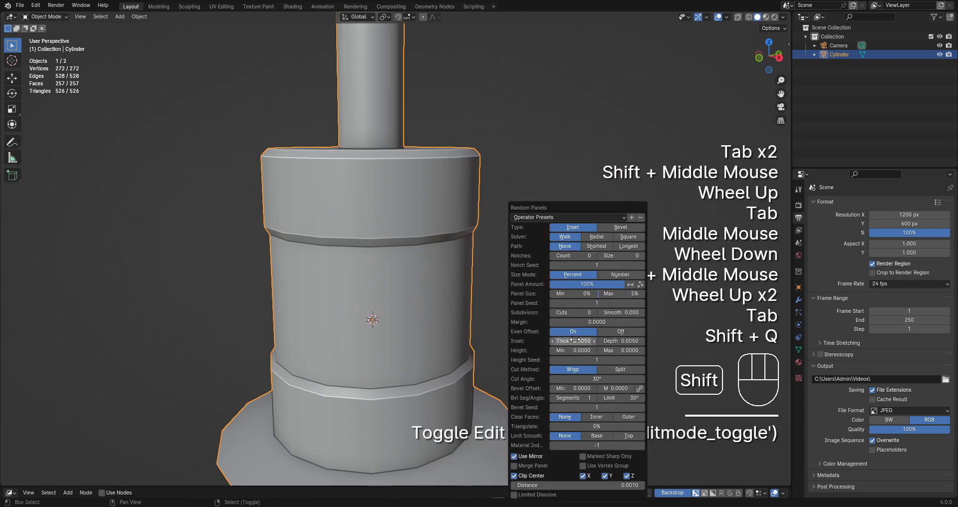
Try panel seed 9 and 8 subdivision cuts for the Random Panels, then undo them and return to Edit Mode.
ctrl+scroll(580, 305, up, 4)
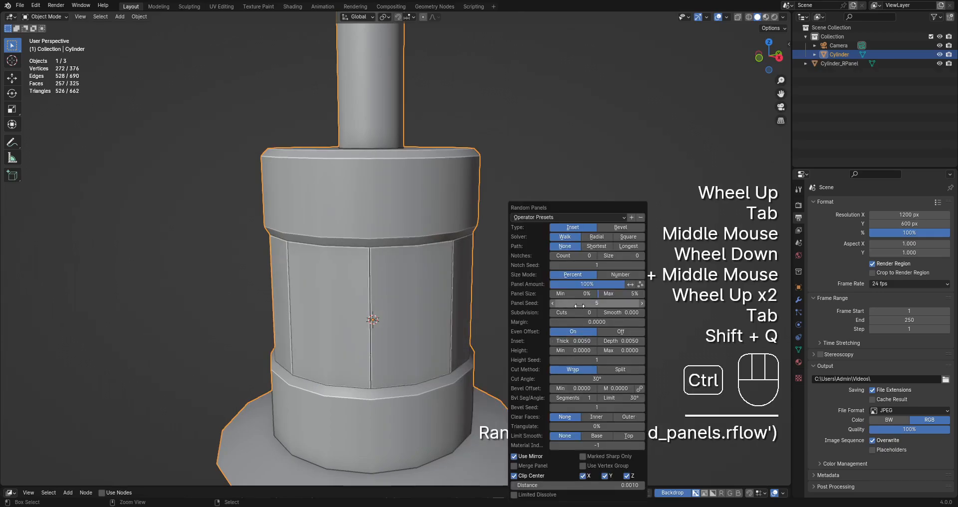
ctrl+scroll(580, 304, up, 4)
ctrl+scroll(577, 312, up, 3)
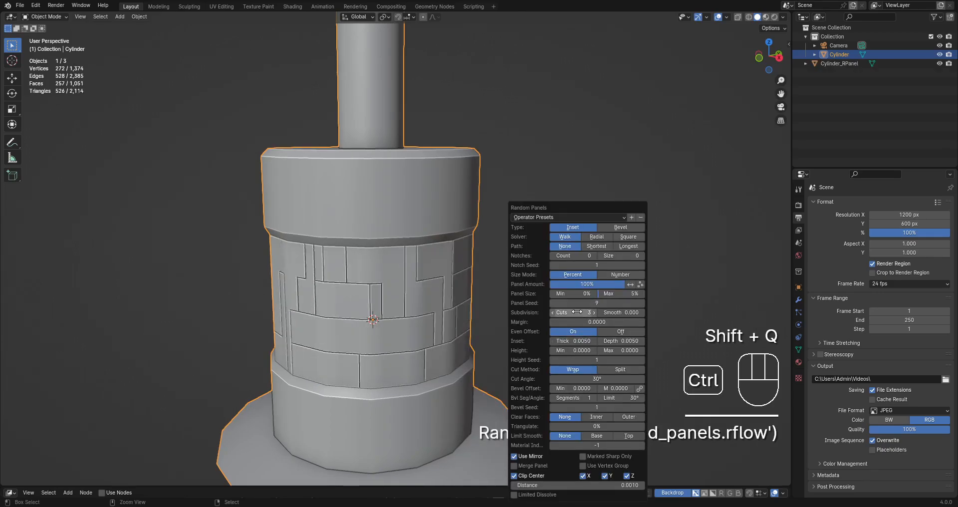
ctrl+scroll(577, 312, up, 5)
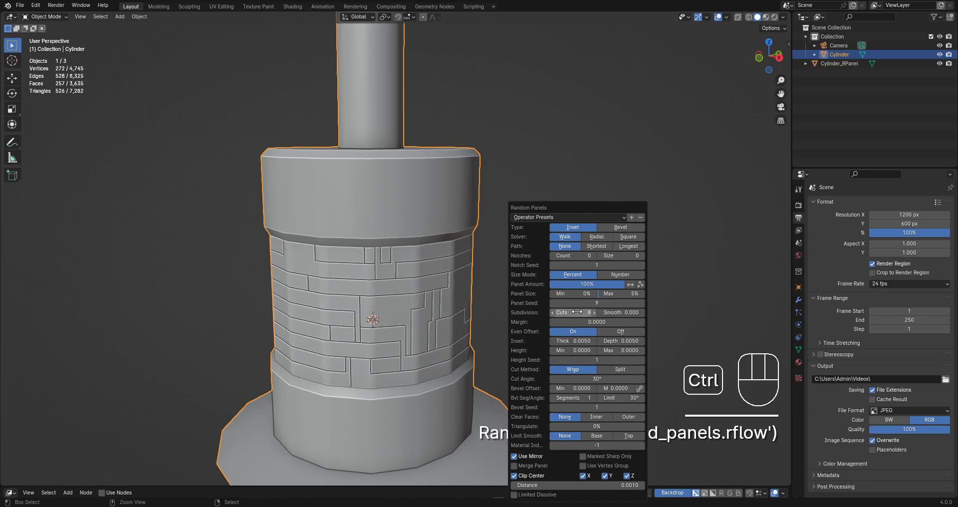
key(ctrl+z)
key(Tab)
Subdivide the selected middle band faces four times.
key(w)
click(480, 294)
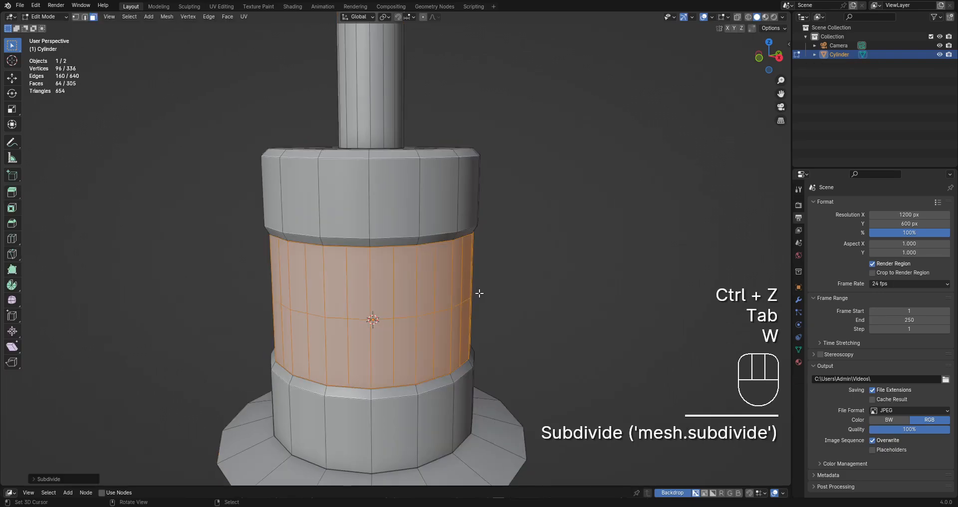
key(w)
click(480, 293)
key(w)
click(480, 294)
key(w)
click(480, 293)
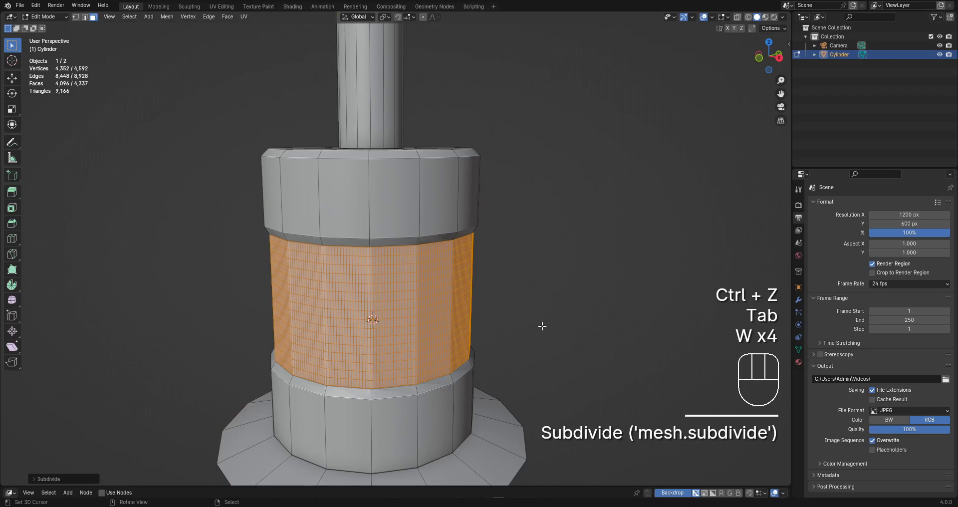
Inspect the dense grid on the middle band and undo all four subdivisions.
middle_drag(543, 326, 509, 304)
scroll(451, 305, up, 2)
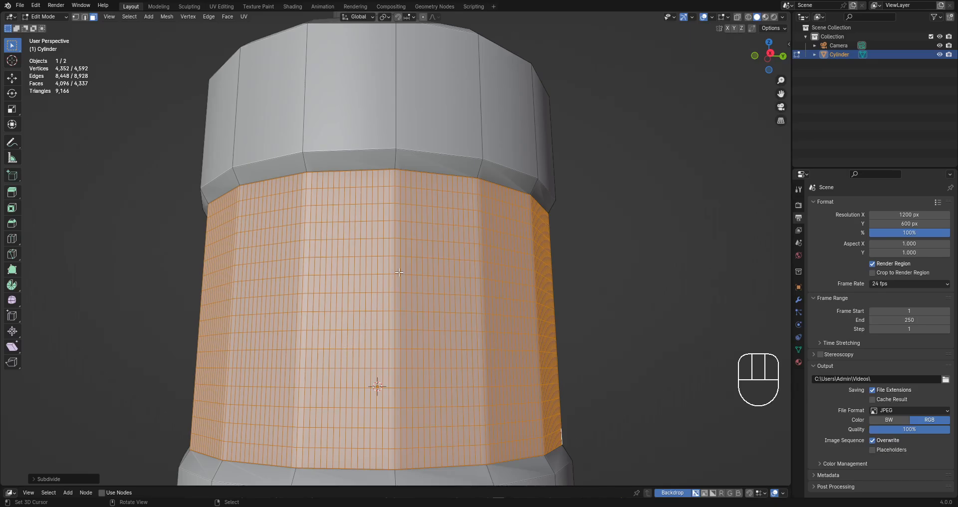
scroll(367, 325, down, 2)
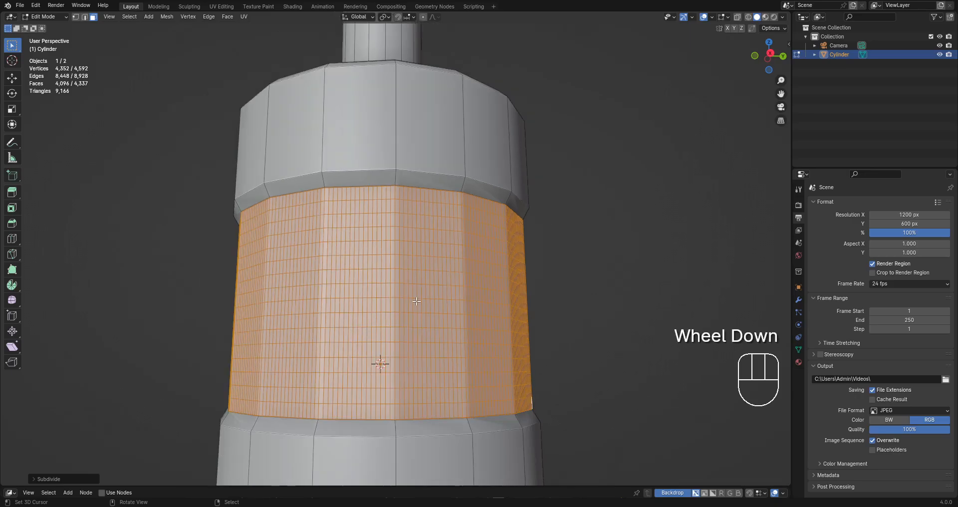
middle_drag(369, 329, 376, 348)
scroll(376, 344, down, 2)
key(ctrl+z)
key(ctrl+z)
key(ctrl+z)
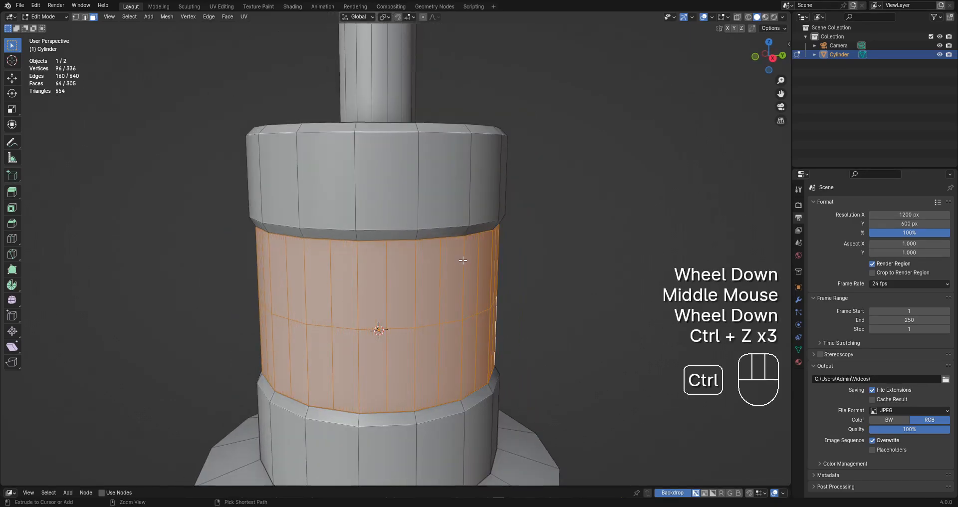
key(ctrl+z)
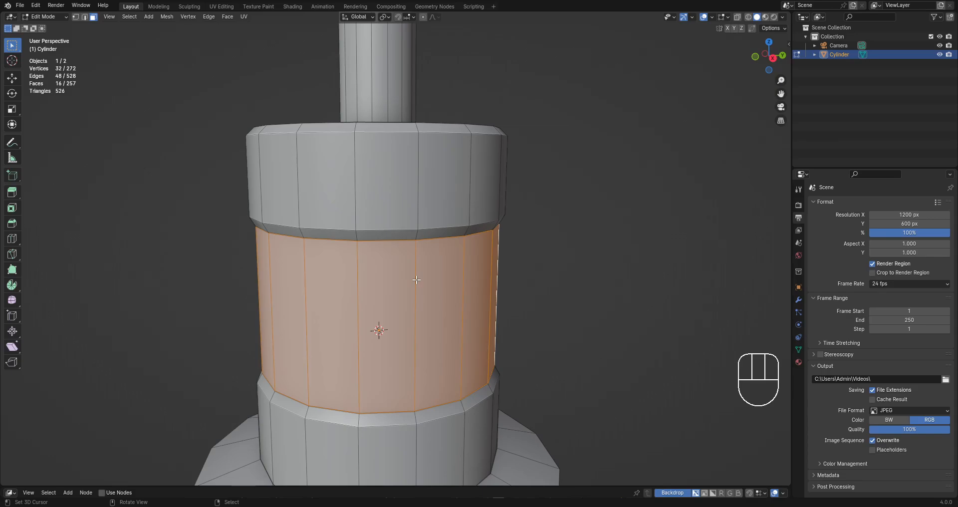
scroll(417, 280, down, 2)
shift+middle_drag(417, 280, 437, 267)
scroll(437, 266, up, 1)
ctrl+scroll(437, 266, up, 1)
key(ctrl+r)
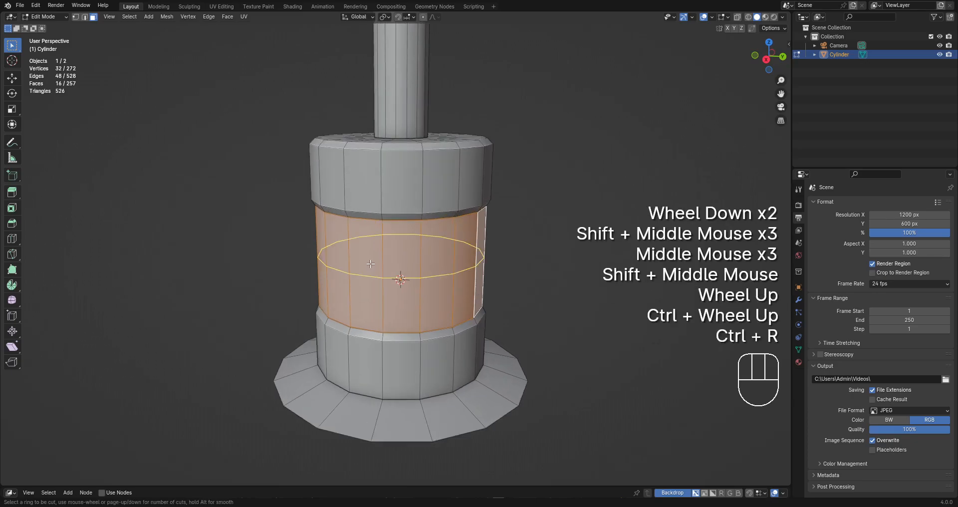
scroll(370, 264, up, 5)
scroll(371, 264, down, 5)
right_click(370, 264)
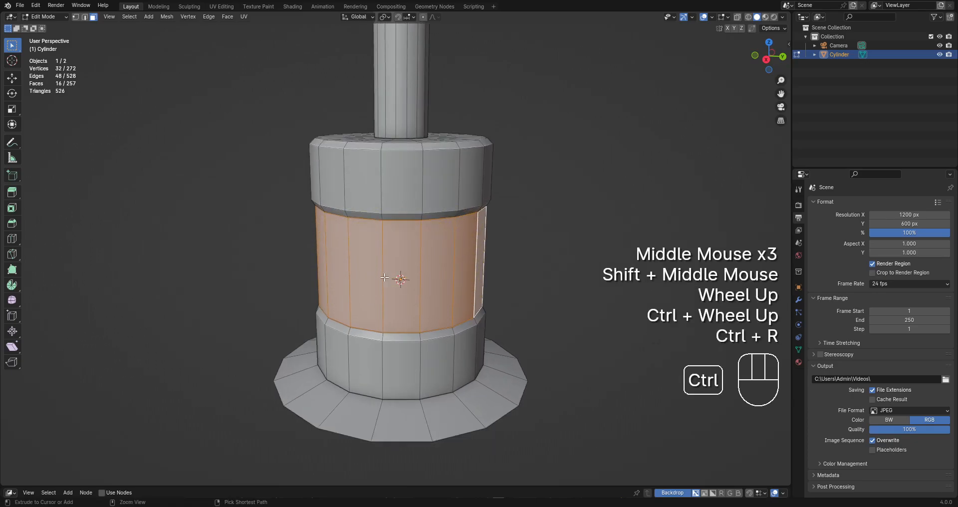
key(ctrl+r)
scroll(379, 270, up, 4)
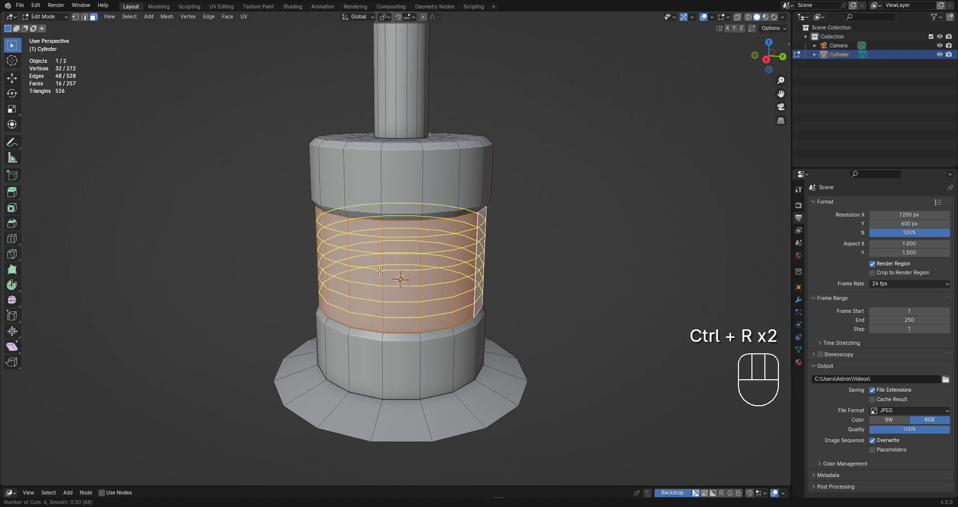
right_click(380, 270)
key(ctrl+r)
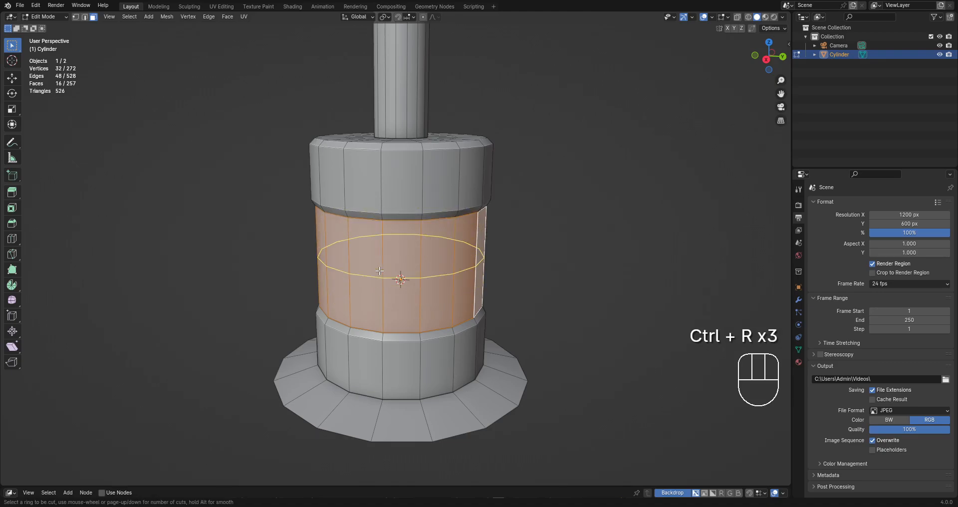
key(8)
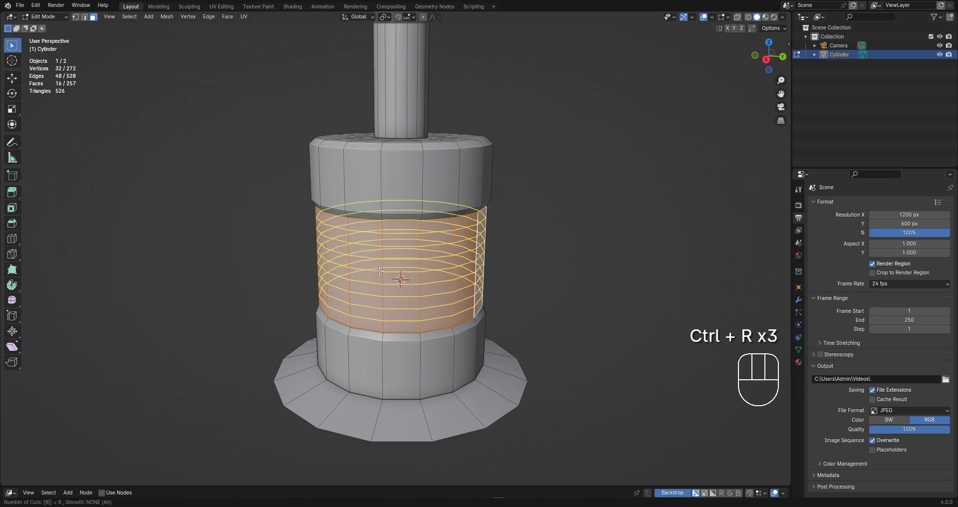
right_click(379, 271)
Add eight evenly spaced horizontal loop cuts around the middle band and clear the selection.
key(ctrl+r)
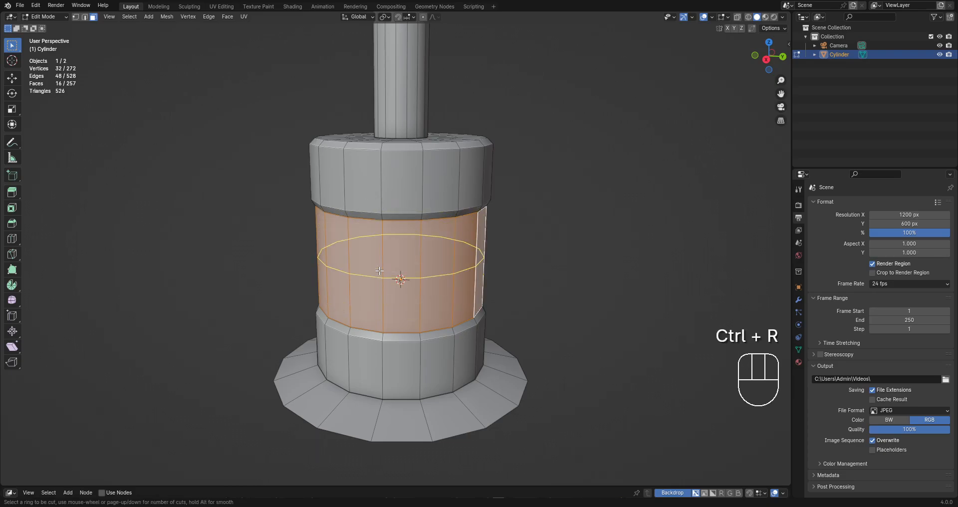
scroll(379, 270, up, 7)
click(380, 270)
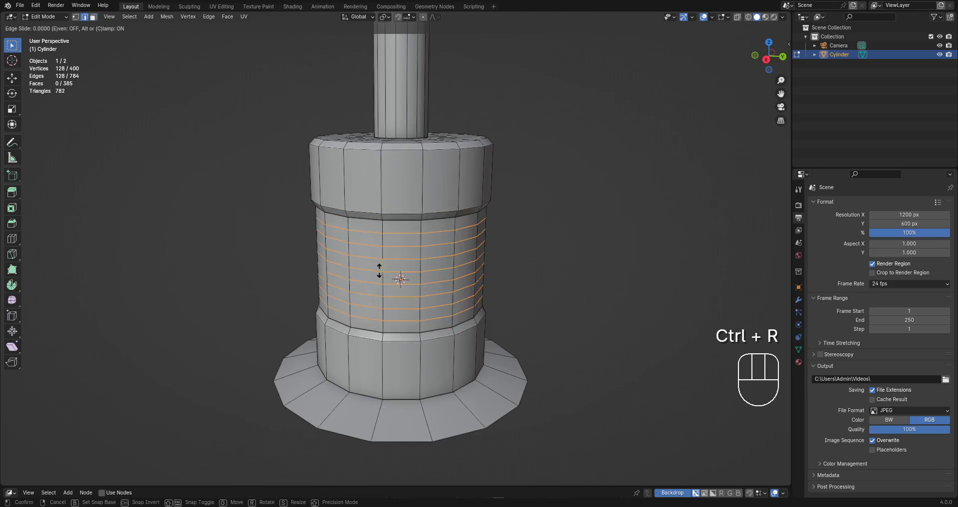
mouse_move(437, 286)
middle_down()
mouse_move(443, 269)
mouse_move(432, 277)
middle_up()
key(alt+a)
Move the band's topmost new edge loop up and its lowest one down along Z, toward the band's edges.
alt+shift+right_click(415, 219)
scroll(431, 280, up, 2)
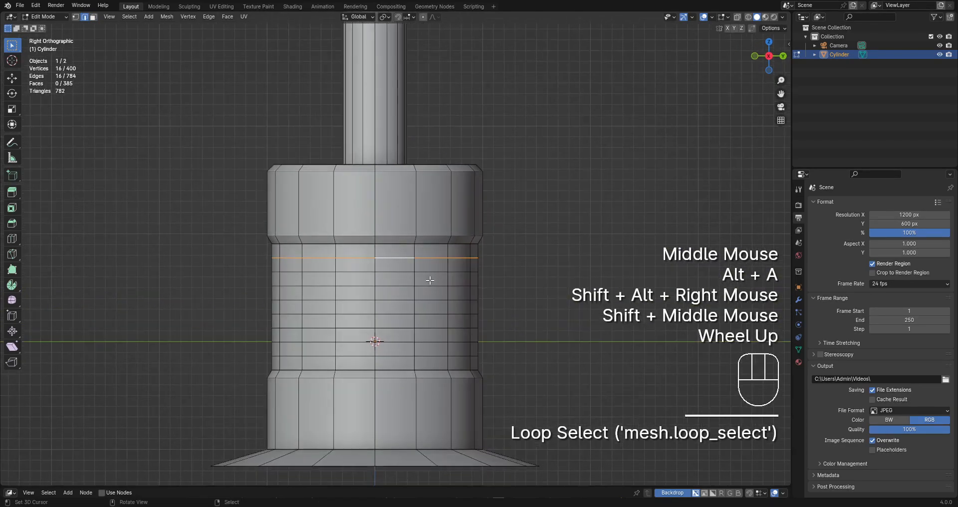
key(g)
key(alt+a)
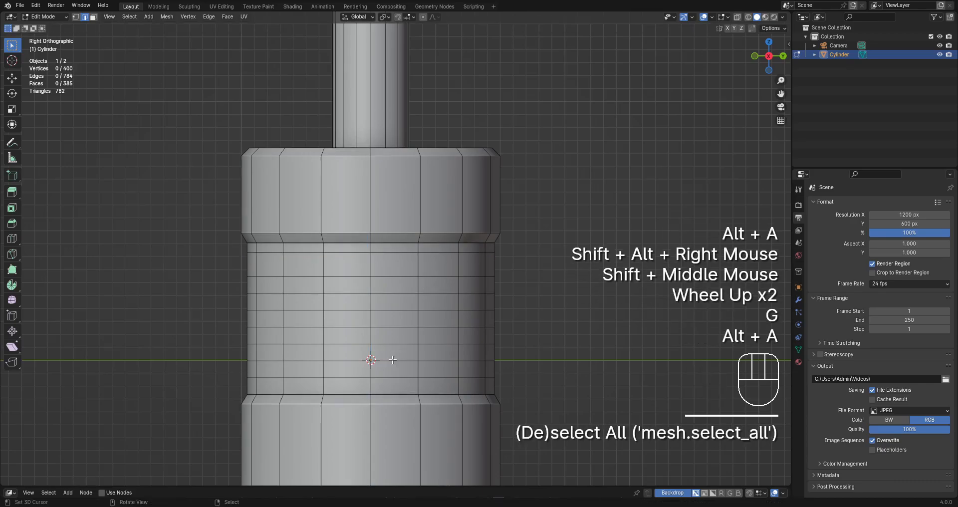
shift+middle_drag(390, 365, 390, 332)
alt+shift+right_click(391, 343)
key(g)
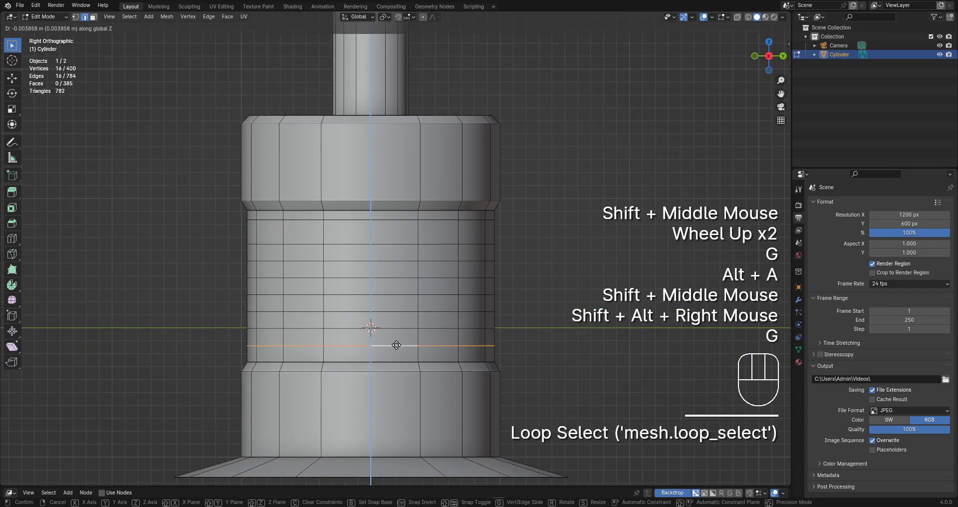
click(397, 340)
key(alt+a)
Shift the band's third loop from the bottom slightly up and its third loop from the top slightly down.
alt+shift+right_click(397, 312)
scroll(397, 312, up, 1)
key(g)
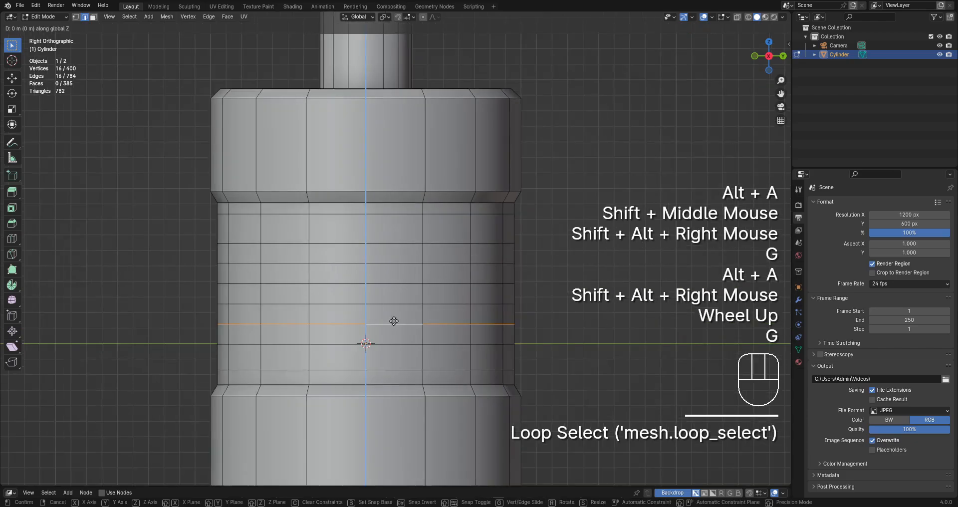
click(394, 315)
key(alt+a)
alt+shift+right_click(393, 260)
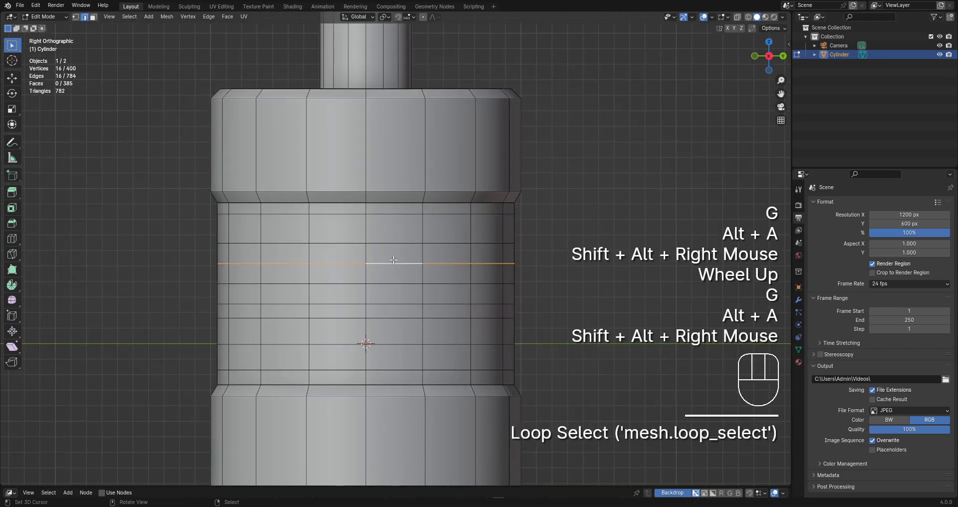
key(g)
click(393, 264)
key(alt+a)
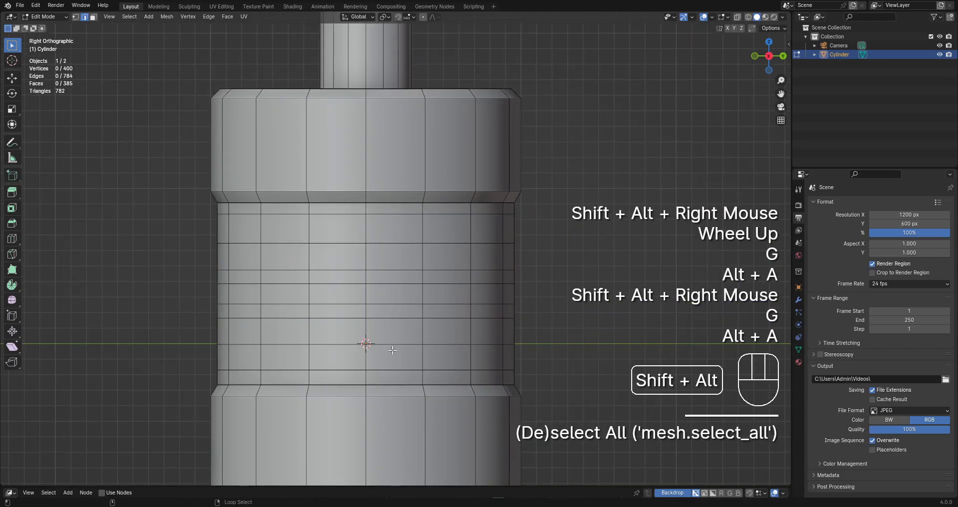
Select all nine face rings of the middle band in face select mode.
scroll(393, 350, down, 2)
middle_drag(393, 350, 419, 325)
scroll(419, 324, up, 2)
key(3)
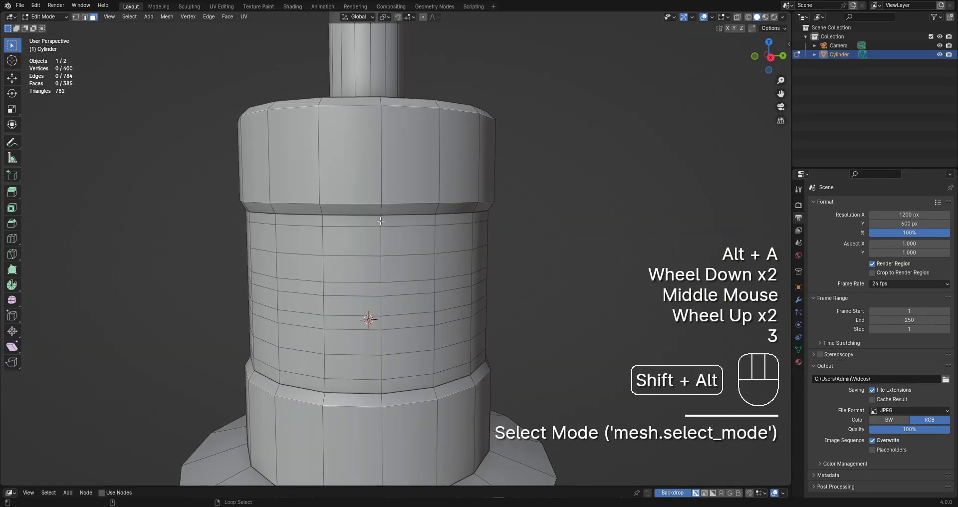
alt+shift+right_click(381, 239)
alt+shift+right_click(381, 239)
alt+shift+right_click(377, 267)
alt+shift+right_click(378, 282)
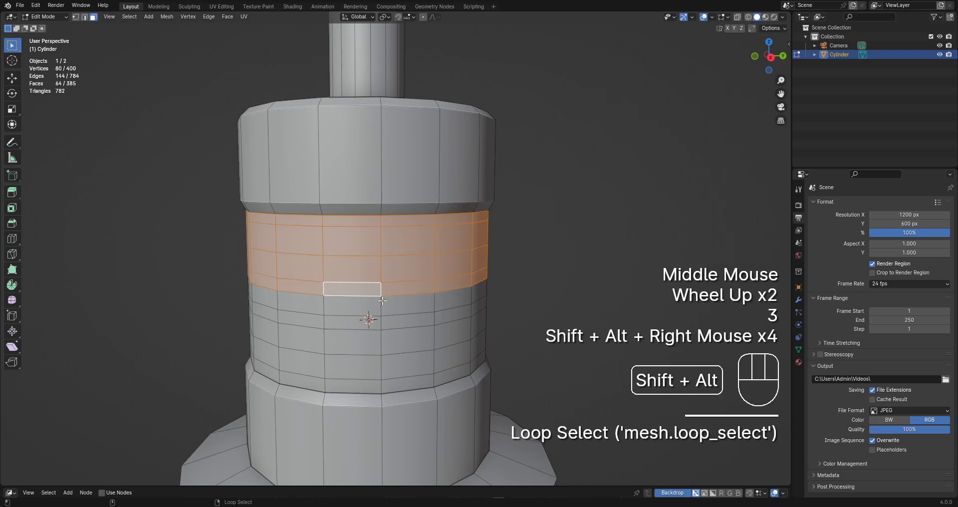
alt+shift+right_click(379, 302)
alt+shift+right_click(381, 322)
alt+shift+right_click(380, 340)
alt+shift+right_click(383, 364)
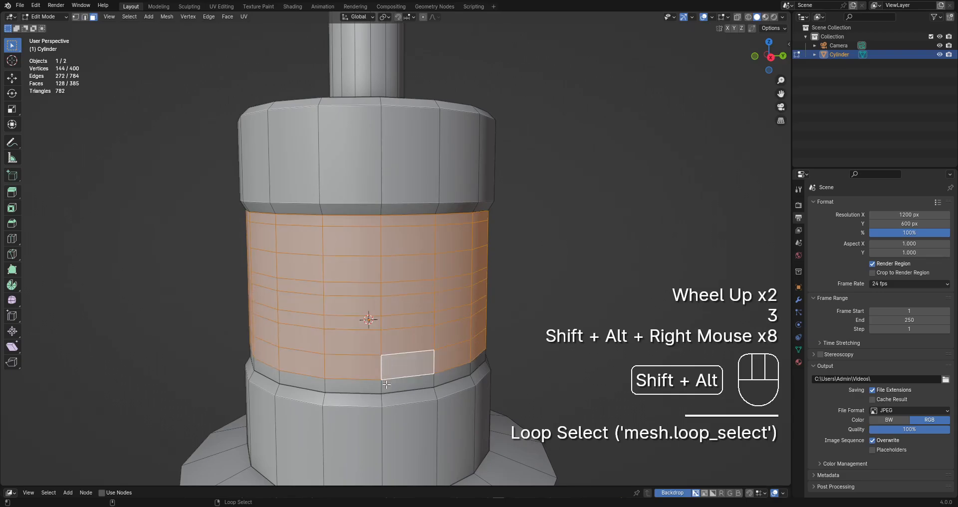
alt+shift+right_click(386, 384)
Examine the part's shape in Object Mode, then return to Edit Mode with nothing selected.
scroll(387, 385, down, 2)
key(Tab)
middle_drag(506, 255, 487, 239)
scroll(453, 237, down, 2)
scroll(438, 257, up, 2)
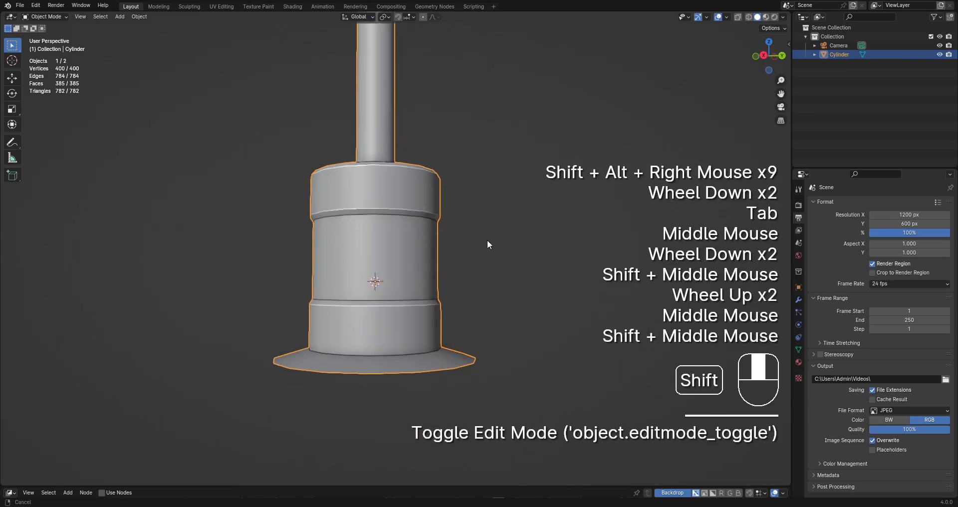
key(Tab)
key(alt+a)
Add three loop cuts around the wide upper section of the base and three around its lower section.
key(ctrl+r)
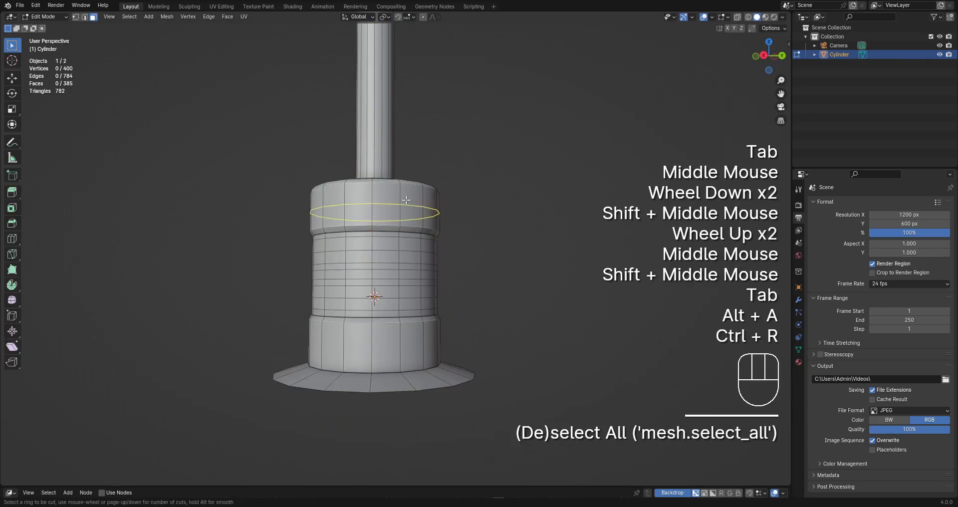
scroll(405, 199, up, 2)
click(406, 199)
right_click(406, 199)
key(ctrl+r)
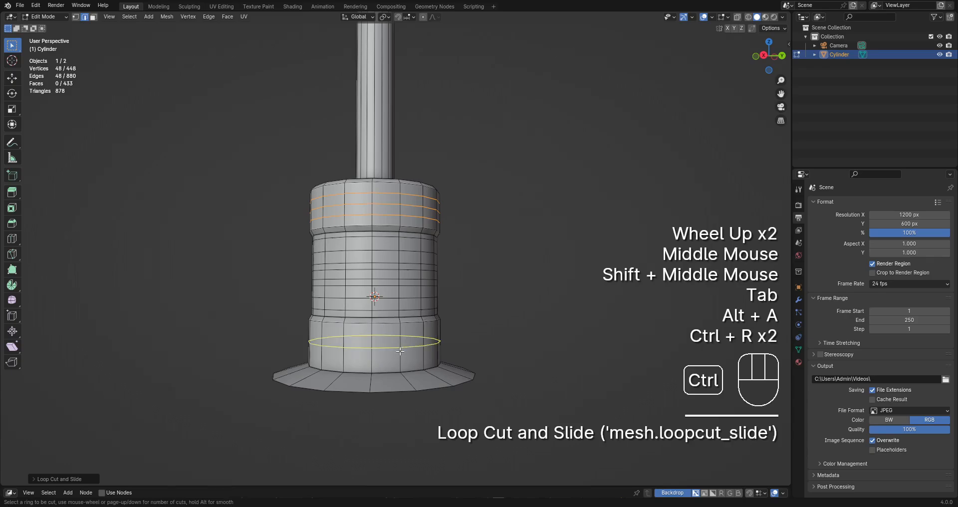
click(400, 351)
right_click(400, 351)
scroll(466, 291, down, 1)
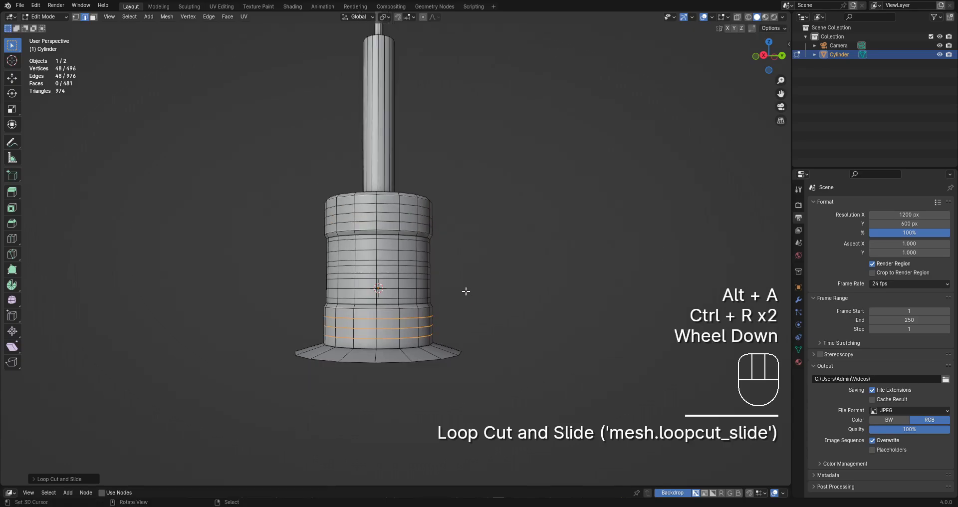
Undo the loop cuts on the upper and lower sections of the base.
key(alt+a)
middle_drag(466, 291, 432, 259)
key(ctrl+z)
key(ctrl+z)
key(ctrl+z)
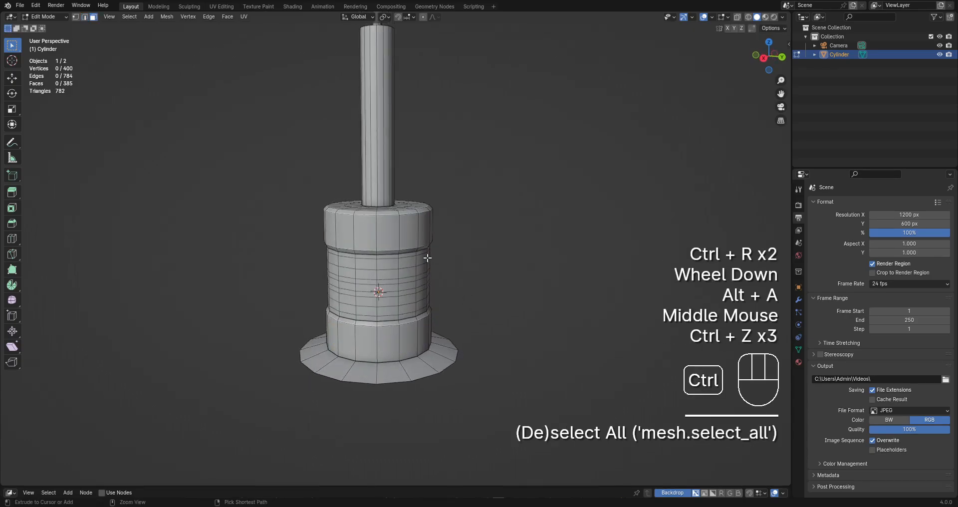
Add three centred horizontal loop cuts to each of the base's wide upper and lower sections and clear the selection.
key(ctrl+r)
click(402, 230)
right_click(402, 230)
key(ctrl+r)
click(402, 340)
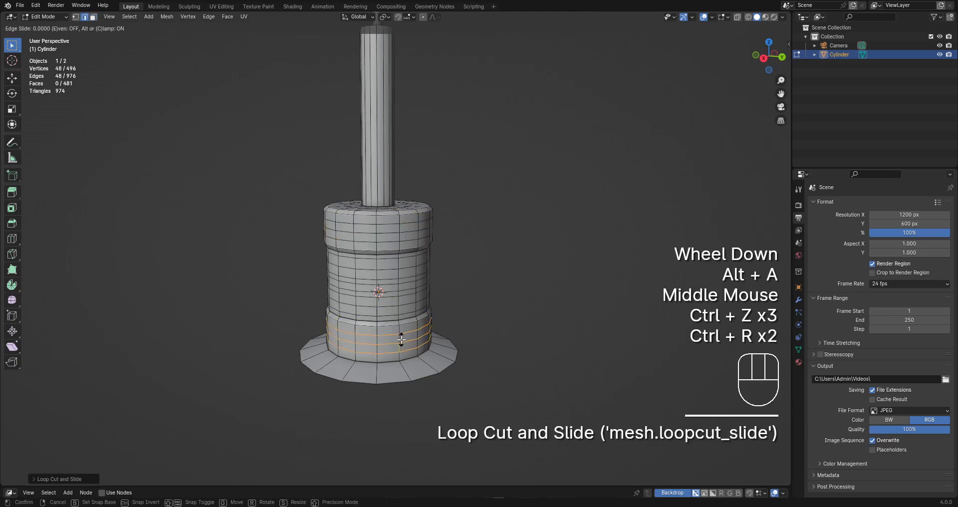
right_click(402, 339)
key(alt+a)
Add two ring loop cuts to the bottom flange, one midway across it and one within its inner half.
key(ctrl+r)
click(403, 368)
right_click(403, 369)
key(ctrl+r)
click(403, 364)
right_click(403, 361)
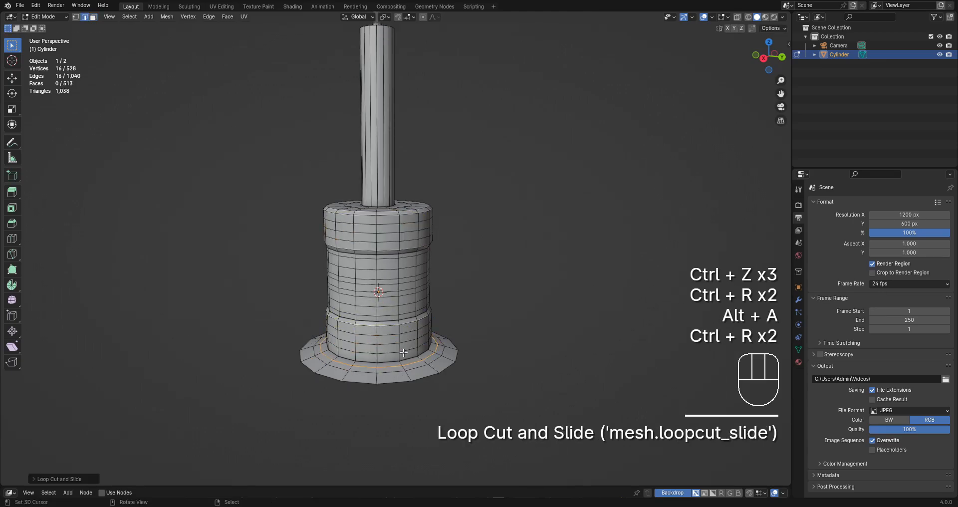
Add two ring loop cuts to the base cylinder's top face around the rod and clear the selection.
middle_drag(403, 352, 397, 269)
key(ctrl+r)
click(397, 270)
right_click(398, 269)
key(alt+a)
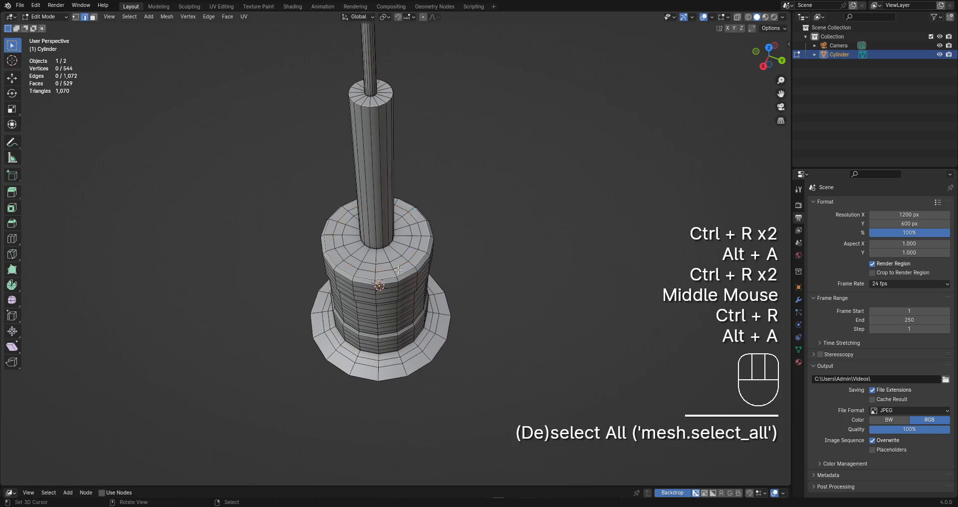
key(ctrl+r)
click(397, 264)
right_click(398, 264)
key(alt+a)
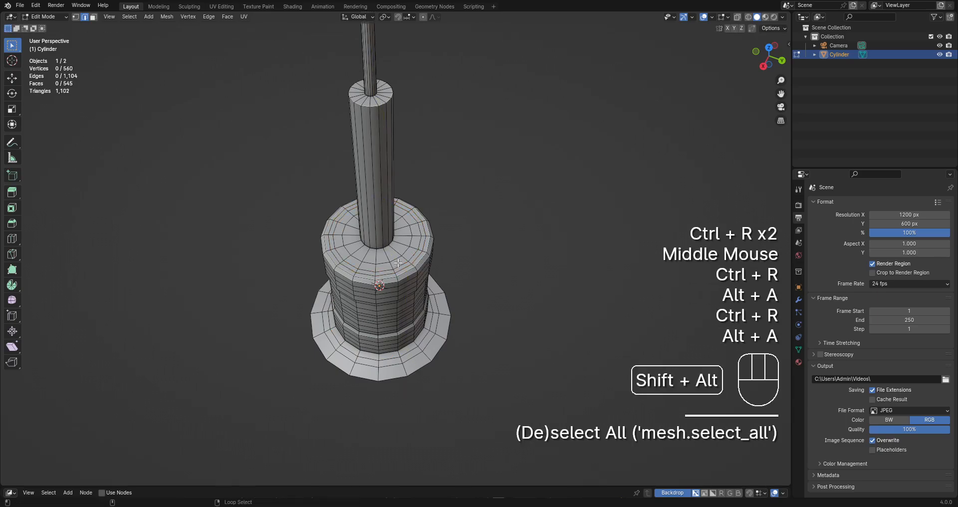
Dissolve a ring loop on the base cylinder's top face, add a centred ring loop cut there, and clear the selection.
alt+shift+right_click(398, 263)
scroll(407, 267, up, 2)
key(ctrl+x)
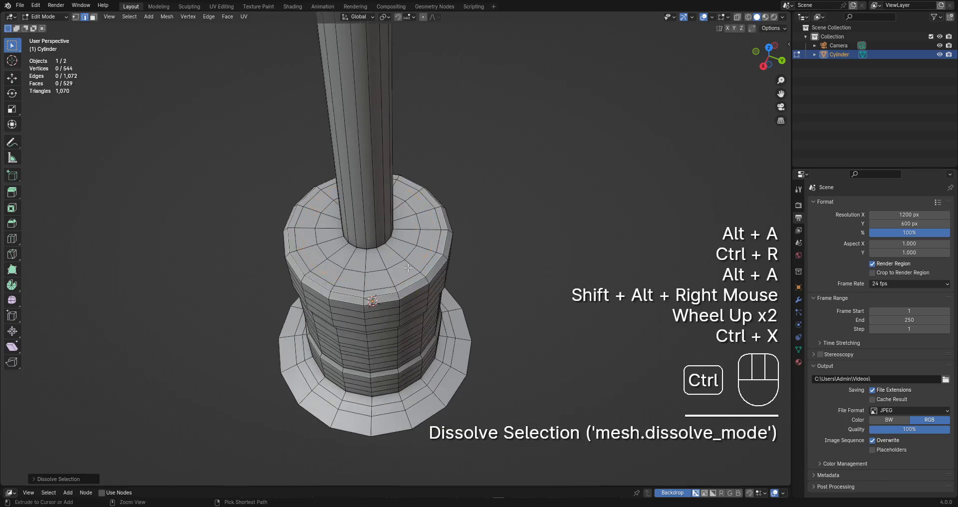
key(ctrl+r)
click(399, 264)
right_click(399, 265)
key(alt+a)
Select one ring loop on the base cylinder's top face and one on the bottom flange.
alt+shift+right_click(397, 264)
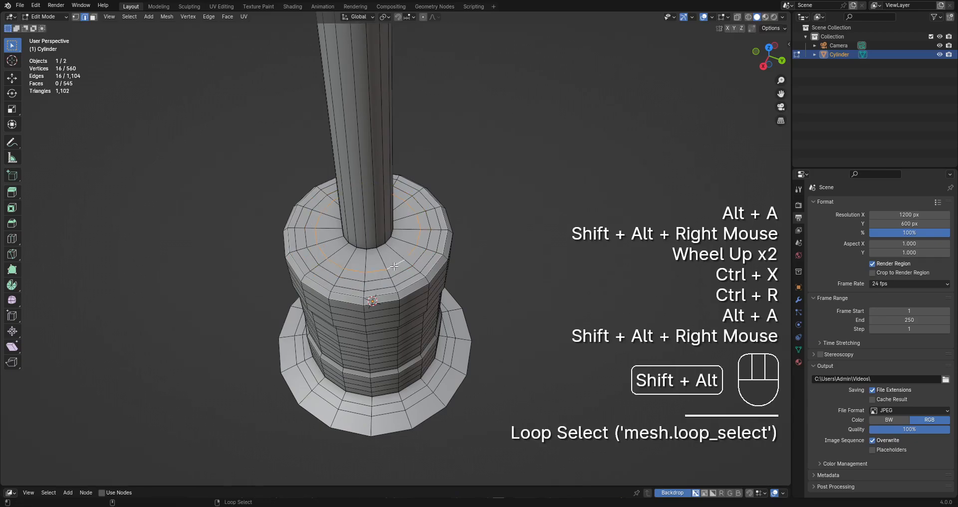
alt+shift+right_click(435, 417)
key(q)
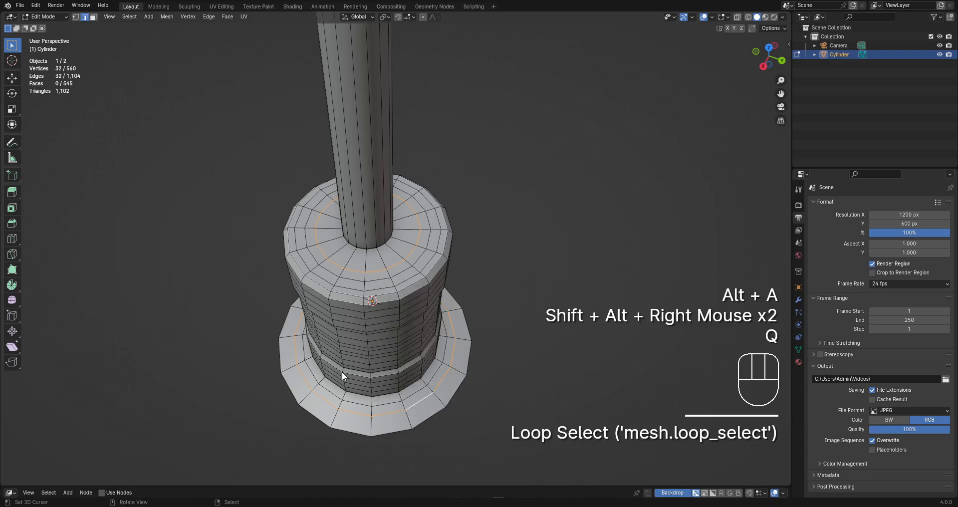
middle_drag(289, 211, 439, 269)
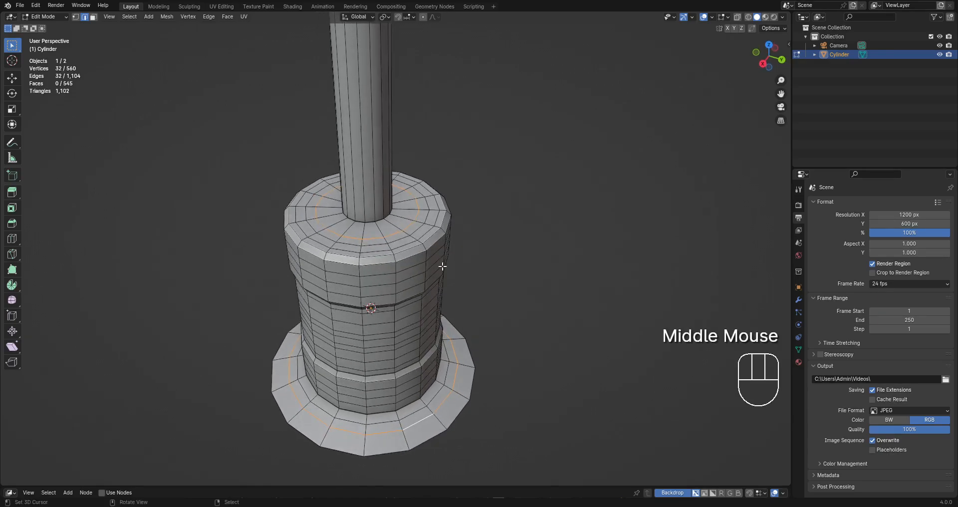
Select the inner regions of the two ring loops in face mode and invert the selection to the base's faces.
key(q)
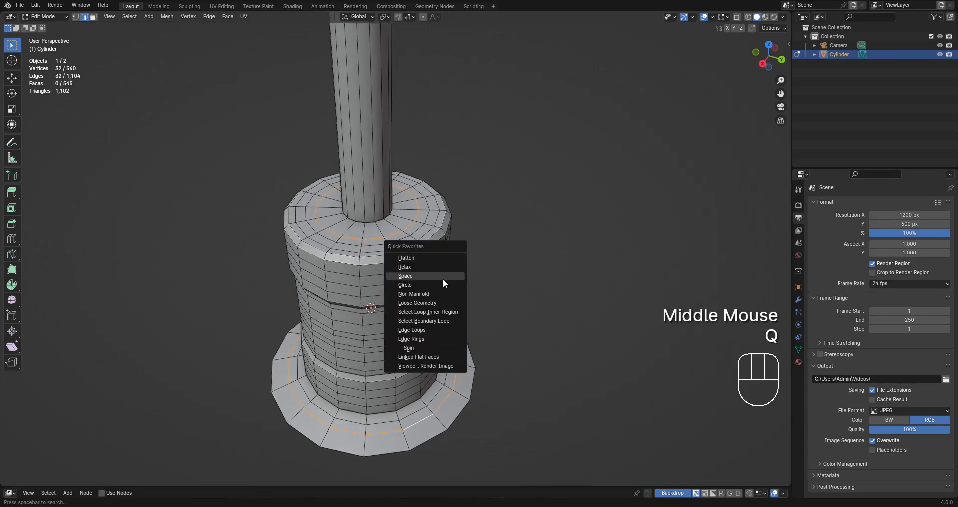
click(438, 312)
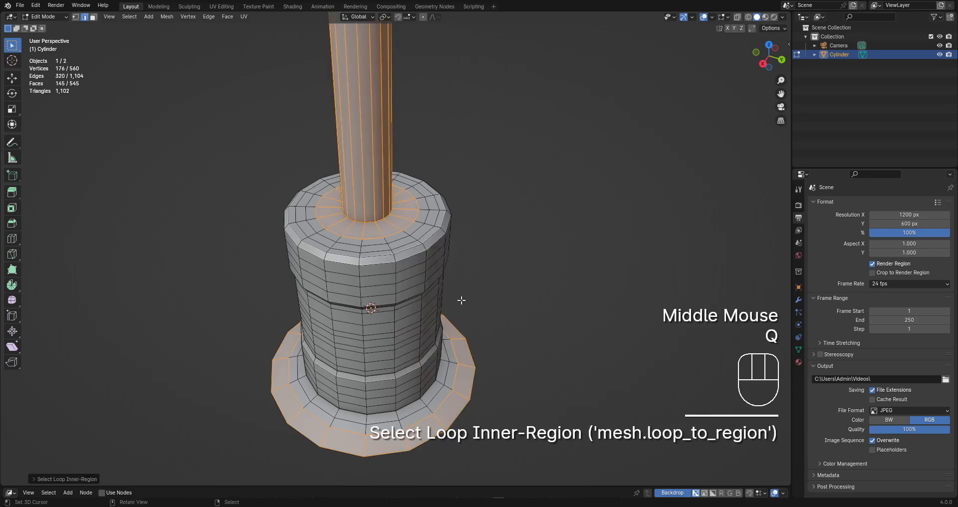
key(3)
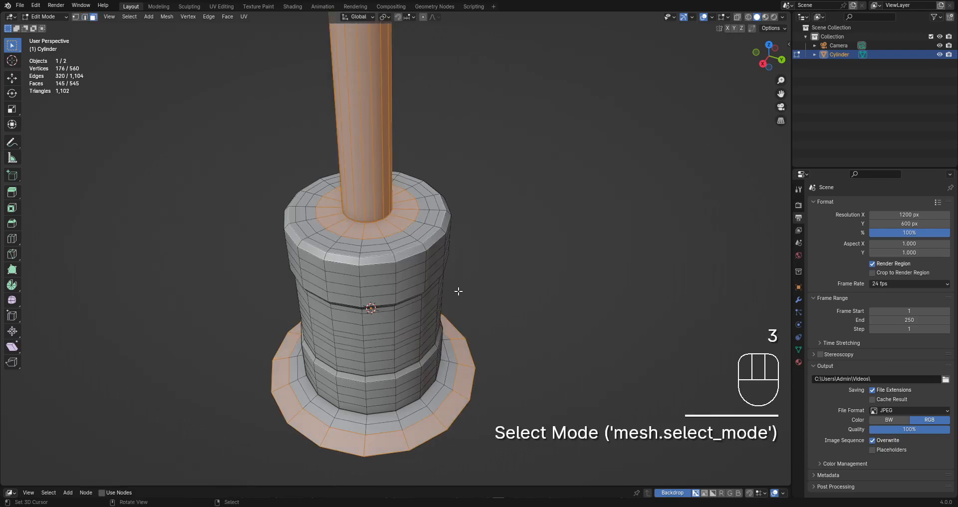
key(F9)
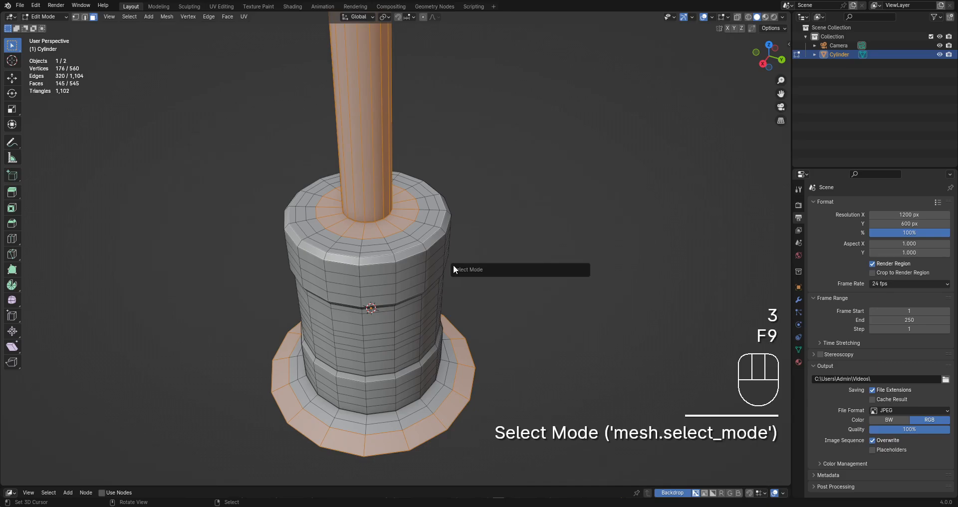
key(ctrl)
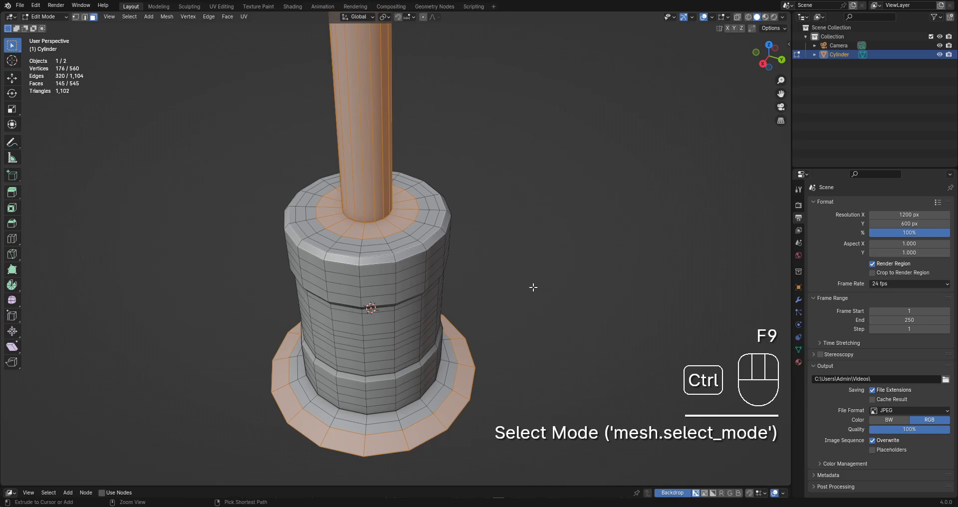
key(ctrl+i)
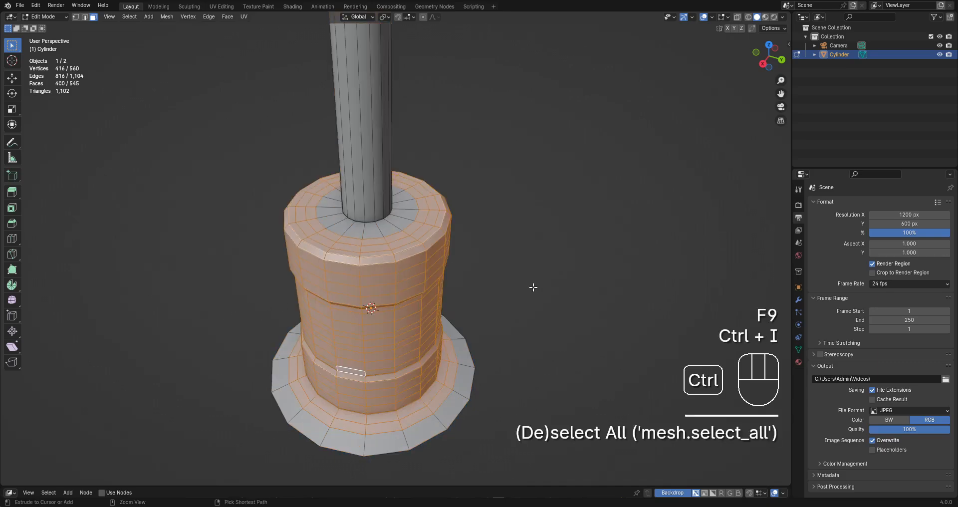
Undo the inverted and inner-region selections, back to the two selected ring loops.
scroll(501, 263, down, 2)
mouse_move(500, 263)
middle_down()
mouse_move(490, 250)
mouse_move(491, 267)
middle_up()
scroll(492, 264, up, 2)
key(ctrl+z)
key(ctrl+z)
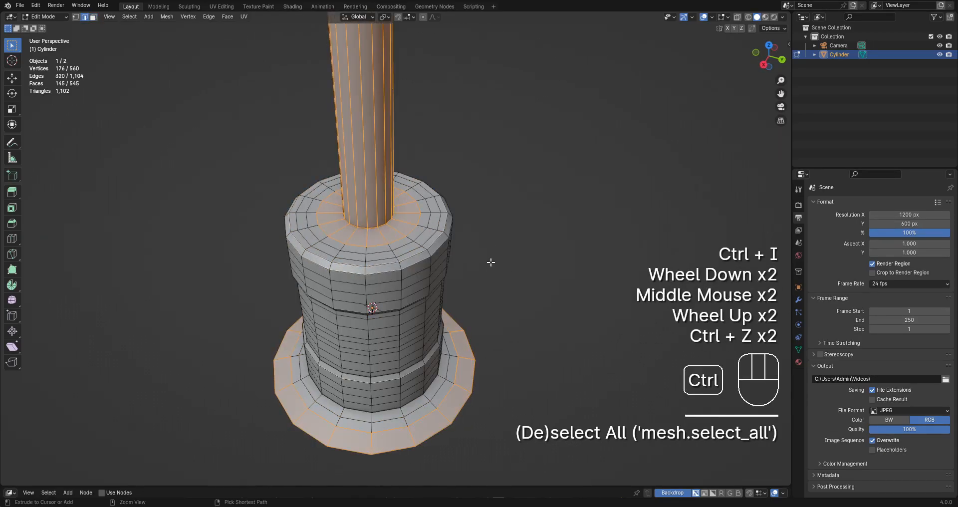
key(ctrl+z)
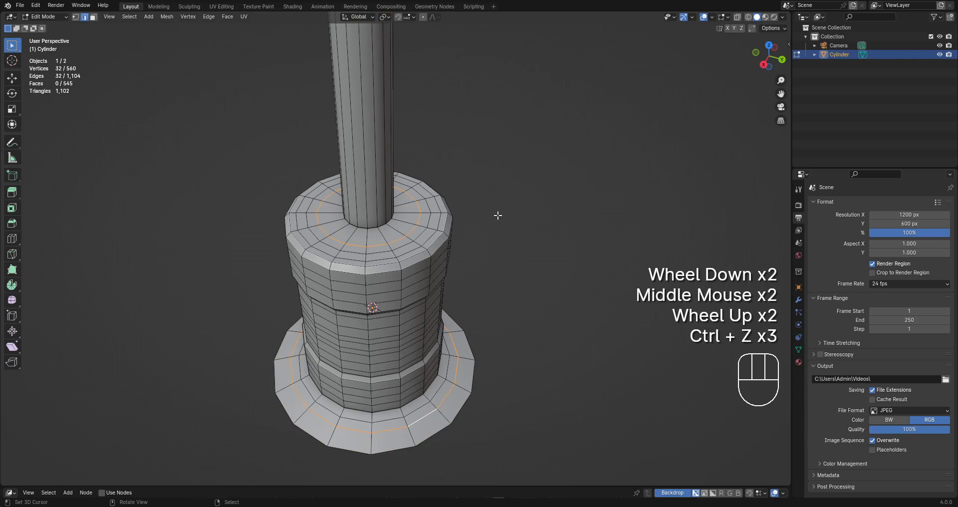
Select the loops' inner regions, invert the face selection so only the base's band between them is selected, and return to Object Mode.
key(q)
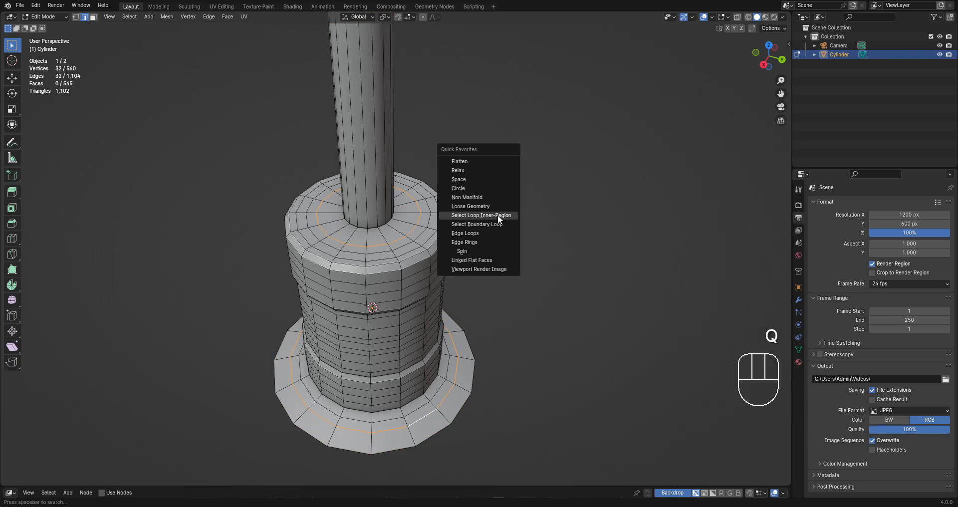
click(498, 215)
key(F9)
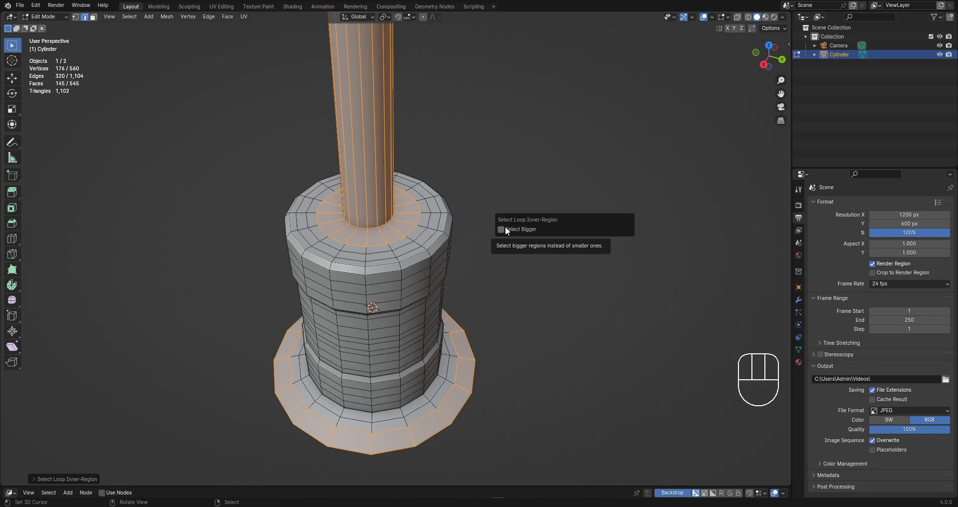
key(3)
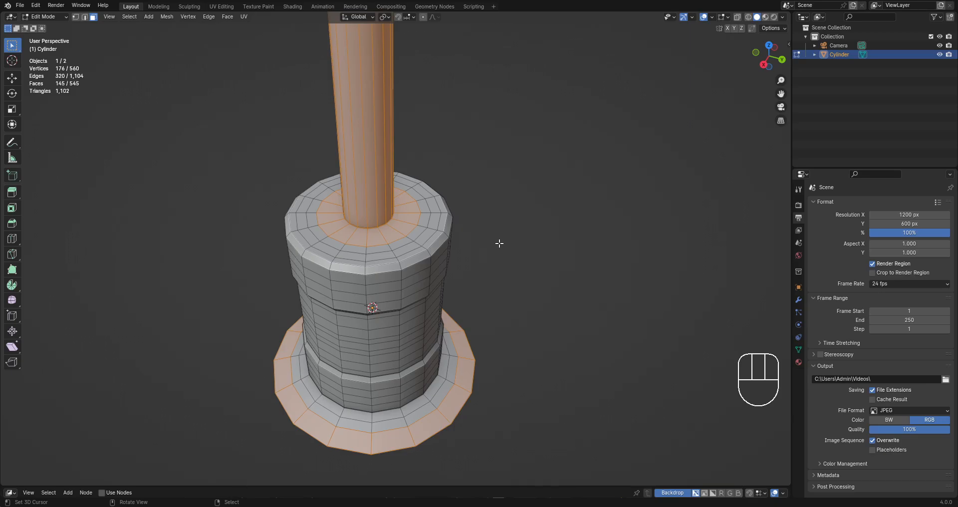
key(F9)
key(ctrl)
key(ctrl+i)
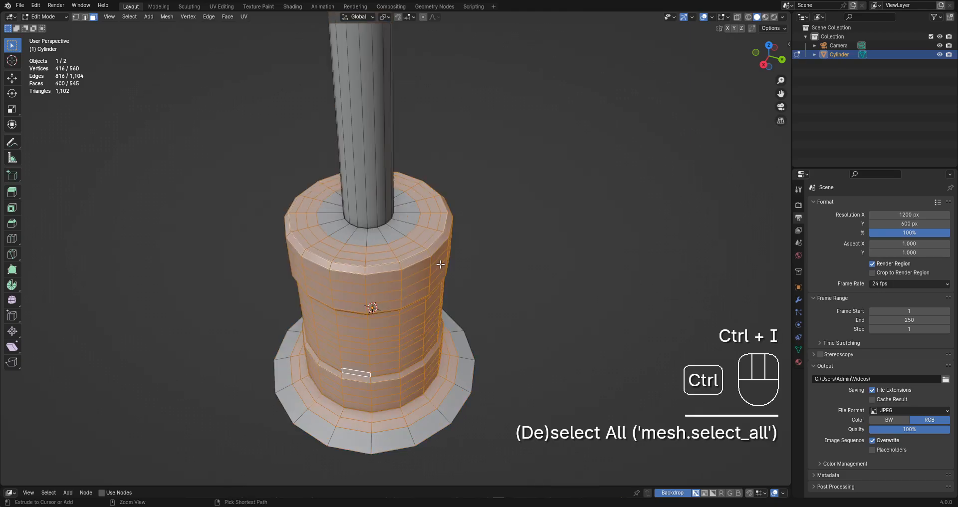
scroll(429, 267, down, 2)
middle_drag(443, 280, 396, 246)
key(Tab)
scroll(507, 196, up, 2)
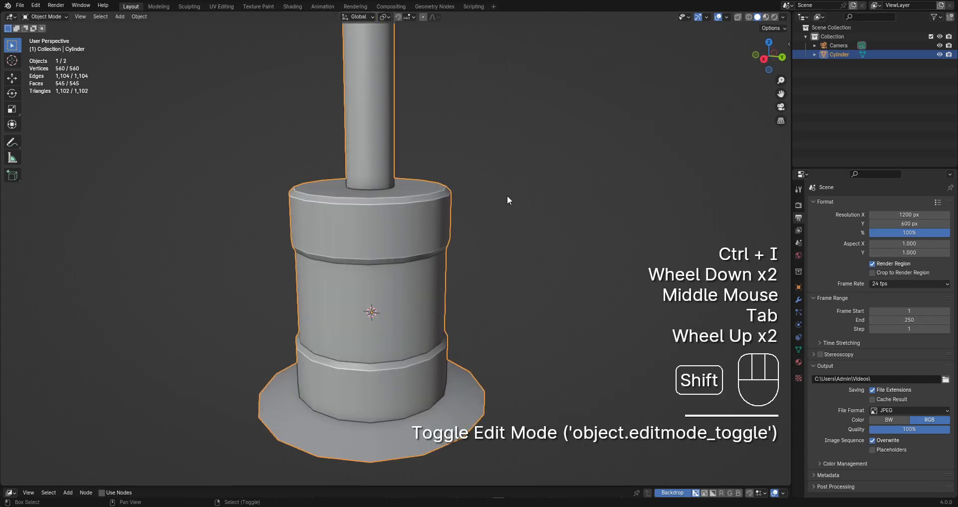
key(shift+q)
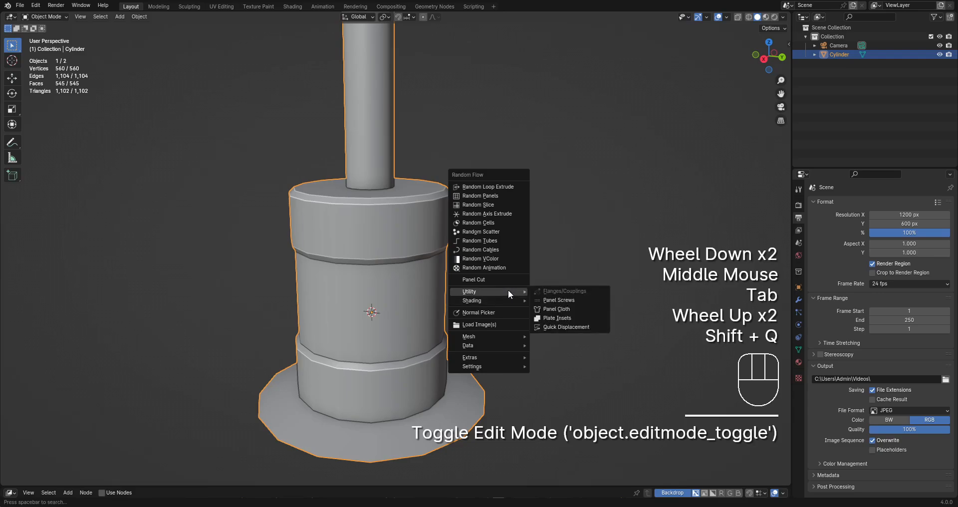
mouse_move(521, 292)
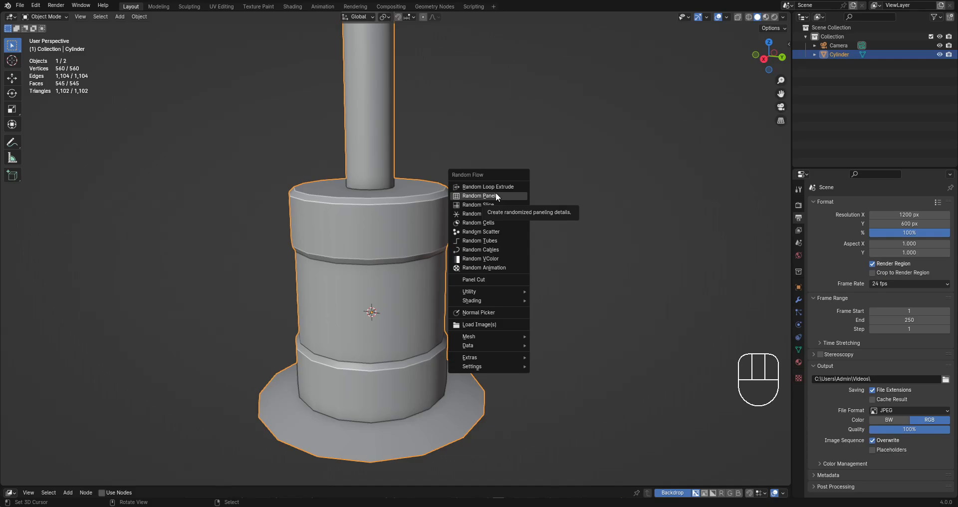
click(496, 196)
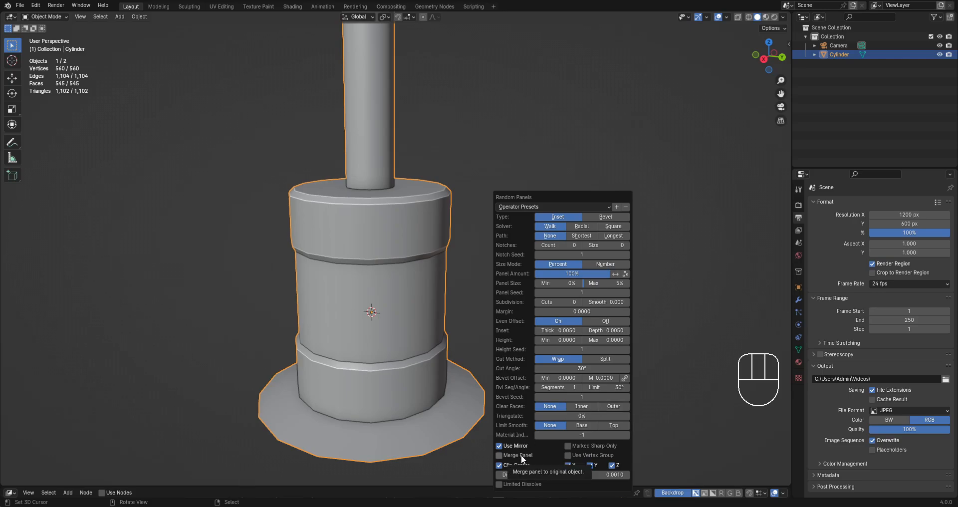
Try Random Flow's Plate Insets with the 1000-plate preset on the cylinder and undo it.
key(shift+q)
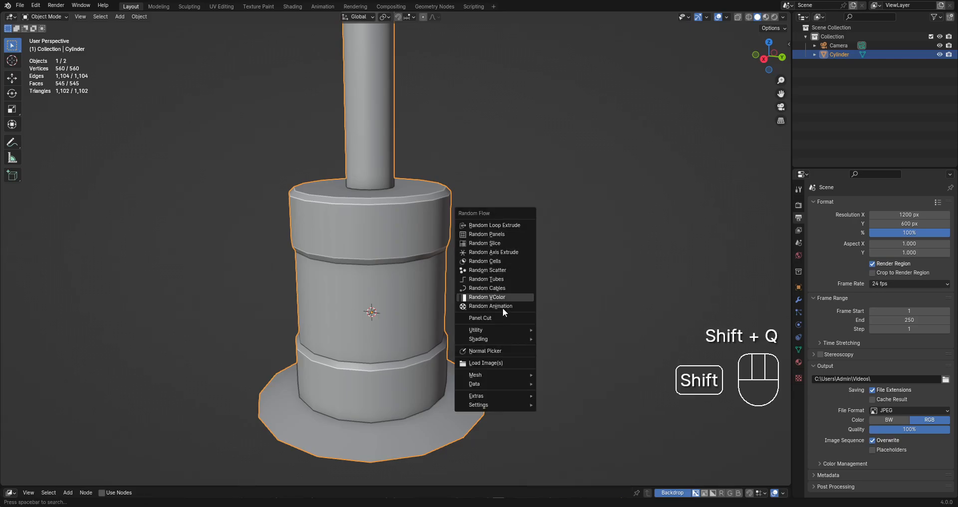
mouse_move(501, 332)
click(559, 356)
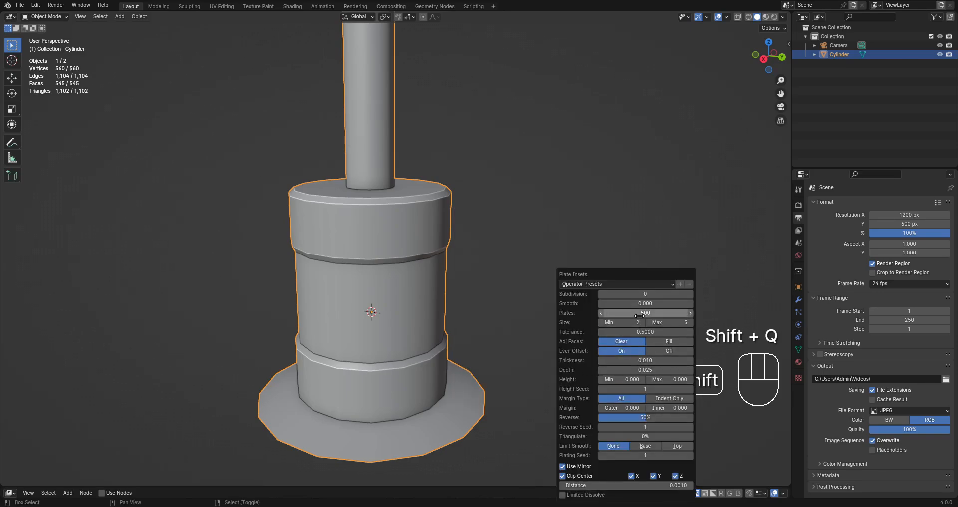
click(633, 284)
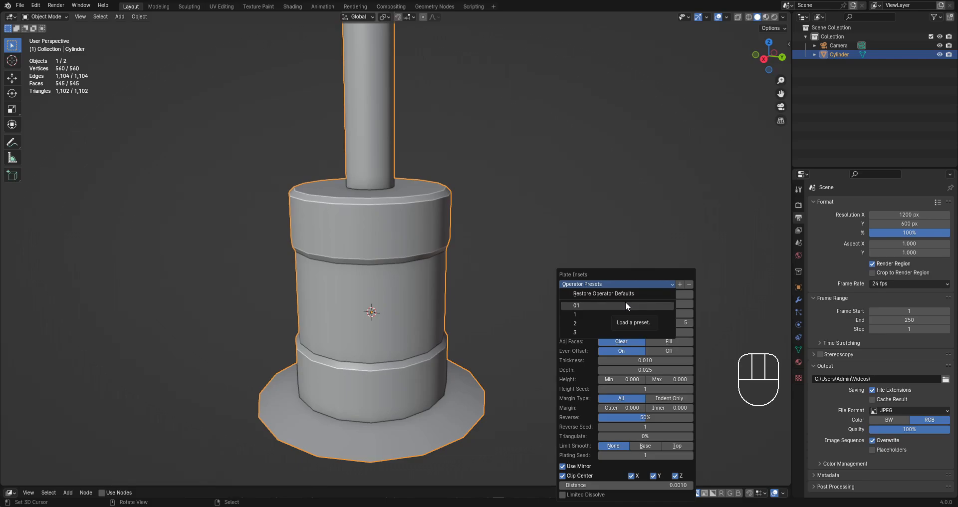
click(627, 306)
scroll(520, 292, down, 2)
middle_drag(520, 292, 500, 239)
scroll(499, 268, up, 2)
scroll(493, 269, up, 1)
key(ctrl+z)
scroll(490, 267, down, 1)
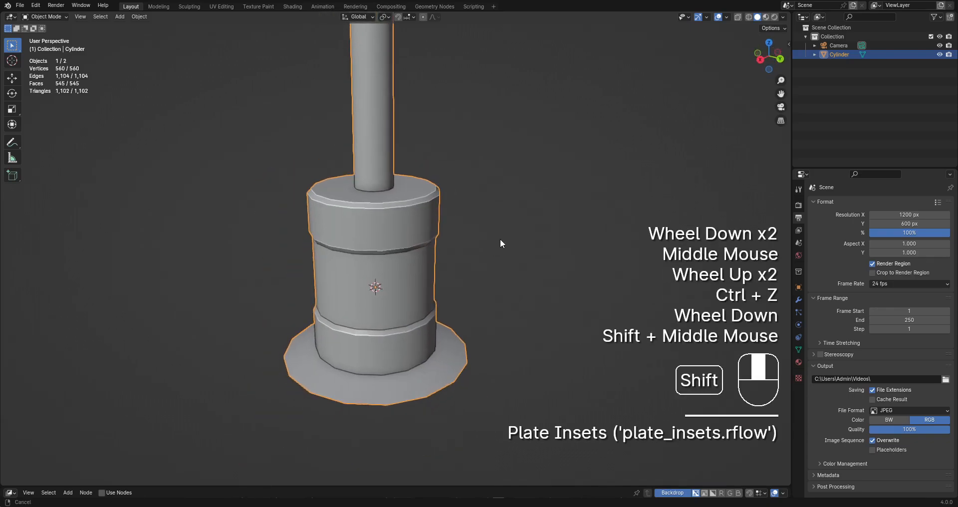
Run Plate Insets on the cylinder with the preset of 500 plates, size 2 to 5, thickness 0.010 and depth 0.025.
key(shift+q)
mouse_move(502, 237)
click(550, 262)
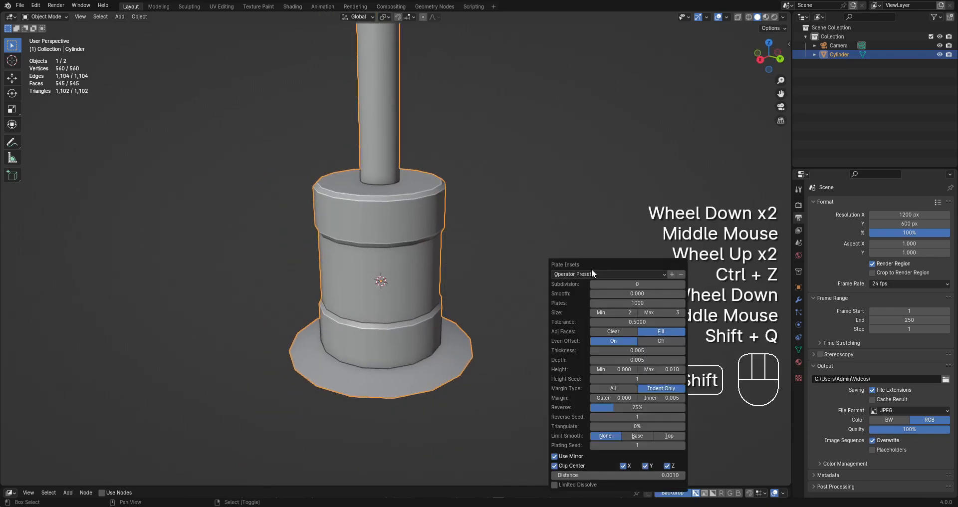
click(597, 274)
click(594, 295)
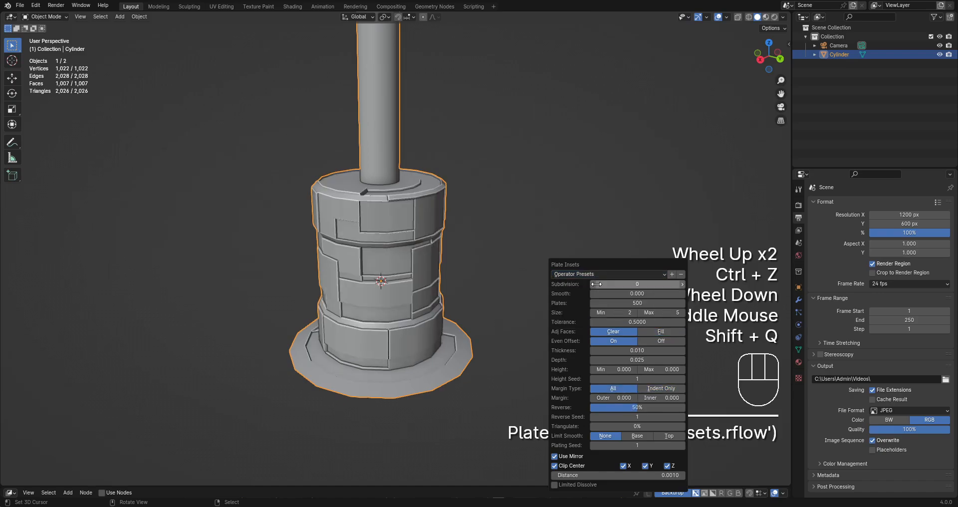
Set the Reverse value of the plate insets to 0%.
middle_drag(413, 278, 430, 264)
scroll(449, 263, up, 3)
scroll(496, 263, down, 1)
key(F9)
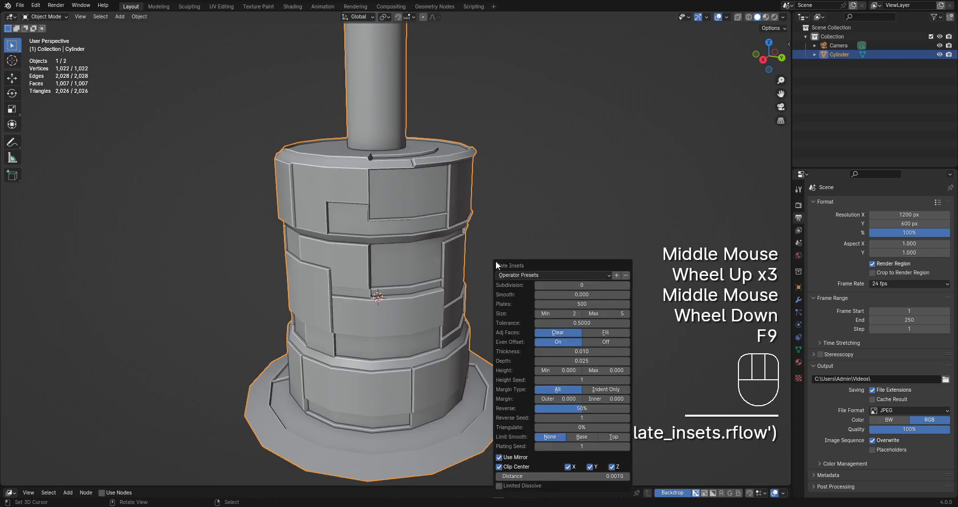
click(584, 409)
text(0)
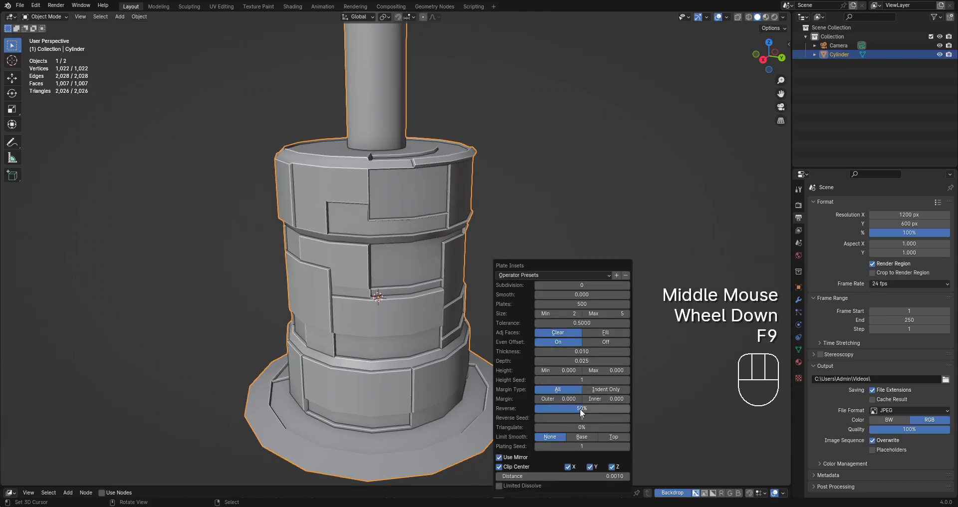
key(Return)
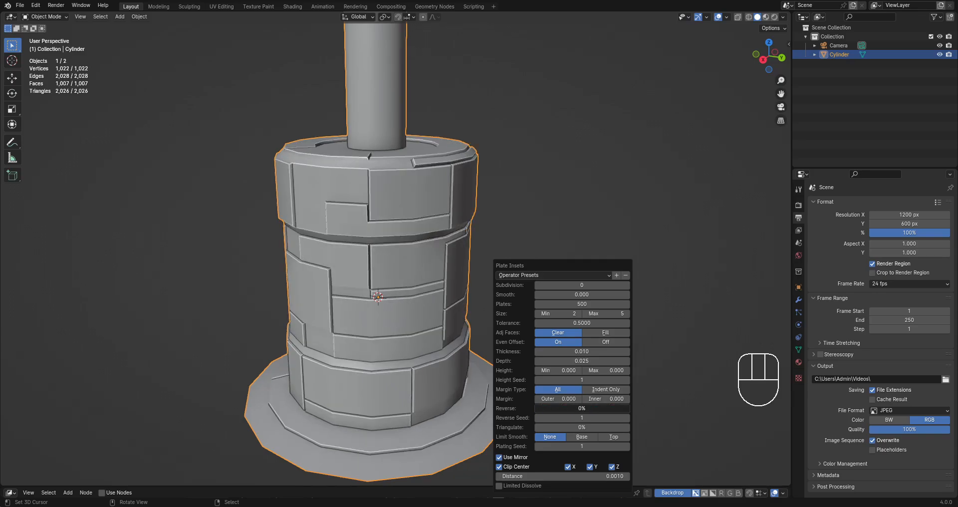
mouse_move(584, 408)
mouse_down()
mouse_move(676, 409)
mouse_move(581, 409)
mouse_up()
Set the plate insets' Reverse value to 25% and their depth to 0.01.
scroll(479, 385, down, 1)
middle_drag(465, 374, 378, 293)
scroll(402, 254, up, 1)
scroll(481, 310, up, 1)
key(F9)
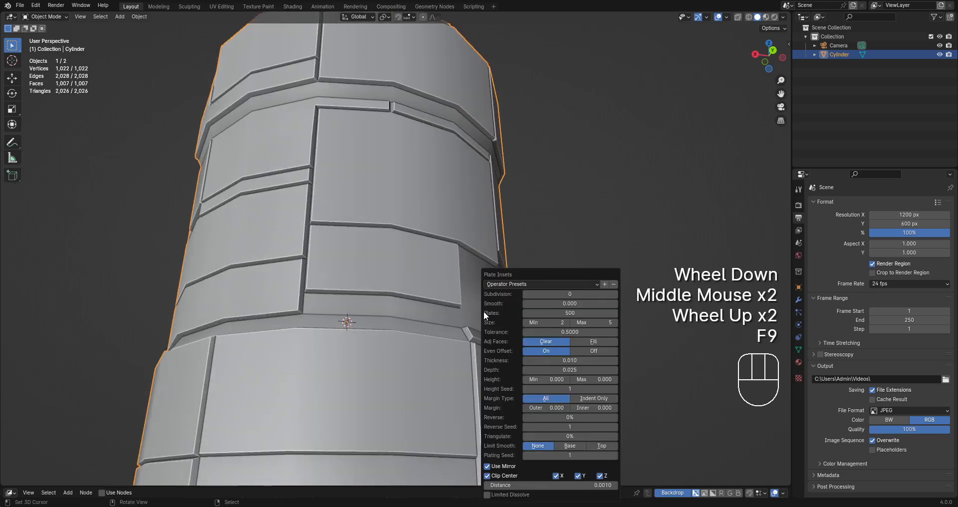
drag(594, 417, 615, 418)
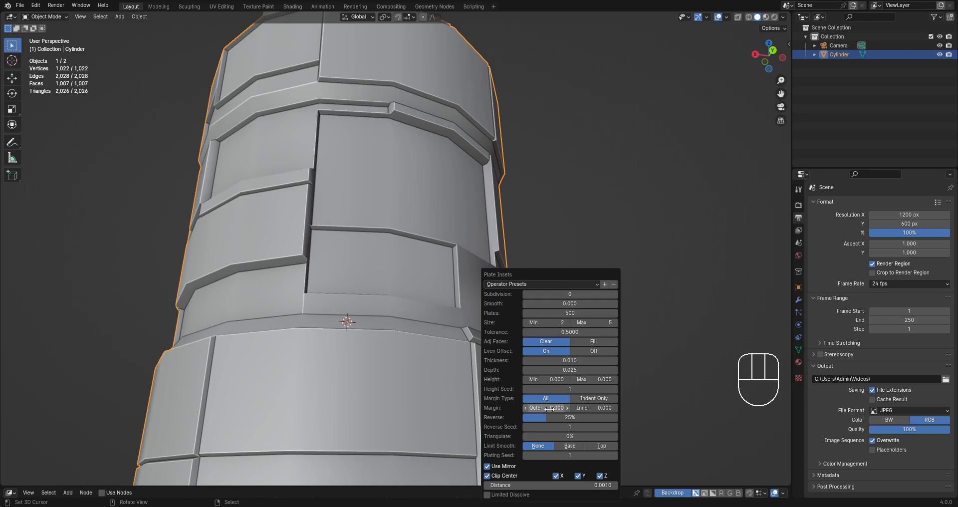
click(578, 369)
text(0.01)
key(Return)
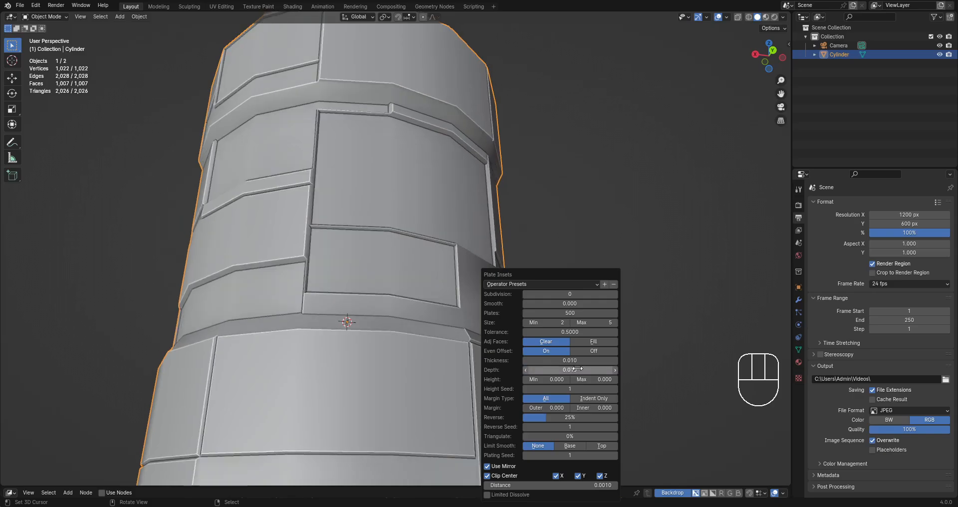
Fine-tune the thickness of the plate insets to 0.011.
scroll(307, 172, down, 2)
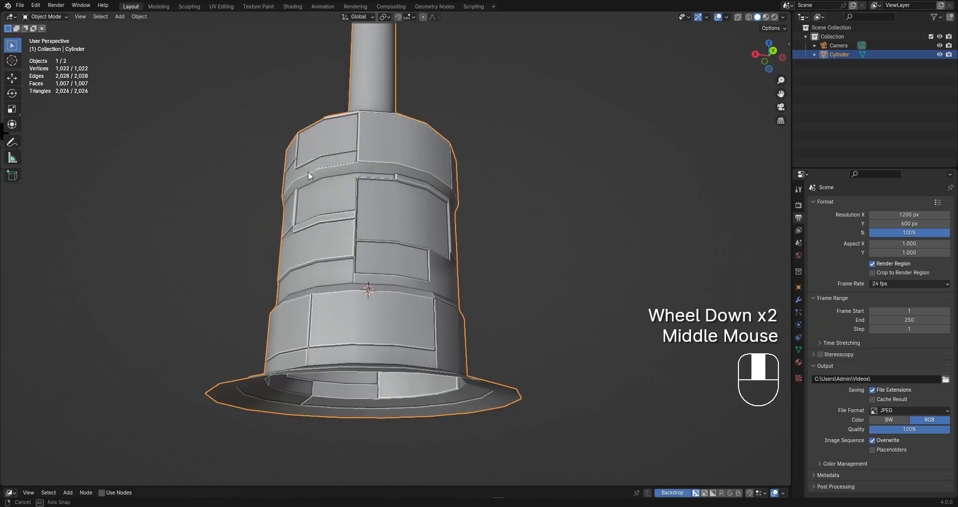
middle_drag(307, 172, 332, 214)
mouse_move(505, 268)
middle_down()
mouse_move(513, 288)
mouse_move(513, 262)
middle_up()
scroll(514, 259, up, 2)
key(F9)
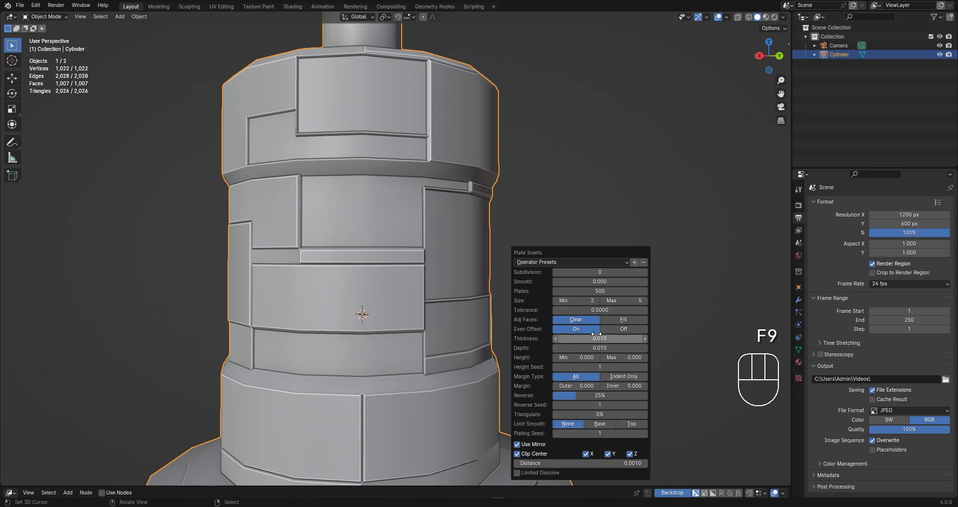
key(shift)
mouse_move(600, 338)
shift+mouse_down()
mouse_move(579, 338)
mouse_move(597, 338)
shift+mouse_up()
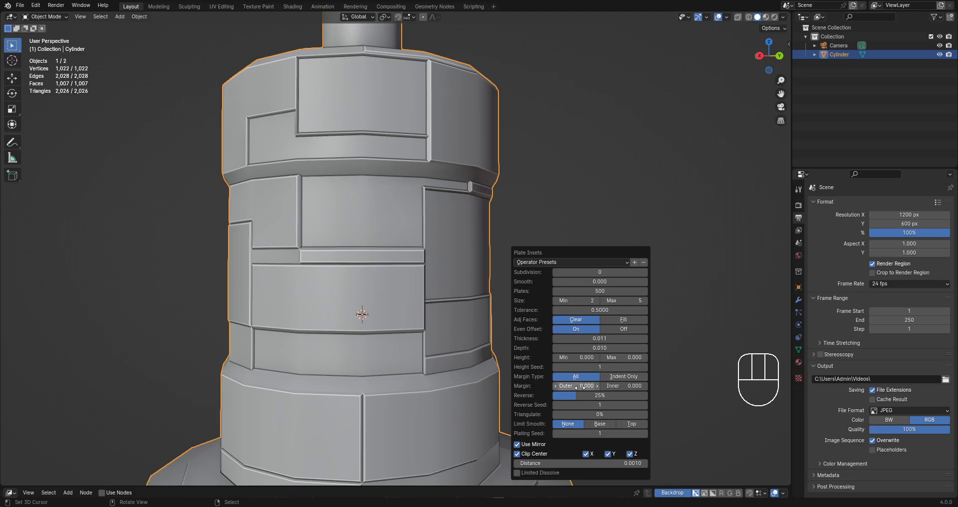
Try an outer margin of 0.043 on the plate insets and restore it to 0.000.
drag(575, 386, 588, 386)
scroll(324, 364, down, 2)
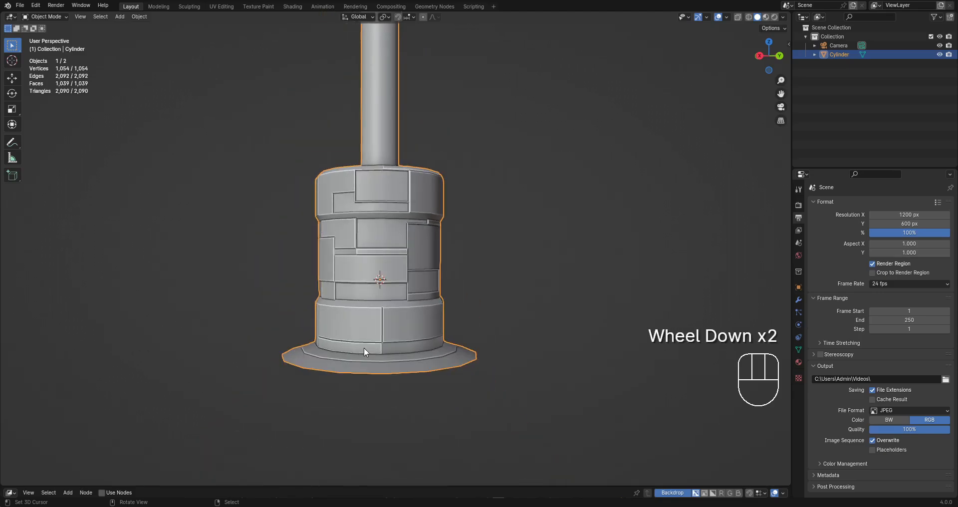
shift+middle_drag(364, 347, 469, 370)
shift+middle_drag(469, 369, 493, 385)
scroll(492, 313, up, 4)
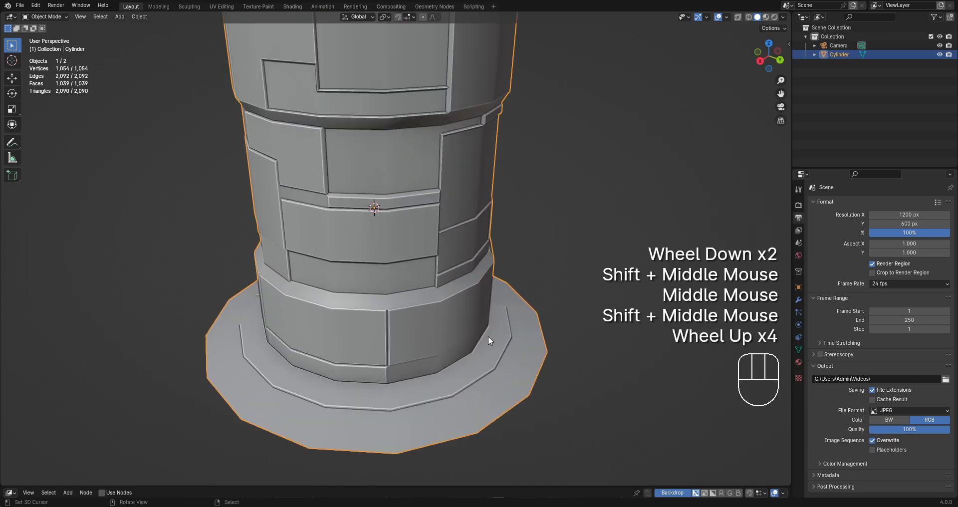
key(F9)
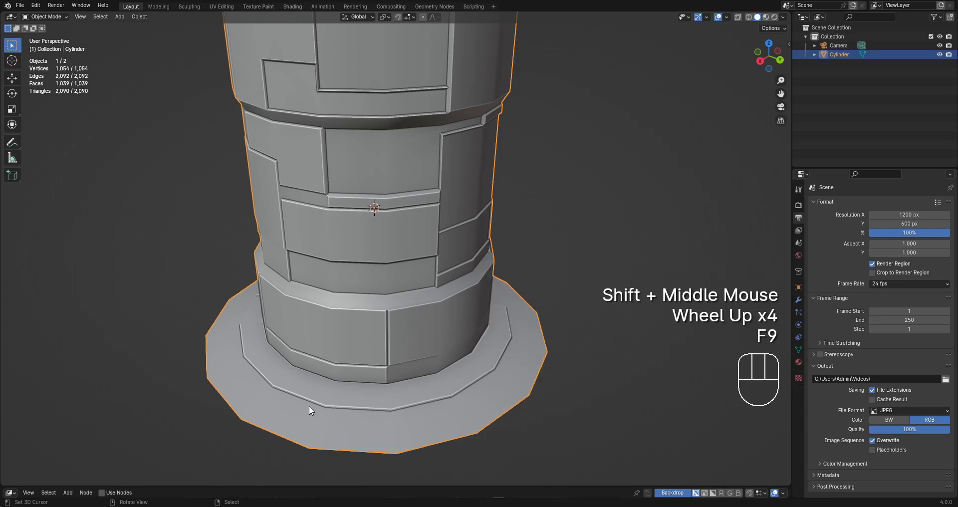
key(F9)
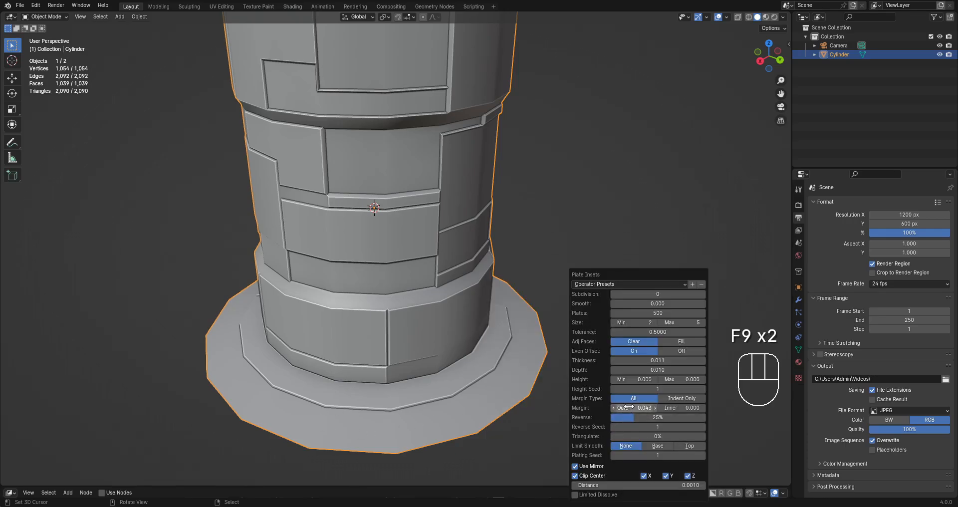
drag(628, 407, 594, 406)
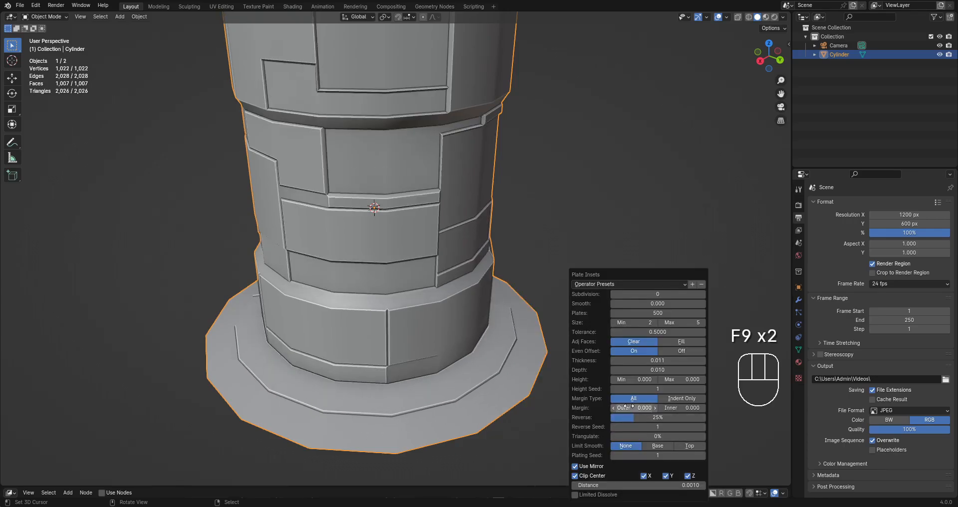
Set the inner margin of the plate insets to 0.011.
drag(680, 407, 701, 407)
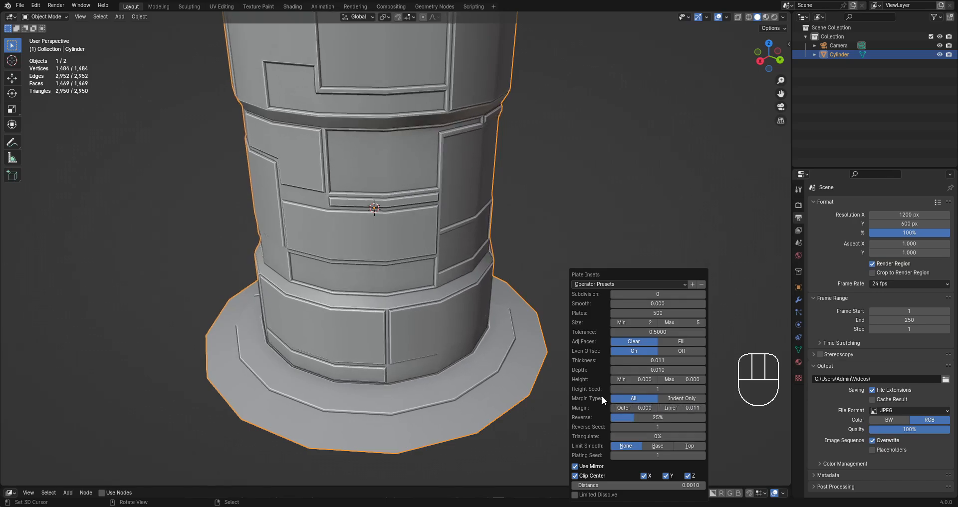
scroll(319, 238, down, 1)
middle_drag(602, 397, 469, 273)
scroll(496, 283, up, 2)
key(F9)
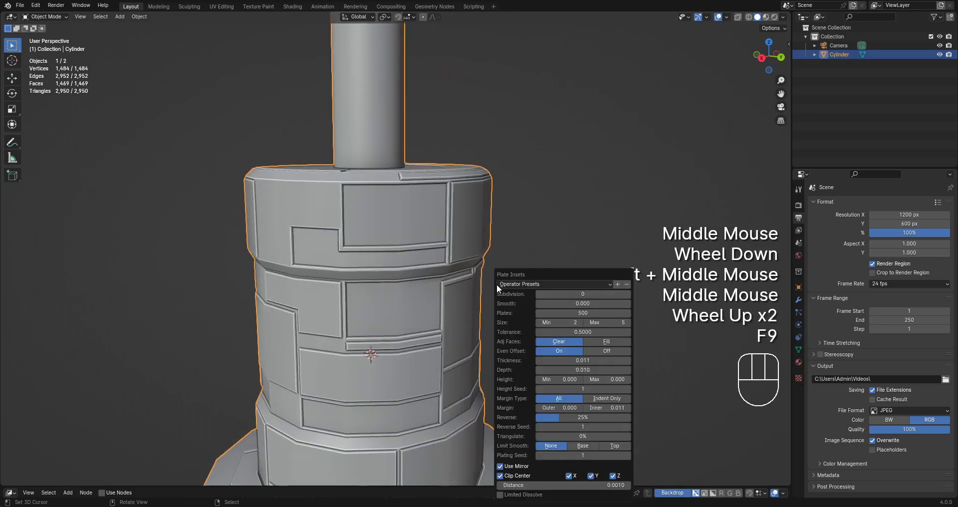
mouse_move(606, 408)
mouse_down()
mouse_move(614, 408)
mouse_move(606, 407)
mouse_up()
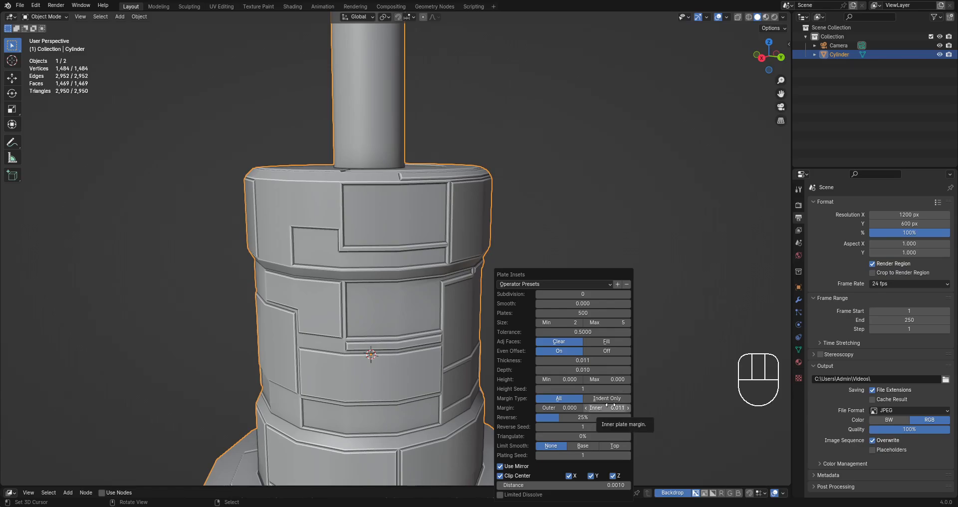
Set the plate insets' margin type to Indent Only and their inner margin to 0.008.
middle_drag(419, 208, 576, 315)
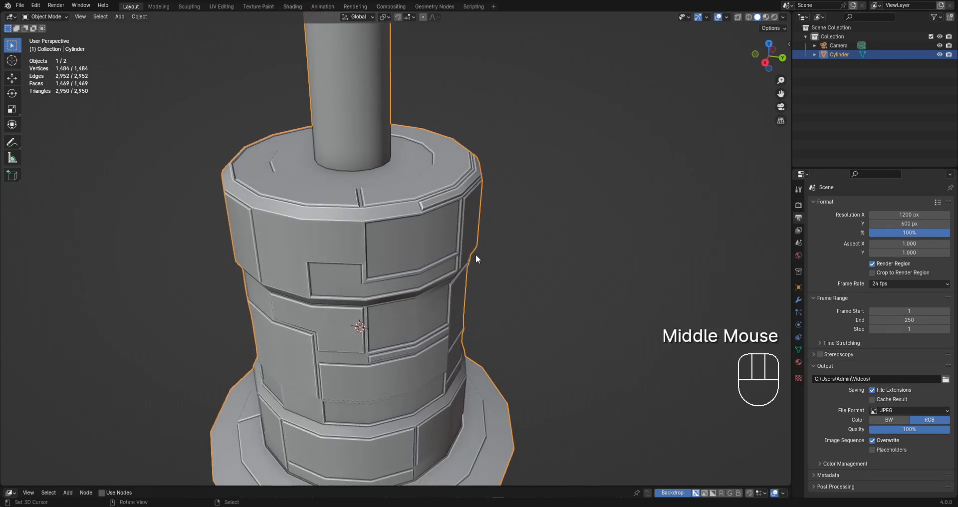
middle_drag(476, 258, 483, 259)
key(F9)
click(609, 400)
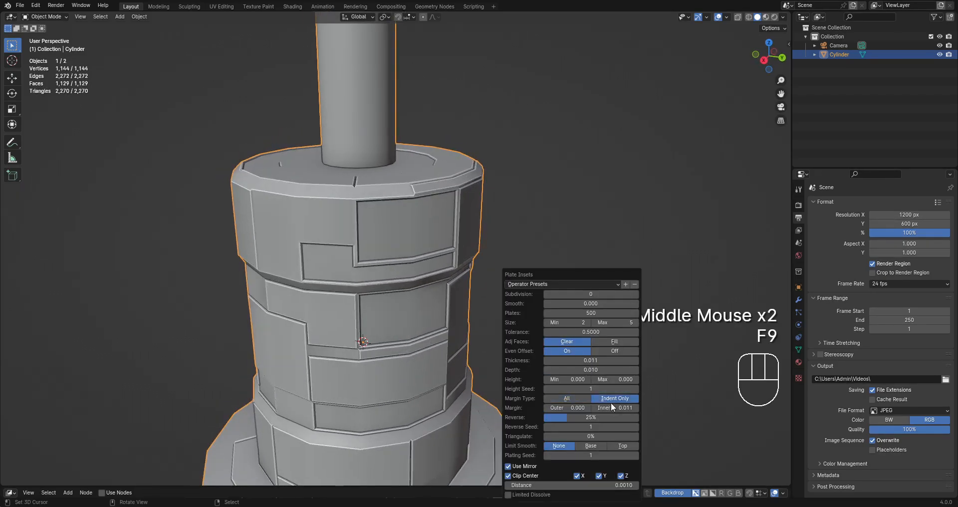
drag(614, 408, 581, 407)
click(585, 397)
click(612, 399)
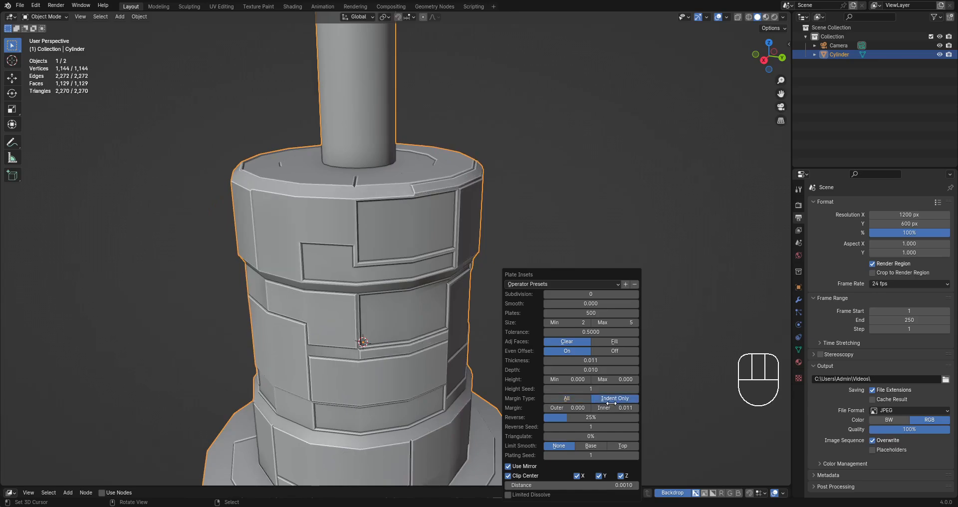
mouse_move(615, 408)
mouse_down()
mouse_move(596, 408)
mouse_move(606, 408)
mouse_up()
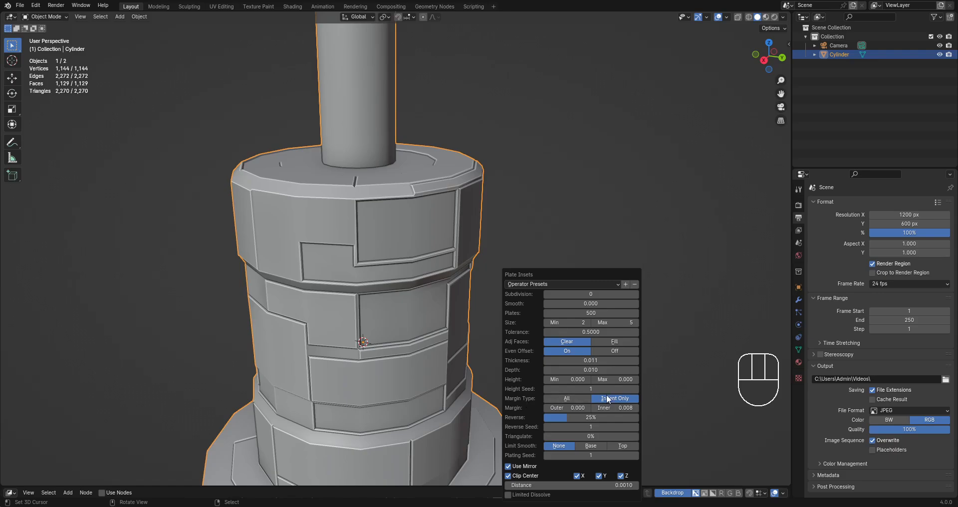
Try a plate count of 623 for the insets and restore it to 500.
scroll(343, 298, down, 1)
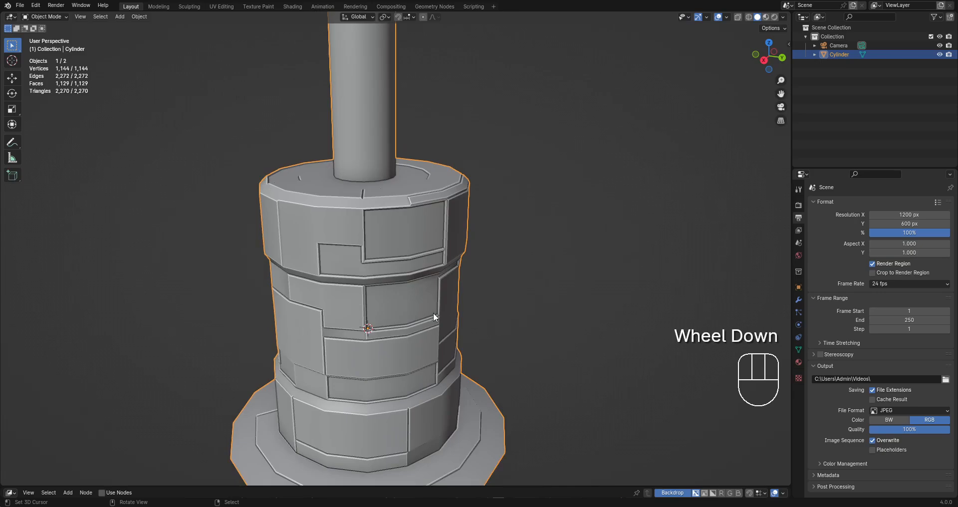
middle_drag(433, 313, 477, 293)
scroll(423, 286, down, 2)
scroll(487, 302, up, 3)
key(F9)
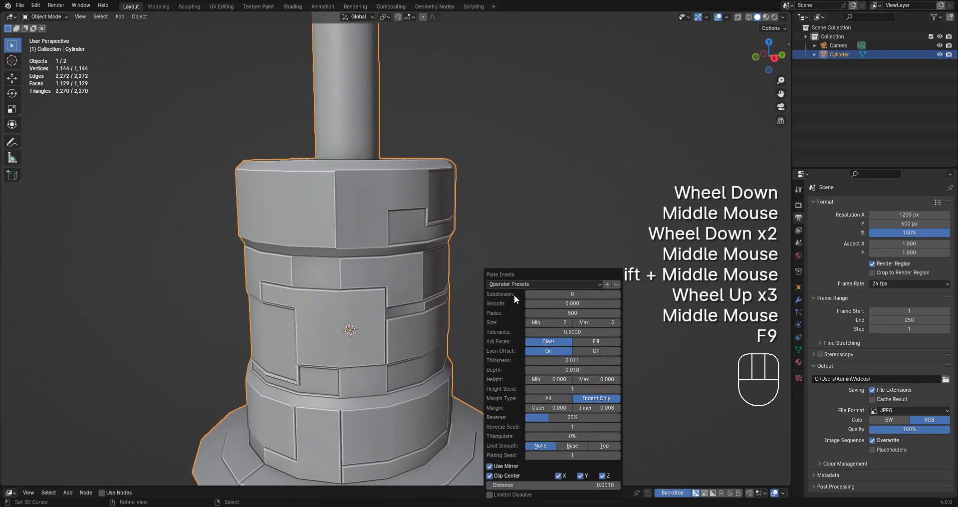
drag(578, 310, 639, 311)
click(573, 310)
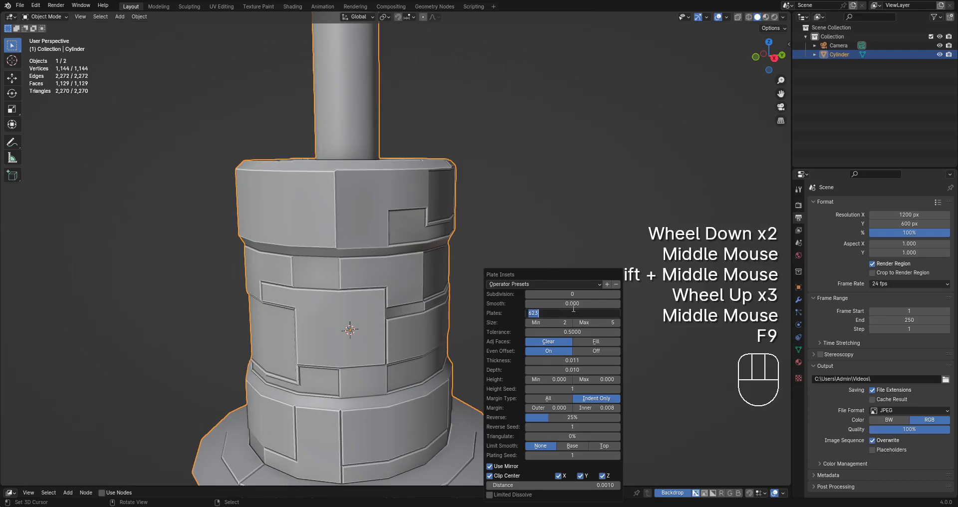
text(500)
key(Return)
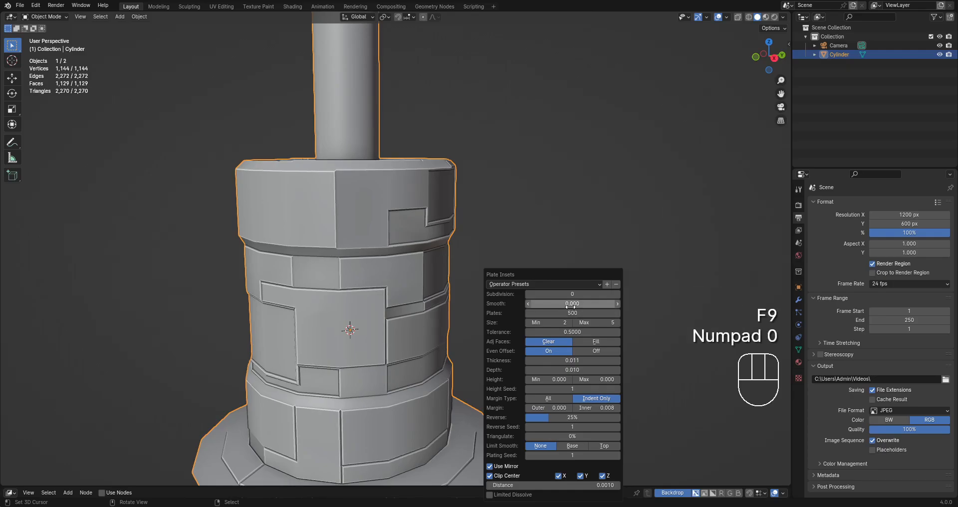
Try a minimum plate size of 1 and restore it to 2.
ctrl+scroll(558, 321, down, 1)
ctrl+scroll(558, 320, up, 3)
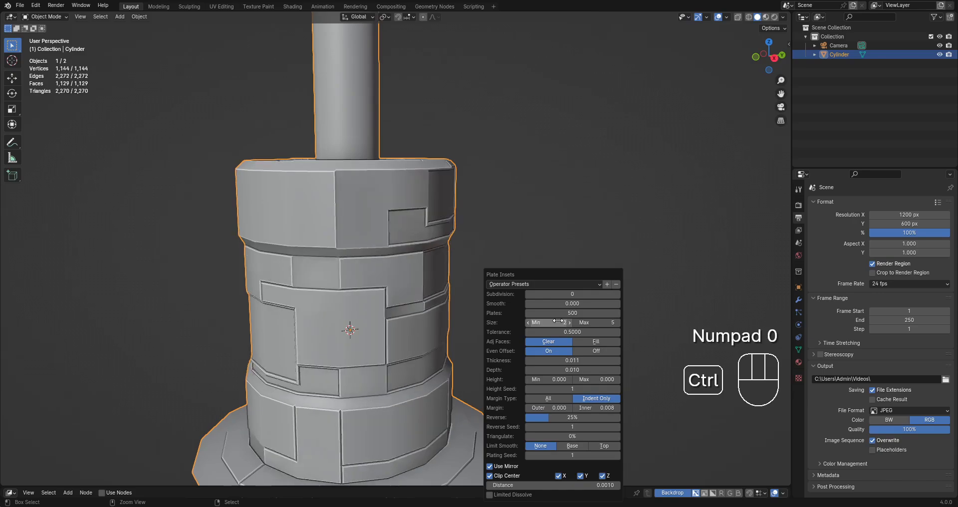
ctrl+scroll(558, 321, down, 3)
ctrl+scroll(558, 321, up, 4)
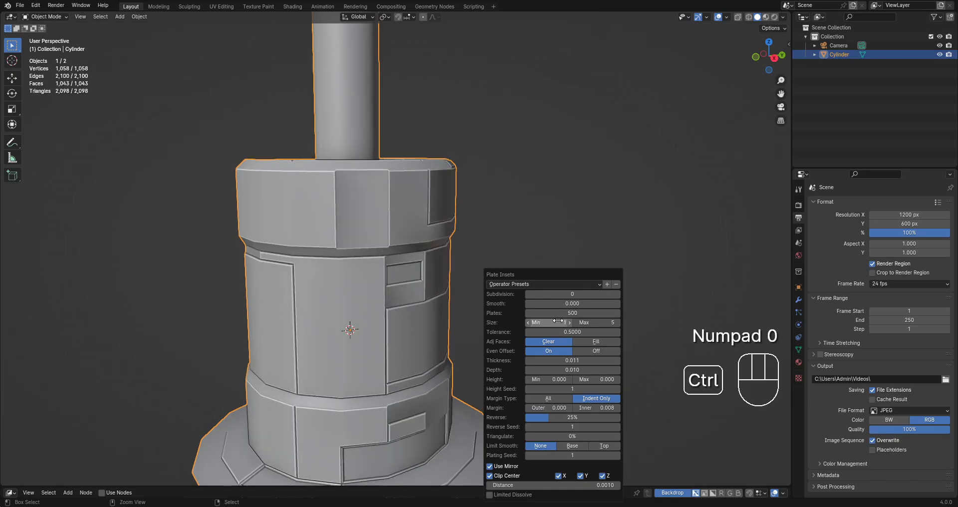
ctrl+scroll(558, 321, down, 4)
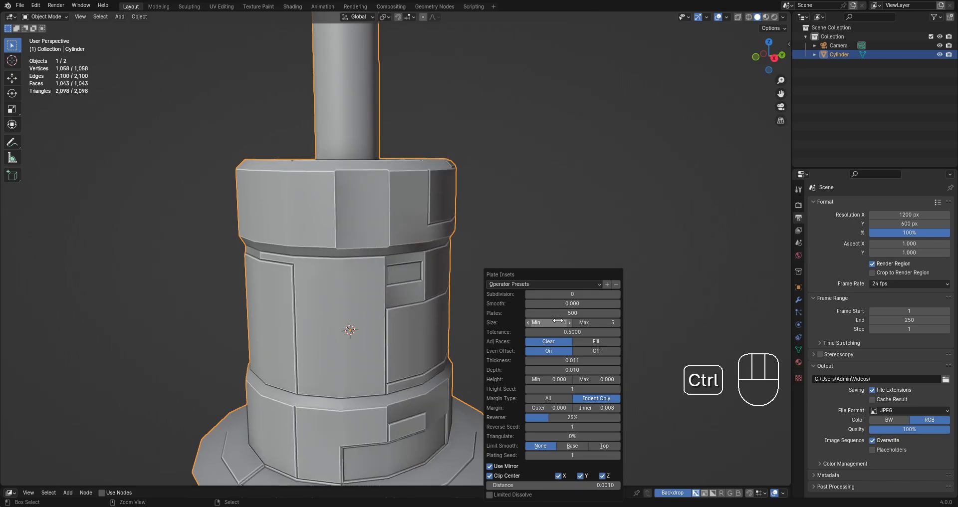
ctrl+scroll(557, 320, up, 1)
ctrl+scroll(558, 321, up, 1)
ctrl+scroll(558, 321, down, 1)
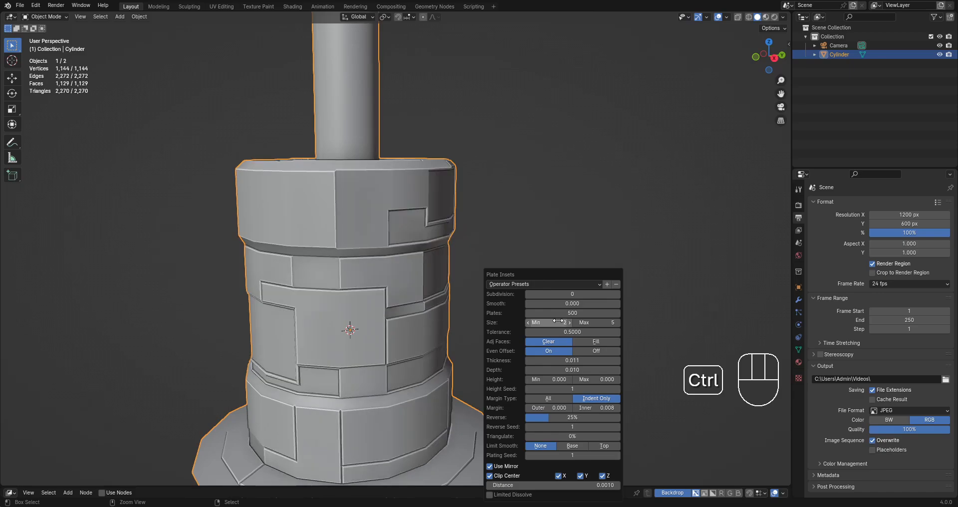
Undo the plate insets on the cylinder.
scroll(445, 344, down, 2)
shift+middle_drag(448, 344, 481, 229)
key(ctrl+z)
Select one face on the cylinder's middle tier in Edit Mode and grow the selection three times.
scroll(450, 232, up, 2)
key(Tab)
scroll(439, 232, up, 2)
key(3)
right_click(440, 232)
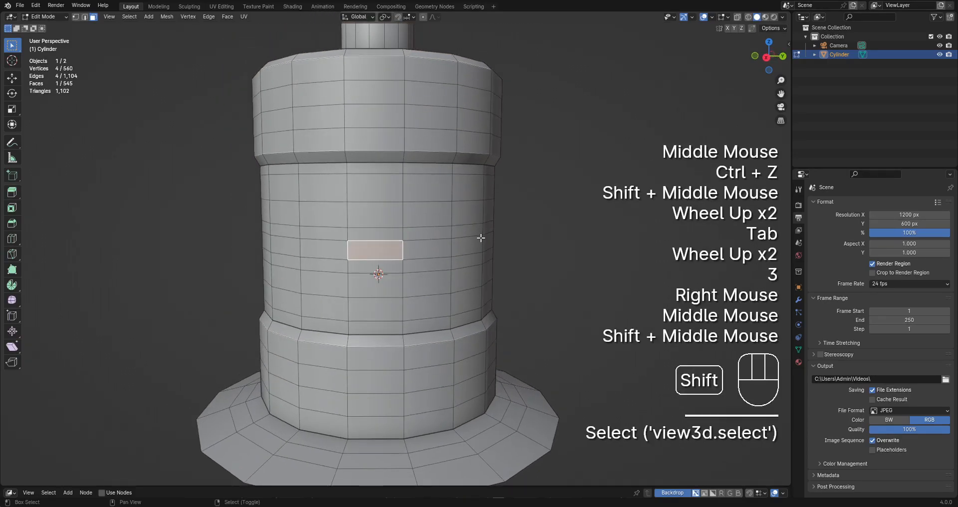
key(ctrl+KP_Add)
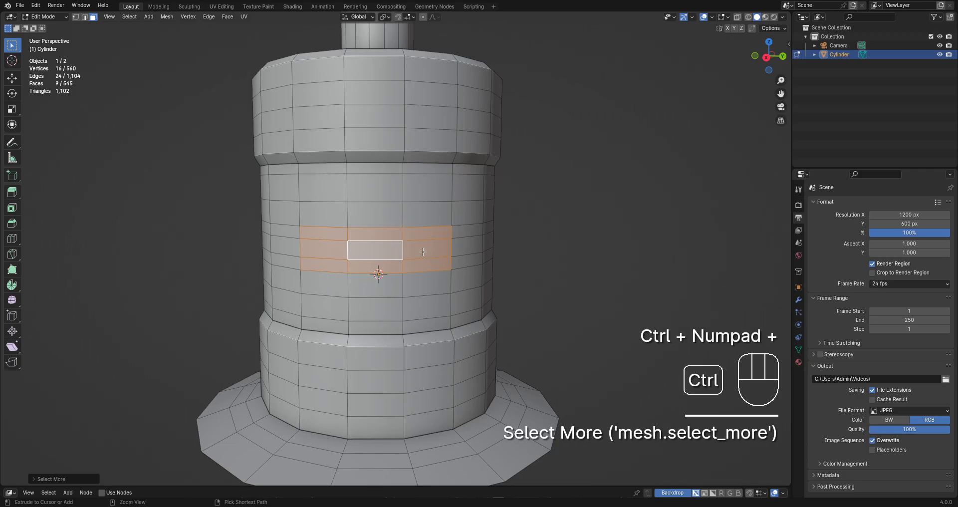
key(ctrl+KP_Add)
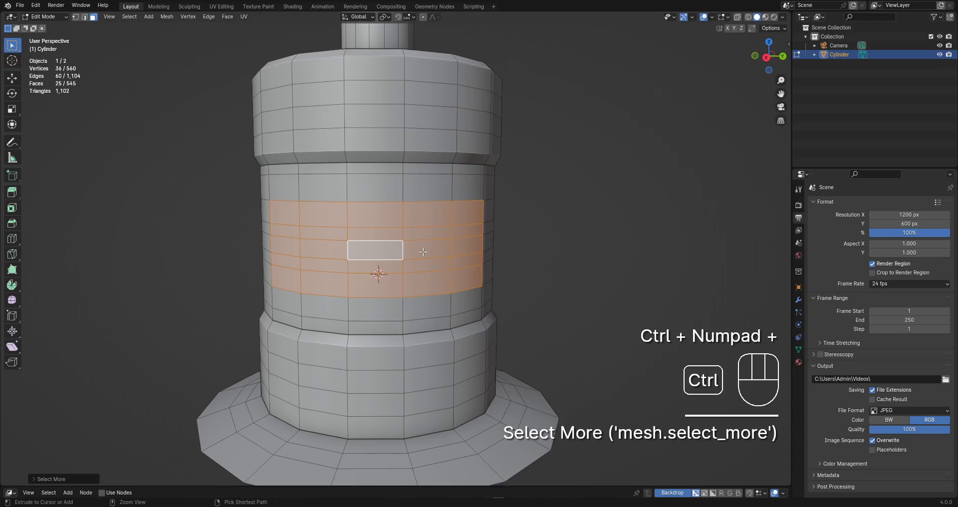
key(ctrl+KP_Add)
scroll(424, 252, down, 3)
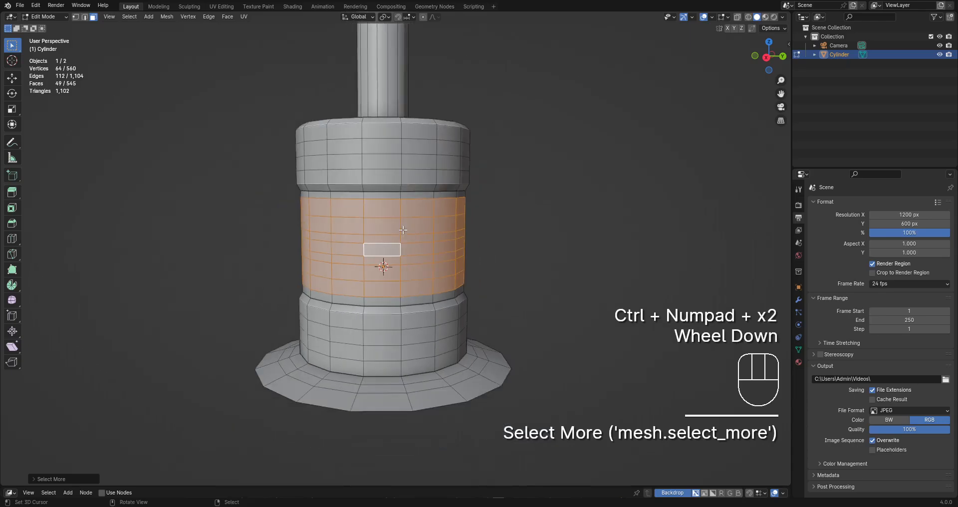
middle_drag(423, 252, 429, 232)
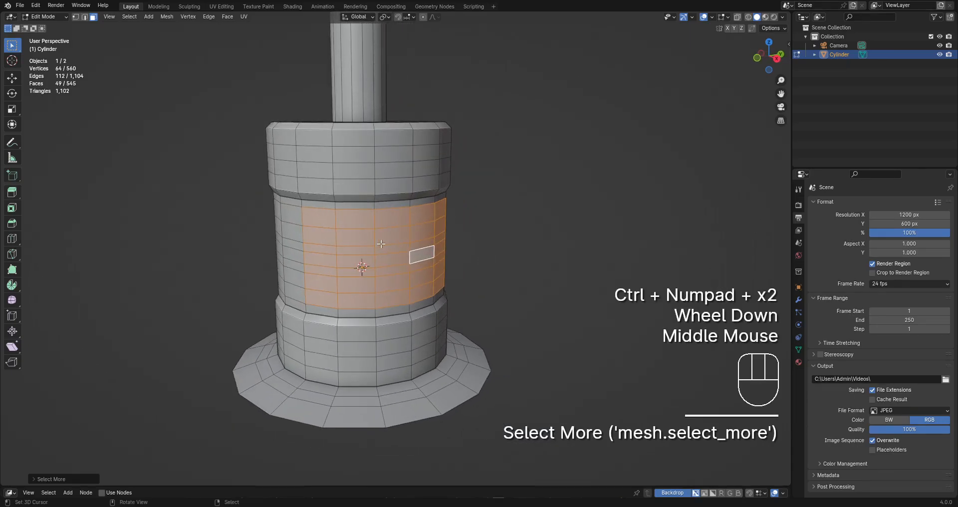
middle_drag(327, 214, 514, 263)
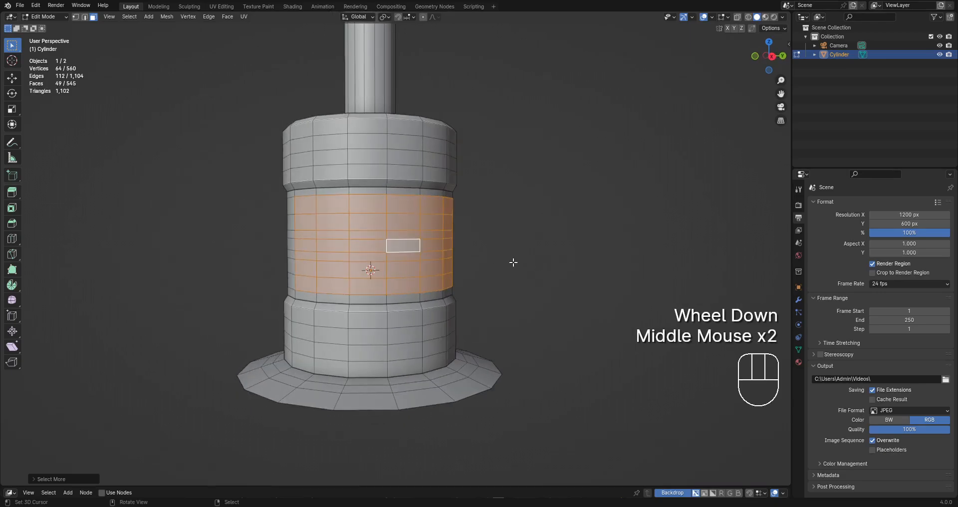
scroll(330, 201, up, 1)
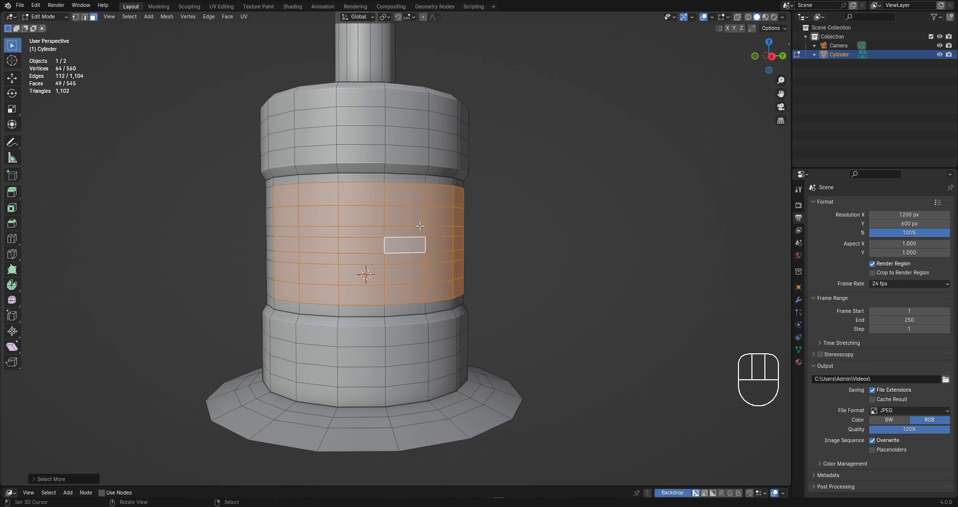
Shrink the face selection three times, grow it three times again and deselect everything.
key(ctrl+KP_Subtract)
key(ctrl+KP_Subtract)
key(ctrl+KP_Subtract)
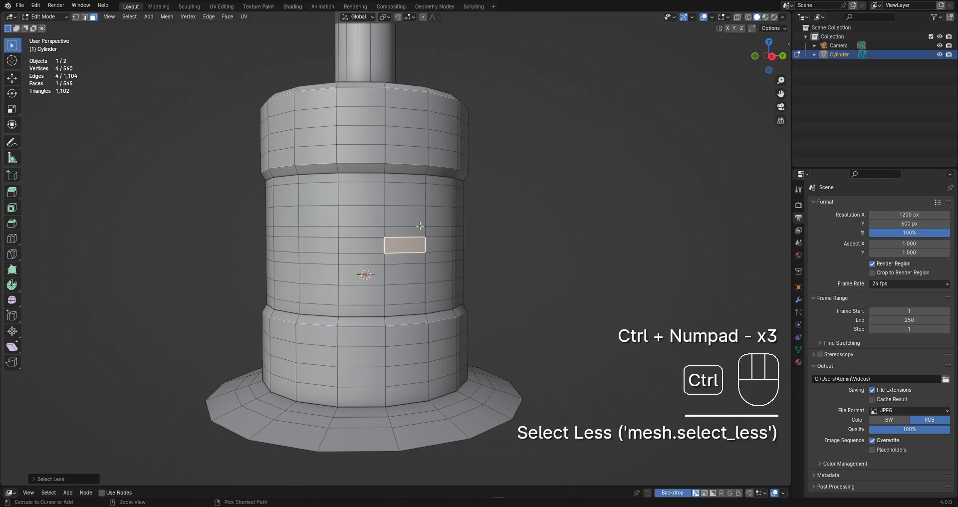
key(ctrl+KP_Add)
key(ctrl+KP_Add)
key(ctrl+KP_Add)
key(alt+a)
key(3)
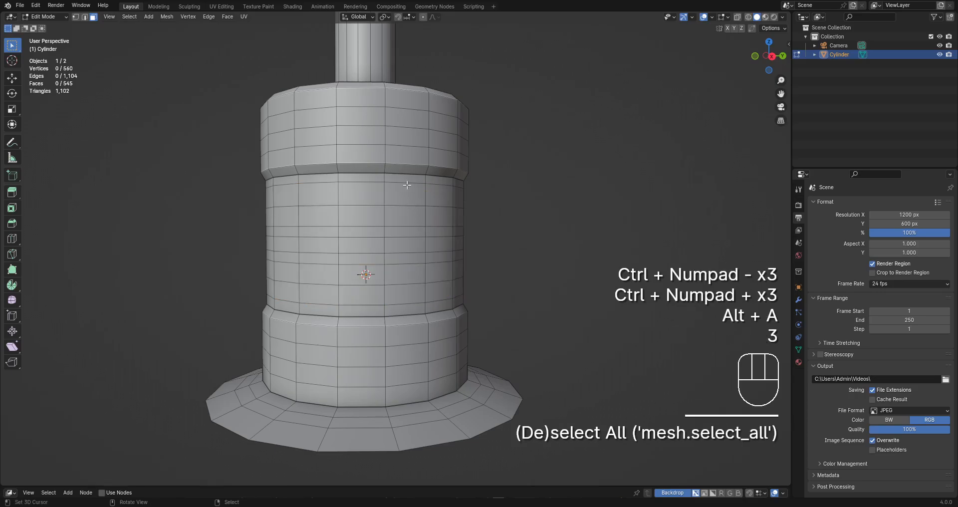
Select an edge loop on the body's top cap and one on the base flange, and convert them to the region of faces between them.
middle_drag(408, 186, 418, 227)
key(2)
alt+shift+right_click(392, 128)
middle_drag(441, 403, 446, 418)
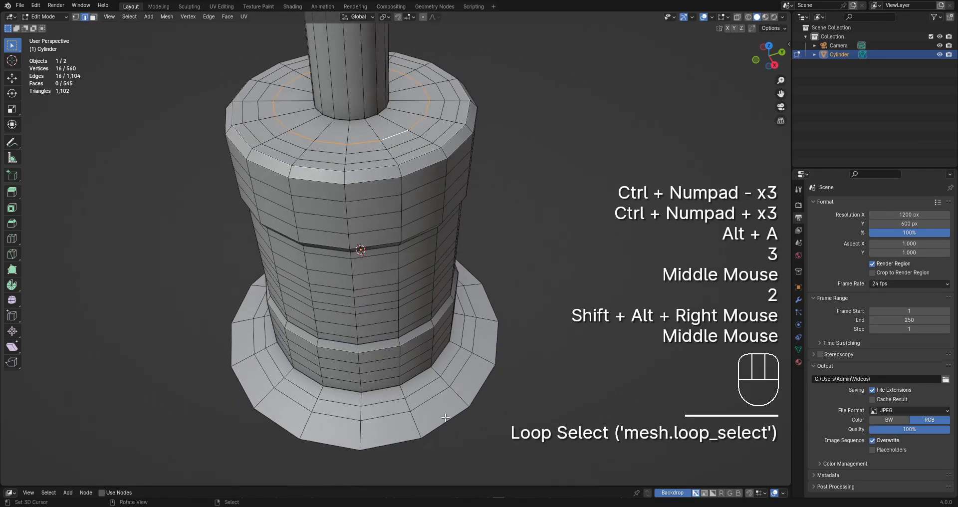
alt+shift+right_click(446, 417)
key(q)
click(493, 232)
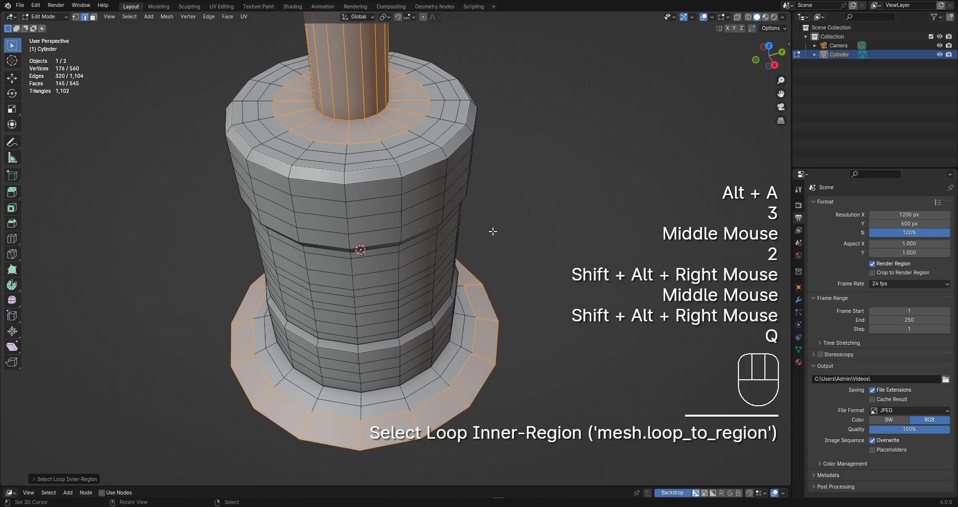
key(F9)
click(514, 237)
scroll(465, 276, down, 2)
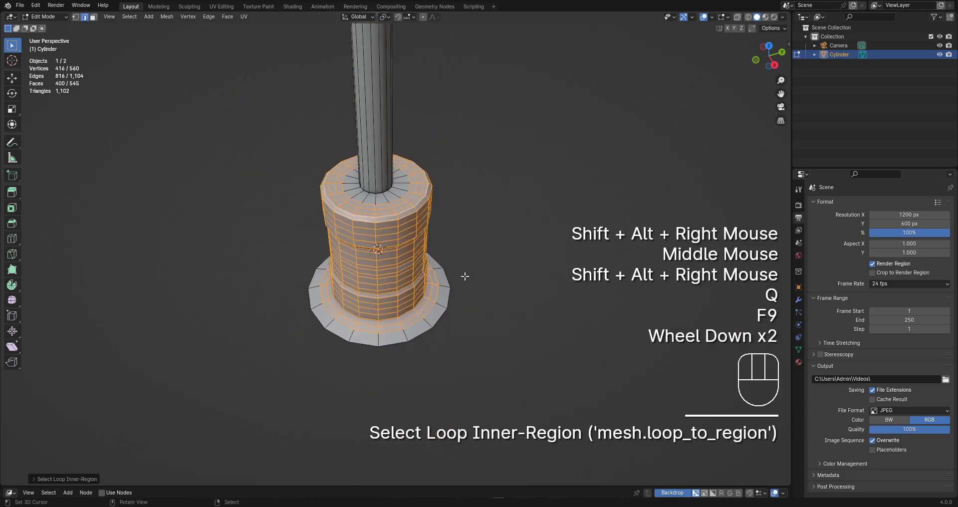
Return to Object Mode and run Random Flow's Plate Insets on the selected faces with a subdivision of 2.
middle_drag(464, 276, 471, 209)
scroll(472, 209, up, 2)
key(Tab)
key(shift+q)
mouse_move(475, 184)
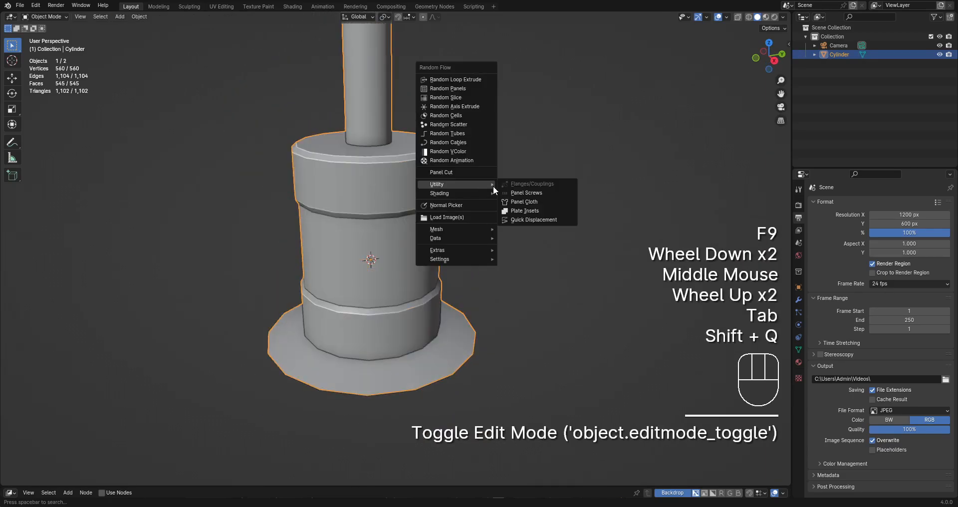
click(524, 210)
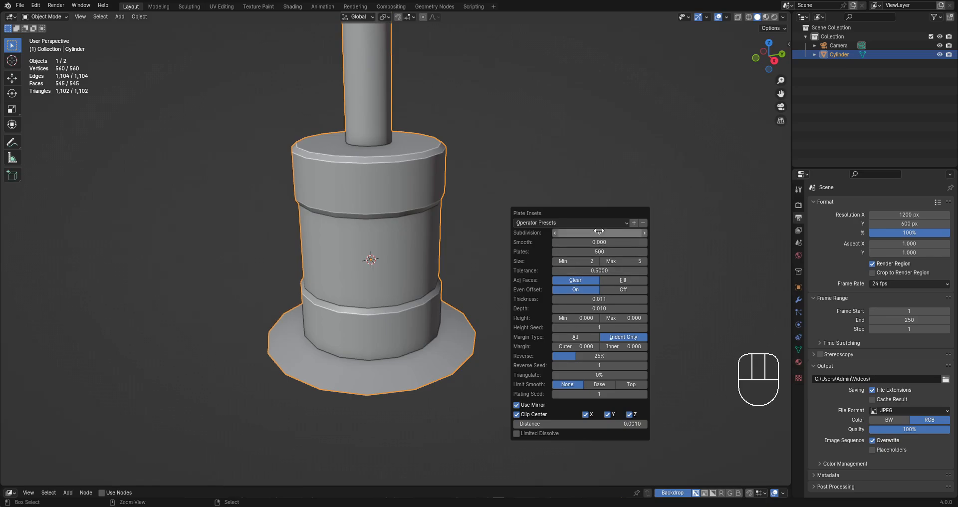
ctrl+scroll(599, 232, up, 1)
ctrl+scroll(599, 232, up, 1)
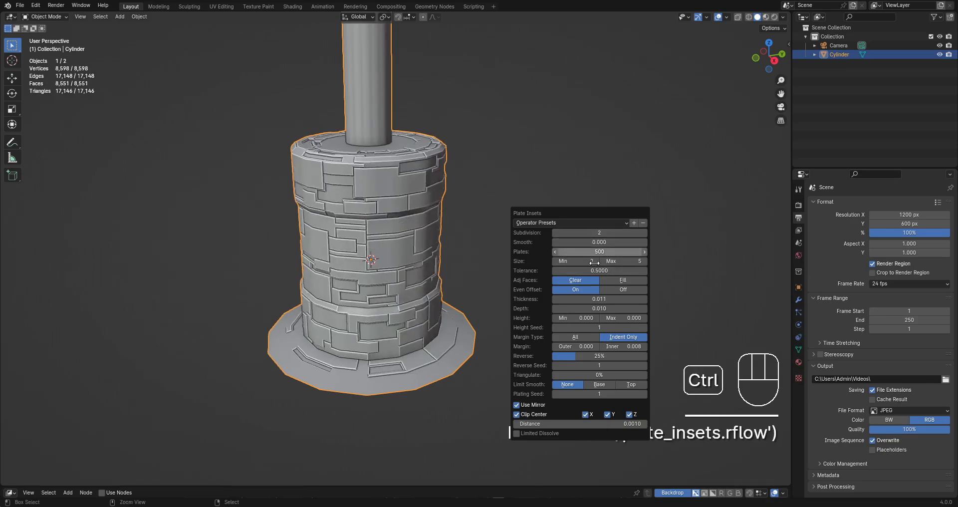
Try Limited Dissolve on the plate insets, switch it back off and set Subdivision to 0.
click(517, 433)
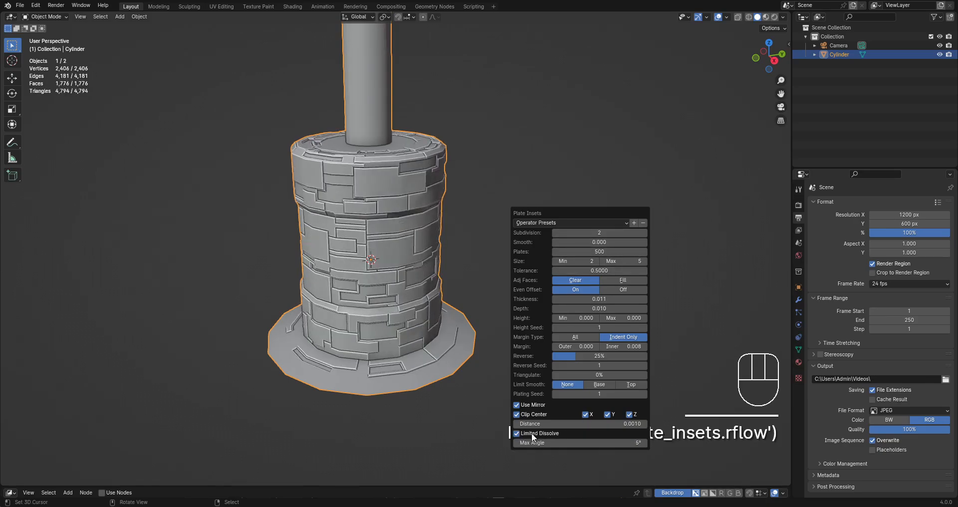
click(517, 433)
ctrl+scroll(603, 232, down, 2)
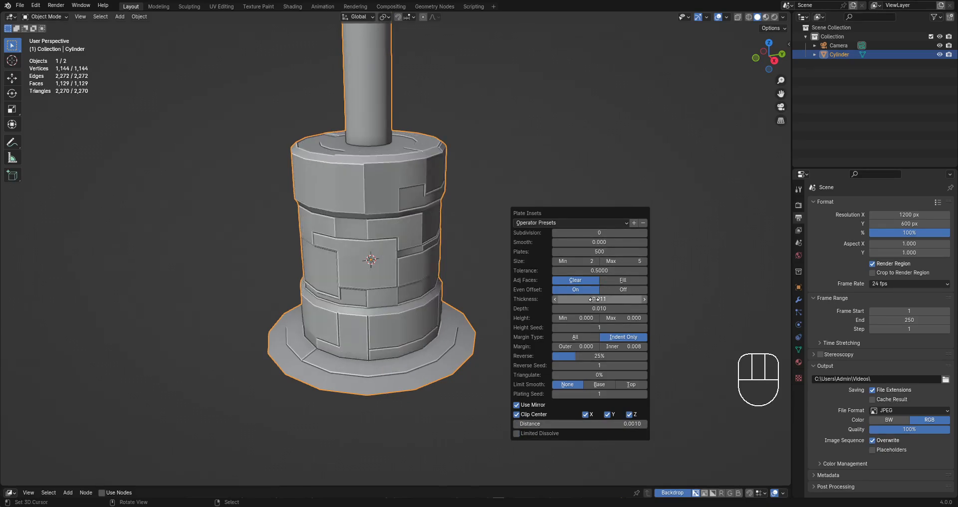
Set the plate insets' thickness to 0.008 and their maximum height to 0.02.
drag(599, 299, 639, 318)
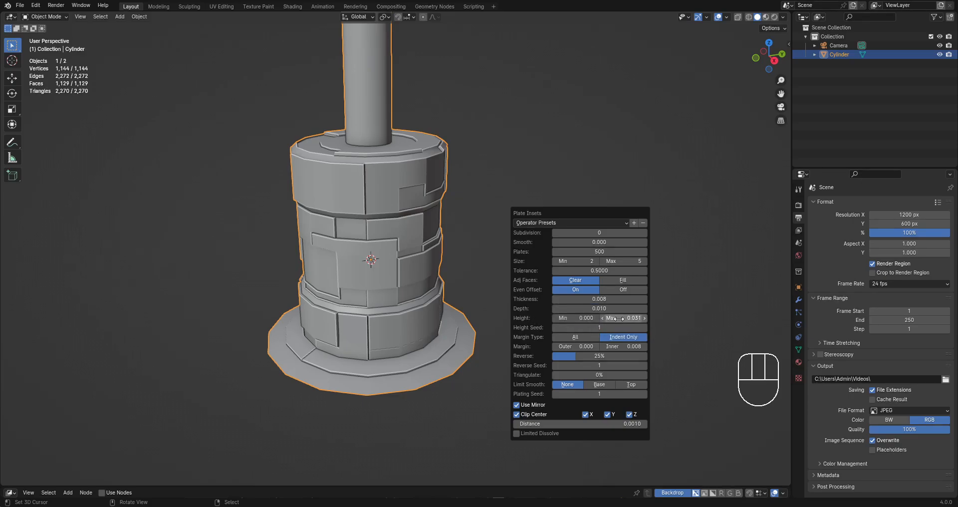
mouse_move(612, 318)
mouse_down()
mouse_move(635, 318)
mouse_move(606, 308)
mouse_move(630, 309)
mouse_move(610, 308)
mouse_move(618, 318)
mouse_up()
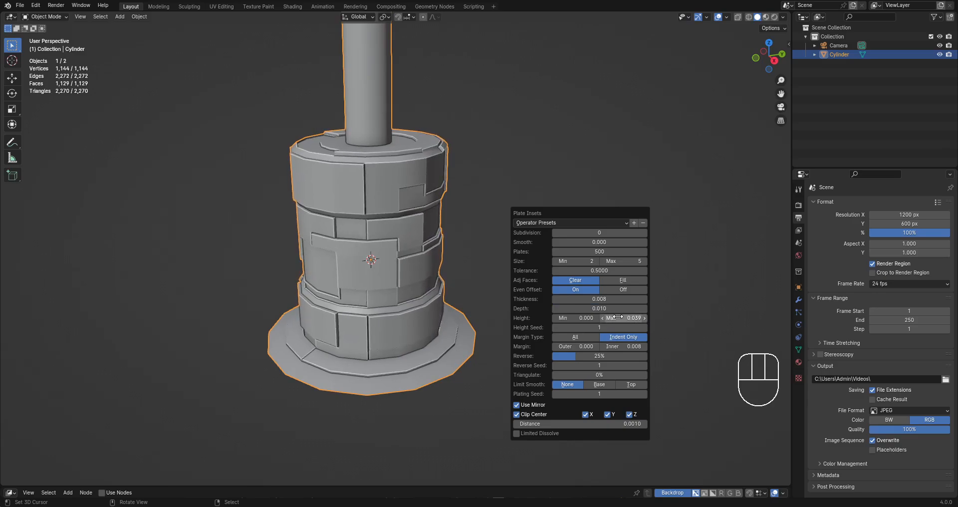
click(618, 317)
text(.025)
key(Return)
click(608, 319)
key(BackSpace)
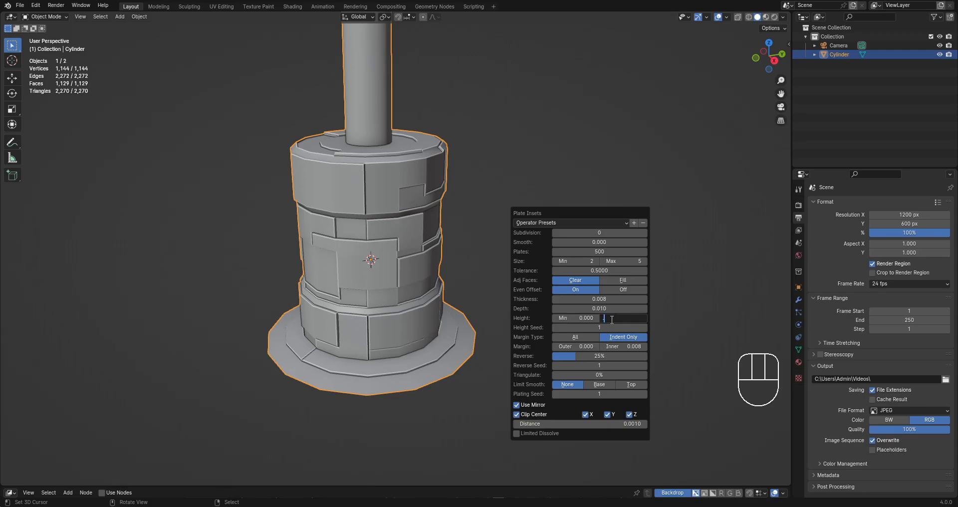
text(.02)
key(Return)
Set the inner margin of the plate insets to 0.02.
scroll(449, 189, down, 2)
middle_drag(435, 175, 519, 207)
scroll(517, 175, up, 2)
scroll(510, 145, up, 1)
scroll(510, 145, down, 1)
scroll(534, 198, down, 2)
scroll(517, 217, up, 2)
key(F9)
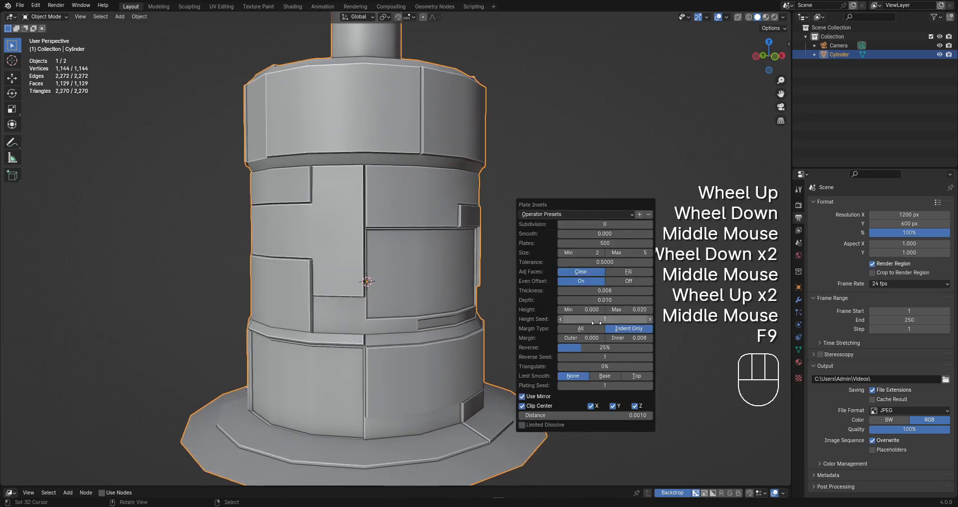
double_click(635, 338)
text(0.01)
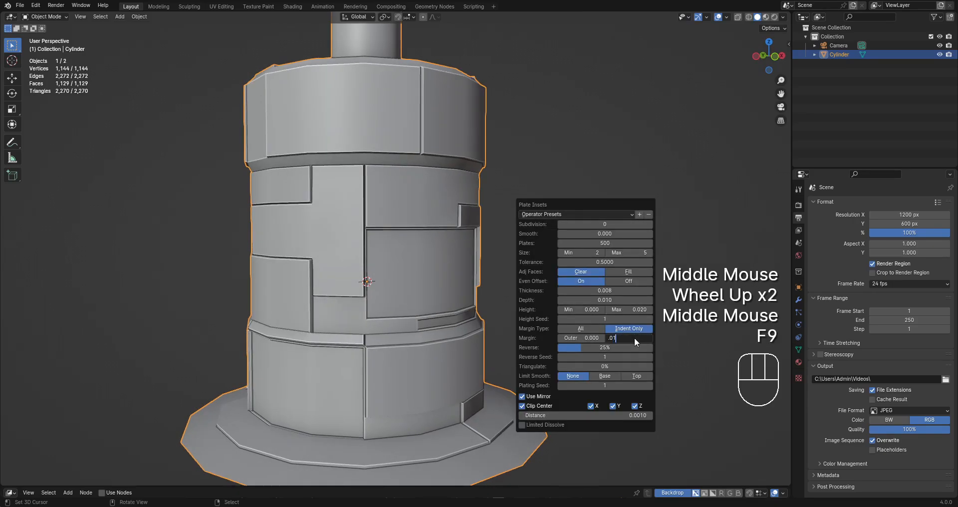
key(BackSpace)
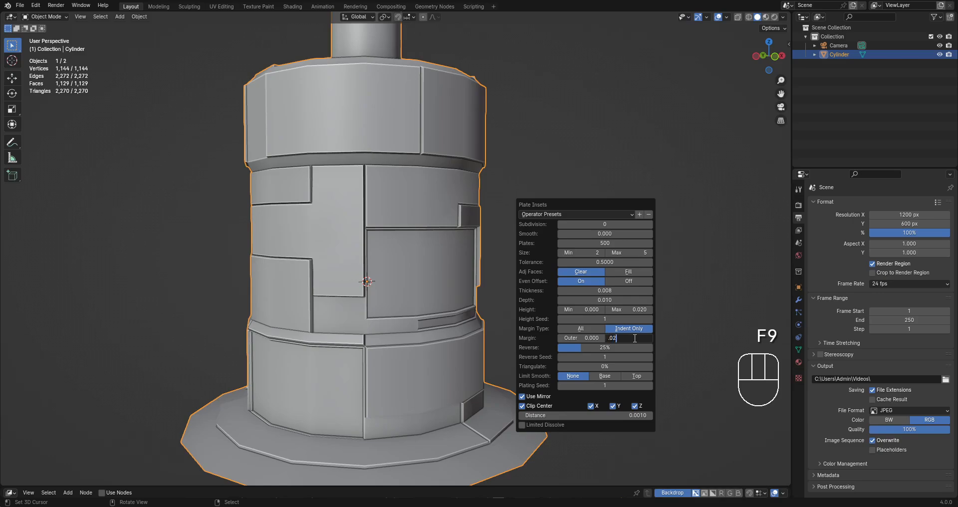
text(.02)
key(Return)
Try different maximum plate sizes and settle on 4.
scroll(472, 244, down, 1)
middle_drag(472, 244, 571, 268)
scroll(530, 259, down, 2)
key(F9)
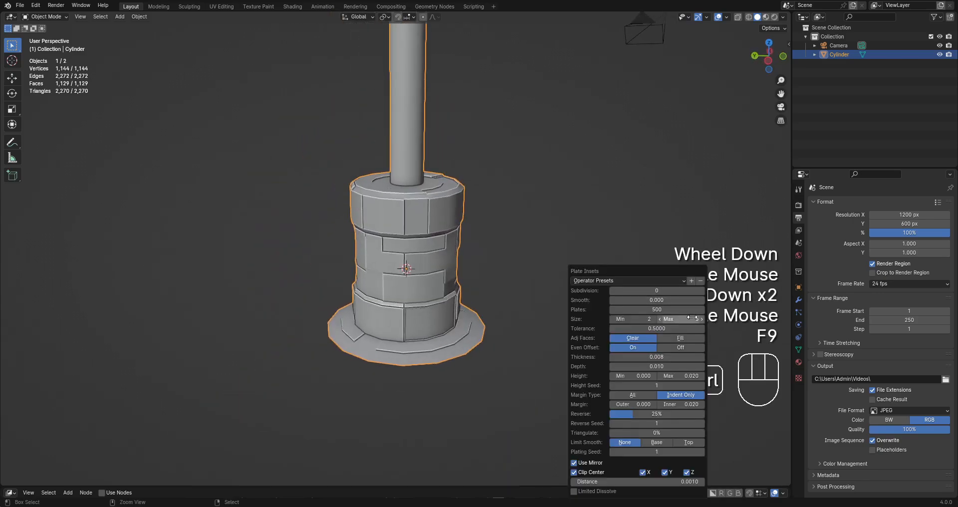
ctrl+scroll(692, 318, up, 2)
ctrl+scroll(693, 318, down, 2)
ctrl+scroll(692, 318, up, 1)
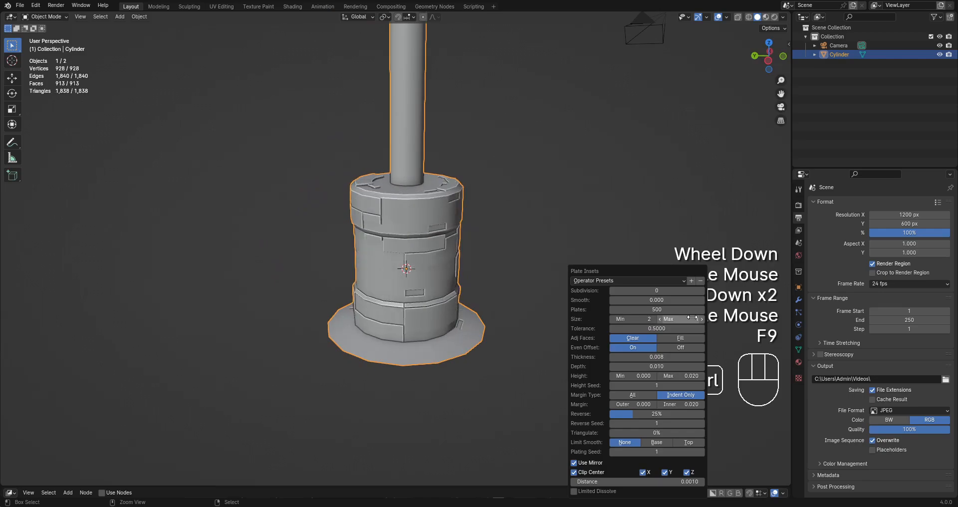
ctrl+scroll(681, 318, down, 3)
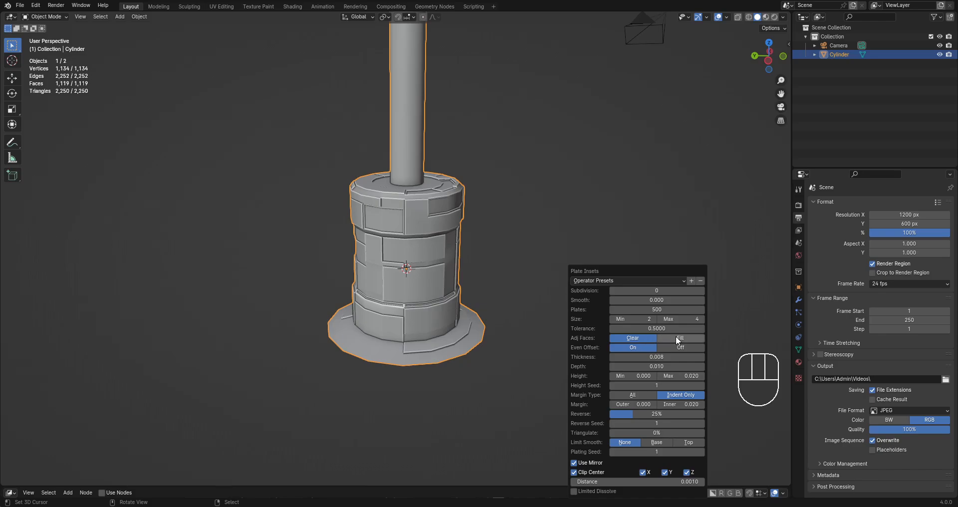
Try the Fill option for the plates' adjacent faces, compare the body, and return to Clear.
click(676, 338)
middle_drag(207, 361, 499, 299)
scroll(474, 307, up, 2)
scroll(499, 300, down, 1)
key(F9)
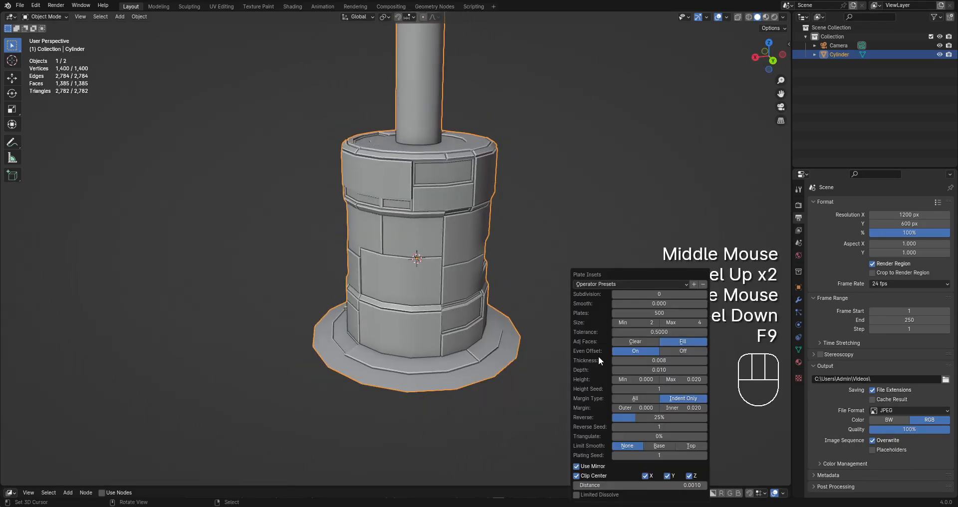
click(635, 341)
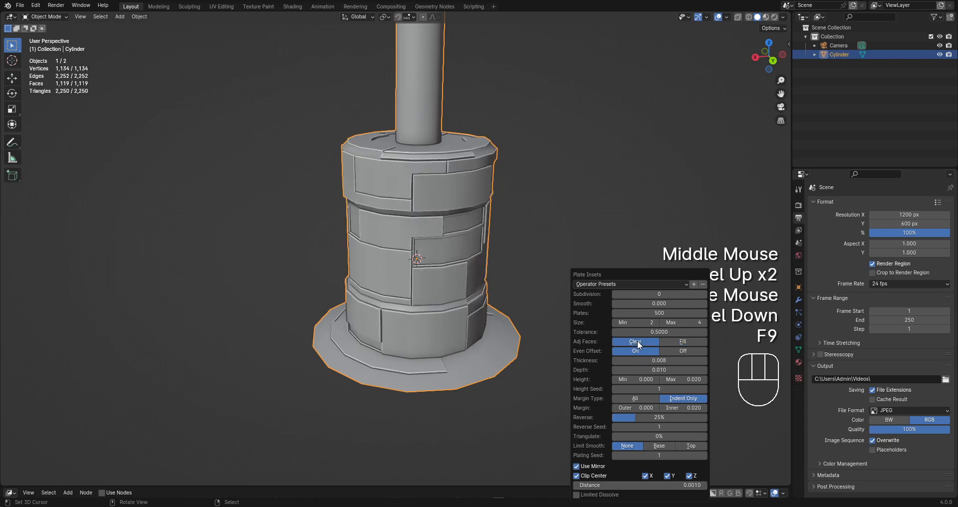
Inspect the plates around the middle tier and switch the adjacent faces option to Fill.
middle_drag(331, 321, 357, 236)
scroll(449, 294, up, 2)
scroll(449, 279, down, 2)
scroll(372, 200, up, 3)
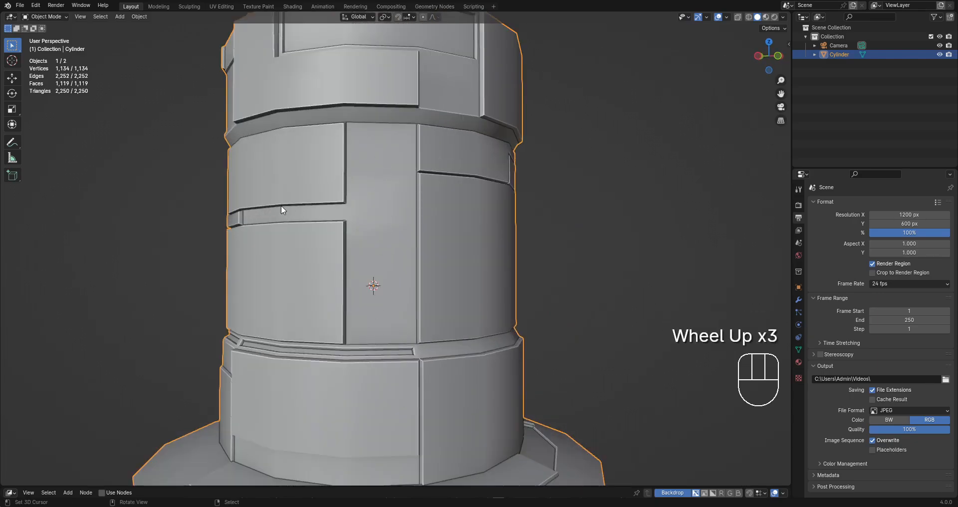
scroll(375, 317, down, 2)
middle_drag(389, 312, 510, 276)
key(F9)
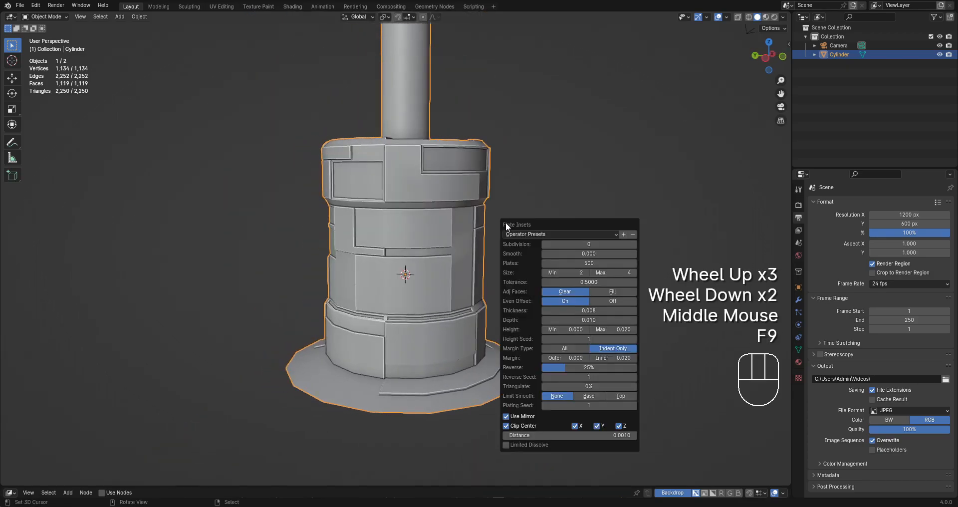
click(609, 292)
scroll(316, 265, down, 1)
middle_drag(317, 264, 501, 252)
key(F9)
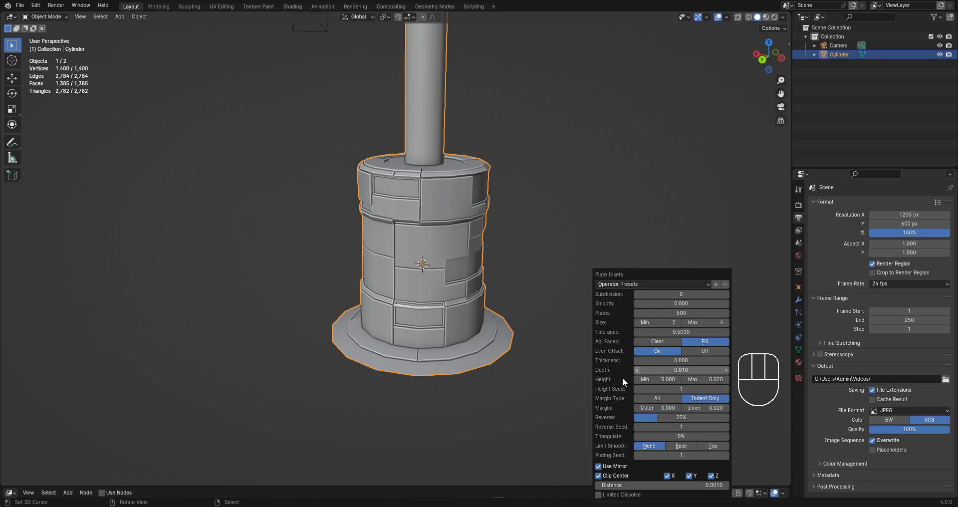
Set the maximum plate size to 6 and the tolerance to 1.
scroll(472, 283, down, 2)
middle_drag(472, 282, 530, 261)
scroll(515, 242, up, 2)
scroll(583, 241, down, 1)
scroll(530, 261, down, 2)
key(F9)
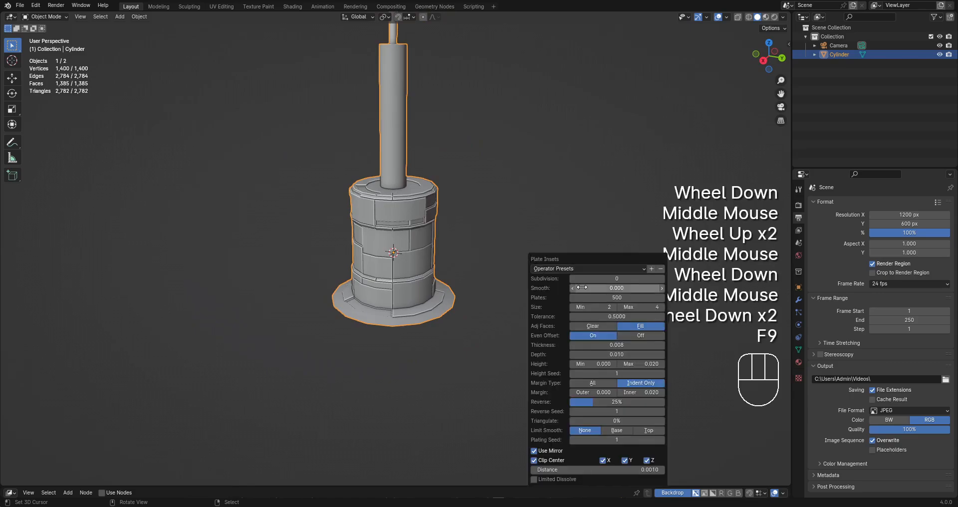
ctrl+scroll(654, 307, up, 1)
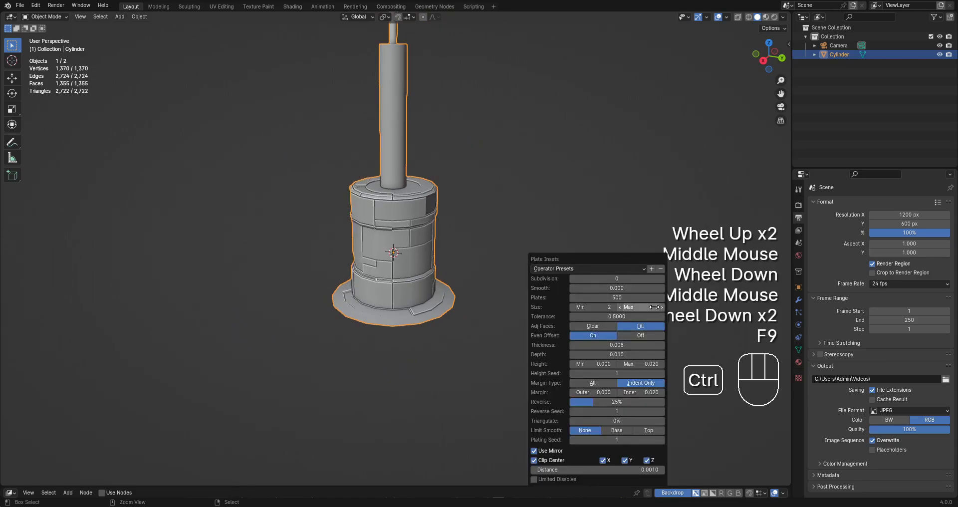
click(618, 316)
text(1)
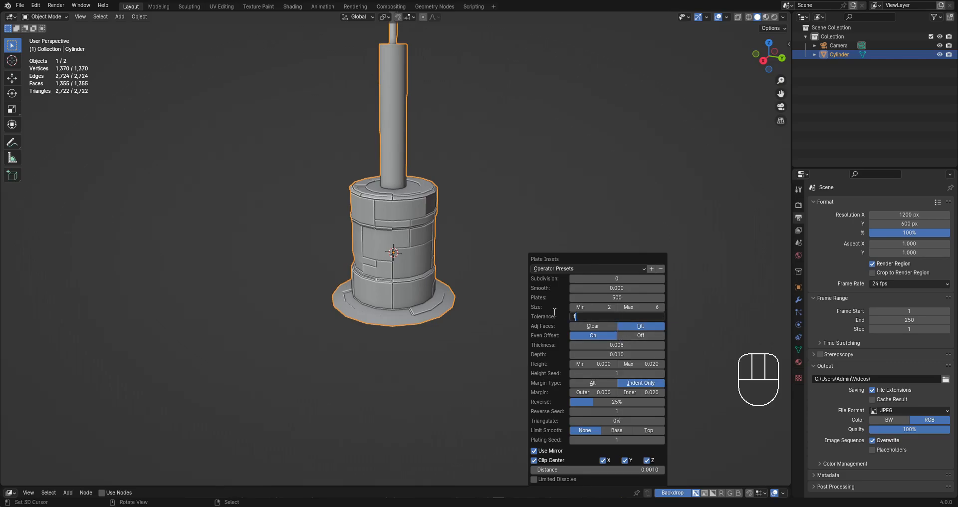
click(552, 311)
Check the plates on the top cap and upper tier, and set the tolerance to 0.5.
scroll(450, 244, up, 1)
middle_drag(411, 313, 354, 271)
scroll(450, 243, up, 1)
key(F8)
scroll(570, 281, up, 2)
key(F9)
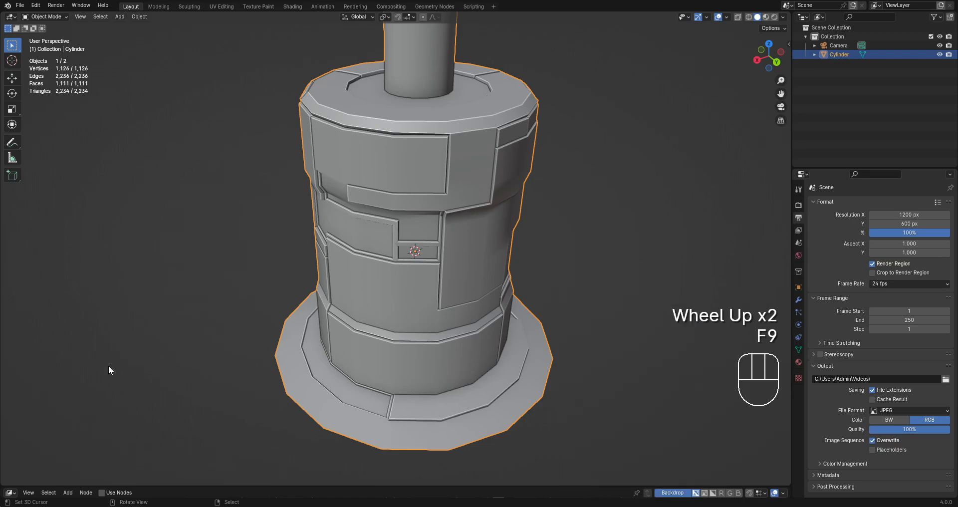
shift+middle_drag(589, 139, 417, 247)
scroll(541, 241, up, 2)
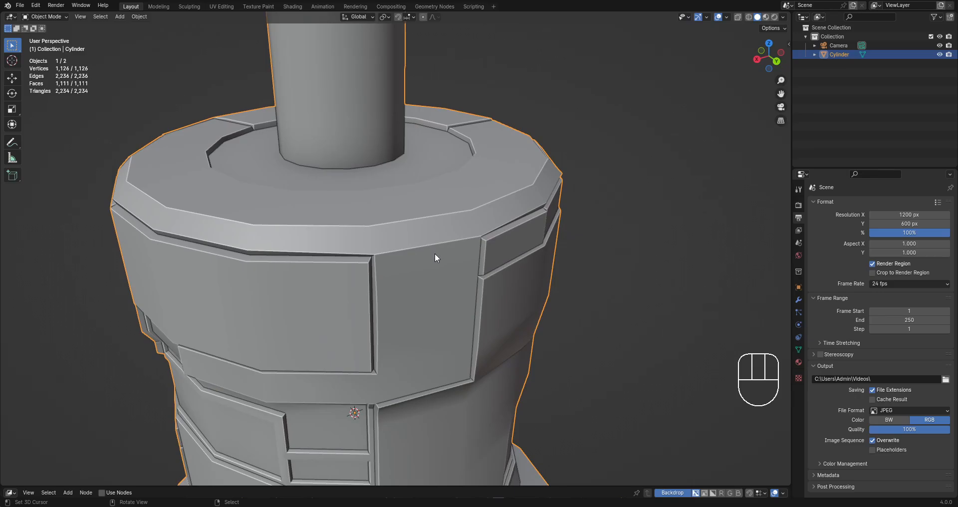
mouse_move(435, 253)
middle_down()
mouse_move(447, 235)
mouse_move(450, 252)
middle_up()
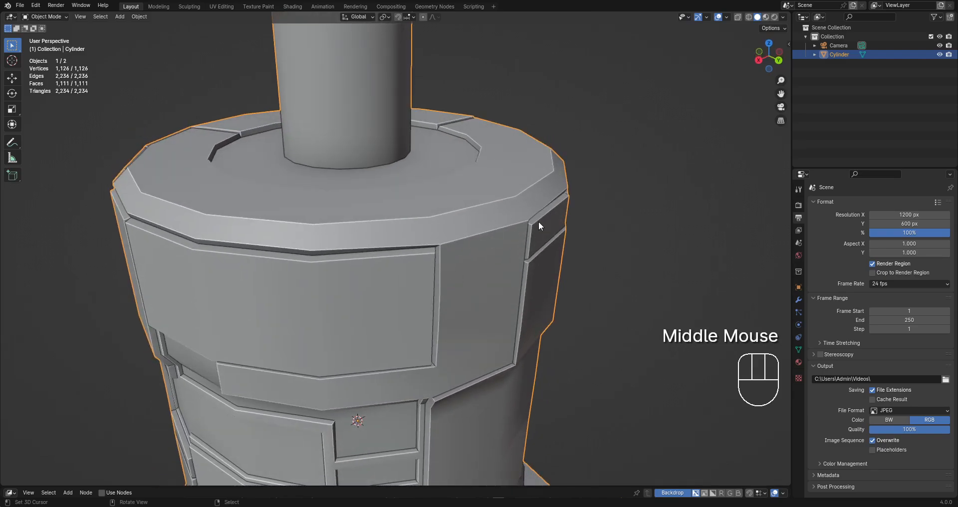
key(F9)
double_click(631, 283)
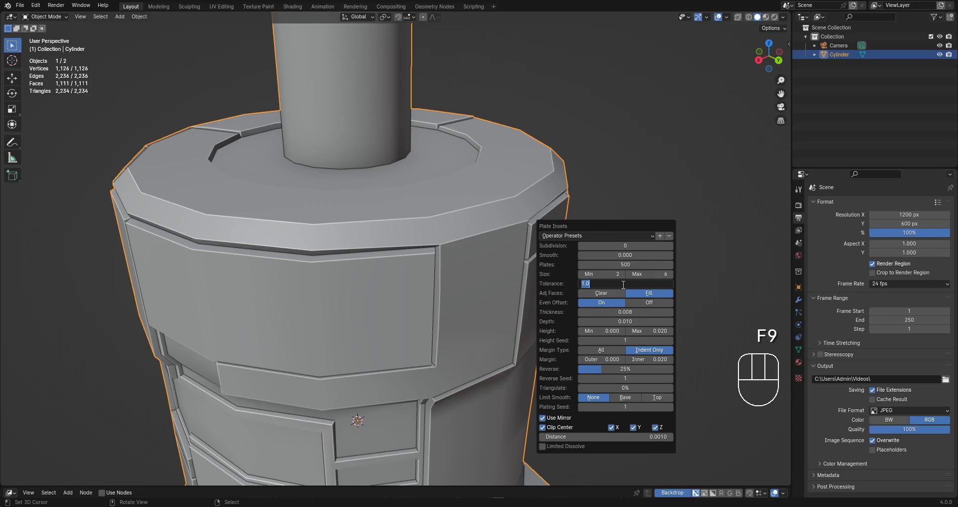
text(.5)
key(Return)
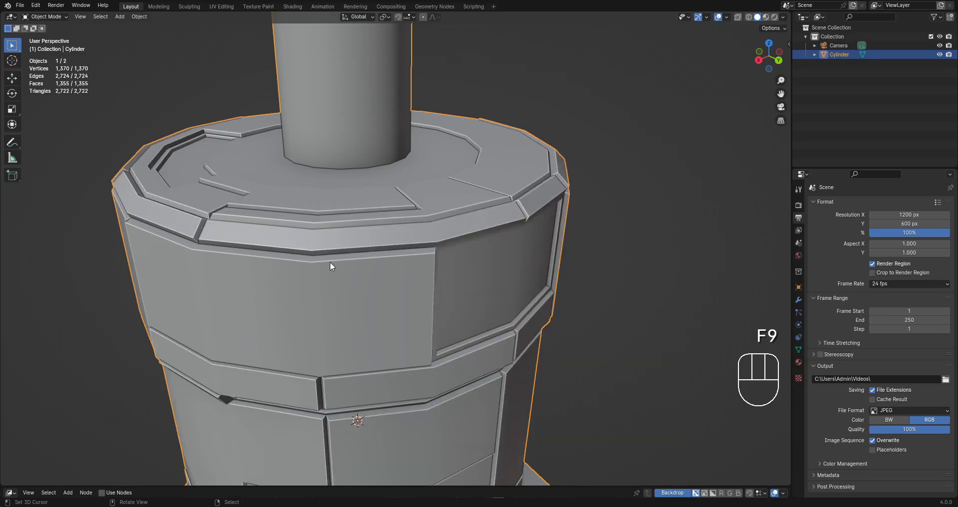
Examine the plate seams and corners on the top cap and around the body's tiers.
middle_drag(331, 261, 377, 246)
scroll(445, 260, down, 2)
scroll(445, 260, down, 1)
middle_drag(445, 260, 498, 259)
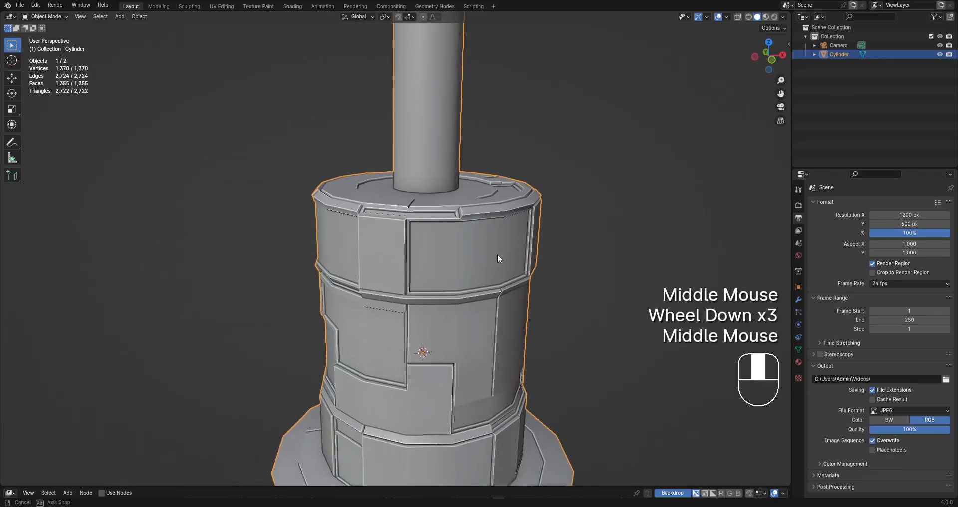
scroll(417, 242, up, 3)
middle_drag(417, 242, 429, 214)
scroll(426, 197, down, 1)
scroll(418, 226, up, 2)
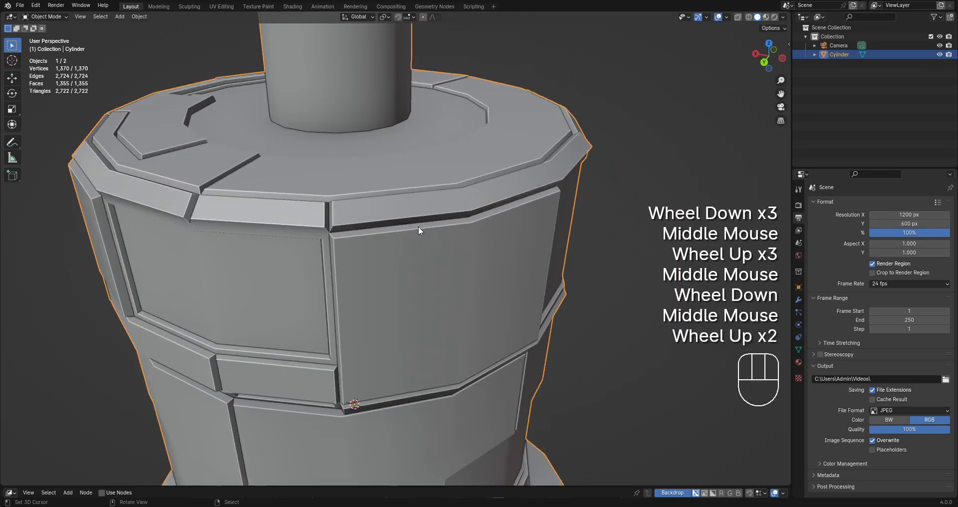
middle_drag(481, 230, 544, 192)
scroll(484, 190, up, 1)
scroll(547, 192, down, 1)
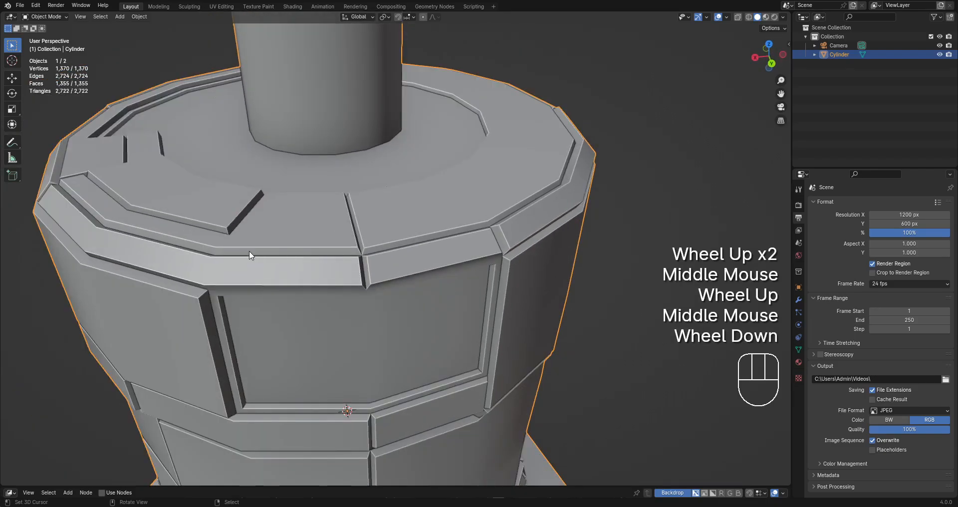
middle_drag(357, 261, 501, 203)
scroll(630, 250, down, 2)
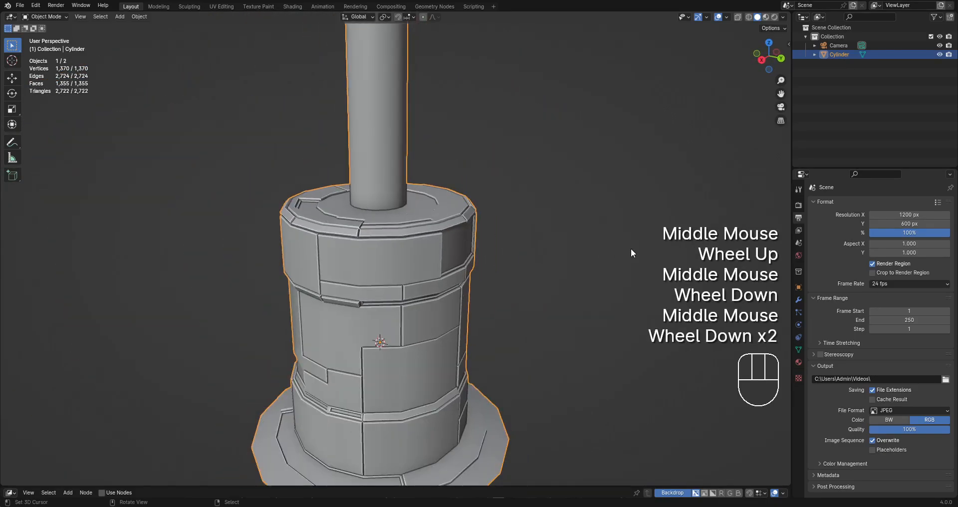
middle_drag(631, 249, 526, 230)
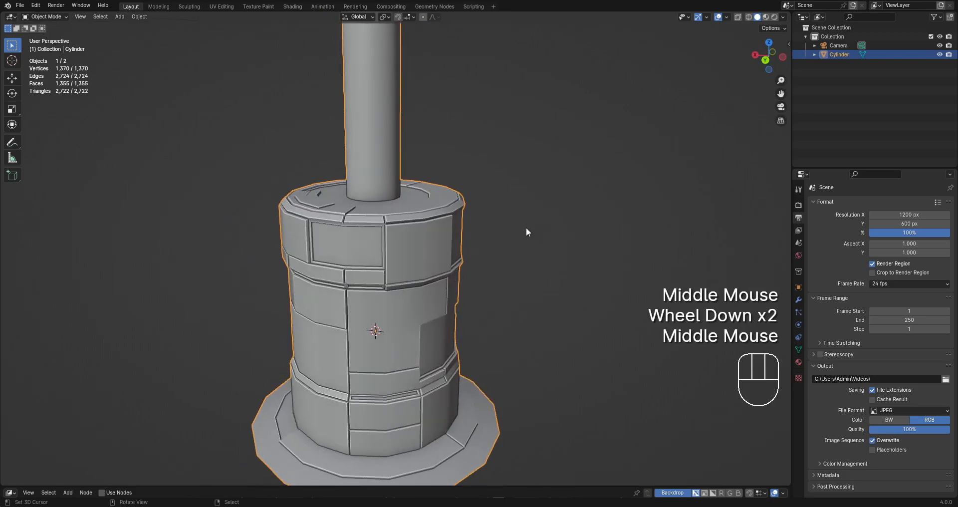
Undo the Plate Insets operation on the cylinder.
key(ctrl+shift+z)
key(ctrl+z)
key(shift+q)
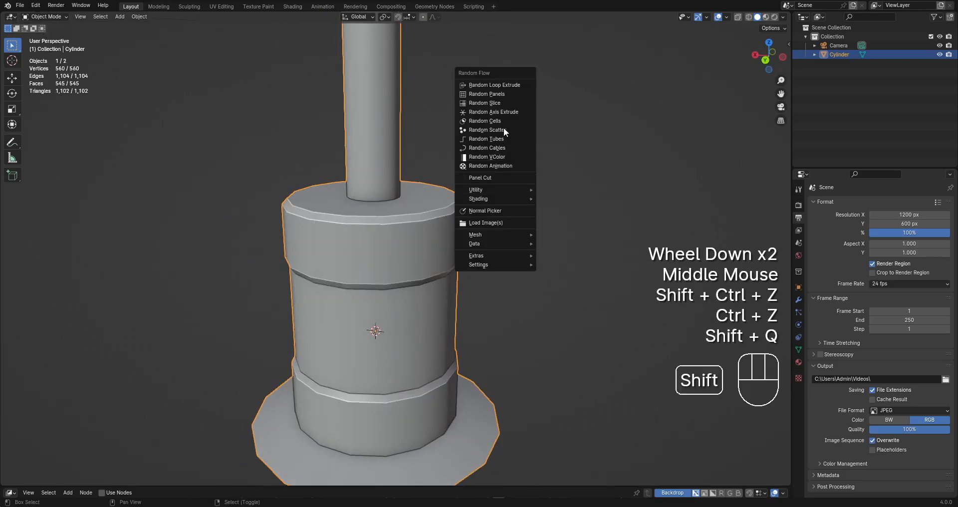
click(500, 92)
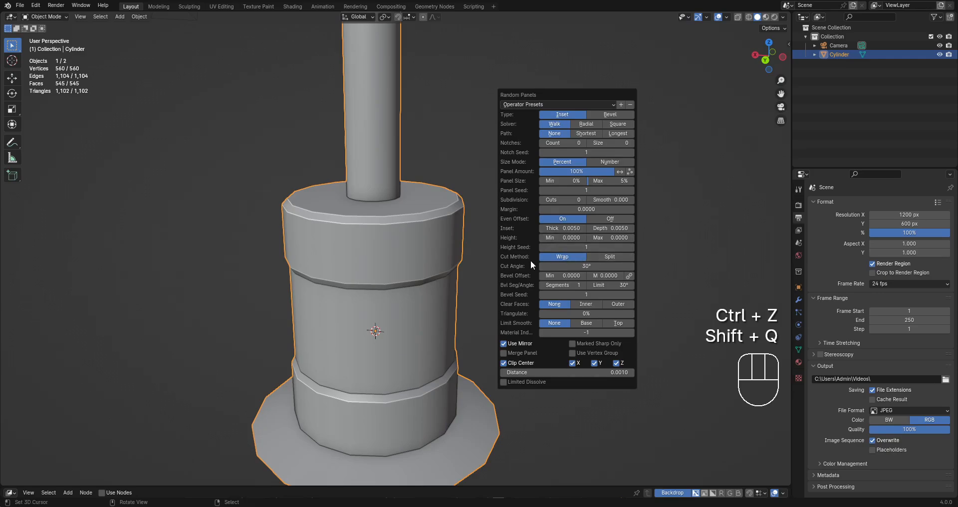
key(shift+q)
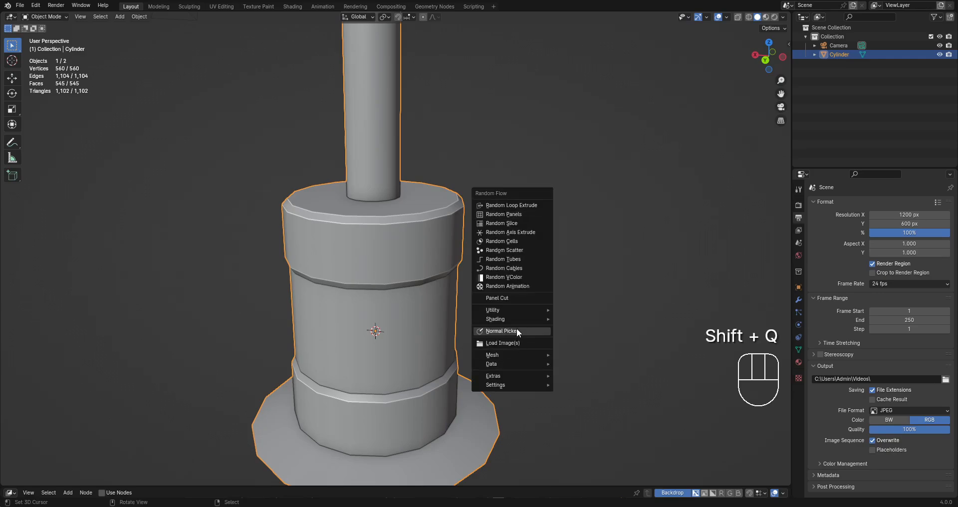
scroll(461, 220, down, 2)
key(shift+q)
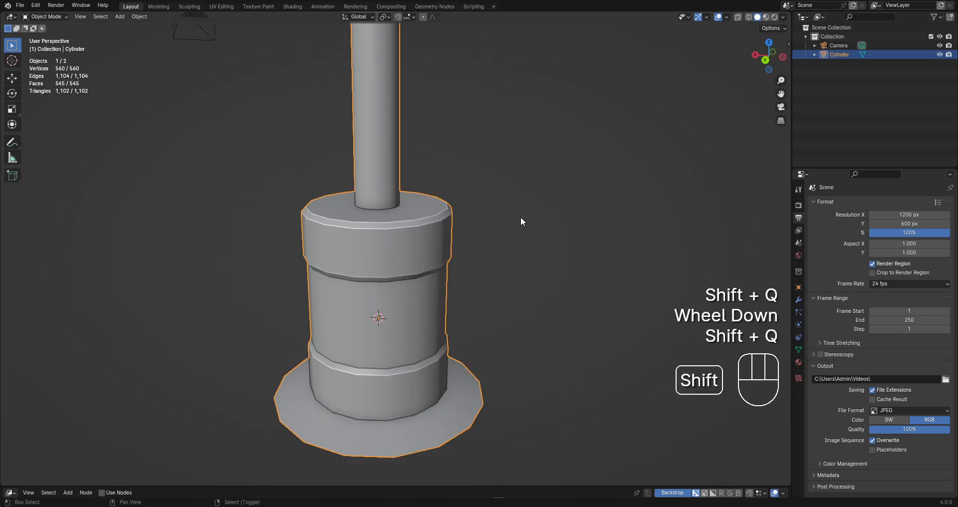
Save the cylinder's mesh data with Random Flow's data tools.
key(shift+q)
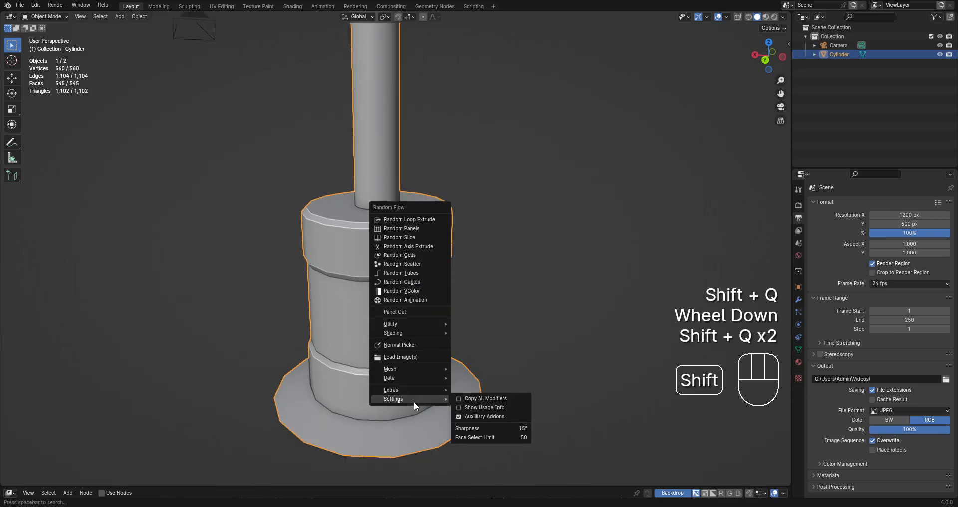
mouse_move(396, 379)
click(489, 375)
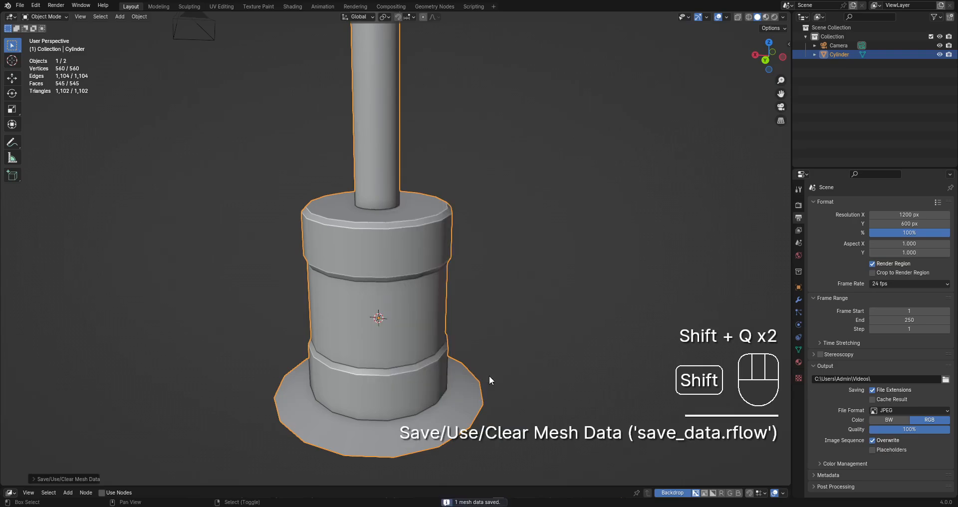
Save the file with the unplated cylinder.
scroll(423, 254, down, 3)
scroll(436, 241, up, 2)
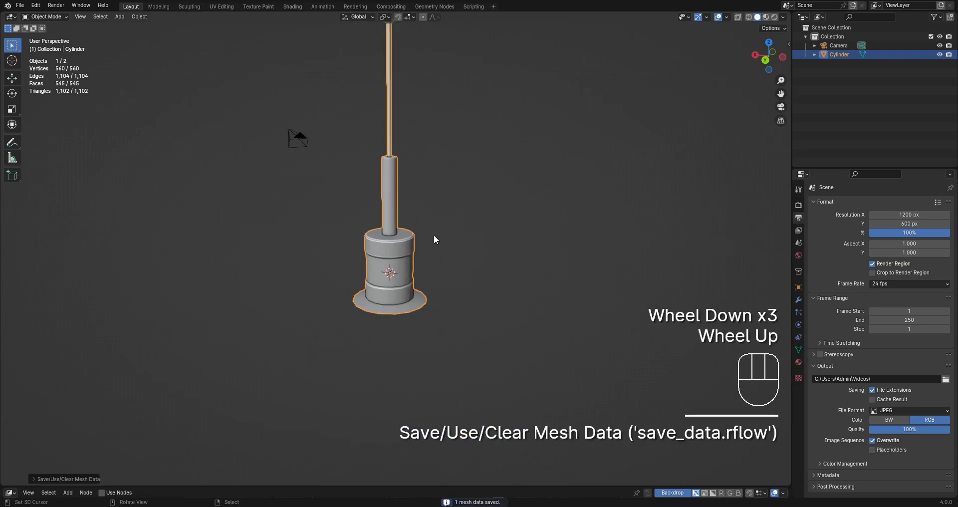
scroll(433, 234, up, 2)
key(ctrl+s)
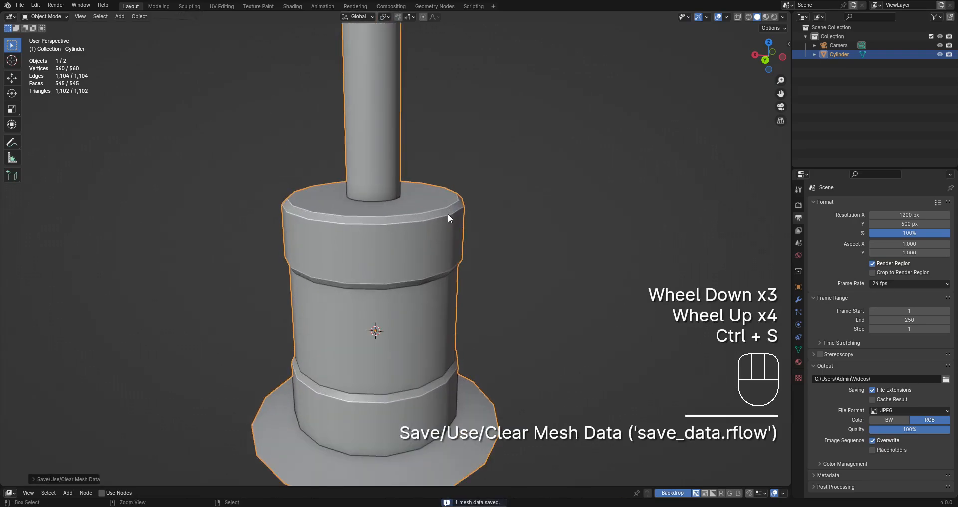
Apply Random Flow's Plate Insets to the cylinder and set the plating seed to 4.
right_click(448, 213)
key(shift+q)
mouse_move(447, 214)
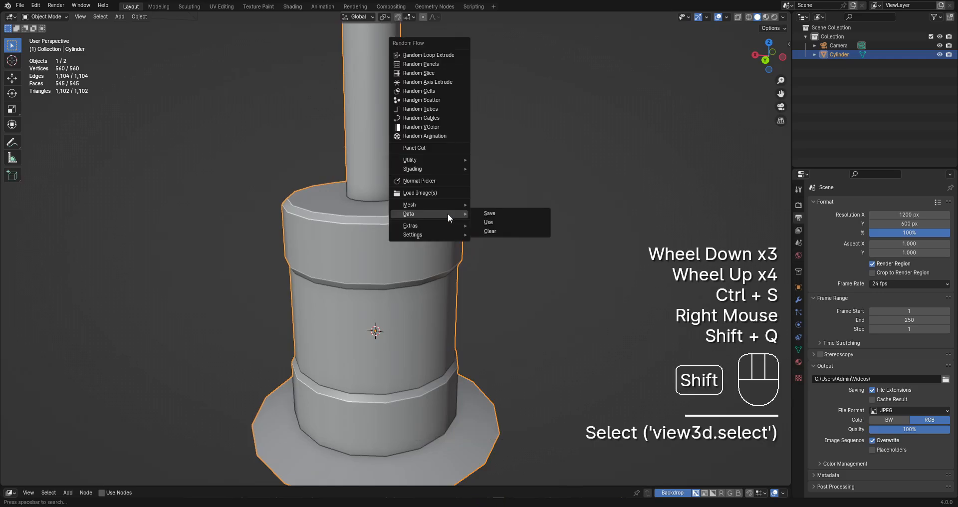
mouse_move(433, 159)
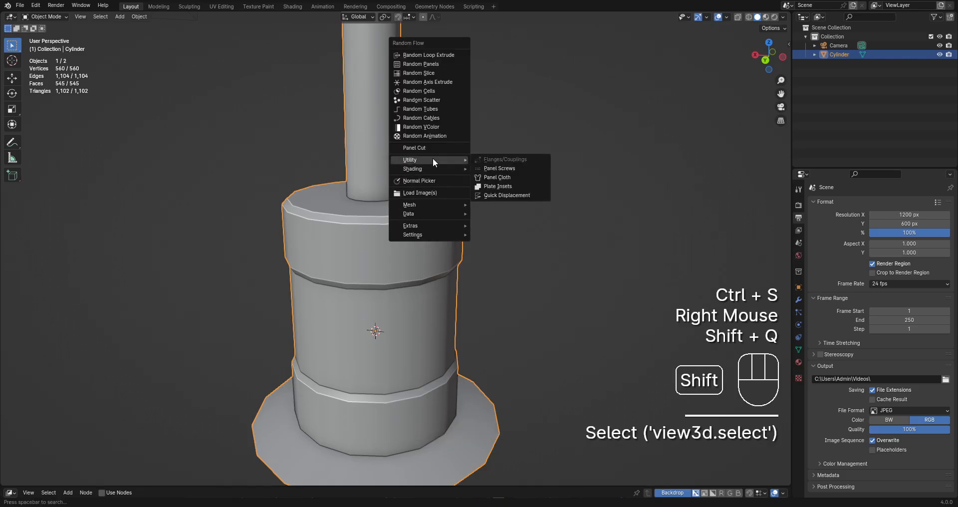
click(500, 187)
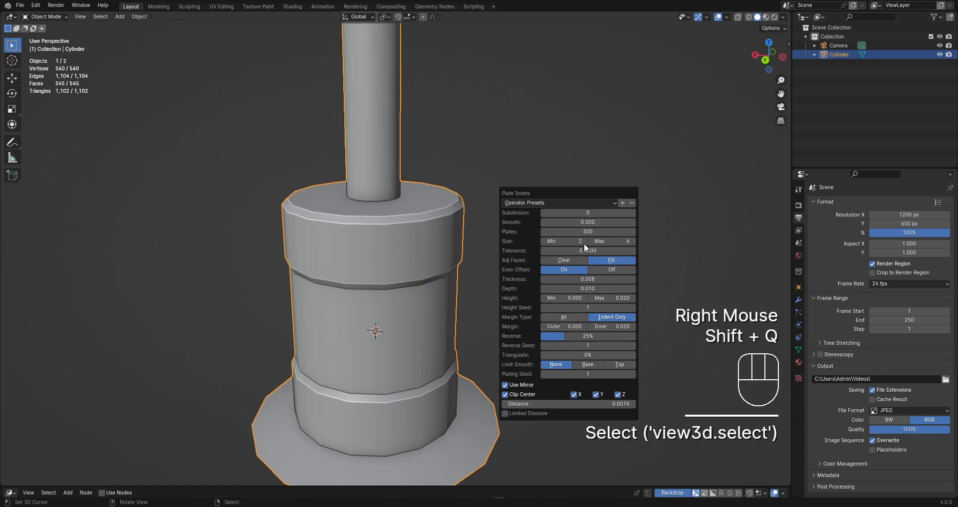
ctrl+scroll(587, 372, up, 4)
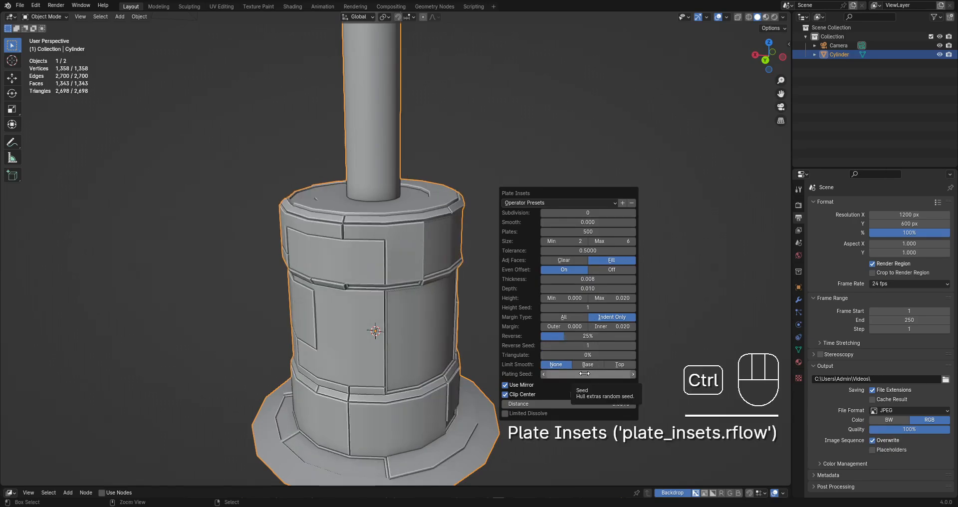
Hide the viewport overlays to view the whole plated antenna without its outline and statistics.
scroll(474, 309, down, 2)
middle_drag(439, 269, 504, 274)
scroll(498, 271, down, 1)
scroll(500, 268, up, 1)
scroll(500, 269, down, 1)
scroll(500, 268, down, 1)
scroll(504, 274, down, 1)
key(shift+alt+z)
scroll(501, 268, up, 2)
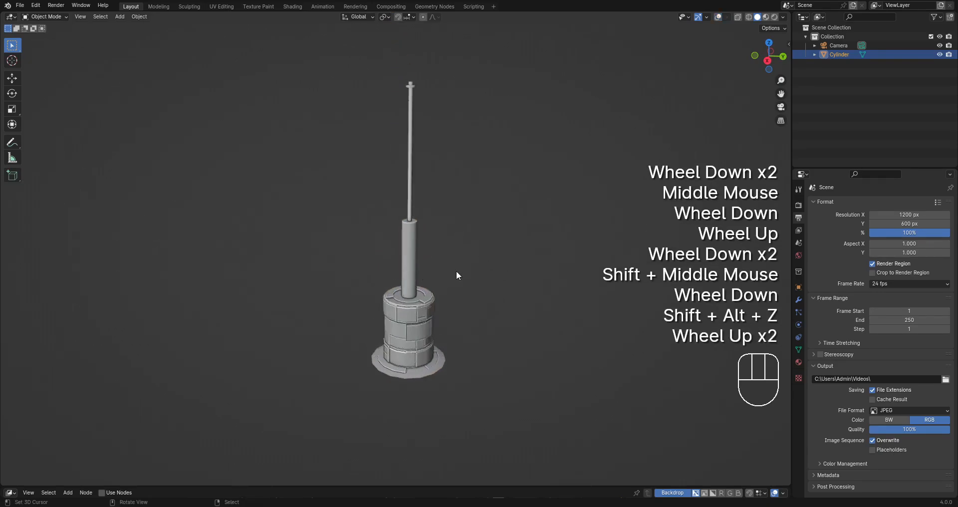
Examine how the plates on the antenna's base read from near and far.
scroll(457, 272, up, 1)
scroll(449, 284, up, 1)
middle_drag(477, 307, 474, 347)
scroll(475, 278, up, 2)
scroll(475, 278, down, 3)
scroll(474, 346, down, 1)
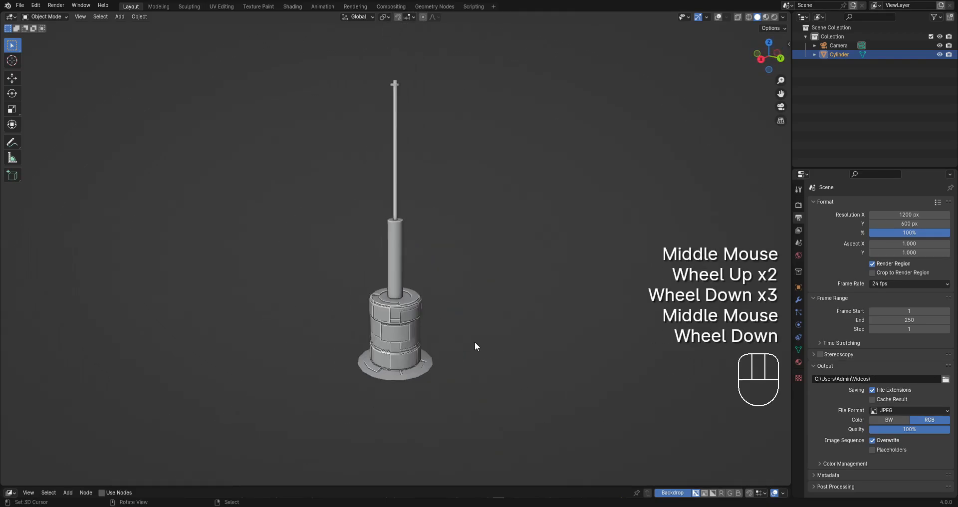
scroll(462, 323, down, 1)
scroll(452, 310, down, 2)
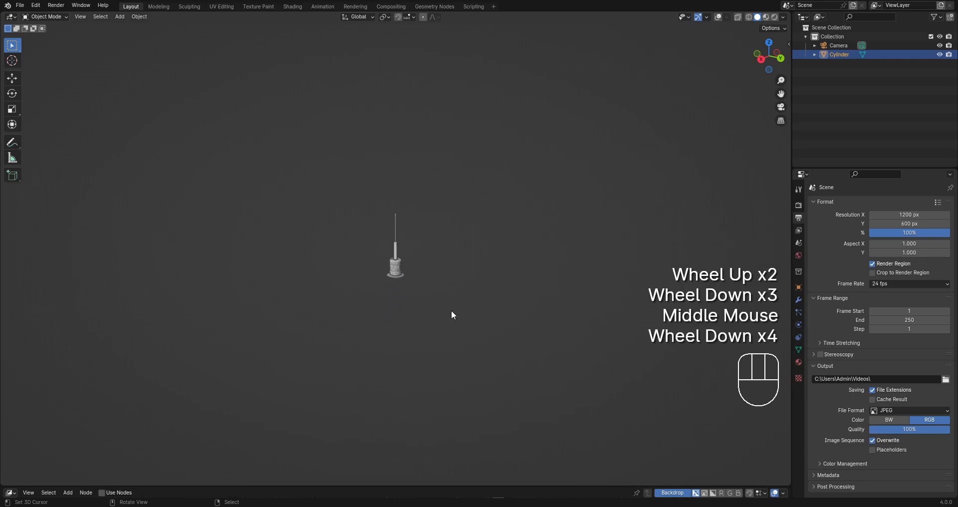
scroll(452, 311, up, 2)
scroll(451, 311, down, 1)
scroll(452, 310, up, 2)
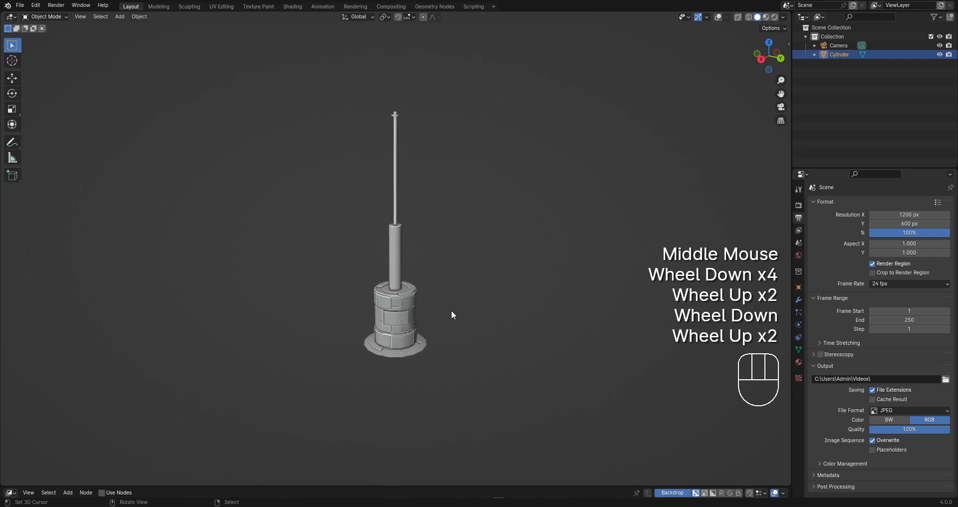
shift+middle_drag(430, 310, 470, 303)
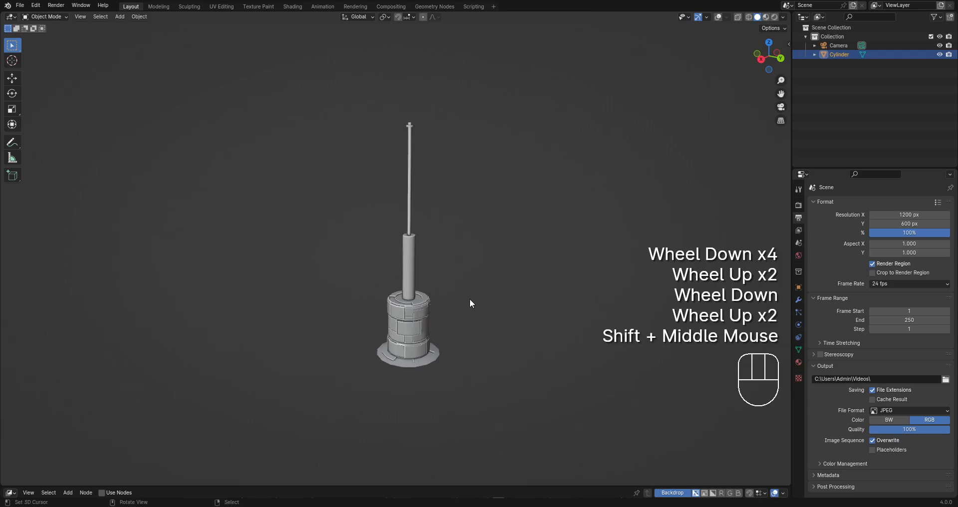
scroll(469, 297, down, 1)
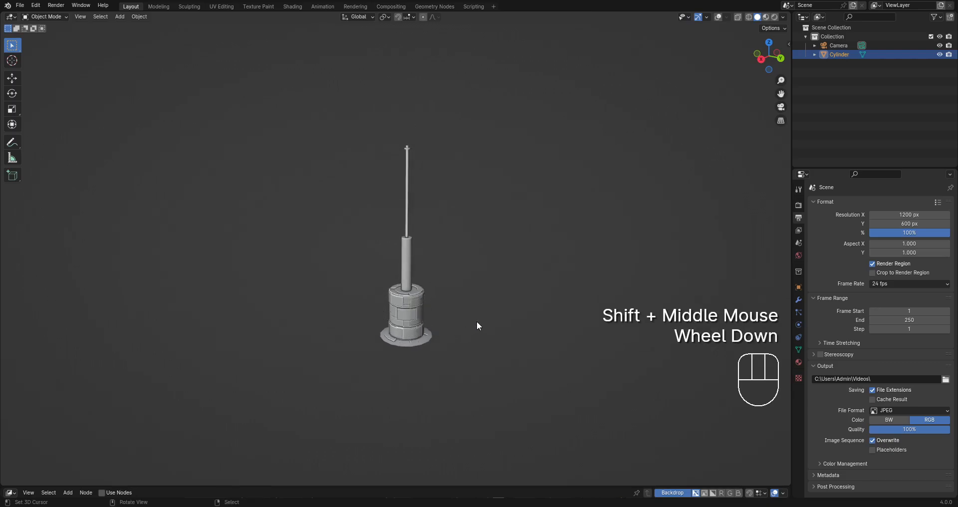
Try a Plate Insets thickness of 0.012 and a depth of 0.02.
key(F9)
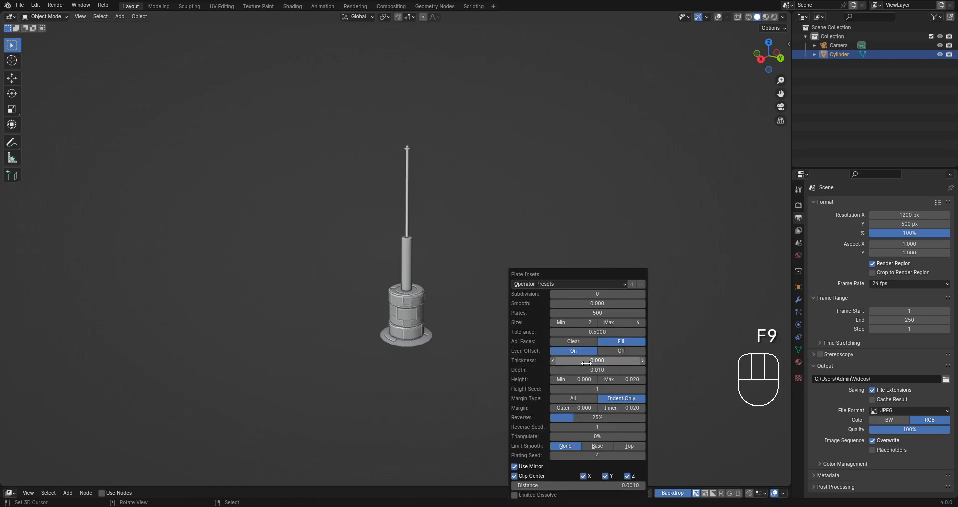
shift+drag(586, 363, 592, 363)
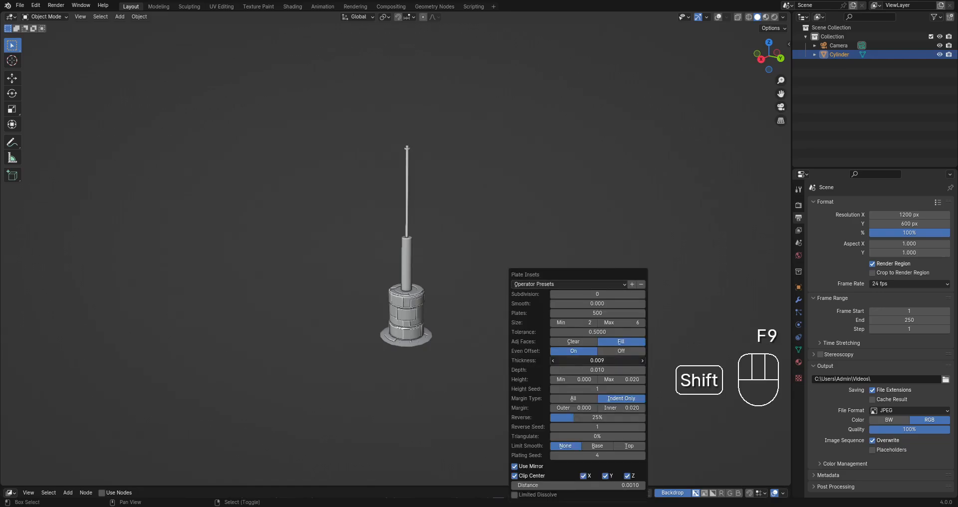
mouse_move(597, 370)
shift+mouse_down()
mouse_move(617, 370)
mouse_move(596, 360)
mouse_move(599, 370)
shift+mouse_up()
right_click(592, 369)
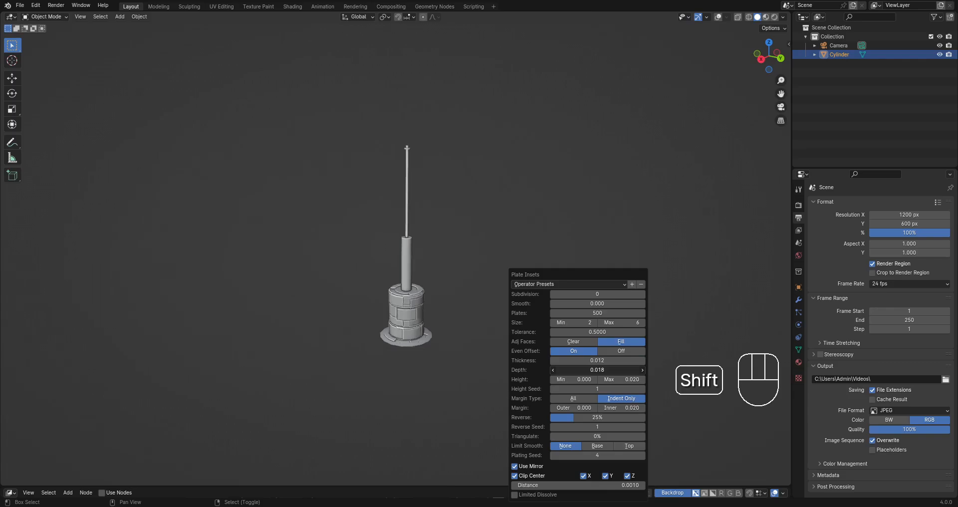
click(561, 370)
text(0.02)
key(Return)
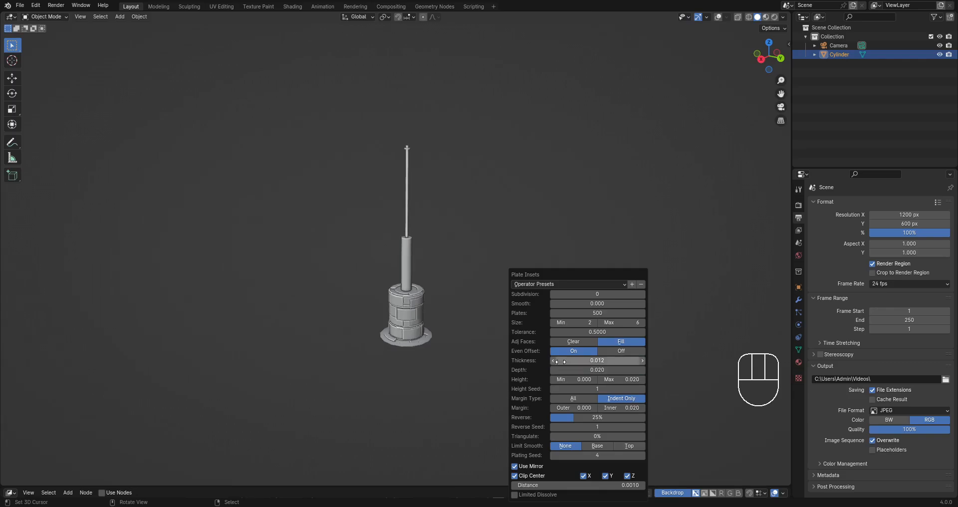
Set the Plate Insets depth to 0.01 and the thickness to 0.02.
click(584, 372)
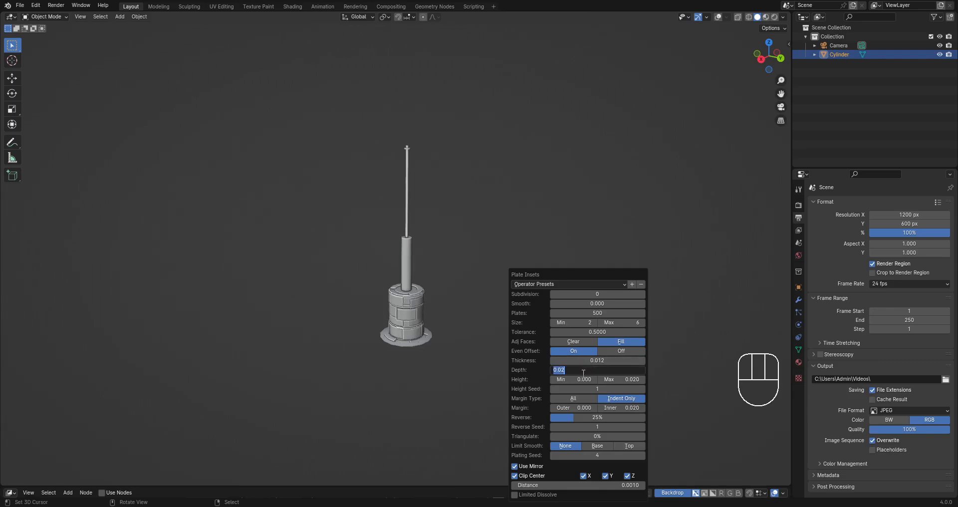
text(.01)
key(Return)
click(588, 361)
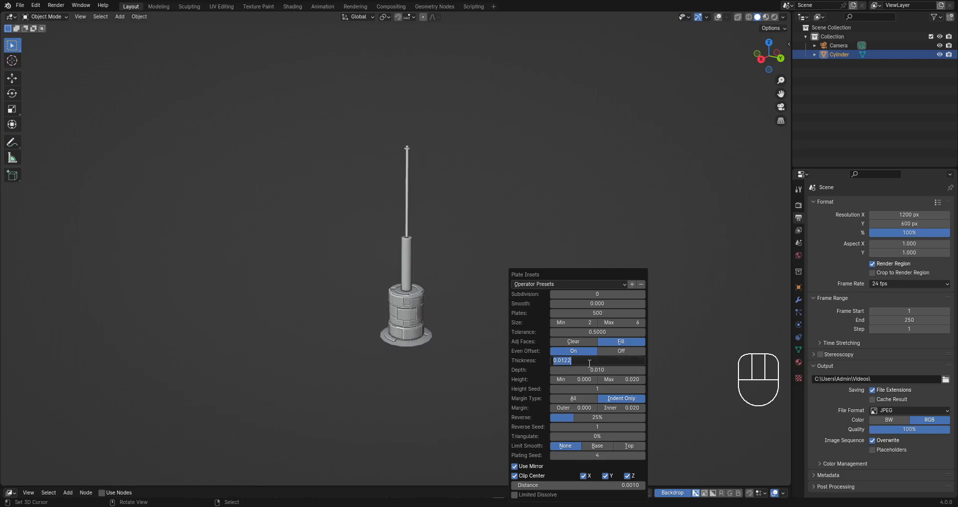
text(.01)
key(ctrl+a)
text(.02)
key(Return)
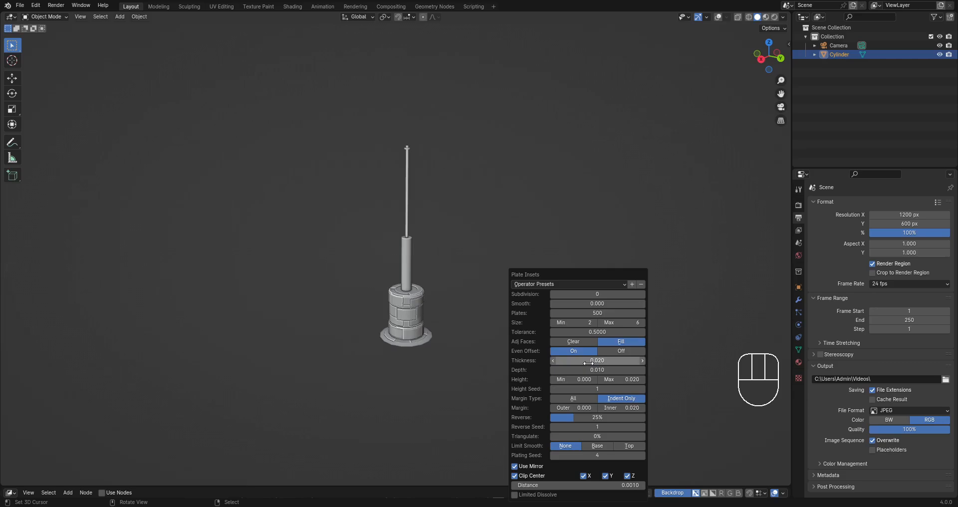
Set the maximum plate height to 0.04.
click(633, 382)
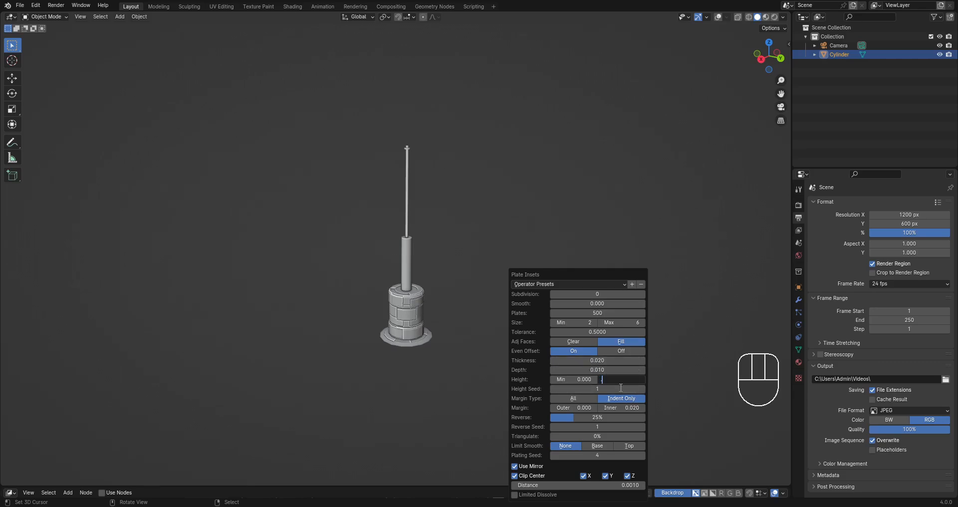
text(.04)
key(Return)
Inspect the plates around the body and the seams between the middle and lower tiers up close.
scroll(408, 303, up, 3)
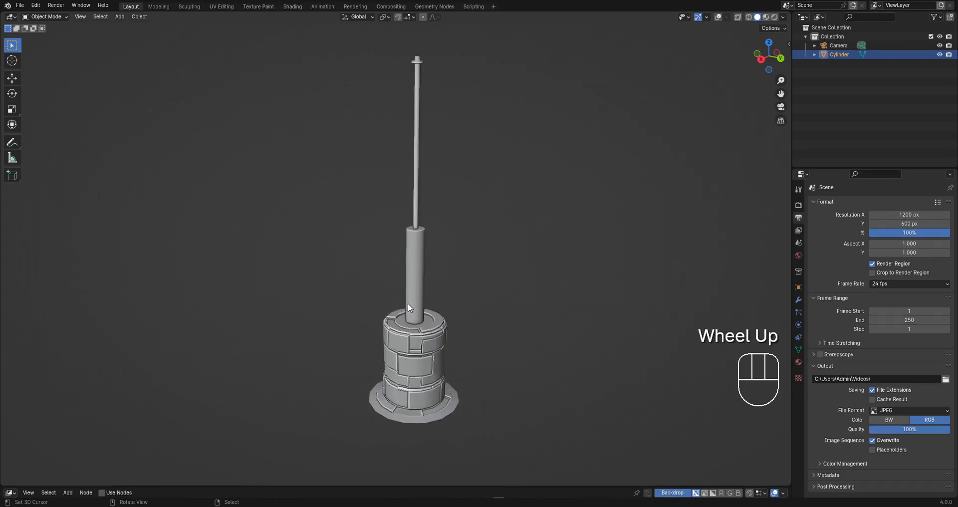
middle_drag(429, 372, 366, 291)
scroll(503, 376, down, 2)
scroll(514, 349, down, 1)
scroll(489, 338, up, 2)
scroll(486, 290, up, 1)
scroll(486, 290, up, 2)
alt+scroll(482, 291, up, 1)
alt+middle_click(482, 292)
scroll(430, 321, up, 2)
scroll(430, 321, up, 2)
scroll(430, 321, down, 2)
scroll(366, 292, up, 1)
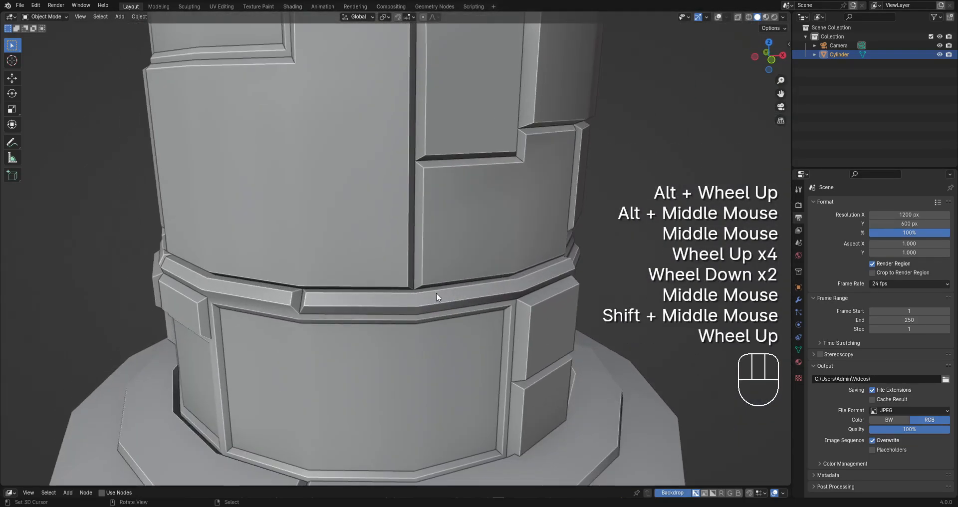
Try an inner margin of about 0.059 and a plate thickness of about 0.04 on the body.
key(F9)
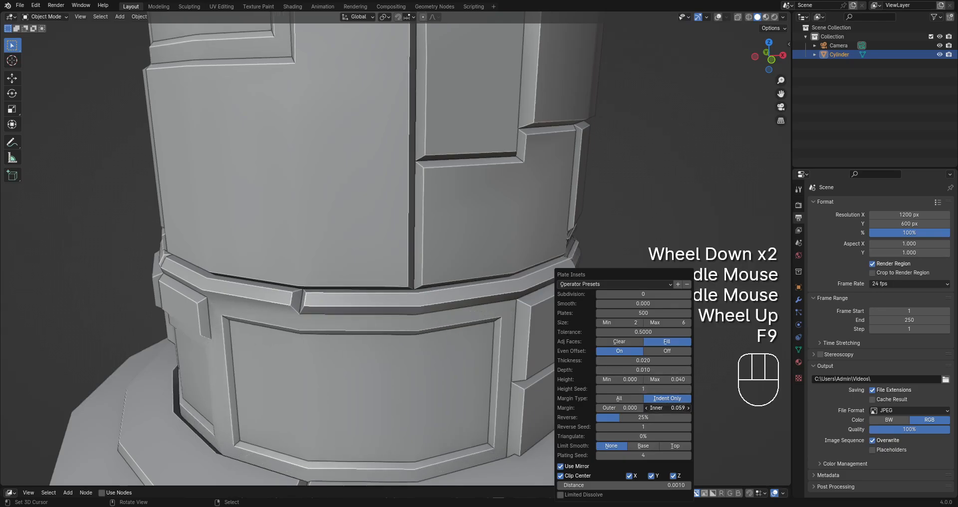
shift+drag(637, 360, 681, 360)
scroll(448, 308, down, 2)
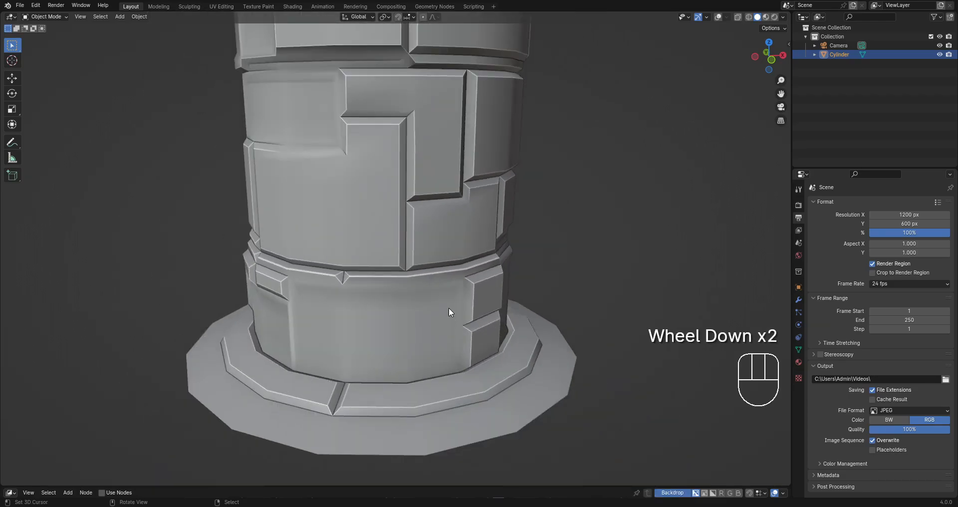
scroll(616, 338, down, 1)
middle_drag(616, 338, 554, 351)
scroll(553, 352, up, 2)
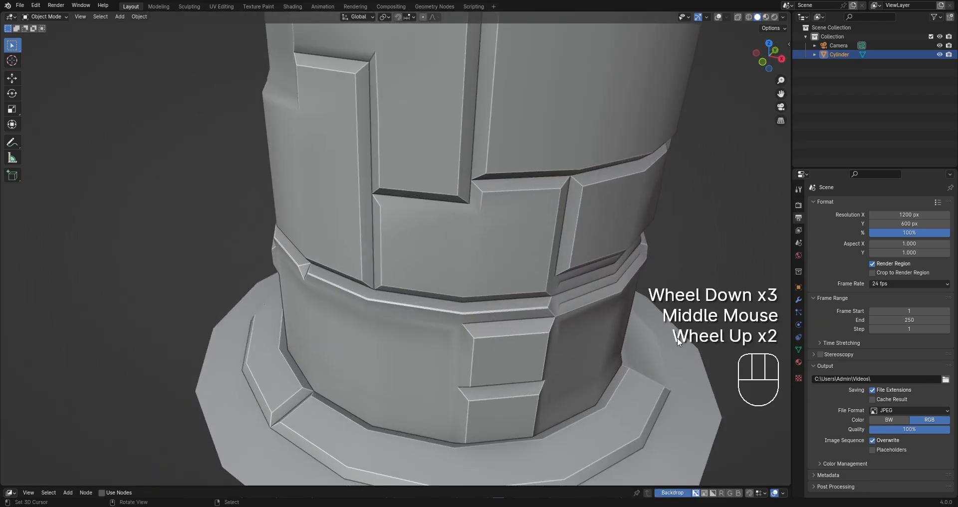
Set the plate thickness back to 0.02.
key(F9)
click(747, 359)
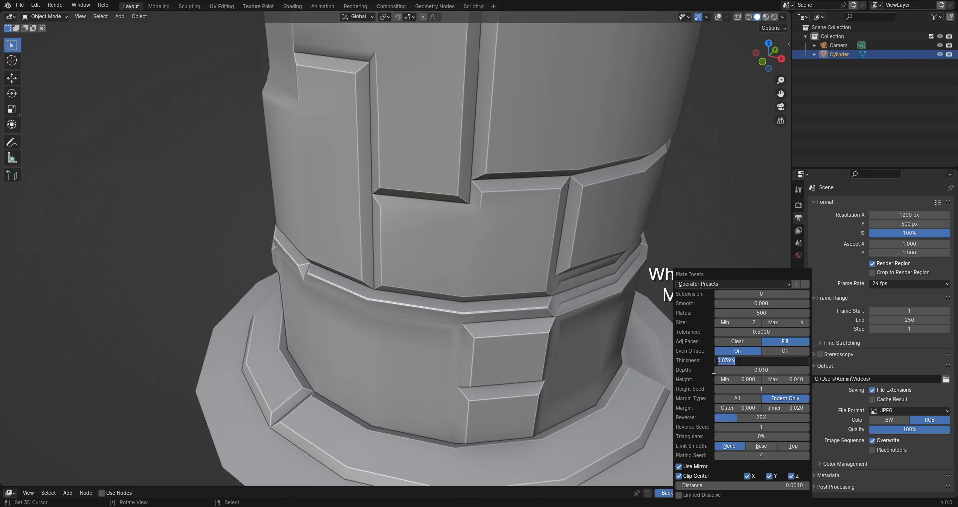
text(.02)
key(Return)
Check the plates on all three tiers of the body and save the file.
scroll(300, 232, down, 4)
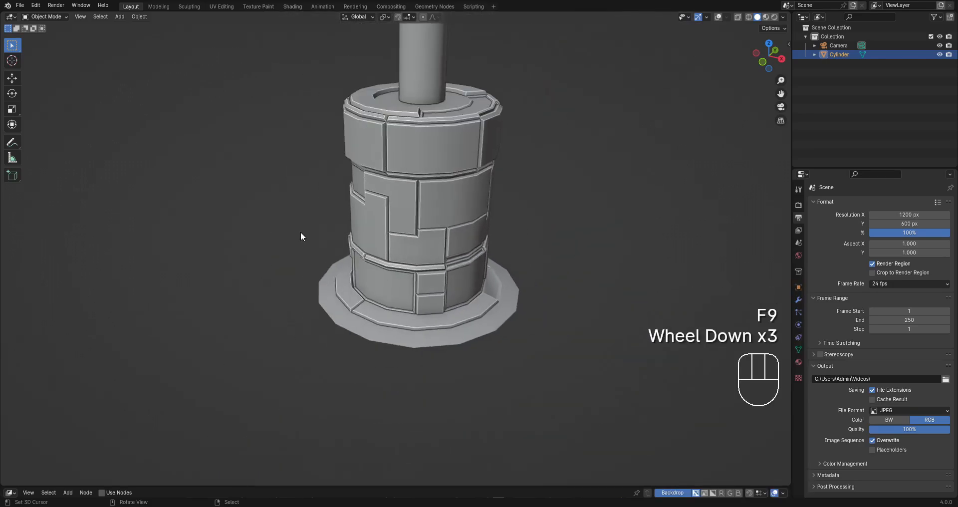
middle_drag(301, 231, 484, 286)
scroll(484, 287, up, 2)
key(F9)
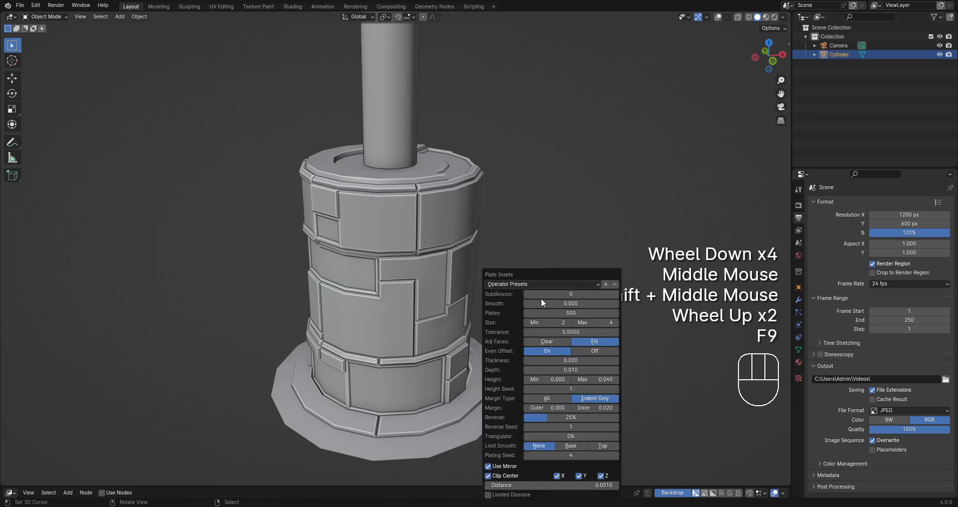
middle_drag(541, 298, 497, 333)
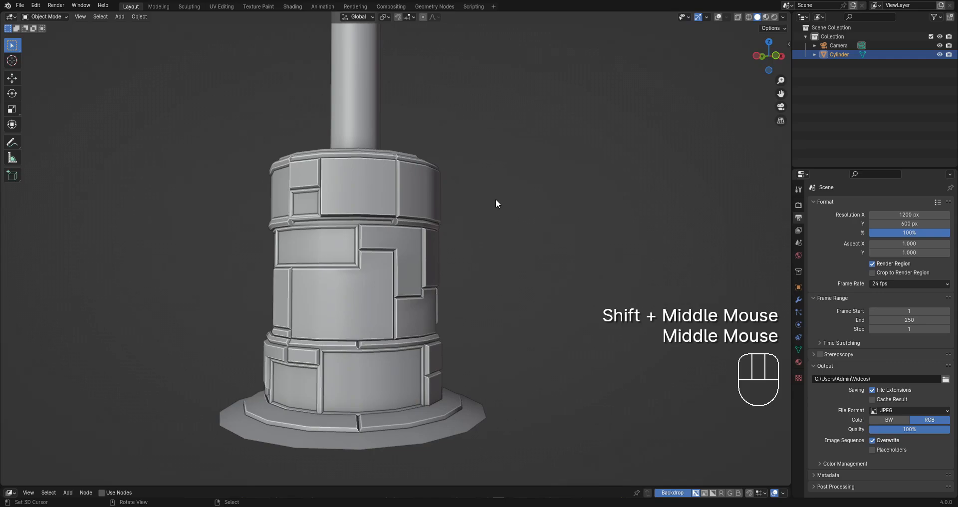
key(F9)
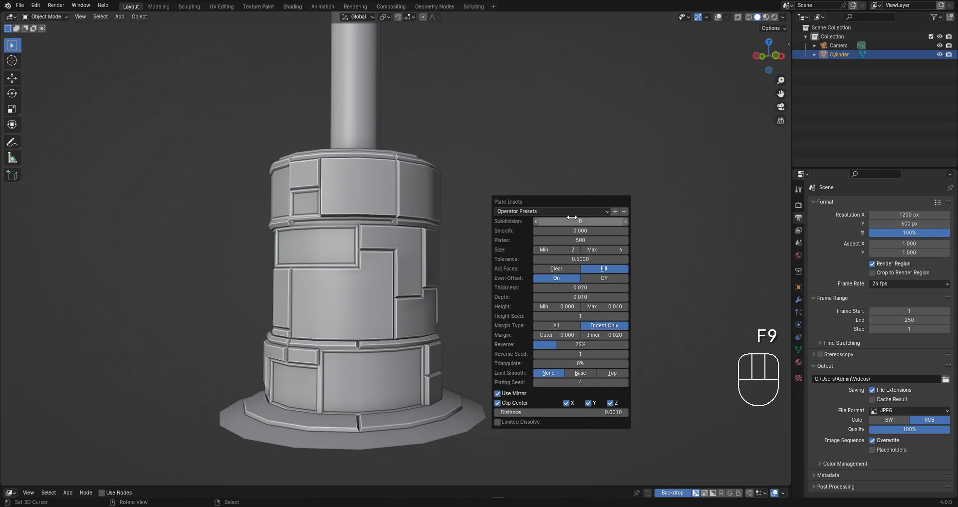
key(ctrl+s)
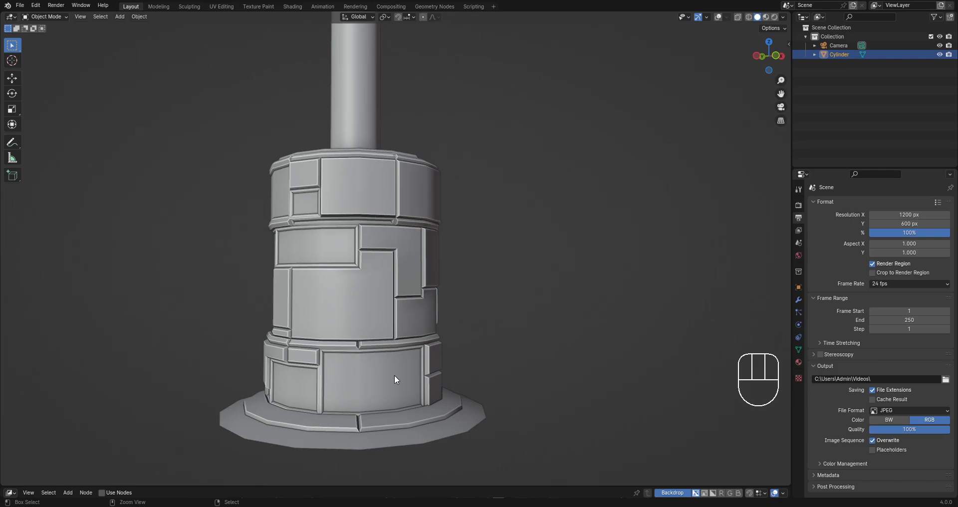
key(ctrl+s)
Examine the overall silhouette and plating of the antenna from several distances and angles.
scroll(384, 318, down, 3)
middle_drag(392, 299, 434, 330)
scroll(394, 256, down, 3)
scroll(454, 258, down, 1)
scroll(454, 259, down, 1)
scroll(449, 261, up, 2)
scroll(397, 310, down, 1)
scroll(407, 304, up, 1)
scroll(406, 303, up, 1)
scroll(406, 295, down, 2)
scroll(405, 295, down, 1)
middle_drag(434, 330, 387, 276)
scroll(432, 314, up, 1)
scroll(402, 298, down, 1)
scroll(406, 291, up, 2)
Show the viewport overlays again and enter Edit Mode on the cylinder, clearing the previous mesh selection.
right_click(405, 291)
key(Tab)
scroll(406, 292, up, 2)
key(shift+alt+z)
key(alt+a)
key(Tab)
scroll(416, 290, down, 2)
scroll(388, 276, up, 1)
key(Tab)
scroll(388, 276, up, 1)
scroll(387, 276, up, 2)
right_click(401, 249)
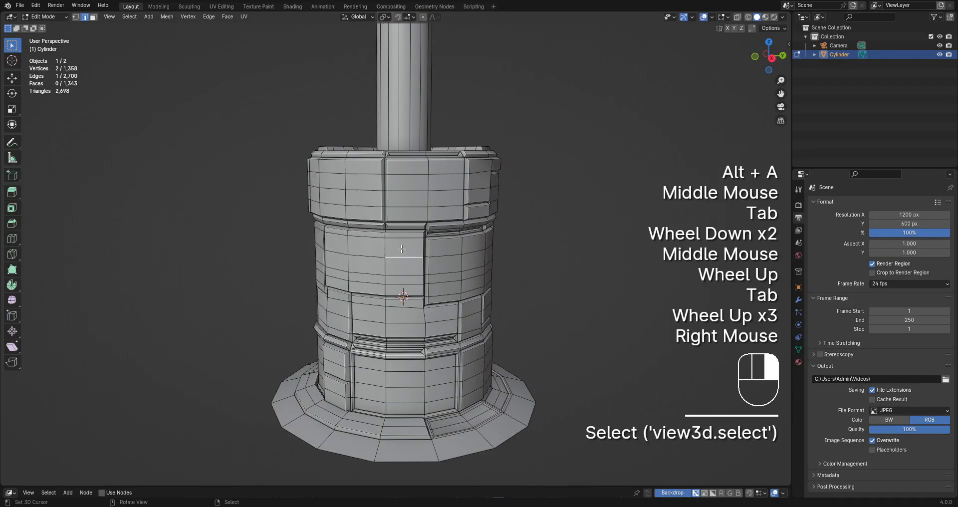
Select a vertical strip of four faces on a plate of the upper tier in face select mode.
scroll(402, 249, down, 1)
key(Tab)
key(Tab)
middle_drag(428, 236, 480, 225)
key(3)
right_click(403, 202)
ctrl+right_click(405, 237)
scroll(454, 222, up, 2)
scroll(486, 226, up, 3)
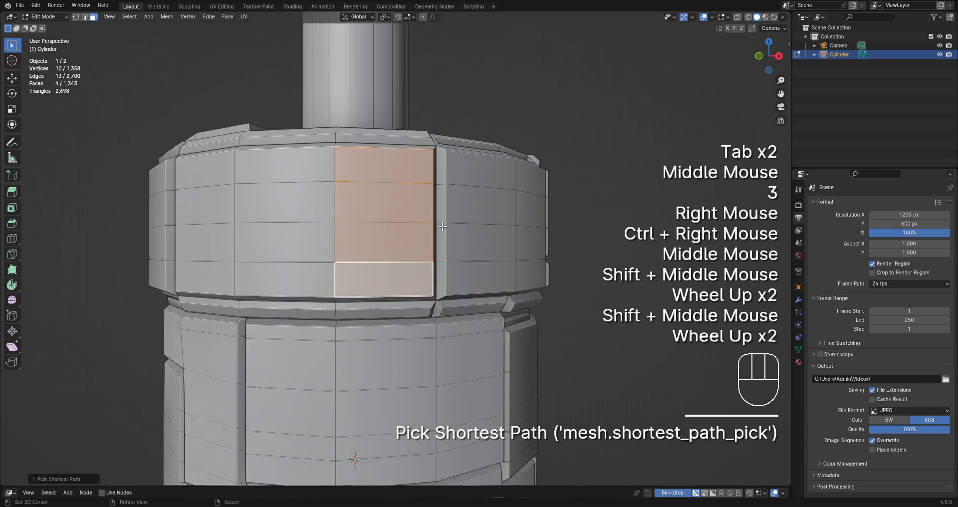
Inset the four selected faces twice as one region and sink the inner faces inward with Shrink/Fatten.
key(i)
key(i)
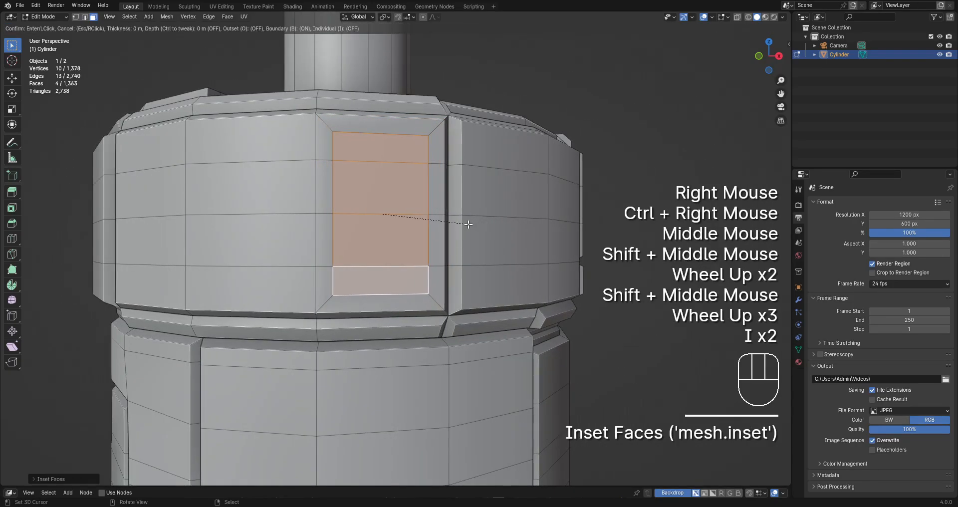
click(463, 223)
key(alt+s)
click(462, 221)
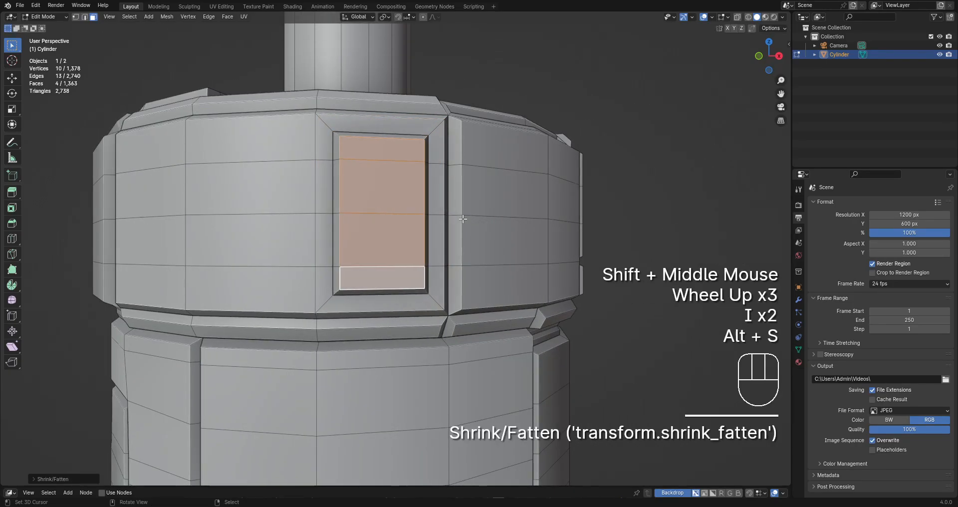
Clear the selection and select only the bottom face inside the recessed panel on the upper tier.
key(Tab)
scroll(438, 223, down, 3)
scroll(439, 223, down, 1)
middle_drag(438, 223, 471, 268)
scroll(454, 236, up, 3)
key(Tab)
scroll(437, 243, up, 1)
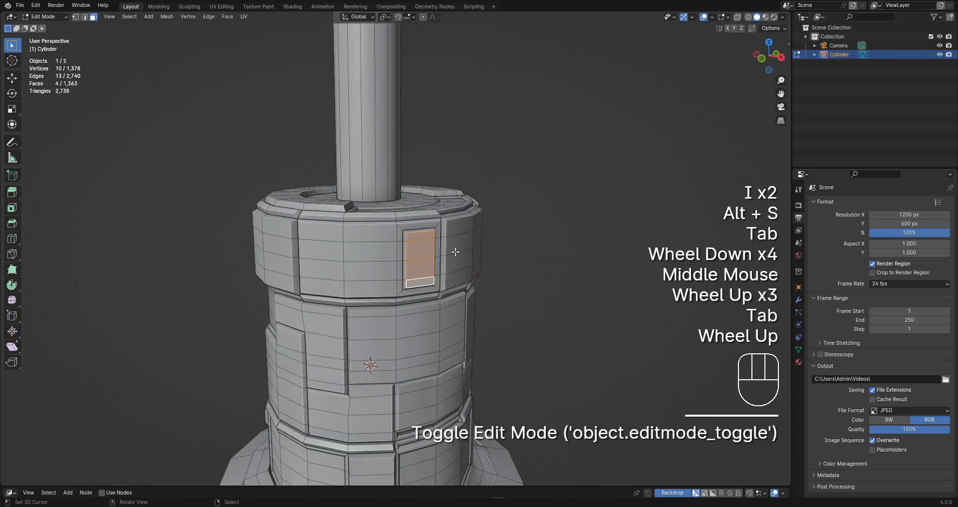
alt+middle_click(437, 243)
scroll(437, 242, up, 2)
key(alt+a)
right_click(408, 271)
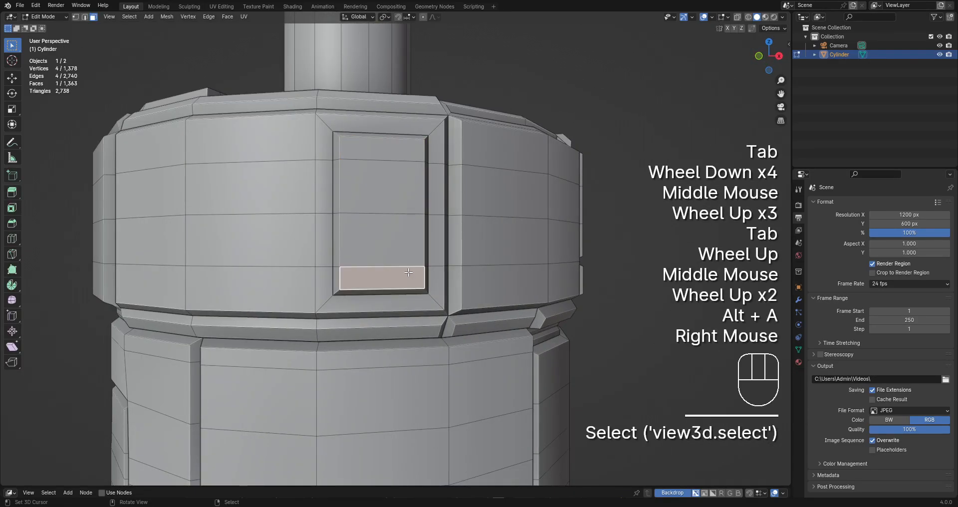
Try to inset the panel's bottom face twice, sink it with Shrink/Fatten and scale it, undoing back to the plain face.
key(i)
click(481, 273)
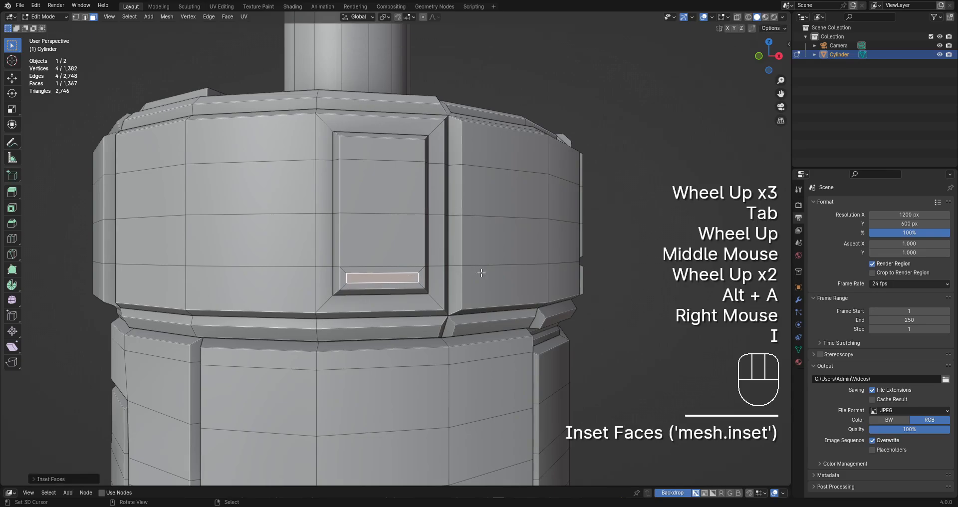
key(i)
click(479, 272)
key(alt+s)
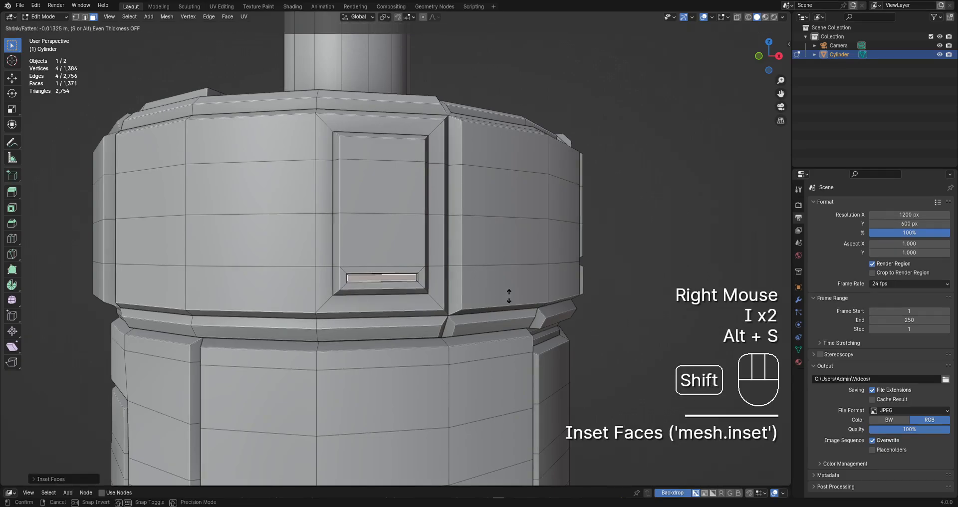
click(494, 284)
key(s)
click(492, 284)
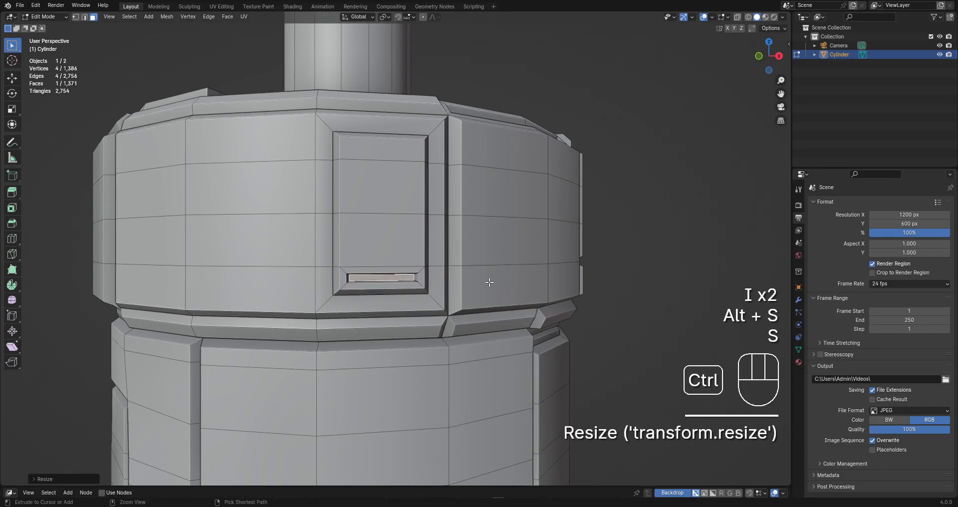
key(ctrl+z)
key(ctrl+z)
key(ctrl+z)
Inset the recessed panel's bottom face twice and sink the inner face inward with Shrink/Fatten to form a narrow slot.
shift+middle_drag(493, 279, 473, 253)
scroll(473, 253, up, 3)
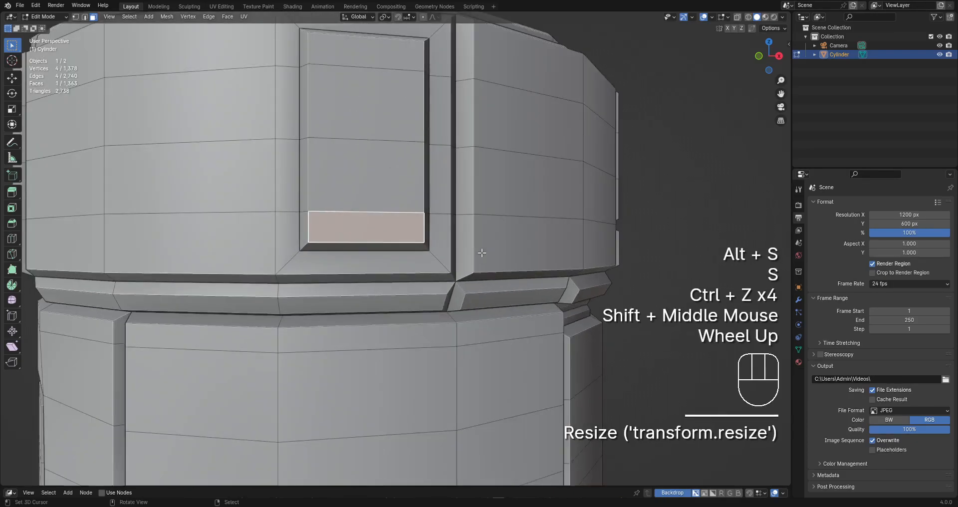
key(i)
click(488, 243)
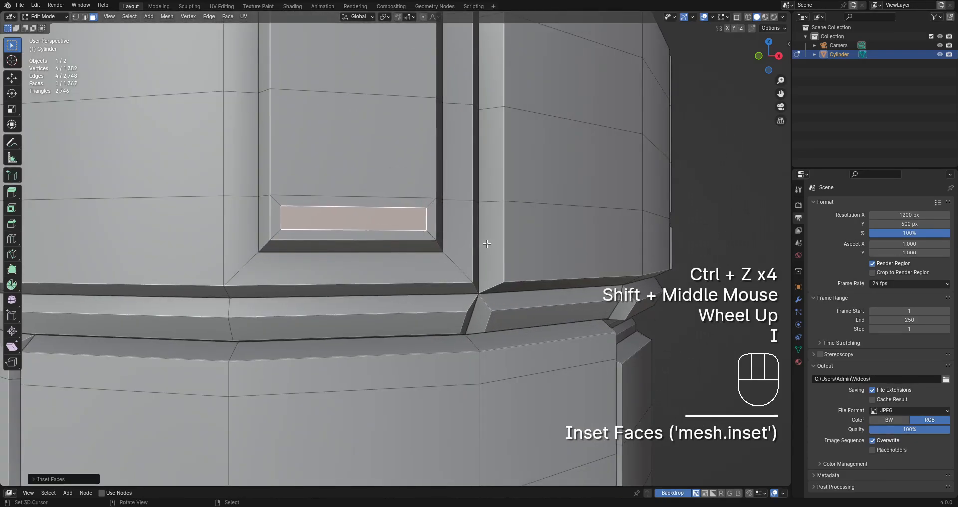
key(i)
click(483, 243)
key(alt+s)
click(413, 248)
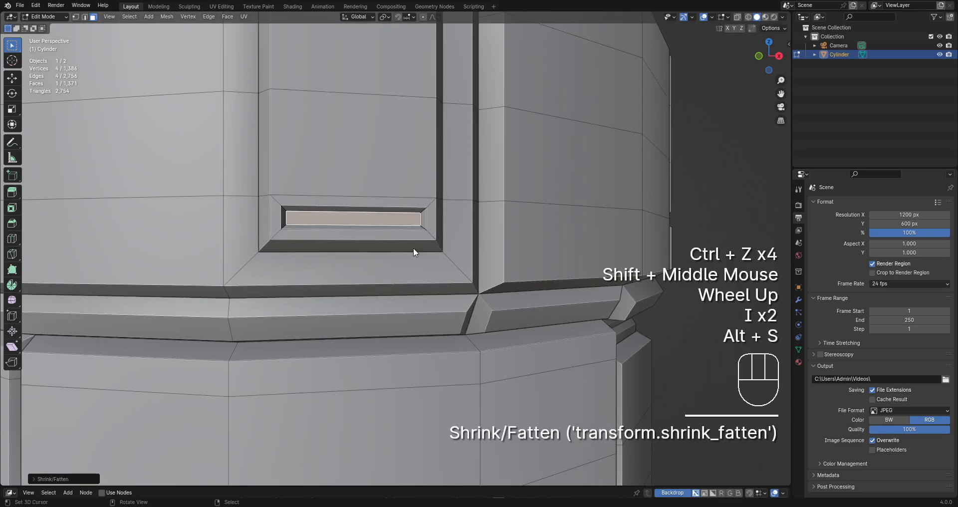
Clear the selection and select two adjacent faces along the upper edge of another upper-tier plate.
key(Tab)
scroll(418, 196, up, 1)
scroll(417, 195, down, 4)
middle_drag(417, 195, 412, 264)
scroll(453, 217, up, 1)
right_click(376, 257)
key(Tab)
scroll(376, 256, up, 3)
key(alt+a)
right_click(295, 248)
shift+right_click(357, 246)
Inset the two selected faces twice and push them outward about 0.13 m with Shrink/Fatten to form a protruding ledge.
key(i)
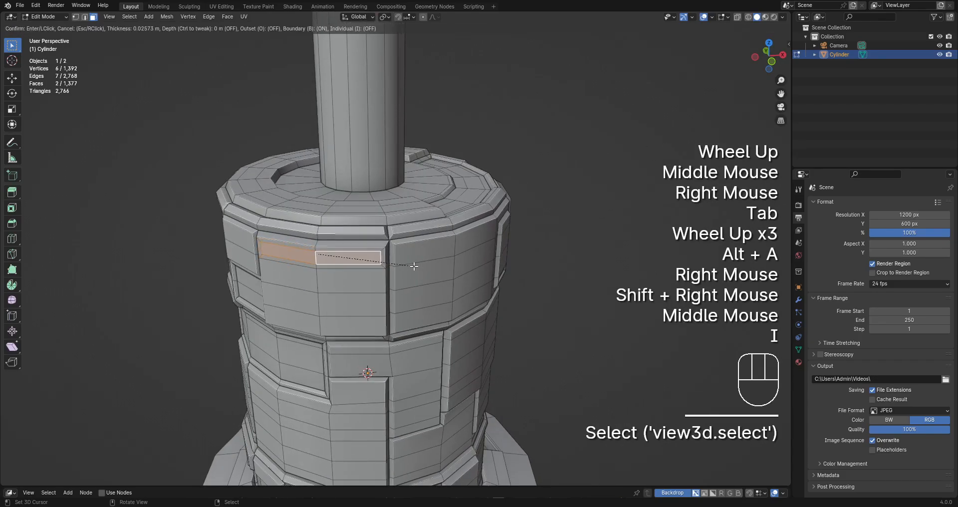
key(i)
click(413, 265)
key(alt+s)
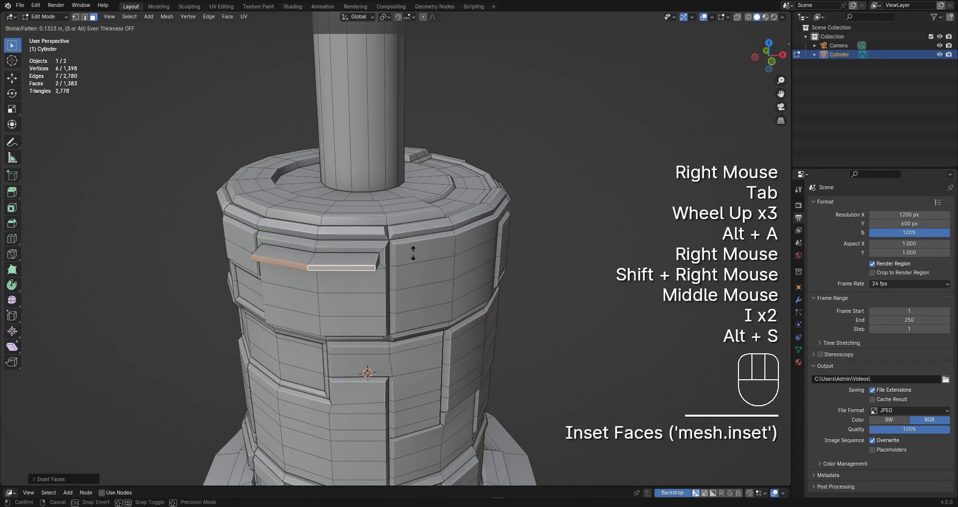
click(414, 253)
Clear the mesh selection and examine the protruding ledge and surrounding plates from several angles and distances.
key(Tab)
scroll(413, 257, down, 2)
middle_drag(413, 256, 479, 268)
scroll(450, 225, up, 1)
scroll(449, 219, down, 2)
shift+middle_drag(479, 268, 432, 278)
scroll(450, 268, up, 3)
key(Tab)
key(alt+a)
scroll(450, 279, down, 2)
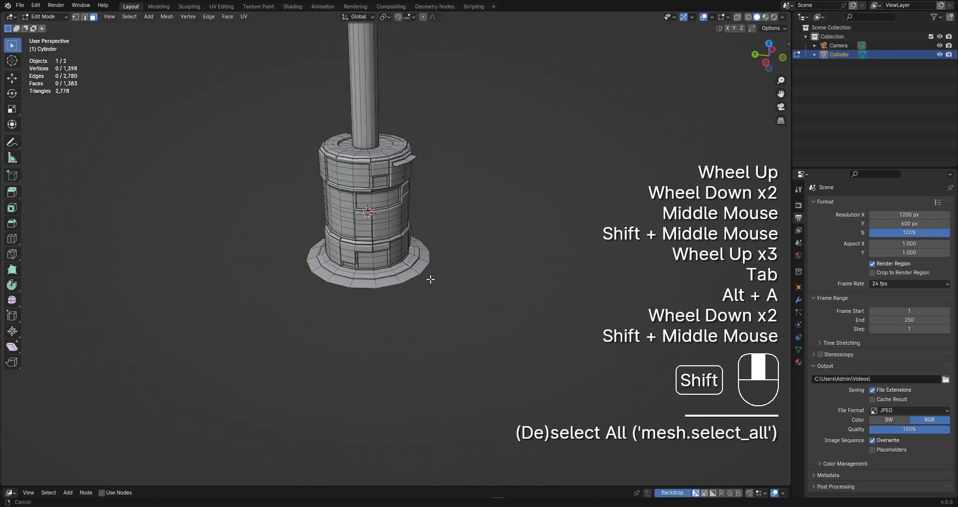
scroll(414, 281, up, 2)
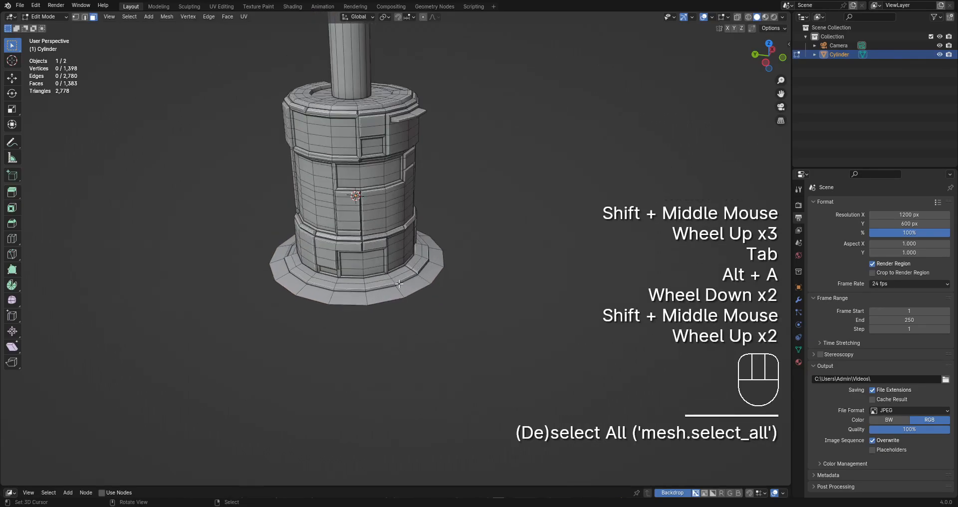
key(Tab)
key(Tab)
middle_drag(499, 277, 469, 256)
key(Tab)
scroll(410, 253, down, 2)
scroll(469, 256, up, 3)
key(Tab)
scroll(470, 256, up, 1)
Select an arc of nine adjoining faces along the raised ring on the upper tier's top in face select mode.
key(3)
right_click(308, 257)
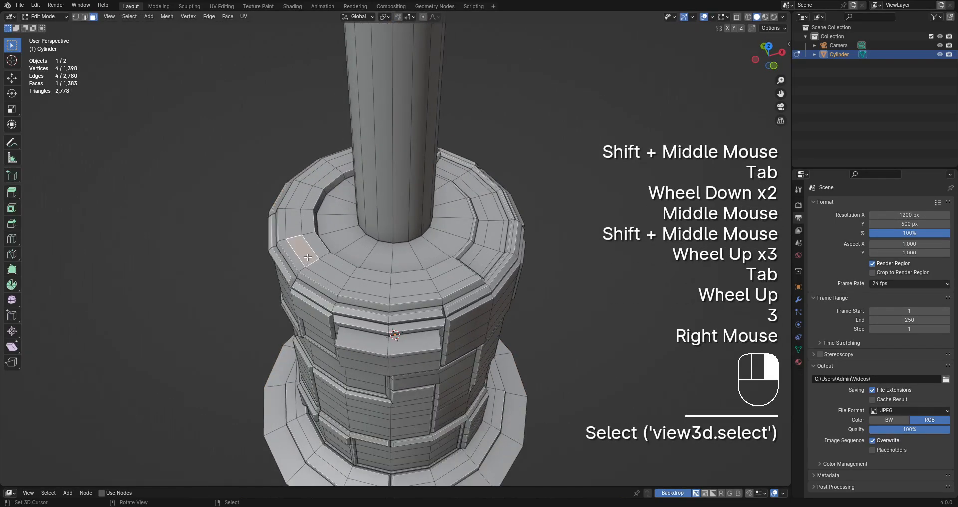
key(Tab)
middle_drag(390, 277, 384, 209)
key(Tab)
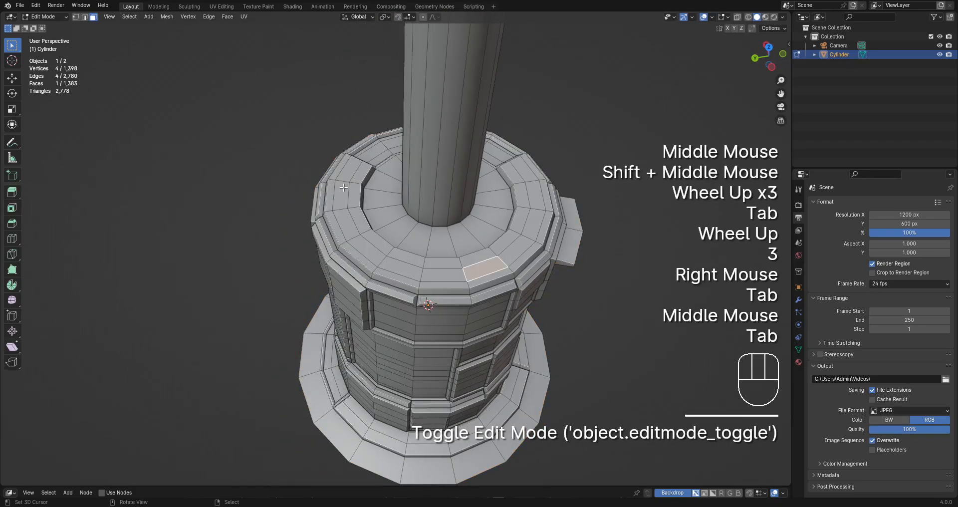
right_click(384, 209)
ctrl+right_click(549, 224)
key(ctrl+z)
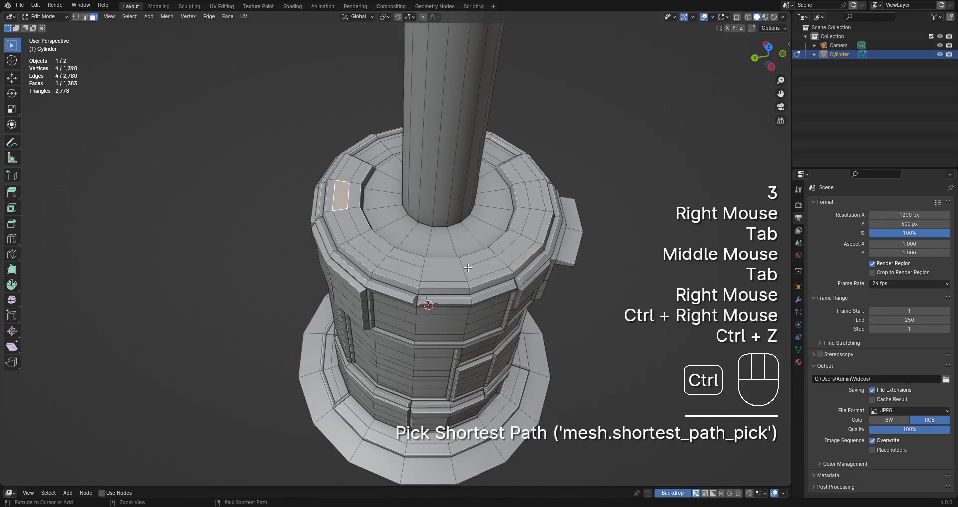
ctrl+right_click(503, 259)
ctrl+right_click(532, 224)
shift+right_click(535, 197)
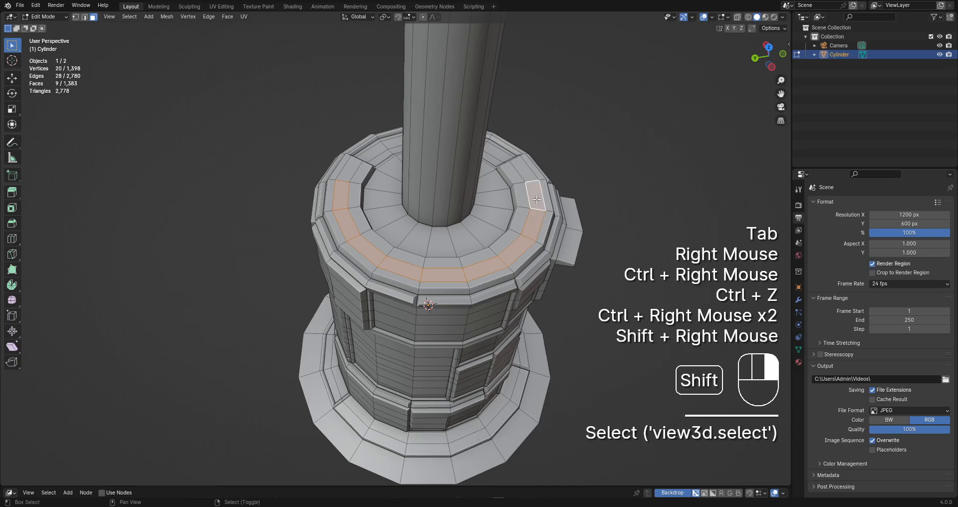
Inset the nine-face arc as one region and sink it about 0.027 m with Shrink/Fatten to form a curved groove.
shift+middle_drag(626, 244, 602, 265)
key(i)
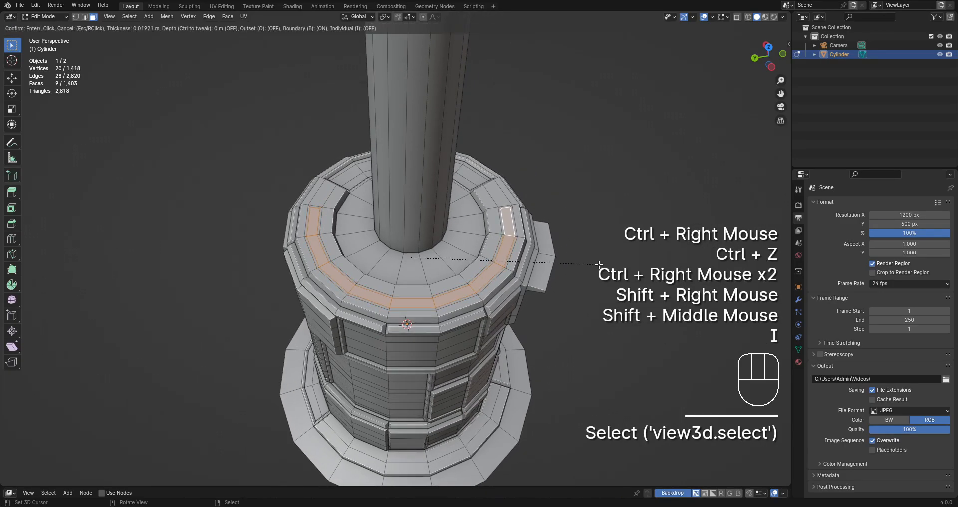
click(599, 265)
key(alt+s)
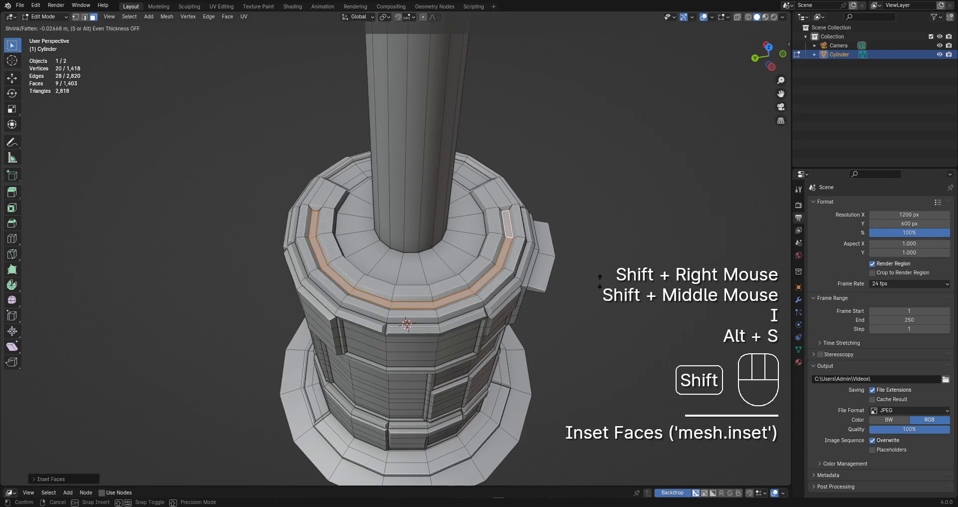
click(600, 281)
Examine the detailed base and shaft in Object Mode from several distances and angles.
key(Tab)
scroll(600, 281, down, 4)
middle_drag(599, 281, 456, 285)
scroll(418, 284, up, 1)
scroll(417, 277, up, 1)
scroll(414, 268, down, 1)
click(494, 238)
middle_drag(403, 258, 428, 272)
scroll(424, 261, up, 1)
right_click(420, 261)
scroll(420, 261, up, 3)
scroll(420, 262, up, 1)
scroll(420, 262, down, 2)
scroll(354, 247, up, 4)
scroll(408, 245, down, 2)
scroll(468, 220, up, 2)
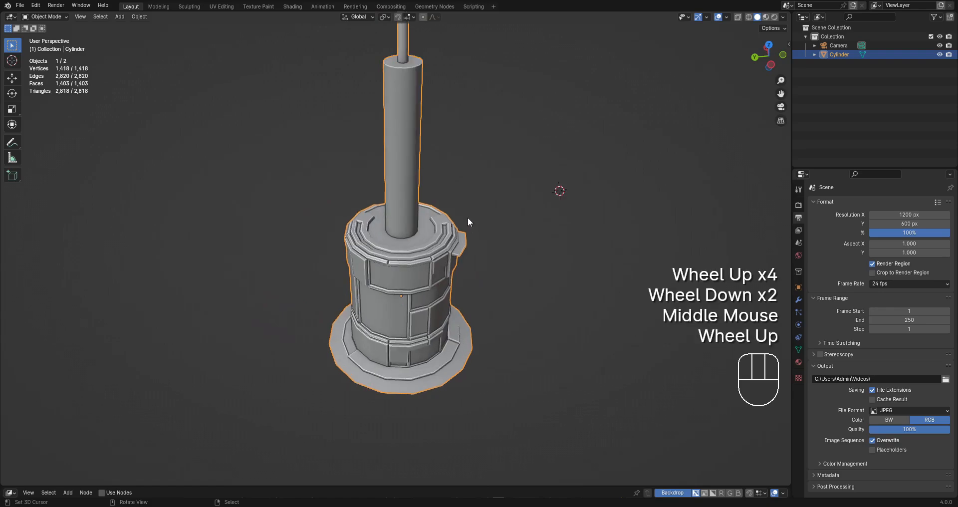
middle_drag(469, 226, 469, 204)
Browse the Random Flow operations, including Random Scatter, and review the plating around the base.
key(shift+q)
mouse_move(469, 205)
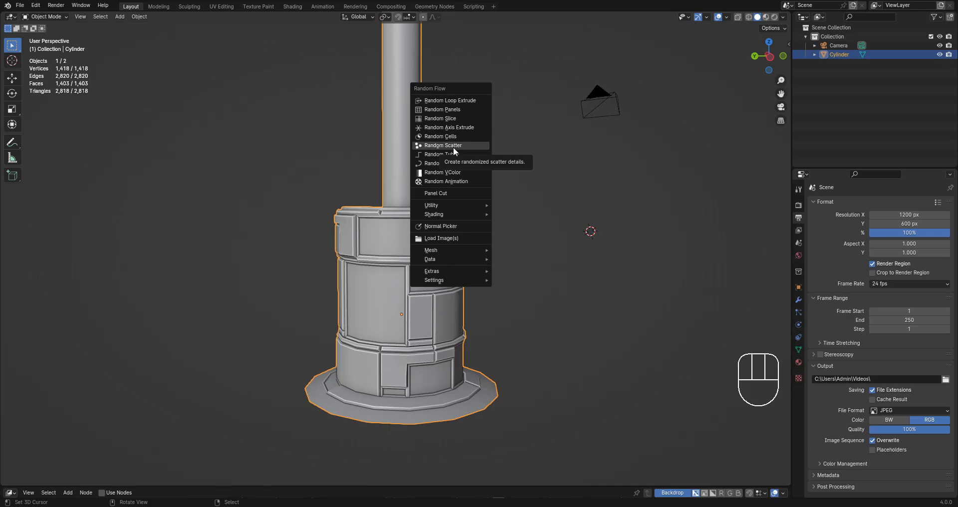
scroll(403, 270, down, 2)
middle_drag(402, 270, 405, 277)
scroll(451, 271, up, 2)
scroll(439, 235, up, 2)
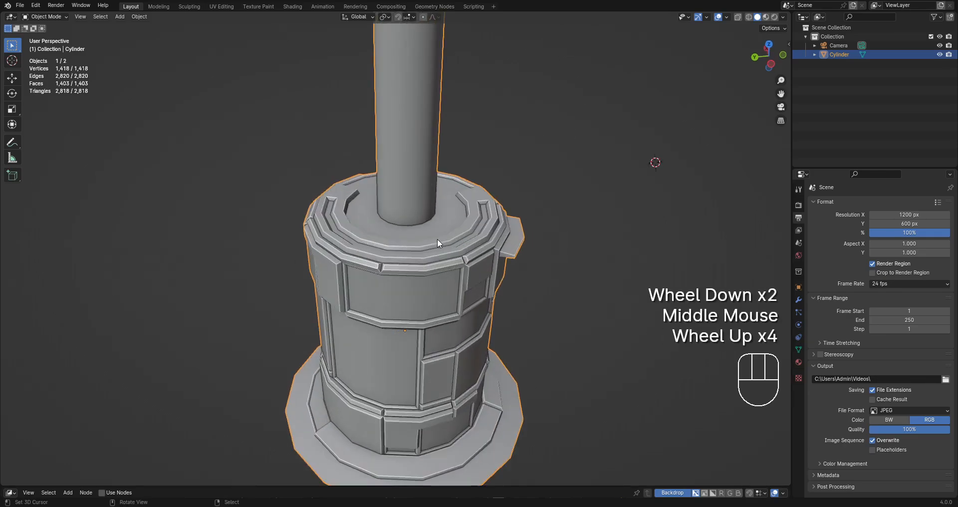
Add a loop cut on the flat top surface around the shaft's foot and bevel it into a ring of faces.
scroll(437, 234, down, 1)
middle_drag(437, 234, 483, 256)
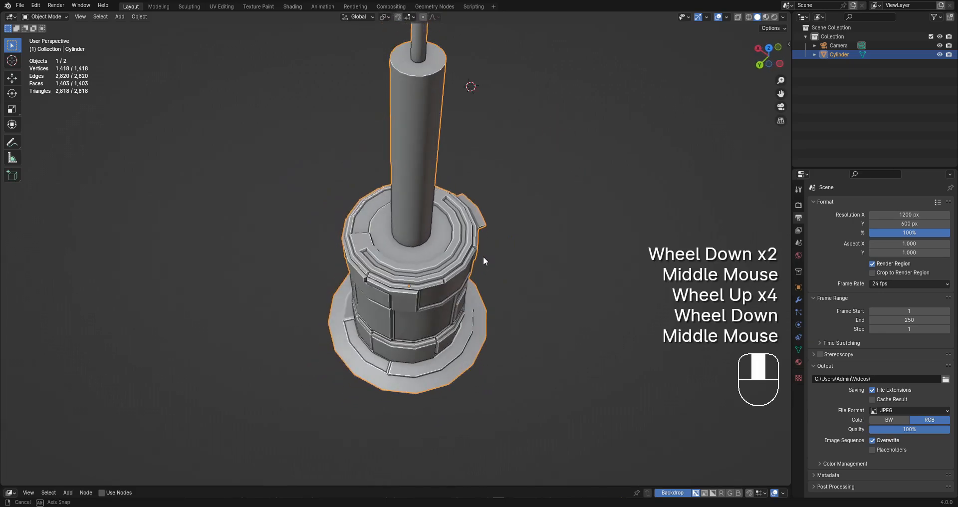
right_click(417, 244)
key(Tab)
scroll(417, 244, up, 1)
key(alt+a)
key(ctrl+r)
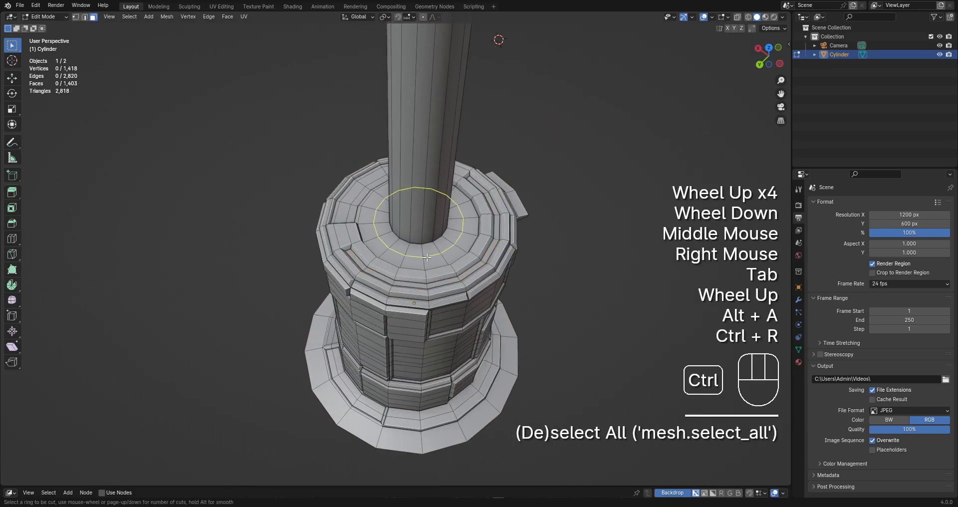
click(464, 234)
key(ctrl+b)
click(508, 268)
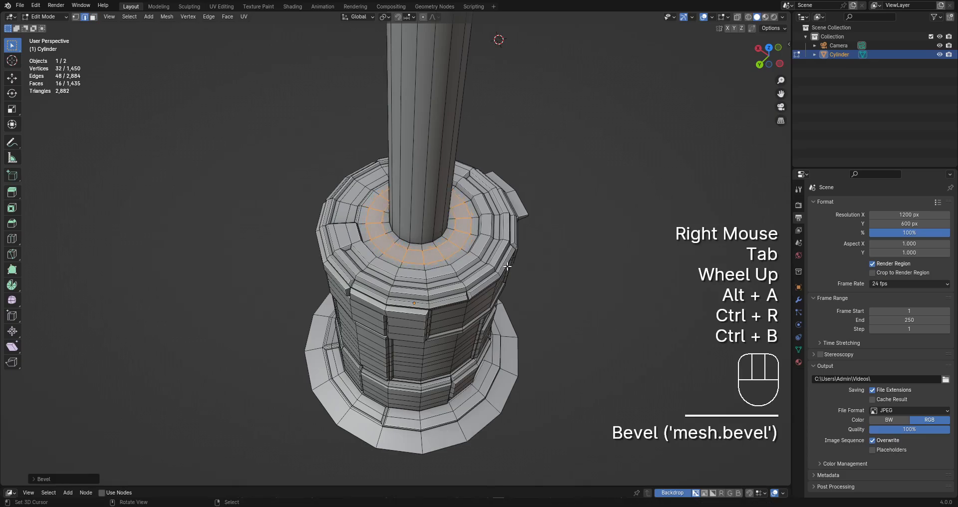
Extrude the ring of faces upward into a raised collar around the shaft's foot and save the file.
key(e)
click(507, 259)
key(Tab)
scroll(506, 259, down, 2)
middle_drag(504, 255, 369, 269)
scroll(478, 213, up, 1)
scroll(478, 213, down, 1)
key(alt+a)
scroll(409, 261, up, 1)
shift+middle_drag(401, 230, 424, 220)
right_click(412, 261)
key(ctrl+s)
Add a single loop cut around the middle of the thick lower shaft and save the file.
key(Tab)
key(alt+a)
key(ctrl+r)
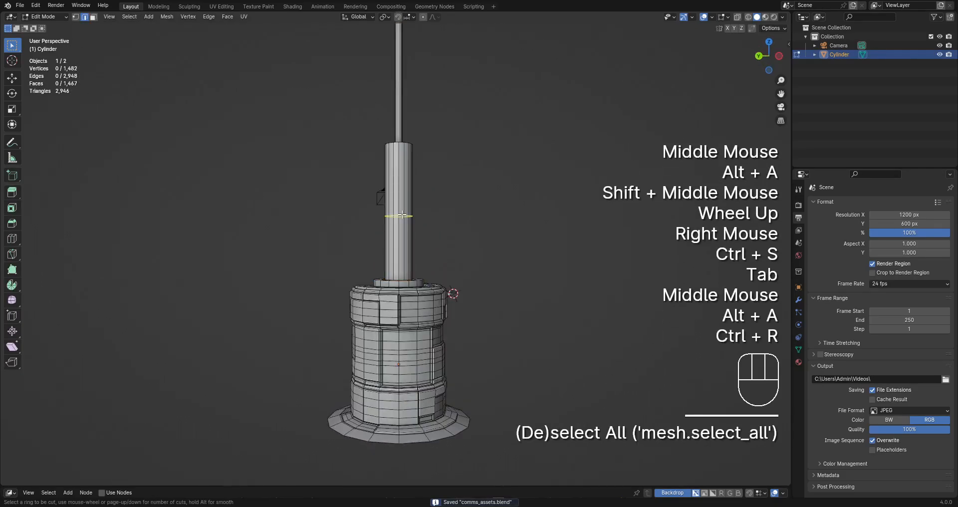
click(424, 220)
key(ctrl+b)
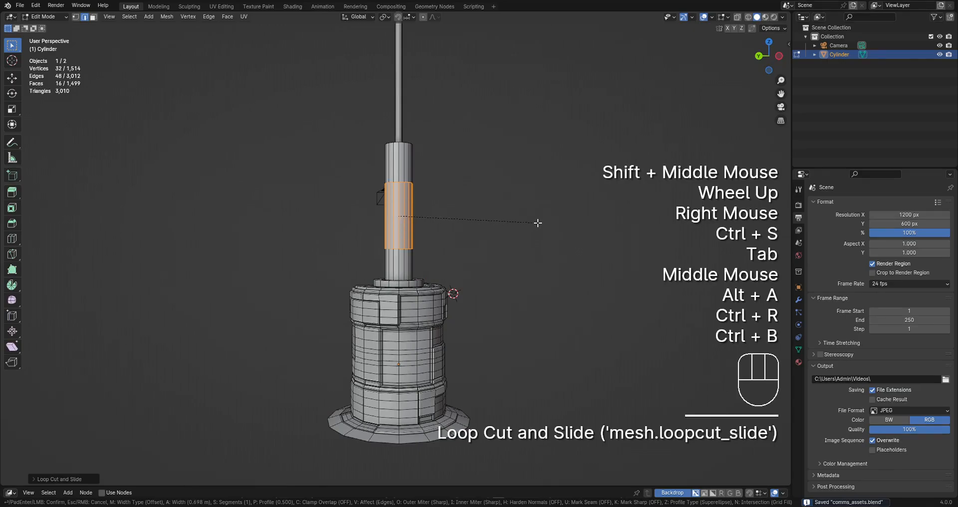
right_click(430, 232)
key(ctrl+s)
Bevel the shaft's loop cut into a tall band of faces across its middle section.
shift+middle_drag(429, 230, 432, 240)
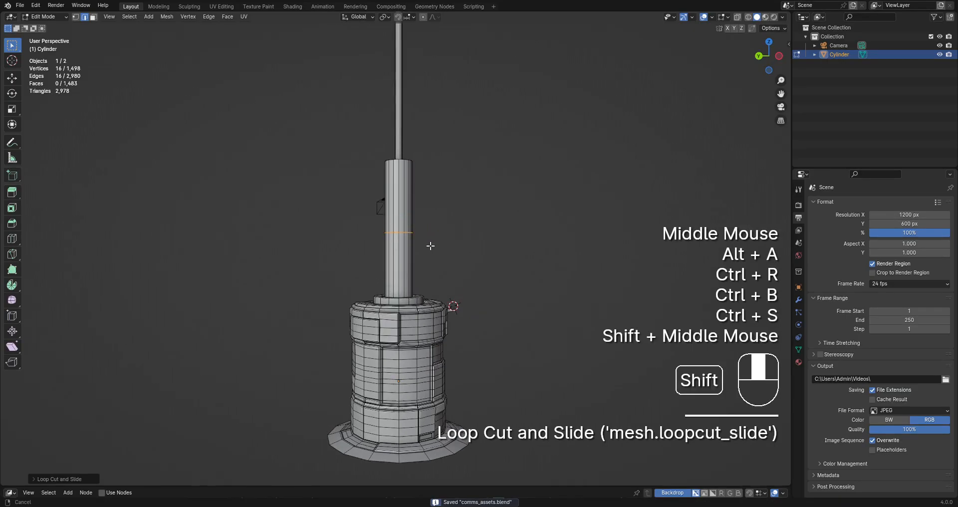
scroll(439, 239, up, 1)
key(ctrl+b)
click(492, 235)
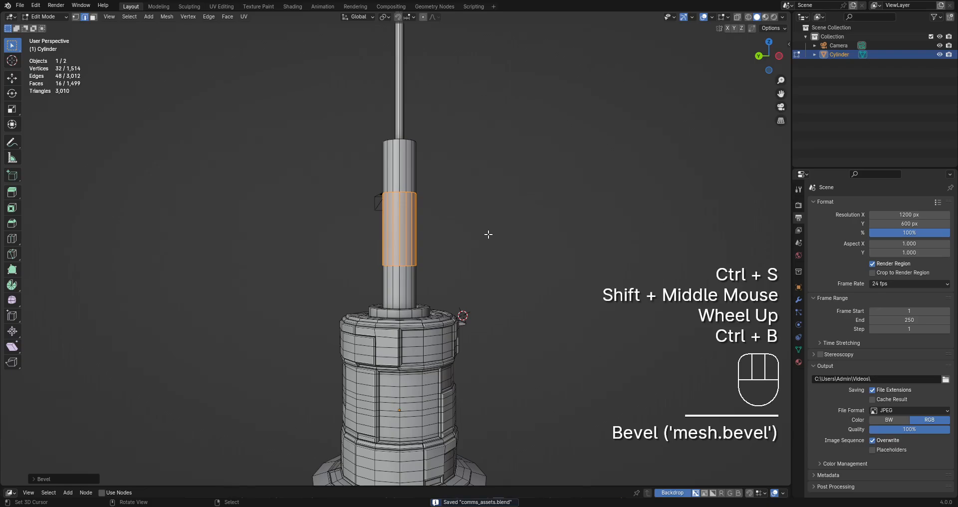
key(shift+q)
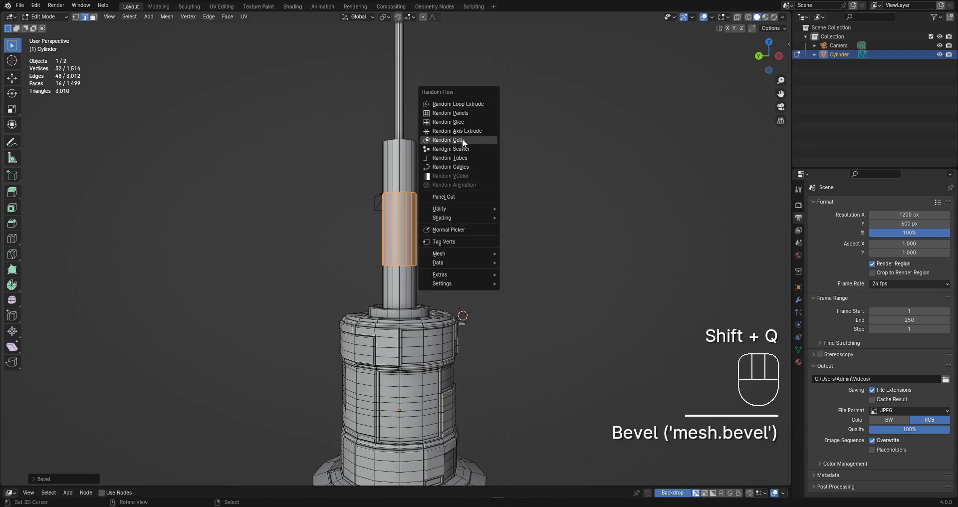
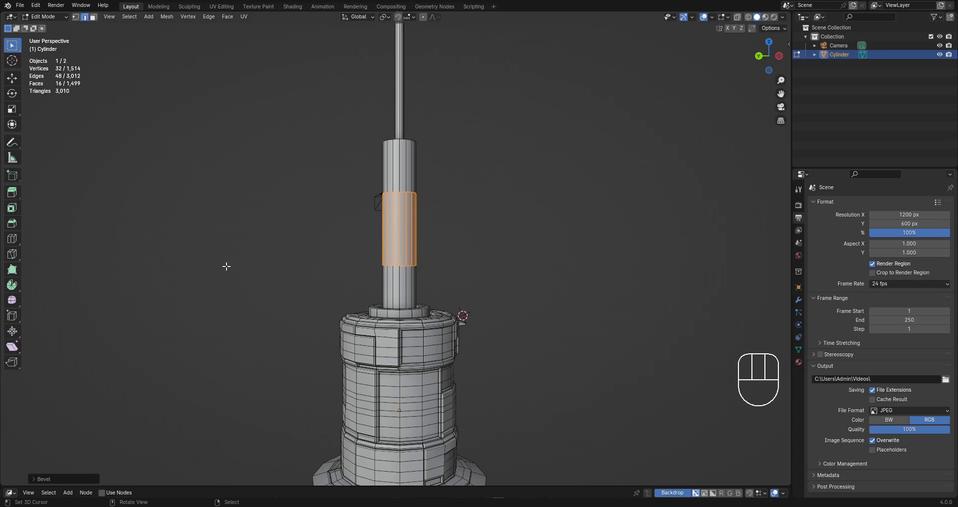
Add twelve evenly spaced loop cuts across the shaft's middle band and clear the mesh selection.
middle_drag(464, 239, 503, 234)
scroll(502, 235, up, 1)
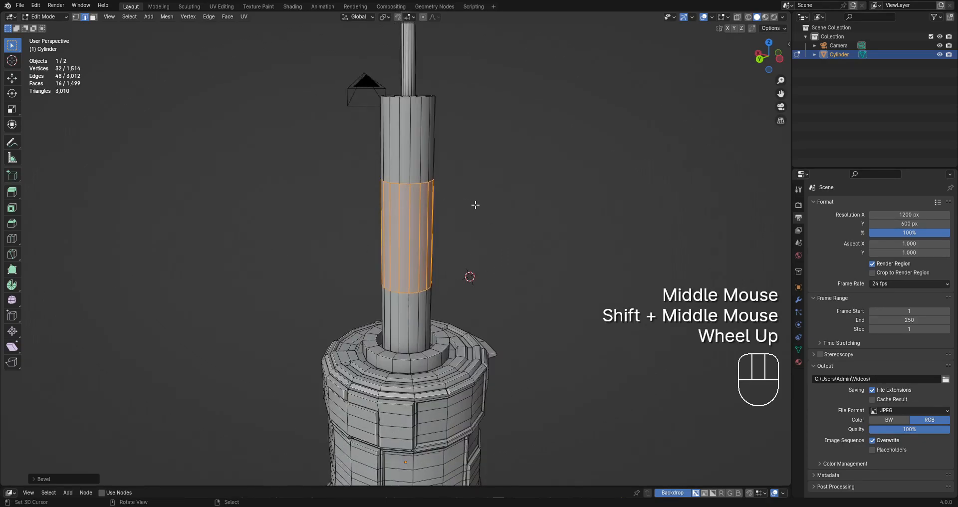
key(ctrl+r)
scroll(428, 233, up, 1)
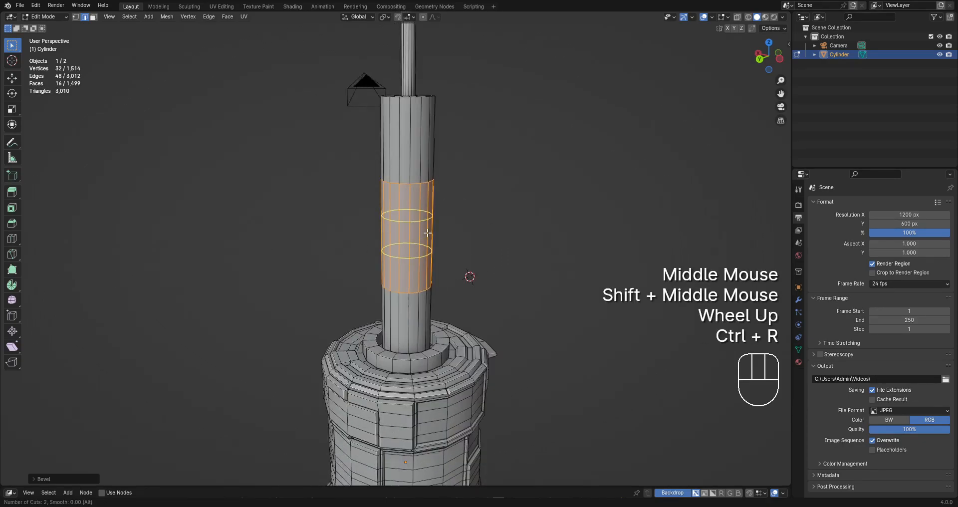
key(ctrl+r)
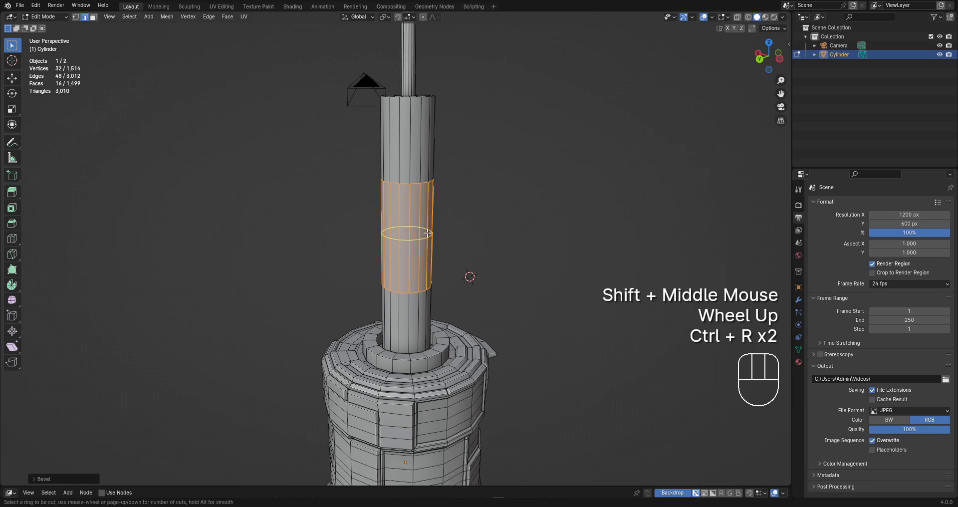
right_click(428, 233)
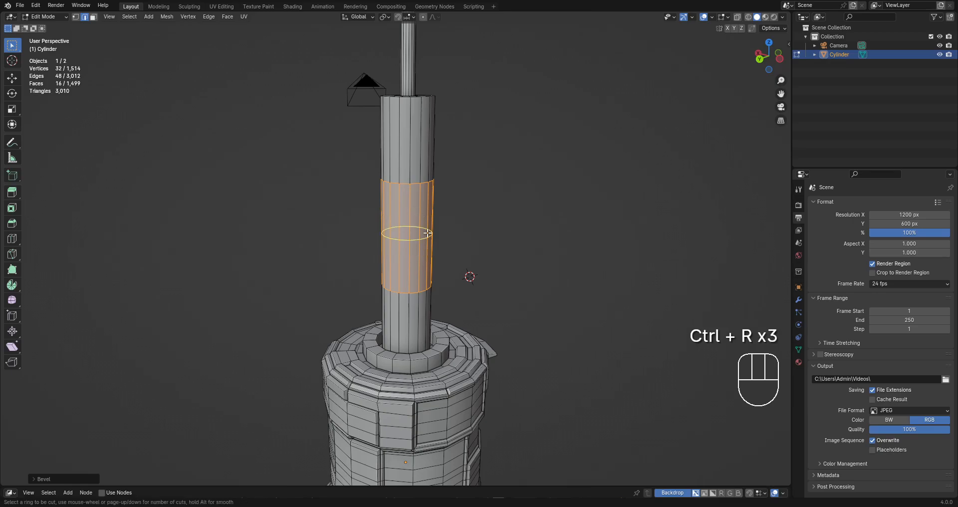
scroll(428, 233, up, 11)
click(427, 233)
key(alt+a)
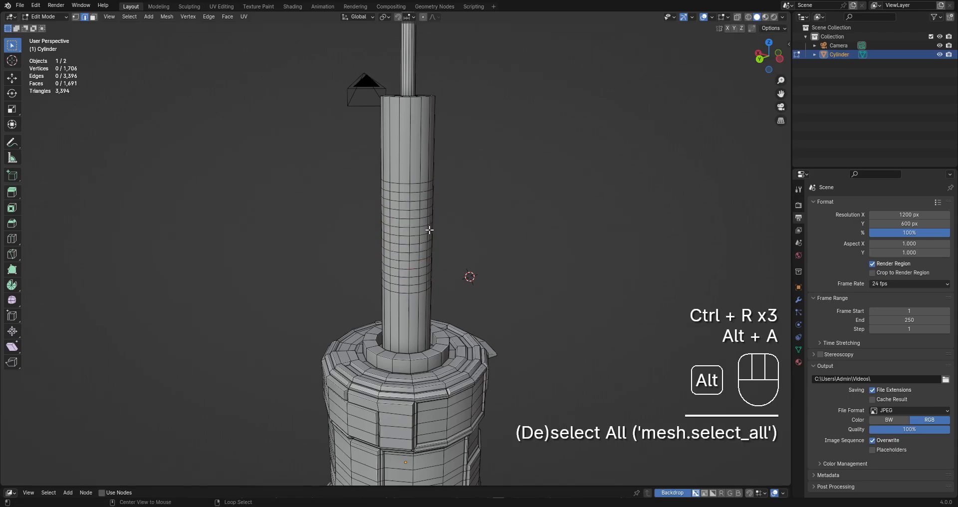
Select all faces of the shaft's middle band using its upper and lower boundary edge loops, and return to Object Mode.
key(3)
key(2)
alt+shift+right_click(428, 183)
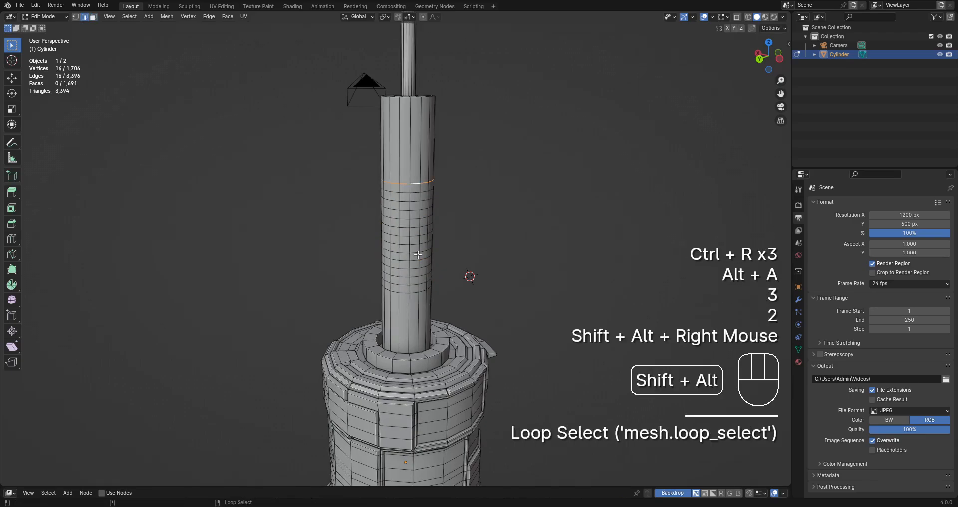
alt+shift+right_click(417, 294)
shift+middle_drag(501, 263, 481, 196)
scroll(481, 195, up, 2)
key(q)
click(480, 189)
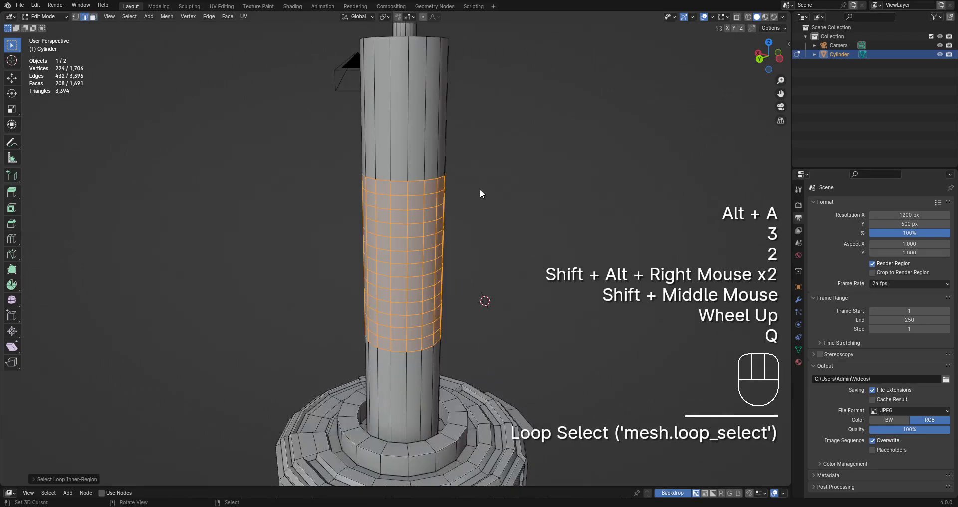
key(Tab)
scroll(481, 171, down, 2)
shift+middle_drag(528, 219, 522, 195)
key(shift+q)
mouse_move(522, 195)
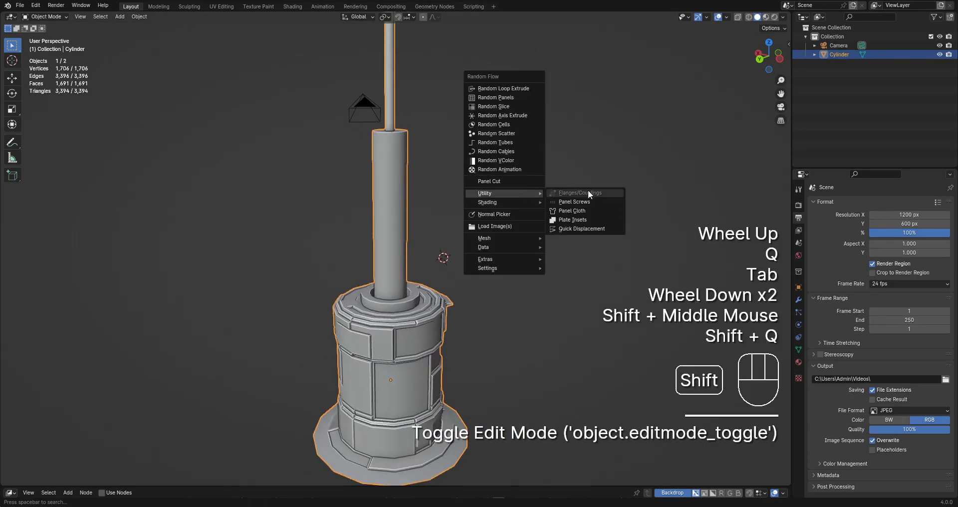
click(584, 220)
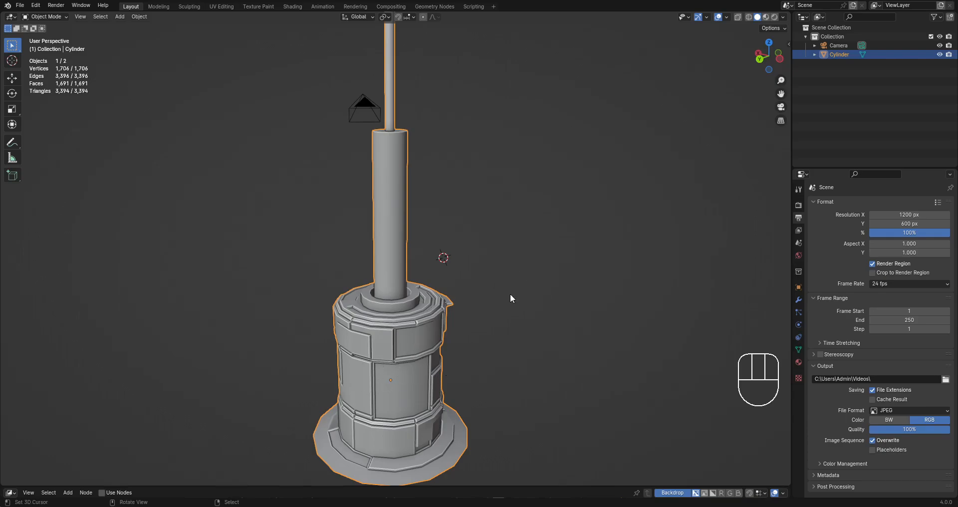
key(F9)
key(shift+q)
mouse_move(602, 230)
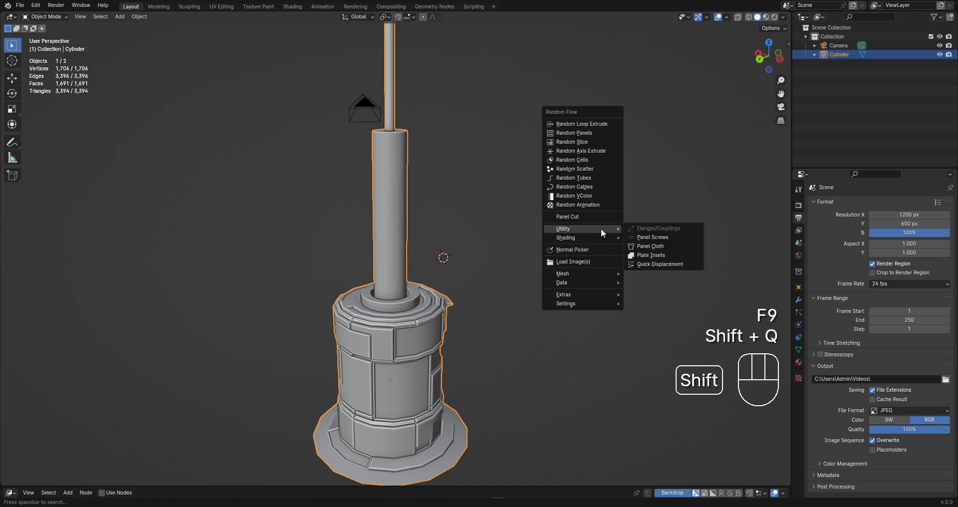
click(635, 255)
drag(704, 260, 597, 130)
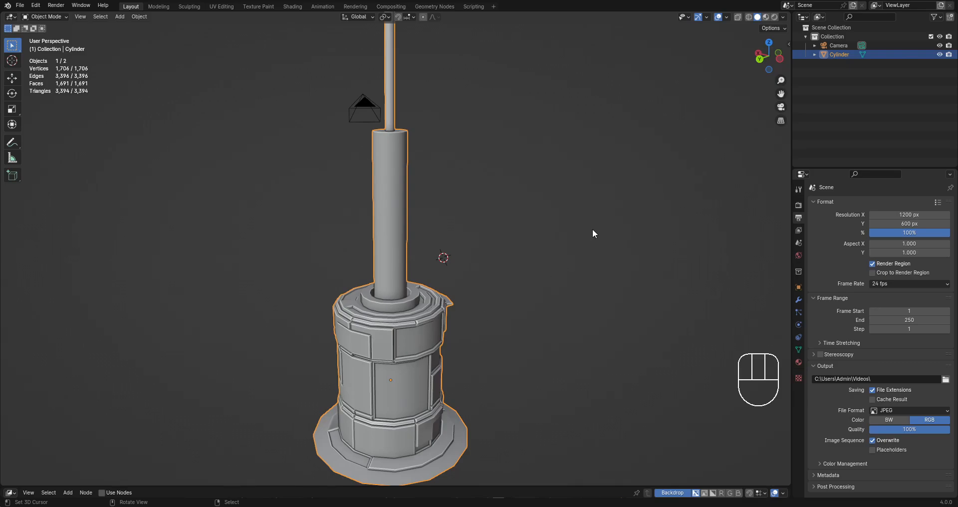
Apply Random Flow's Plate Insets to the selected faces of the shaft's middle band.
key(F9)
mouse_move(565, 207)
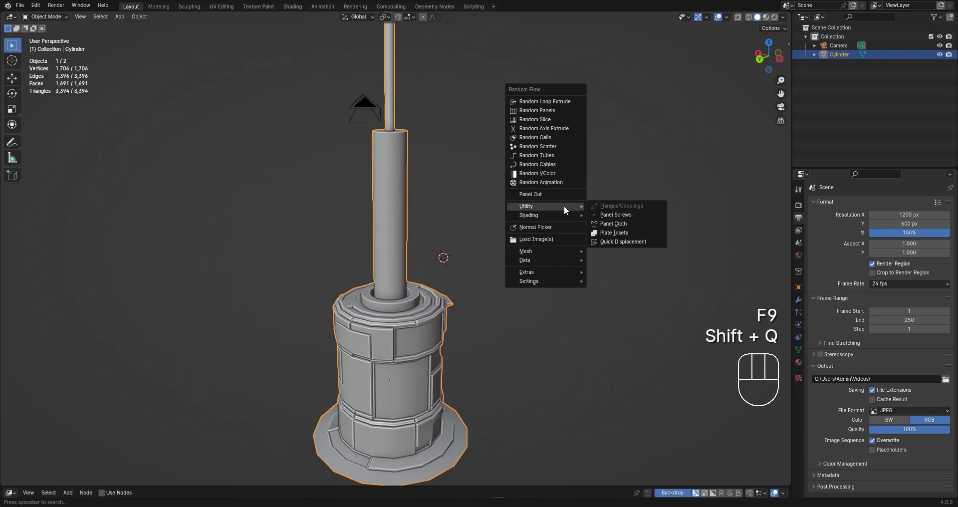
click(614, 232)
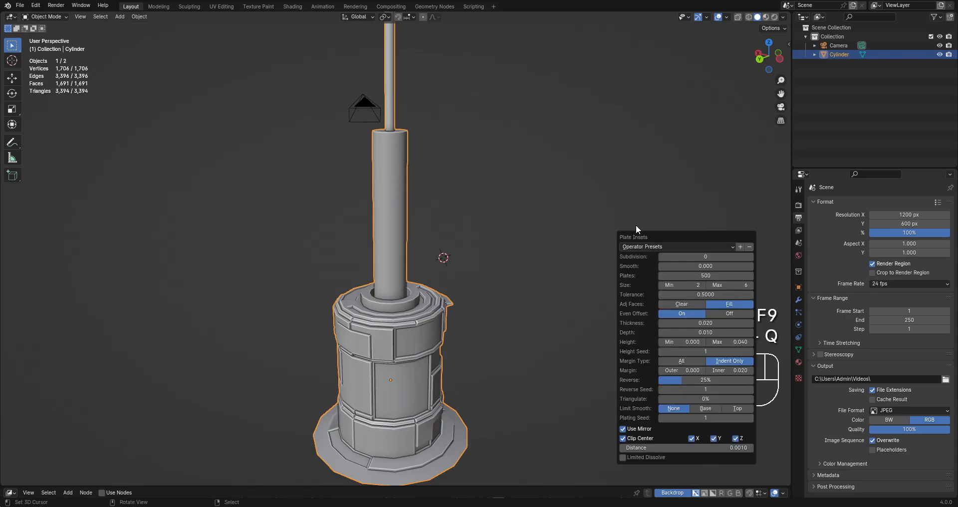
drag(651, 237, 605, 182)
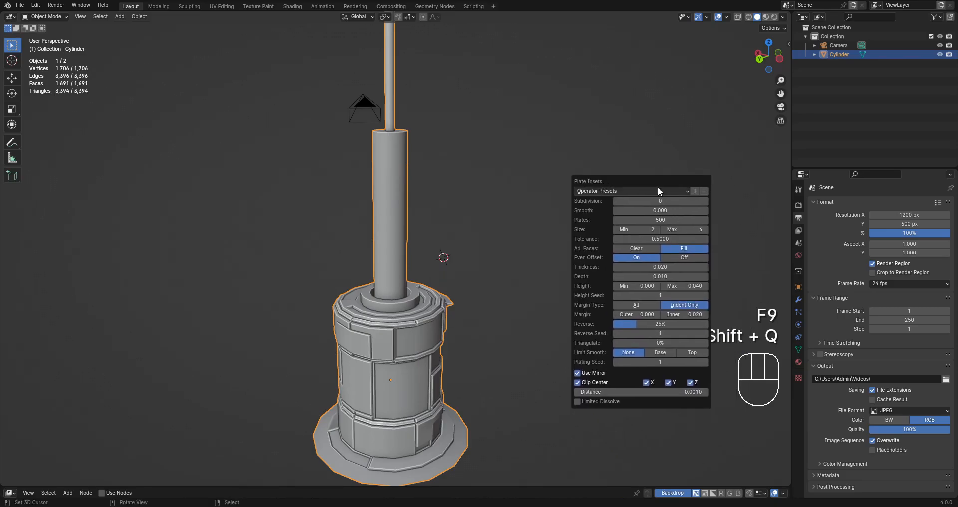
Save the current Plate Insets settings as an operator preset named my_preset_01.
click(694, 192)
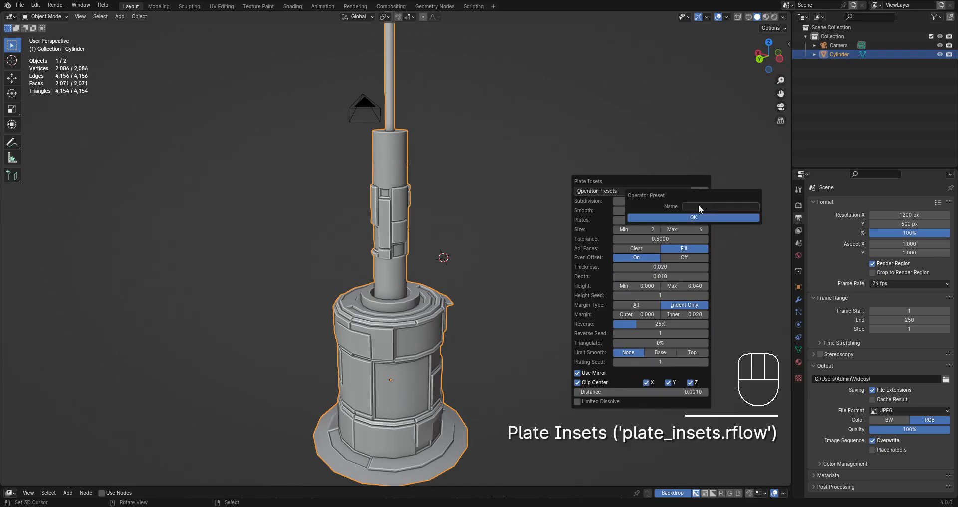
click(698, 206)
text(my_preset_01)
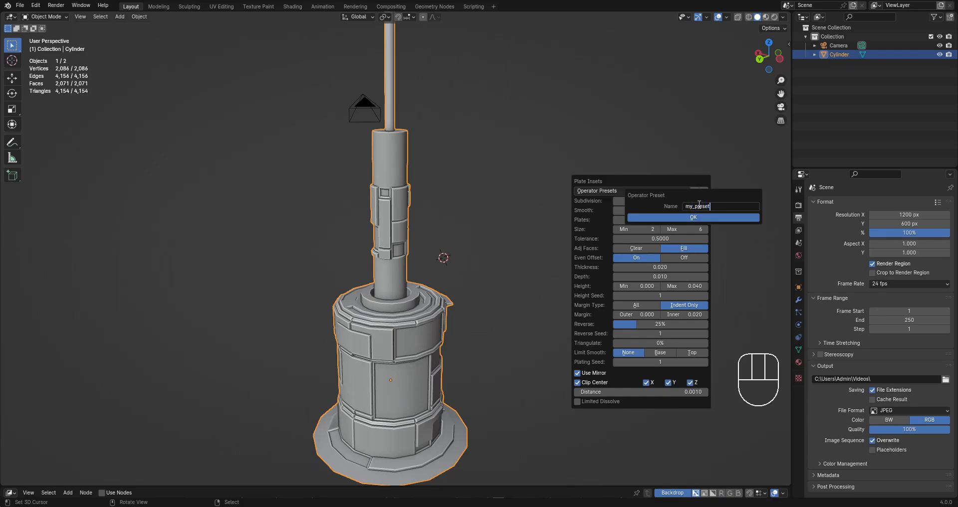
click(673, 214)
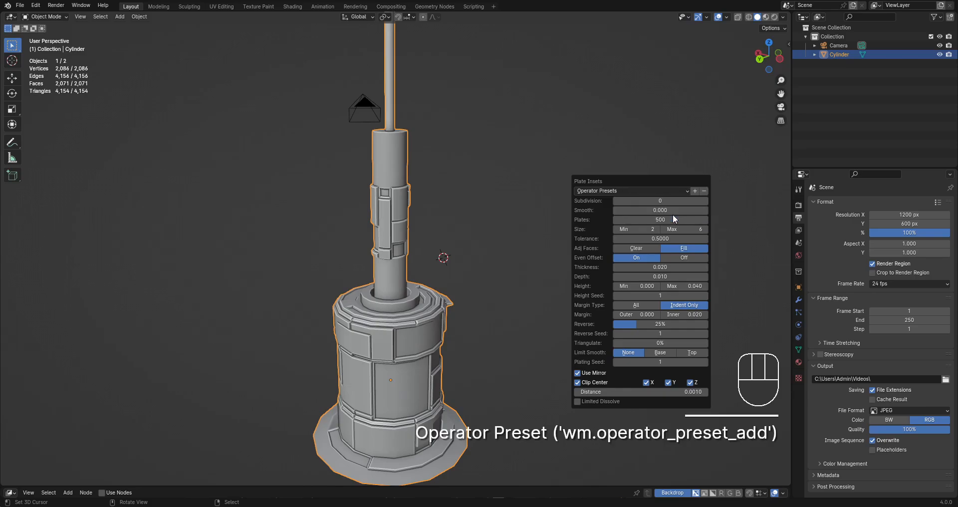
Load the saved Plate Insets operator preset named 1 for the shaft band.
click(666, 190)
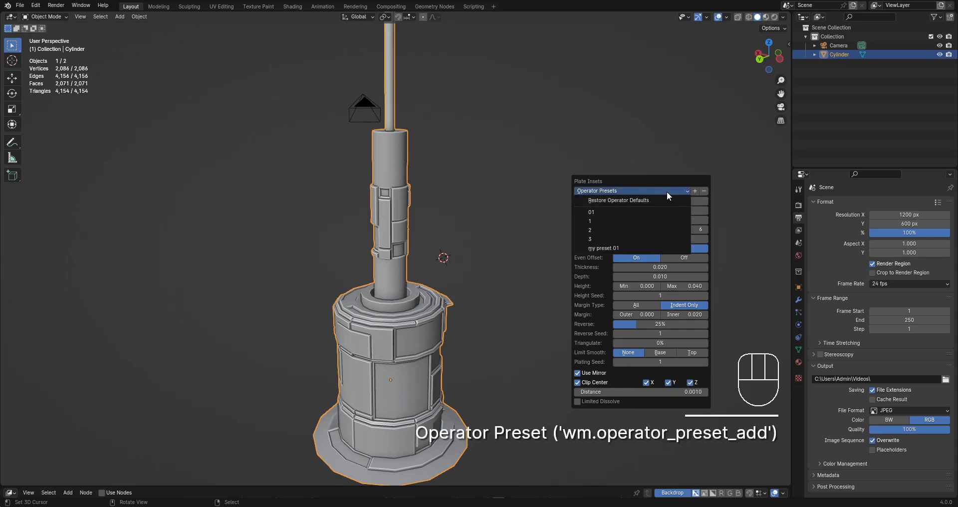
click(615, 189)
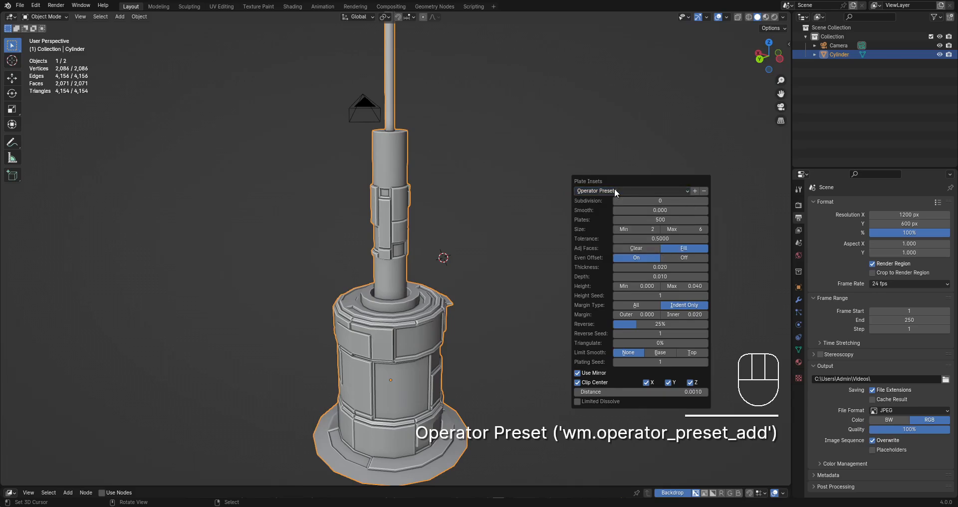
click(615, 190)
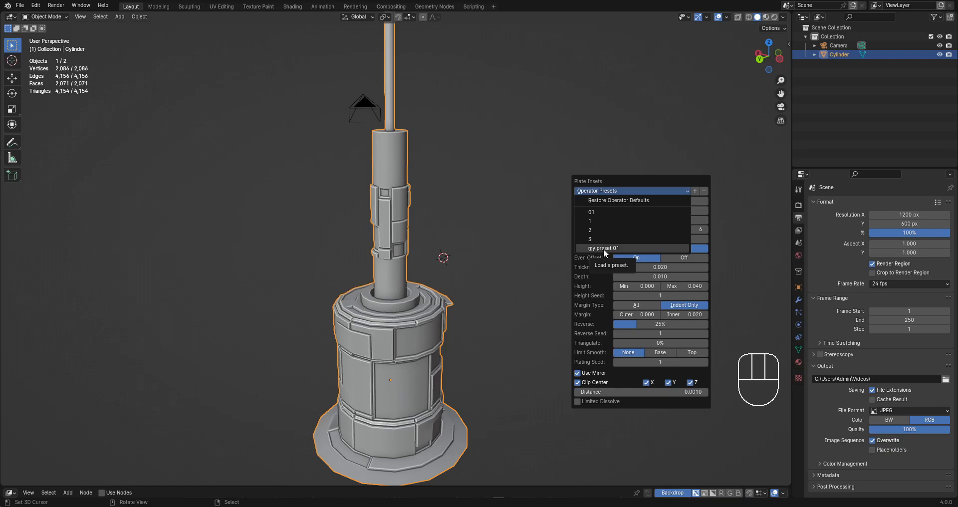
click(604, 222)
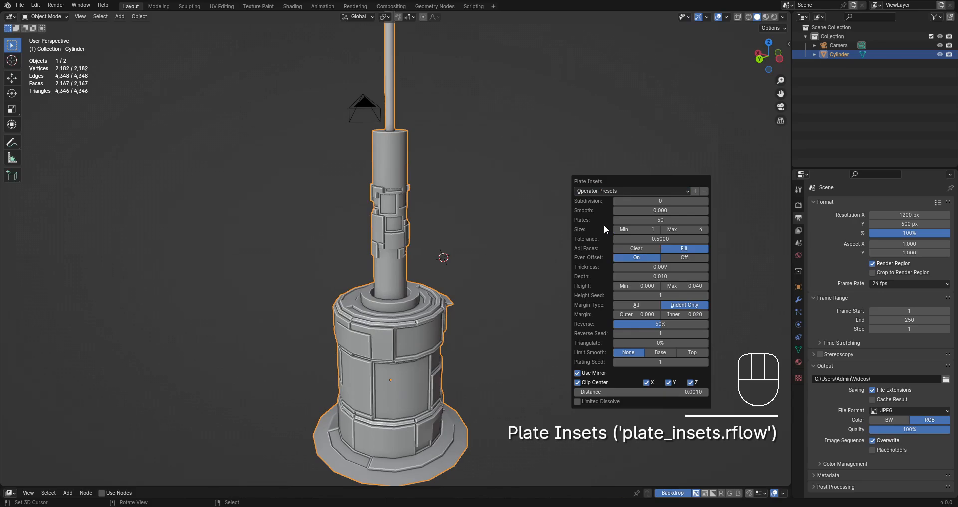
Try operator presets 2 and 3 for the Plate Insets on the shaft's panelled band.
click(619, 190)
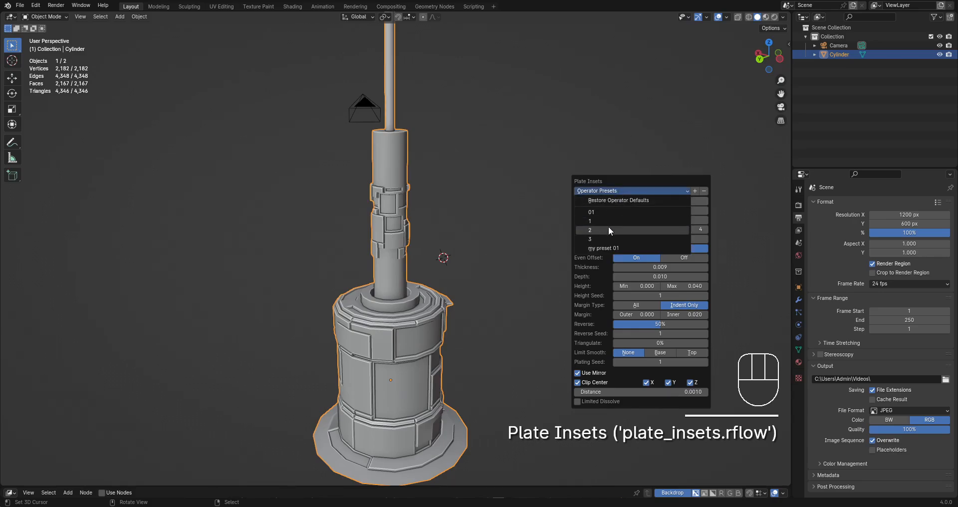
click(609, 230)
click(611, 190)
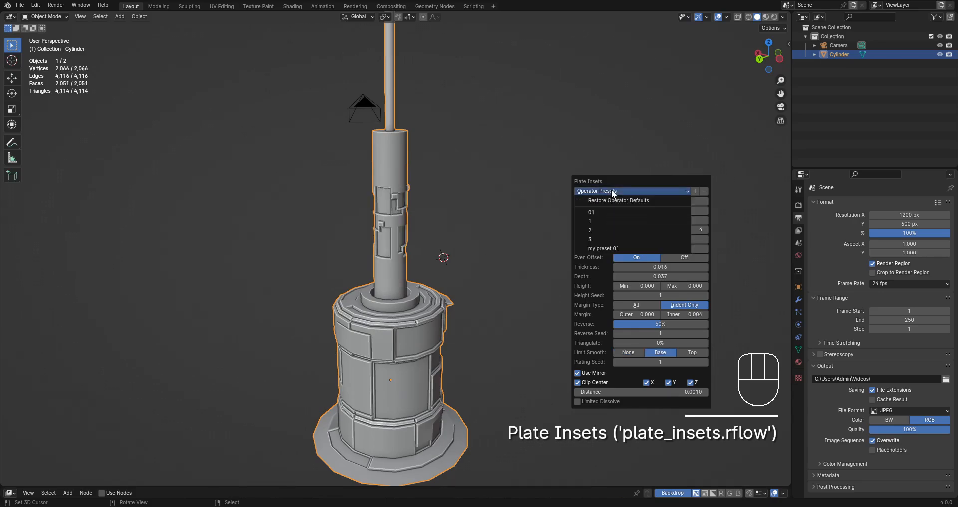
click(612, 237)
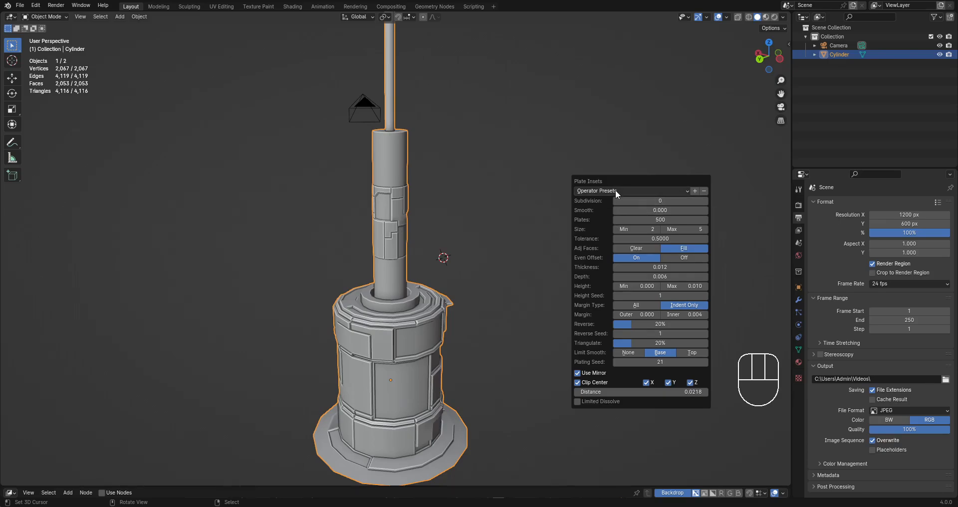
click(615, 189)
click(611, 227)
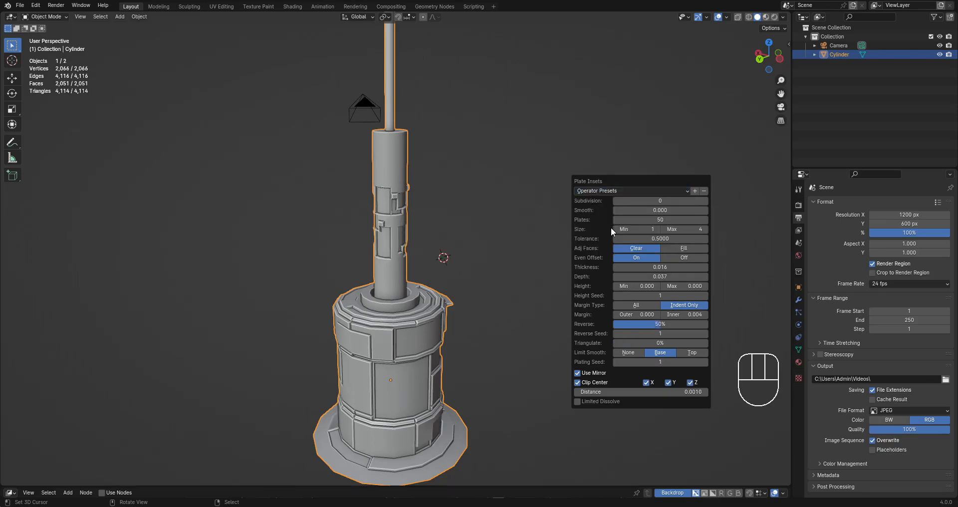
Load Plate Insets preset 3 and delete it from the saved operator presets.
click(613, 189)
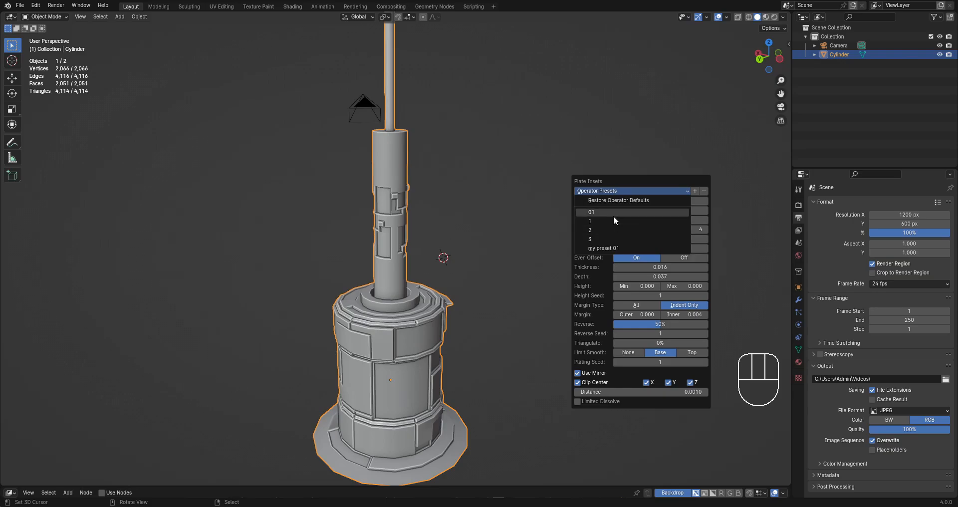
click(610, 241)
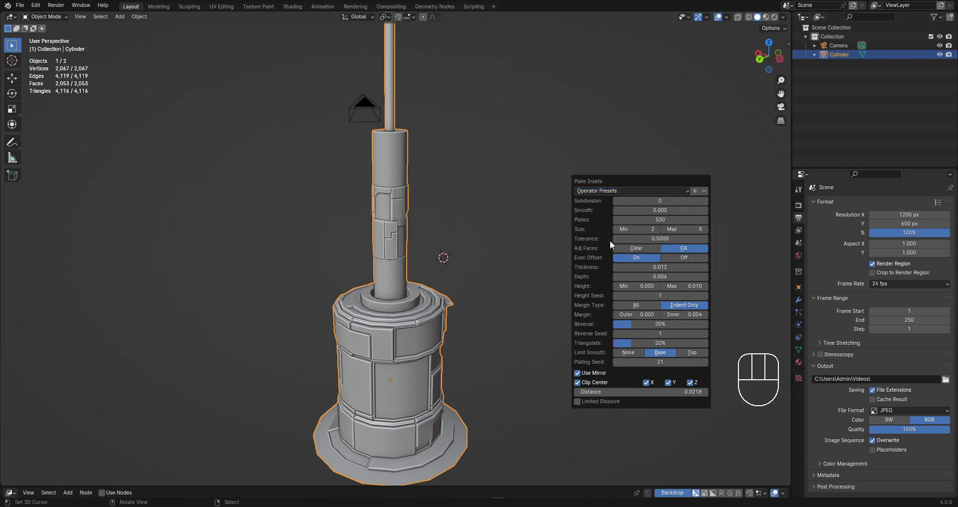
click(705, 191)
Apply the operator preset "my preset 01" to the shaft's plate insets and set the Plating Seed to 4.
click(667, 192)
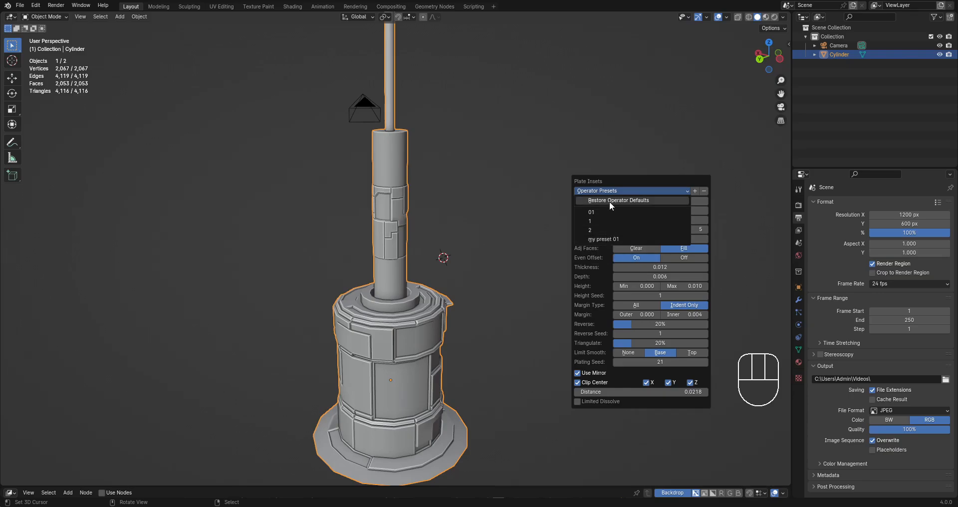
click(613, 236)
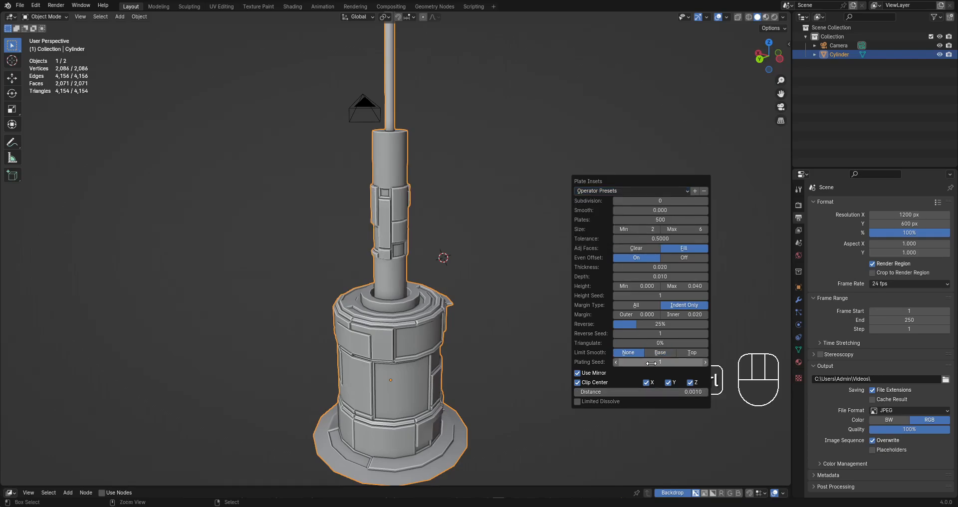
drag(648, 363, 651, 363)
ctrl+scroll(684, 230, down, 3)
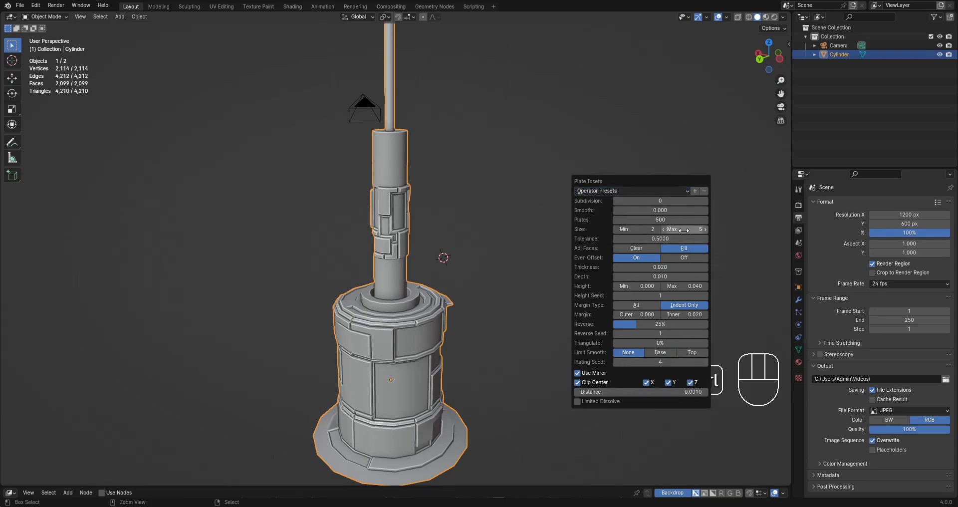
Set the plate Size to Min 3 and Max 7, and the Plating Seed to 10.
ctrl+scroll(683, 231, up, 4)
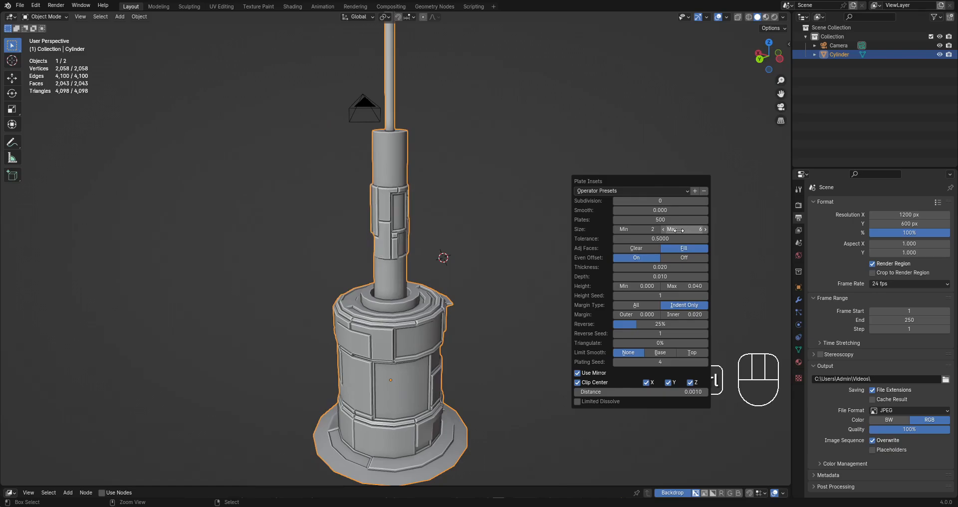
ctrl+scroll(628, 229, up, 1)
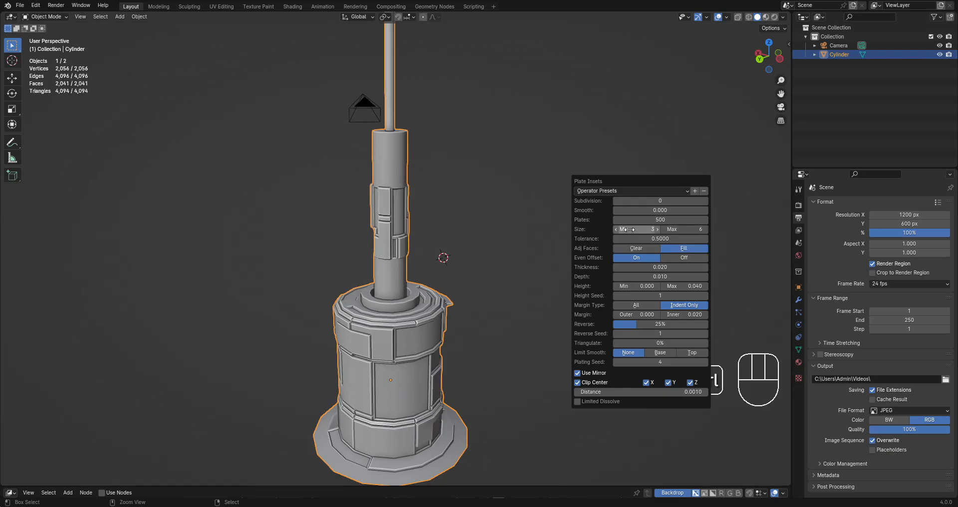
ctrl+scroll(668, 230, up, 1)
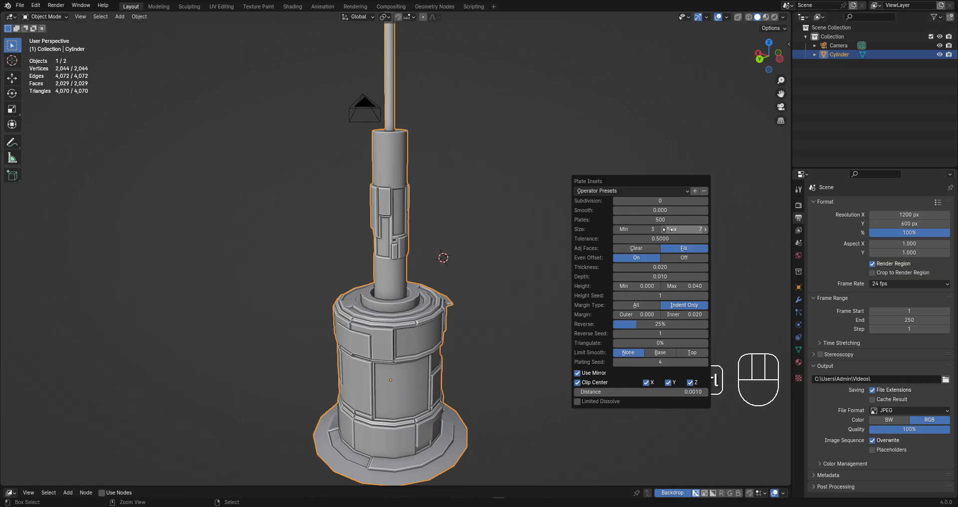
ctrl+scroll(648, 363, up, 3)
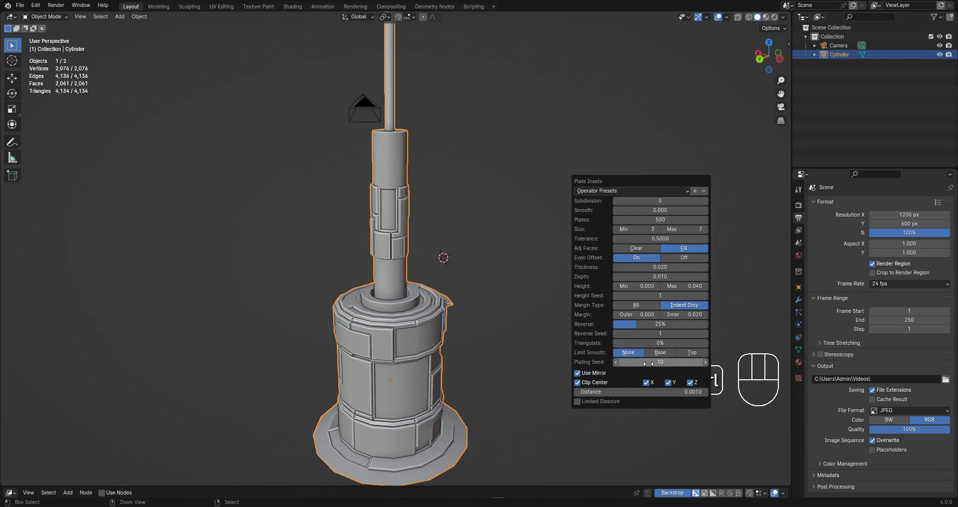
Reopen the Plate Insets settings and set the Plating Seed to 16.
scroll(425, 263, down, 2)
middle_drag(452, 283, 471, 293)
scroll(470, 293, up, 2)
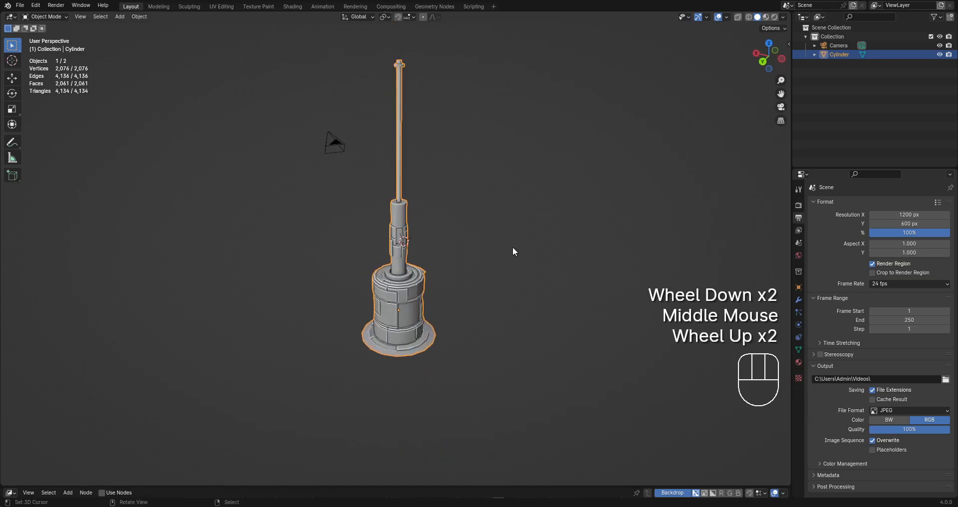
click(605, 183)
middle_drag(550, 286, 556, 268)
key(F9)
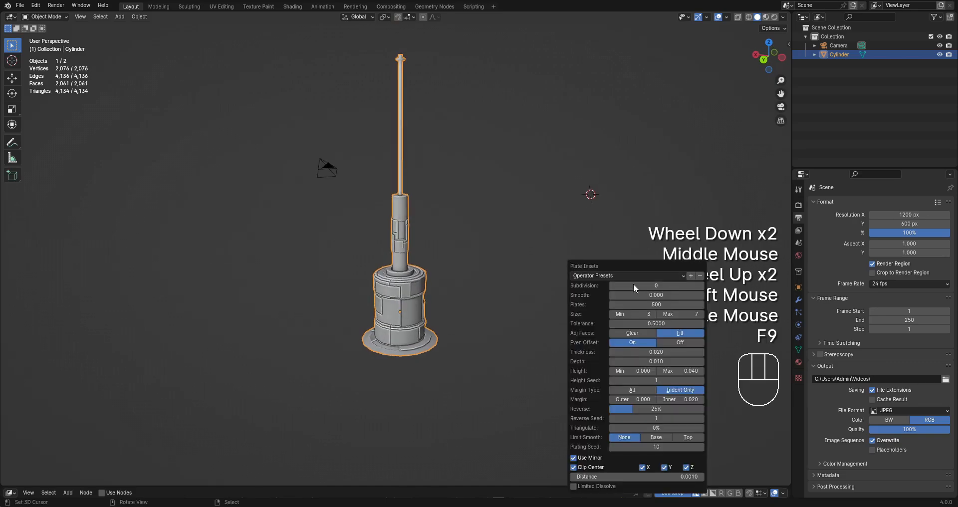
ctrl+scroll(661, 443, up, 3)
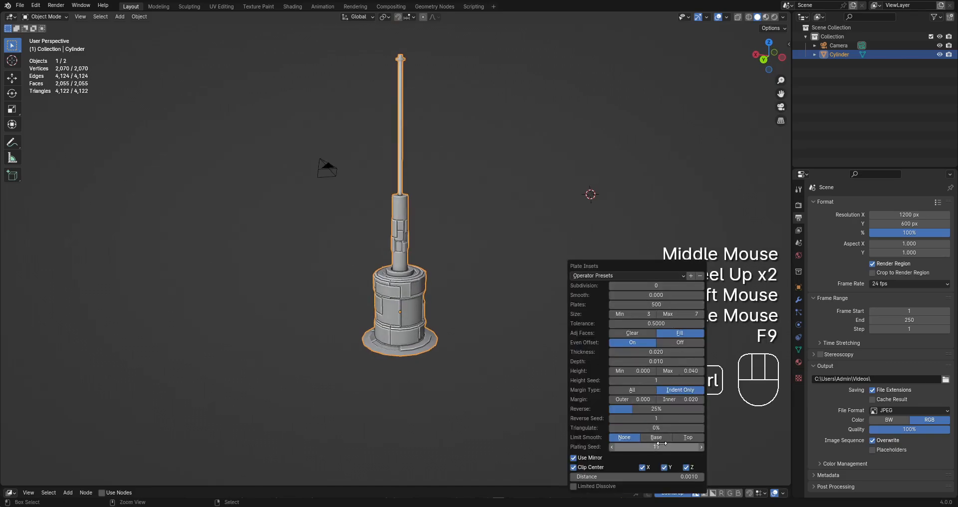
ctrl+scroll(661, 443, up, 3)
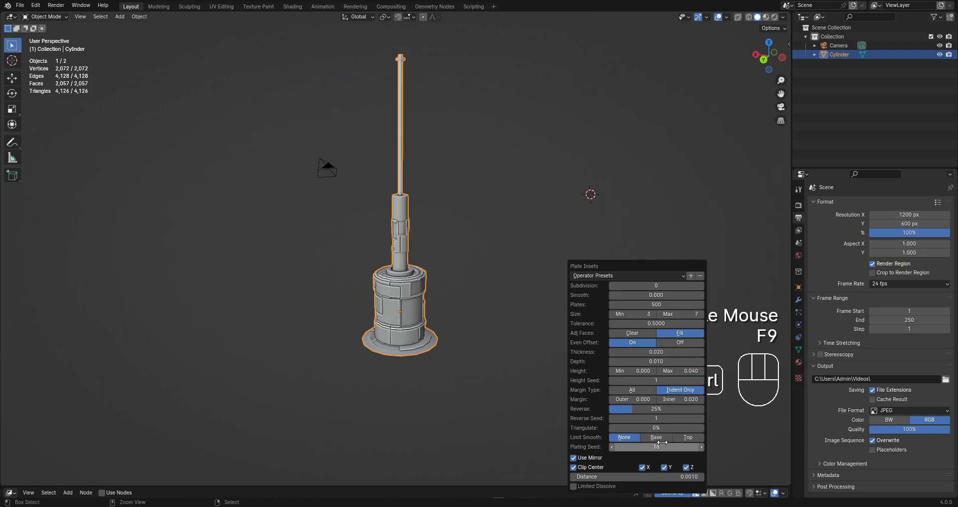
ctrl+scroll(661, 442, up, 2)
Set the plate Size of the shaft's insets to Min 4 and Max 11.
middle_drag(433, 352, 312, 290)
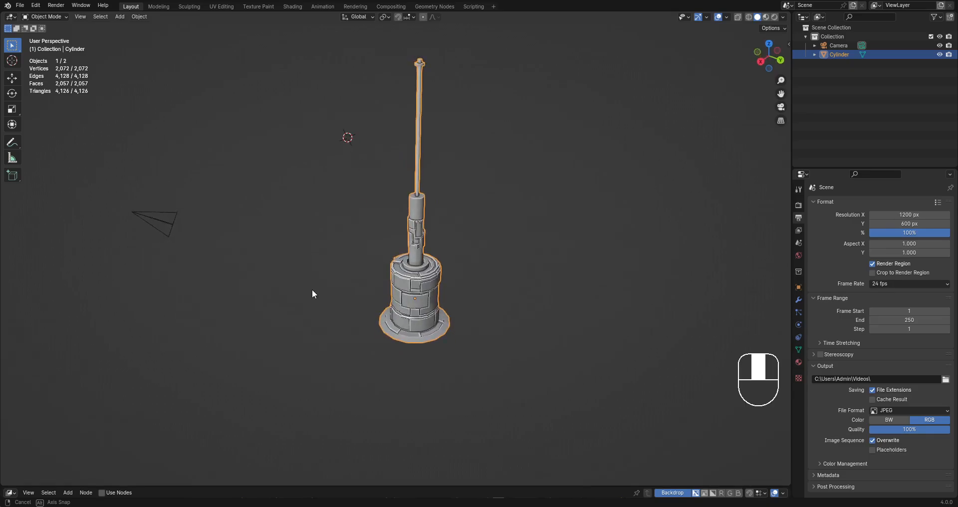
scroll(450, 274, down, 1)
shift+middle_drag(477, 271, 468, 269)
scroll(501, 280, up, 2)
key(F9)
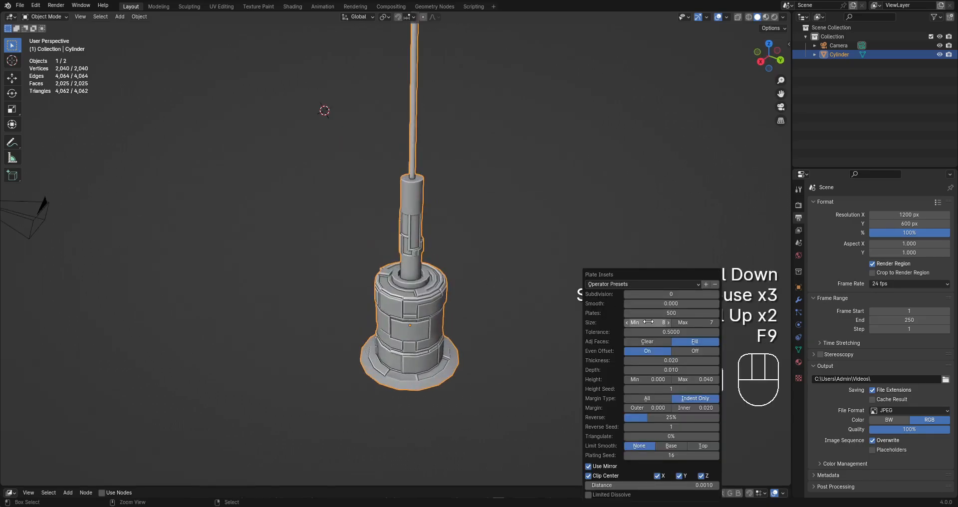
ctrl+scroll(648, 322, down, 1)
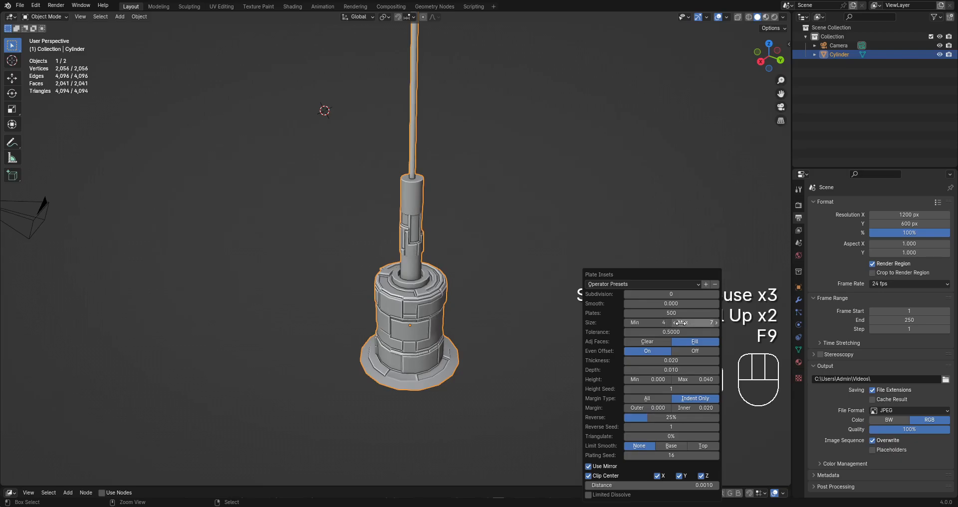
ctrl+scroll(680, 323, up, 4)
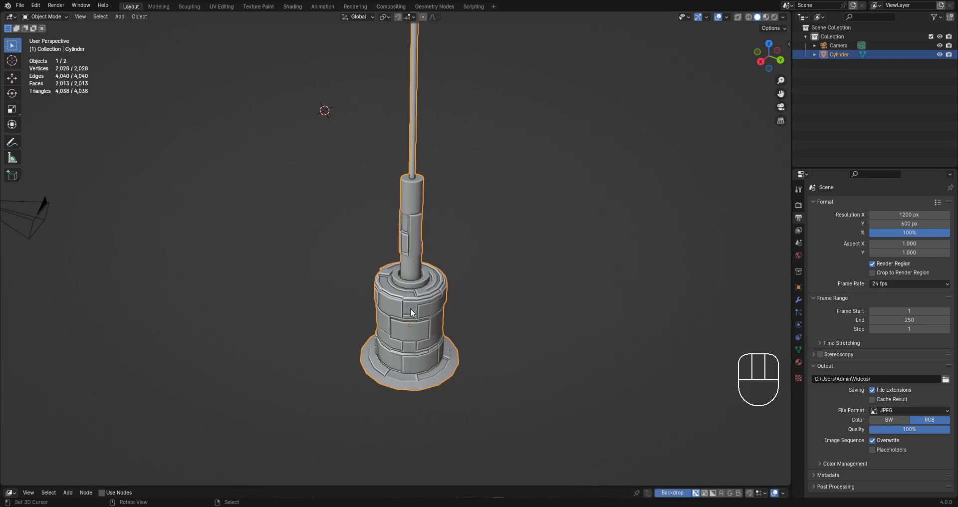
Raise the Plating Seed to generate a different panel layout on the shaft.
middle_drag(410, 309, 633, 303)
scroll(634, 296, down, 1)
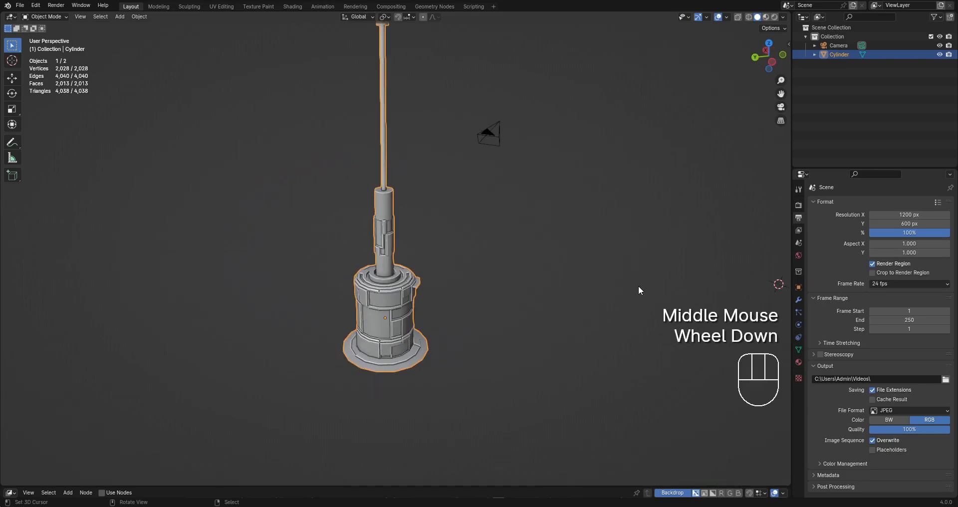
scroll(637, 289, down, 1)
middle_drag(497, 280, 518, 278)
scroll(519, 278, up, 1)
key(F9)
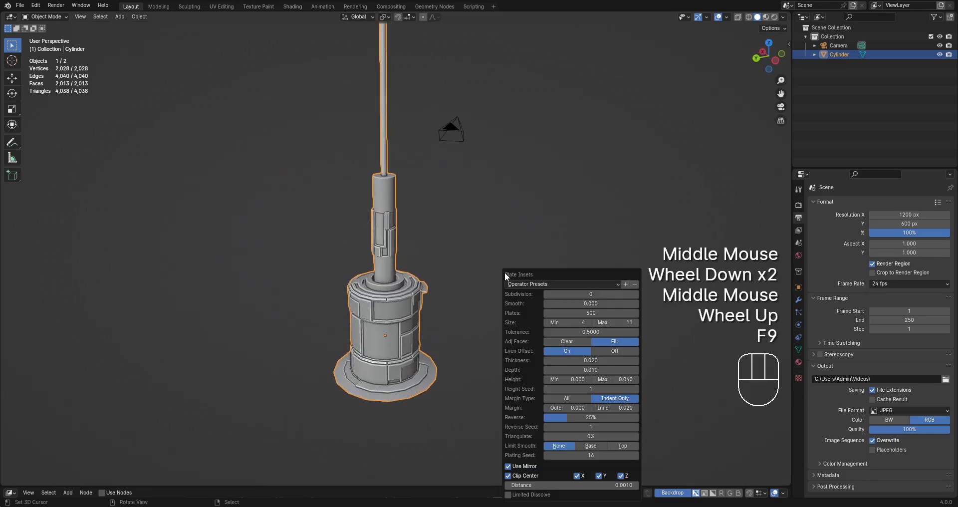
ctrl+scroll(586, 454, up, 1)
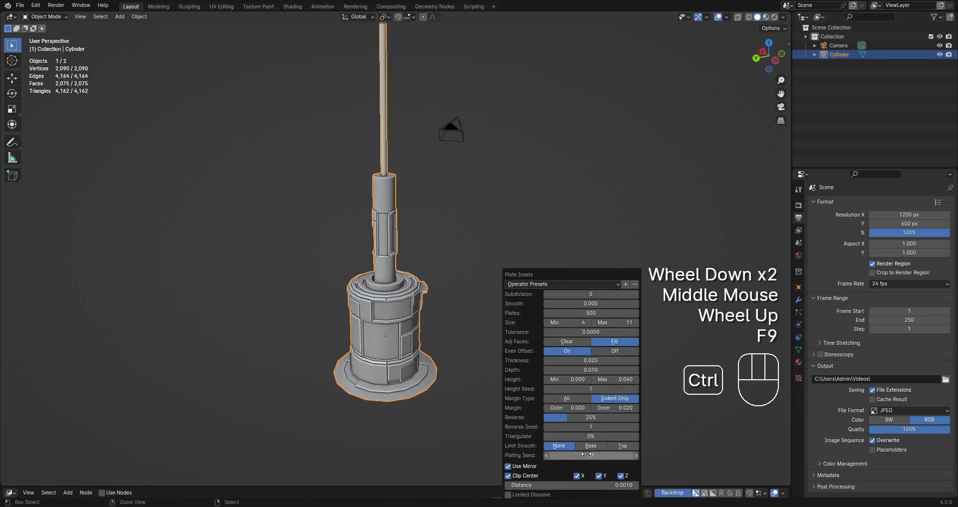
Enter Edit Mode on the plated cylinder, clear the face selection and use edge select mode.
middle_drag(367, 327, 556, 300)
scroll(501, 282, down, 1)
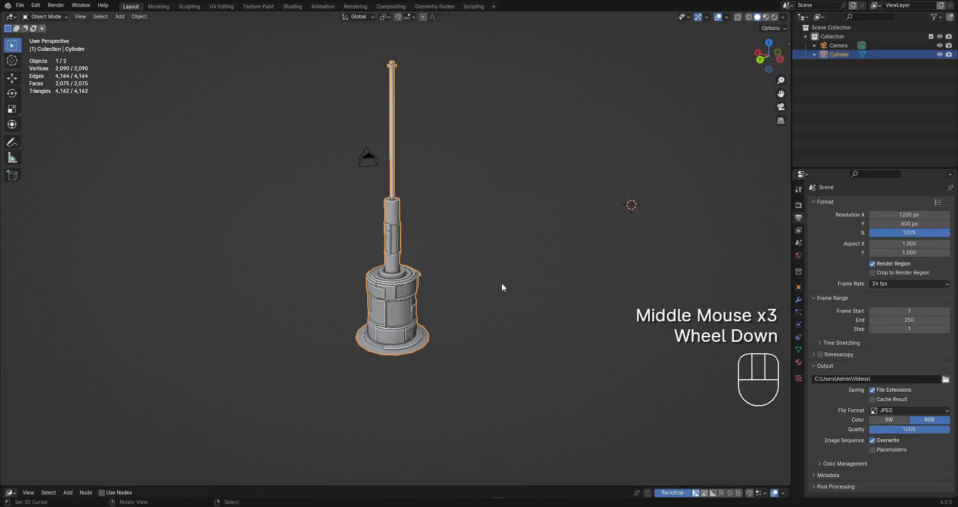
middle_drag(501, 283, 482, 258)
scroll(462, 255, up, 3)
right_click(384, 220)
key(Tab)
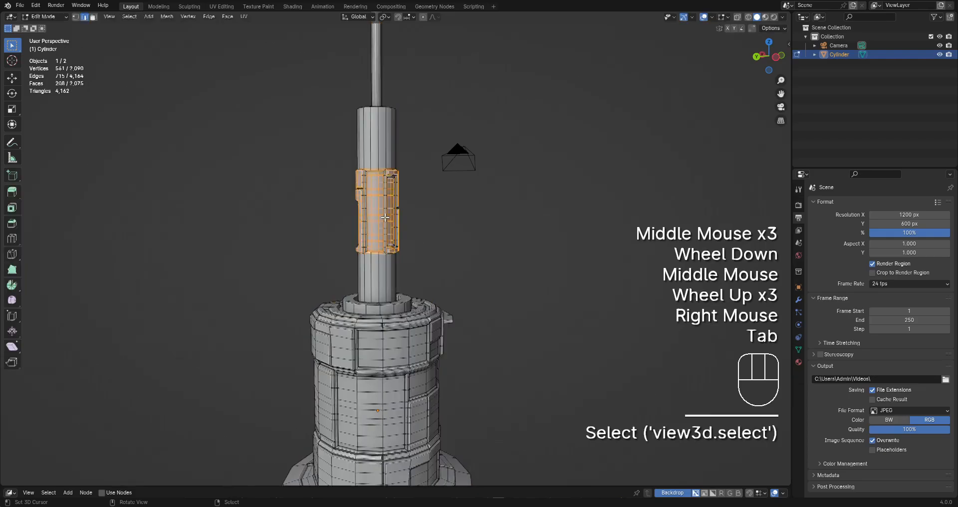
scroll(429, 220, up, 2)
key(alt+a)
middle_drag(439, 215, 289, 253)
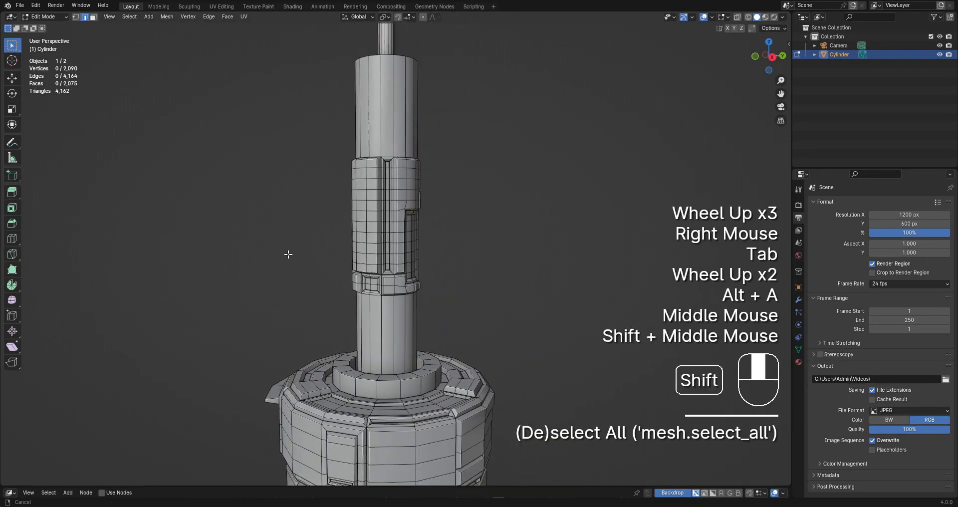
middle_drag(466, 225, 456, 205)
key(2)
Dissolve four adjacent horizontal edge loops running around the shaft's panelled band through its long recessed panel.
scroll(408, 253, up, 2)
scroll(465, 260, up, 1)
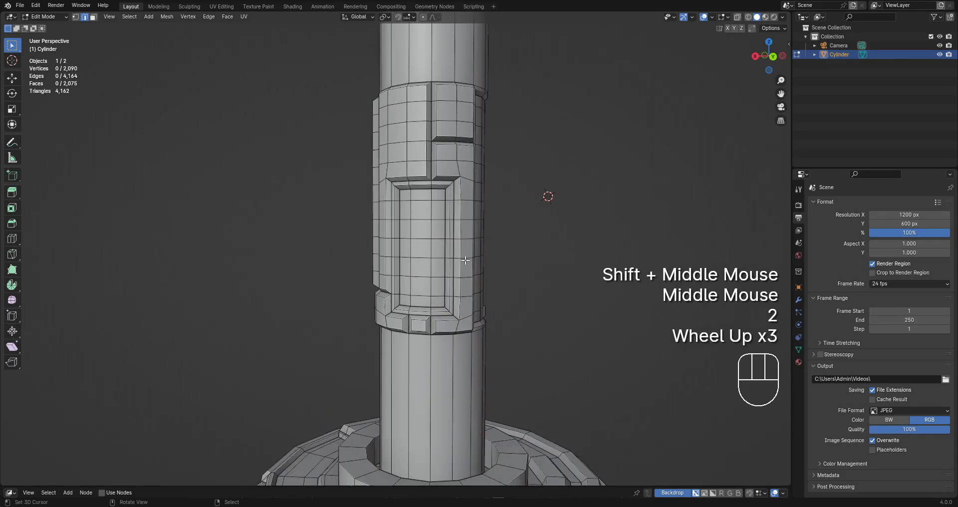
shift+scroll(444, 240, down, 1)
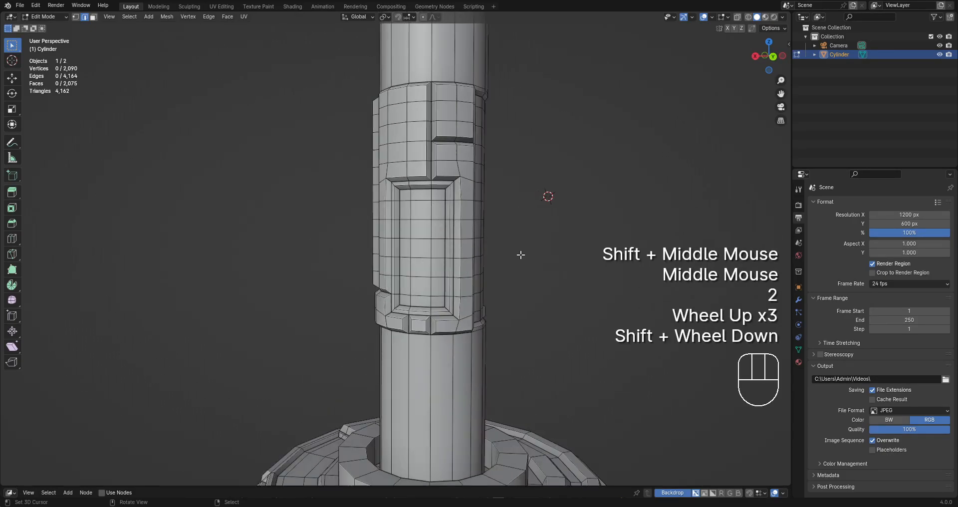
middle_drag(520, 254, 495, 244)
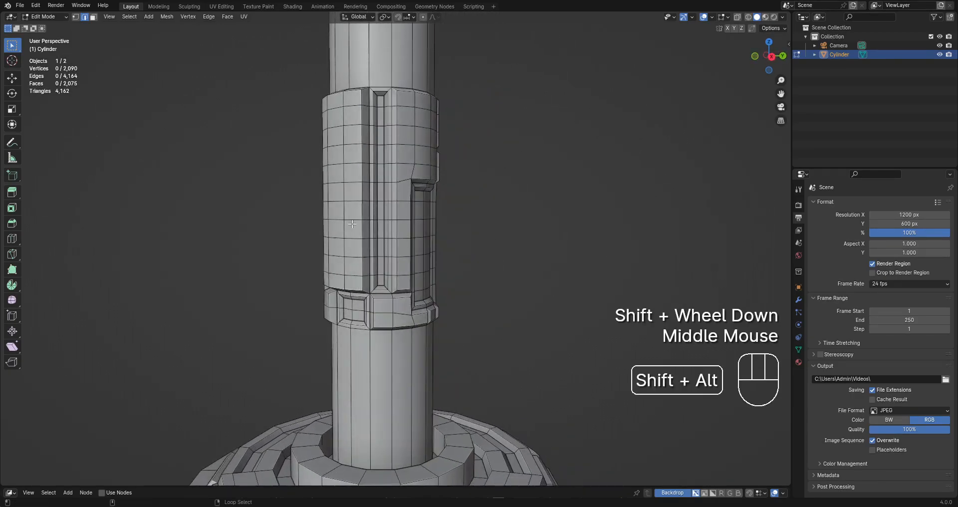
alt+shift+right_click(337, 221)
middle_drag(405, 259, 529, 252)
key(shift+z)
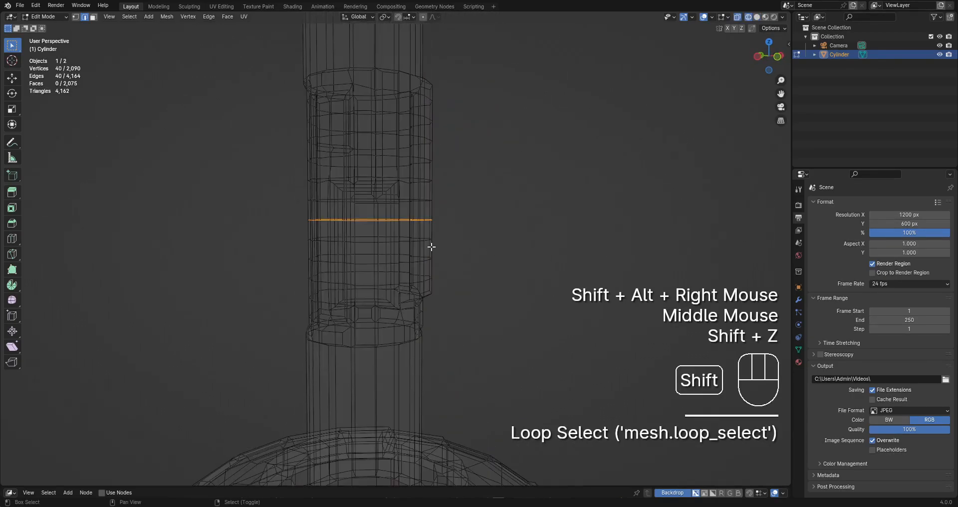
key(shift+z)
middle_drag(431, 247, 456, 248)
alt+shift+right_click(375, 245)
alt+shift+right_click(379, 264)
alt+shift+right_click(409, 276)
key(shift+z)
scroll(434, 191, down, 2)
key(shift+z)
scroll(434, 191, up, 1)
key(ctrl+x)
key(ctrl+z)
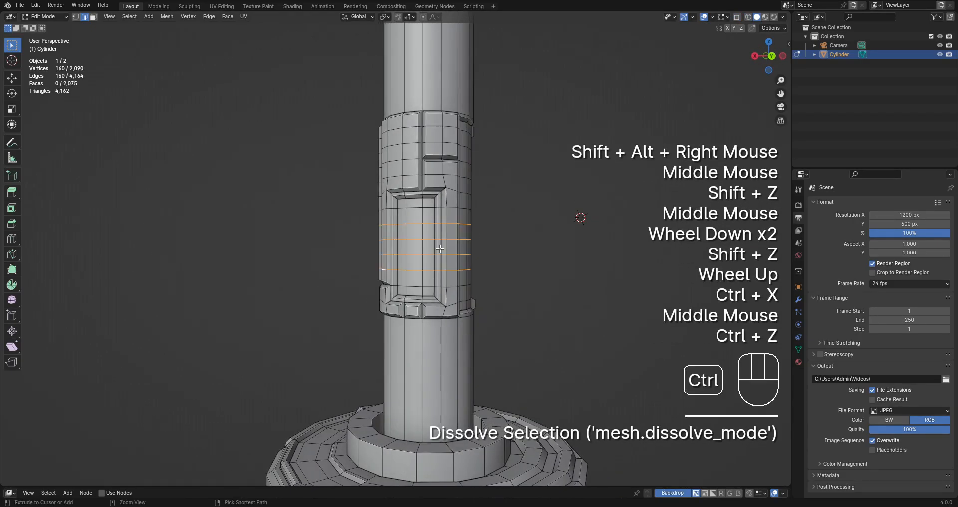
key(ctrl+x)
Try to dissolve the horizontal edge loop level with the short groove in the upper part of the panelled band.
scroll(489, 277, up, 2)
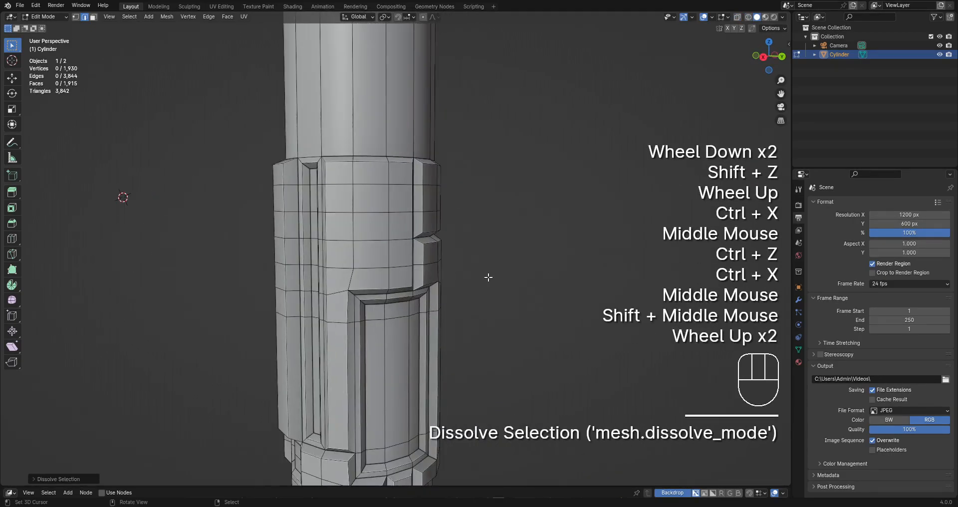
scroll(439, 247, up, 1)
key(2)
middle_drag(488, 277, 434, 249)
alt+shift+right_click(440, 246)
key(ctrl+x)
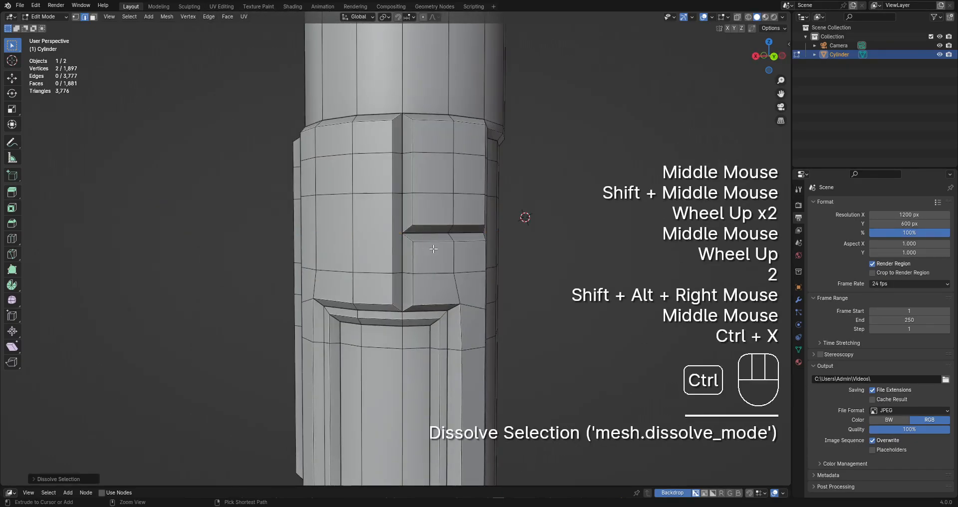
key(ctrl+z)
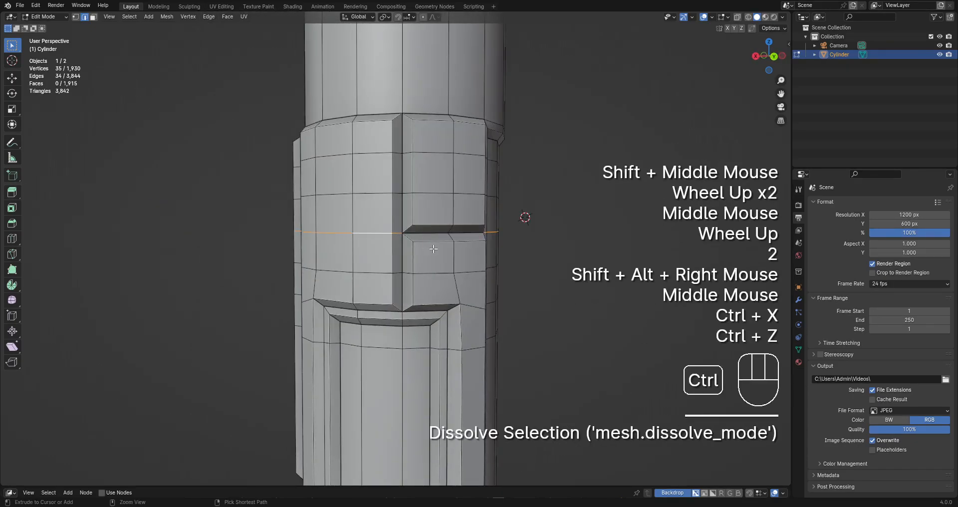
Try to dissolve the groove-level horizontal edge loop together with the two missing edges inside the short groove.
shift+right_click(428, 232)
shift+right_click(469, 233)
key(ctrl+x)
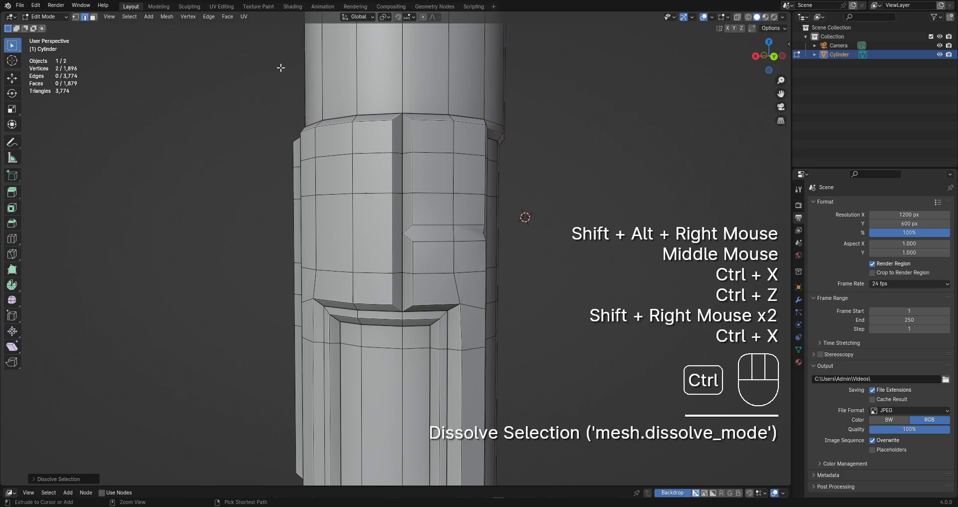
key(ctrl+z)
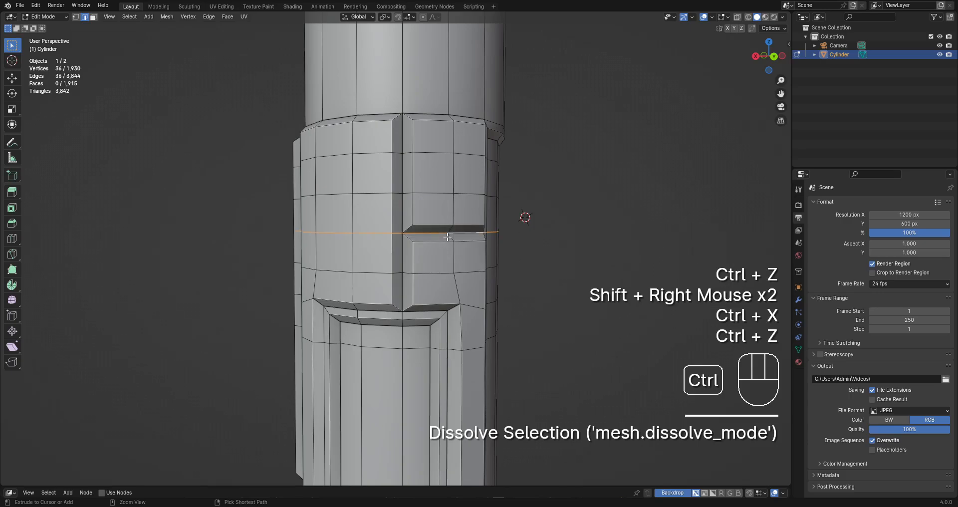
key(alt+a)
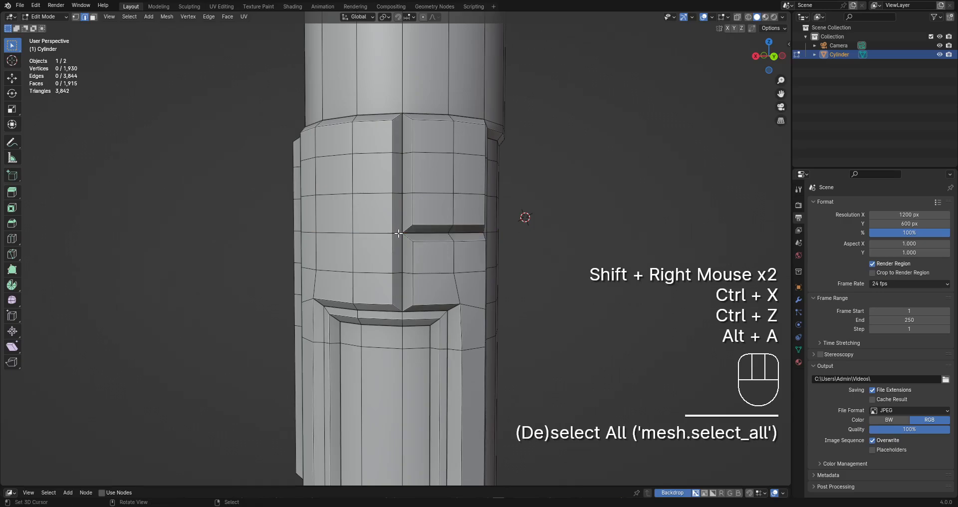
Clear the selection and try to dissolve only the edge loop that runs along the short groove's floor.
right_click(398, 233)
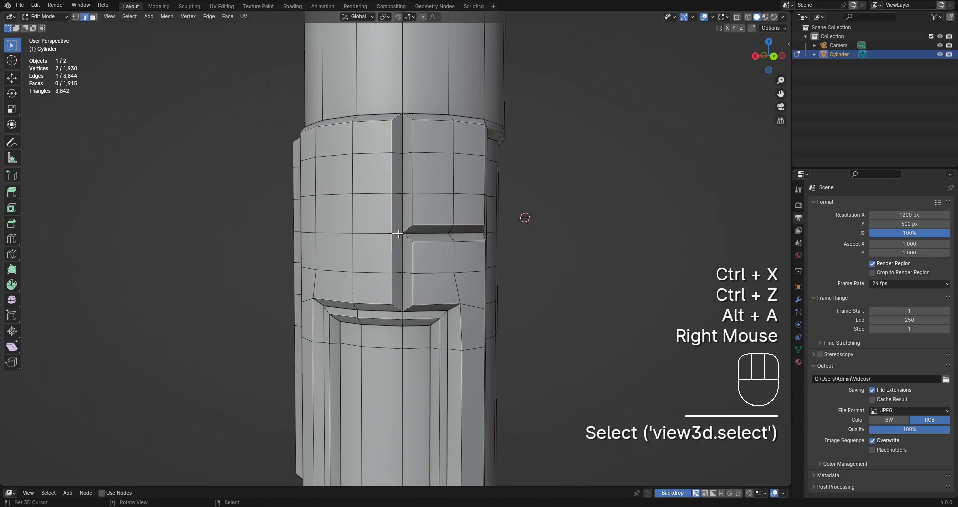
key(alt+a)
alt+shift+right_click(429, 233)
key(ctrl+x)
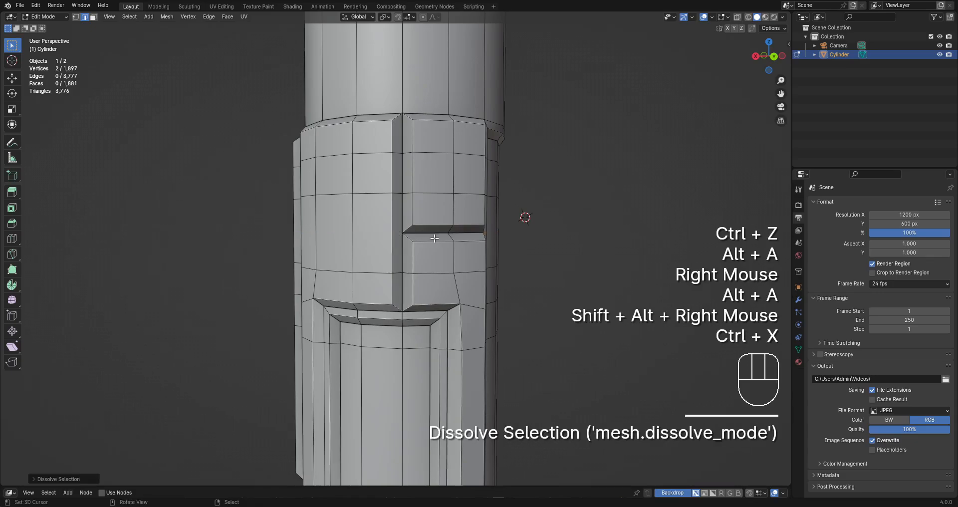
scroll(435, 238, up, 2)
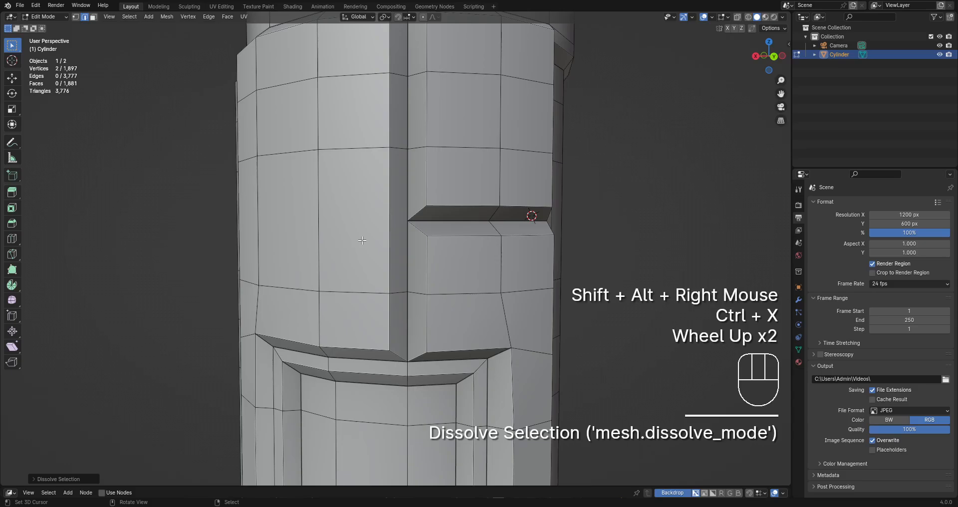
key(ctrl+z)
key(alt+a)
scroll(438, 283, down, 1)
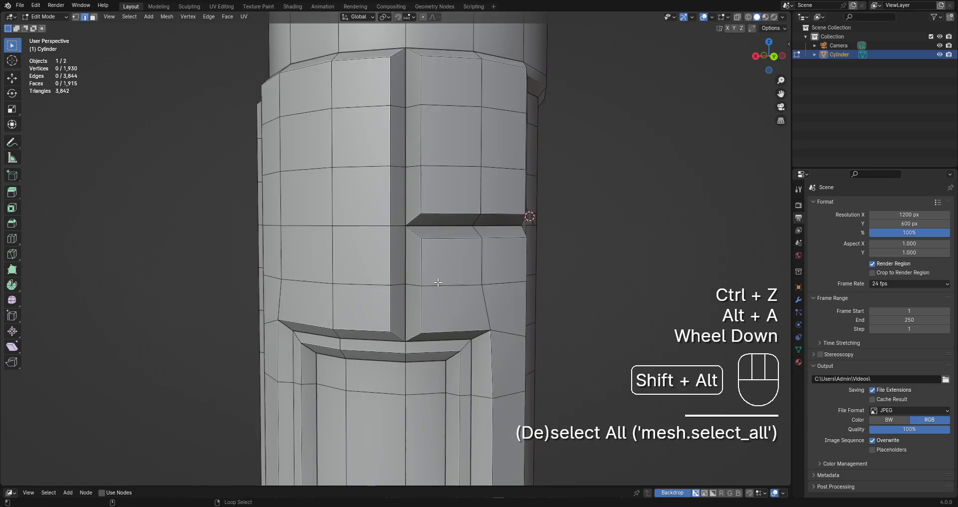
Dissolve the horizontal edge loop just below the short groove on the shaft's panelled band and return to Object Mode.
alt+shift+right_click(437, 281)
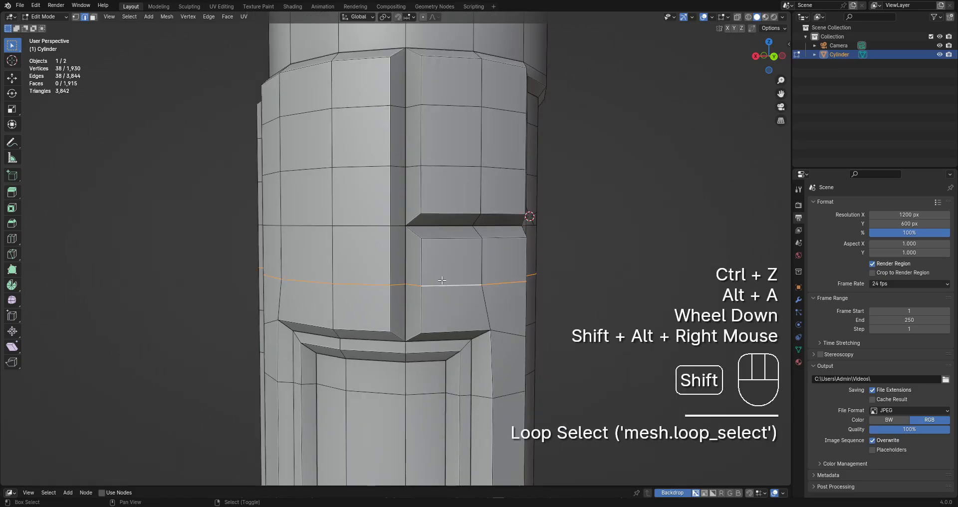
scroll(439, 280, down, 2)
key(shift+z)
middle_drag(524, 241, 280, 261)
key(shift+z)
key(ctrl+x)
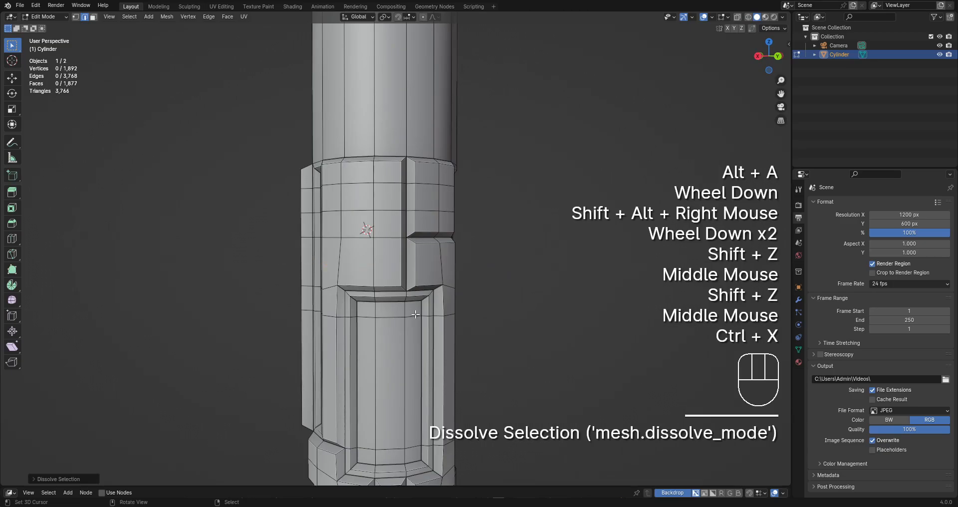
key(ctrl+z)
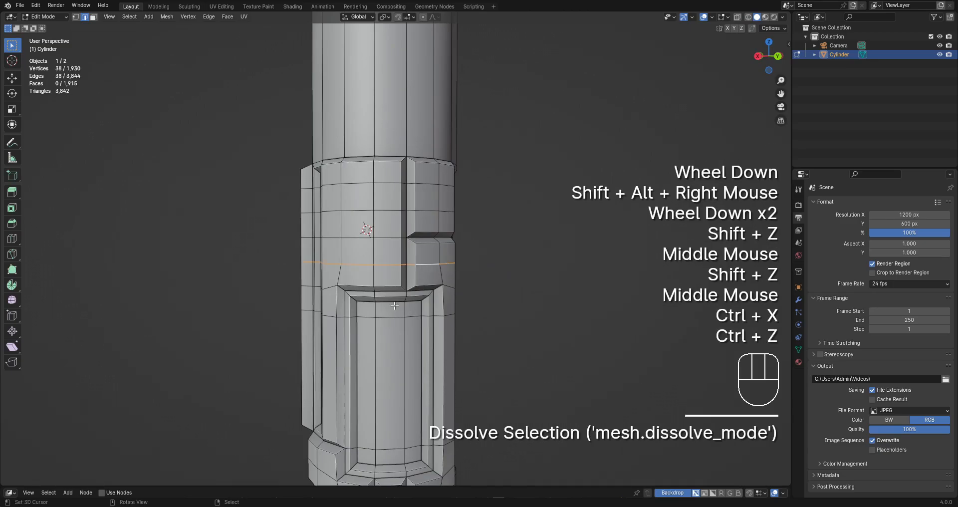
middle_drag(415, 315, 428, 263)
key(ctrl+x)
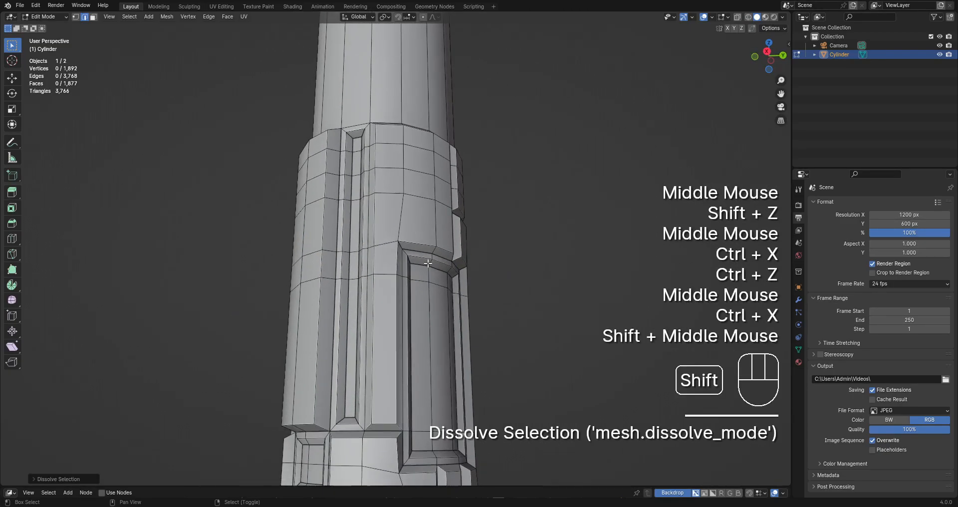
key(shift+z)
key(shift+z)
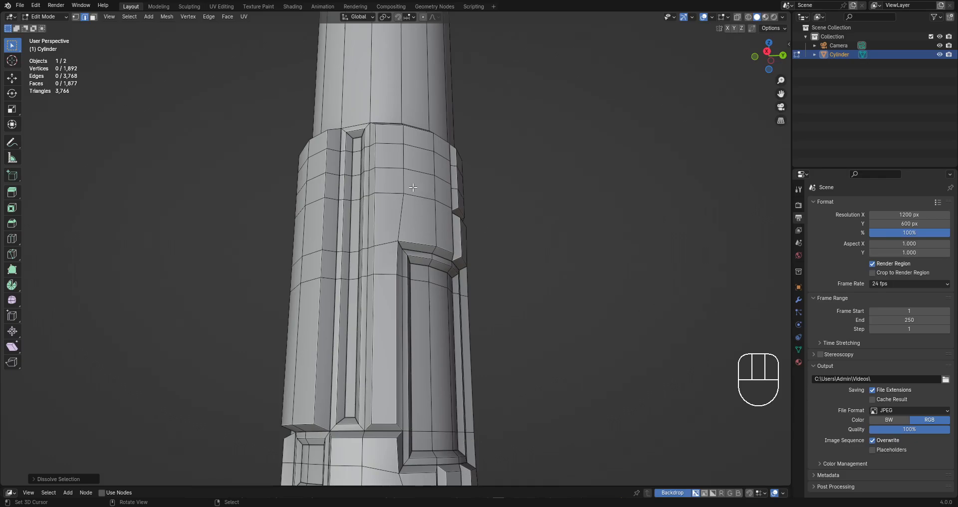
key(Tab)
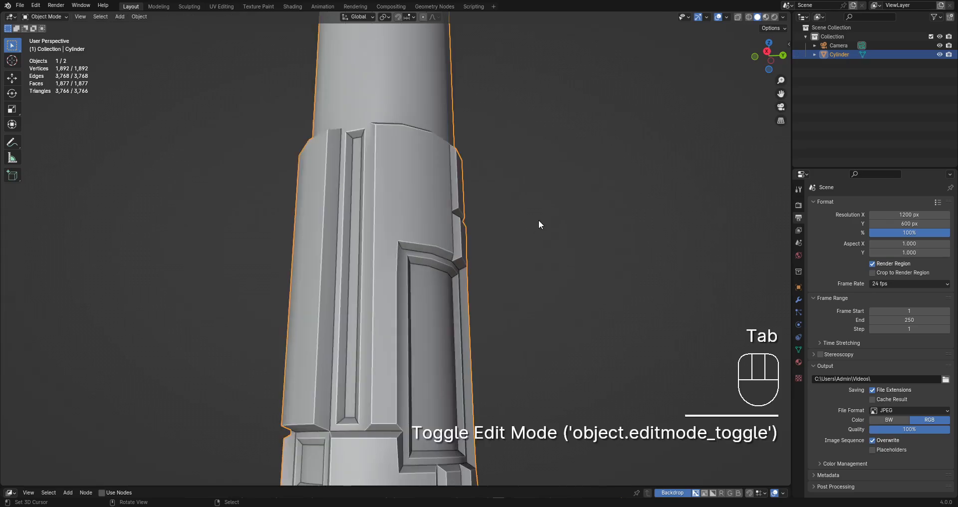
middle_drag(539, 223, 462, 244)
scroll(490, 238, down, 1)
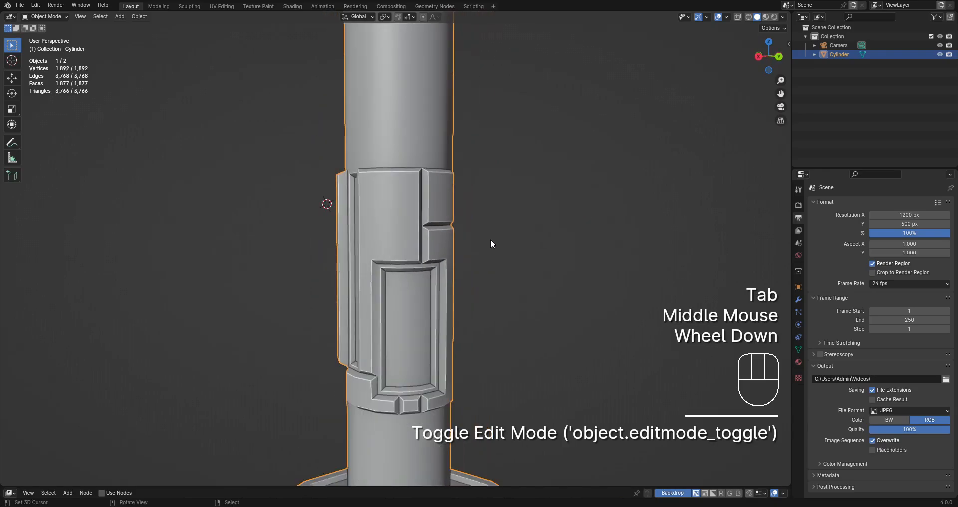
Enter Edit Mode and dissolve the horizontal edge loop just above the short groove on the panelled band.
key(Tab)
scroll(482, 200, up, 2)
key(alt+a)
scroll(481, 186, down, 1)
mouse_move(481, 185)
middle_down()
mouse_move(470, 209)
mouse_move(489, 205)
mouse_move(417, 276)
mouse_move(579, 262)
middle_up()
alt+shift+right_click(472, 189)
key(shift+z)
key(shift+z)
key(ctrl+x)
scroll(490, 205, down, 2)
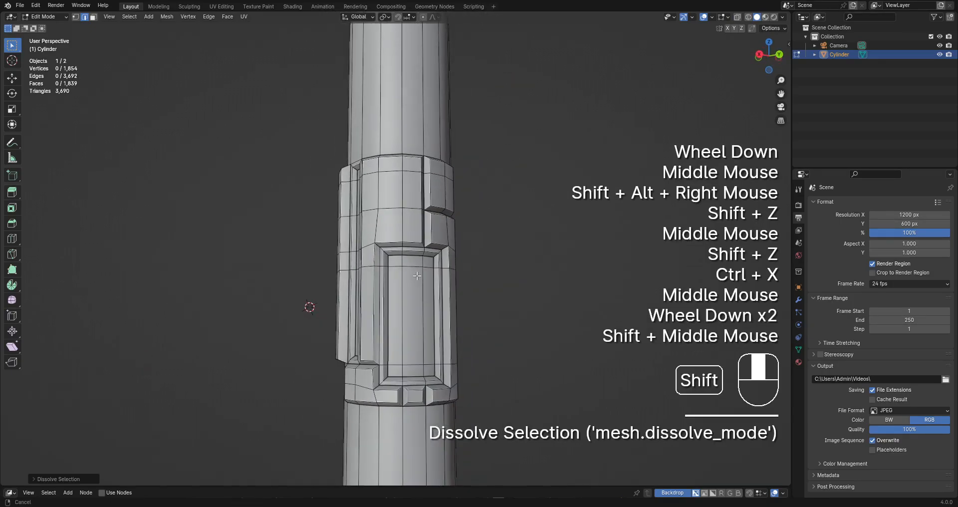
Check in wireframe where the edge loop across the upper end of the shaft's long recessed panel runs, and clear the selection.
alt+shift+right_click(417, 276)
key(shift+z)
key(shift+z)
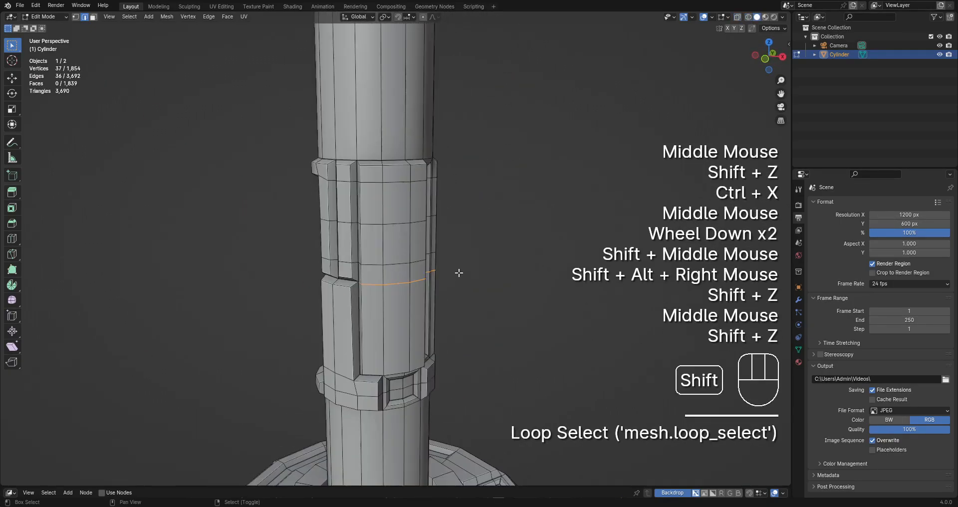
mouse_move(456, 274)
shift+middle_down()
mouse_move(427, 269)
mouse_move(524, 301)
mouse_move(424, 274)
shift+middle_up()
key(alt+a)
scroll(457, 272, down, 2)
scroll(427, 269, up, 2)
scroll(524, 301, down, 2)
middle_drag(425, 274, 531, 259)
scroll(468, 220, down, 1)
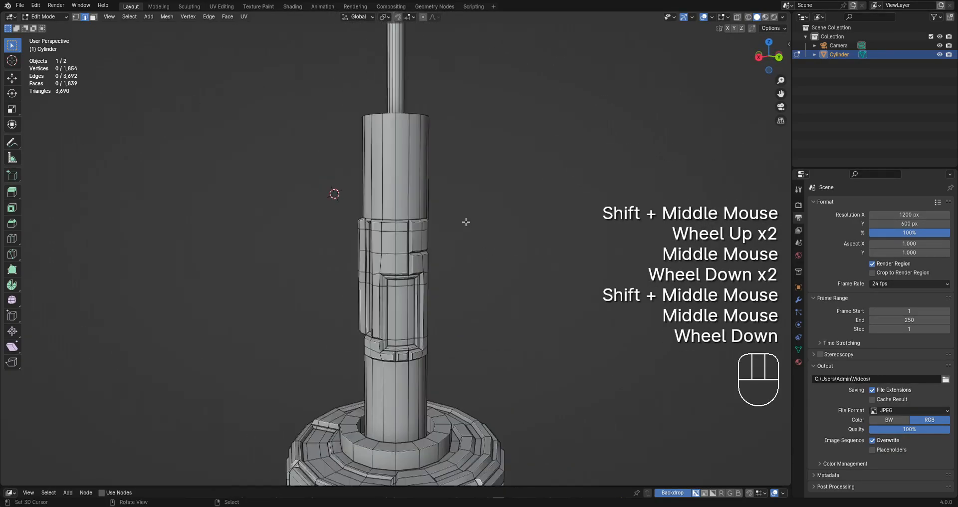
Check in wireframe how the horizontal edge loops in the base's middle section run, and clear the selection.
middle_drag(468, 220, 423, 199)
scroll(461, 205, down, 1)
scroll(429, 210, up, 2)
key(shift+z)
key(shift+z)
alt+shift+right_click(312, 223)
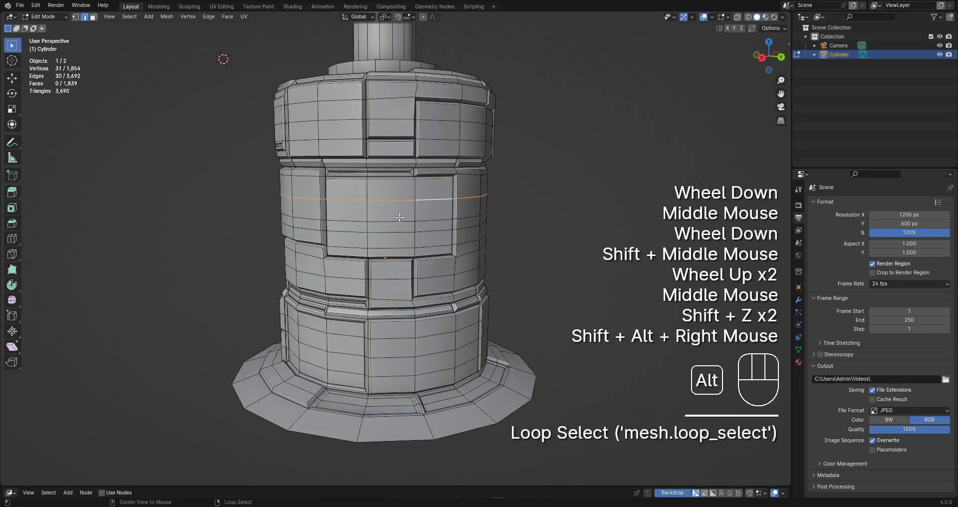
key(alt+a)
alt+shift+right_click(311, 223)
key(shift+z)
middle_drag(312, 223, 587, 265)
key(shift+z)
key(alt+a)
Dissolve the closed horizontal edge loop in the lower part of the base's middle section.
alt+shift+right_click(422, 242)
scroll(364, 267, down, 1)
scroll(364, 267, down, 1)
scroll(587, 265, up, 2)
key(shift+z)
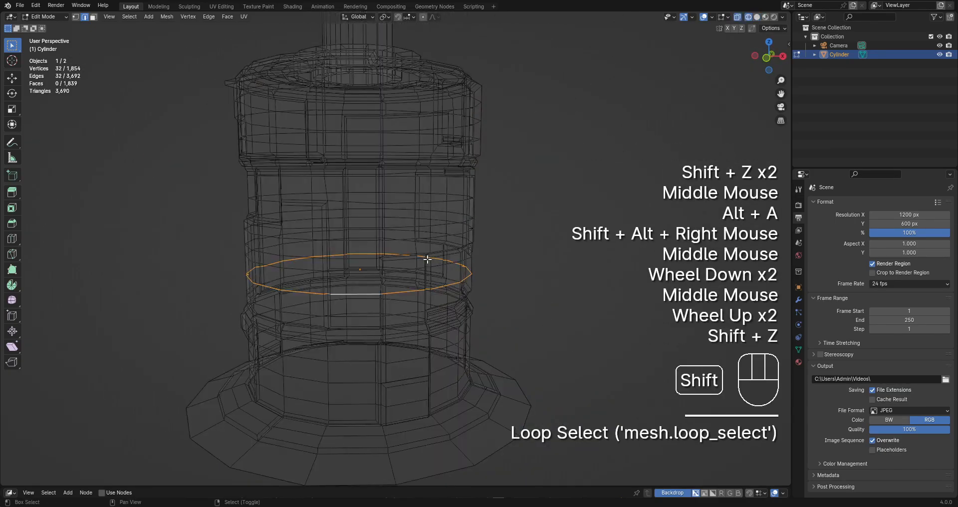
key(shift+z)
key(ctrl+x)
scroll(548, 267, down, 2)
scroll(428, 316, up, 2)
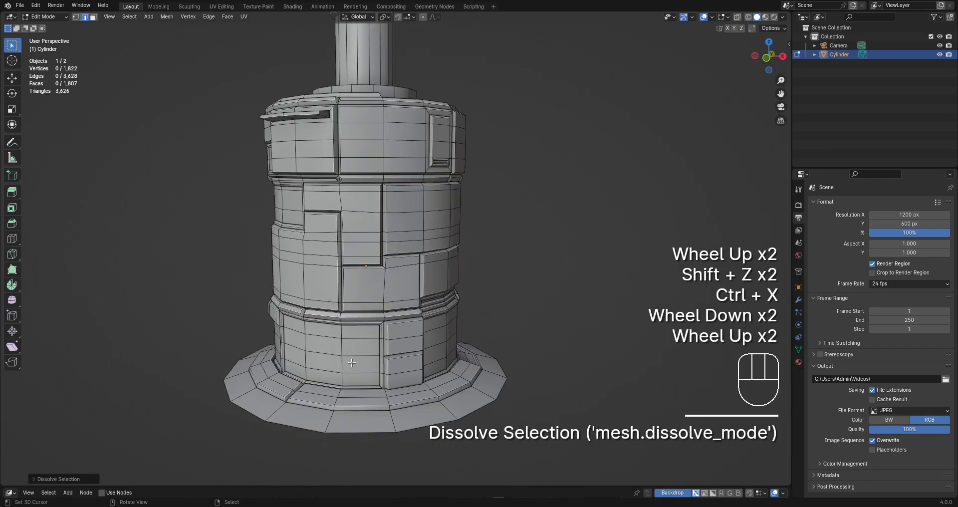
Check in wireframe the path of an edge loop in the base's lowest panelled section, and clear the selection.
alt+shift+right_click(366, 337)
key(shift+z)
middle_drag(366, 335, 406, 398)
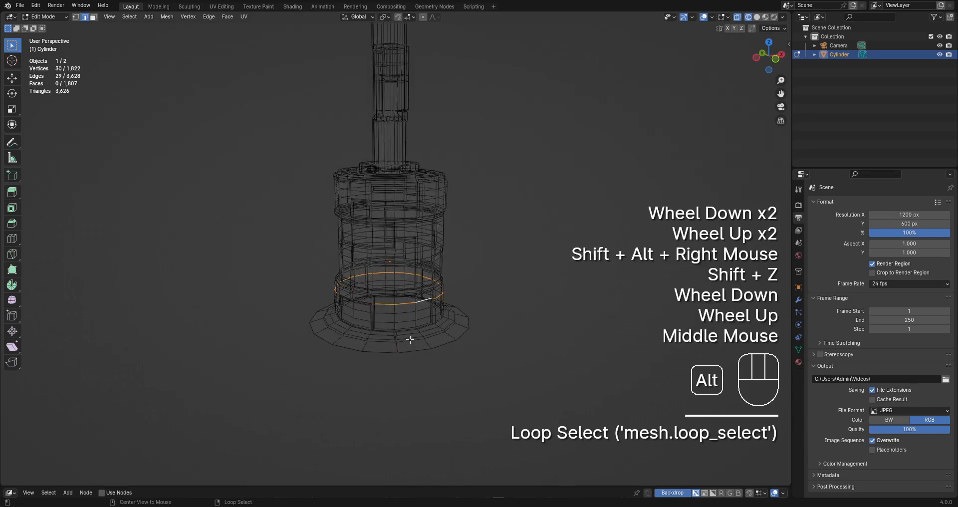
key(alt+a)
key(shift+z)
Return to Object Mode and save the file.
scroll(434, 280, down, 1)
key(Tab)
mouse_move(434, 280)
shift+middle_down()
mouse_move(423, 201)
mouse_move(429, 276)
shift+middle_up()
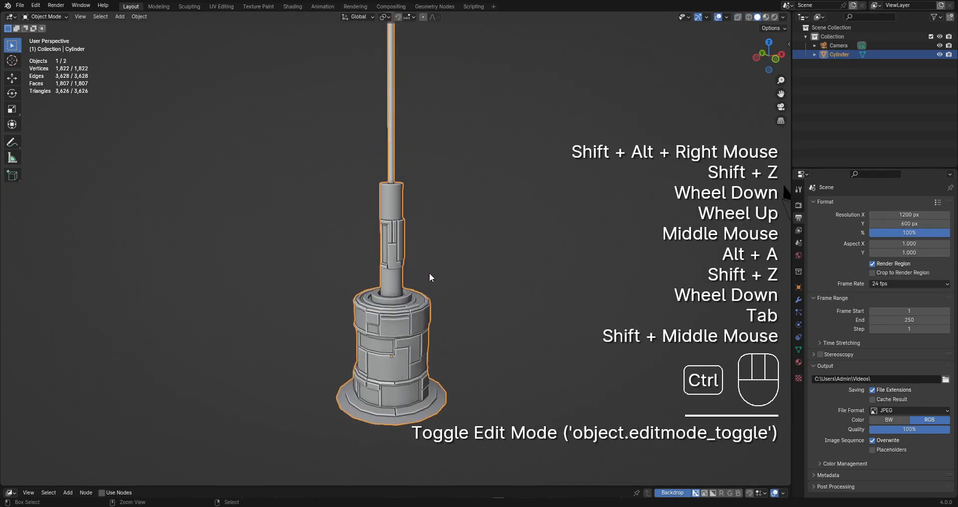
key(ctrl+s)
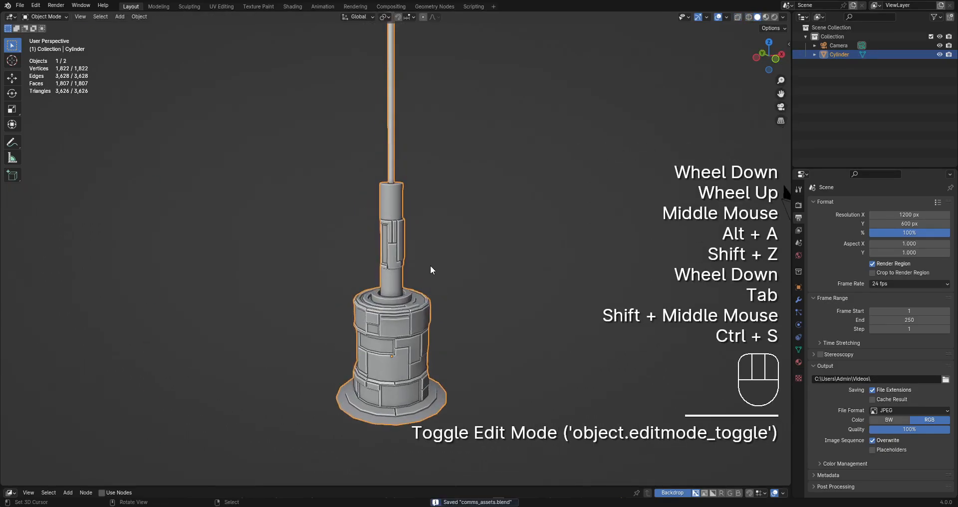
Add a loop cut around the plain upper section of the shaft and bevel it into a wide band.
scroll(431, 266, up, 3)
middle_drag(430, 266, 463, 271)
right_click(463, 271)
key(Tab)
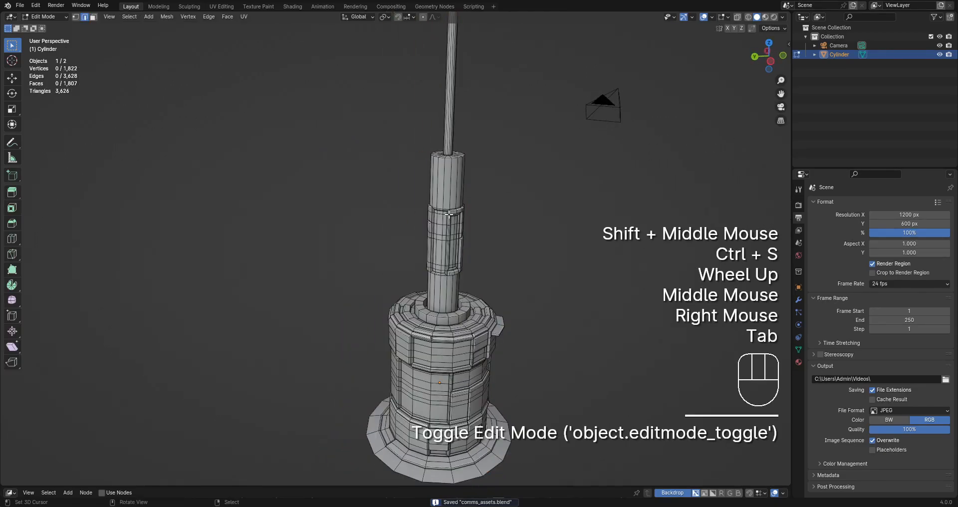
shift+middle_drag(463, 215, 439, 242)
key(alt+a)
key(ctrl+r)
click(464, 228)
key(ctrl+b)
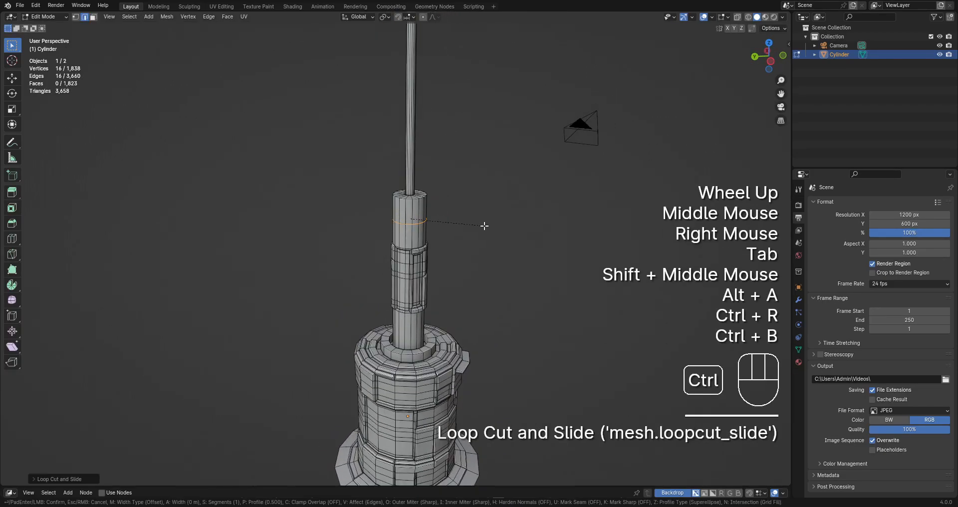
click(505, 216)
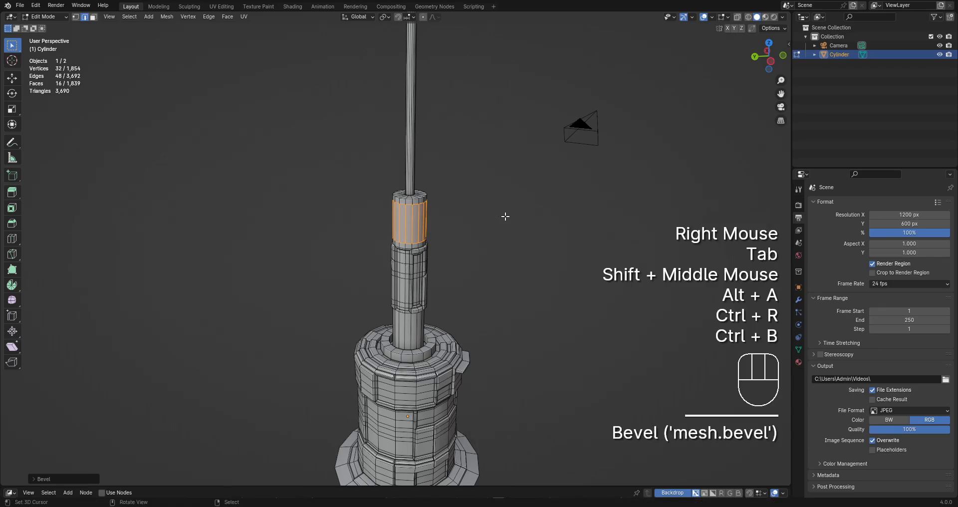
Inset the band's faces slightly, fatten them outward into a raised collar, and return to Object Mode.
key(i)
click(502, 217)
key(alt+s)
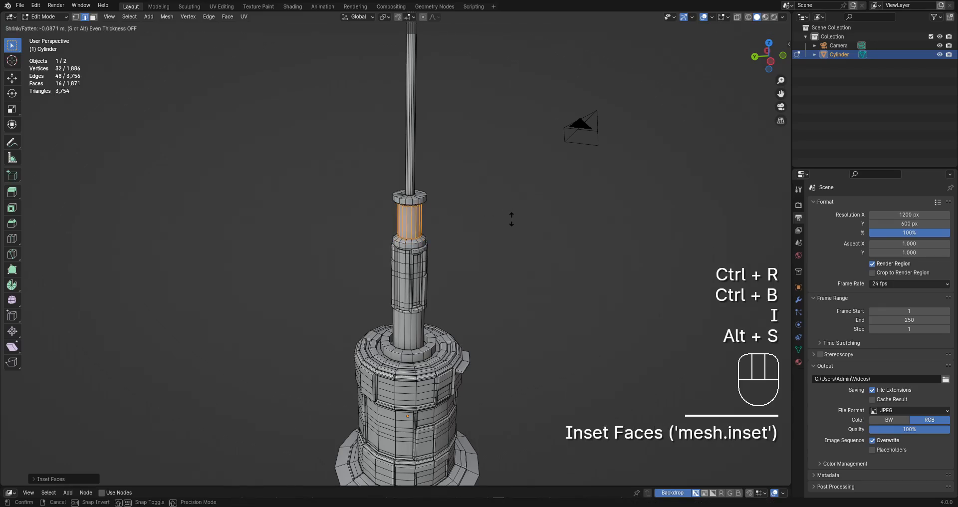
key(Tab)
scroll(487, 228, down, 2)
middle_drag(487, 228, 427, 272)
scroll(448, 293, down, 1)
scroll(428, 272, up, 1)
Create a narrow band around the lower shaft just above the base using a loop cut, bevel and face inset.
key(Tab)
alt+scroll(428, 272, up, 1)
key(alt+a)
alt+scroll(427, 272, up, 1)
scroll(427, 272, up, 2)
key(ctrl+r)
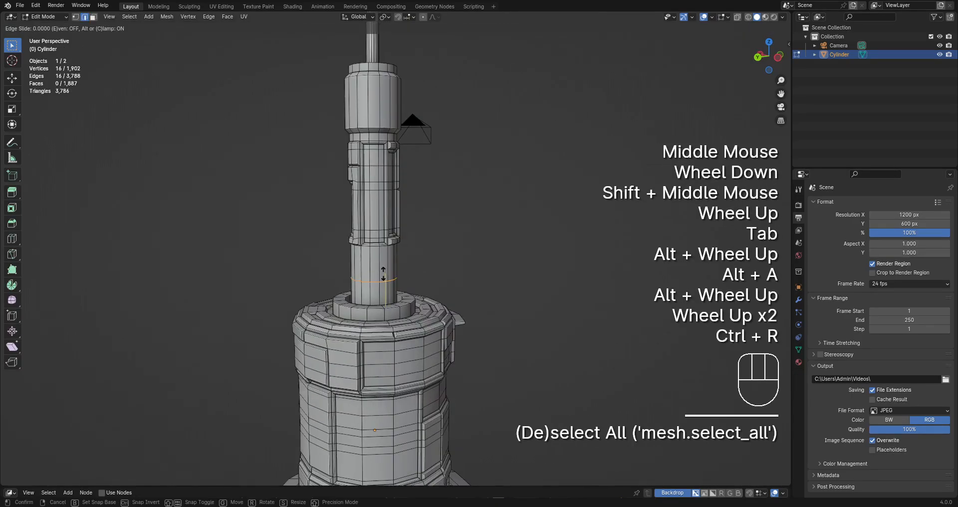
click(374, 281)
key(ctrl+b)
key(i)
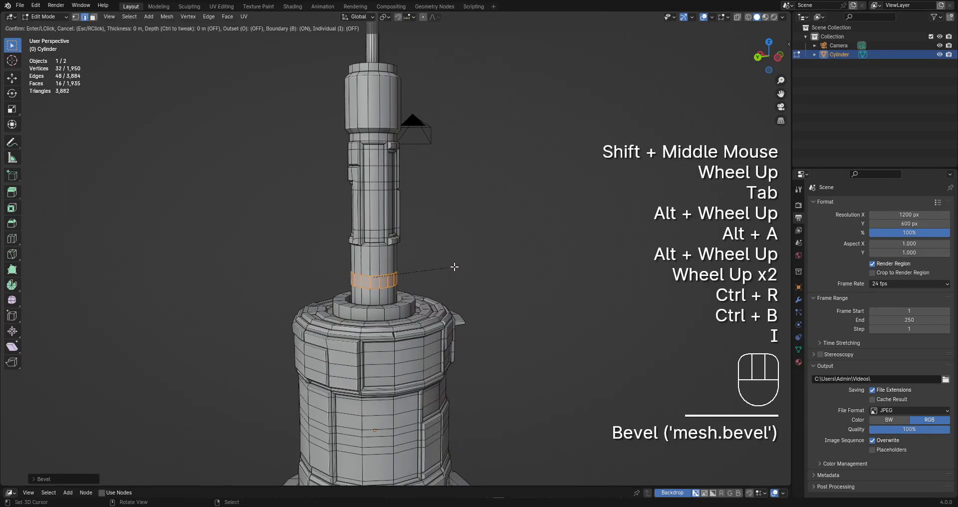
key(Tab)
scroll(434, 149, down, 3)
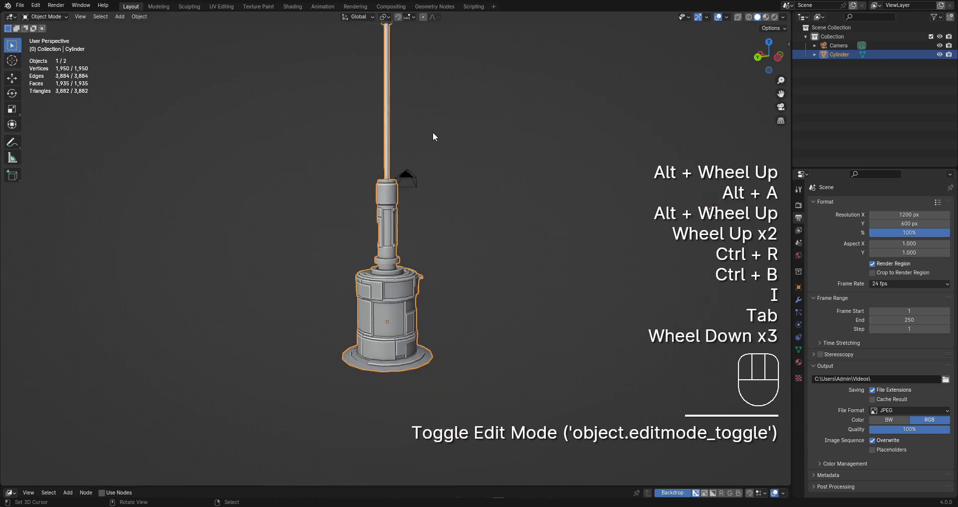
Deselect the finished model, inspect it from a distance and up close, and save the file.
scroll(432, 131, down, 1)
middle_drag(432, 132, 297, 231)
key(alt+a)
scroll(444, 210, up, 3)
scroll(420, 190, up, 1)
scroll(421, 190, down, 1)
scroll(420, 190, down, 1)
scroll(413, 194, down, 1)
key(ctrl+s)
Place the 3D cursor in the empty space beside the antenna model and add a cube there.
scroll(412, 198, down, 2)
scroll(298, 231, up, 1)
click(278, 229)
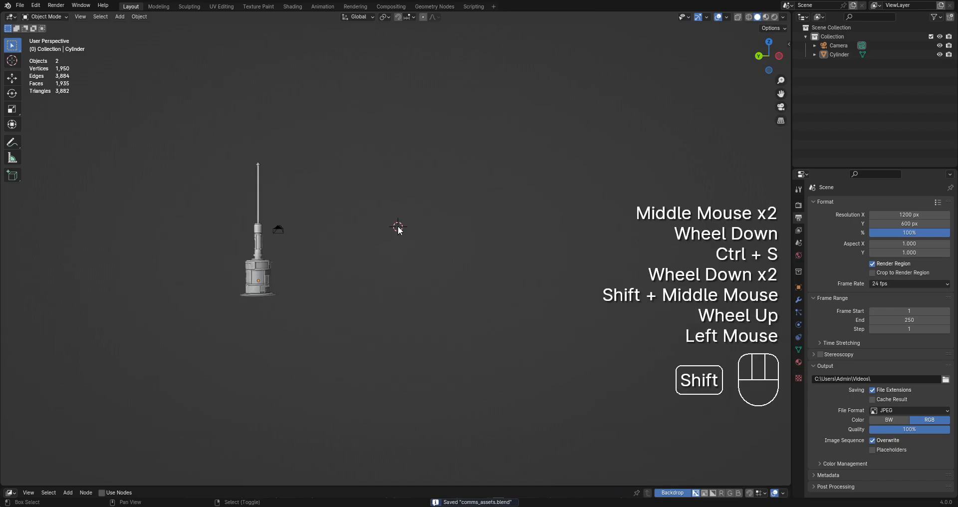
key(shift+a)
mouse_move(397, 225)
click(437, 246)
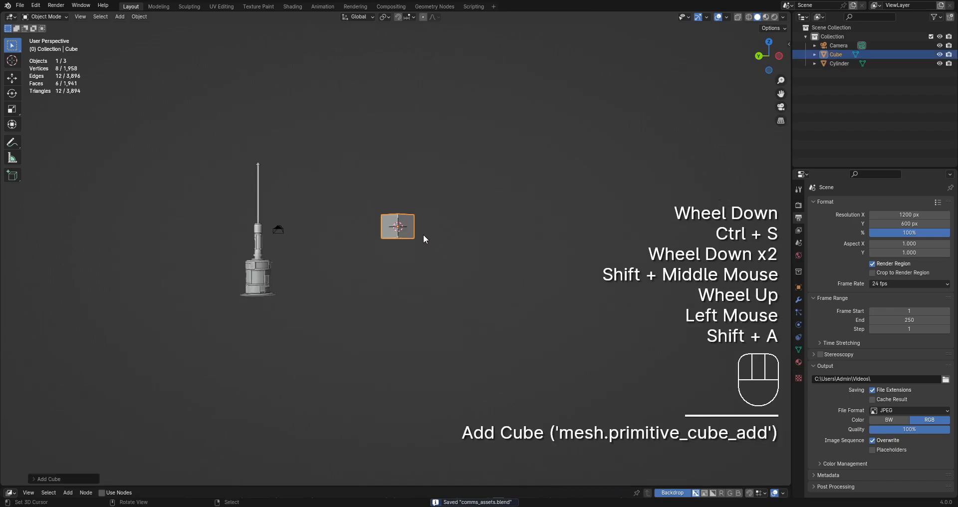
Scale the new cube up until it is much larger than the antenna's base.
scroll(423, 234, up, 1)
key(s)
middle_drag(524, 241, 697, 159)
scroll(389, 274, down, 1)
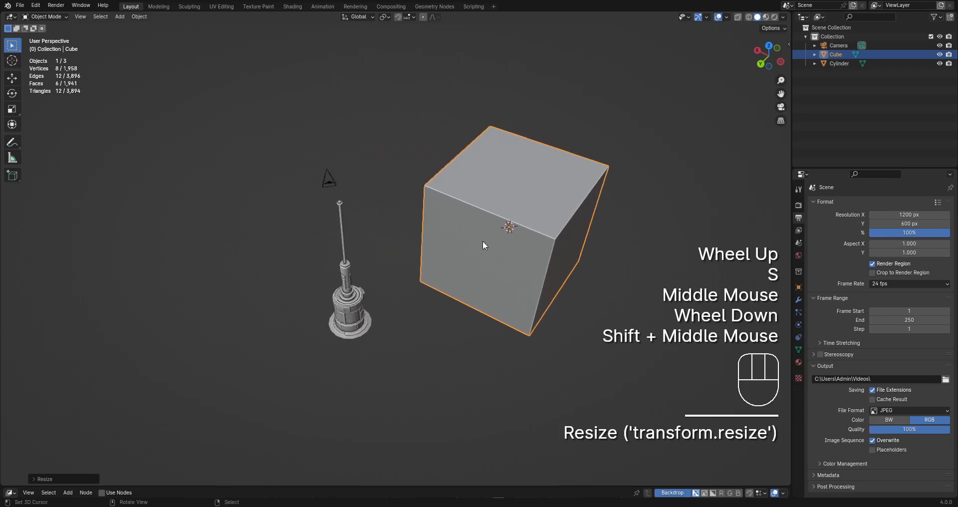
right_click(534, 261)
key(shift+d)
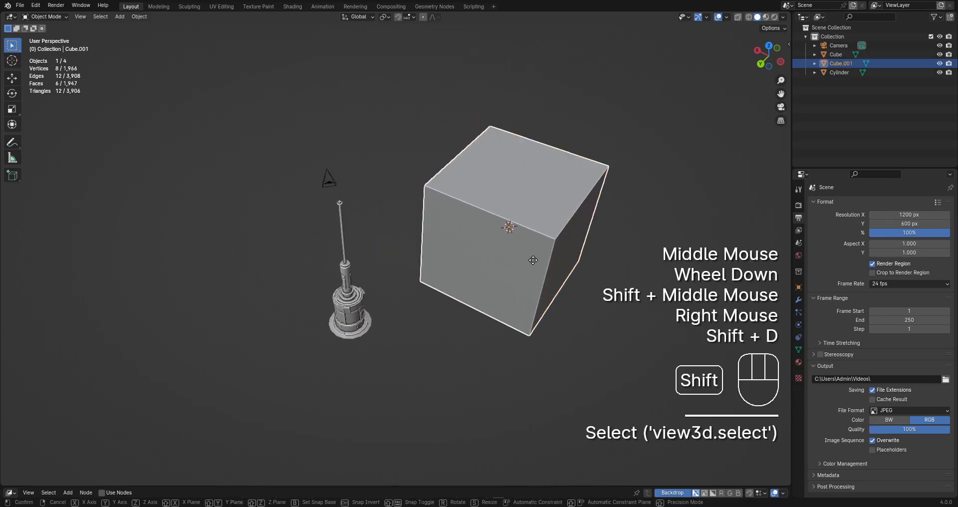
right_click(443, 244)
key(x)
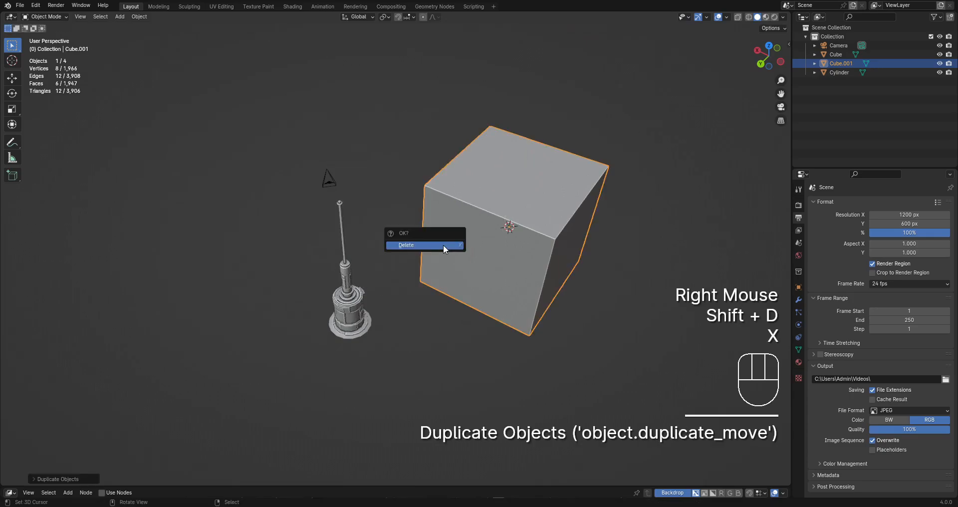
click(443, 244)
scroll(466, 262, up, 2)
middle_drag(466, 262, 448, 275)
scroll(447, 267, down, 2)
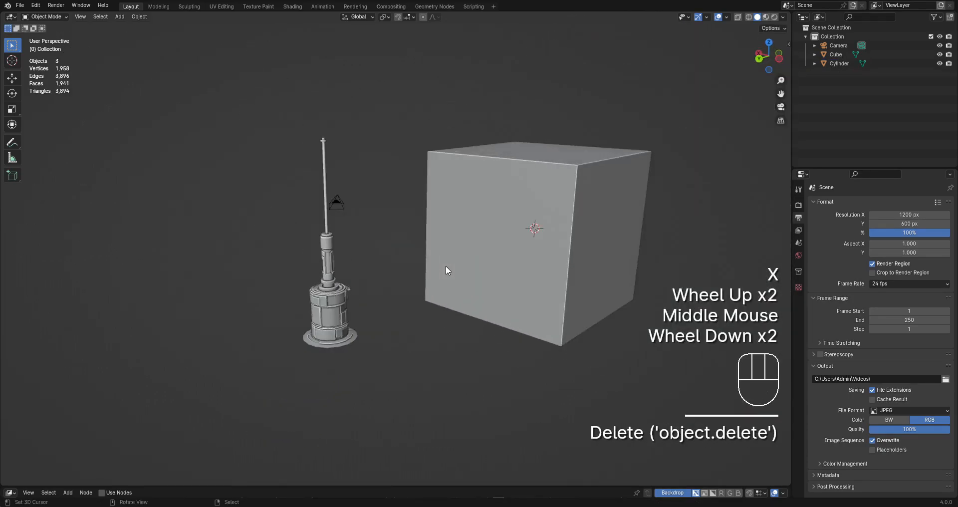
middle_drag(446, 268, 439, 312)
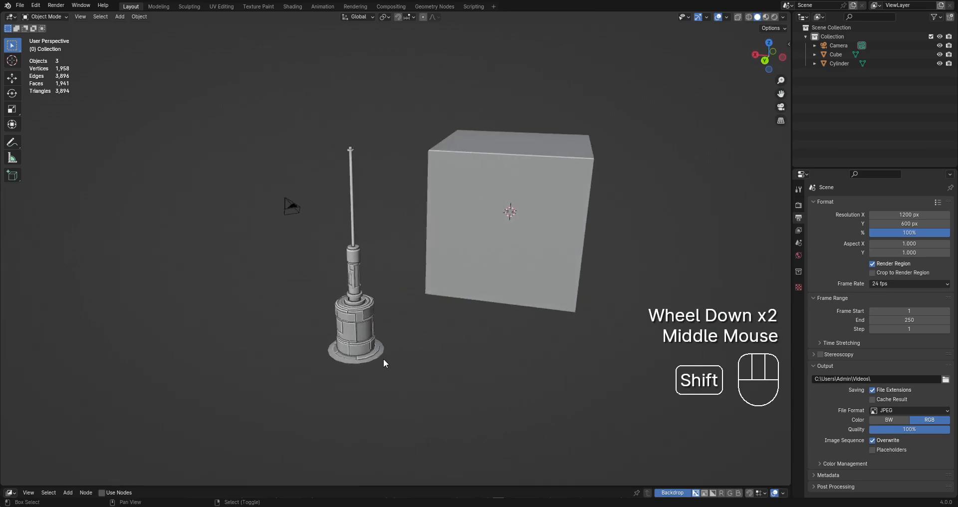
Select the antenna model, mark its origin point with an annotation in the left orthographic view, and erase the mark.
scroll(497, 320, up, 2)
shift+middle_drag(385, 361, 420, 295)
mouse_move(339, 283)
shift+middle_down()
mouse_move(389, 274)
mouse_move(422, 298)
mouse_move(367, 312)
mouse_move(414, 273)
shift+middle_up()
right_click(388, 274)
scroll(388, 273, up, 2)
scroll(355, 263, up, 1)
shift+scroll(366, 313, up, 1)
scroll(367, 313, up, 1)
scroll(414, 273, up, 1)
mouse_move(410, 259)
mouse_down()
mouse_move(396, 269)
mouse_move(419, 262)
mouse_move(409, 259)
mouse_up()
right_drag(412, 278, 410, 271)
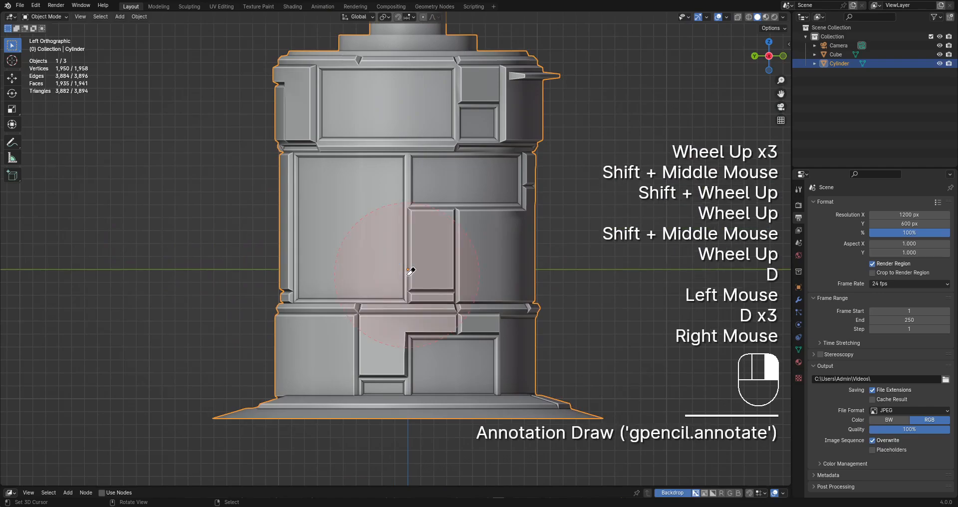
Draw an annotation loop around the antenna's origin point and erase the loop.
key(space)
scroll(409, 244, down, 1)
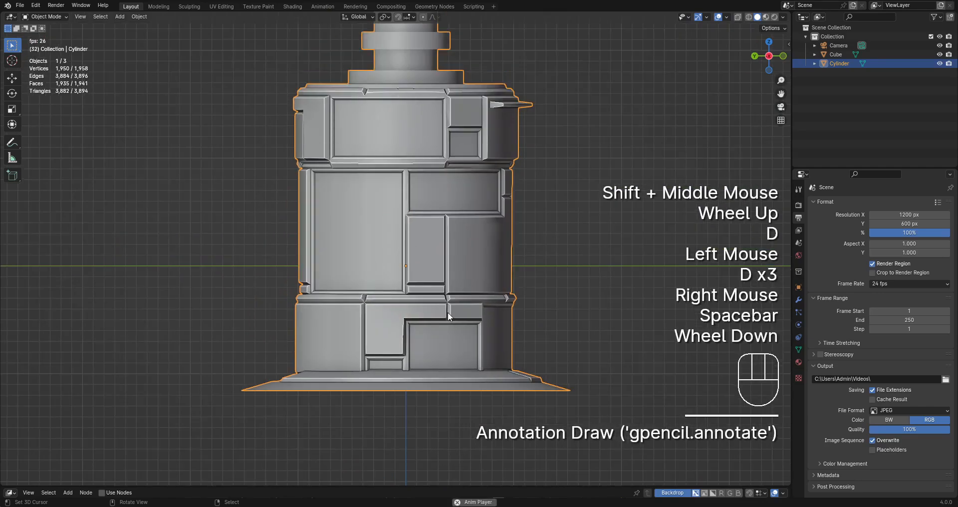
scroll(484, 267, down, 1)
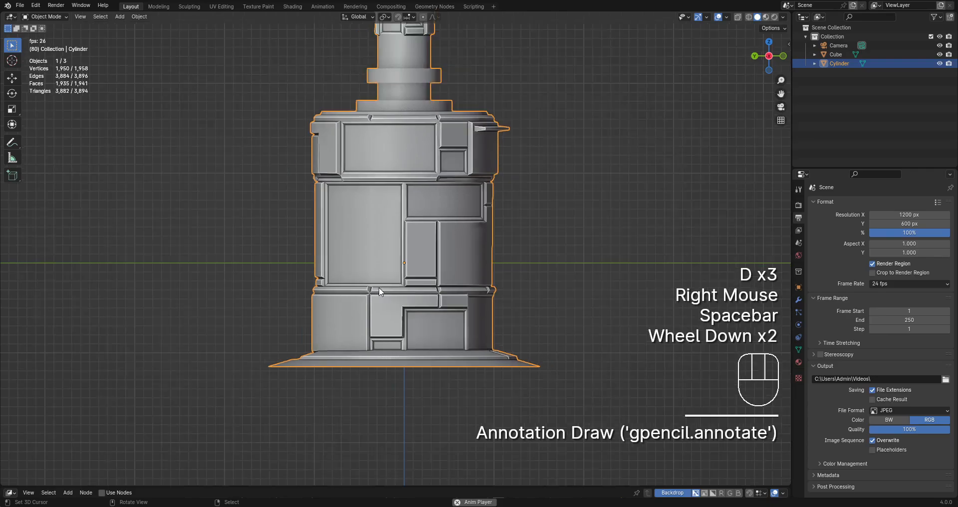
scroll(429, 289, up, 3)
drag(429, 289, 432, 294)
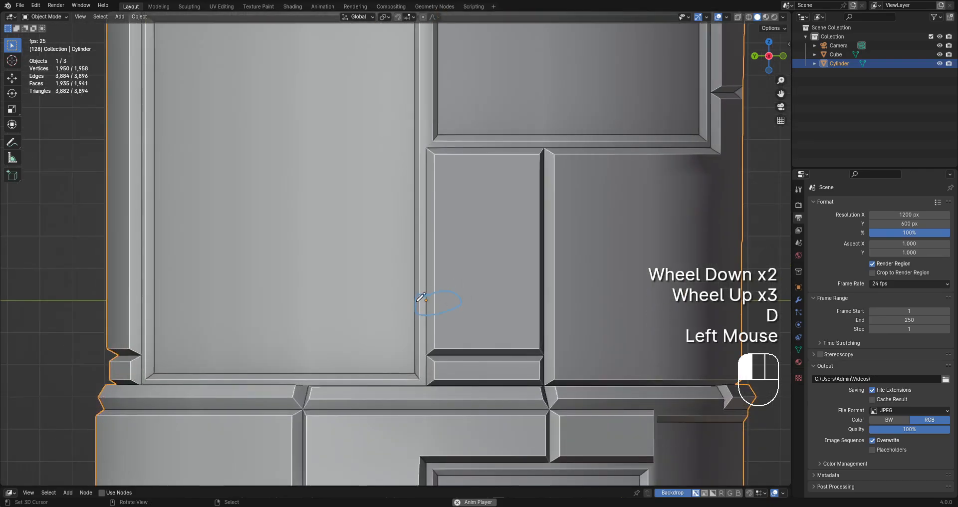
mouse_move(421, 298)
right_down()
mouse_move(456, 299)
mouse_move(419, 299)
right_up()
key(space)
scroll(422, 282, down, 3)
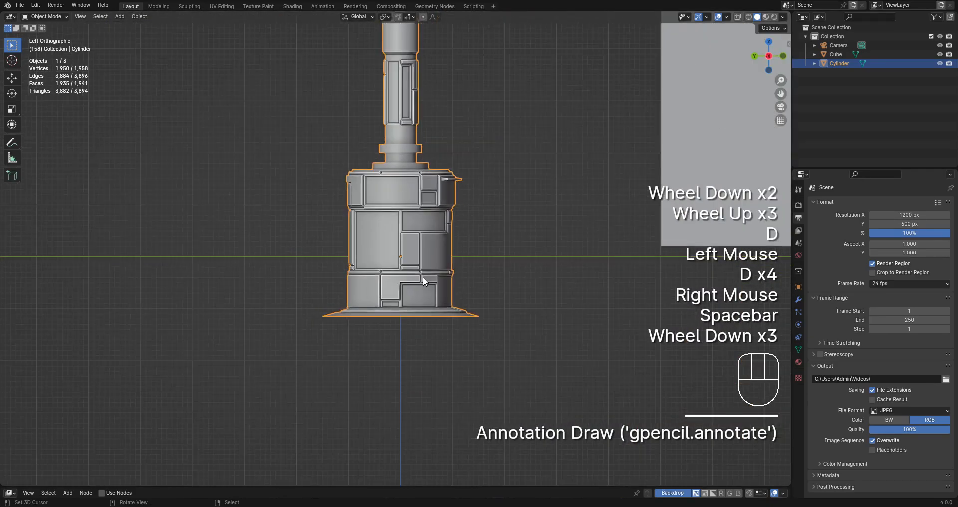
Try rotating the antenna about its origin point in both directions in the left orthographic view.
key(r)
scroll(463, 219, down, 3)
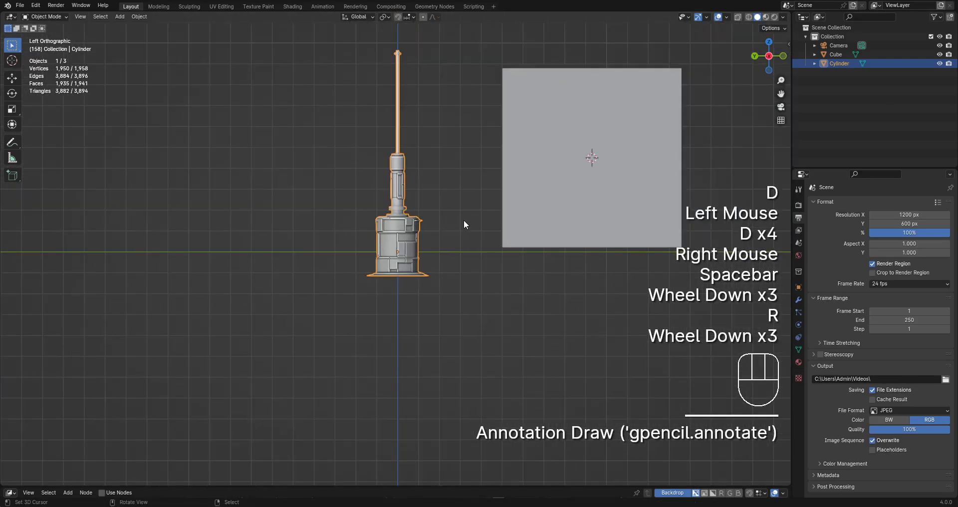
key(r)
right_click(467, 154)
key(r)
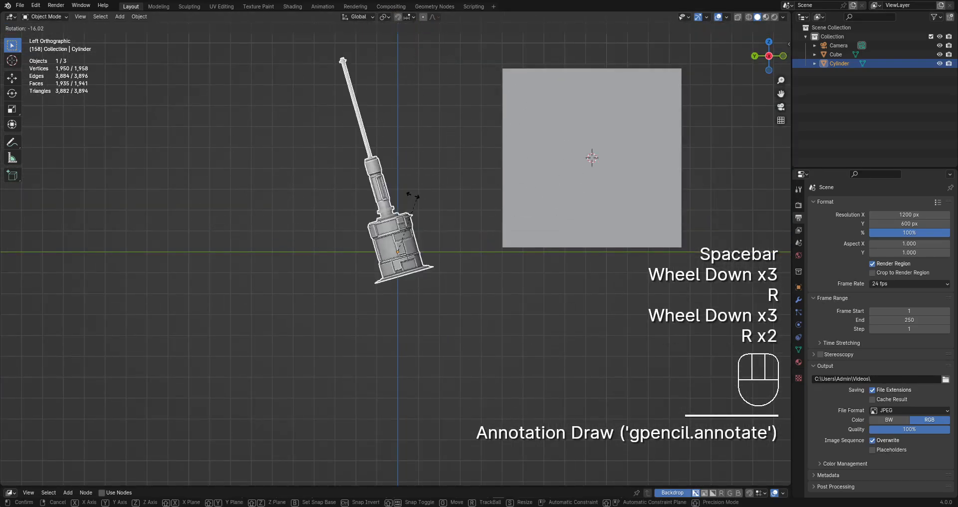
right_click(430, 239)
scroll(432, 245, up, 5)
scroll(432, 244, up, 1)
key(r)
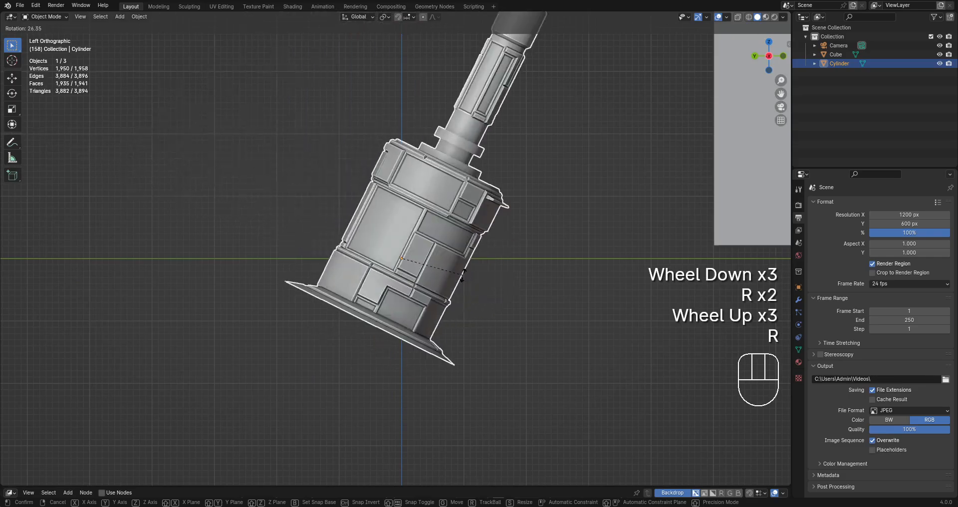
right_click(463, 222)
scroll(463, 222, down, 2)
scroll(463, 223, up, 1)
middle_drag(463, 222, 440, 217)
key(r)
right_click(465, 234)
scroll(465, 235, down, 1)
scroll(440, 218, up, 2)
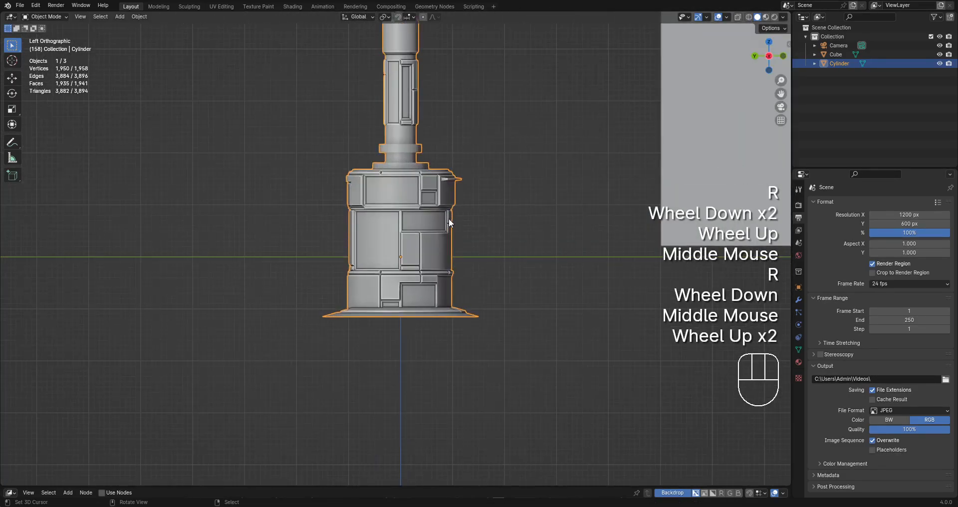
scroll(407, 290, down, 2)
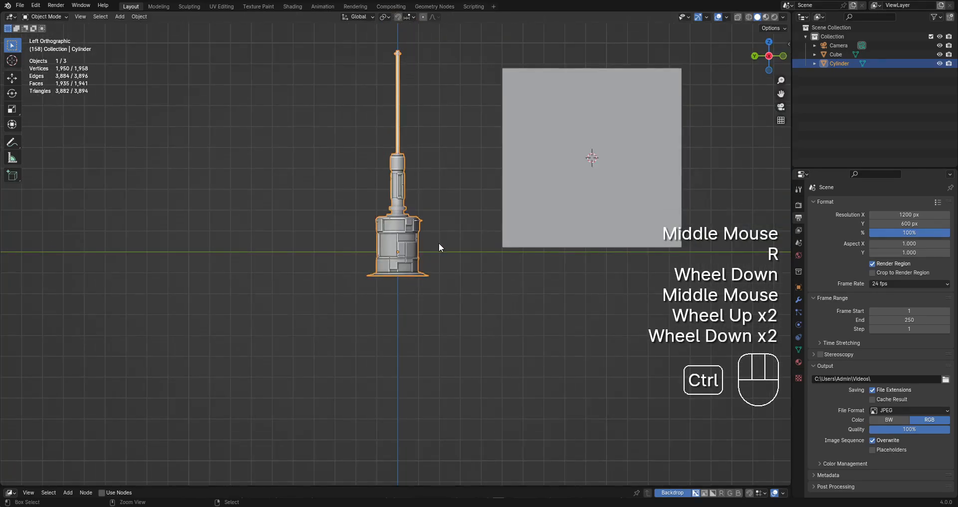
Save the file and set snapping to Face with Align Rotation to Target enabled.
key(ctrl+s)
middle_drag(503, 169, 569, 172)
scroll(537, 194, down, 1)
scroll(529, 204, down, 1)
shift+middle_drag(529, 205, 499, 224)
scroll(488, 229, up, 2)
scroll(484, 226, down, 2)
key(ctrl+shift+Tab)
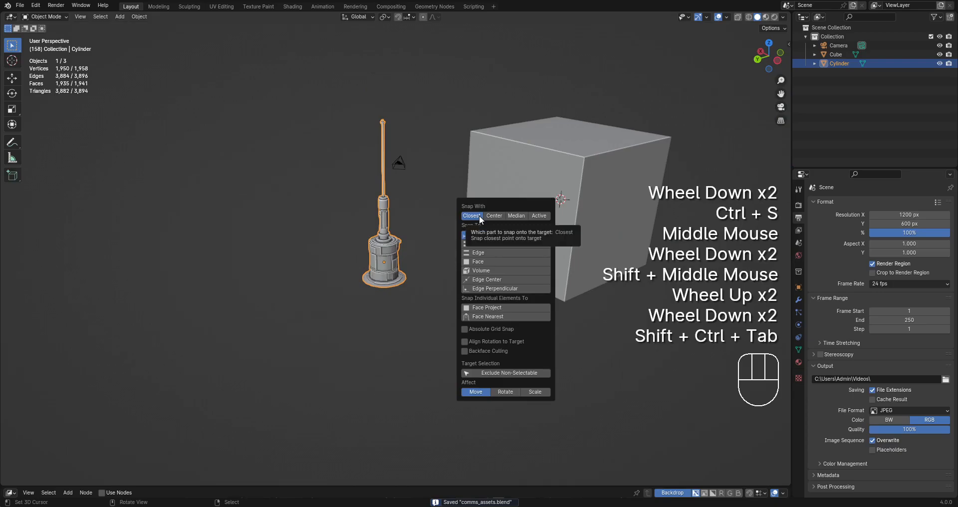
click(503, 261)
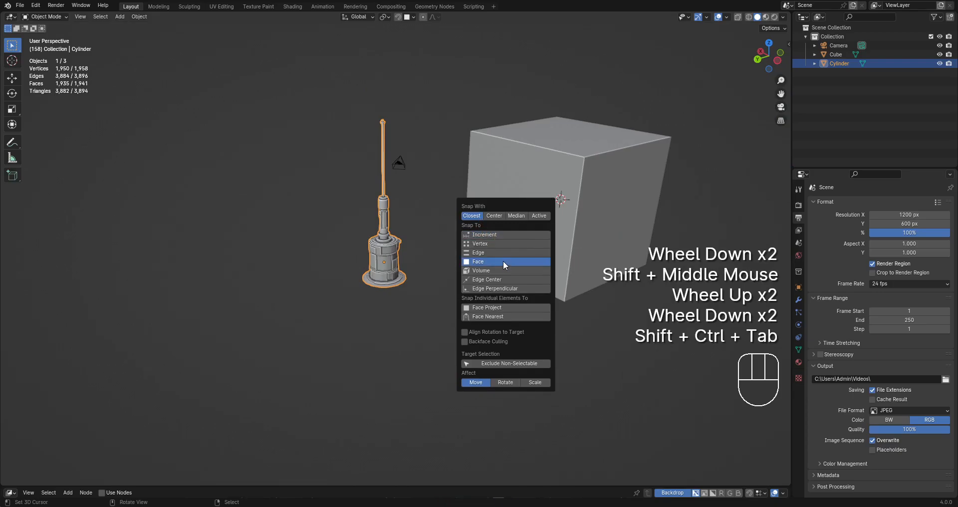
click(497, 330)
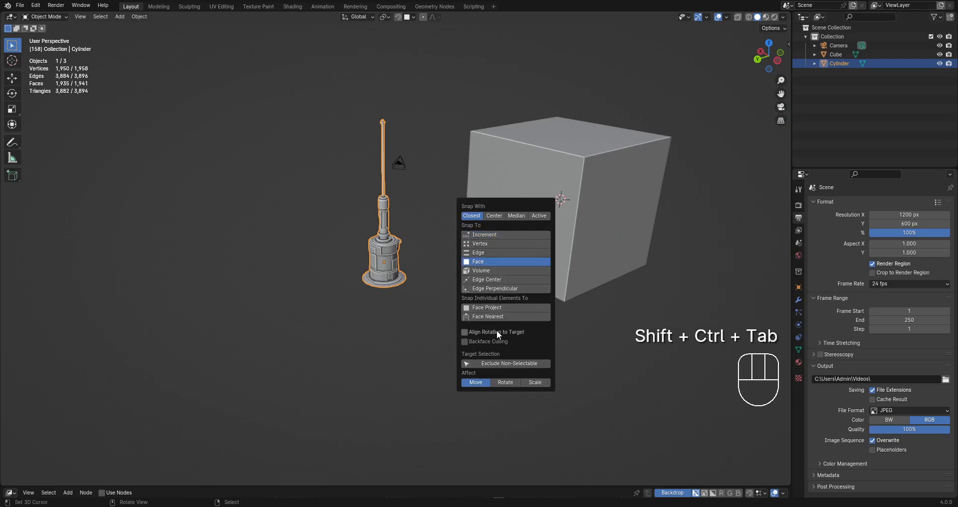
Try placing a face-snapped duplicate of the antenna on the cube's side, and undo the duplication.
right_click(401, 254)
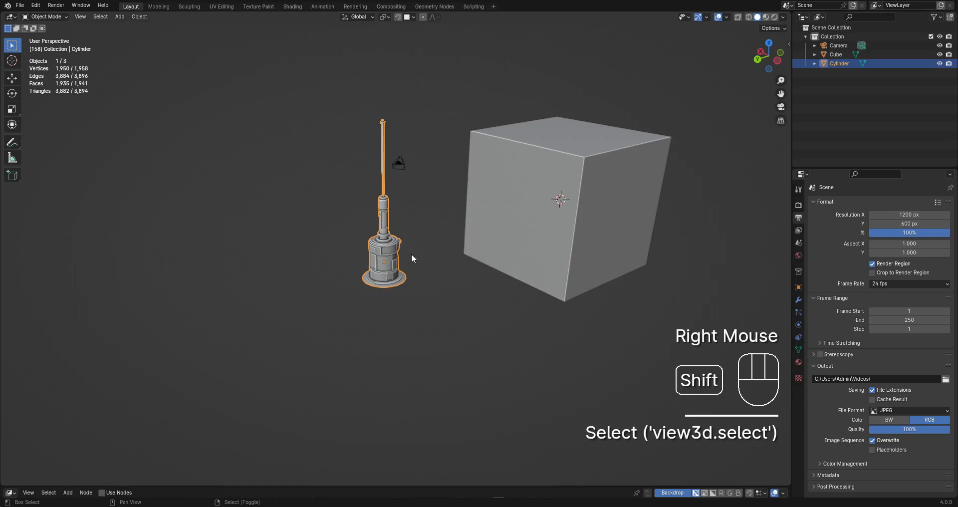
key(shift+d)
key(ctrl)
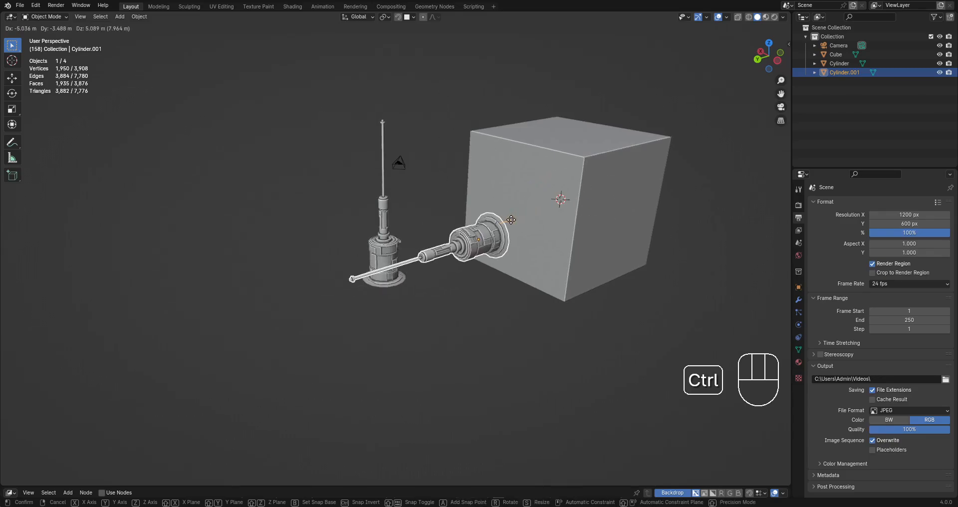
click(511, 219)
middle_drag(511, 220, 509, 259)
scroll(473, 220, up, 2)
key(ctrl+z)
scroll(549, 256, down, 2)
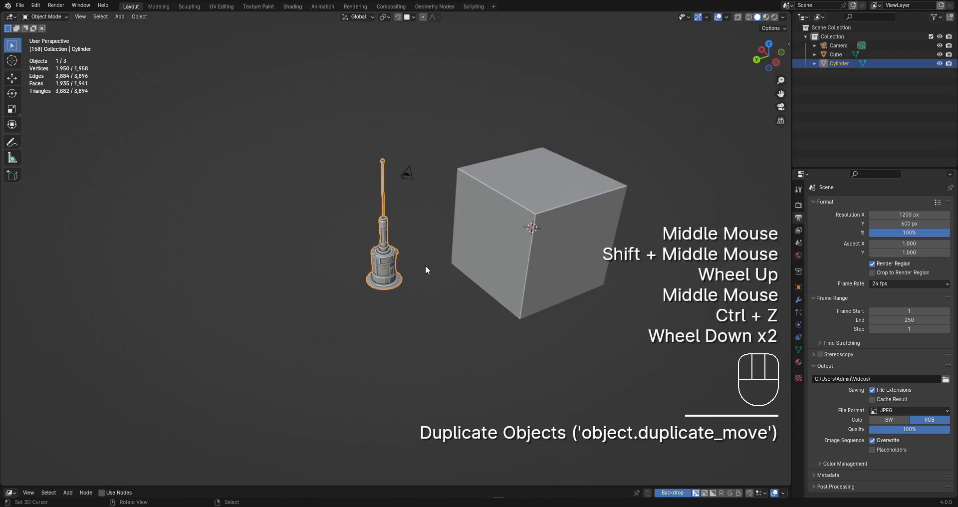
Duplicate the antenna and snap the copy onto the lower part of the cube's side face.
scroll(425, 270, up, 1)
key(shift+d)
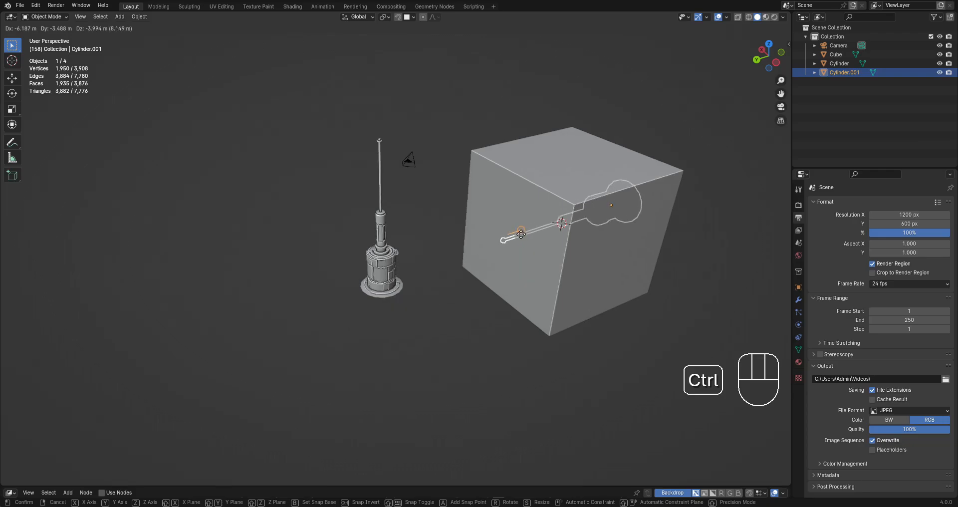
middle_drag(518, 253, 532, 219)
right_click(514, 247)
middle_drag(488, 270, 512, 261)
key(g)
key(ctrl)
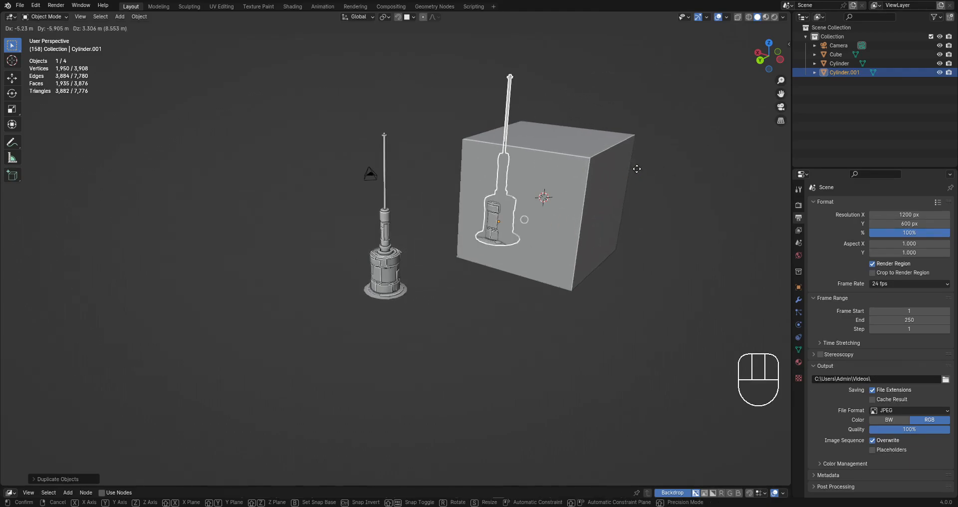
right_click(546, 244)
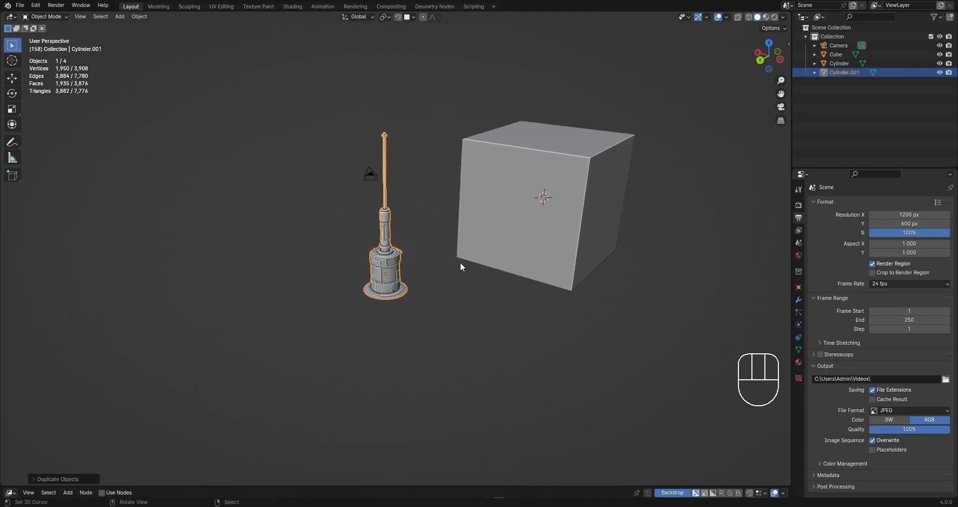
key(g)
ctrl+click(563, 235)
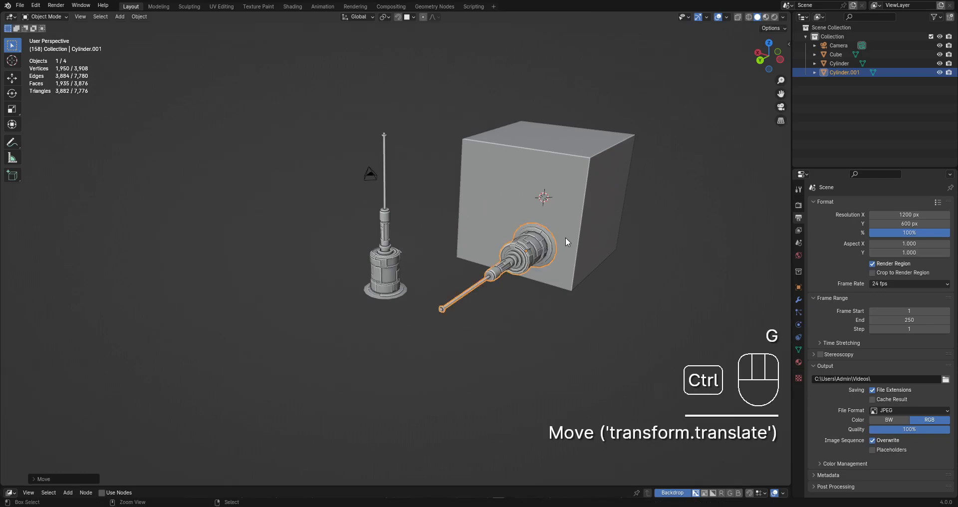
Duplicate the attached antenna and snap the second copy higher on the same side face of the cube.
middle_drag(565, 238, 385, 193)
scroll(559, 275, up, 2)
shift+scroll(548, 235, up, 1)
key(shift+d)
click(531, 220)
right_click(409, 228)
scroll(409, 228, down, 1)
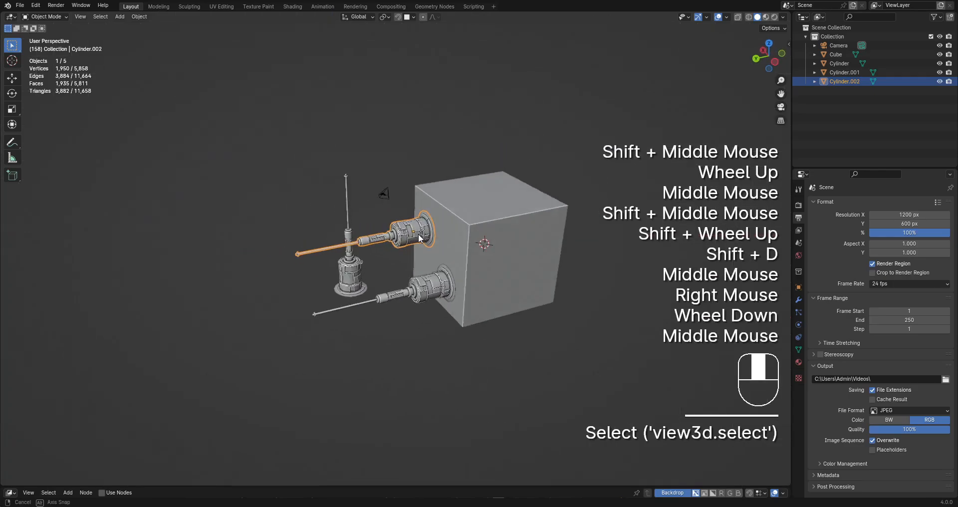
Duplicate the upper side antenna and snap the third copy onto the cube's top face.
key(shift+d)
click(477, 222)
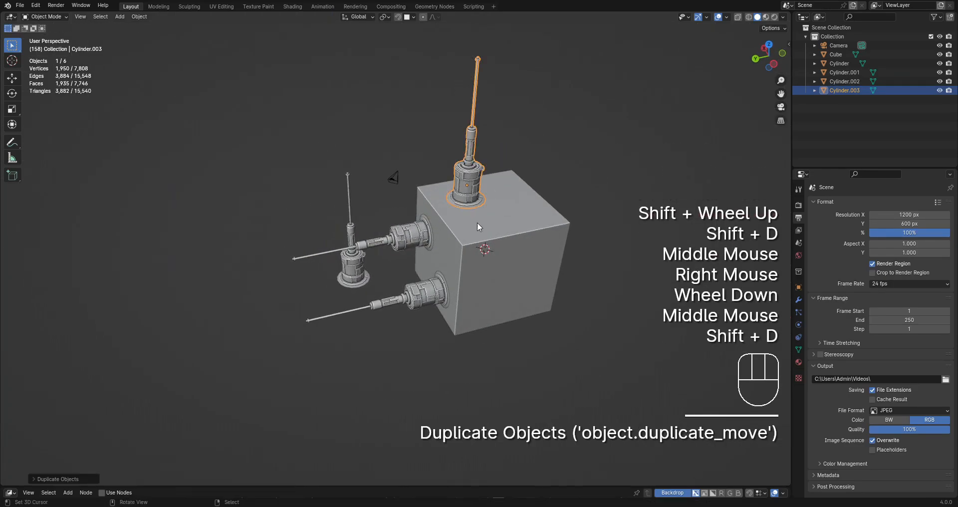
scroll(477, 223, down, 1)
shift+middle_drag(477, 223, 446, 206)
scroll(444, 232, up, 1)
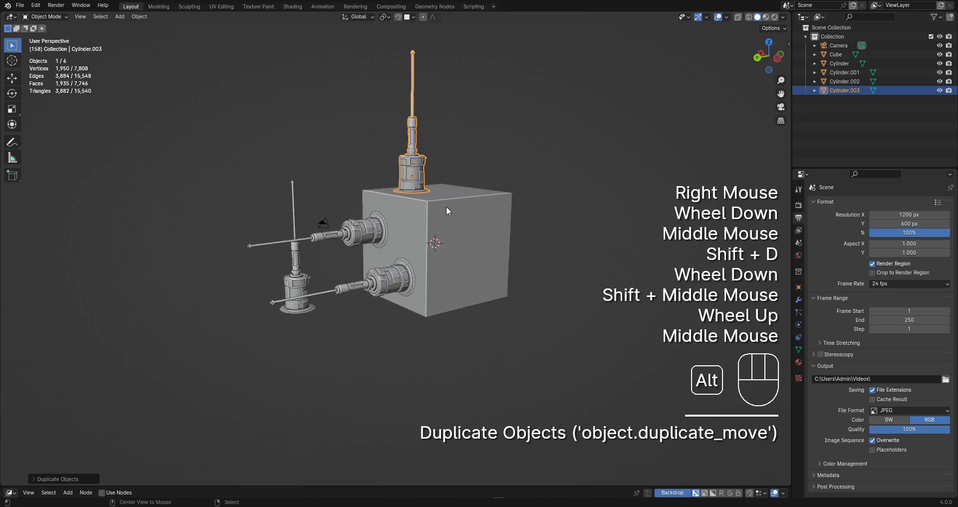
Delete the upper antenna copy attached to the cube's side face.
key(alt+a)
right_click(343, 230)
key(x)
scroll(350, 227, down, 2)
middle_drag(349, 227, 443, 253)
scroll(405, 215, up, 4)
scroll(405, 215, down, 2)
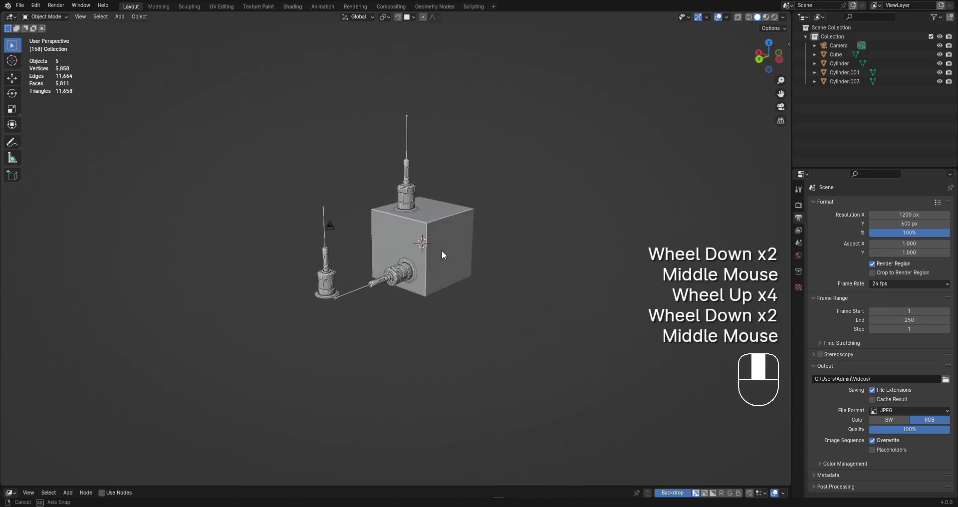
Delete the large cube and the two remaining antenna copies, keeping only the original antenna.
scroll(415, 226, up, 2)
right_click(412, 202)
key(x)
click(411, 202)
right_click(418, 160)
key(x)
click(418, 159)
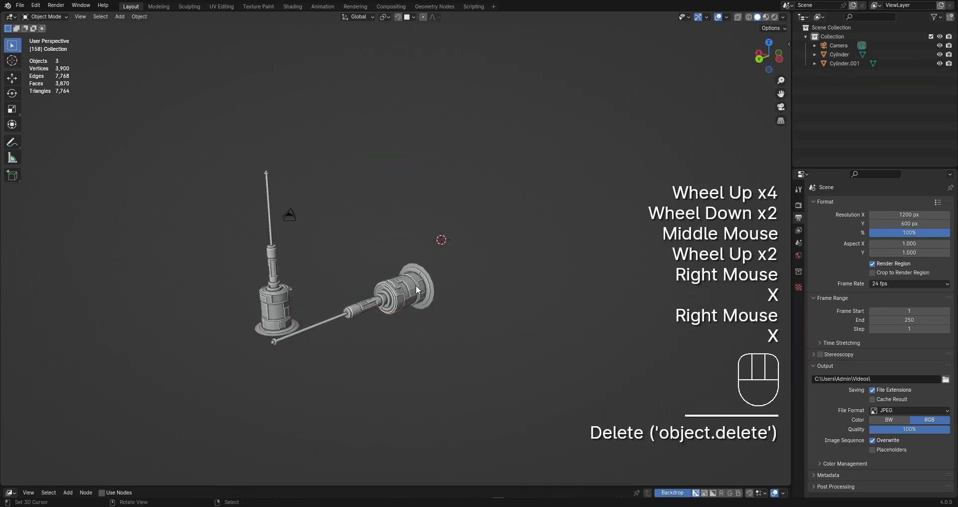
right_click(417, 290)
key(x)
click(416, 287)
Save the file, select the original antenna and maximize the 3D viewport around it.
shift+middle_drag(346, 288, 524, 241)
scroll(524, 241, up, 2)
key(ctrl+s)
shift+middle_drag(574, 297, 448, 217)
scroll(420, 279, up, 1)
right_click(420, 280)
scroll(417, 199, down, 1)
key(ctrl+space)
shift+middle_drag(534, 263, 505, 237)
Examine the utility and shading tools that Random Flow offers, and save the file.
key(shift+q)
mouse_move(505, 238)
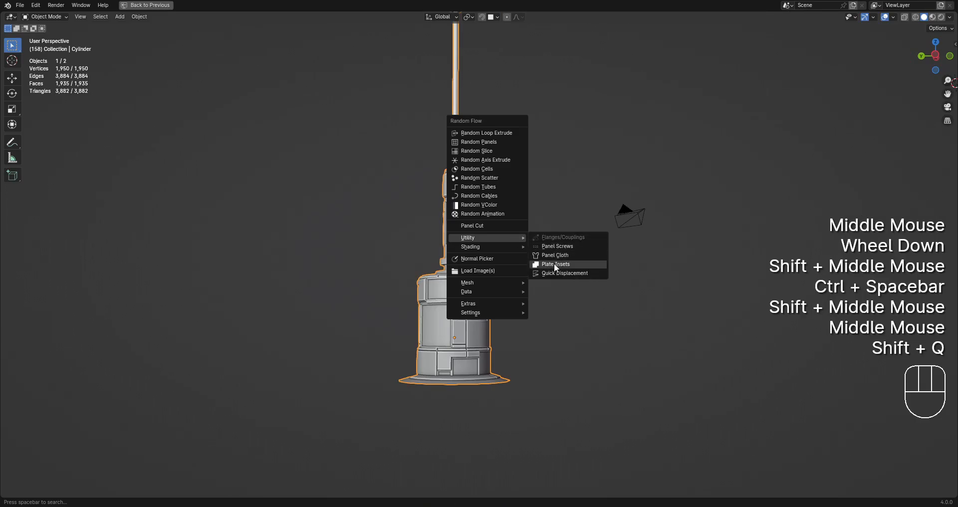
mouse_move(479, 252)
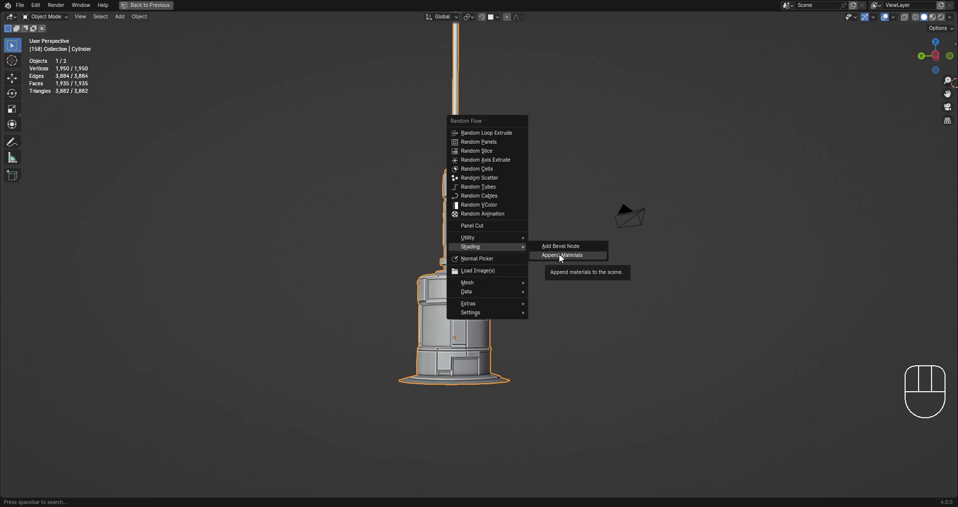
middle_drag(306, 303, 573, 214)
key(ctrl+s)
scroll(558, 209, up, 2)
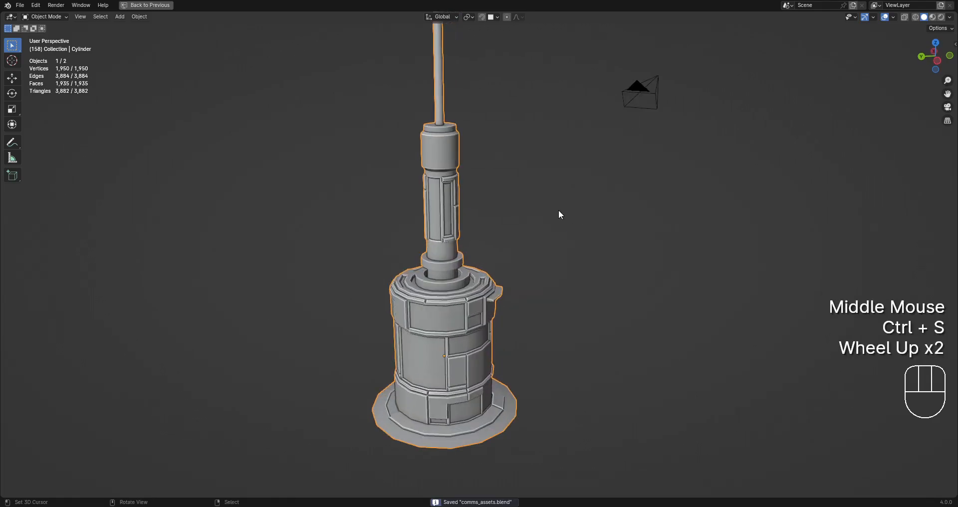
Run Random VColor on the antenna with its limit set to Object.
right_click(466, 232)
key(shift+q)
click(526, 194)
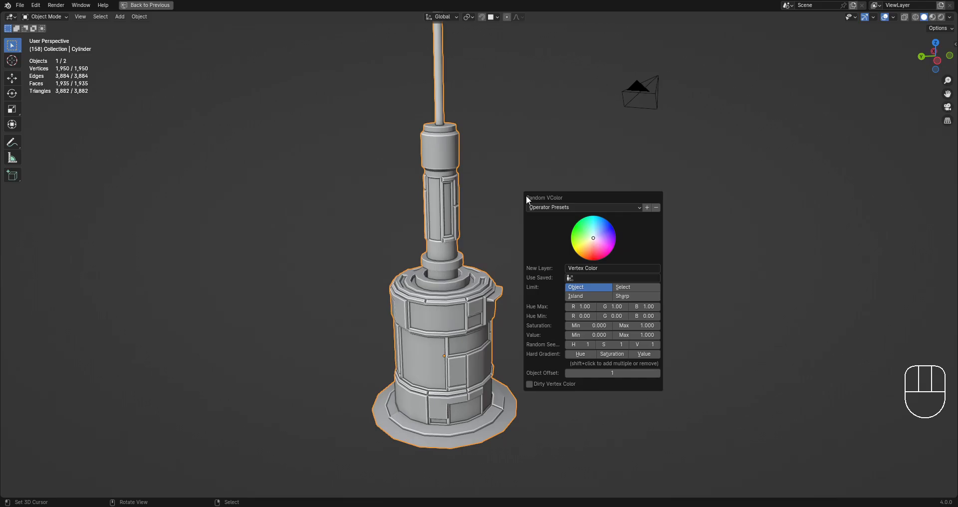
click(575, 207)
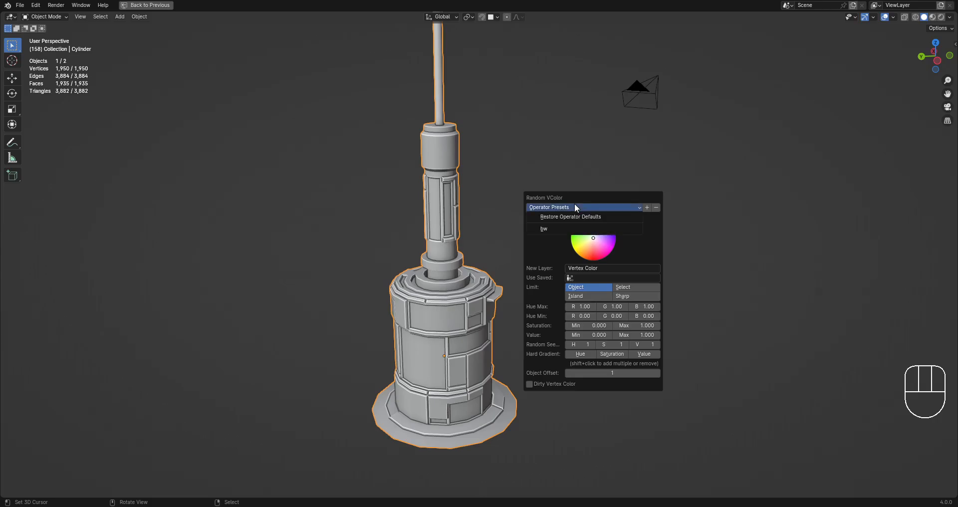
click(575, 206)
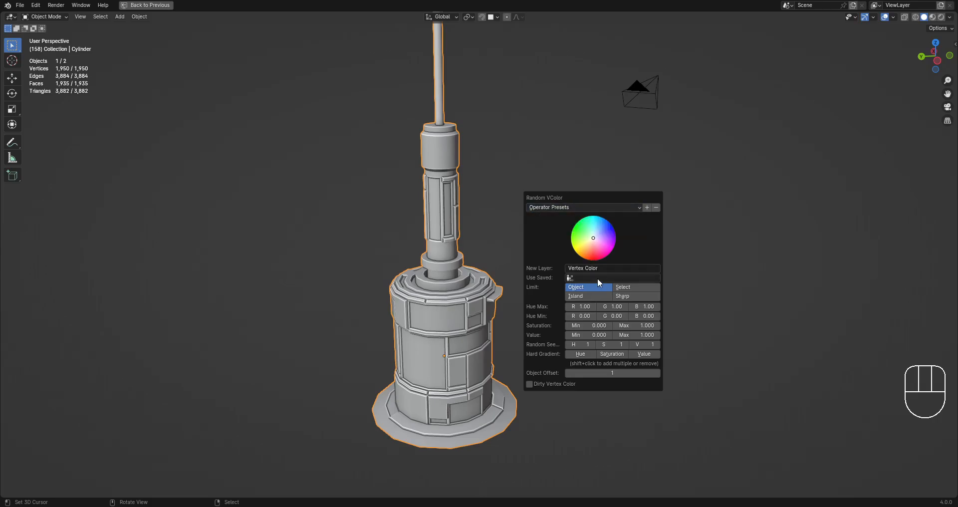
click(579, 207)
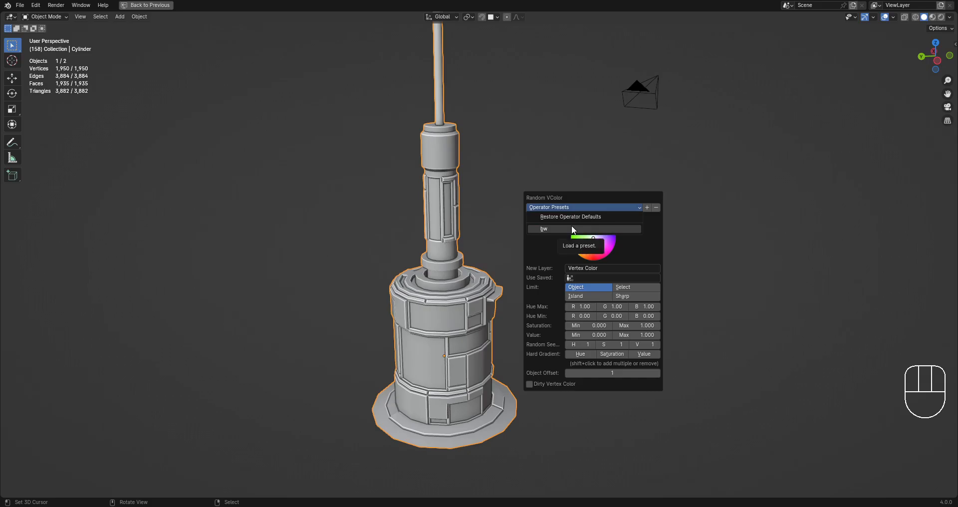
click(553, 229)
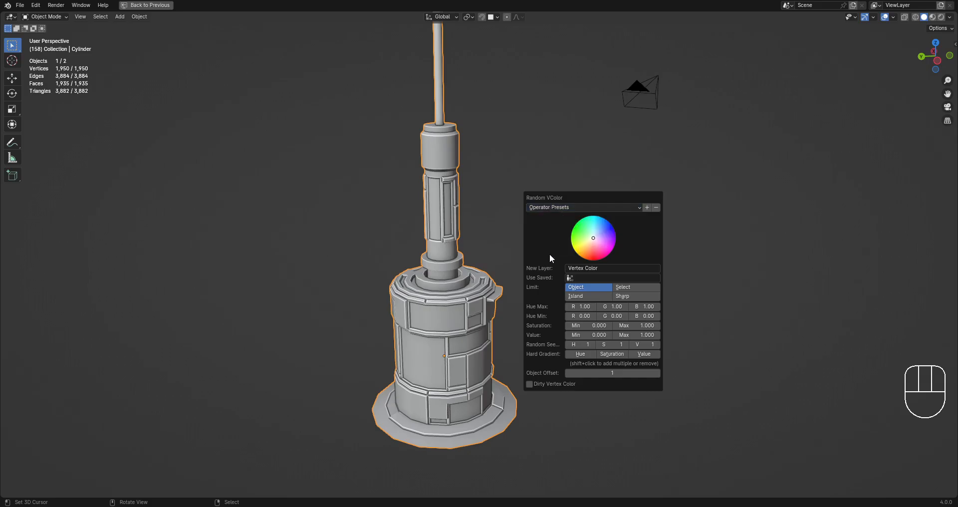
click(590, 286)
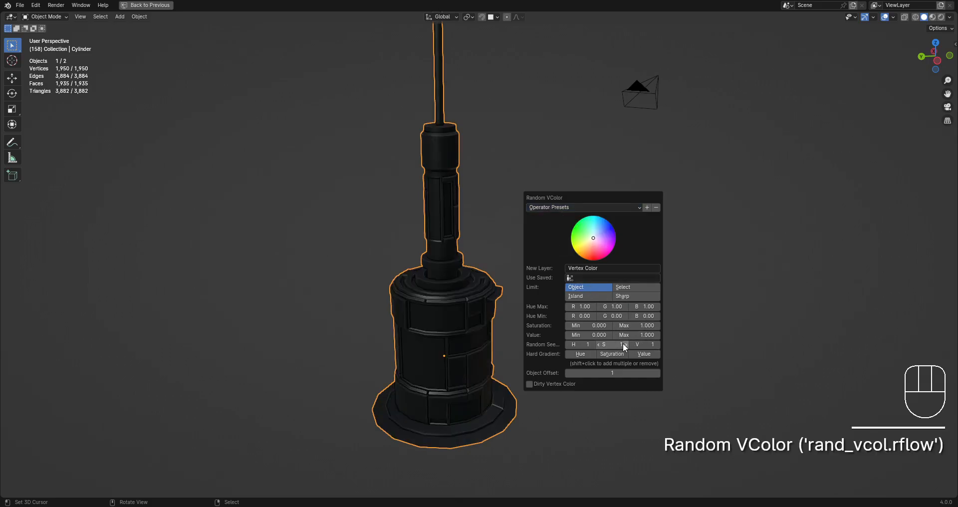
Vary the antenna's random colour by setting the hue seed to 7, saturation seed to 9 and value seed to 10.
ctrl+scroll(642, 345, up, 4)
ctrl+scroll(584, 345, up, 3)
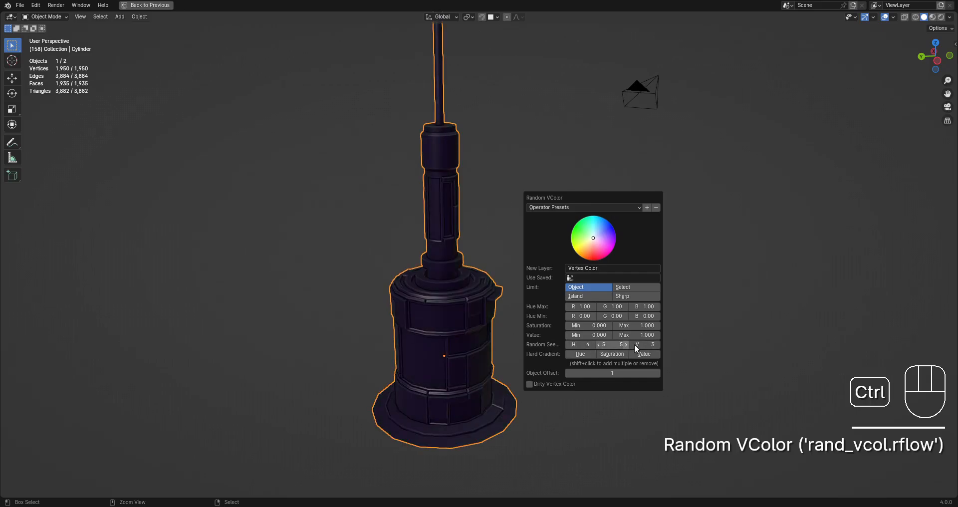
ctrl+scroll(636, 345, up, 1)
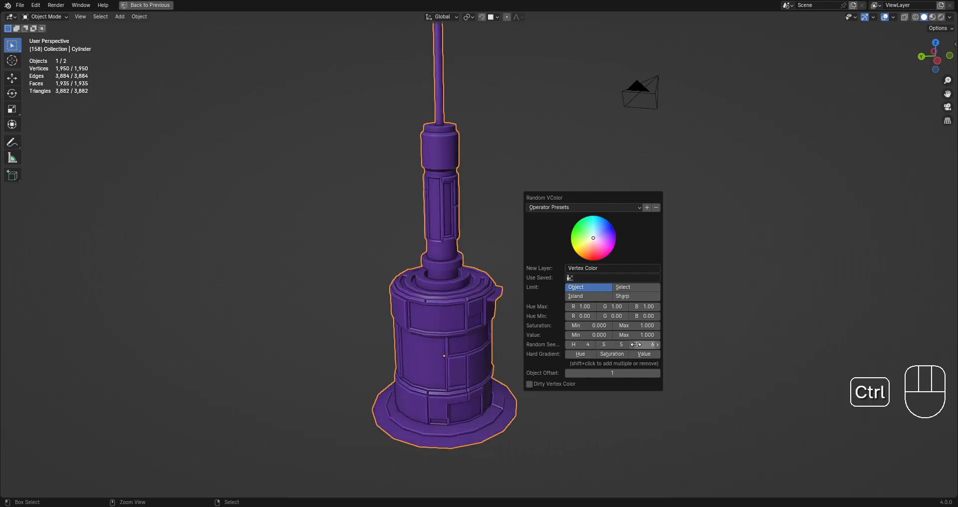
ctrl+scroll(636, 345, down, 1)
ctrl+scroll(635, 344, up, 1)
ctrl+scroll(635, 345, up, 1)
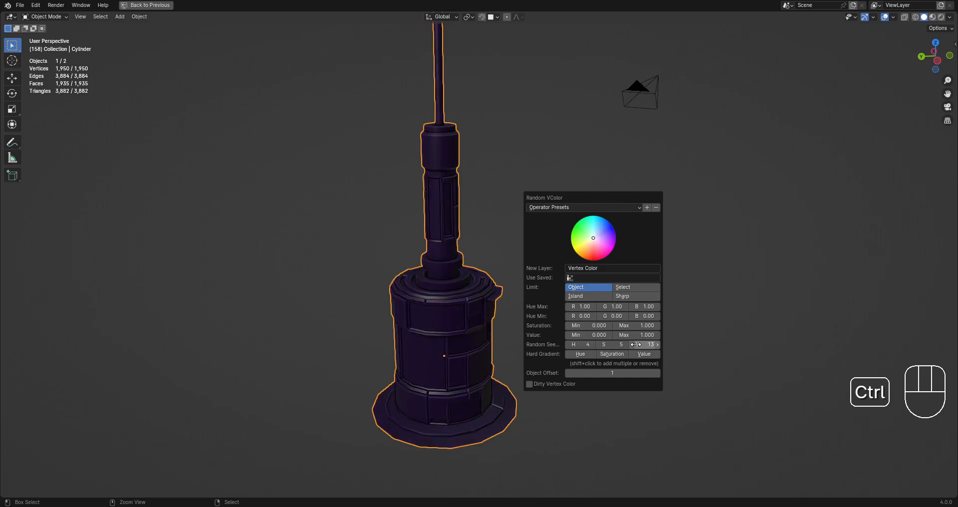
ctrl+scroll(636, 345, down, 2)
ctrl+scroll(617, 345, up, 2)
ctrl+scroll(617, 344, down, 1)
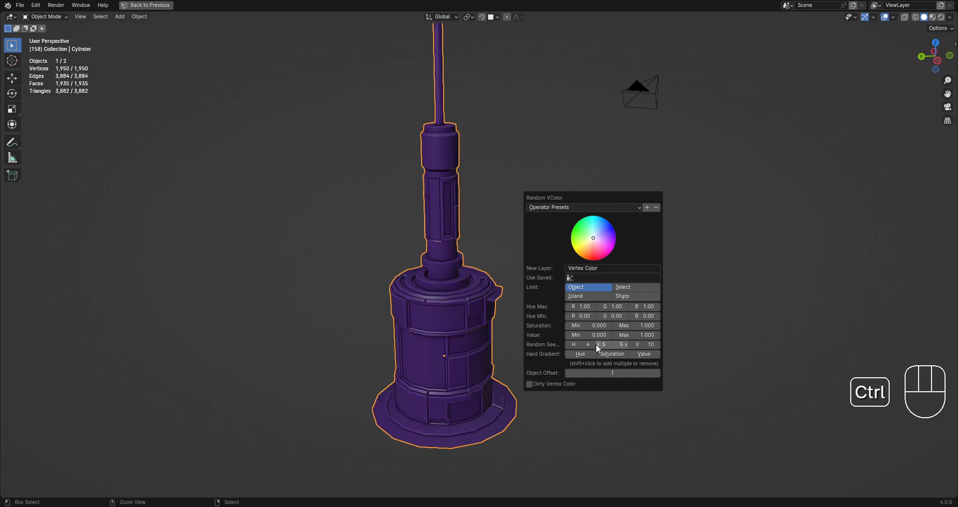
ctrl+scroll(573, 344, up, 3)
ctrl+scroll(607, 344, up, 4)
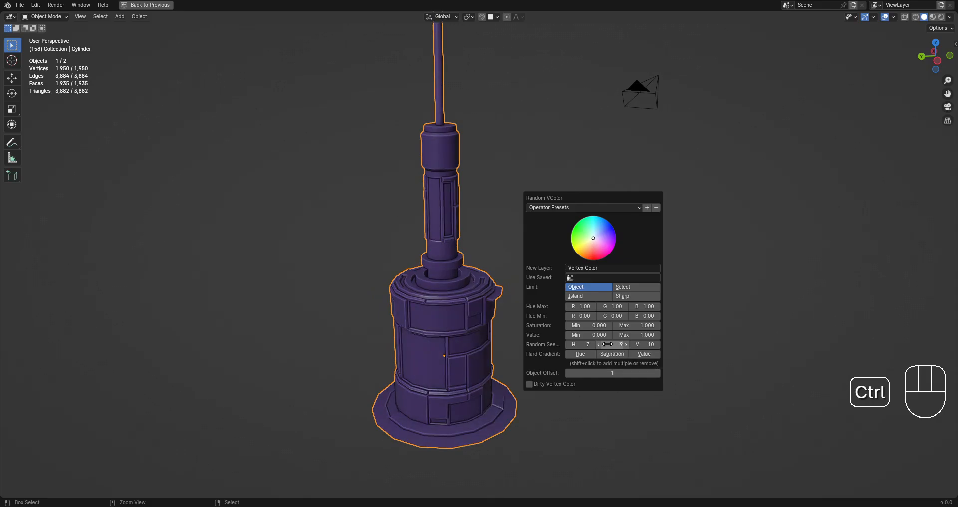
ctrl+scroll(636, 346, up, 2)
ctrl+scroll(636, 345, down, 2)
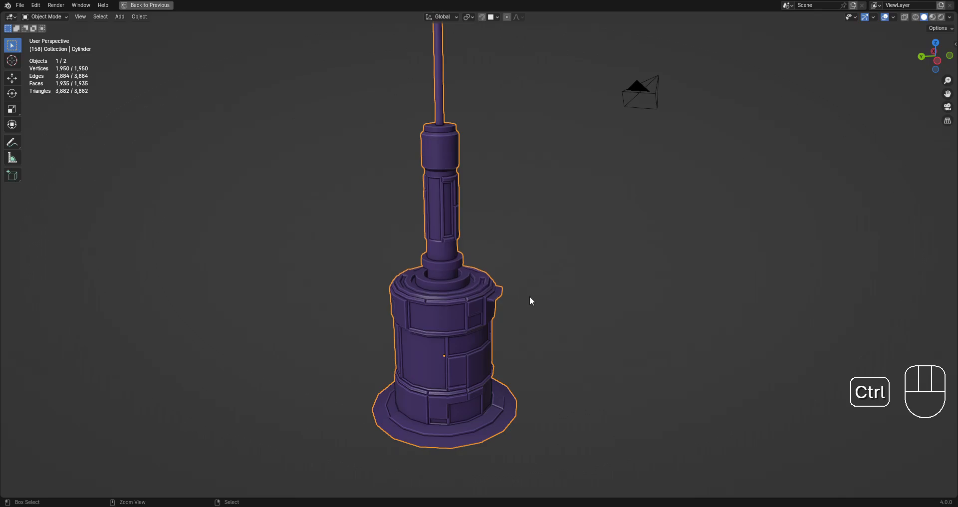
Set Random VColor's maximum saturation to 0 and maximum value to 0.9 for the antenna.
key(F9)
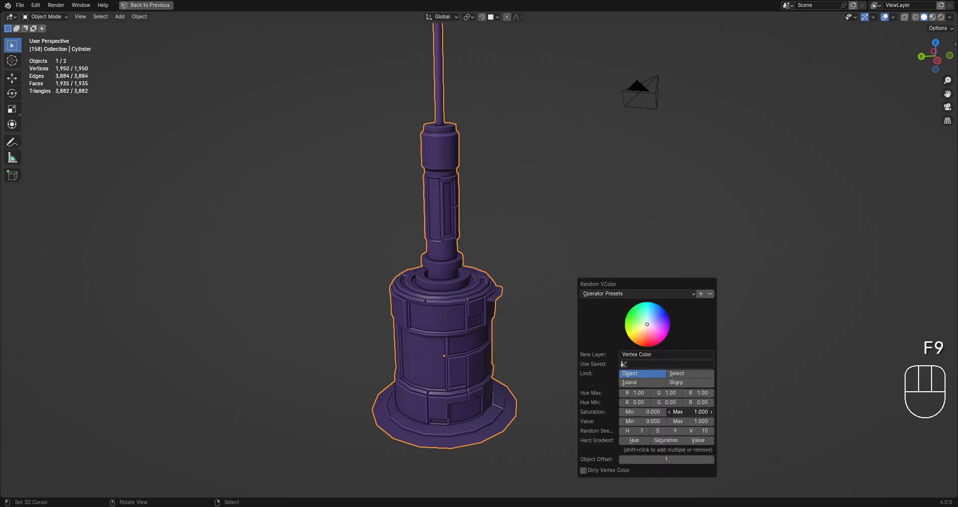
click(679, 392)
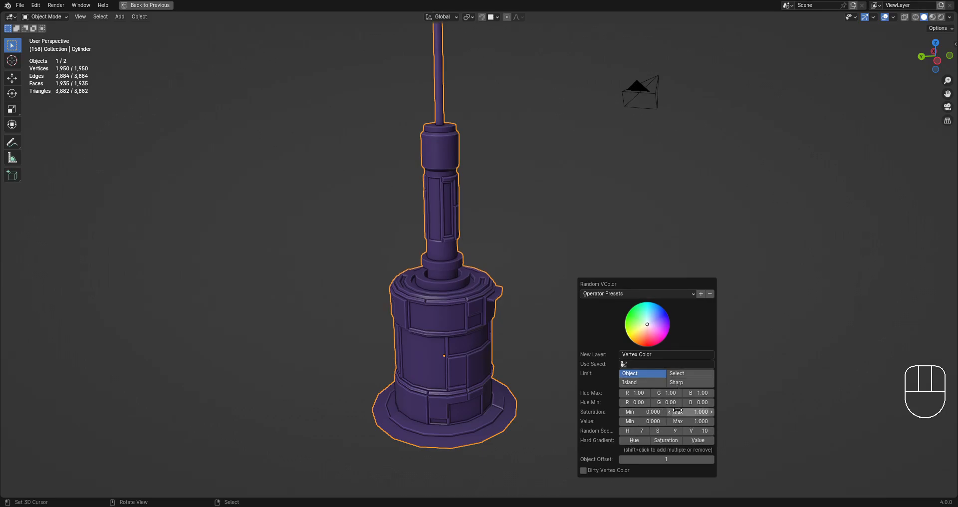
click(673, 410)
text(0)
key(Return)
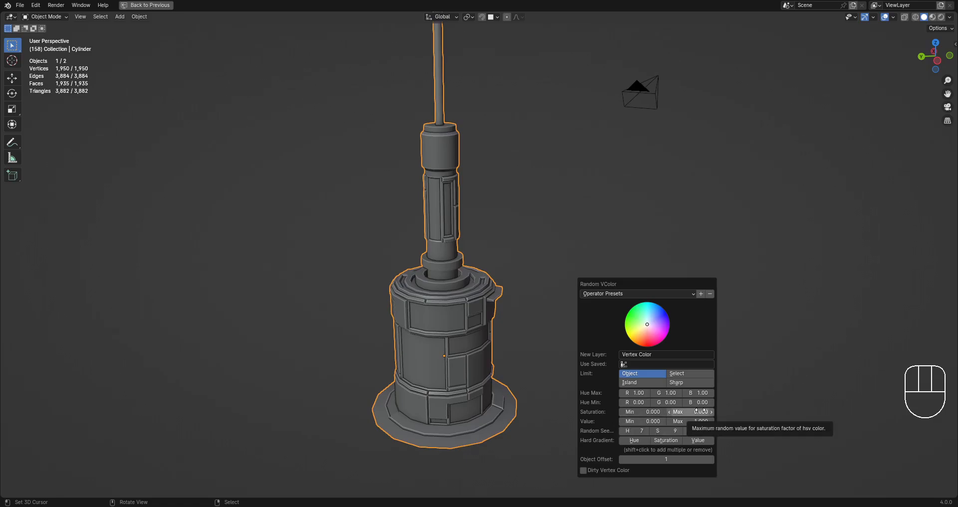
click(684, 422)
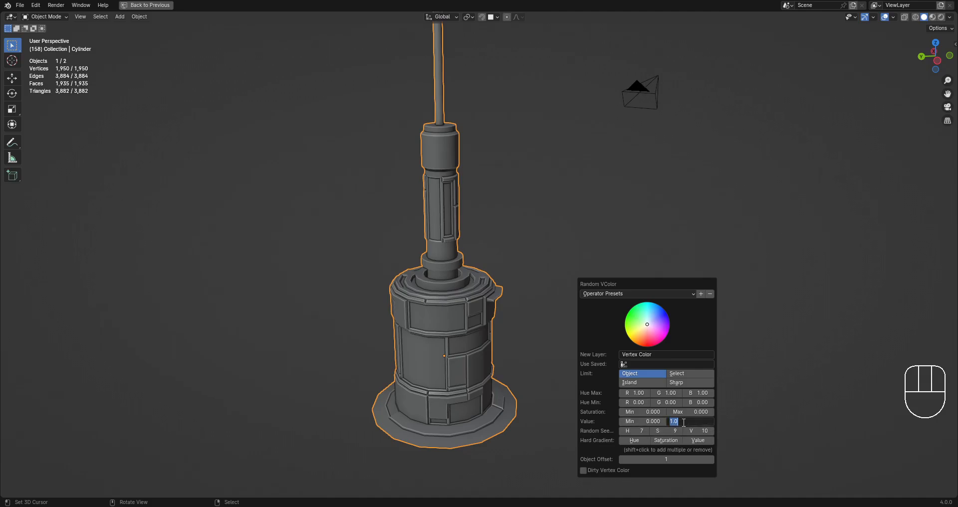
text(.9)
key(Return)
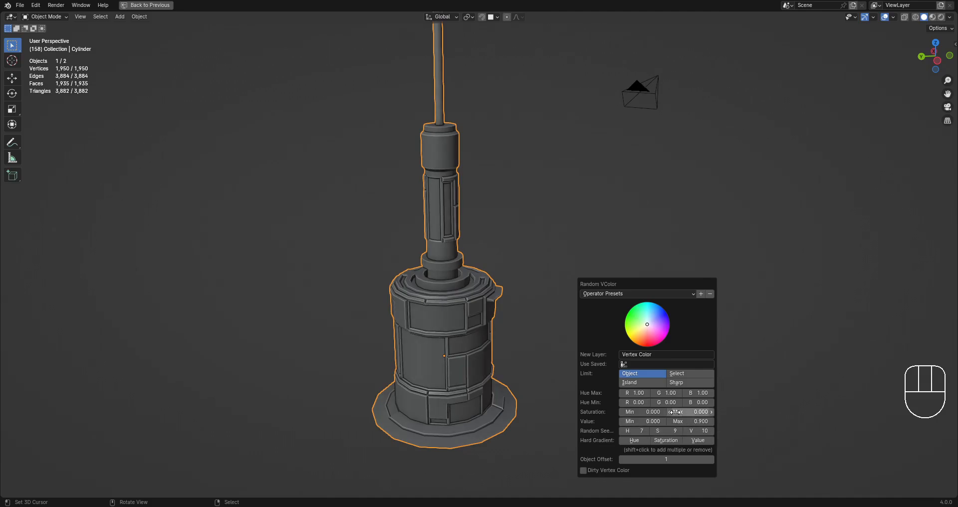
Set the minimum value to 0.7 and reset the hue, saturation and value seeds to 1.
click(651, 421)
text(.)
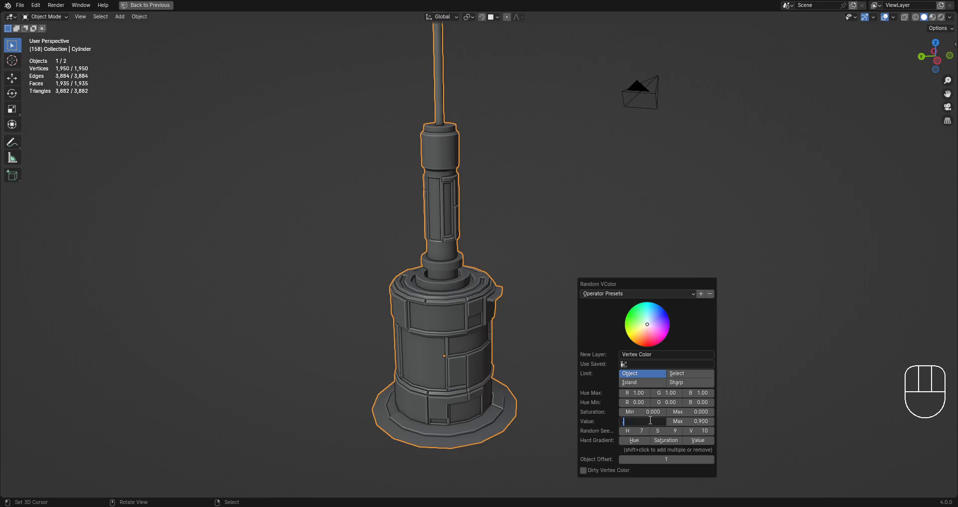
text(5)
key(Return)
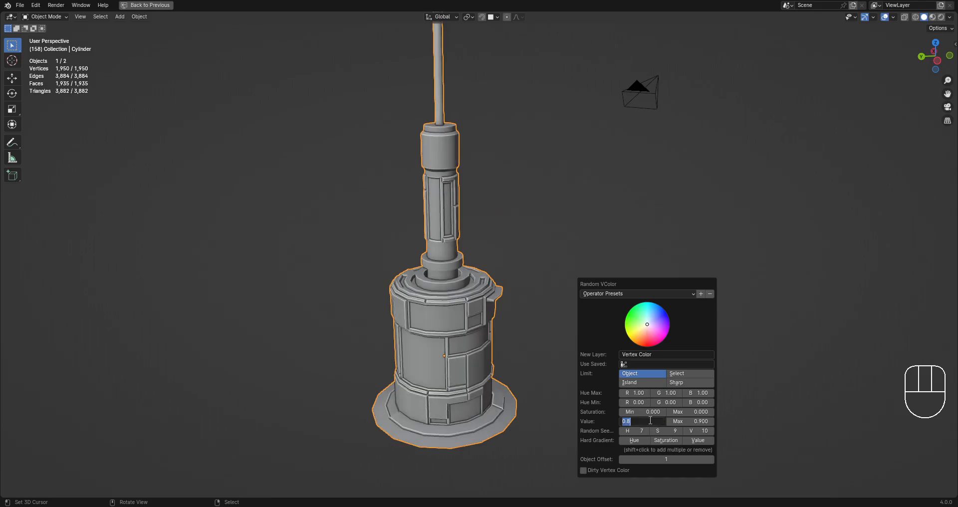
key(Return)
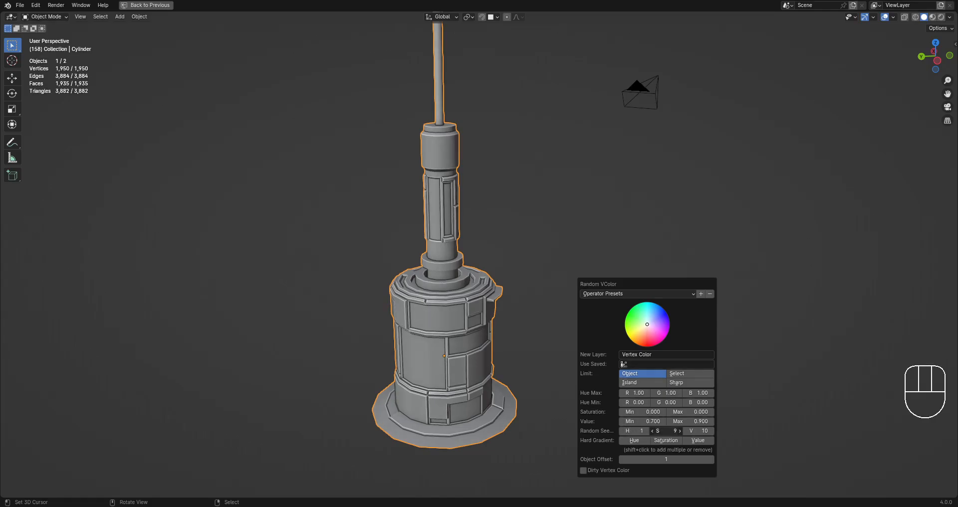
click(699, 430)
text(1)
key(Return)
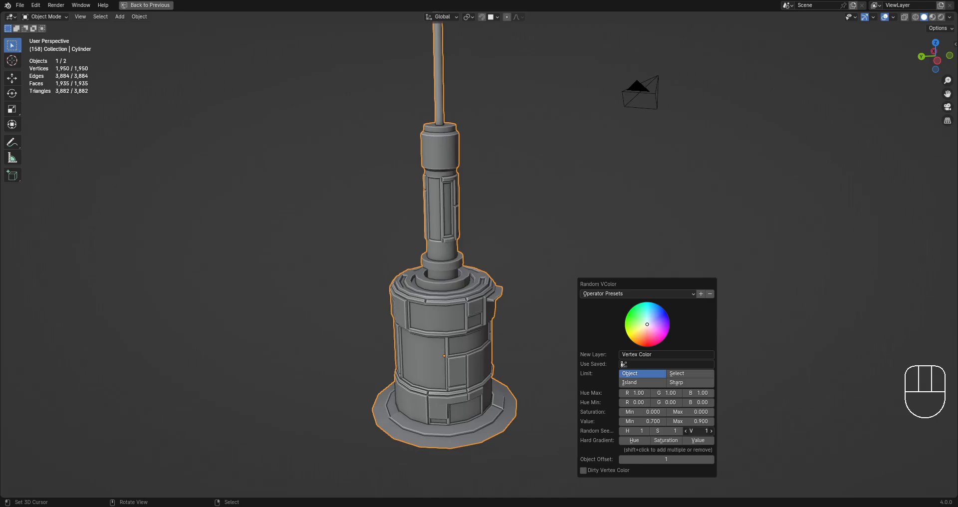
Examine the antenna's vertex colour from several angles and distances, and check the Random VColor limit options.
middle_drag(368, 368, 403, 382)
scroll(494, 239, down, 2)
shift+middle_drag(496, 242, 507, 226)
scroll(517, 194, up, 2)
scroll(517, 195, up, 3)
scroll(504, 224, down, 3)
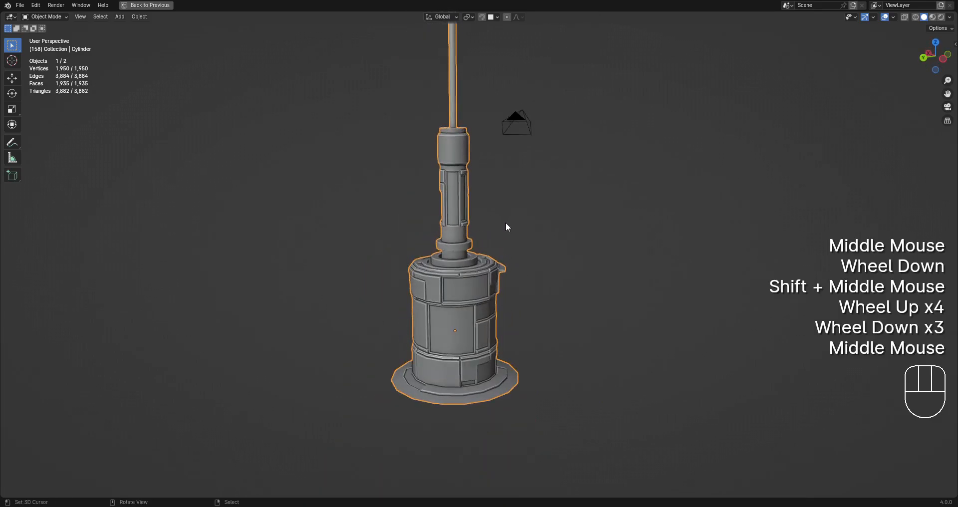
scroll(553, 250, up, 1)
key(F9)
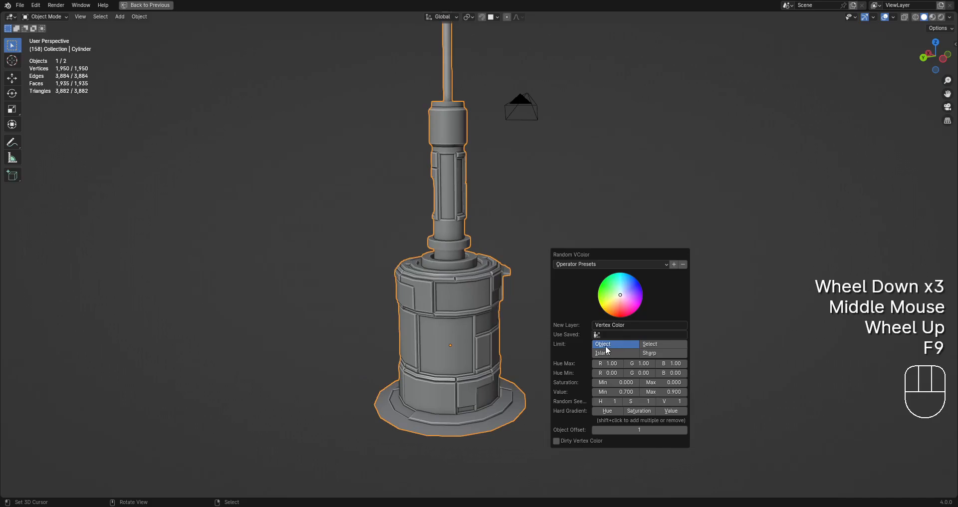
scroll(565, 308, down, 2)
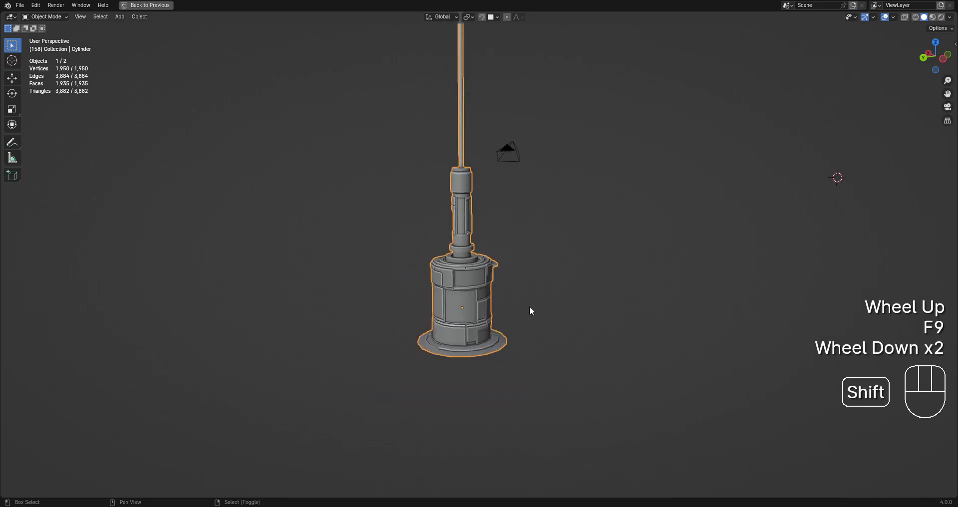
Duplicate the antenna beside the original and select both antennas.
key(shift+d)
shift+right_click(599, 315)
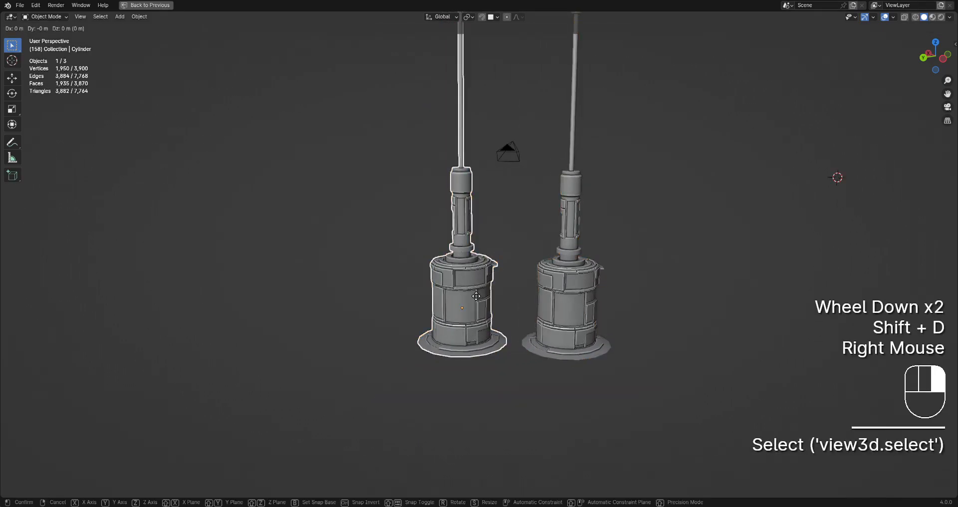
shift+right_click(547, 300)
Apply Random VColor to both antennas with a minimum value of 0.15, varying the value seed to give them contrasting greys.
key(shift+q)
click(604, 284)
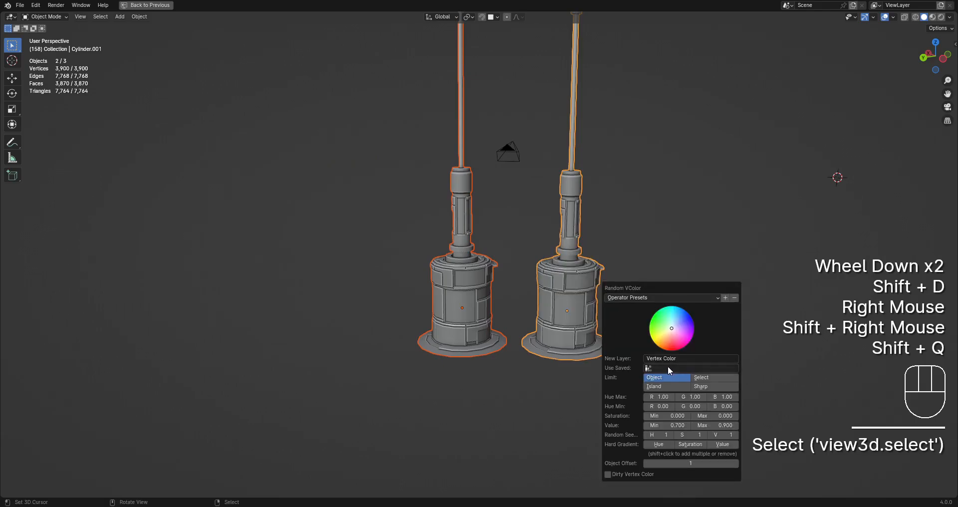
ctrl+scroll(718, 437, up, 14)
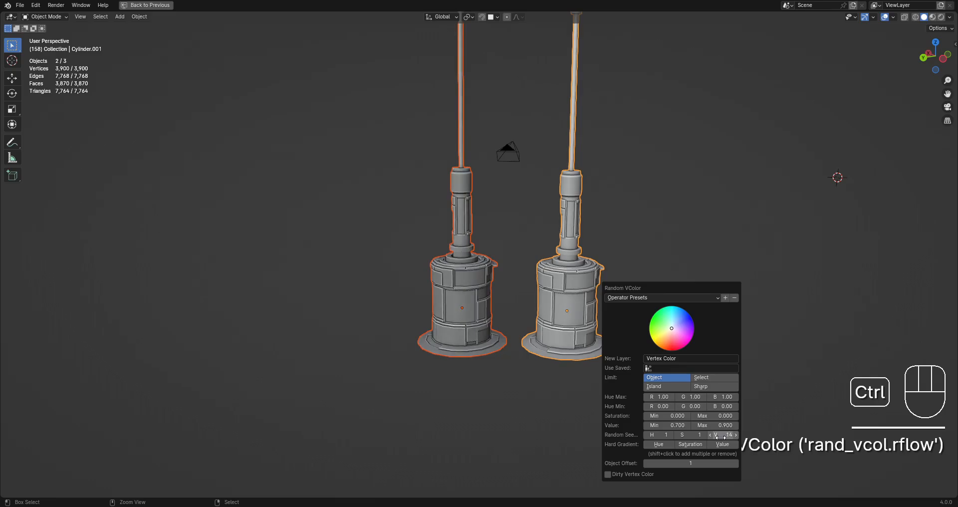
drag(684, 426, 546, 426)
ctrl+scroll(732, 438, up, 7)
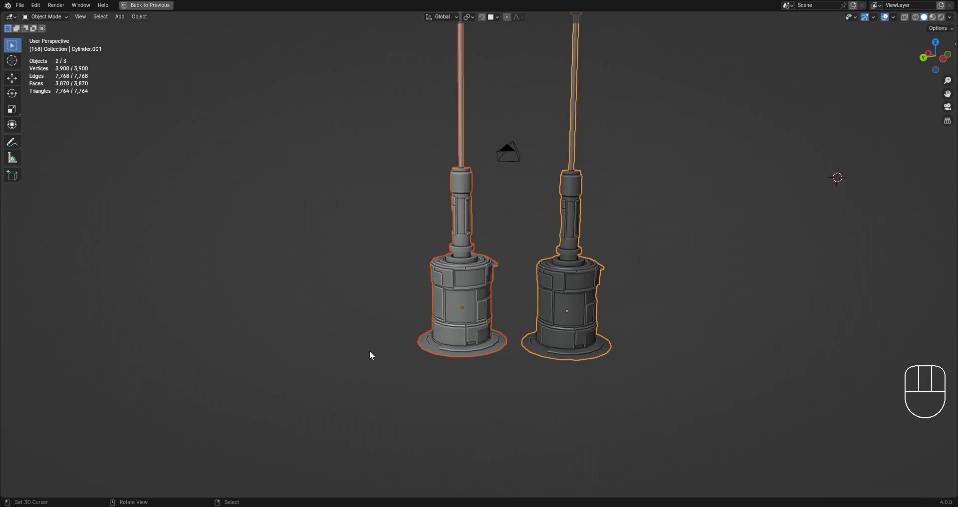
Select the faces of the large front panel on both antenna bodies in Edit Mode, and return to Object Mode.
scroll(421, 310, up, 1)
key(Tab)
middle_drag(449, 335, 441, 319)
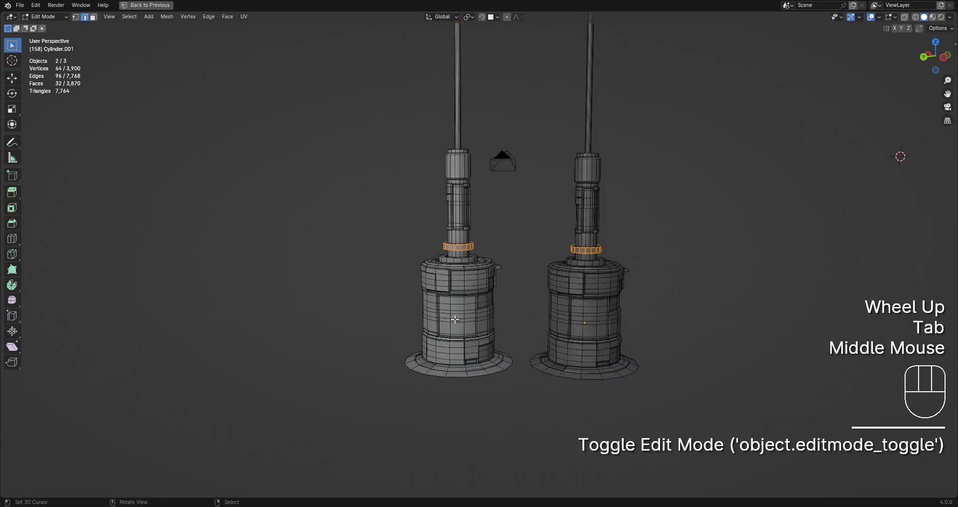
key(3)
right_click(445, 304)
ctrl+shift+right_click(472, 330)
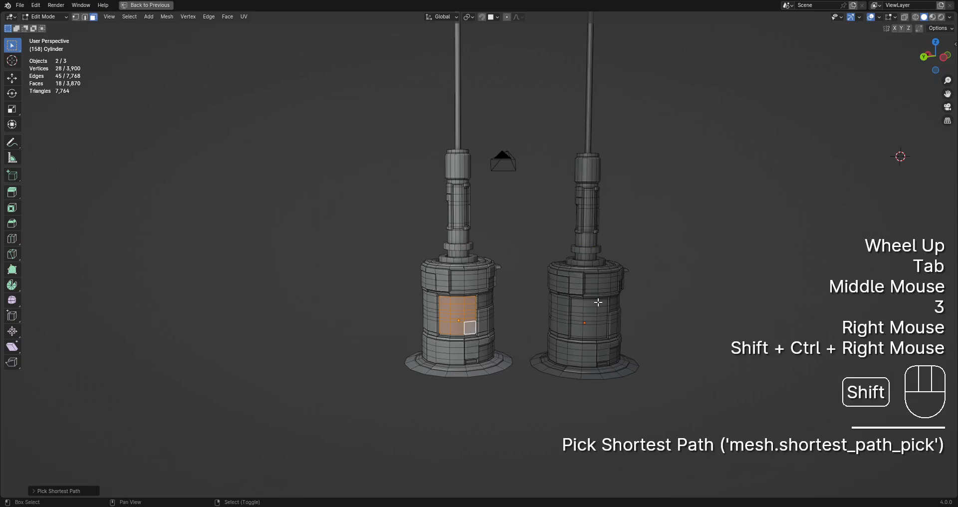
shift+right_click(580, 301)
ctrl+shift+right_click(601, 332)
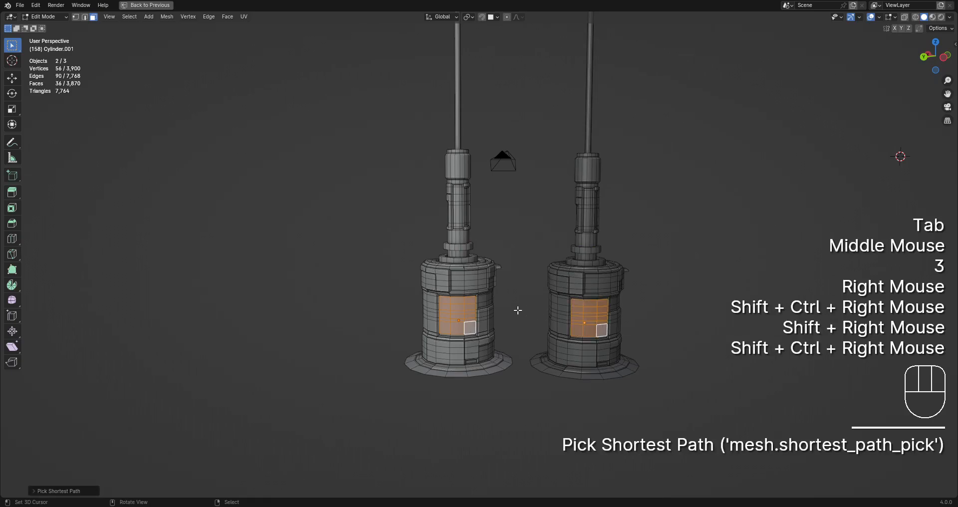
key(Tab)
Select both antennas and apply Random VColor with its limit set to Select, colouring only their selected panel faces.
right_click(544, 302)
right_click(570, 301)
right_click(463, 297)
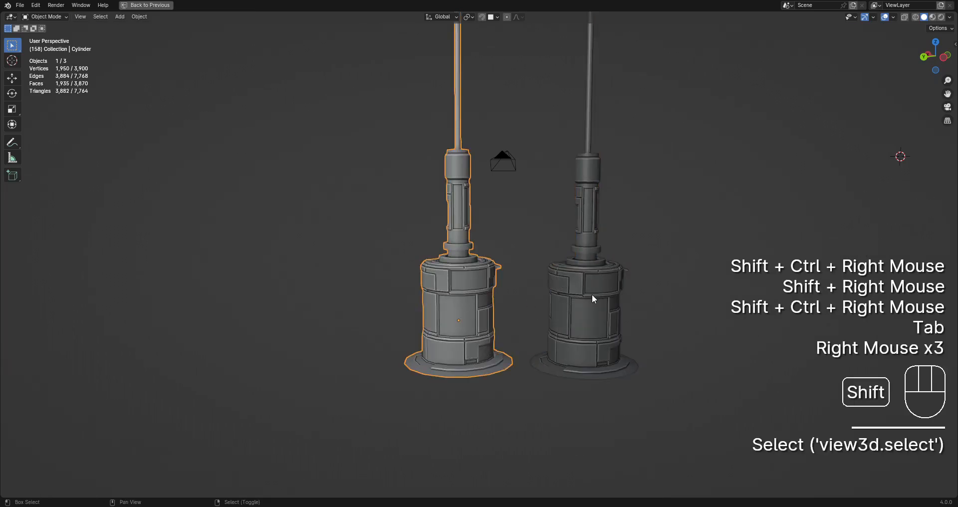
shift+right_click(593, 293)
key(shift+q)
click(600, 280)
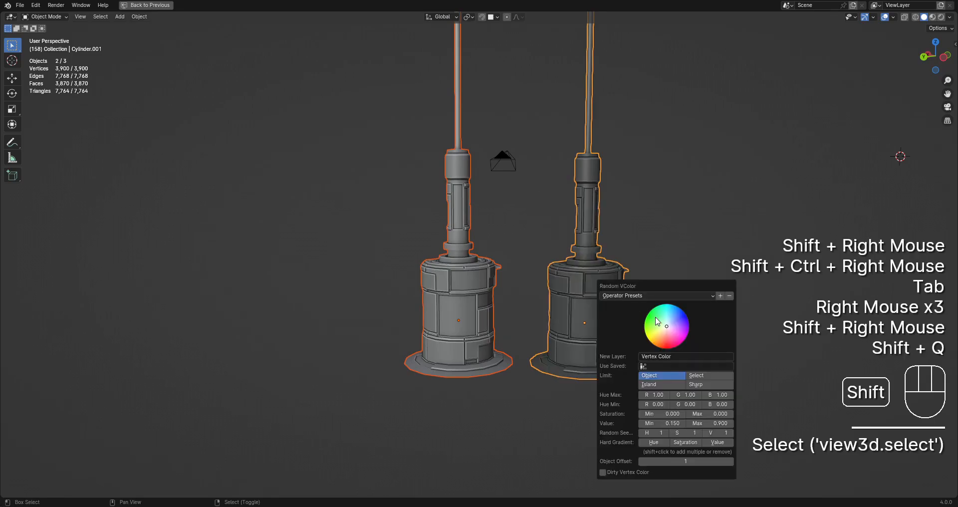
click(699, 375)
Vary the random value seed of Random VColor on the selected panel faces of both antennas.
shift+middle_drag(664, 355, 652, 323)
scroll(653, 323, up, 1)
key(F9)
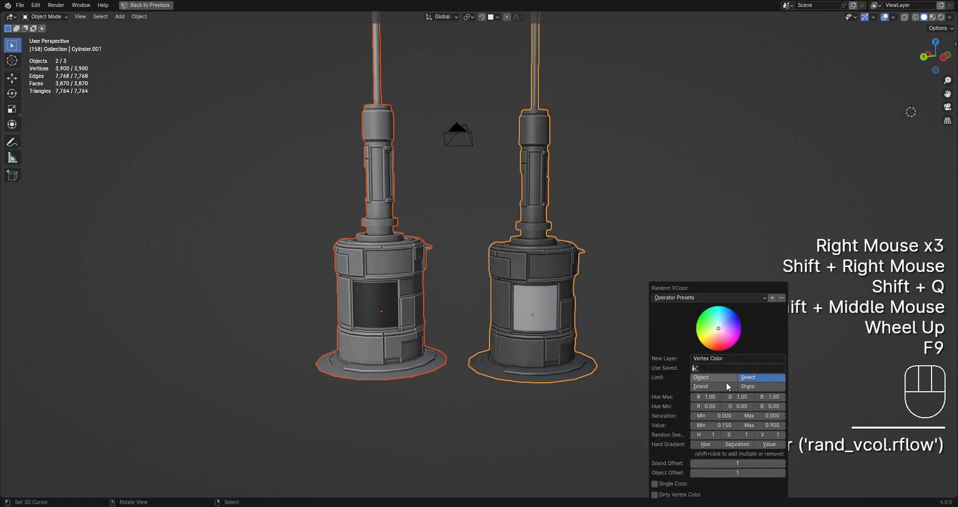
ctrl+scroll(760, 433, up, 8)
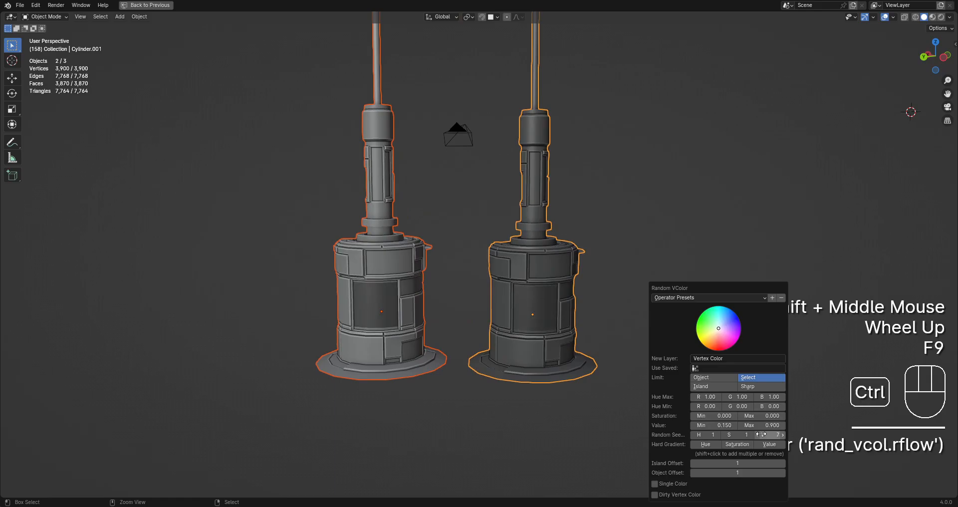
ctrl+scroll(760, 433, up, 1)
key(shift+q)
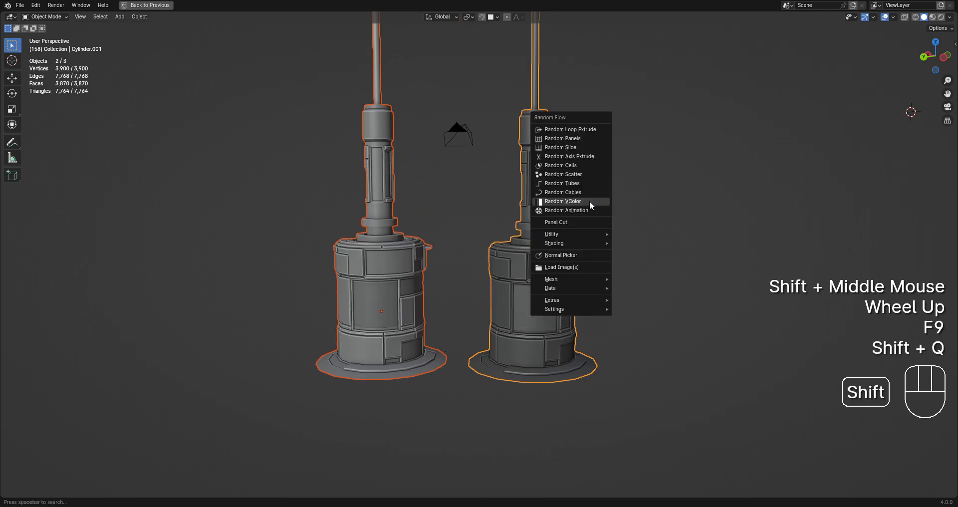
click(590, 202)
click(653, 302)
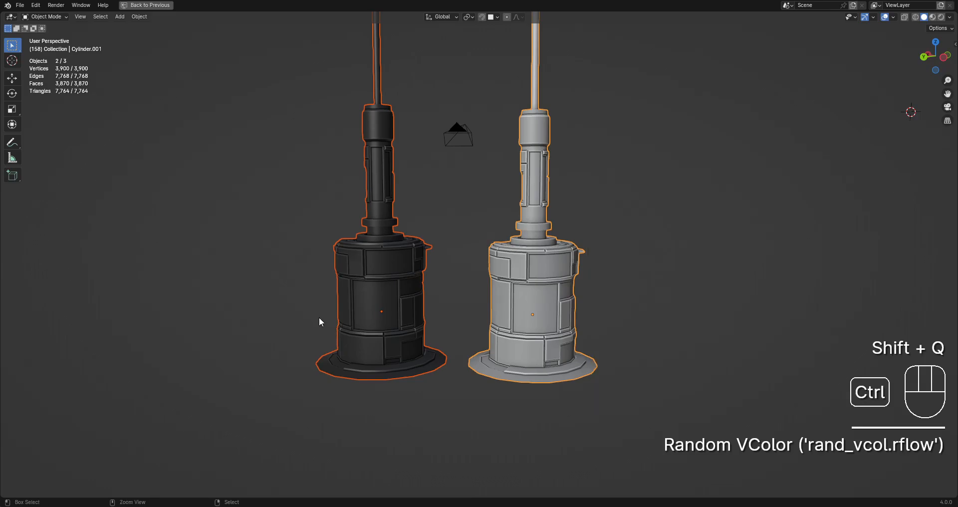
key(ctrl+z)
Select the faces of the upper front panel on the duplicate antenna's body in Edit Mode and return to Object Mode.
right_click(536, 274)
key(Tab)
middle_drag(536, 273, 519, 277)
key(Tab)
scroll(557, 297, up, 4)
key(Tab)
scroll(557, 298, down, 1)
scroll(519, 277, up, 1)
scroll(513, 265, down, 1)
key(3)
right_click(507, 244)
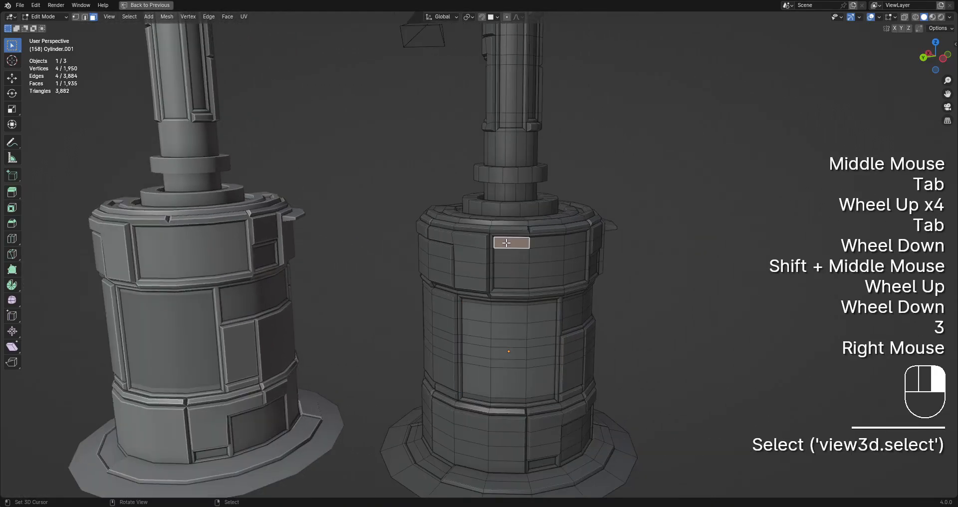
ctrl+shift+right_click(571, 279)
shift+middle_drag(683, 258, 598, 242)
scroll(598, 241, up, 1)
key(Tab)
scroll(598, 241, up, 1)
Generate Random Panels over the selected upper front faces, adding subdivision cuts and increasing the maximum height to form dense raised details.
key(shift+q)
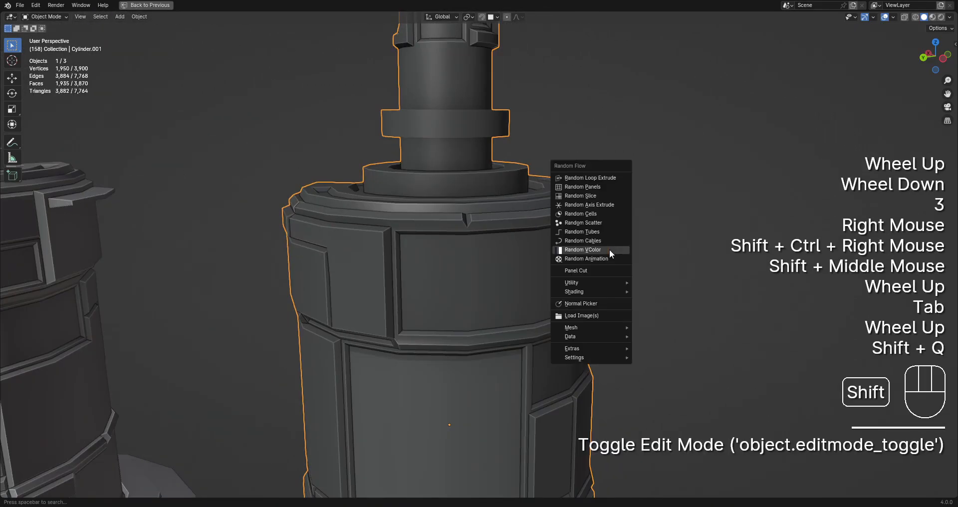
click(592, 187)
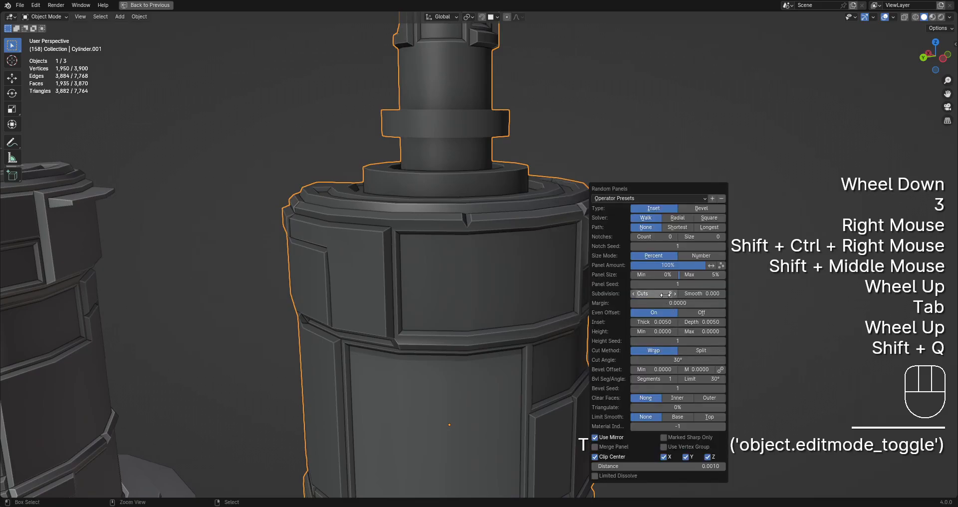
ctrl+scroll(665, 294, up, 1)
ctrl+scroll(665, 294, down, 4)
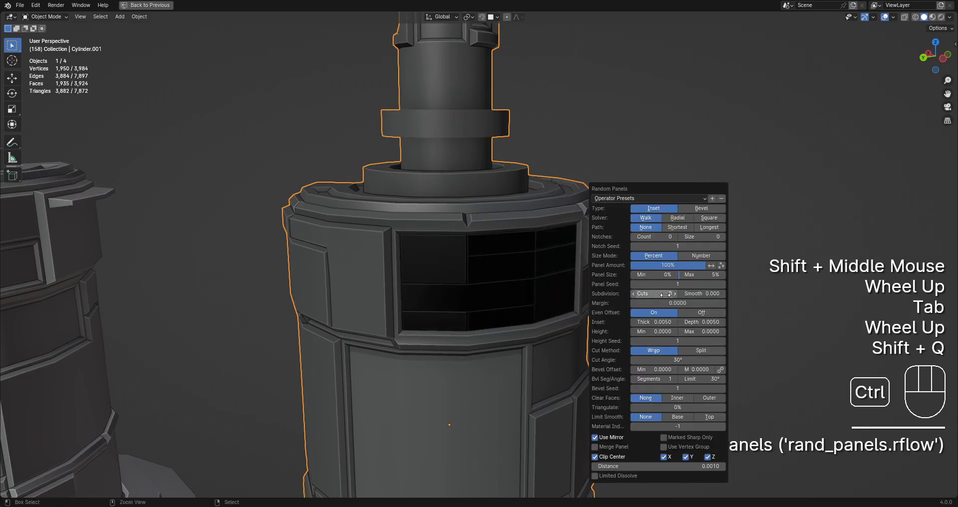
ctrl+scroll(665, 294, up, 3)
ctrl+scroll(665, 295, up, 2)
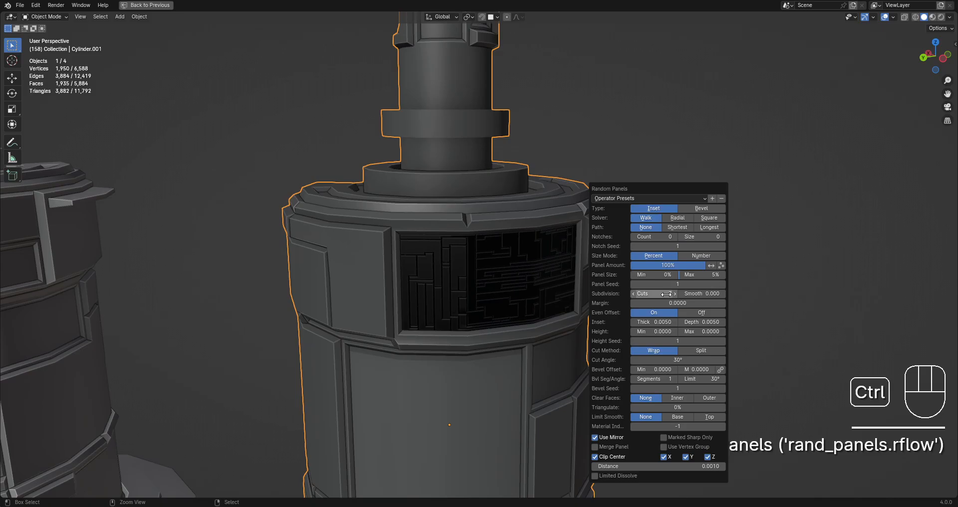
mouse_move(705, 331)
mouse_down()
mouse_move(717, 331)
mouse_move(699, 331)
mouse_up()
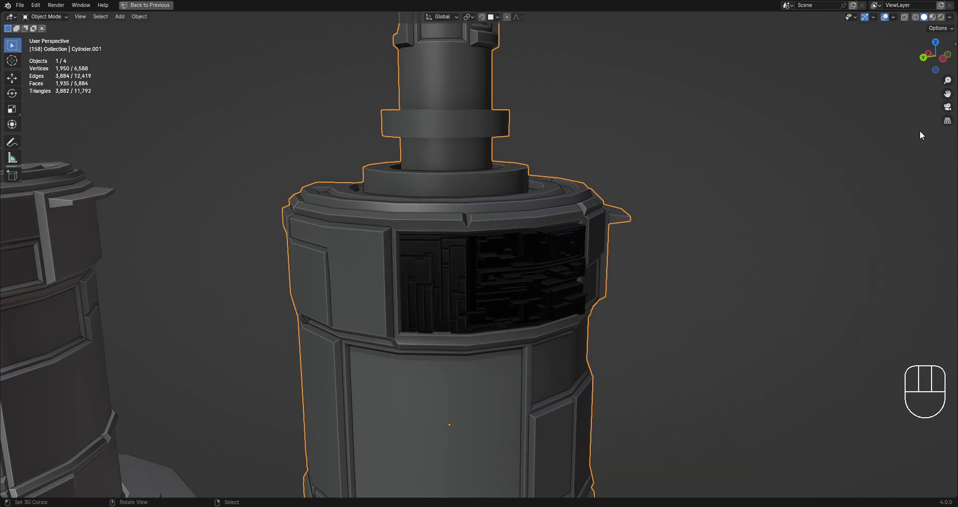
Set the viewport shading colour to Object and view the generated panel details up close.
click(950, 18)
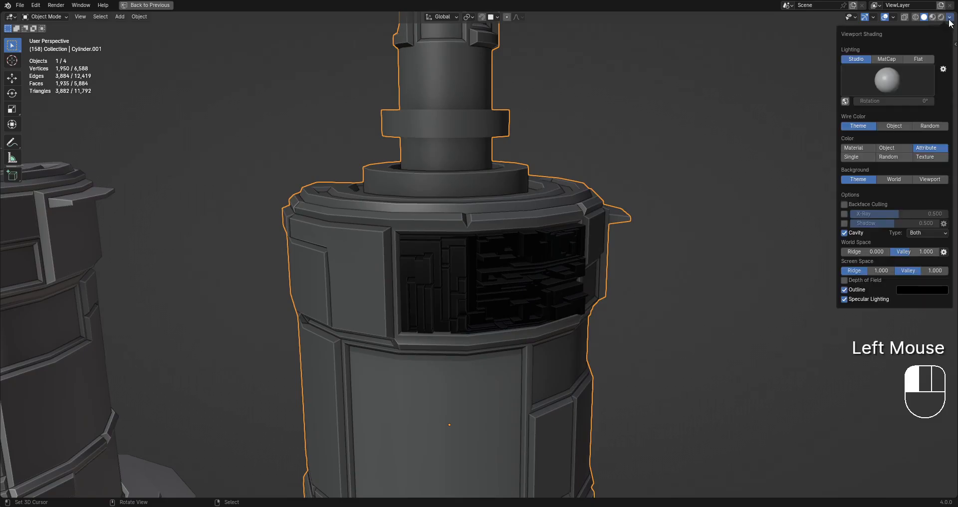
click(901, 148)
middle_drag(591, 279, 585, 277)
scroll(564, 257, up, 2)
scroll(556, 234, up, 1)
scroll(554, 227, down, 1)
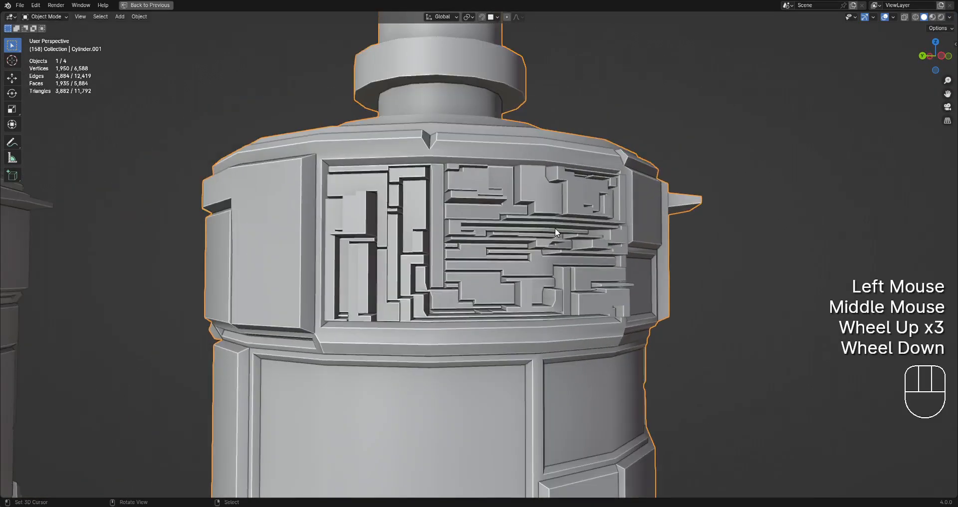
scroll(555, 227, down, 1)
middle_drag(554, 227, 522, 254)
Examine the separate mesh islands of the generated panel object by selecting linked pieces in Edit Mode, clear the selection and return to Object Mode.
right_click(518, 253)
key(Tab)
alt+scroll(518, 253, up, 1)
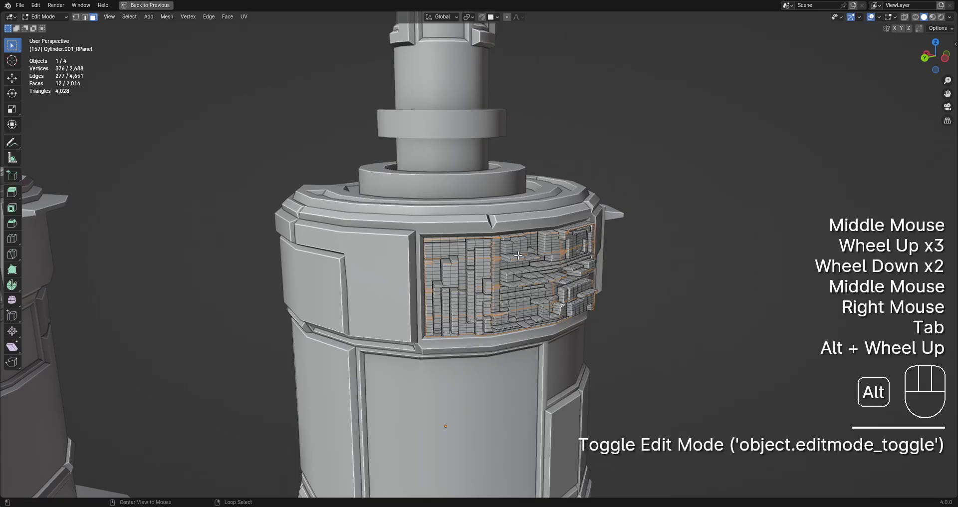
key(alt+a)
scroll(519, 255, up, 2)
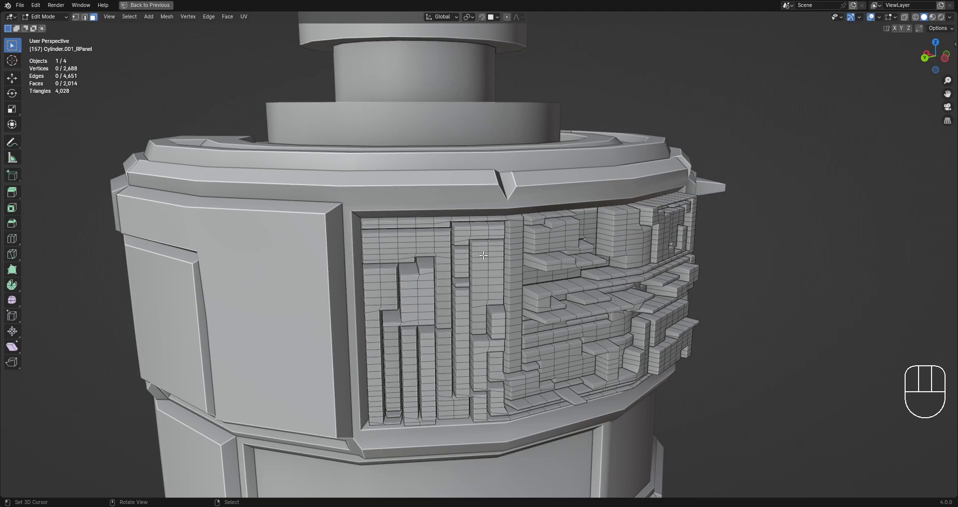
key(l)
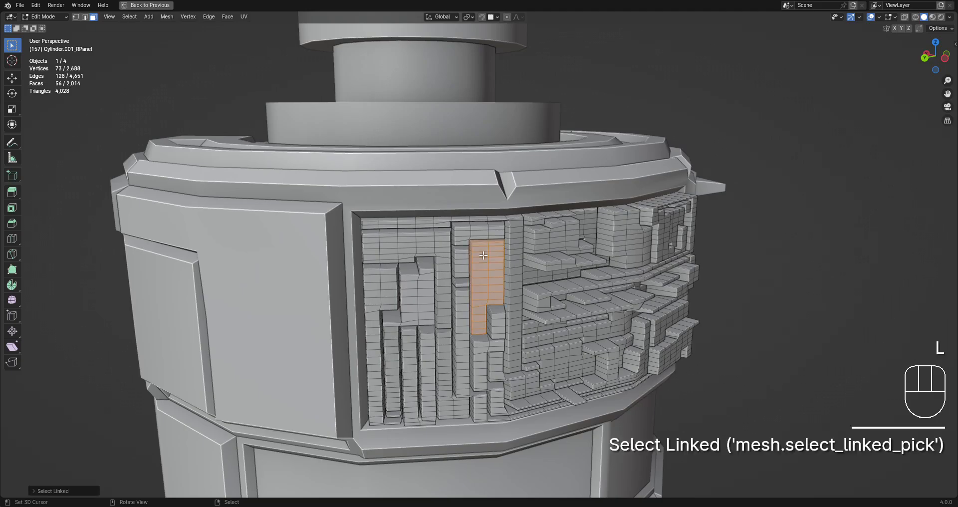
key(l)
key(l)
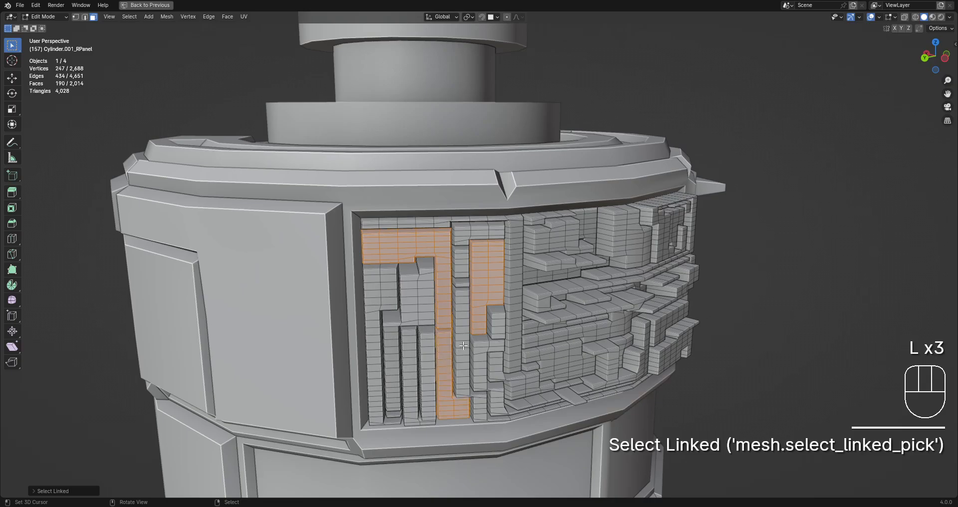
key(l)
key(l)
key(l)
key(l)
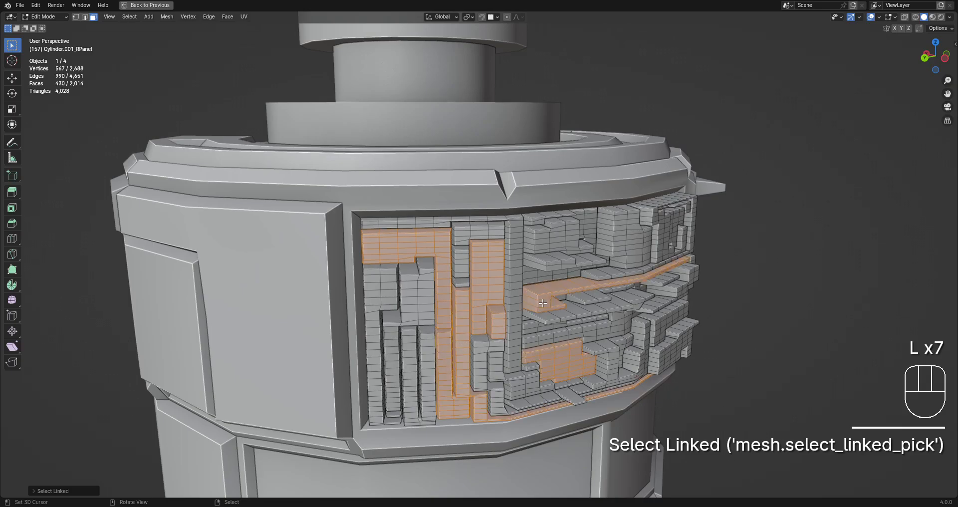
key(l)
key(alt+a)
key(Tab)
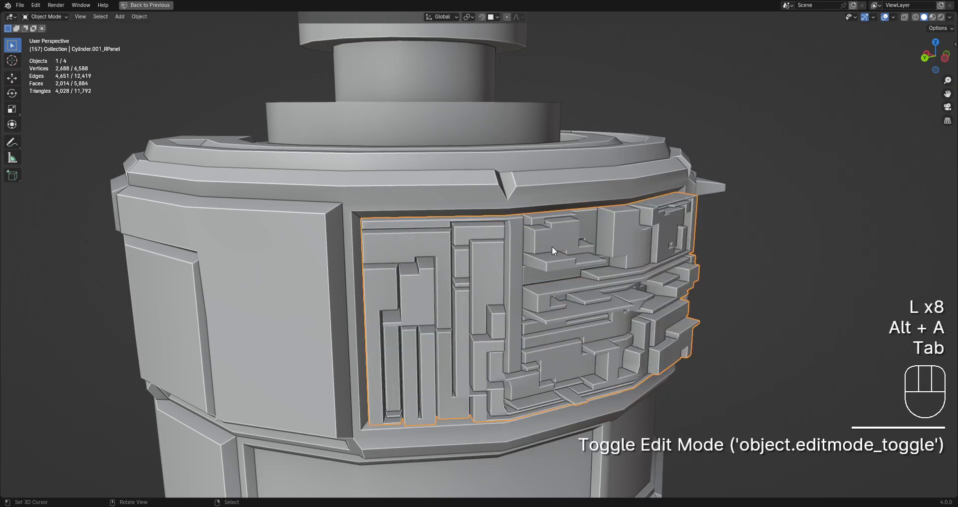
Apply Random VColor to the panel object with its limit set to Island and a minimum value of 0.267, varying the random seed.
key(shift+q)
click(648, 299)
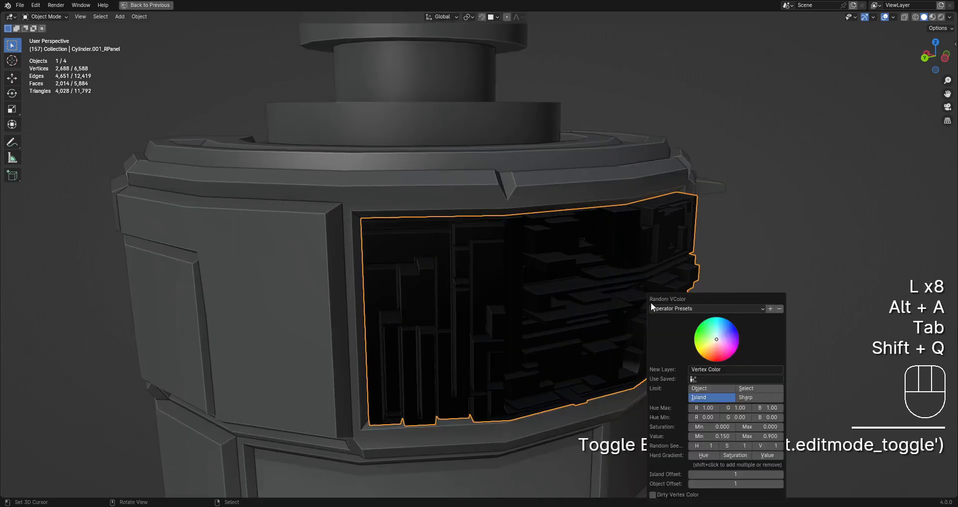
click(709, 395)
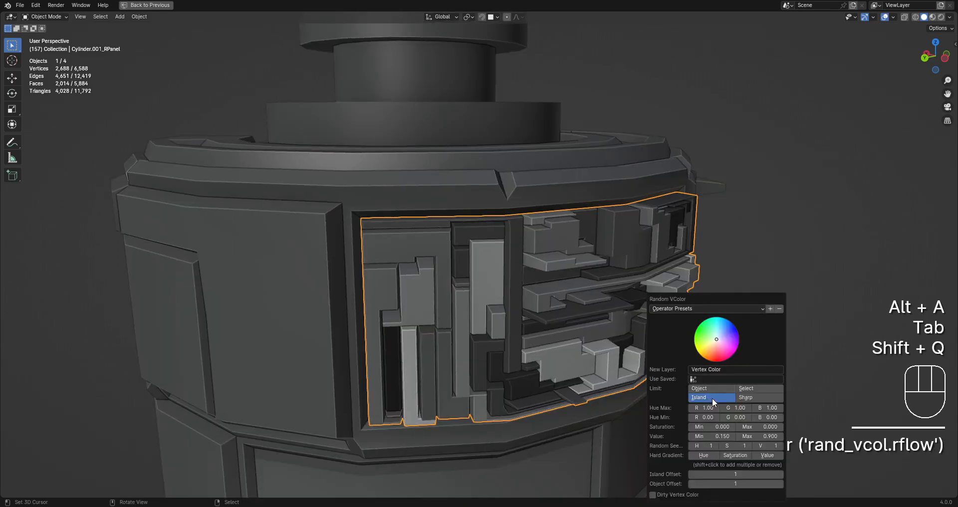
drag(764, 448, 741, 436)
ctrl+scroll(764, 446, up, 5)
scroll(387, 373, down, 2)
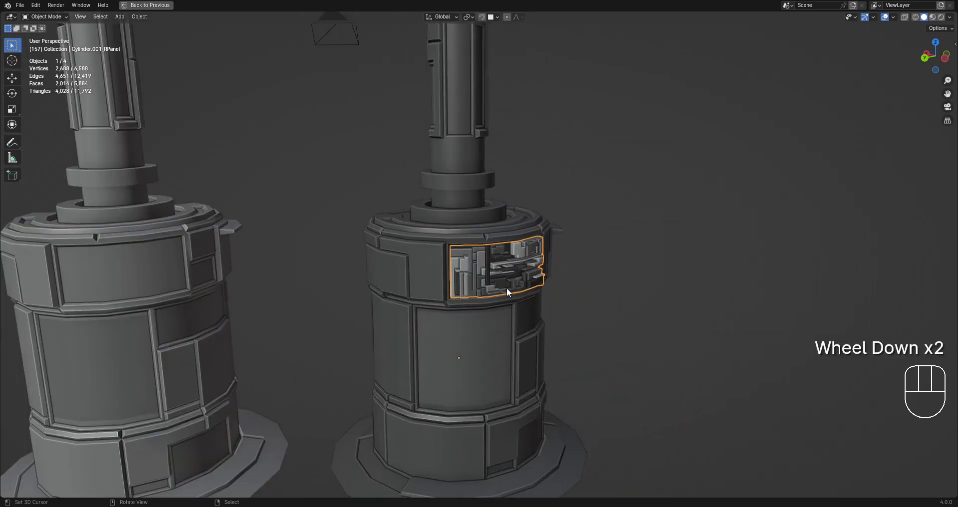
Delete the generated panel object and the duplicate antenna.
right_click(506, 271)
key(x)
click(505, 271)
right_click(505, 271)
key(x)
click(505, 271)
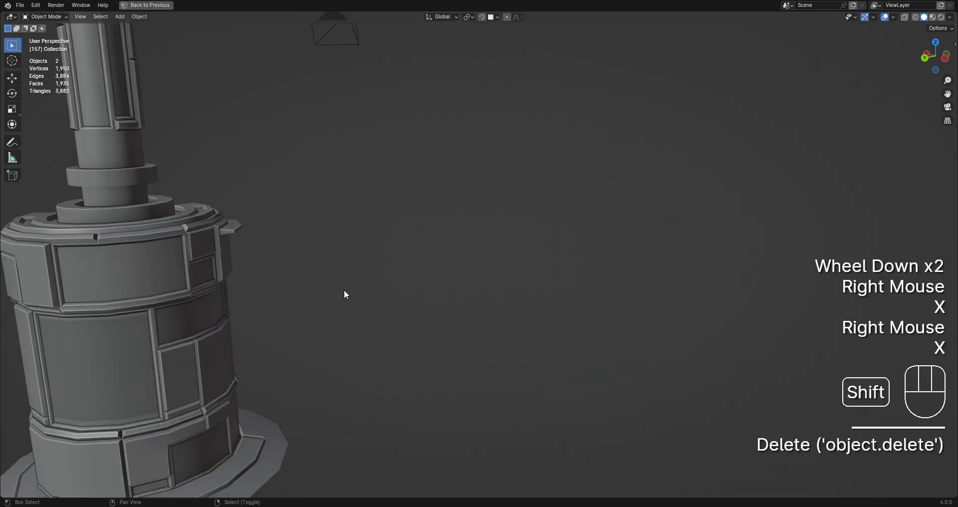
Select the remaining antenna and open the Random VColor options.
shift+middle_drag(344, 291, 598, 299)
right_click(466, 262)
key(shift+q)
click(440, 263)
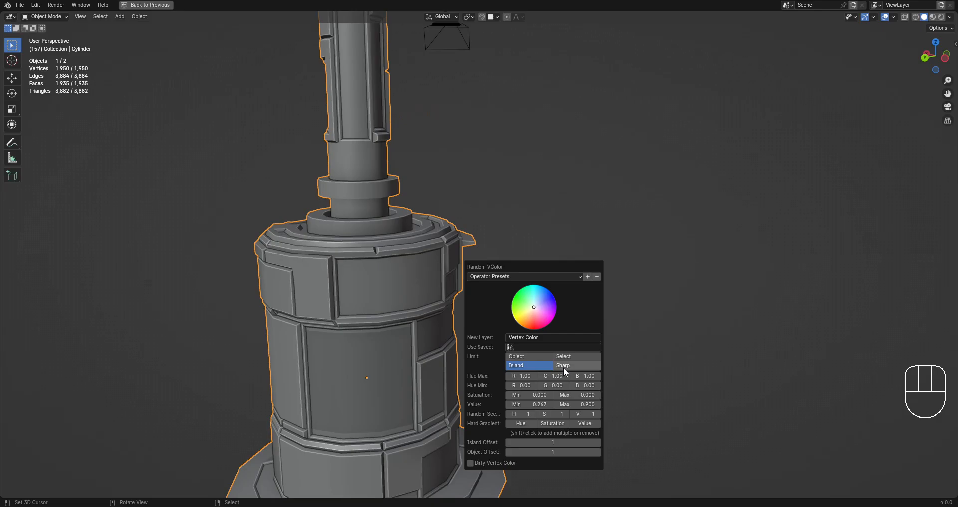
Select the closed outline of edges around the antenna body's upper front panel in Edit Mode.
key(Tab)
scroll(422, 285, up, 2)
middle_drag(432, 283, 488, 218)
key(2)
key(alt+a)
right_click(504, 205)
scroll(590, 261, down, 1)
shift+scroll(590, 261, down, 1)
shift+middle_drag(590, 260, 588, 256)
scroll(588, 257, up, 1)
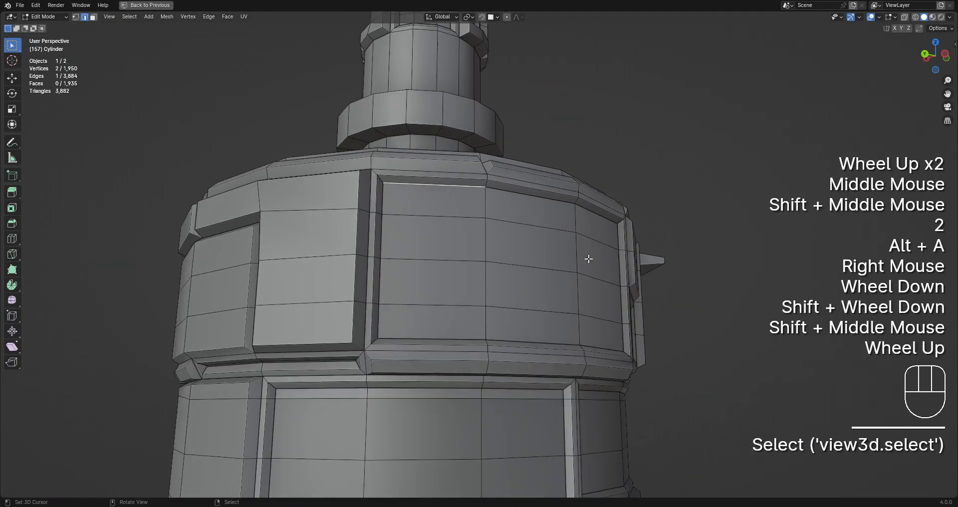
ctrl+right_click(619, 232)
ctrl+right_click(600, 354)
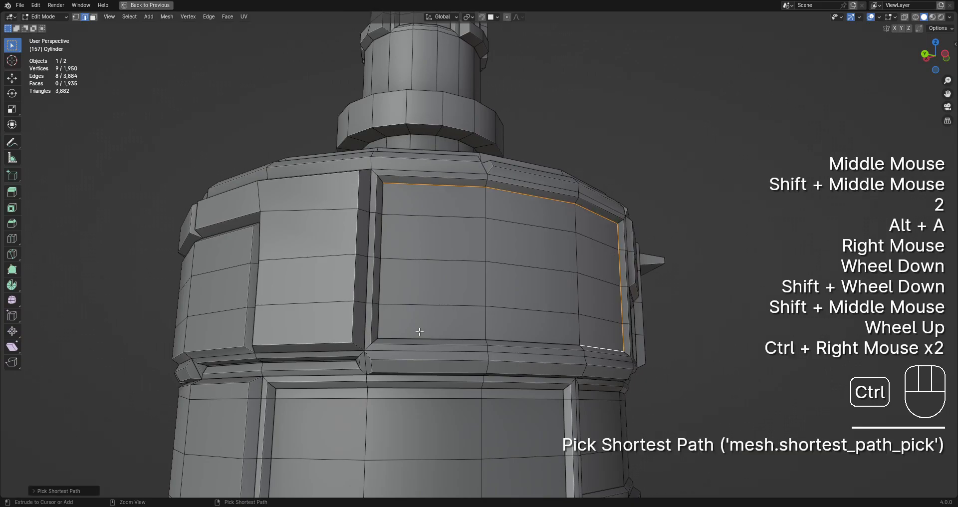
ctrl+right_click(419, 332)
ctrl+right_click(383, 246)
ctrl+right_click(384, 206)
ctrl+right_click(384, 206)
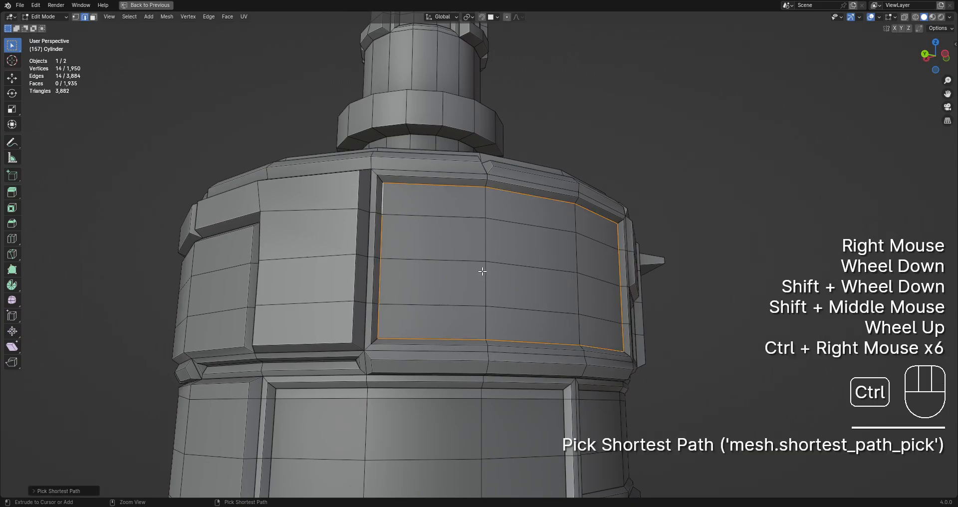
middle_drag(482, 271, 484, 250)
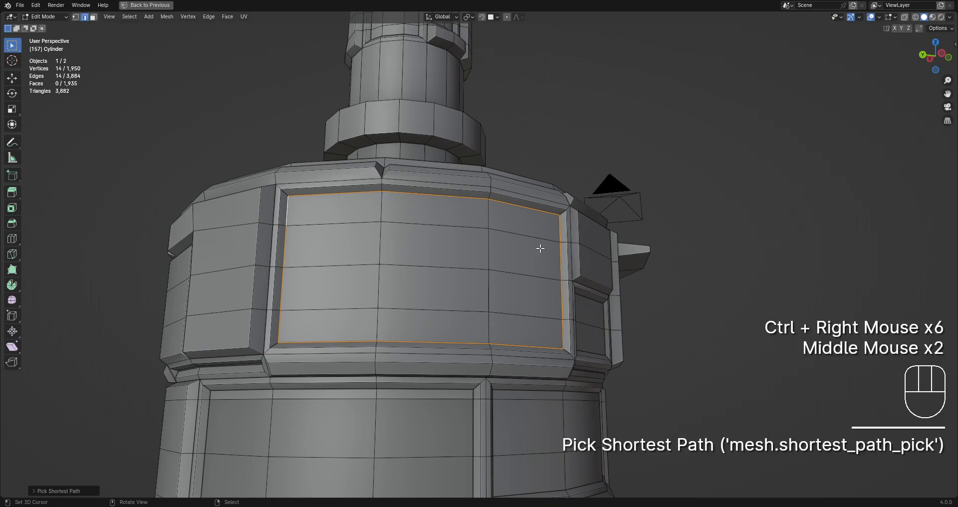
Select all faces inside the outline of the upper front panel.
key(3)
right_click(338, 212)
ctrl+shift+right_click(542, 321)
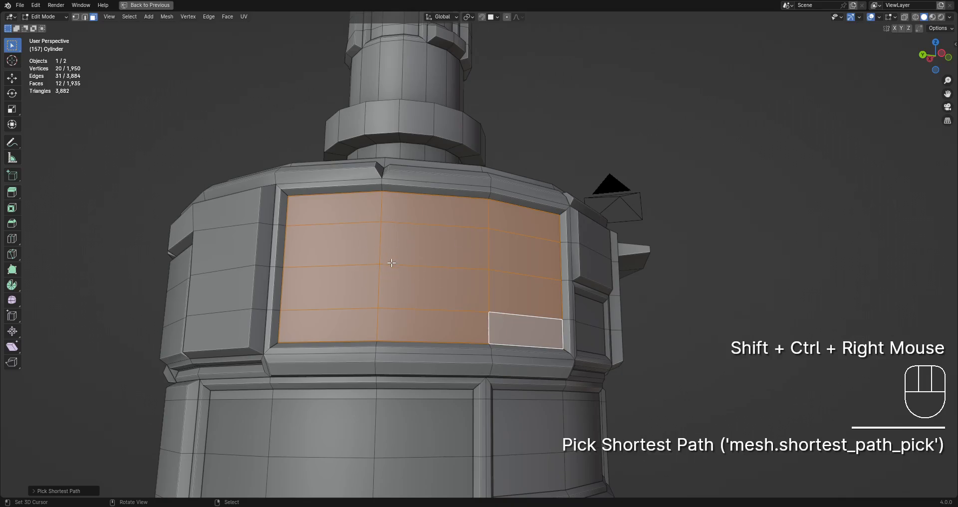
Select the antenna's sharp edges from the whole mesh with Get Sharp, mark them as sharp, and clear the selection.
scroll(552, 297, down, 4)
key(a)
middle_drag(552, 296, 558, 351)
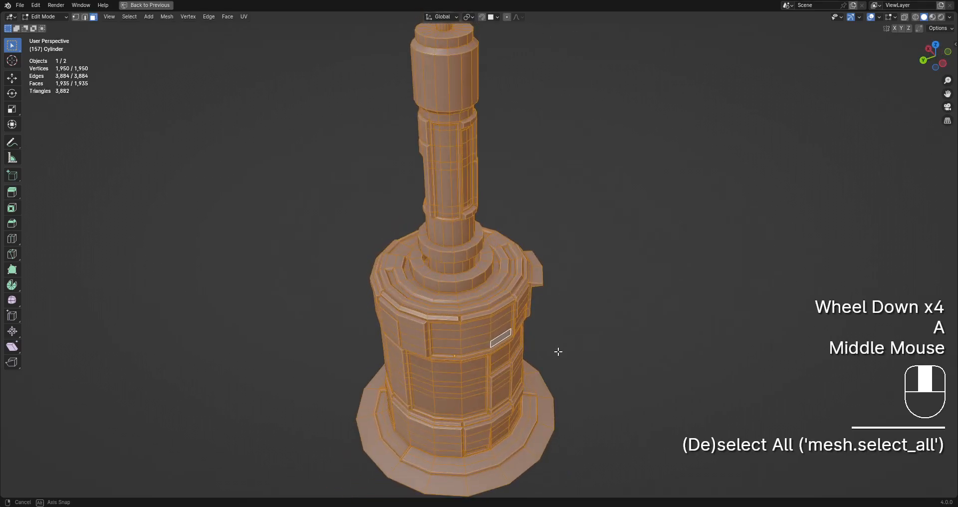
ctrl+scroll(551, 250, up, 1)
key(shift+ctrl+x)
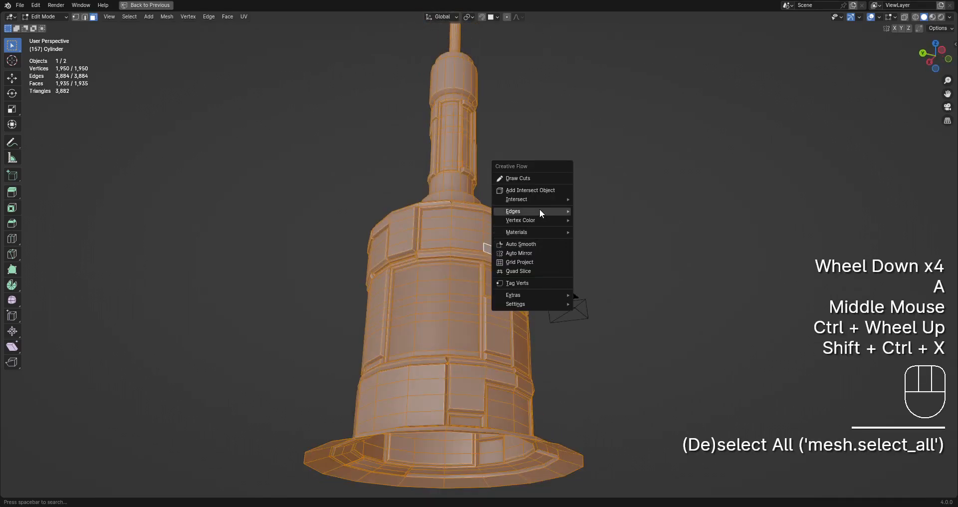
mouse_move(540, 209)
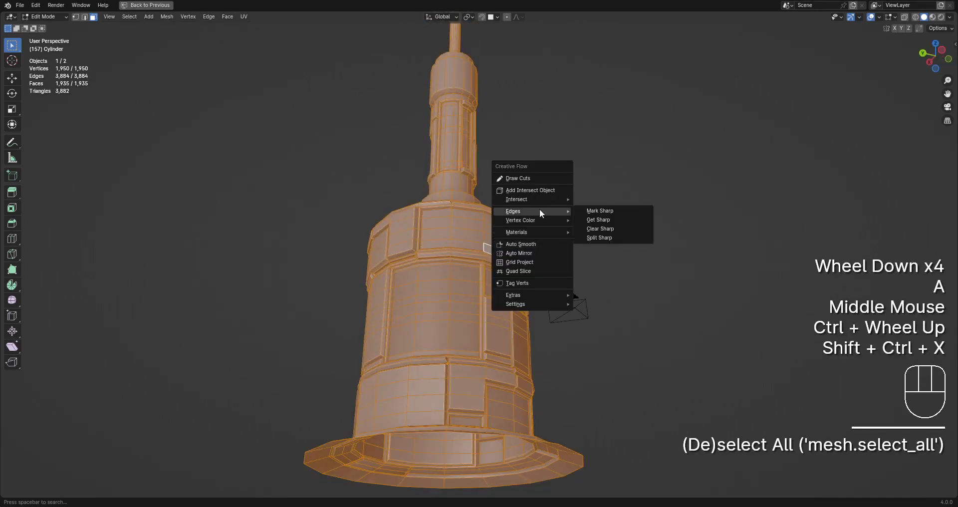
click(599, 219)
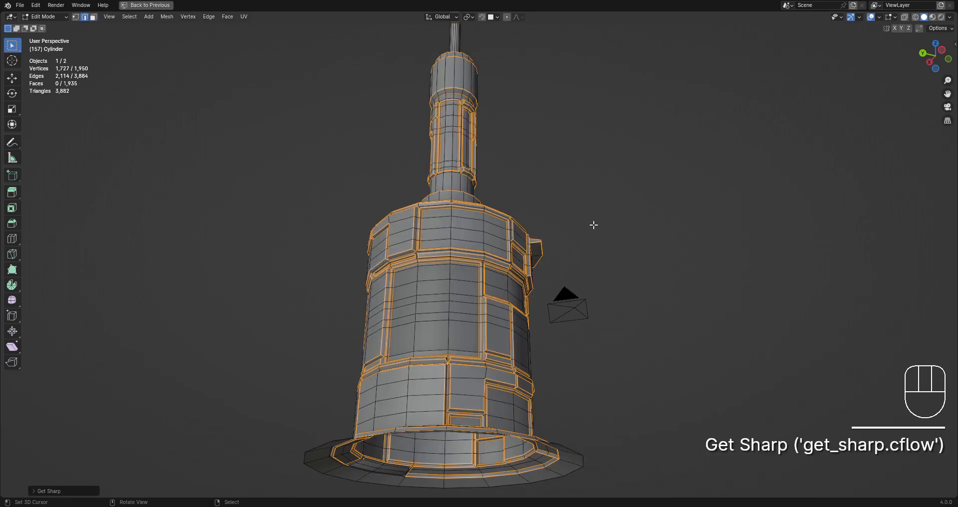
key(shift+ctrl+x)
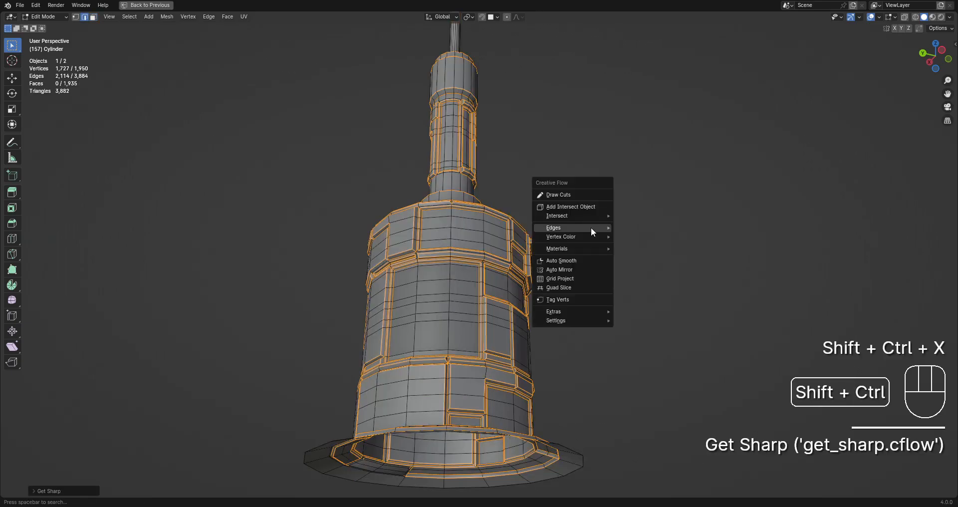
mouse_move(590, 226)
click(638, 230)
key(alt+a)
Select the outer and upper face loops of the collar ring below the antenna's mast.
middle_drag(558, 237, 461, 255)
scroll(533, 238, down, 2)
scroll(518, 223, up, 2)
scroll(461, 255, up, 1)
key(3)
alt+shift+right_click(462, 255)
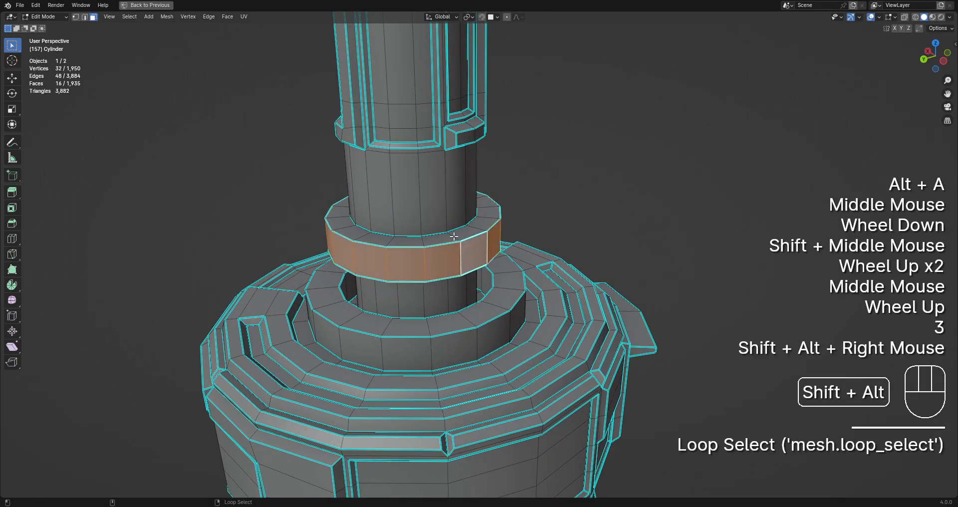
alt+shift+right_click(467, 254)
shift+middle_drag(516, 282, 563, 288)
scroll(524, 285, up, 2)
scroll(549, 292, down, 1)
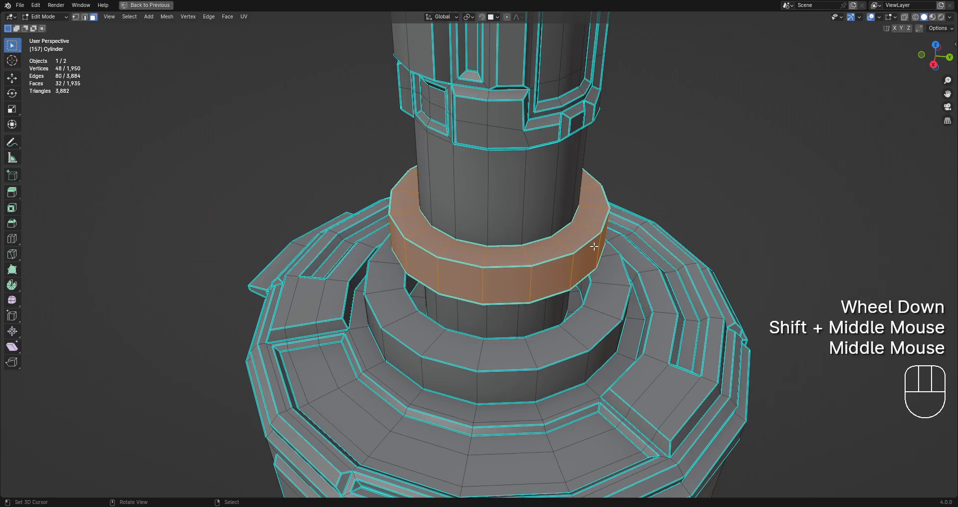
Clear the sharp marking from all of the antenna's edges, return to Object Mode and save the file.
scroll(648, 321, down, 2)
middle_drag(647, 321, 476, 235)
scroll(476, 234, down, 1)
middle_drag(476, 234, 560, 242)
key(a)
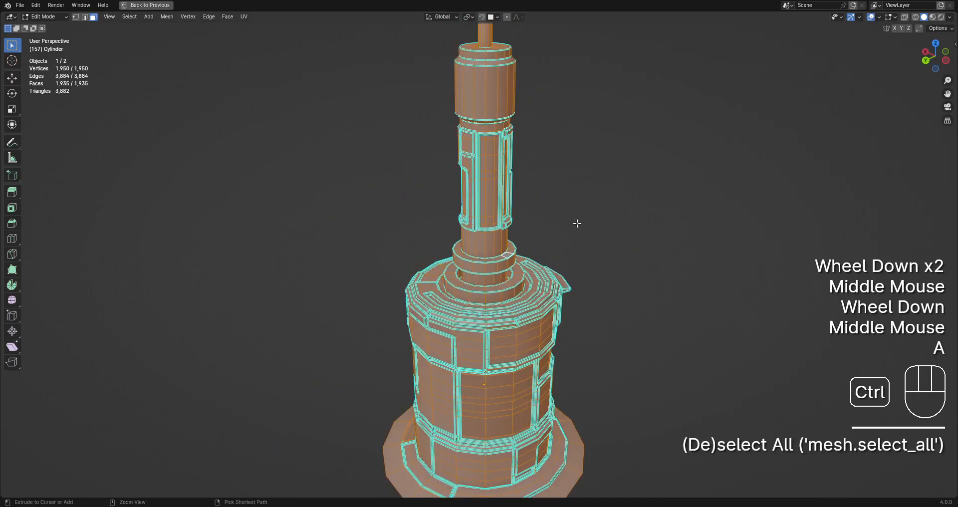
key(ctrl+e)
mouse_move(577, 223)
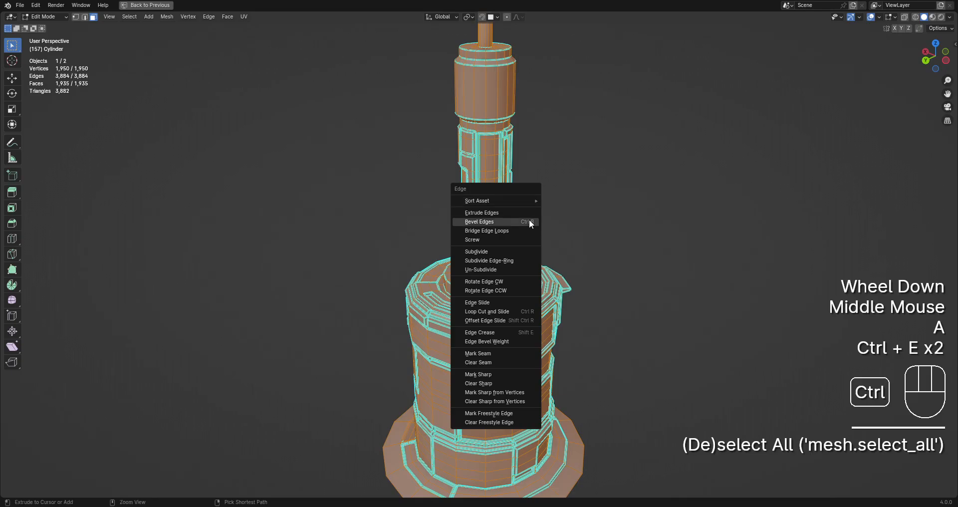
click(524, 374)
key(Tab)
scroll(544, 242, down, 2)
shift+middle_drag(543, 243, 555, 220)
key(ctrl+s)
Apply Random VColor to the antenna with the limit set to Sharp and Mark Sharp enabled.
scroll(539, 234, down, 2)
scroll(555, 220, up, 2)
key(shift+q)
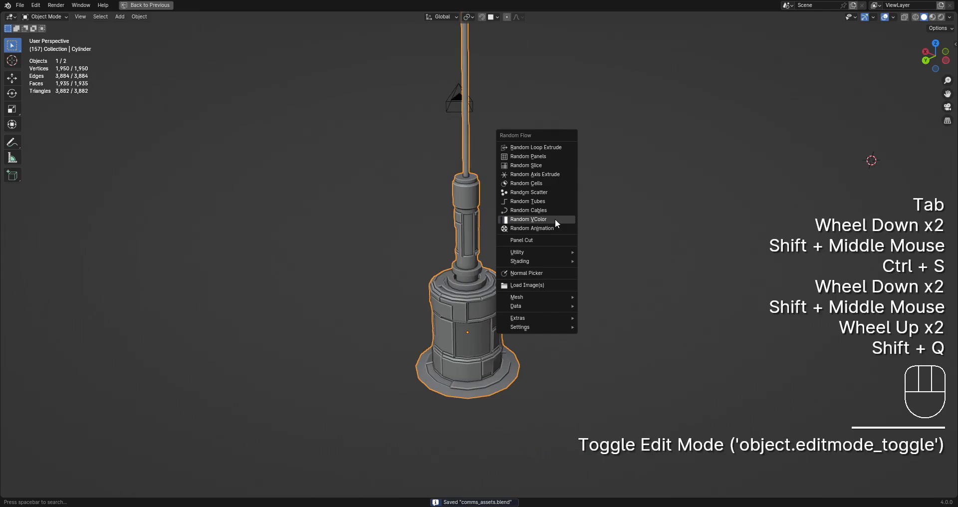
click(556, 220)
click(661, 321)
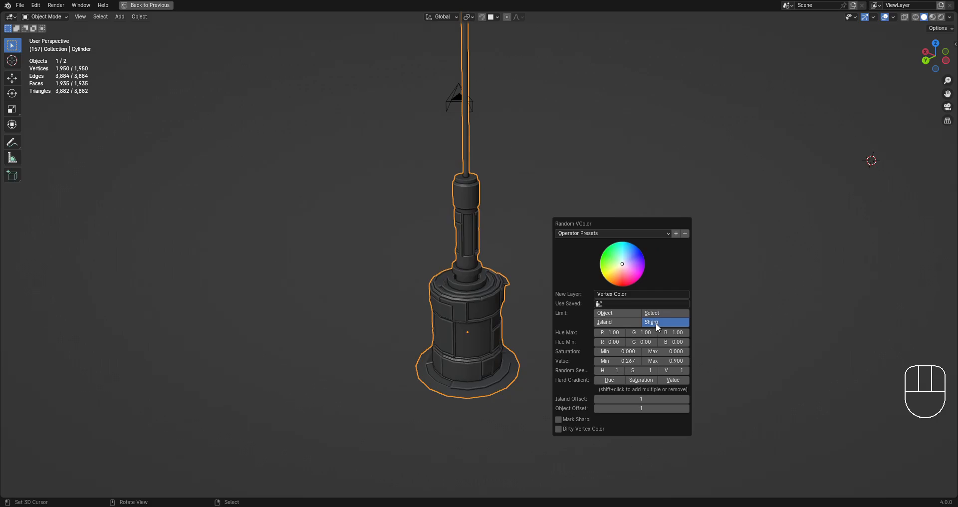
click(576, 422)
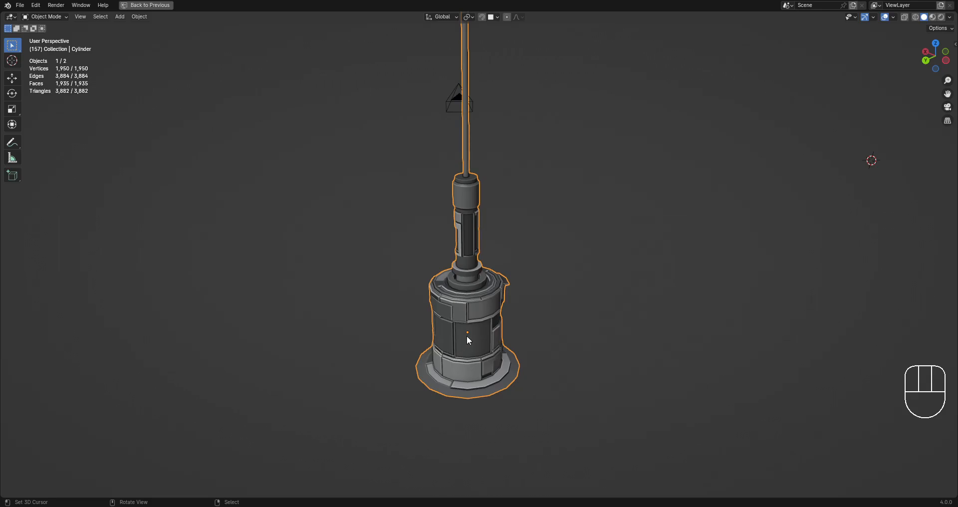
Examine the coloured regions on the antenna's panels and collar, both in Object Mode and with its edges shown in Edit Mode.
scroll(468, 340, up, 2)
scroll(507, 349, down, 2)
middle_drag(480, 330, 565, 304)
scroll(544, 256, up, 4)
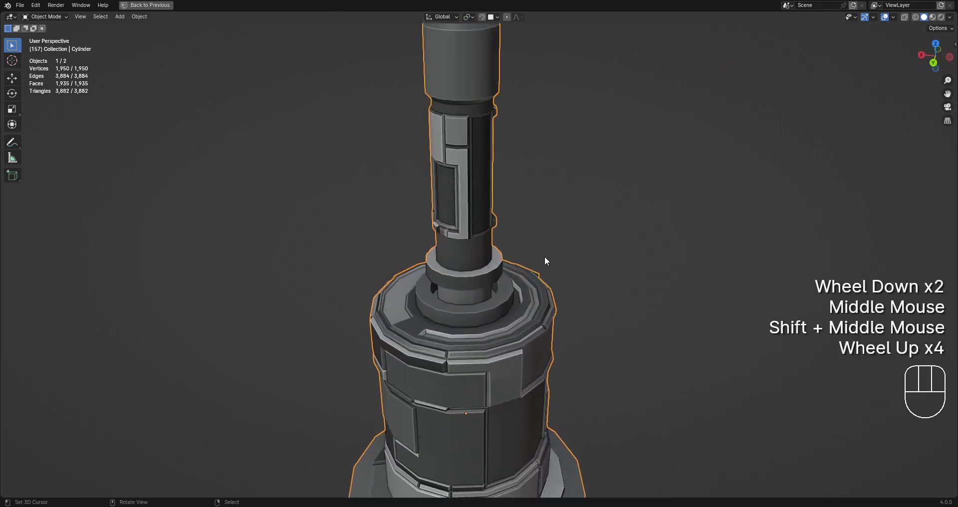
key(Tab)
key(alt+a)
scroll(544, 257, down, 1)
scroll(544, 256, down, 1)
middle_drag(544, 257, 575, 329)
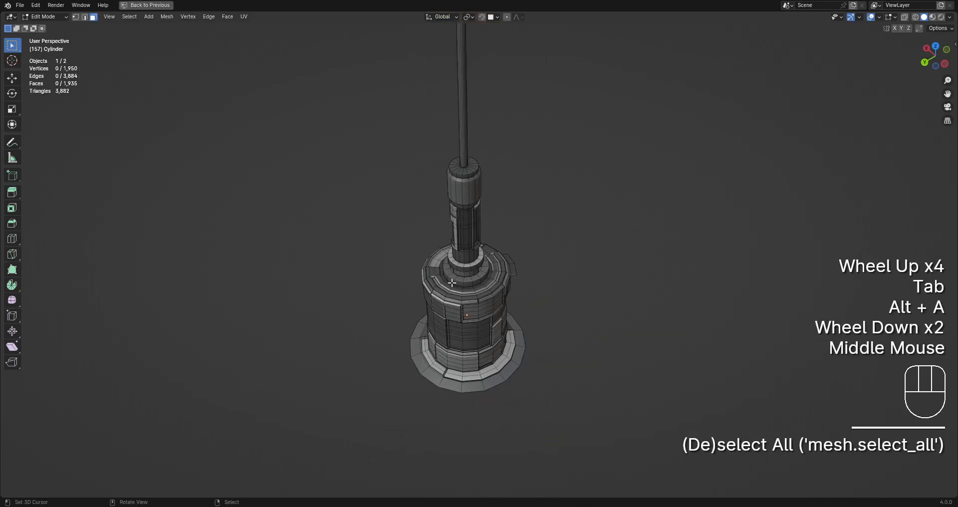
middle_drag(501, 351, 505, 284)
scroll(541, 285, up, 1)
Undo the random vertex colours applied to the antenna by sharp regions.
key(ctrl+z)
key(ctrl+z)
key(ctrl+z)
Select the upper and lower outer edge loops of the collar ring below the mast and mark them as sharp.
scroll(505, 284, up, 2)
key(Tab)
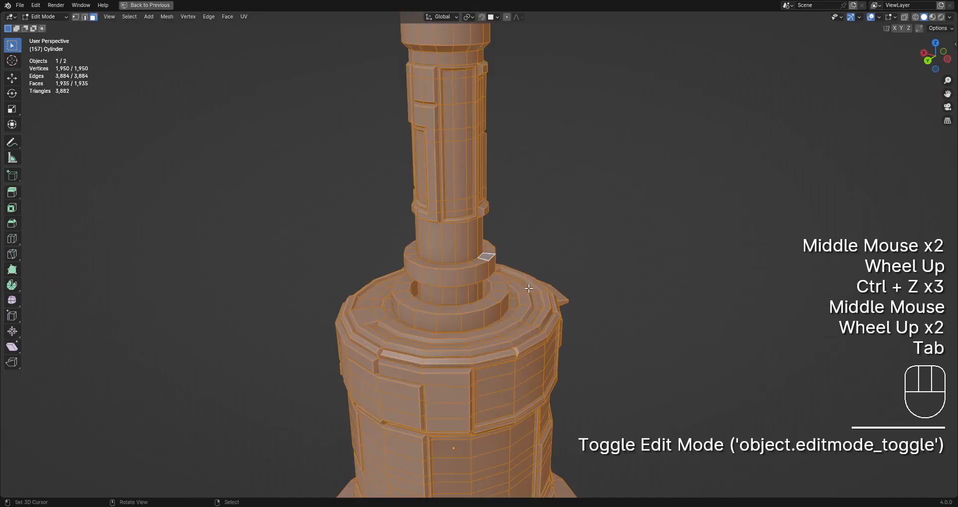
scroll(505, 284, up, 2)
key(alt+a)
key(2)
alt+shift+right_click(505, 284)
alt+shift+right_click(506, 285)
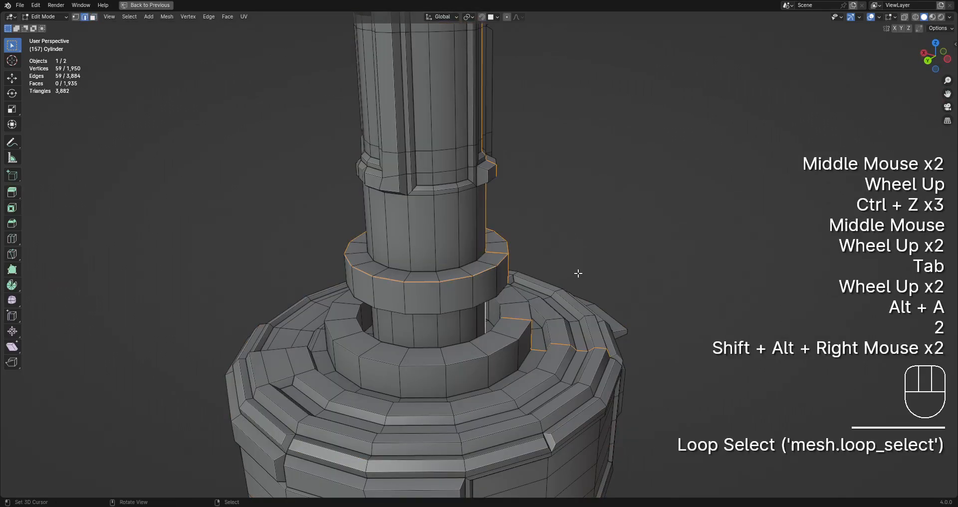
key(ctrl+z)
alt+shift+right_click(497, 298)
key(ctrl+e)
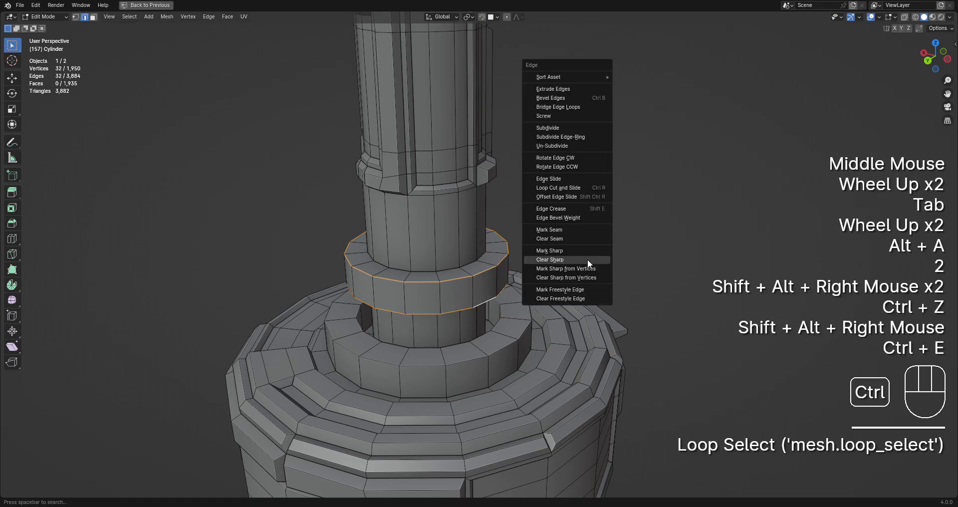
click(586, 250)
Apply Random VColor to the antenna limited to Sharp with Mark Sharp at 30°, and vary the random seed for value.
key(a)
scroll(586, 251, down, 2)
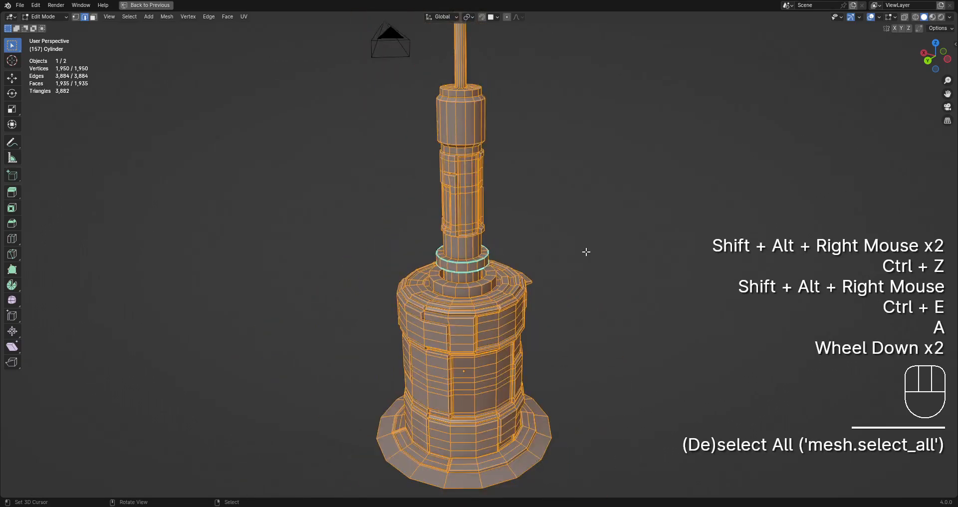
key(Tab)
key(shift+q)
click(585, 250)
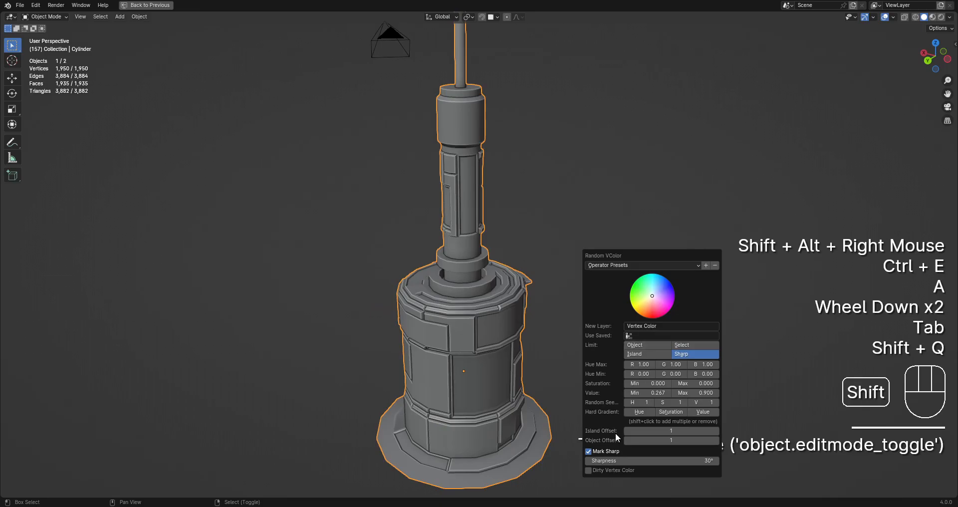
ctrl+scroll(712, 401, up, 5)
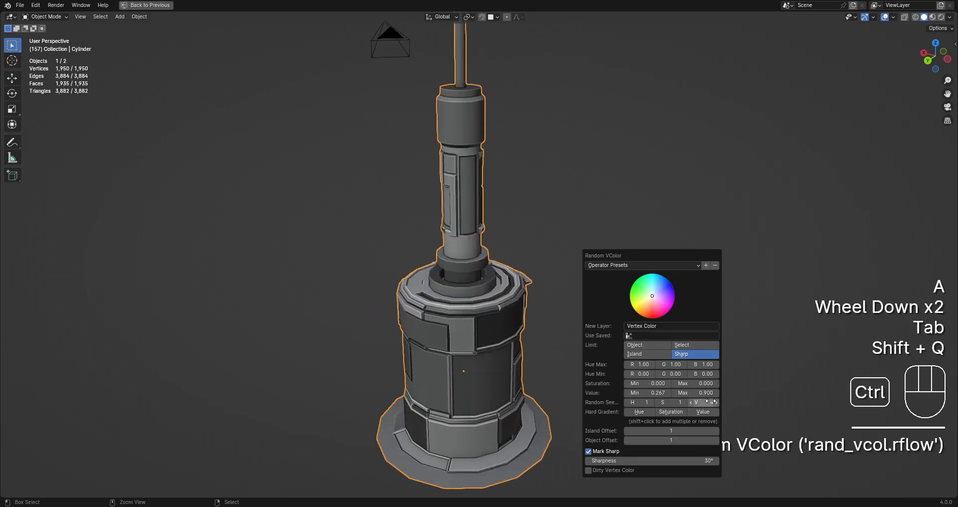
ctrl+scroll(712, 401, up, 1)
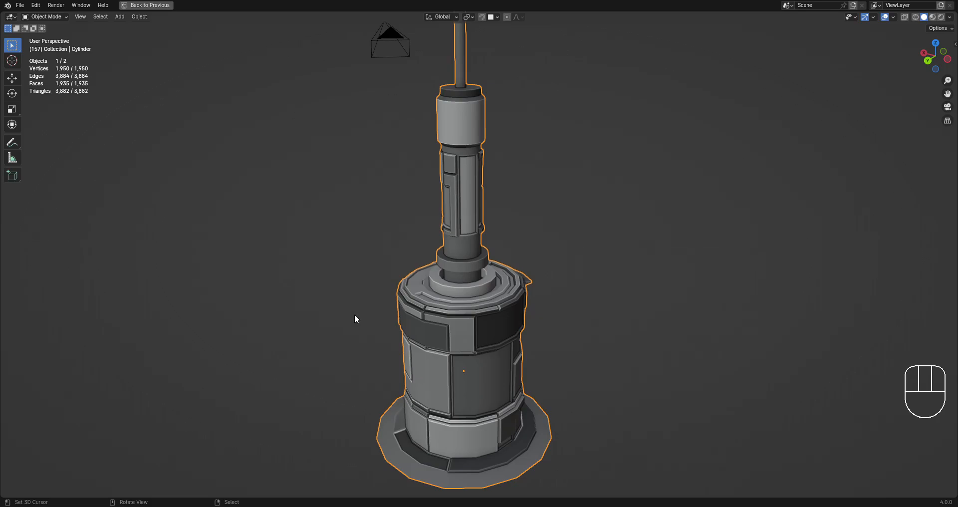
Clear the sharp marking of the collar ring's edges with the whole mesh selected, deselect everything and return to Object Mode.
right_click(475, 297)
key(Tab)
key(alt+a)
scroll(478, 296, up, 2)
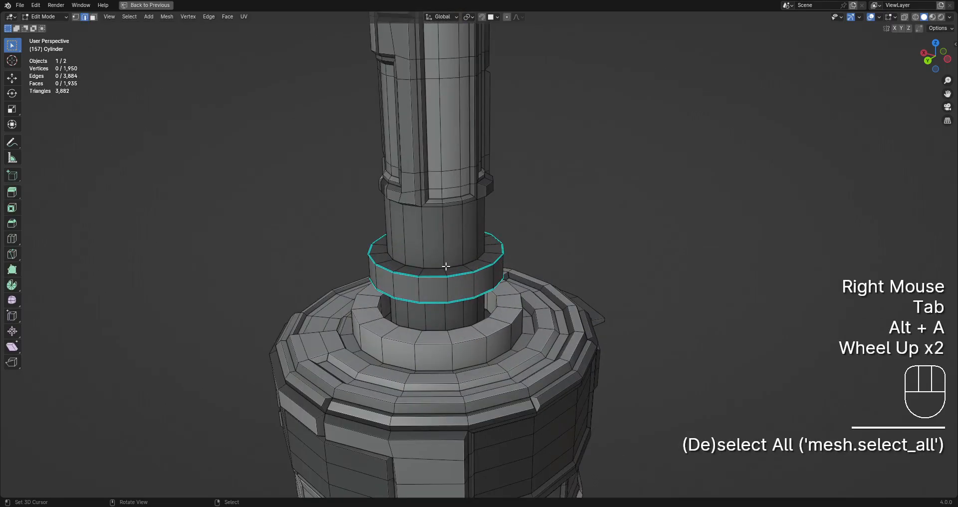
scroll(503, 274, down, 2)
scroll(536, 274, down, 2)
scroll(582, 278, up, 3)
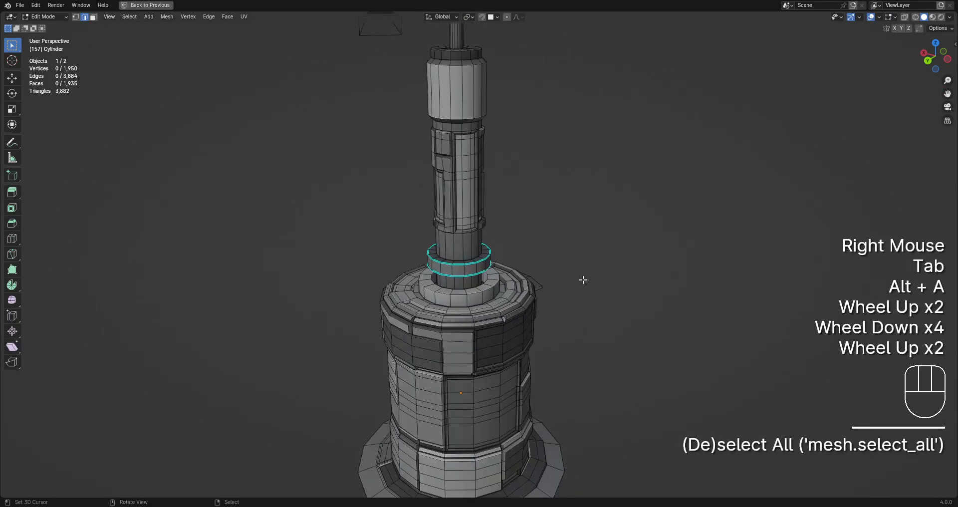
key(a)
key(ctrl+e)
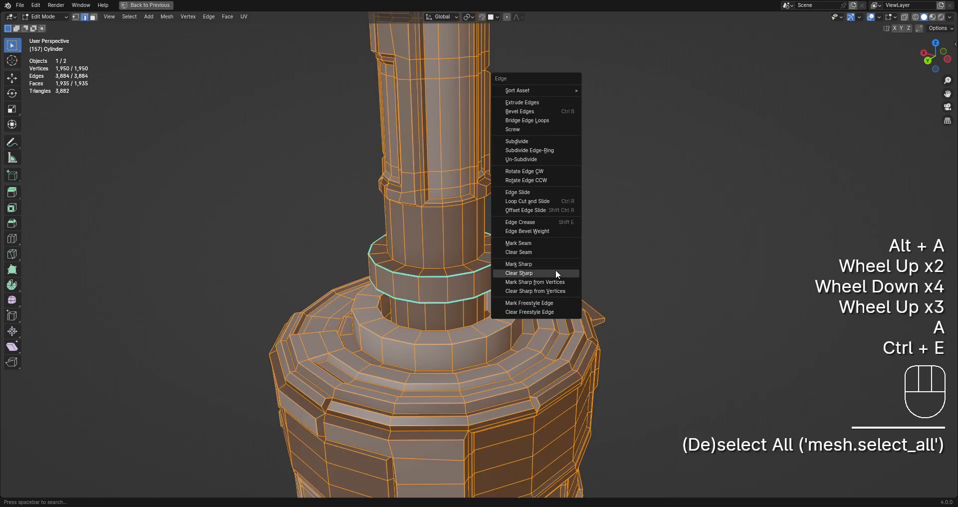
click(555, 266)
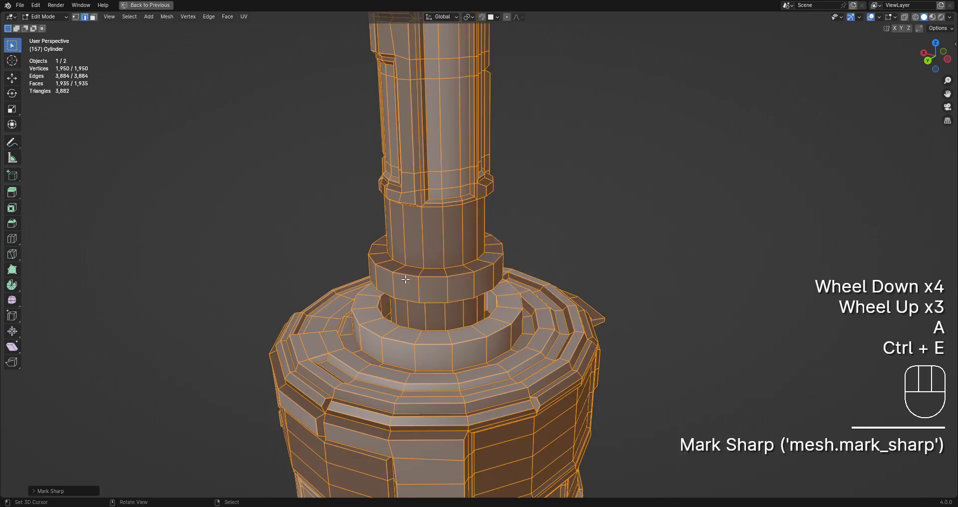
scroll(559, 280, down, 1)
key(alt+a)
key(Tab)
scroll(559, 281, down, 2)
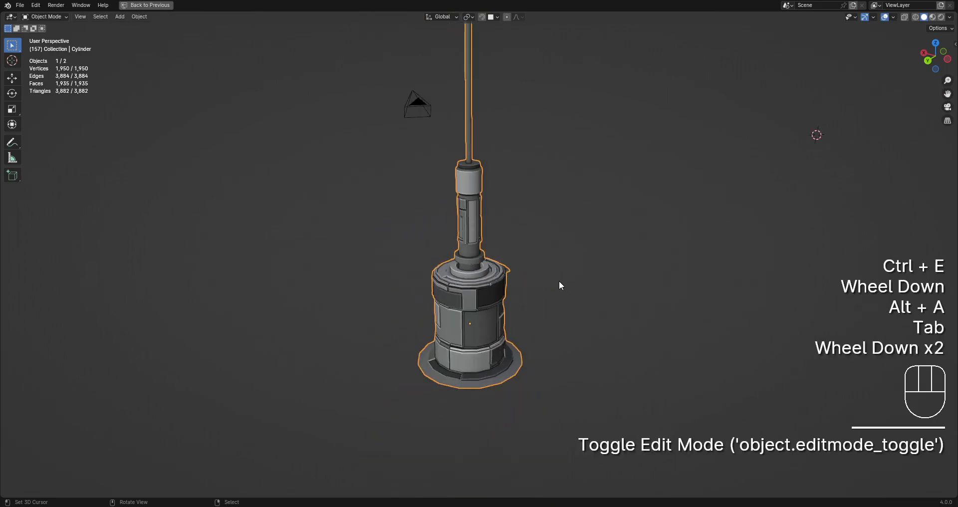
scroll(558, 280, up, 1)
key(shift+q)
click(569, 273)
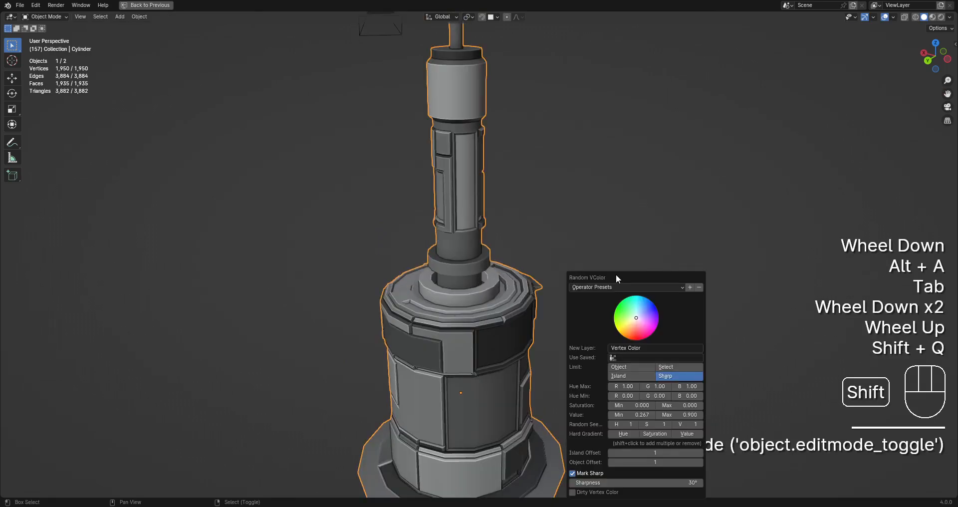
scroll(479, 240, down, 2)
shift+middle_drag(548, 243, 554, 292)
key(shift+q)
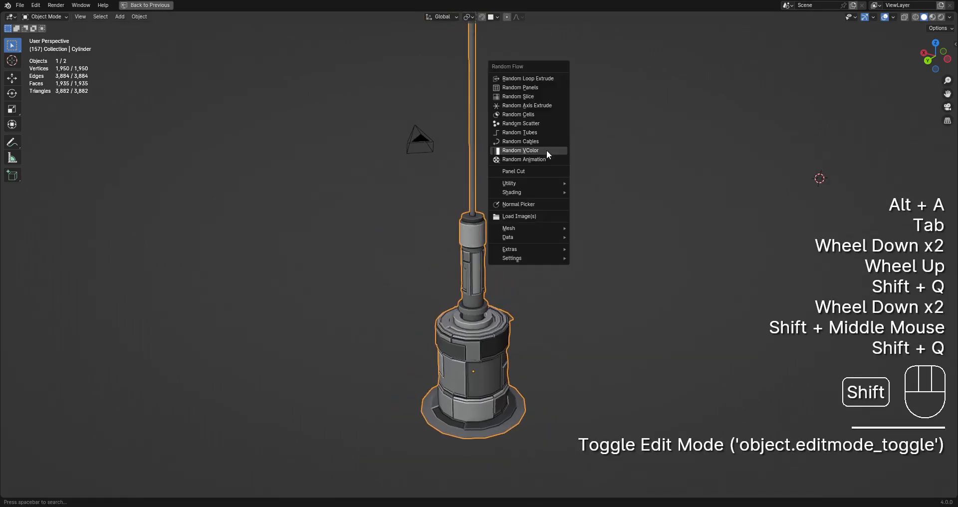
mouse_move(539, 193)
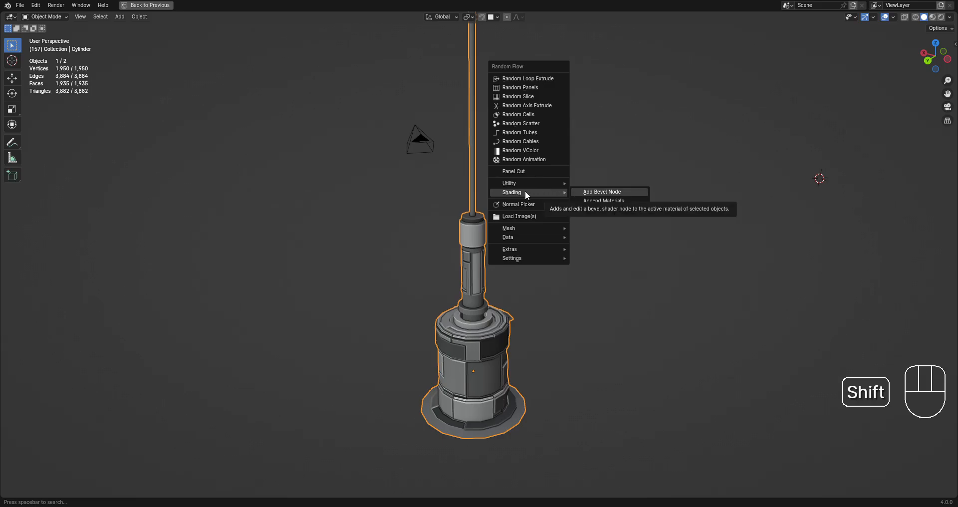
shift+middle_drag(545, 353, 569, 293)
scroll(558, 265, up, 2)
scroll(528, 280, down, 2)
scroll(528, 281, down, 1)
scroll(563, 282, up, 2)
Run Random VColor on the antenna again, limited to Sharp with Mark Sharp enabled, and set the minimum value to 0.7.
key(shift+q)
key(shift+q)
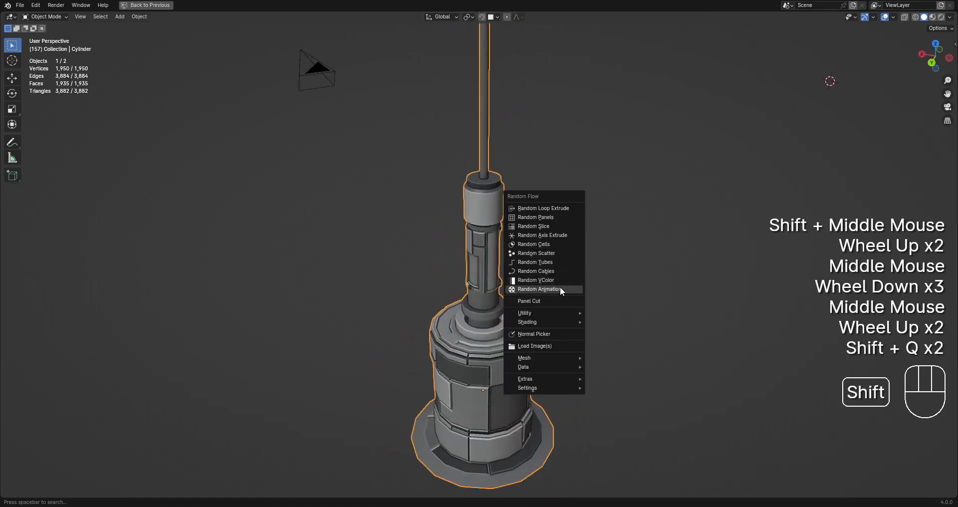
click(539, 280)
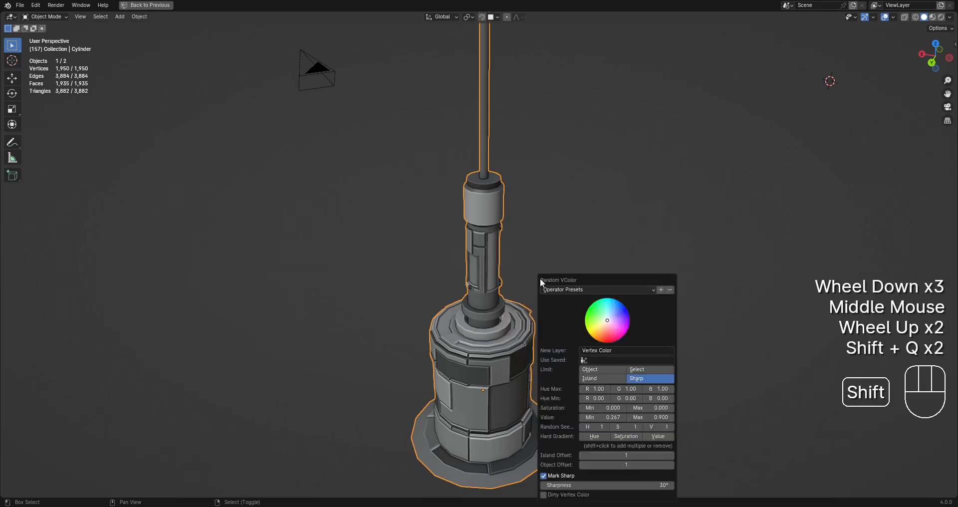
click(596, 418)
text(0.7)
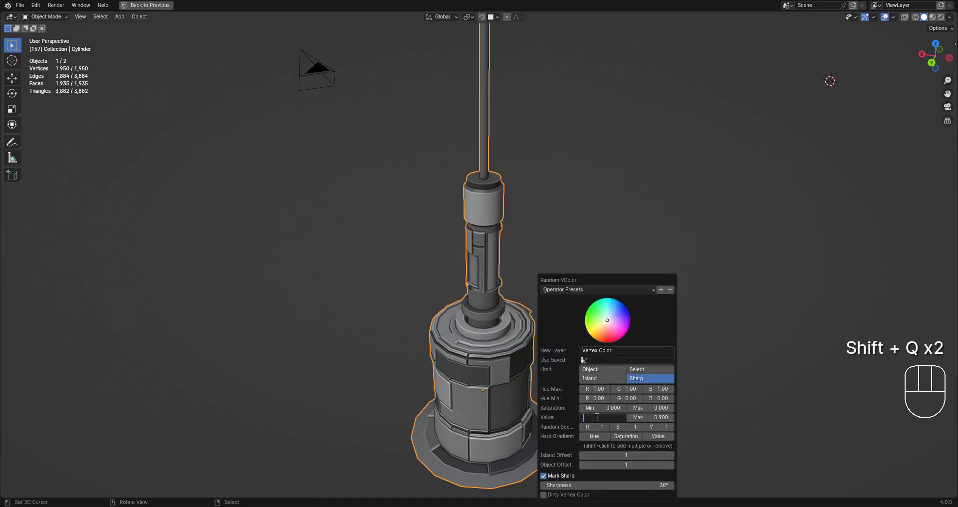
key(Return)
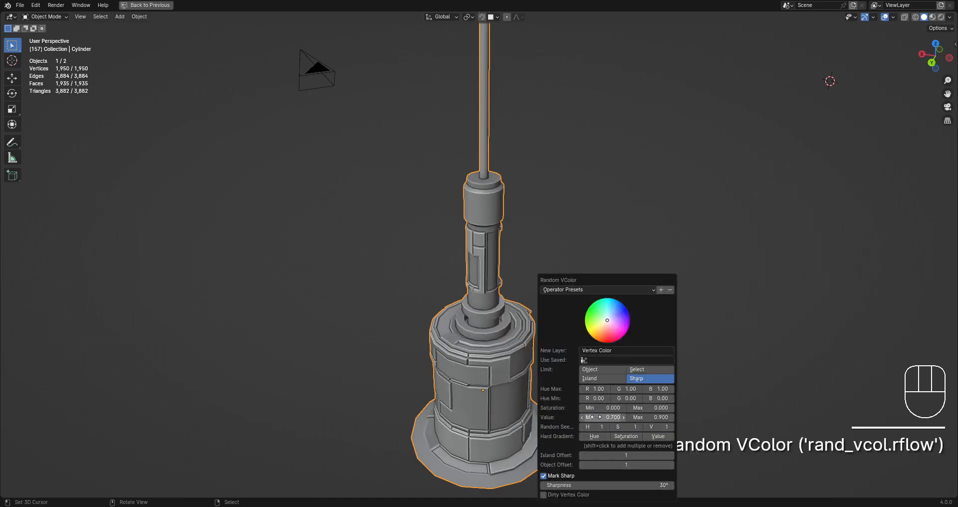
Enable Dirty Vertex Color for the antenna's random vertex colours and bring the operation's settings up again.
click(577, 495)
scroll(483, 344, down, 3)
scroll(482, 343, down, 1)
scroll(528, 311, up, 2)
middle_drag(482, 343, 570, 319)
key(F9)
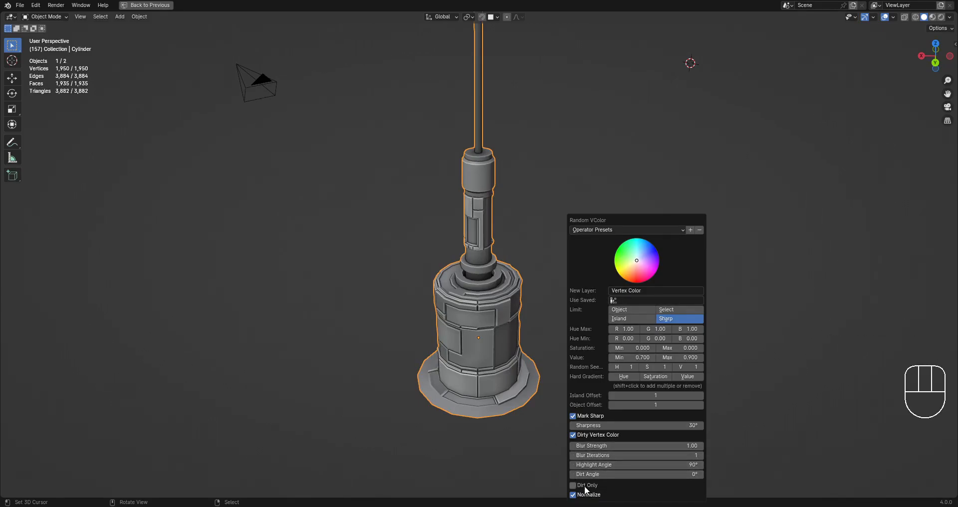
Switch the antenna to Vertex Paint mode and apply Dirty Vertex Colors to its colour layer.
key(shift+ctrl+Tab)
key(ctrl+Tab)
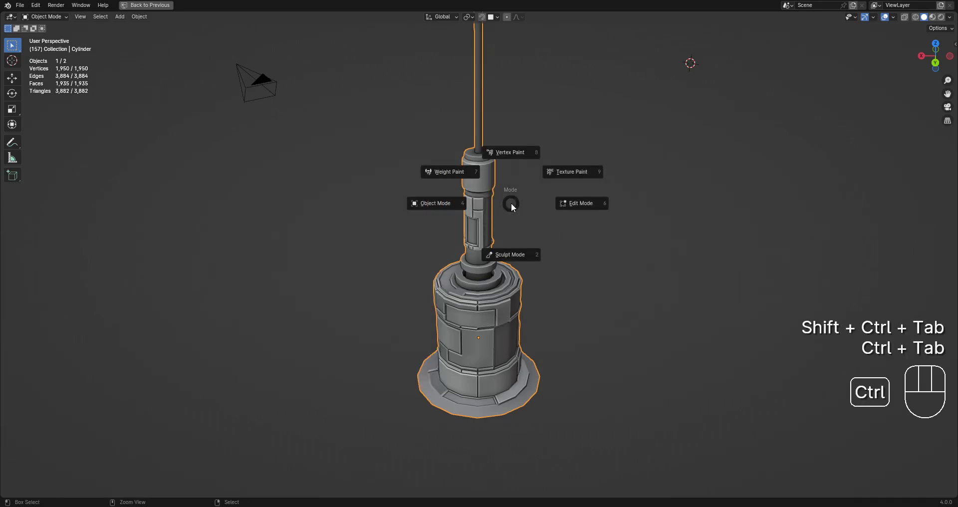
click(507, 154)
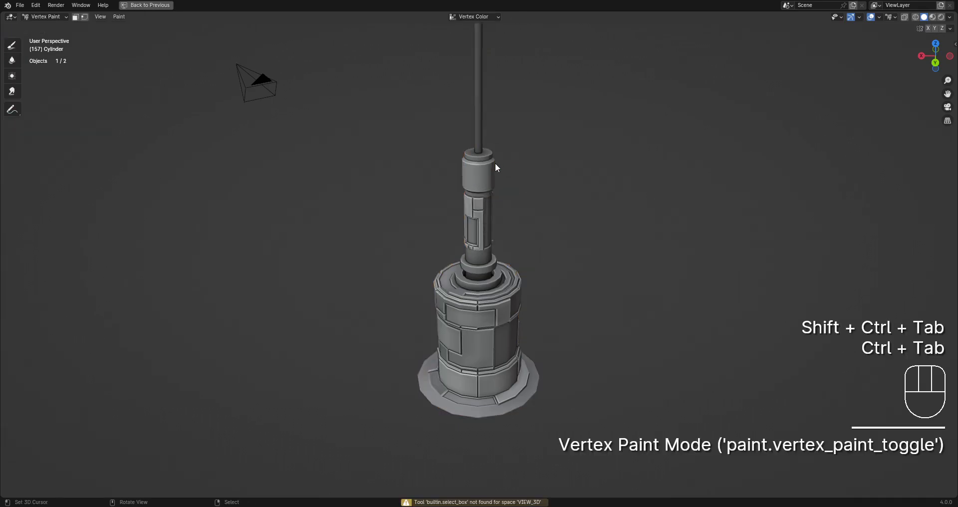
scroll(314, 80, down, 1)
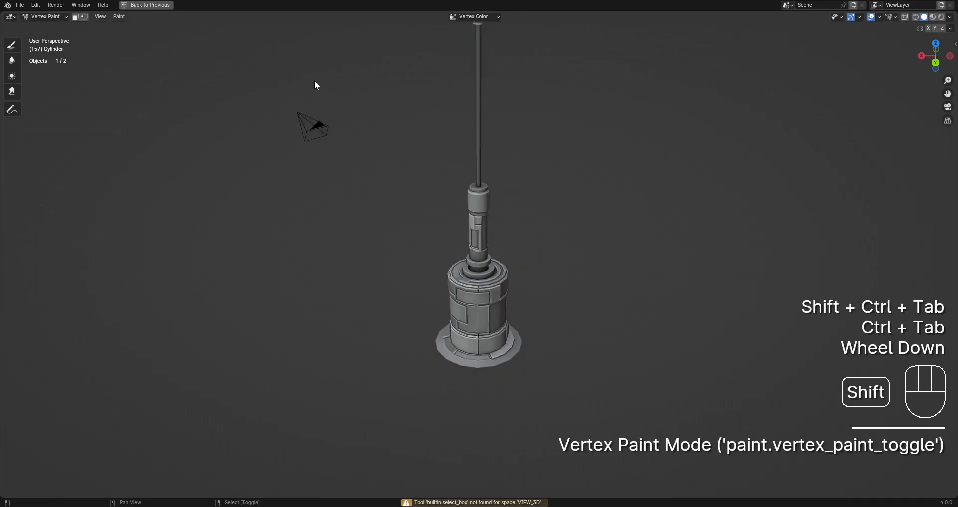
right_click(483, 262)
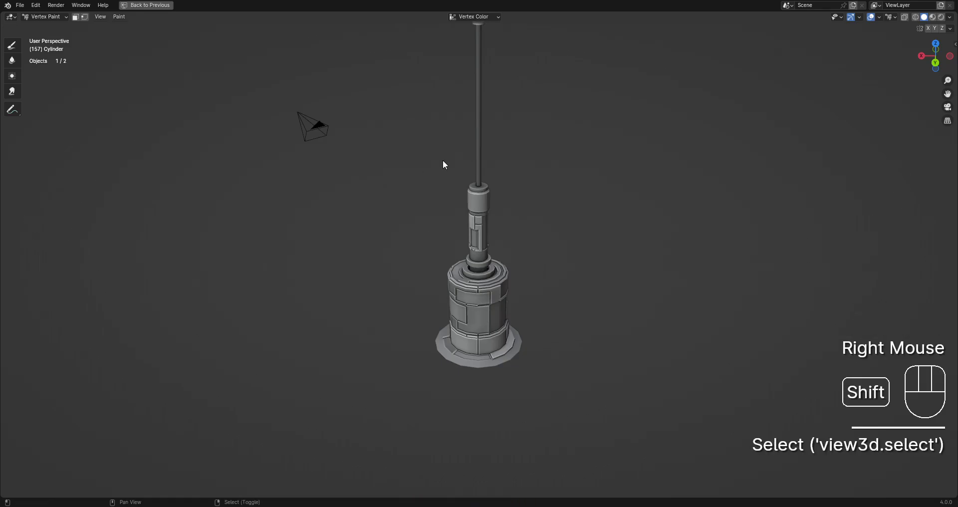
shift+middle_drag(442, 159, 463, 185)
key(ctrl+Tab)
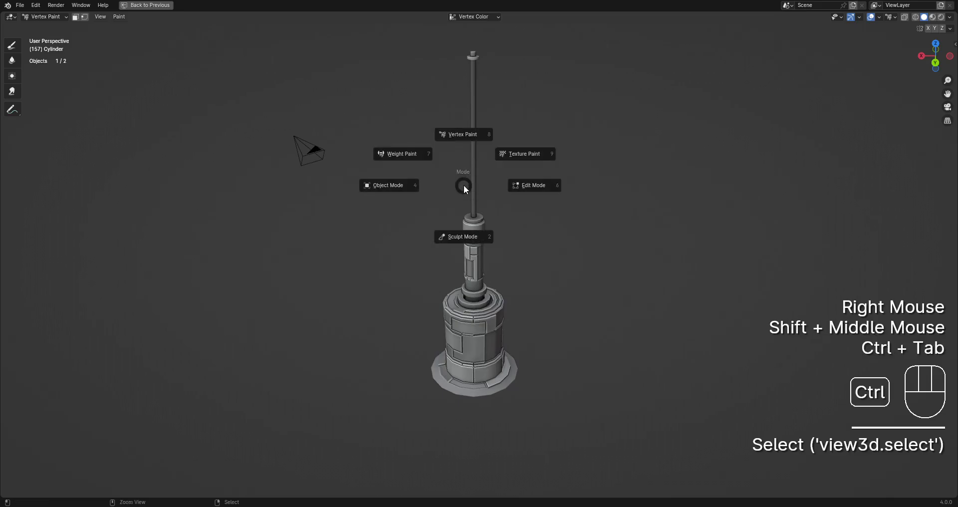
click(449, 135)
scroll(448, 140, up, 1)
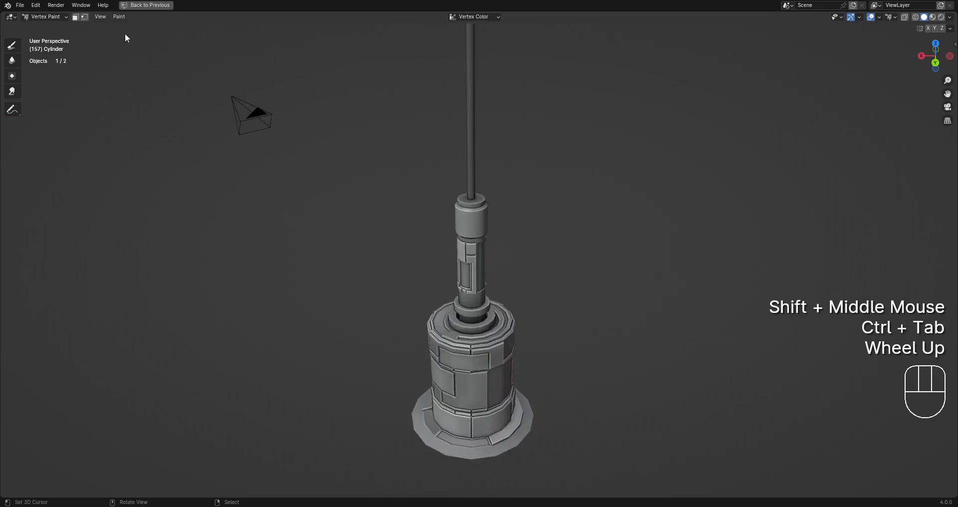
click(115, 17)
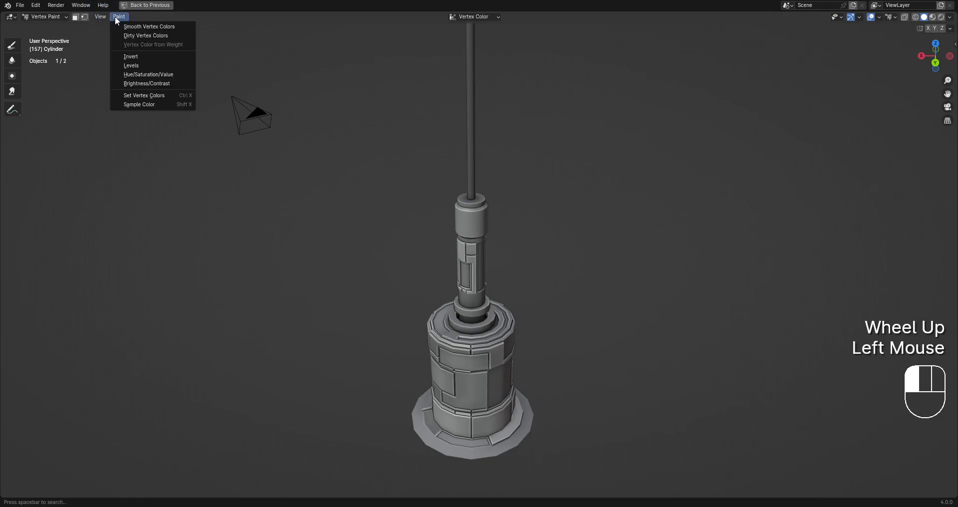
click(147, 35)
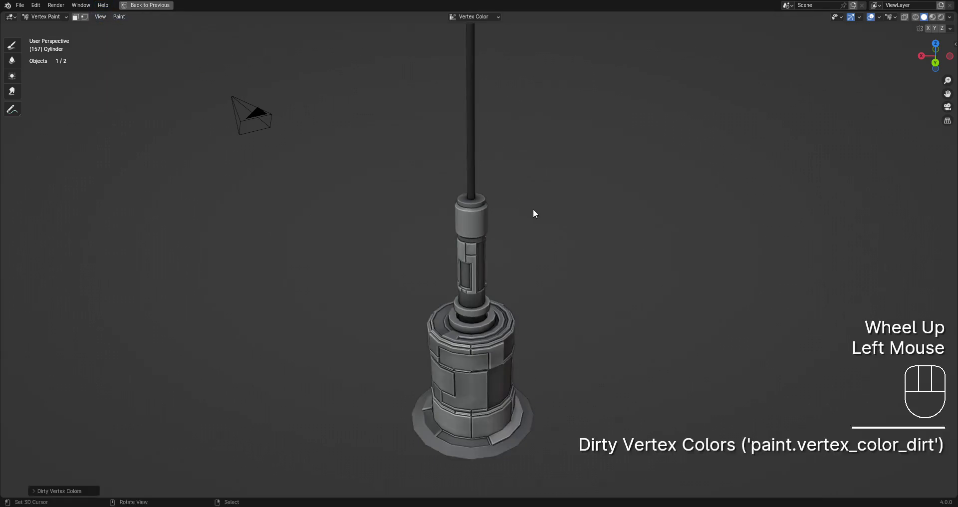
Bring up the Dirty Vertex Colors operation's settings, dismiss them, and return the antenna to Object Mode.
key(F9)
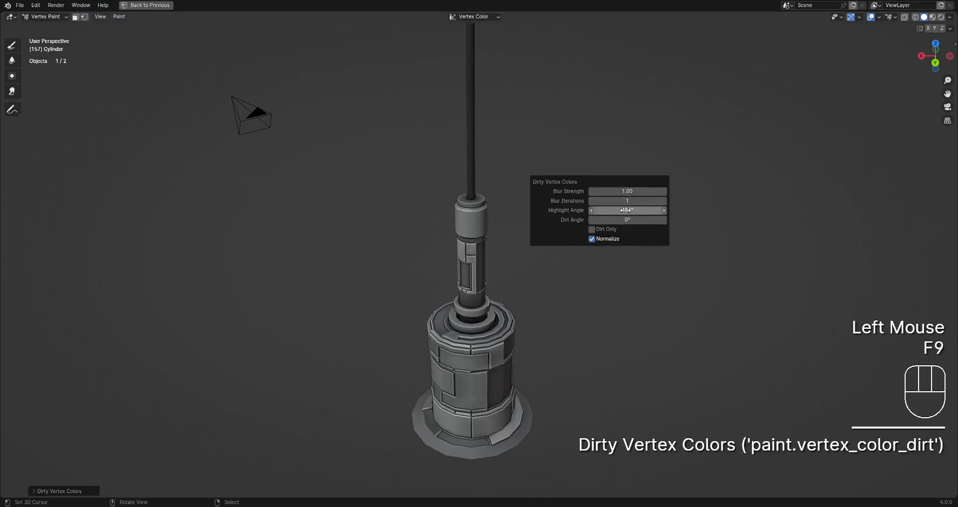
scroll(349, 237, down, 1)
key(ctrl+shift+Tab)
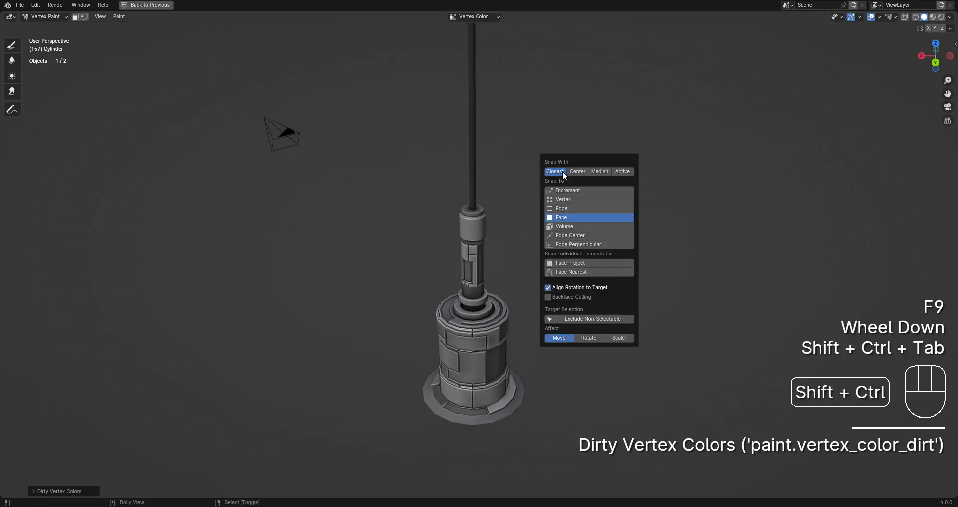
key(ctrl+Tab)
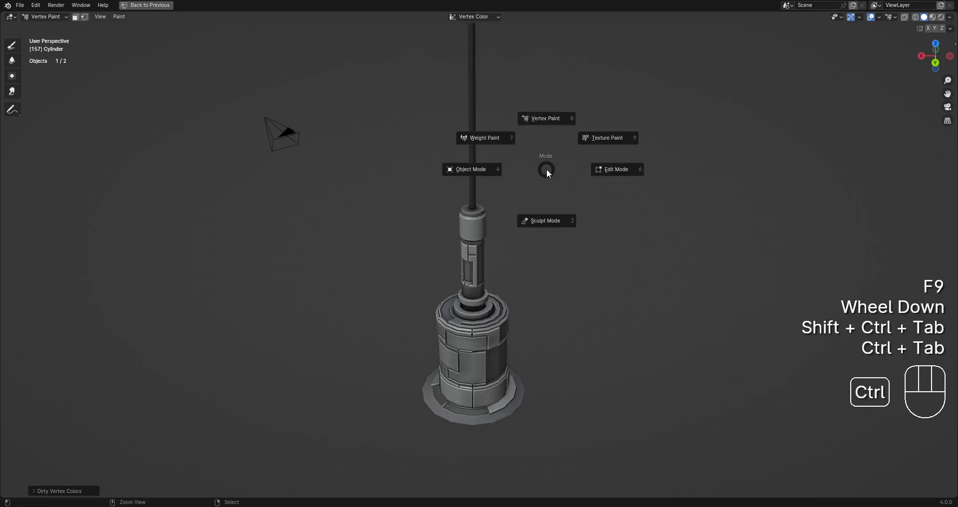
click(480, 172)
Run Random VColor on the antenna with value seed 4, try Normalize off and on, and disable Dirty Vertex Color.
scroll(473, 170, up, 2)
key(shift+q)
click(536, 248)
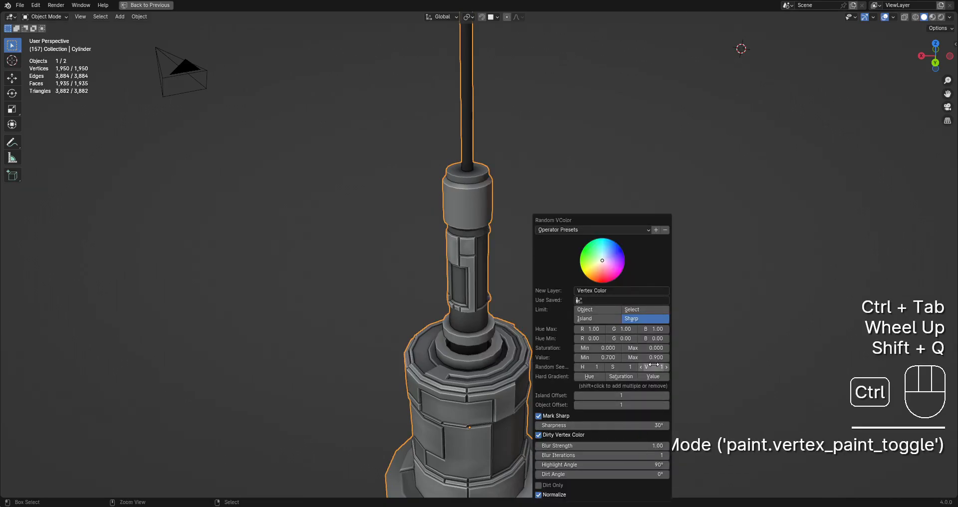
ctrl+scroll(654, 364, up, 3)
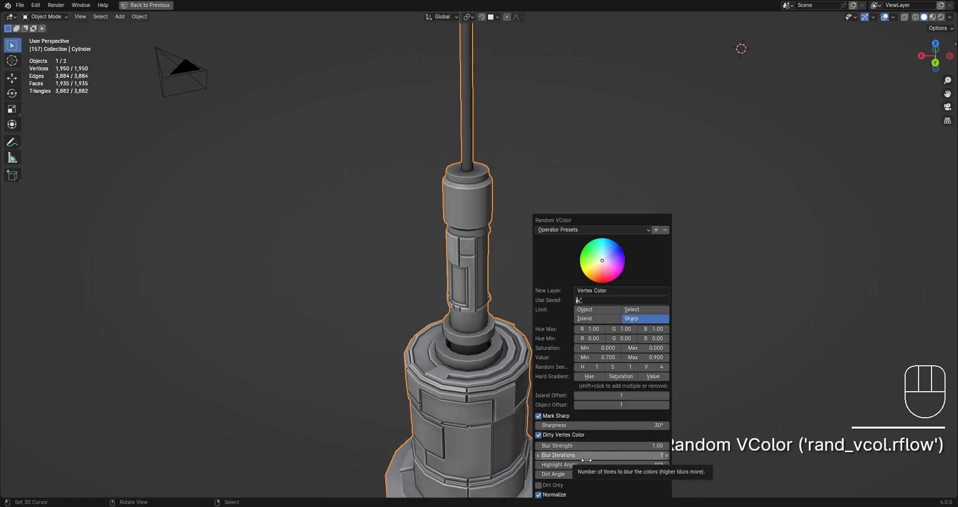
click(559, 495)
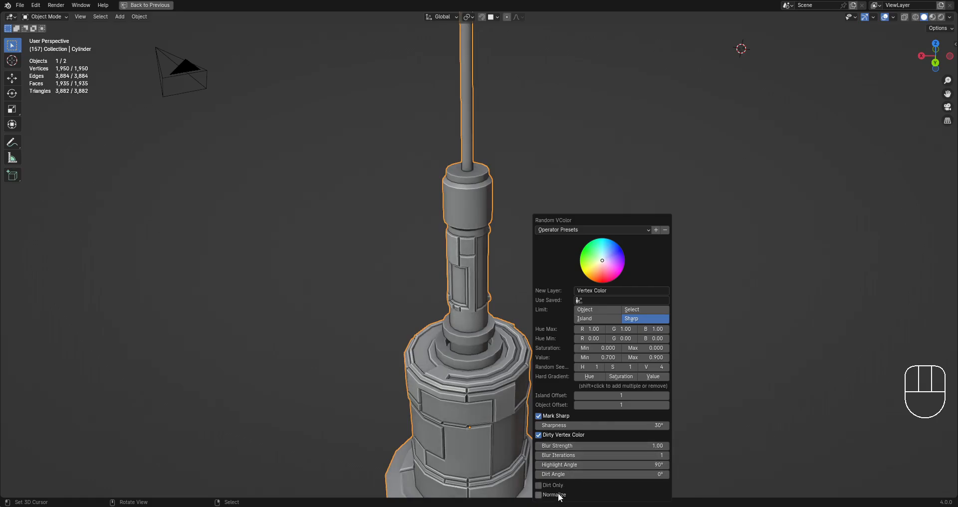
click(559, 495)
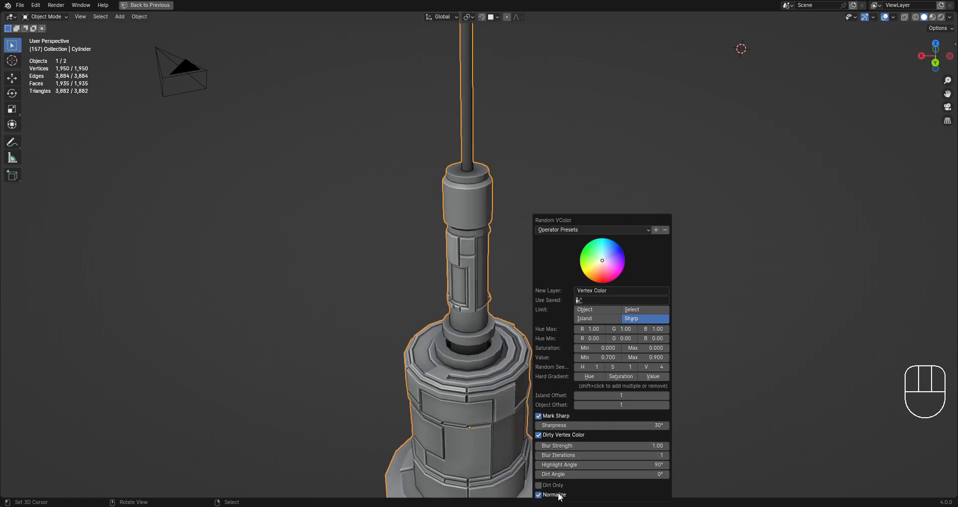
click(539, 434)
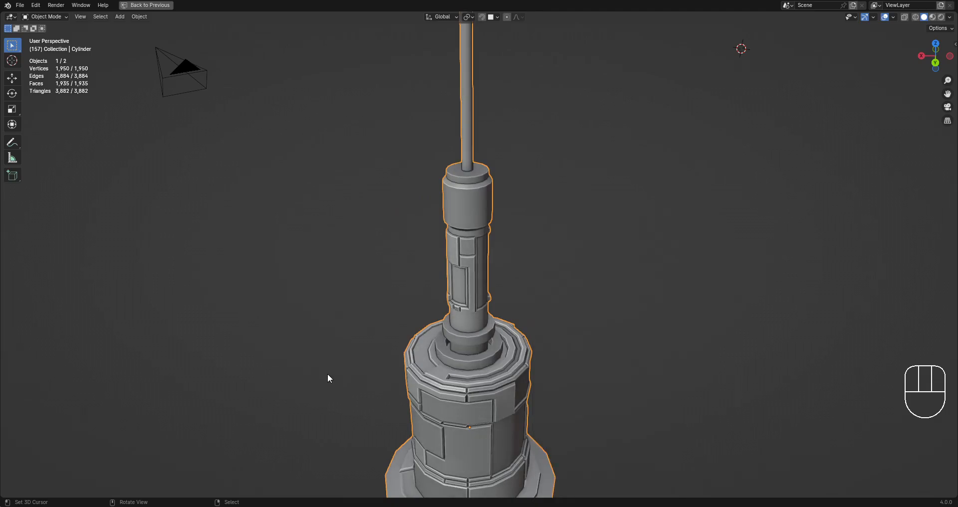
Run Random VColor on the antenna again, limited to Sharp with Mark Sharp enabled and Dirty Vertex Color off.
scroll(472, 295, down, 2)
mouse_move(501, 304)
middle_down()
mouse_move(491, 246)
mouse_move(496, 287)
middle_up()
scroll(491, 245, up, 3)
middle_click(496, 286)
key(shift+q)
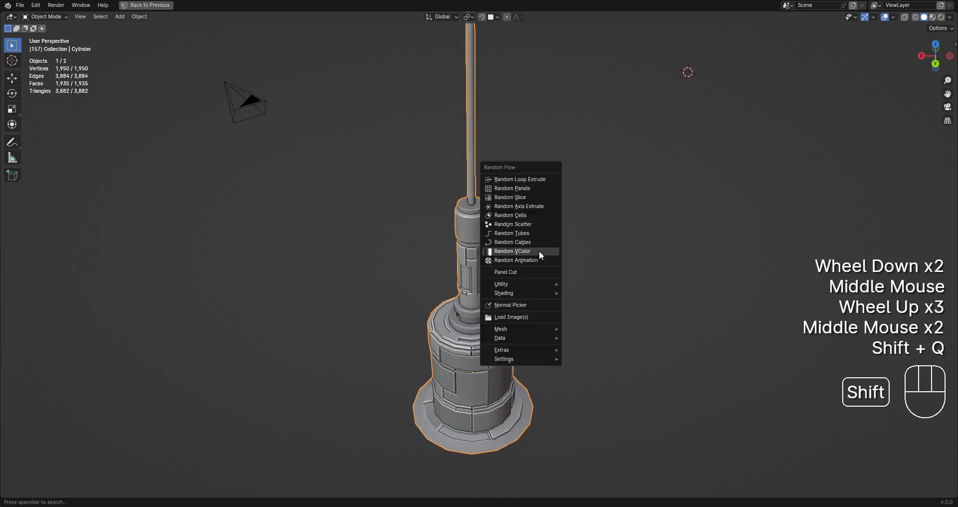
click(539, 250)
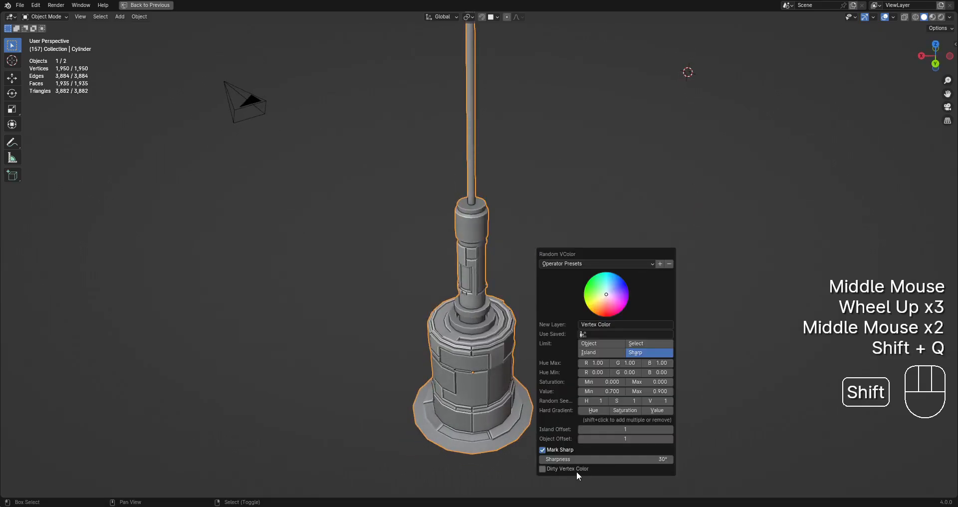
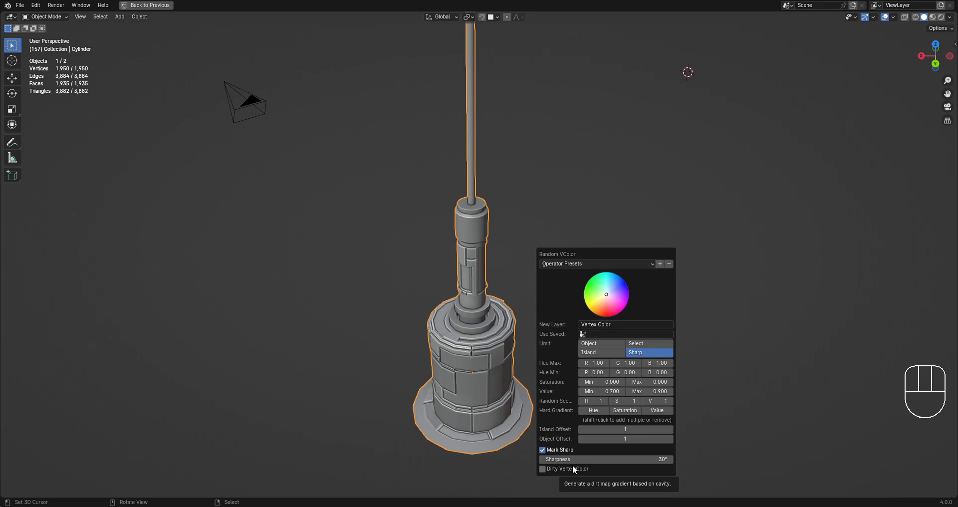
Inspect the recoloured antenna and save the comms_assets.blend file.
scroll(383, 160, up, 4)
middle_drag(383, 160, 516, 198)
scroll(472, 260, down, 1)
scroll(472, 260, down, 1)
scroll(573, 248, down, 1)
scroll(524, 231, up, 2)
key(ctrl+s)
Restore the full workspace from the maximised viewport and enable the HDRI handler for the world background.
key(ctrl+space)
shift+middle_drag(524, 231, 572, 292)
click(798, 254)
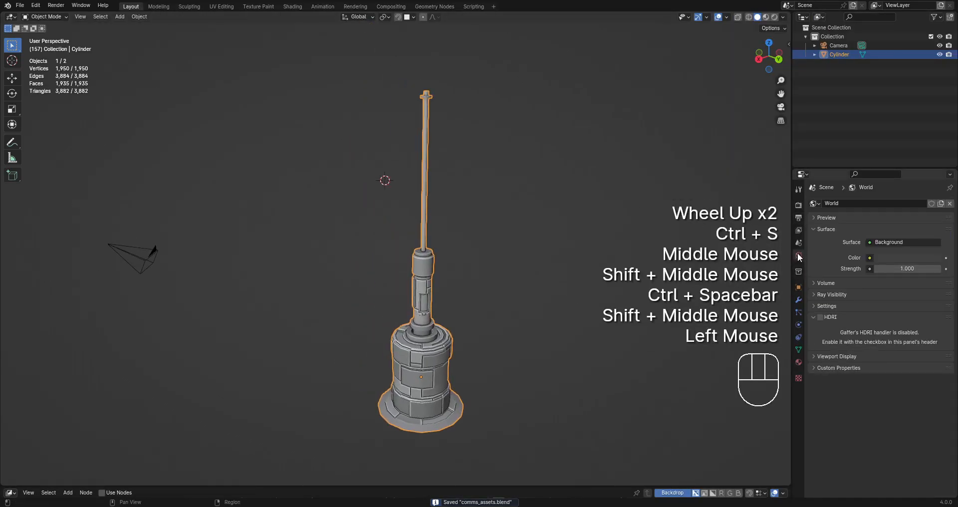
click(821, 318)
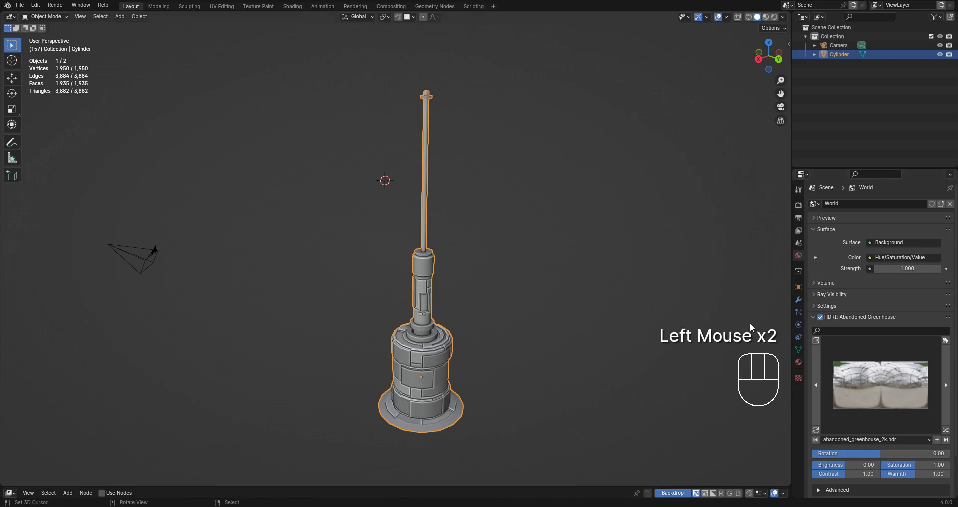
Snap the 3D cursor to the world origin and save the file.
key(shift+s)
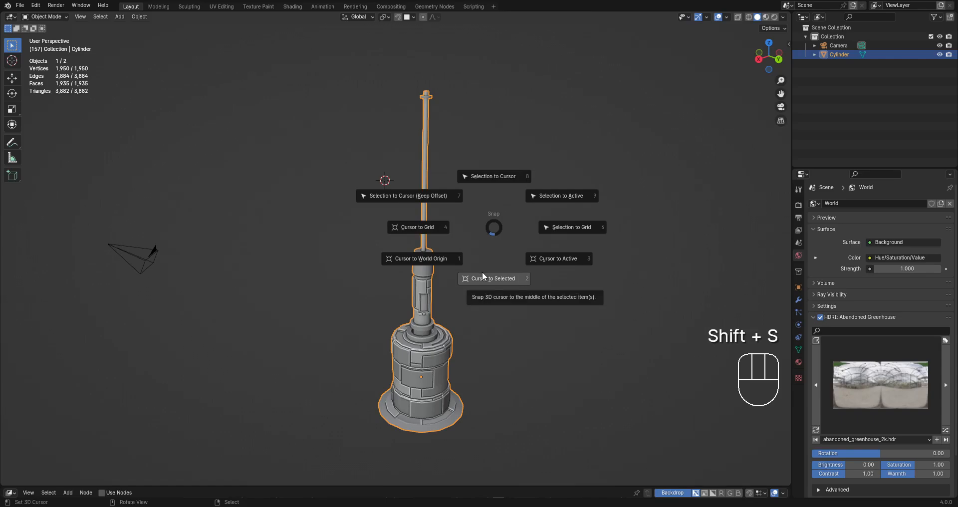
click(430, 258)
key(ctrl+s)
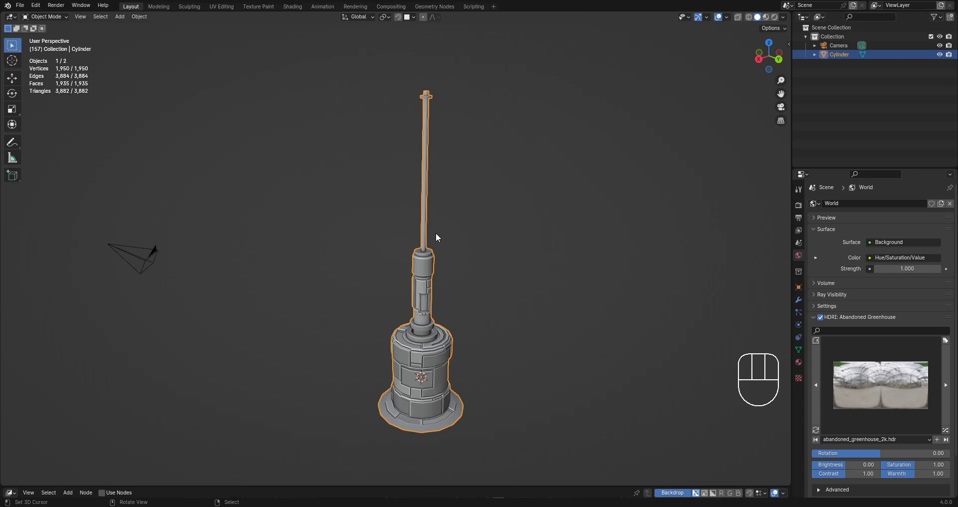
Preview the antenna against the Abandoned Greenhouse HDRI in rendered shading, and return to solid shading.
scroll(435, 232, up, 2)
key(z)
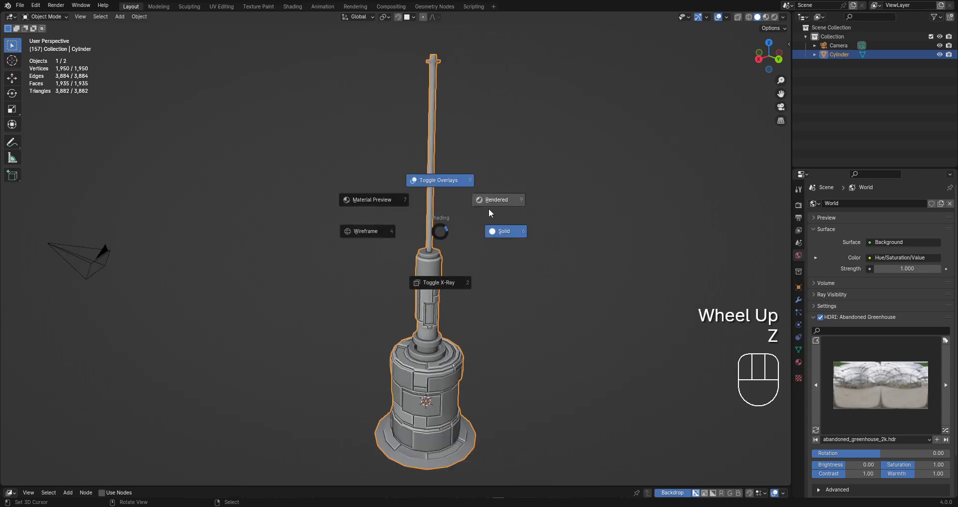
click(491, 204)
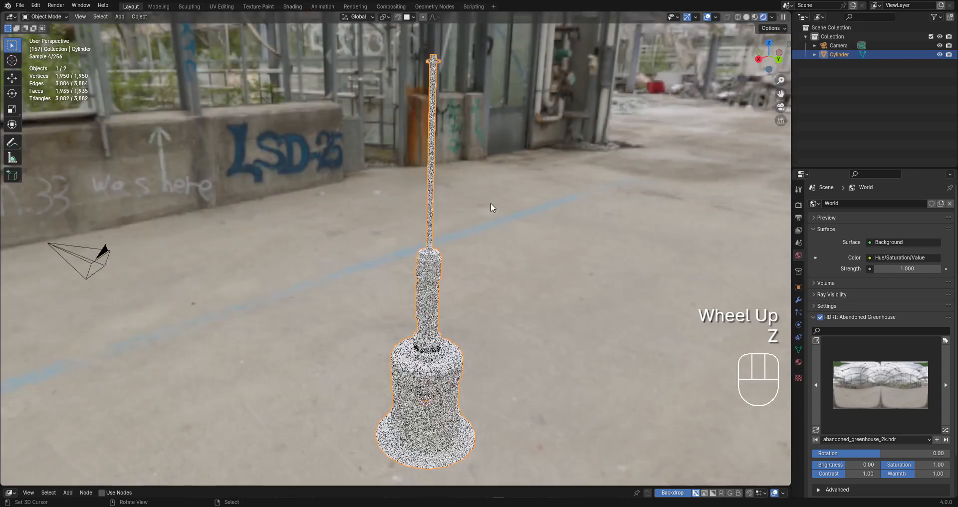
middle_drag(543, 387, 541, 356)
middle_drag(540, 357, 538, 339)
scroll(539, 339, down, 1)
shift+middle_drag(538, 338, 526, 330)
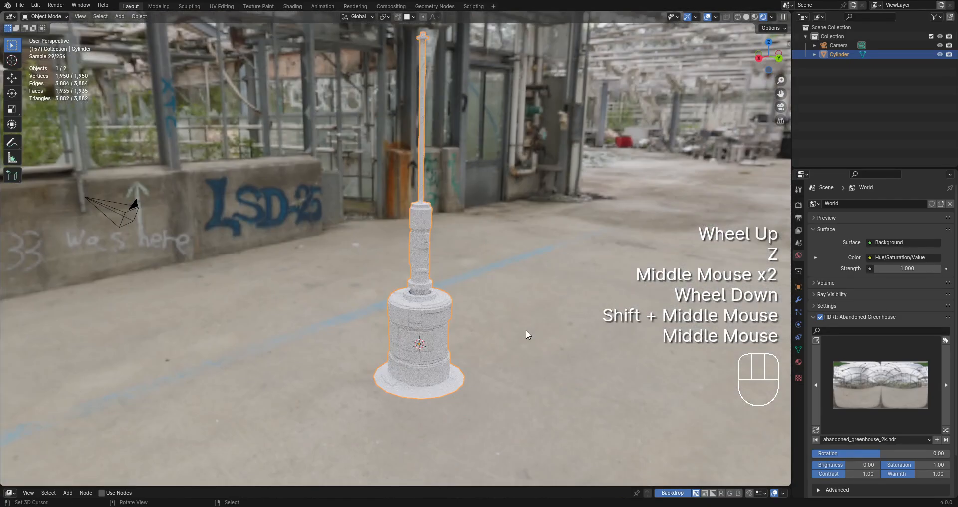
key(z)
click(569, 331)
scroll(476, 297, up, 3)
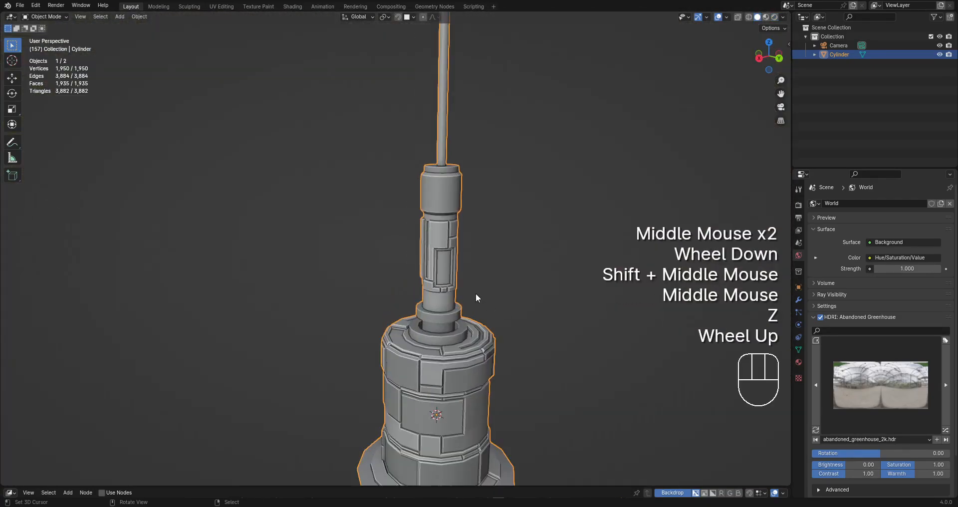
Save the file and append Random Flow's shading materials with Append Materials.
key(ctrl+s)
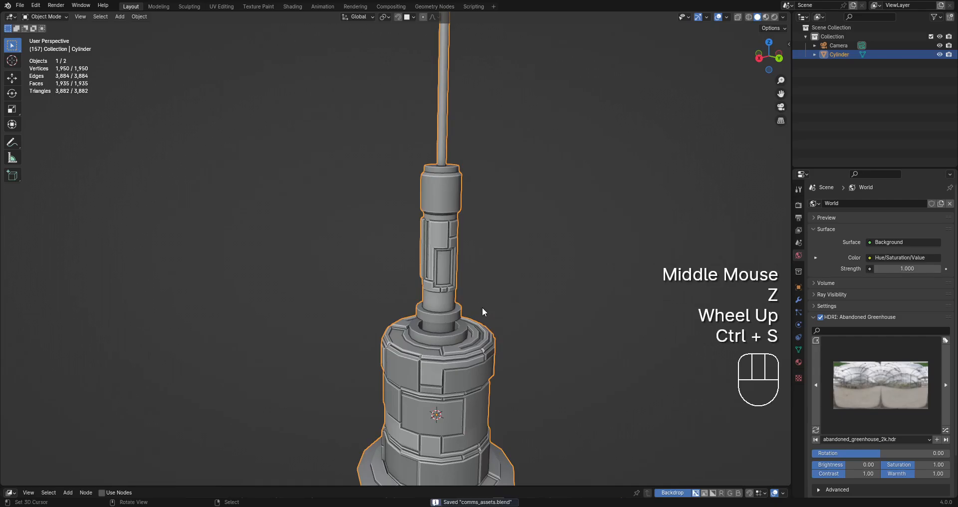
scroll(481, 312, down, 1)
shift+middle_drag(481, 313, 390, 287)
scroll(389, 287, up, 2)
right_click(309, 276)
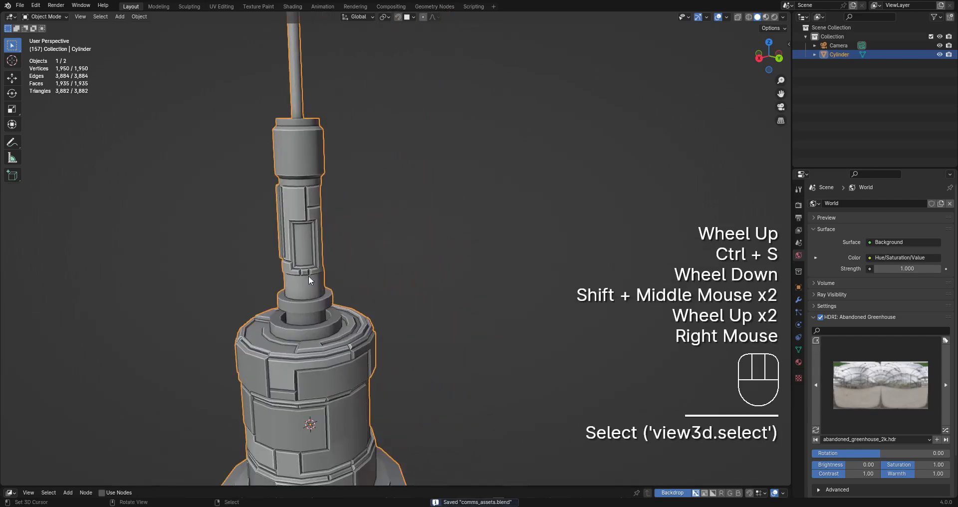
scroll(439, 253, down, 2)
key(shift+q)
mouse_move(452, 291)
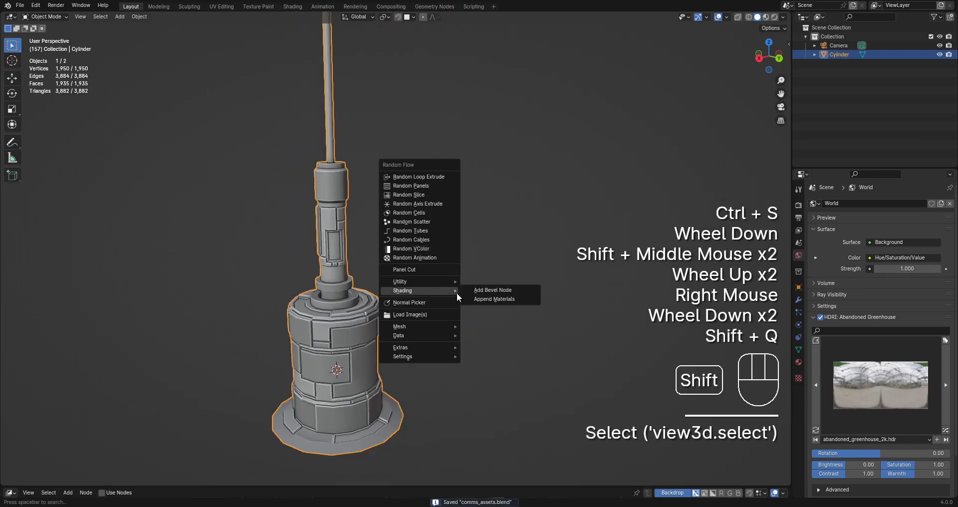
click(493, 299)
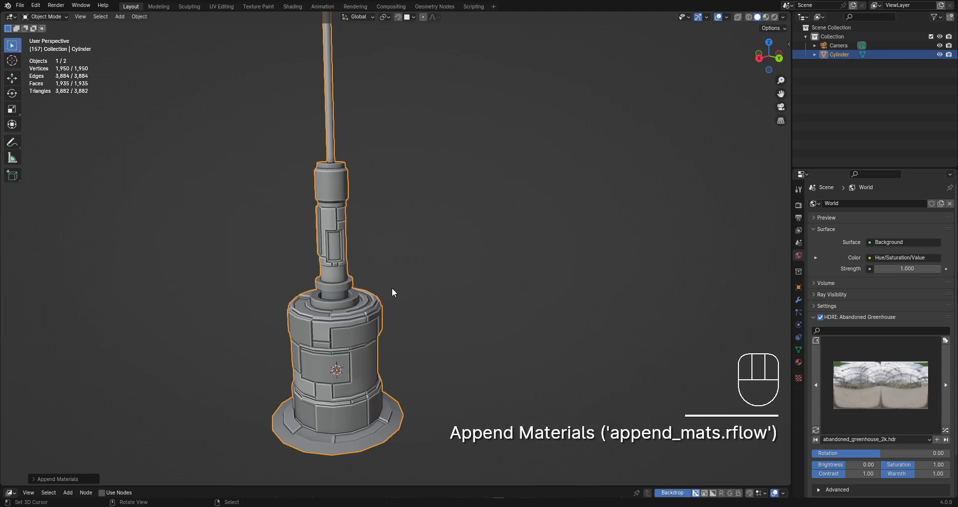
Assign the grunge_metal material to the antenna using Creative Flow's Assign Material.
right_click(345, 272)
shift+middle_drag(349, 271, 466, 263)
scroll(467, 263, up, 1)
key(shift+ctrl+x)
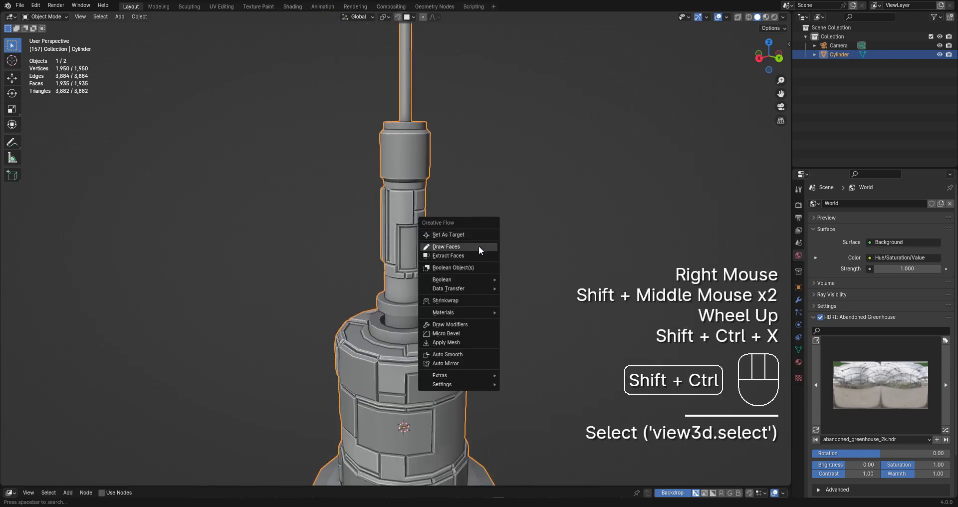
mouse_move(465, 315)
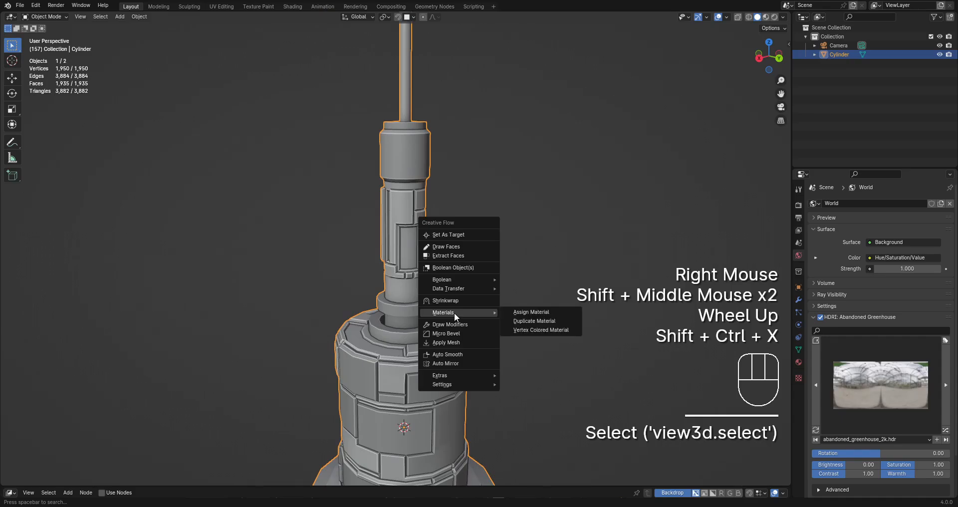
click(520, 315)
click(535, 329)
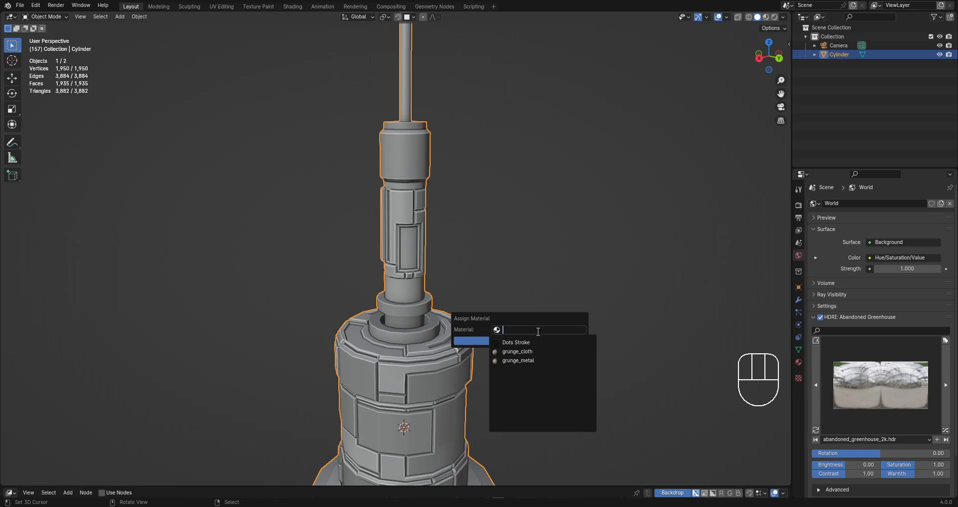
click(519, 352)
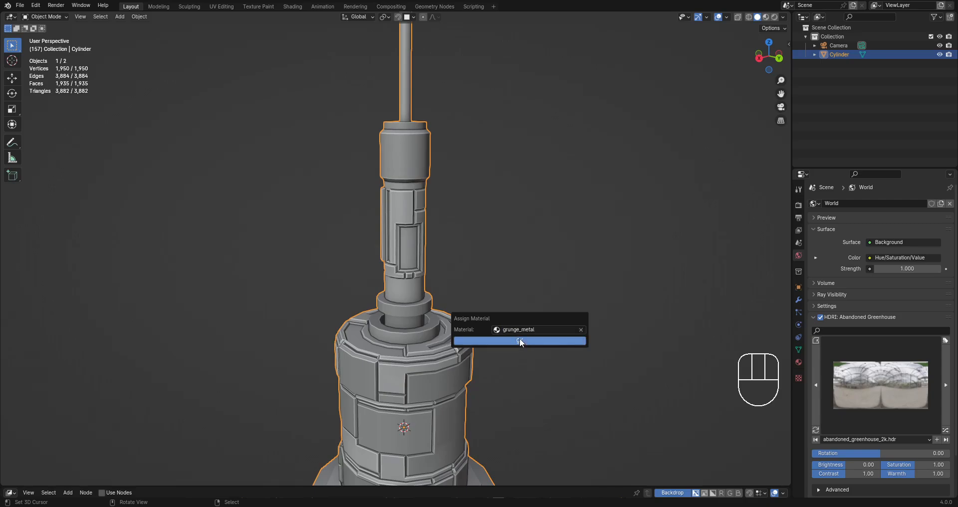
click(520, 337)
Switch the viewport to rendered shading and change the world HDRI to Kloofendal 38d Partly Cloudy.
scroll(236, 381, down, 2)
shift+middle_drag(236, 381, 479, 332)
scroll(478, 244, up, 2)
key(z)
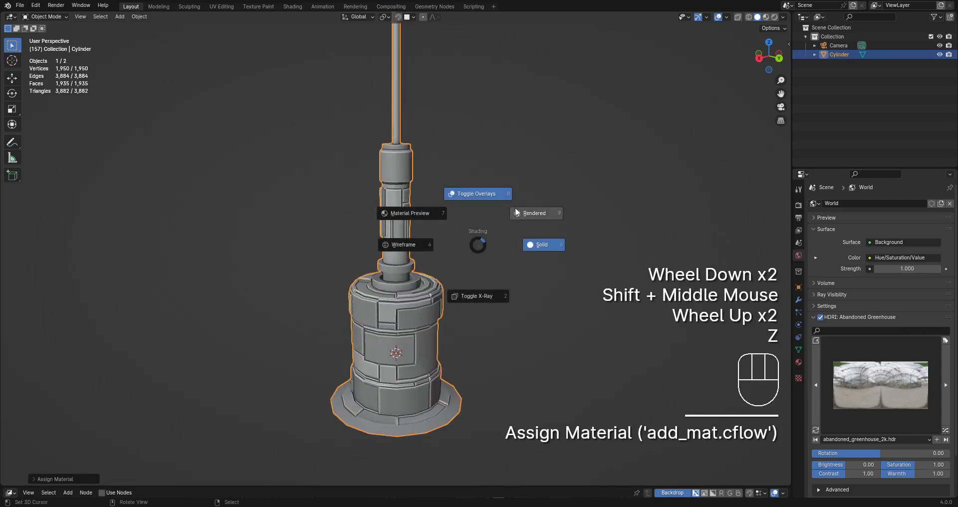
click(517, 212)
mouse_move(506, 321)
middle_down()
mouse_move(489, 327)
mouse_move(505, 299)
middle_up()
click(880, 384)
click(872, 199)
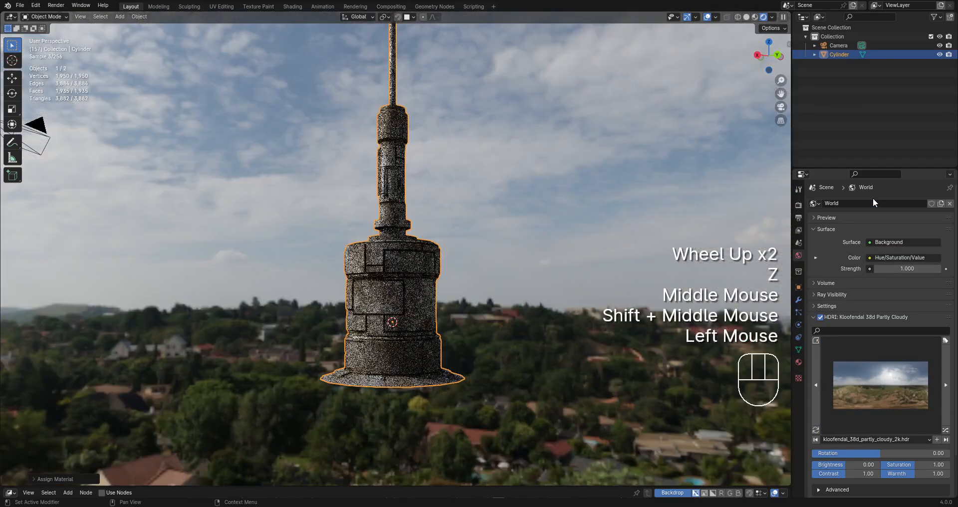
middle_drag(429, 302, 531, 313)
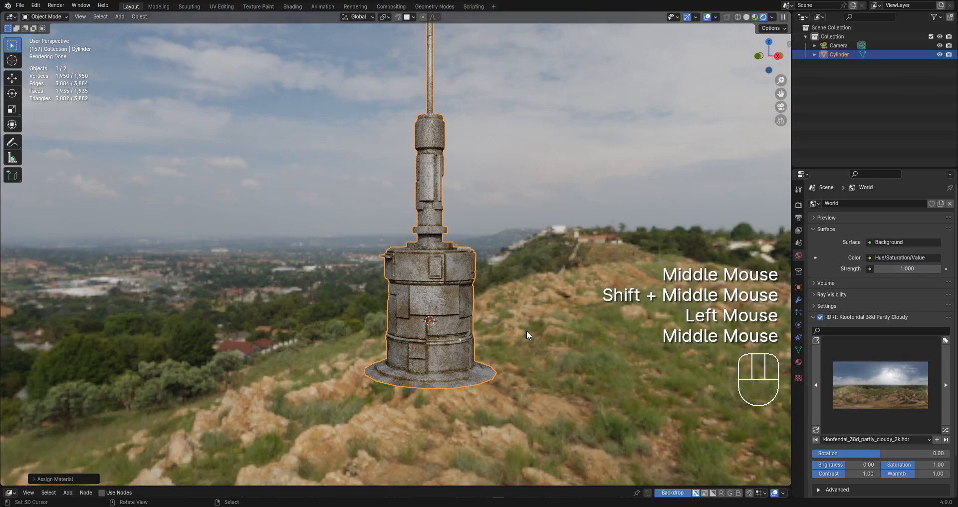
Return the viewport to solid shading and save the file with the whole antenna in view.
key(z)
key(ctrl+s)
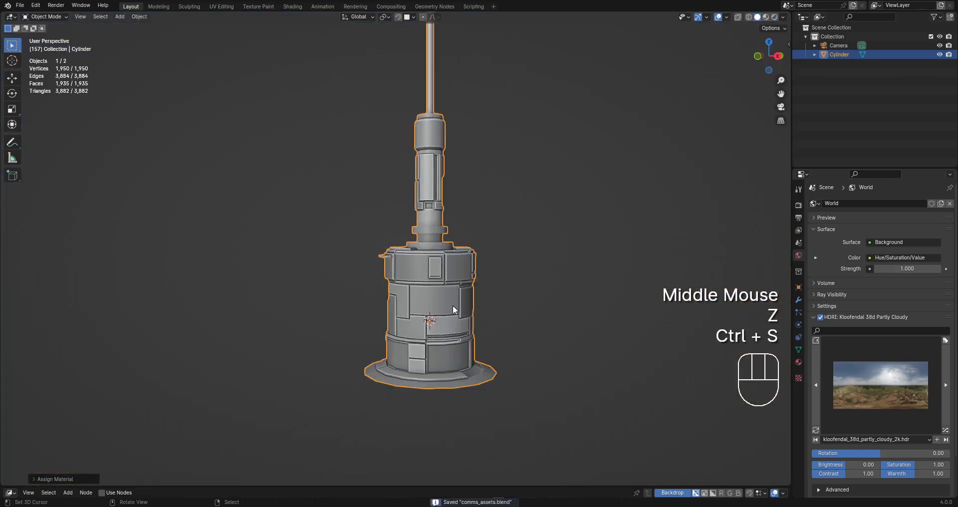
scroll(483, 366, down, 2)
middle_drag(453, 309, 475, 355)
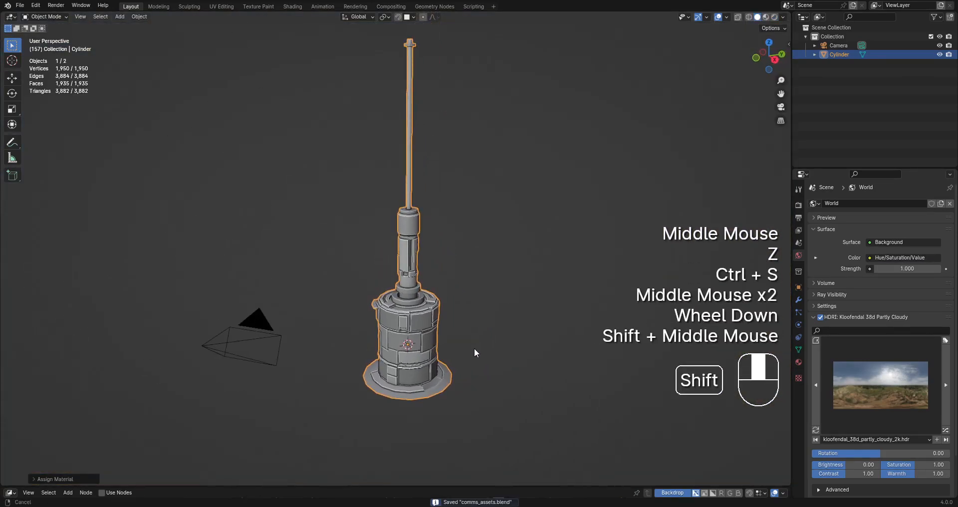
Enlarge the compositor area, switch it to the Shader Editor with the grunge_metal nodes in view, and save the file.
click(493, 487)
drag(493, 487, 494, 342)
click(10, 347)
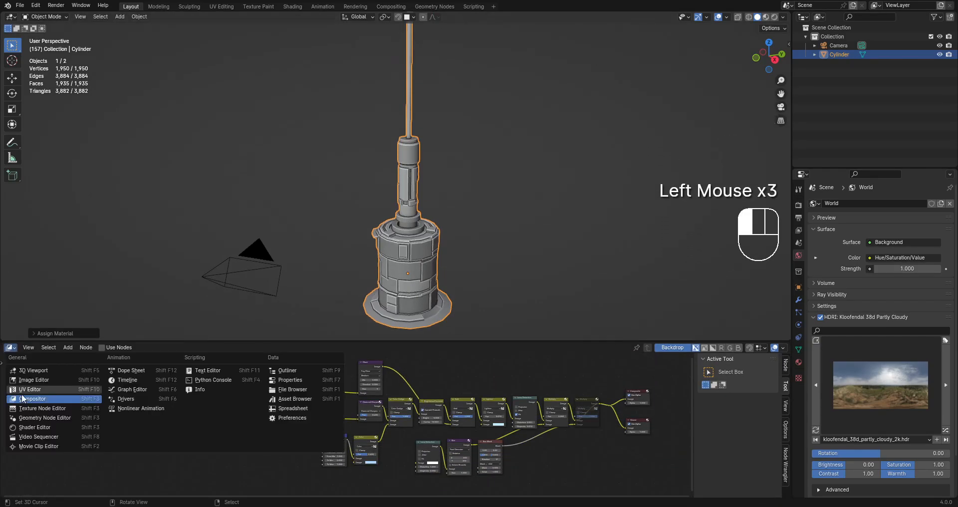
click(25, 427)
scroll(130, 424, down, 1)
middle_drag(329, 473, 474, 399)
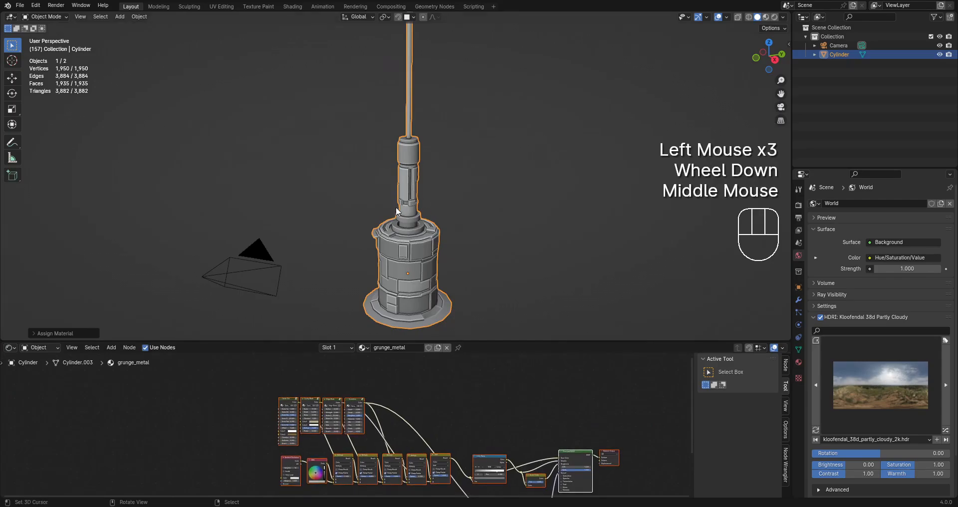
key(ctrl+s)
scroll(444, 274, up, 2)
shift+middle_drag(444, 275, 431, 226)
scroll(444, 230, up, 2)
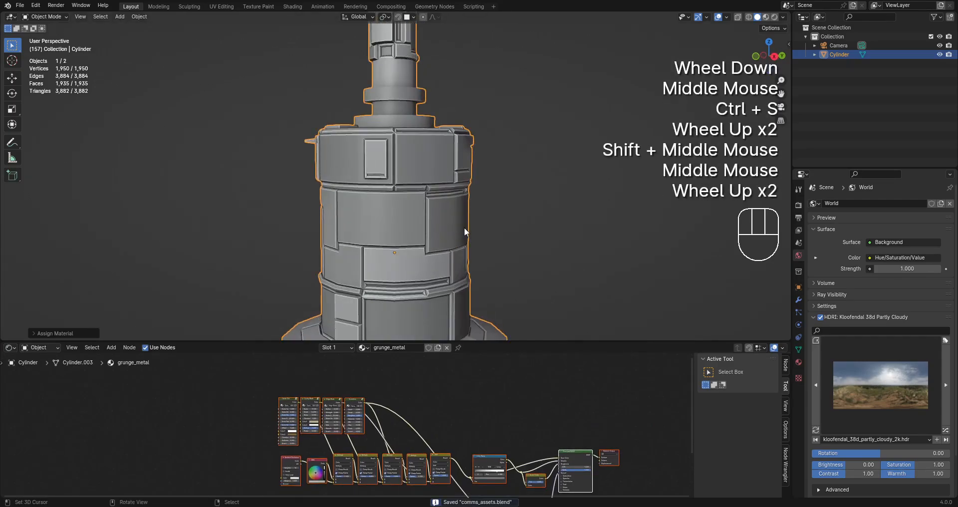
Switch the viewport to rendered shading and preview the Scratches node of grunge_metal on the antenna.
key(z)
key(z)
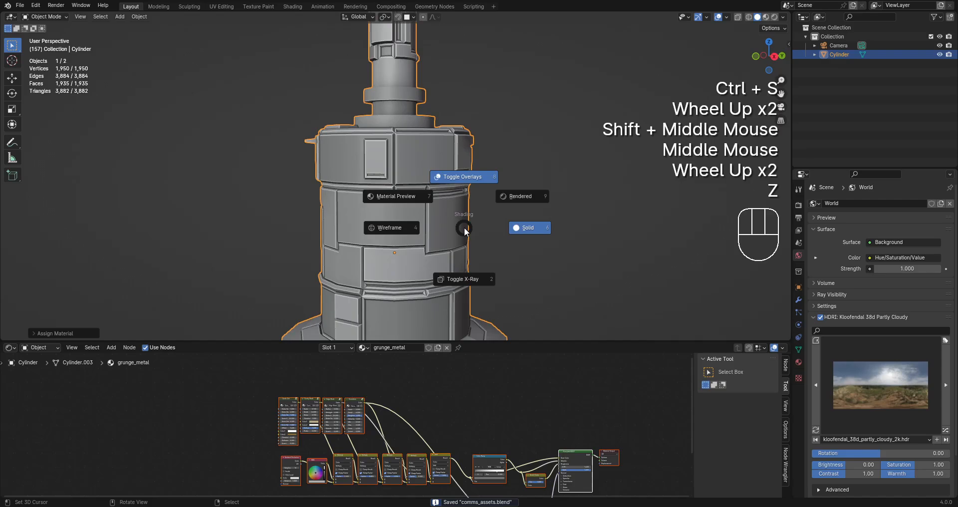
click(512, 196)
scroll(368, 465, up, 4)
scroll(312, 411, up, 2)
mouse_move(307, 451)
middle_down()
mouse_move(312, 411)
mouse_move(289, 408)
middle_up()
scroll(458, 370, up, 1)
ctrl+shift+click(455, 370)
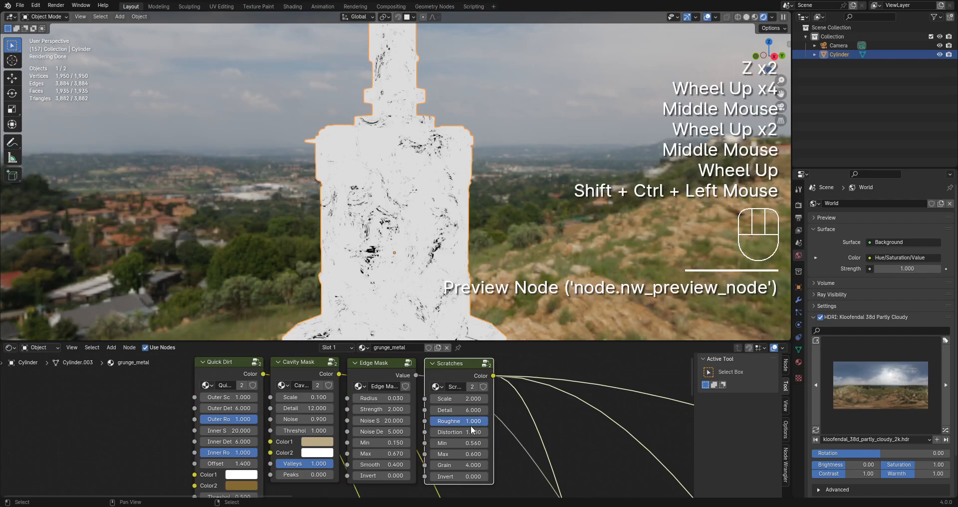
Set the Scratches node's Scale to 10 and its Max to 0.7.
drag(441, 399, 479, 400)
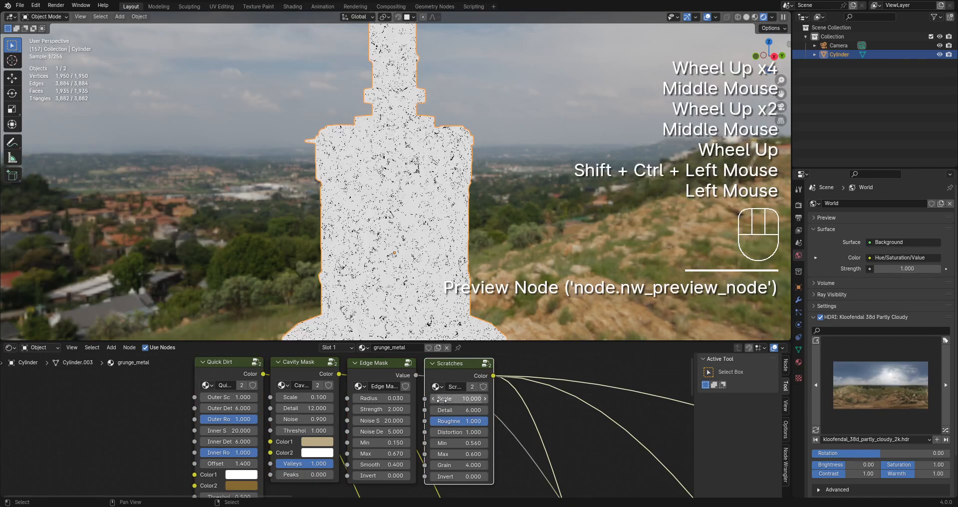
click(458, 454)
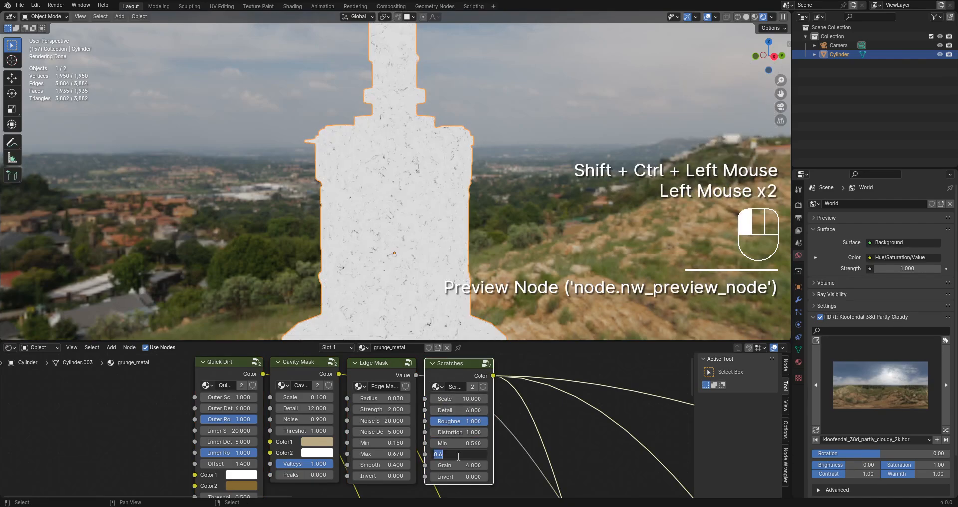
text(0.7)
key(Return)
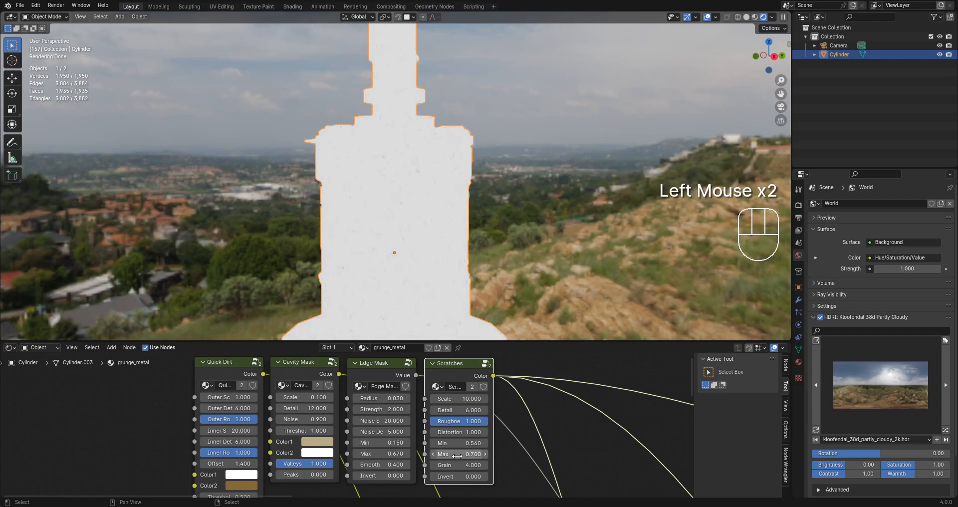
Preview the Edge Mask node and set its Min to 0.38, Max to 0.92 and Smooth to 0.21.
ctrl+shift+click(382, 364)
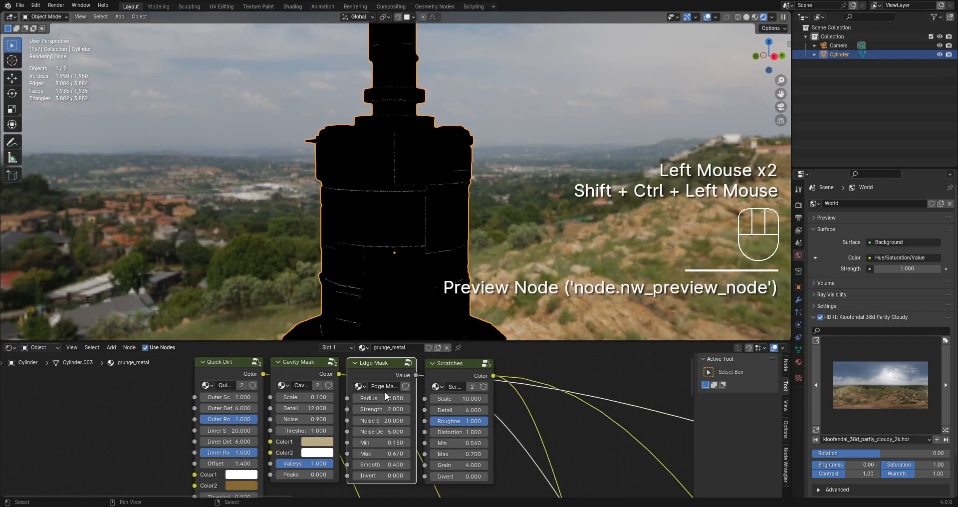
drag(393, 465, 380, 443)
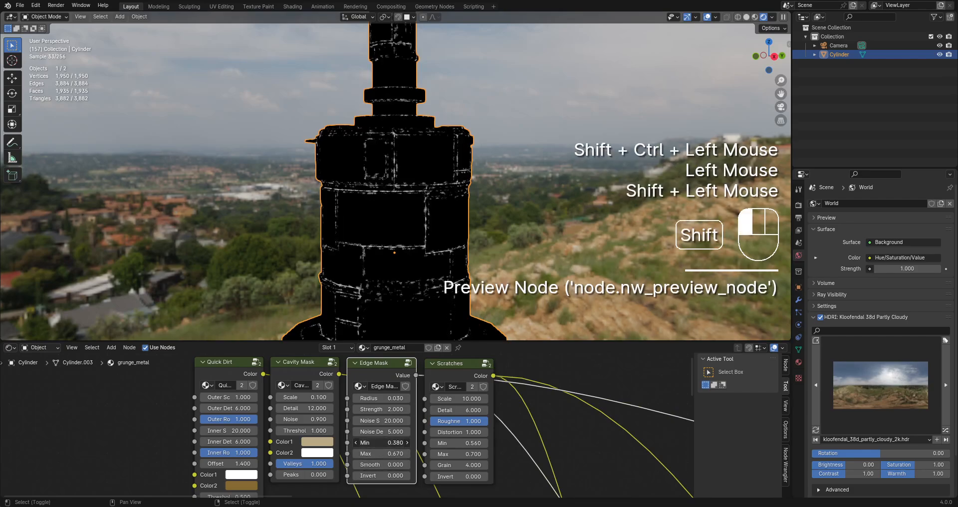
shift+middle_drag(514, 240, 509, 238)
scroll(506, 233, up, 3)
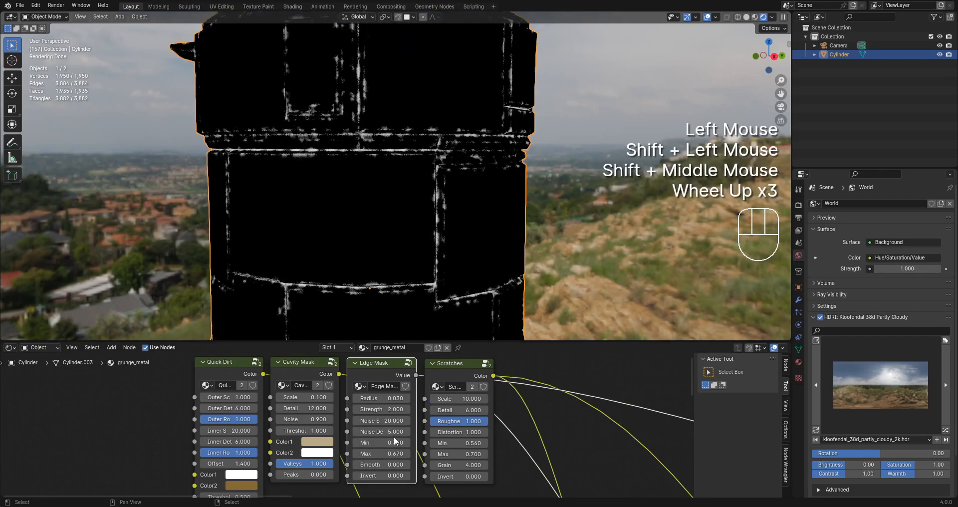
shift+drag(392, 454, 410, 464)
scroll(453, 230, down, 2)
scroll(320, 391, up, 1)
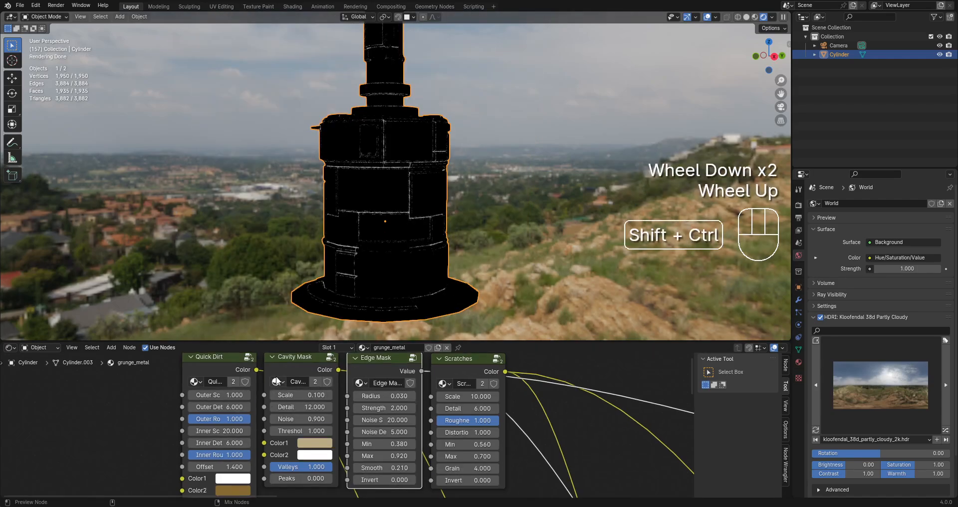
Preview the Cavity Mask node and set its Noise to 1 and its Threshold to 0.85.
ctrl+shift+click(319, 391)
scroll(483, 202, up, 2)
middle_drag(294, 419, 326, 433)
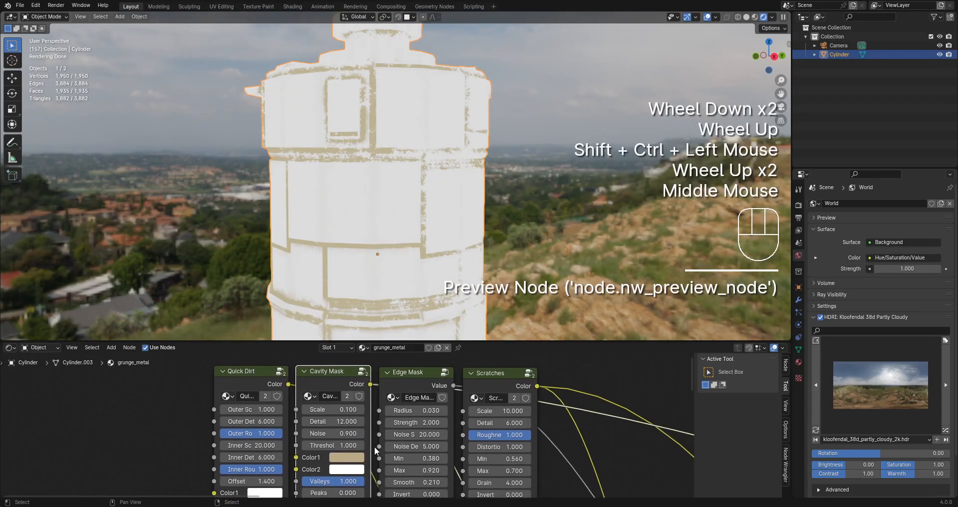
shift+drag(327, 433, 325, 445)
mouse_move(347, 491)
mouse_down()
mouse_move(410, 491)
mouse_move(348, 491)
mouse_up()
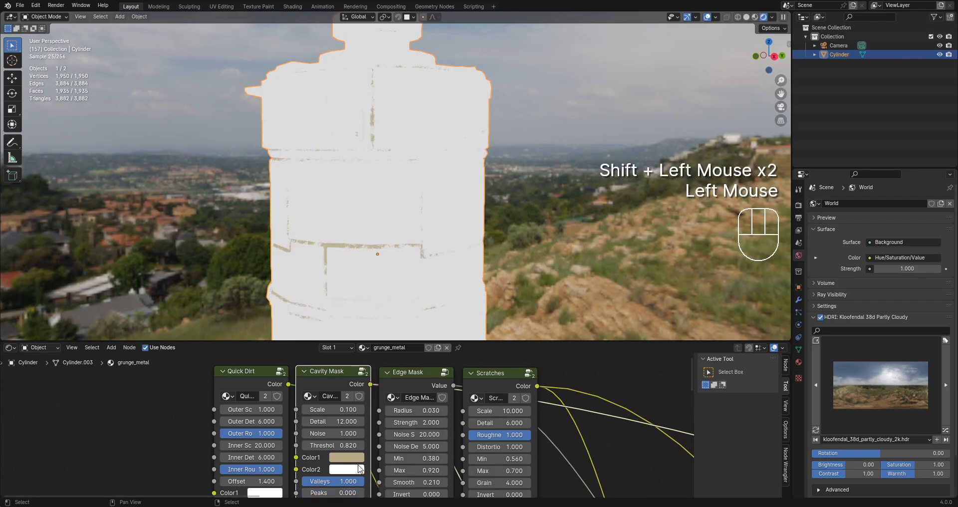
mouse_move(341, 445)
shift+mouse_down()
mouse_move(335, 433)
mouse_move(346, 433)
mouse_move(329, 444)
shift+mouse_up()
Preview the Quick Dirt node and make its Color2 a darker copy of the Cavity Mask's Color1.
scroll(547, 425, down, 2)
ctrl+shift+click(270, 394)
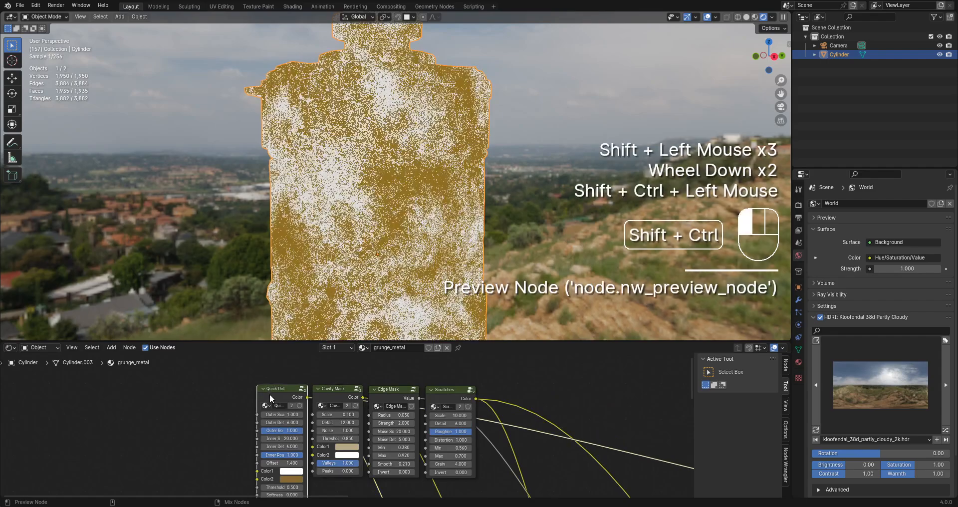
middle_drag(269, 393, 384, 425)
scroll(384, 425, up, 2)
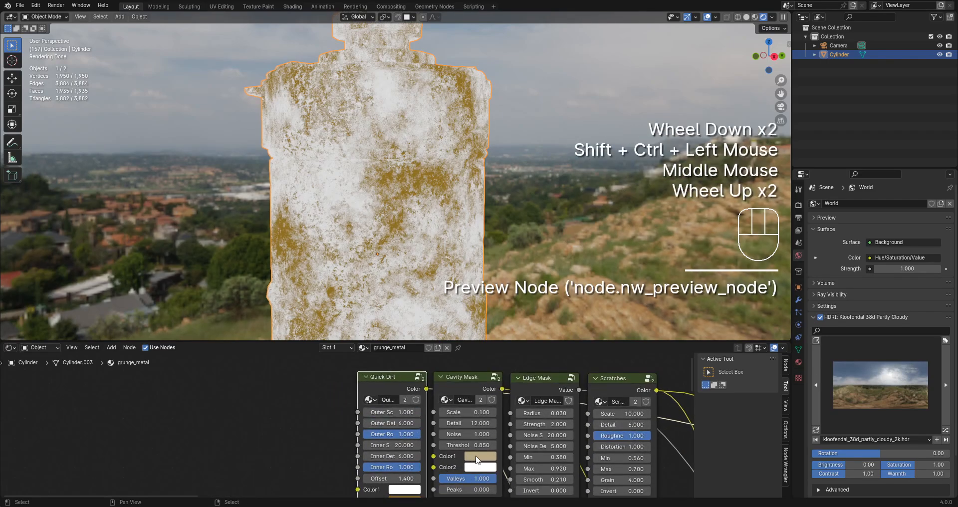
key(ctrl+c)
middle_drag(414, 467, 413, 403)
key(ctrl+v)
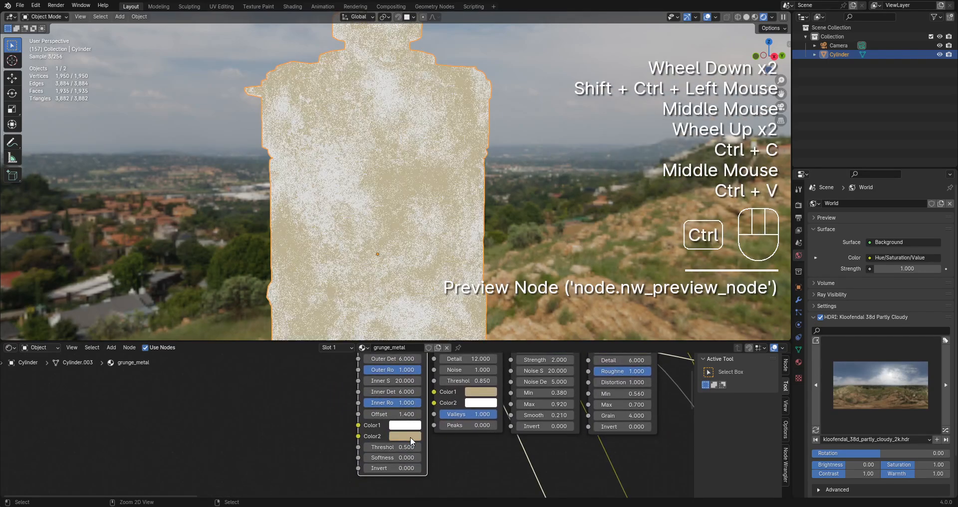
click(410, 436)
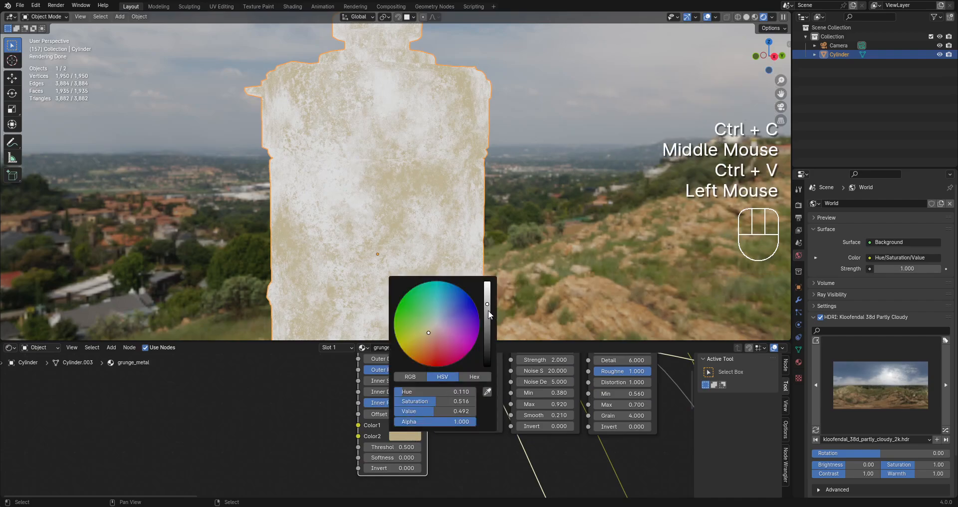
middle_drag(312, 412, 301, 435)
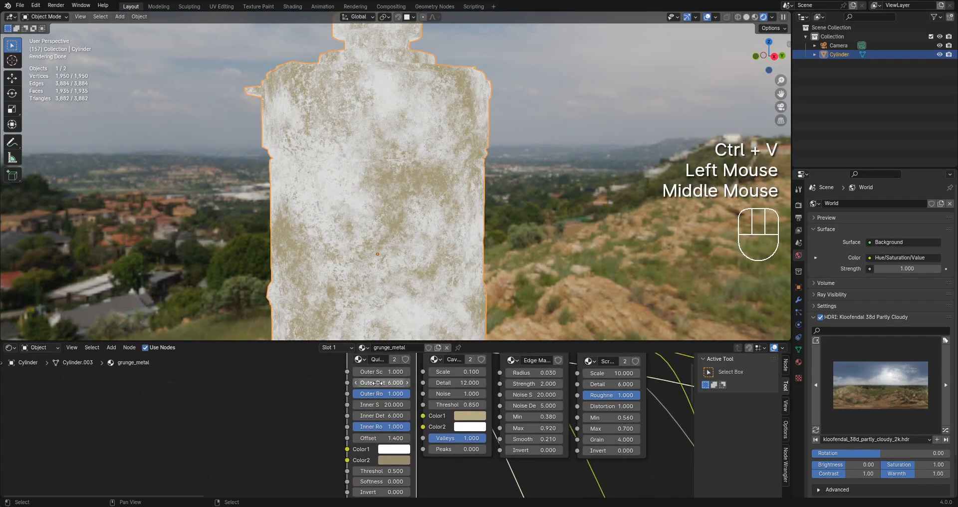
Set the Quick Dirt node's Outer Scale to 2 and its Offset to 4.
click(387, 372)
text(2)
key(Return)
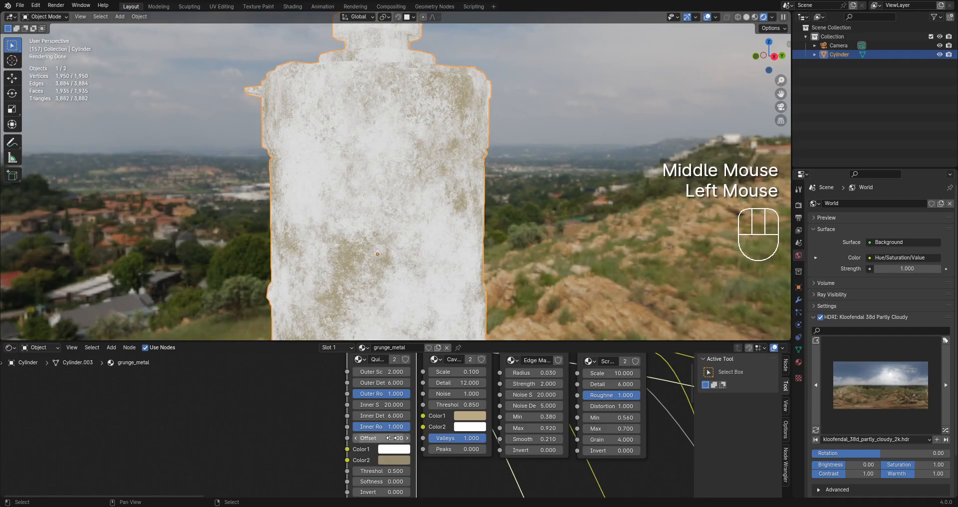
click(394, 438)
text(4)
key(Return)
scroll(429, 257, down, 3)
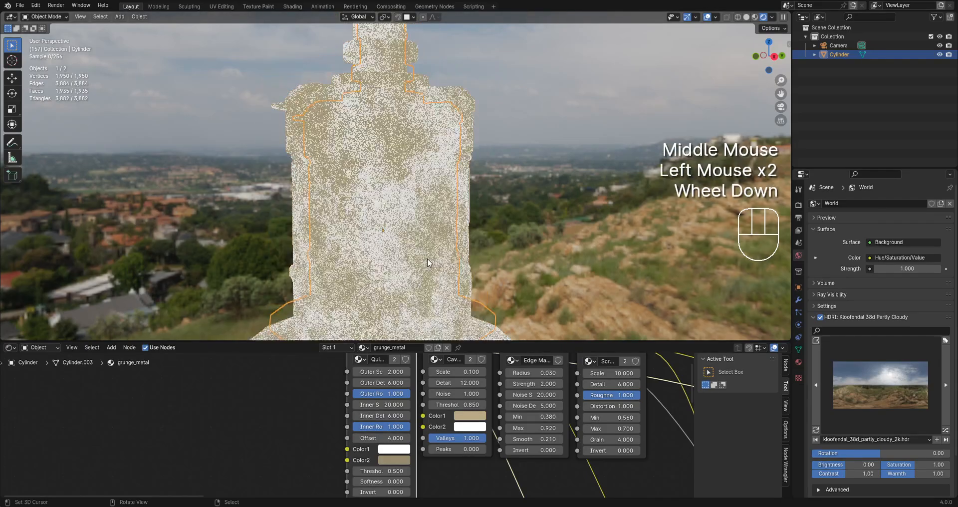
middle_drag(428, 257, 430, 290)
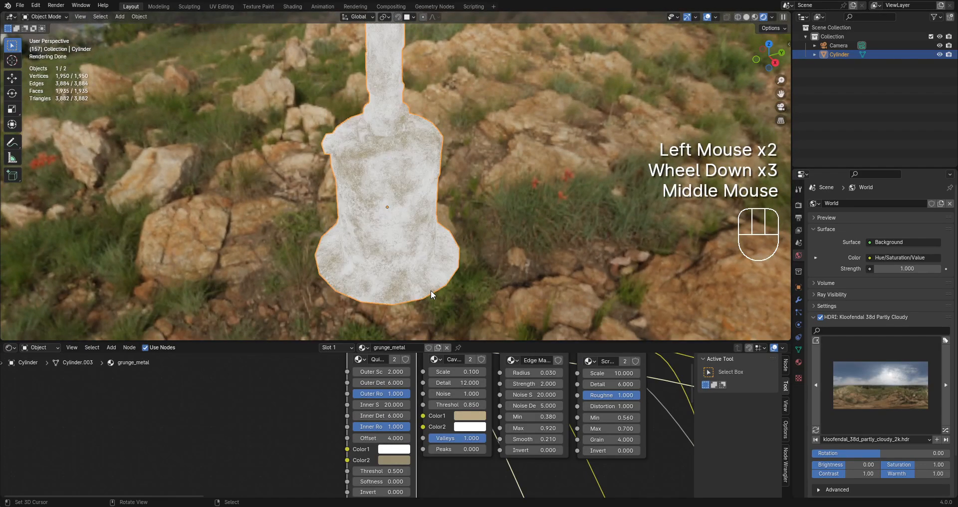
Restore the Principled BSDF as the material's output and examine the full shading along the antenna.
scroll(568, 436, down, 2)
scroll(567, 436, up, 1)
scroll(567, 435, down, 1)
middle_drag(568, 435, 194, 386)
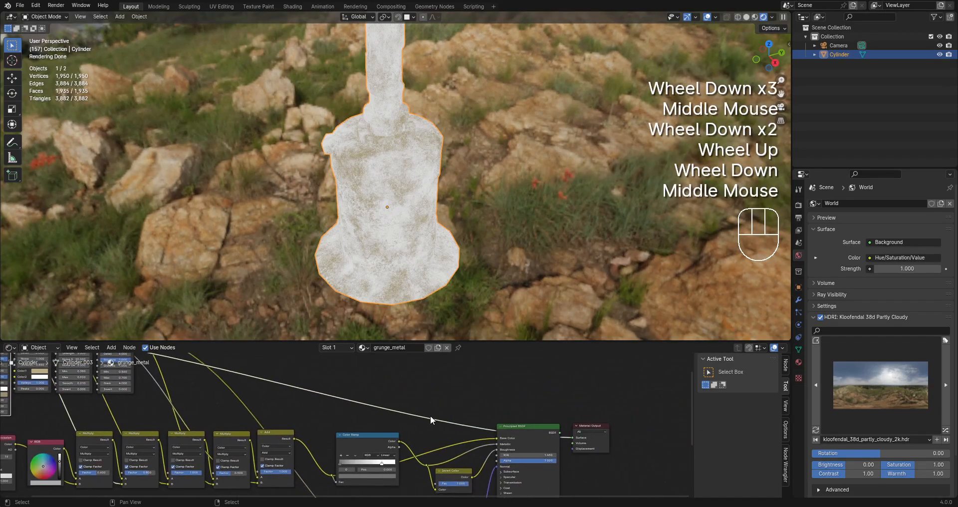
ctrl+shift+click(524, 424)
middle_drag(468, 253, 447, 304)
scroll(469, 235, up, 1)
scroll(450, 141, down, 2)
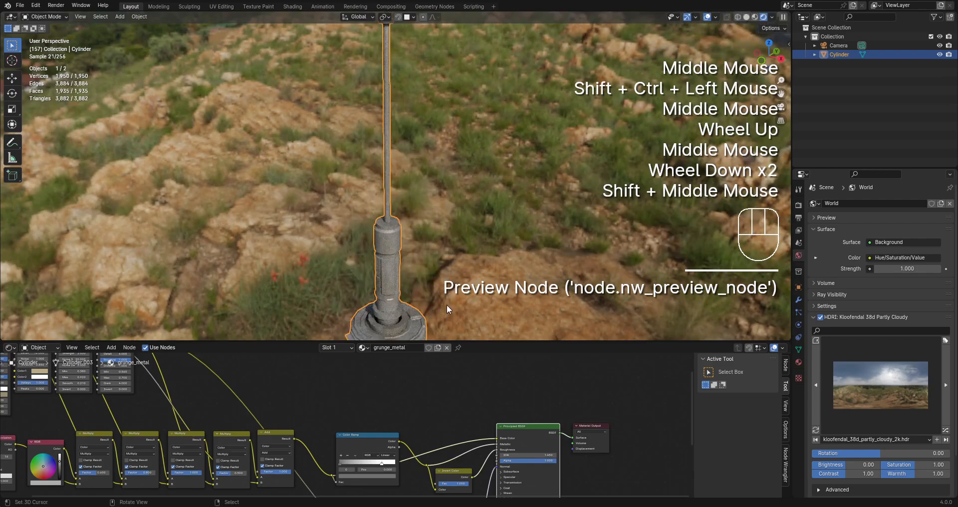
scroll(439, 266, down, 1)
scroll(439, 265, down, 1)
middle_drag(440, 265, 445, 214)
middle_drag(444, 214, 447, 225)
shift+middle_drag(447, 225, 450, 191)
shift+scroll(450, 191, up, 1)
scroll(450, 191, up, 2)
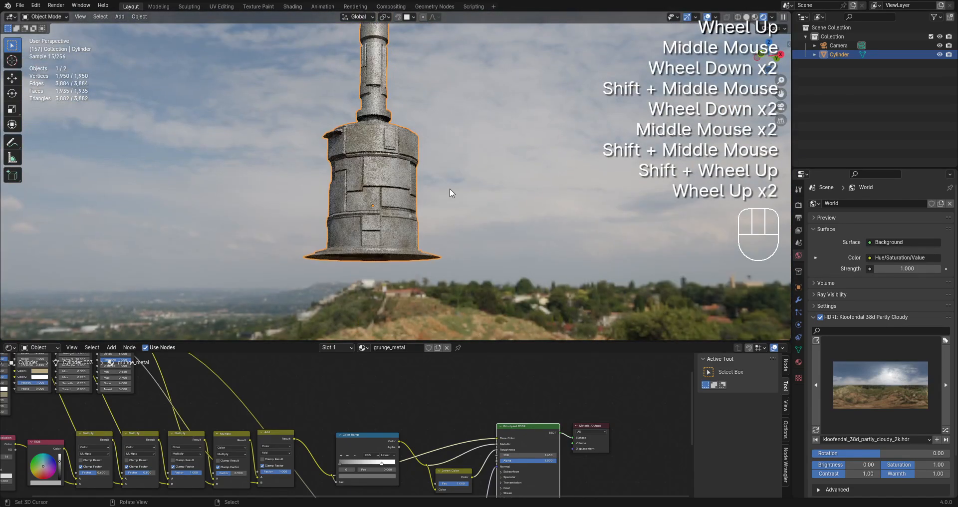
Return the viewport to solid shading and save the file.
key(z)
click(516, 190)
key(ctrl+s)
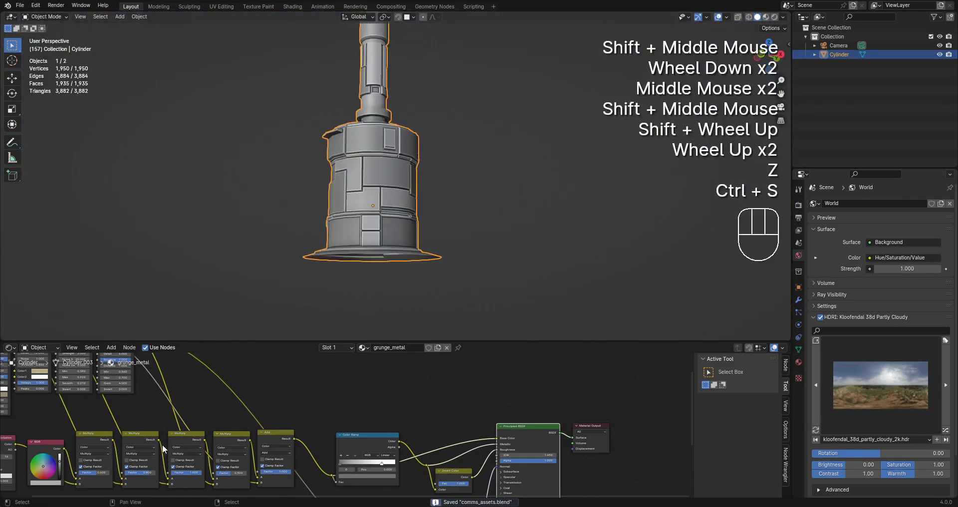
Delete the RGB node that feeds the first Multiply node.
scroll(107, 461, down, 2)
middle_drag(107, 460, 259, 438)
scroll(259, 438, up, 3)
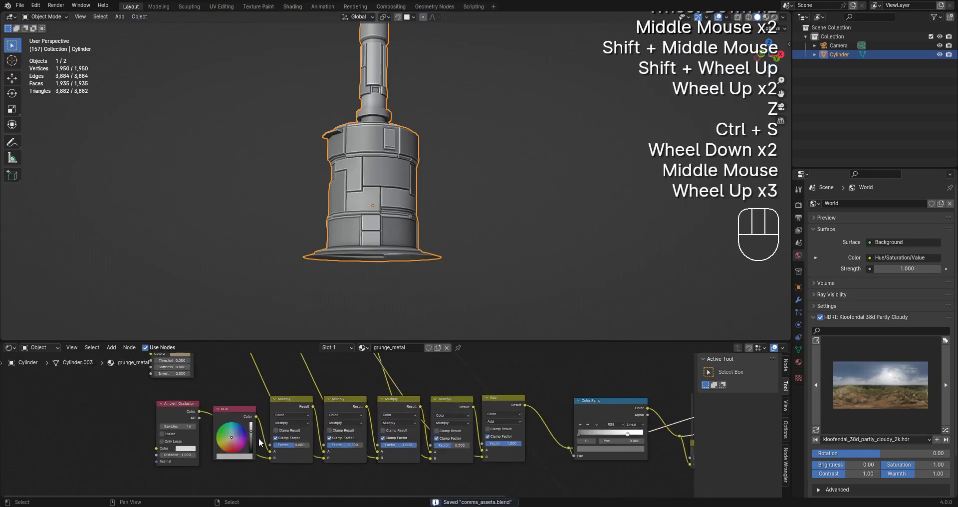
click(237, 411)
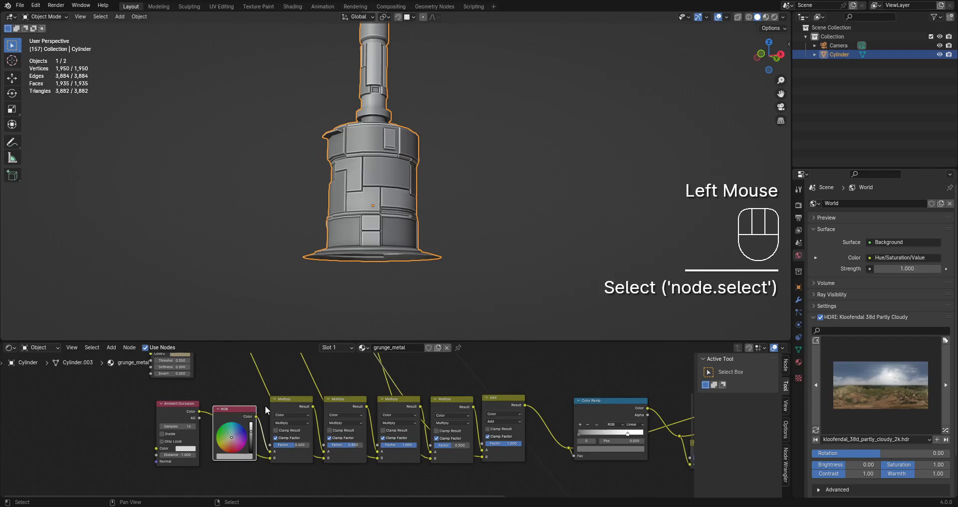
scroll(263, 402, up, 3)
middle_drag(162, 413, 357, 411)
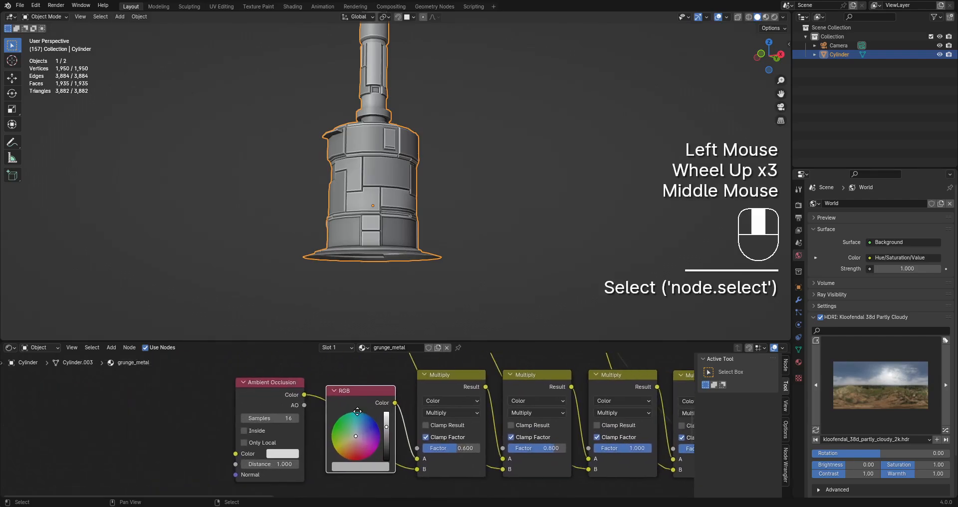
drag(367, 389, 299, 467)
scroll(300, 466, down, 2)
middle_drag(309, 455, 328, 394)
key(x)
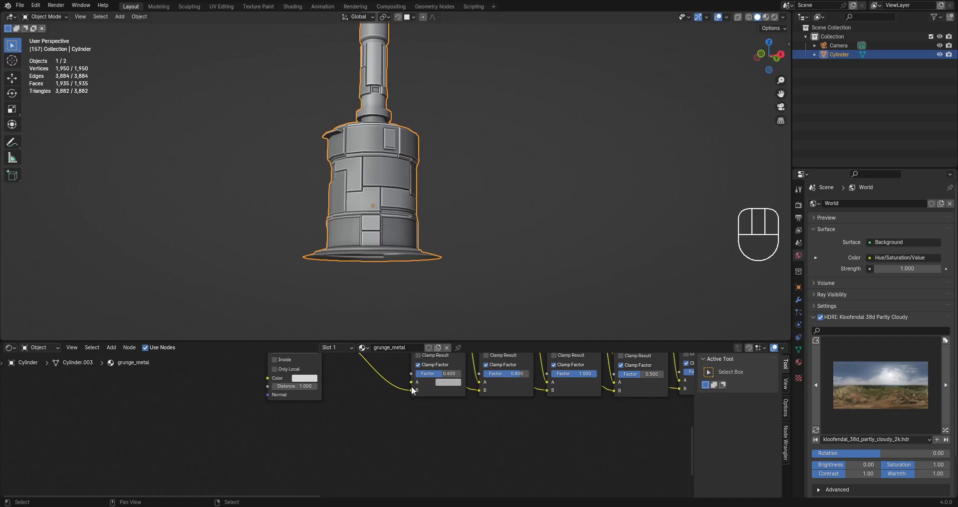
Add a Vertex Color attribute node and connect its Color output to input A of the first Multiply node.
key(shift)
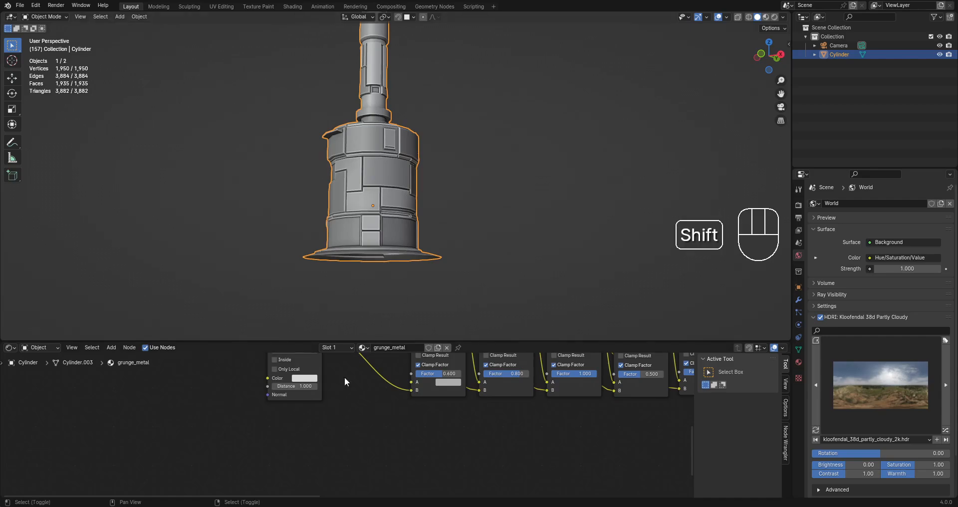
key(shift+a)
mouse_move(227, 406)
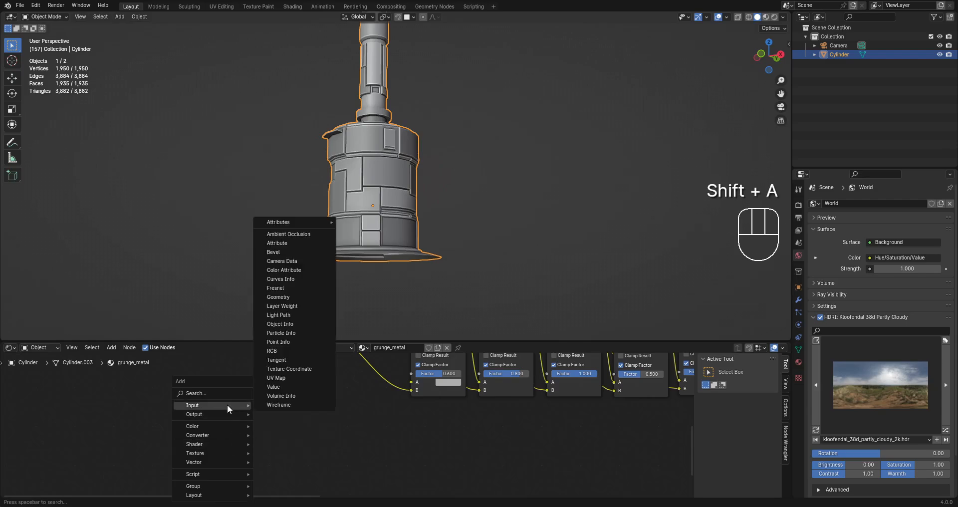
mouse_move(304, 221)
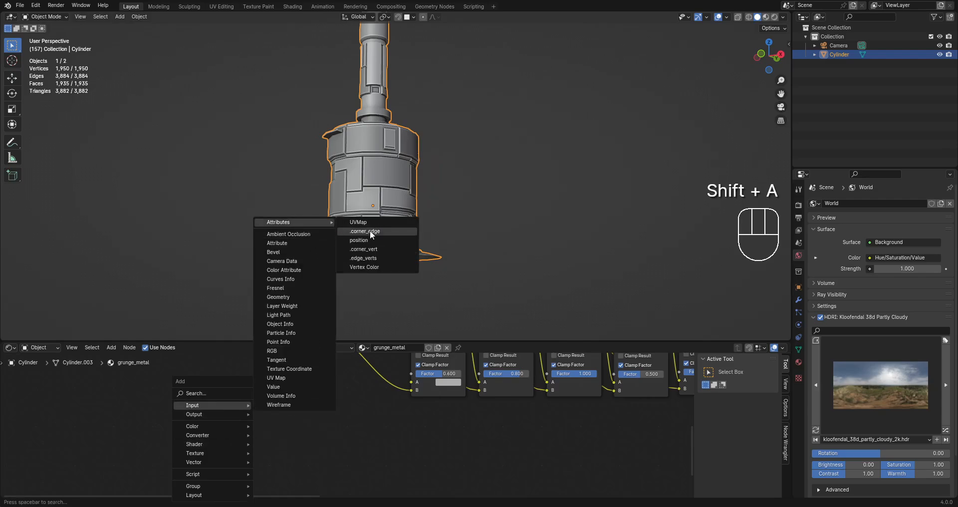
click(379, 266)
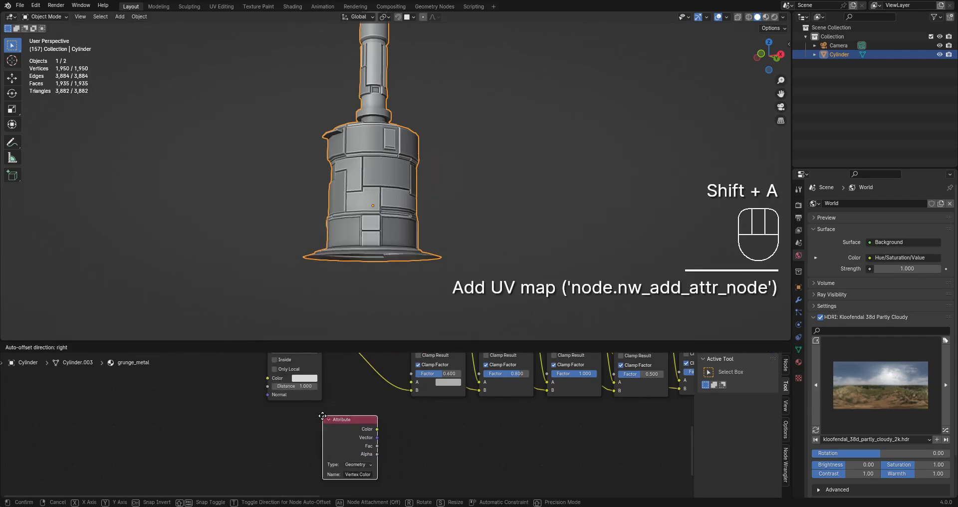
click(367, 430)
drag(376, 430, 230, 468)
Insert a Color Ramp between the Vertex Color attribute and the first Multiply node.
key(shift+a)
mouse_move(379, 445)
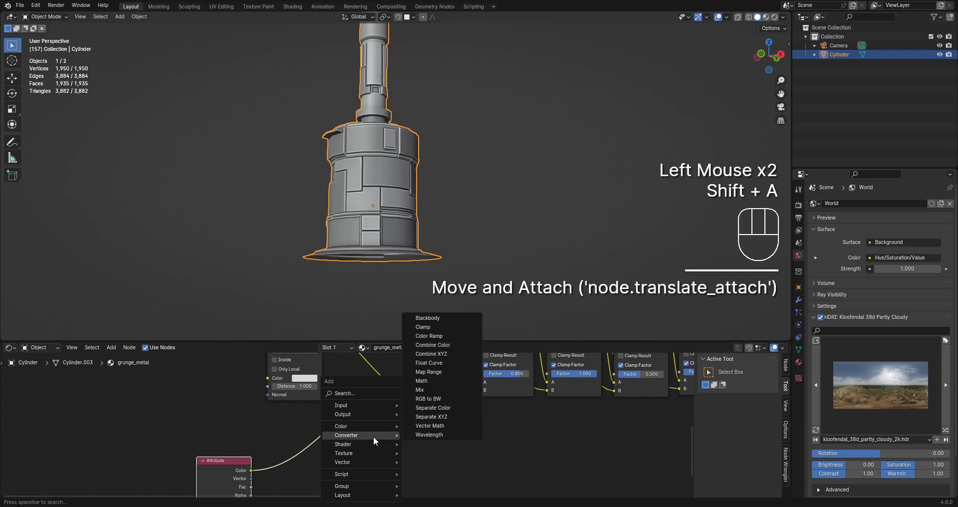
click(442, 335)
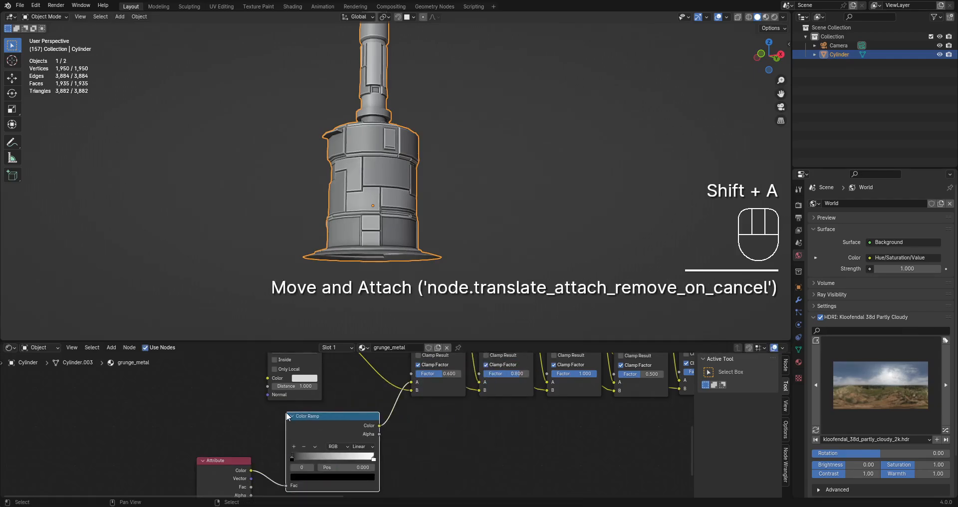
click(286, 413)
scroll(249, 472, up, 2)
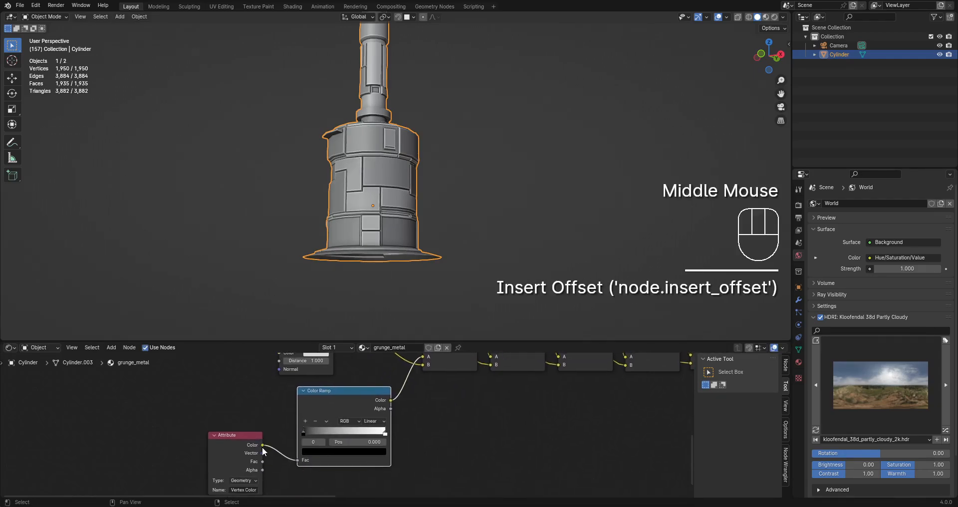
click(238, 446)
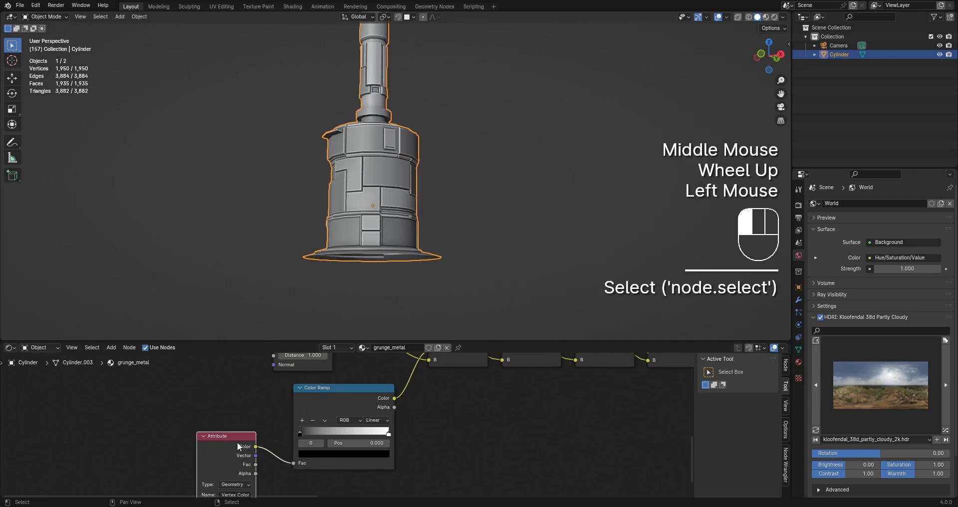
Preview the antenna in rendered shading and move the Color Ramp's black stop inward to about 0.2.
click(340, 405)
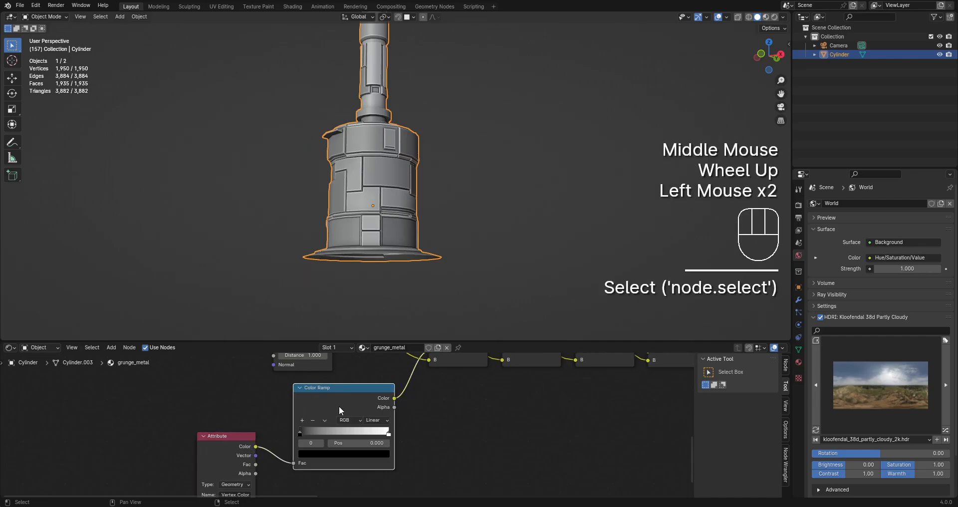
scroll(339, 406, down, 2)
middle_drag(457, 145, 471, 109)
key(z)
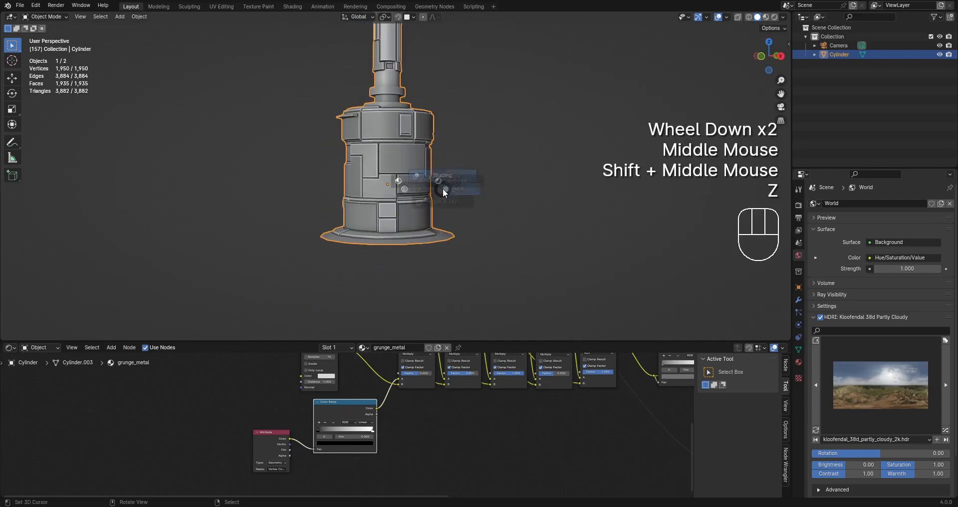
click(511, 152)
shift+middle_drag(506, 157, 482, 230)
scroll(482, 230, up, 2)
mouse_move(318, 429)
mouse_down()
mouse_move(357, 430)
mouse_move(329, 433)
mouse_up()
scroll(448, 166, down, 2)
scroll(447, 165, down, 1)
Return the viewport to solid shading and save comms_assets.blend.
mouse_move(445, 166)
middle_down()
mouse_move(418, 186)
mouse_move(436, 213)
middle_up()
key(z)
middle_drag(496, 206, 444, 231)
key(ctrl+s)
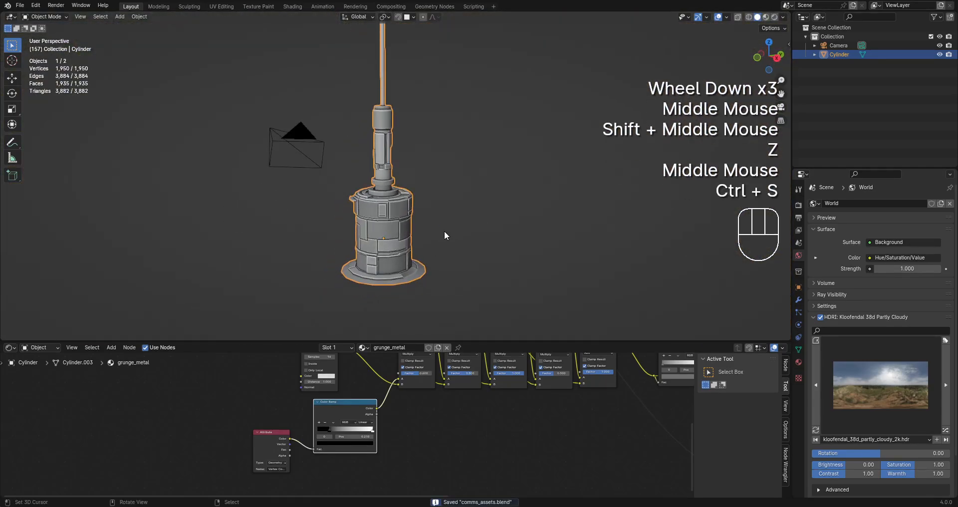
Examine the antenna's grunge_metal material in rendered shading from several angles, and return to solid shading.
scroll(445, 231, up, 2)
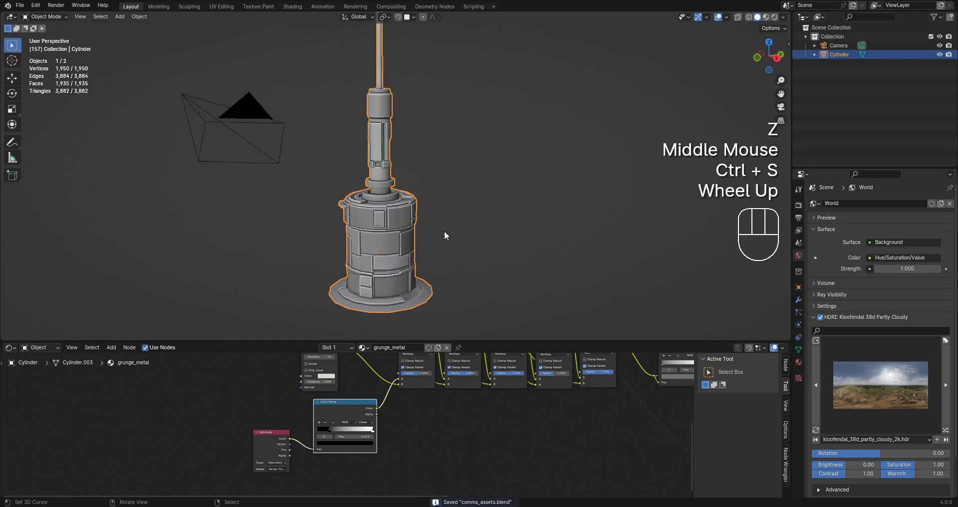
middle_drag(444, 231, 436, 231)
scroll(335, 214, down, 1)
middle_drag(364, 220, 478, 219)
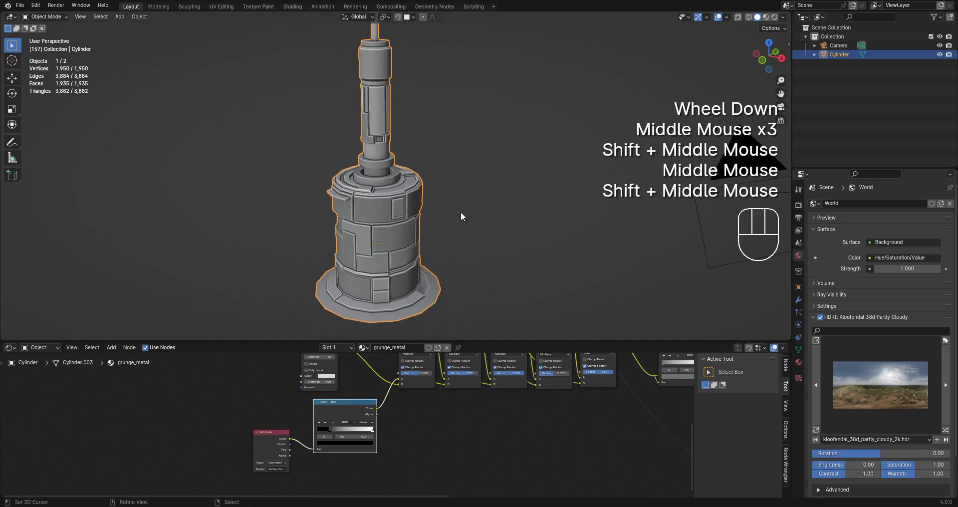
key(z)
click(532, 170)
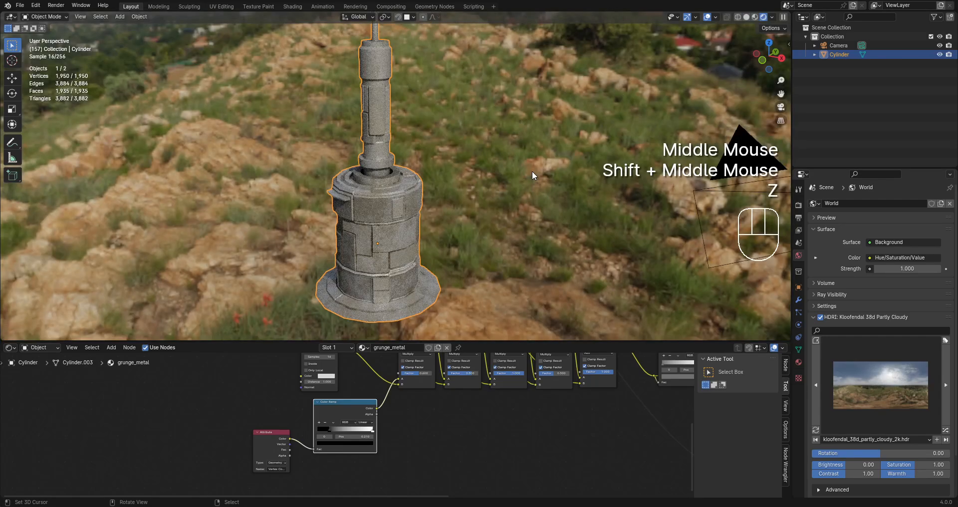
scroll(532, 171, down, 3)
shift+middle_drag(532, 171, 499, 211)
scroll(499, 211, up, 1)
middle_drag(452, 247, 448, 213)
shift+middle_drag(447, 232, 455, 221)
key(z)
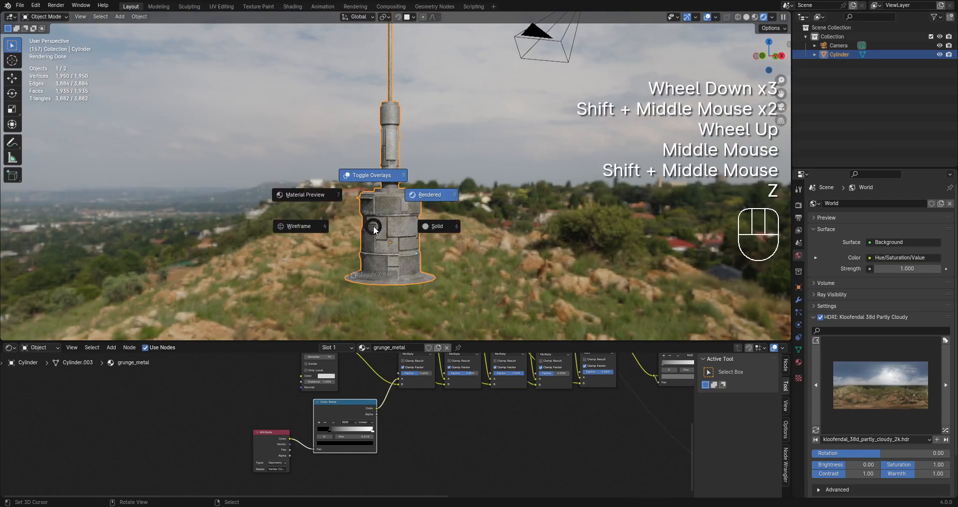
Examine the upper shaft's panel topology in Edit Mode, return to Object Mode and save the file.
mouse_move(445, 223)
shift+middle_down()
mouse_move(433, 232)
mouse_move(448, 212)
shift+middle_up()
scroll(415, 206, up, 2)
right_click(415, 206)
key(Tab)
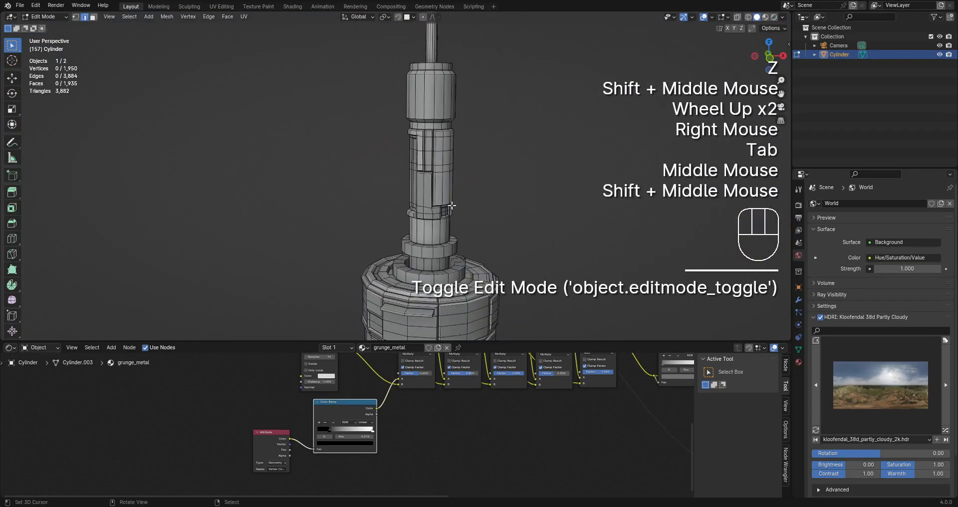
alt+middle_click(449, 207)
scroll(444, 214, up, 2)
scroll(444, 213, up, 2)
scroll(445, 208, down, 4)
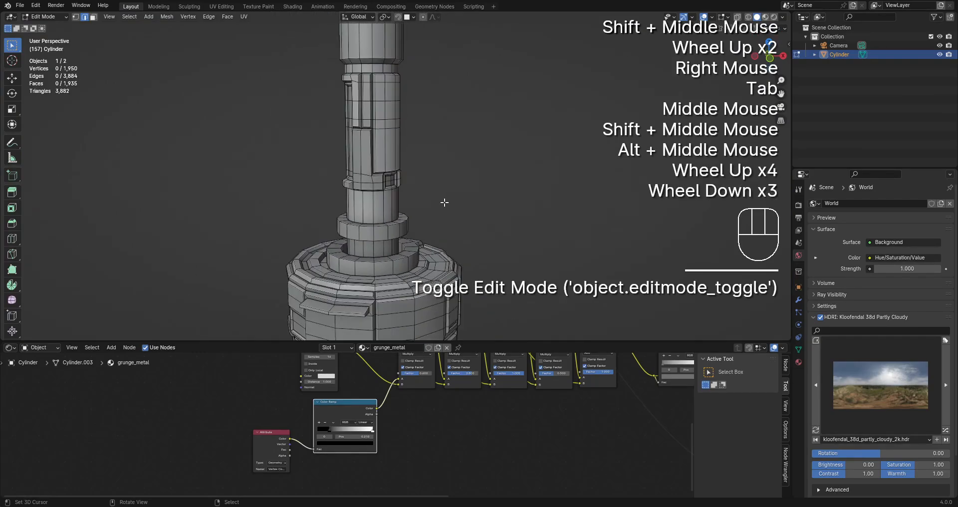
key(Tab)
scroll(444, 199, down, 2)
shift+middle_drag(444, 199, 394, 150)
scroll(444, 197, up, 1)
key(ctrl+s)
Cut an edge loop around the upper shaft's panels just above the small recessed block.
scroll(441, 204, up, 2)
scroll(426, 160, up, 1)
key(Tab)
scroll(450, 161, up, 2)
key(ctrl+r)
click(384, 103)
click(384, 107)
Select the row of three faces along the shaft panel's lower edge, above the recessed block.
shift+scroll(394, 150, up, 1)
scroll(395, 150, up, 1)
key(3)
right_click(405, 162)
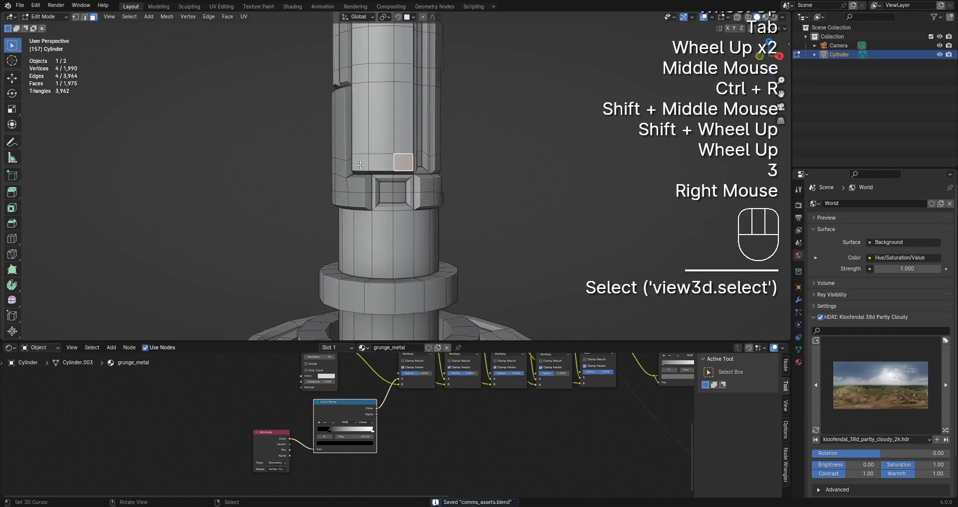
ctrl+right_click(360, 162)
Try insetting the three selected panel faces twice and offsetting them along their normals with Shrink/Fatten.
middle_drag(477, 165, 468, 171)
scroll(468, 171, up, 1)
key(i)
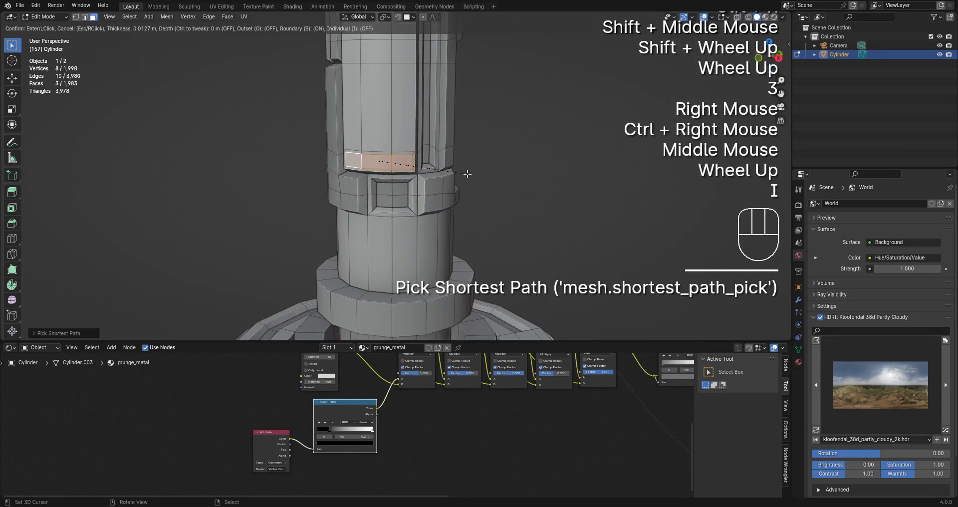
key(i)
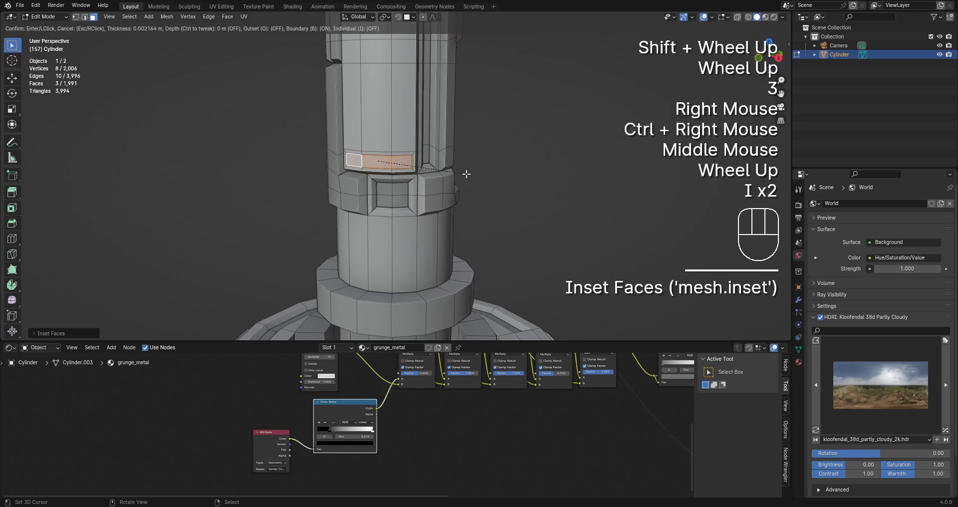
key(alt+s)
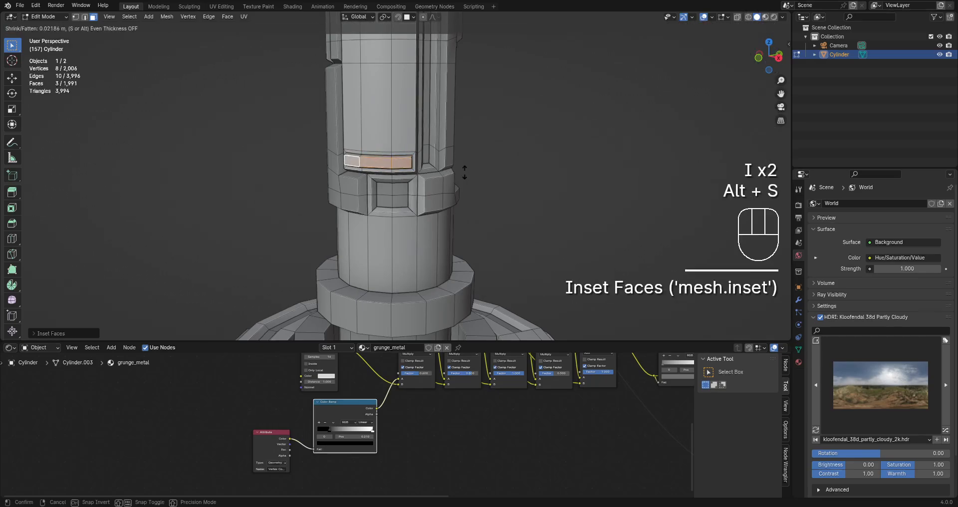
key(Tab)
scroll(441, 175, down, 2)
middle_drag(440, 175, 483, 182)
scroll(484, 182, up, 1)
key(Tab)
scroll(483, 181, up, 1)
key(alt+s)
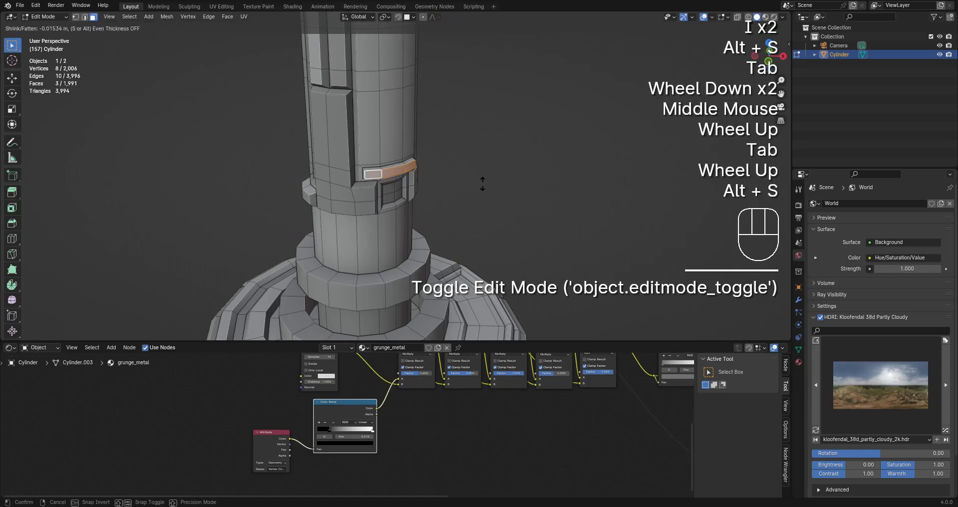
Undo the Shrink/Fatten offsets and insets on the shaft panel's lower faces, including a repeated inset attempt.
key(ctrl+z)
ctrl+scroll(483, 189, up, 1)
key(ctrl+z)
key(ctrl+z)
key(ctrl+z)
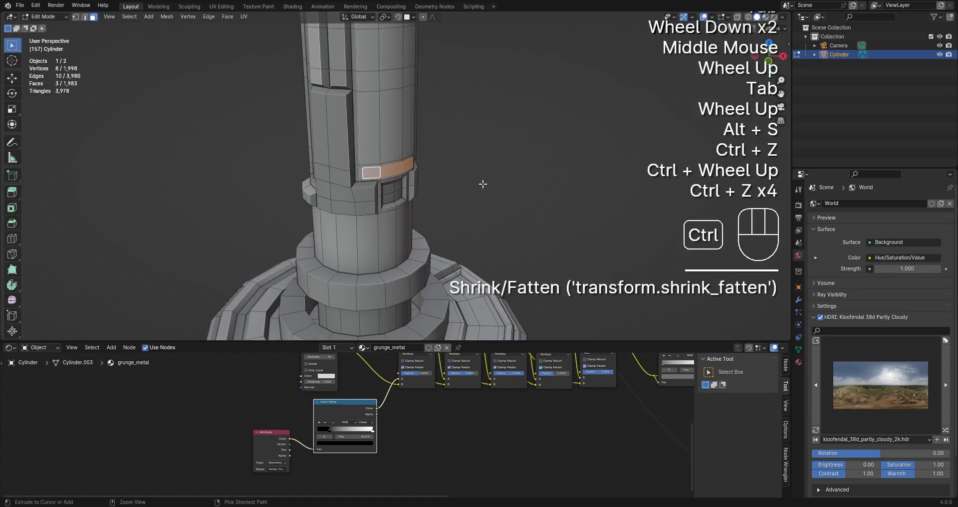
key(i)
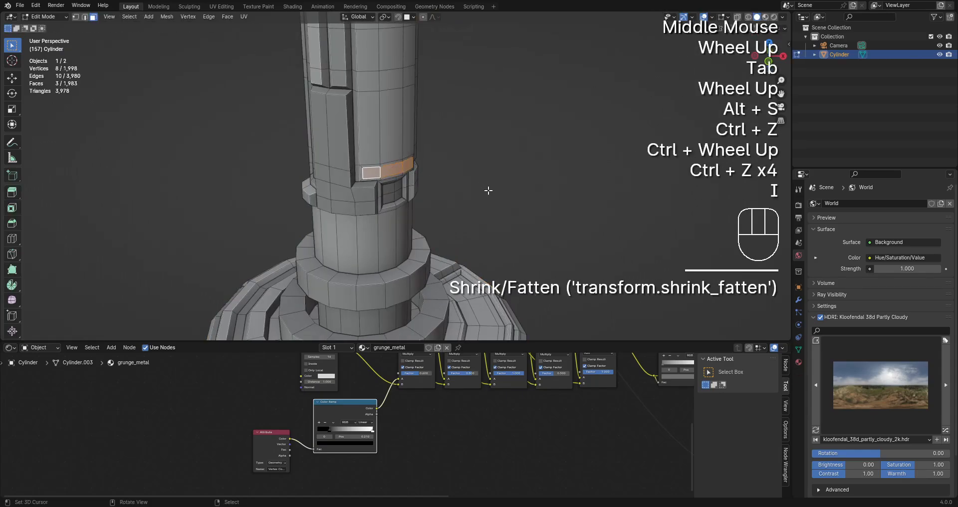
key(ctrl+z)
key(ctrl+z)
Reselect the three lower panel faces, inset them once and raise them outward with Shrink/Fatten.
ctrl+right_click(370, 173)
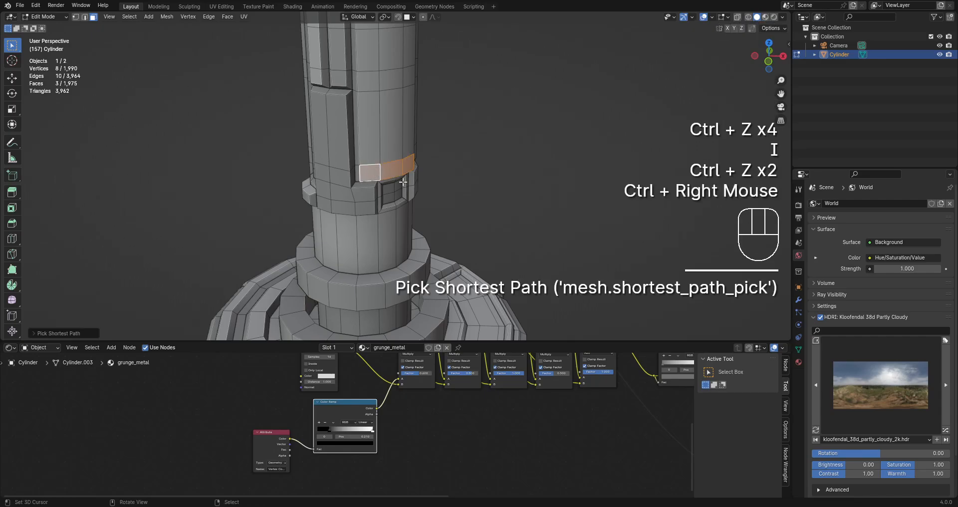
key(i)
click(462, 192)
key(alt+s)
click(460, 189)
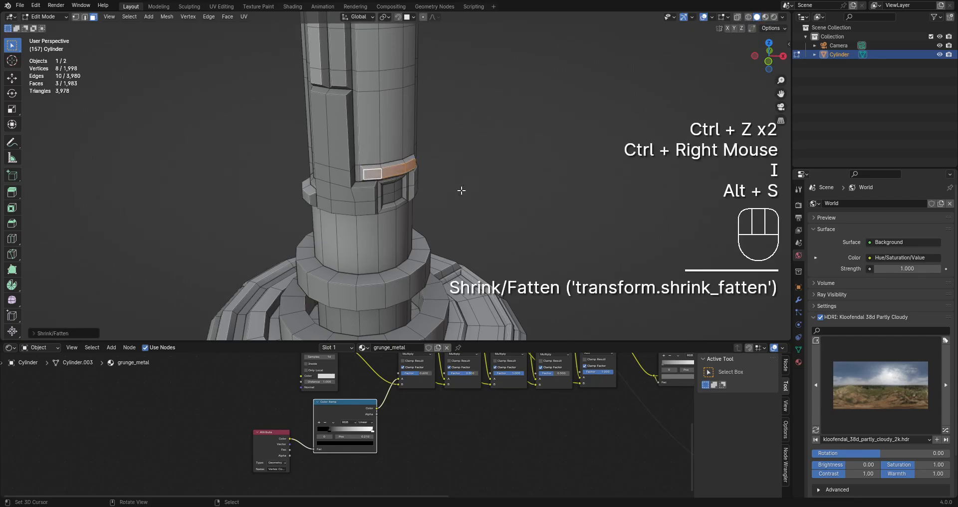
Deselect the antenna and its mesh faces, save the file and finish in Object Mode.
key(Tab)
scroll(462, 190, down, 3)
middle_drag(462, 191, 439, 178)
key(alt+a)
scroll(419, 178, down, 2)
key(ctrl+s)
scroll(438, 178, up, 2)
key(Tab)
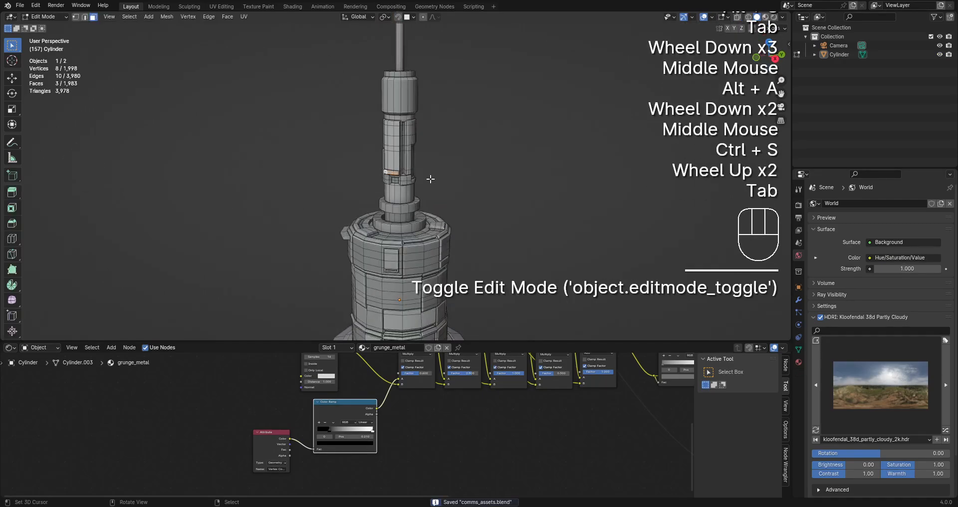
key(alt+a)
key(Tab)
Check the deselected antenna with its new shaft detail in rendered shading, and return to solid shading.
key(z)
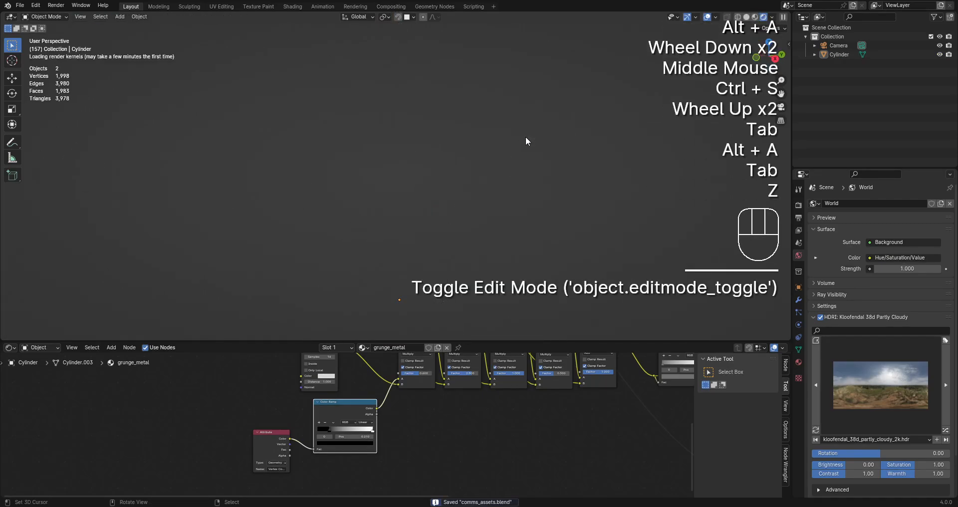
scroll(446, 158, down, 2)
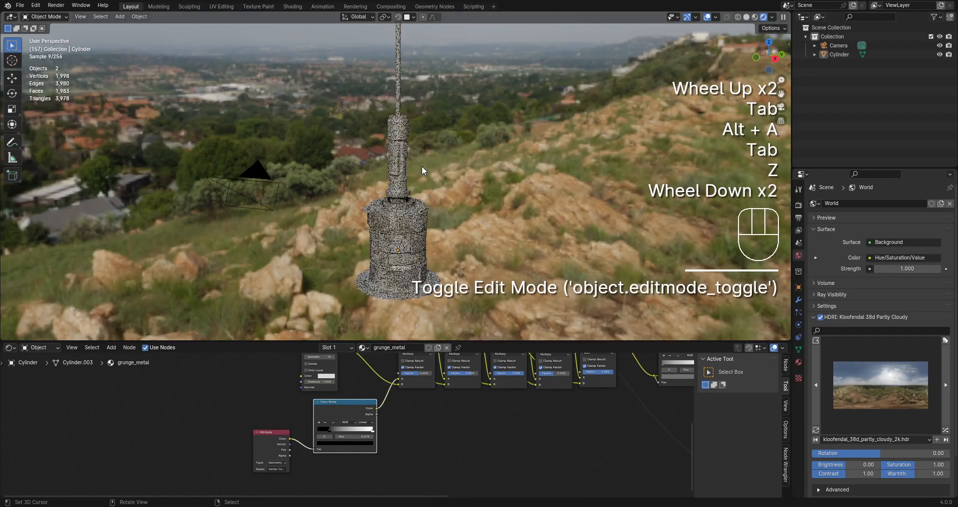
key(z)
click(480, 169)
scroll(436, 89, down, 2)
shift+middle_drag(436, 89, 435, 186)
shift+scroll(435, 187, up, 1)
scroll(436, 186, up, 1)
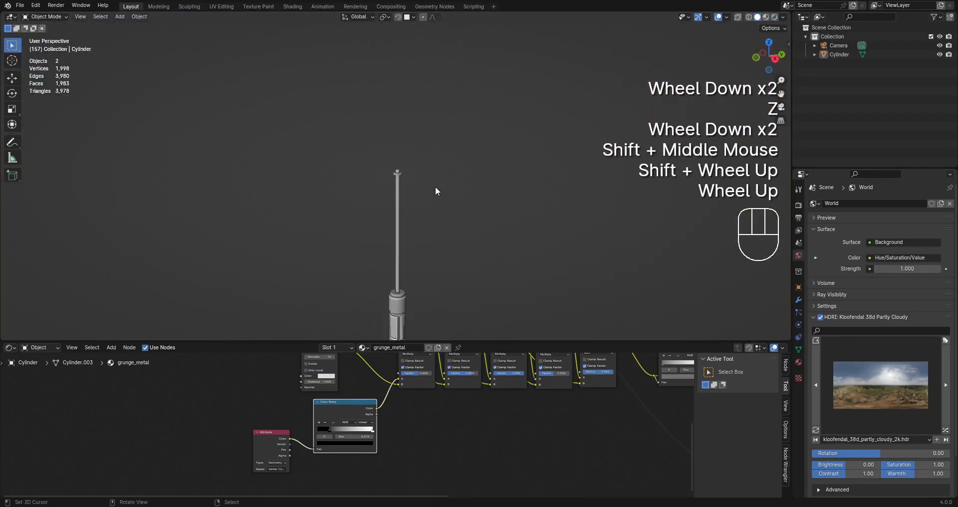
Create a Vertex Colored Material named Material on the small cylinder faces at the antenna's tip and show its material properties.
scroll(402, 161, up, 1)
right_click(402, 160)
key(Tab)
scroll(402, 161, up, 2)
middle_drag(402, 160, 454, 228)
scroll(454, 227, up, 1)
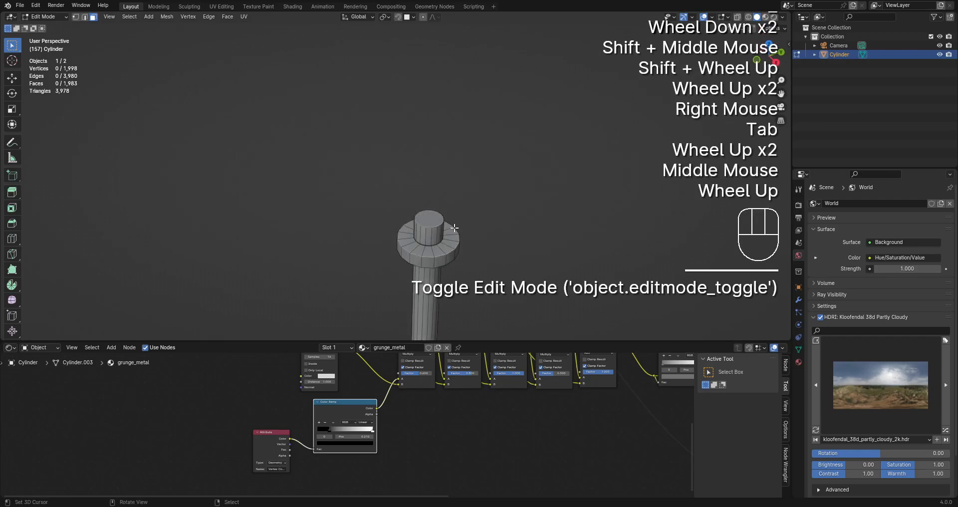
key(3)
right_click(434, 220)
key(ctrl+KP_Add)
key(shift+ctrl+x)
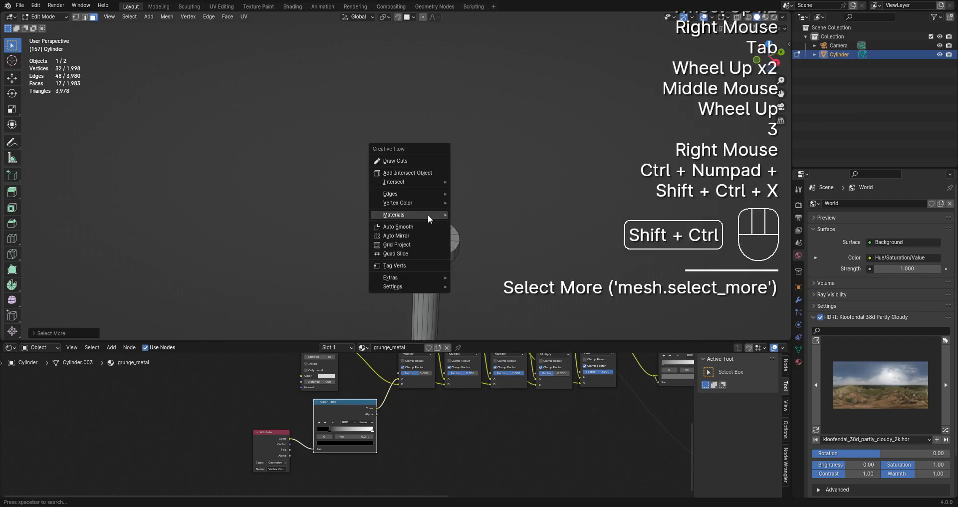
mouse_move(427, 214)
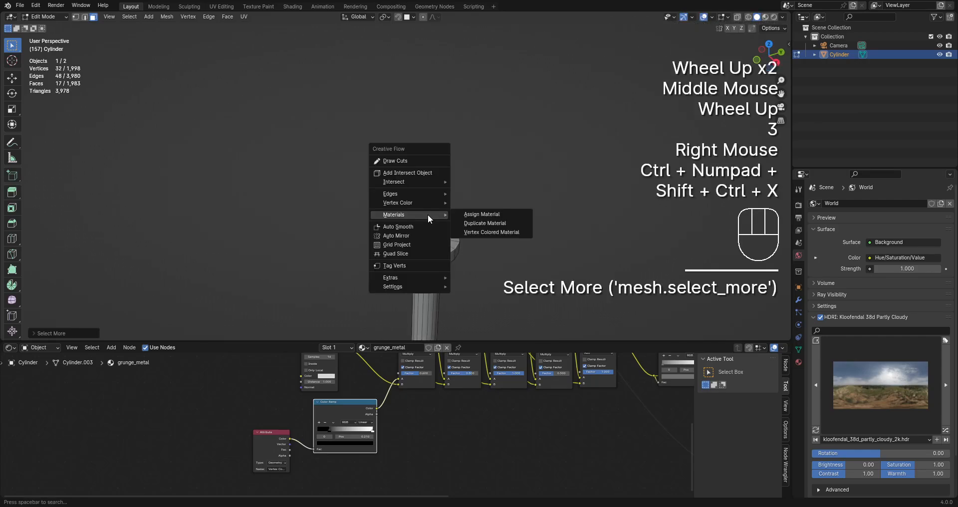
click(489, 231)
drag(492, 232, 480, 133)
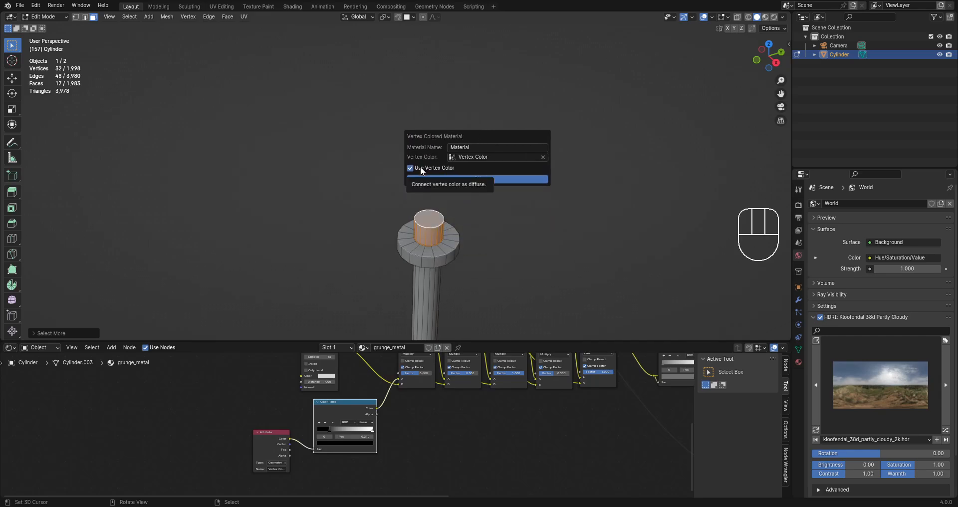
click(441, 180)
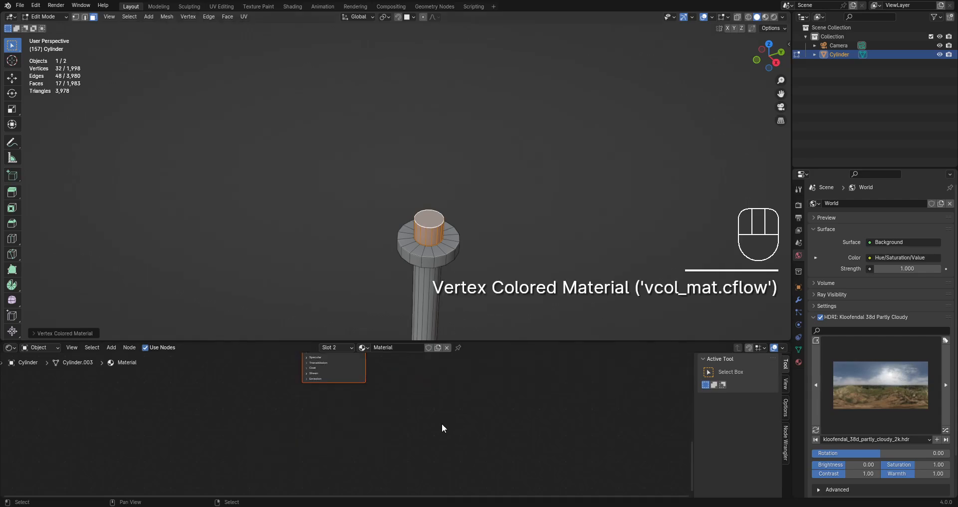
scroll(442, 428, down, 2)
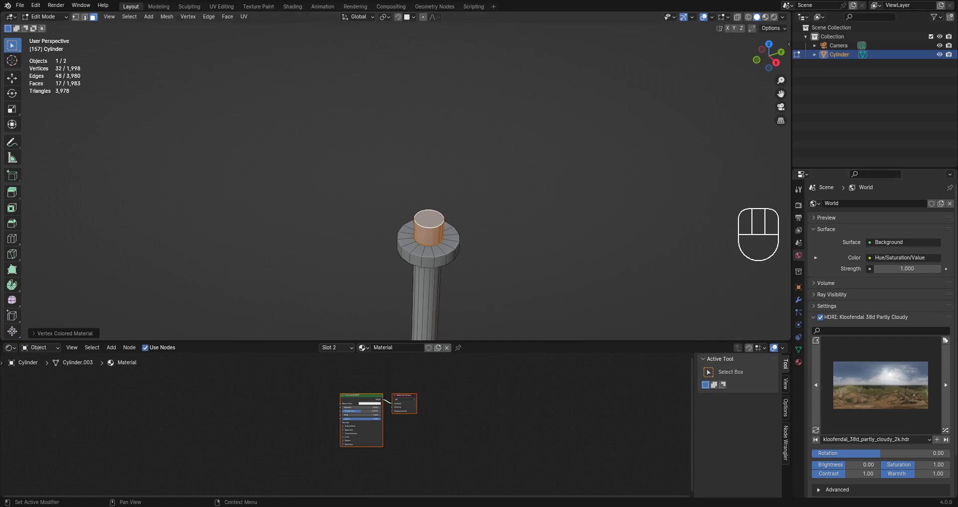
click(798, 362)
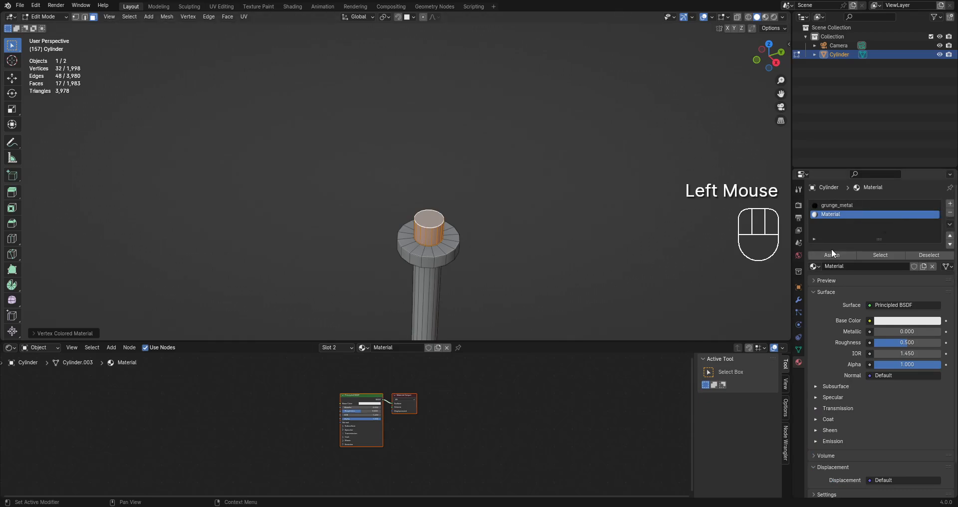
key(shift+ctrl+x)
mouse_move(384, 226)
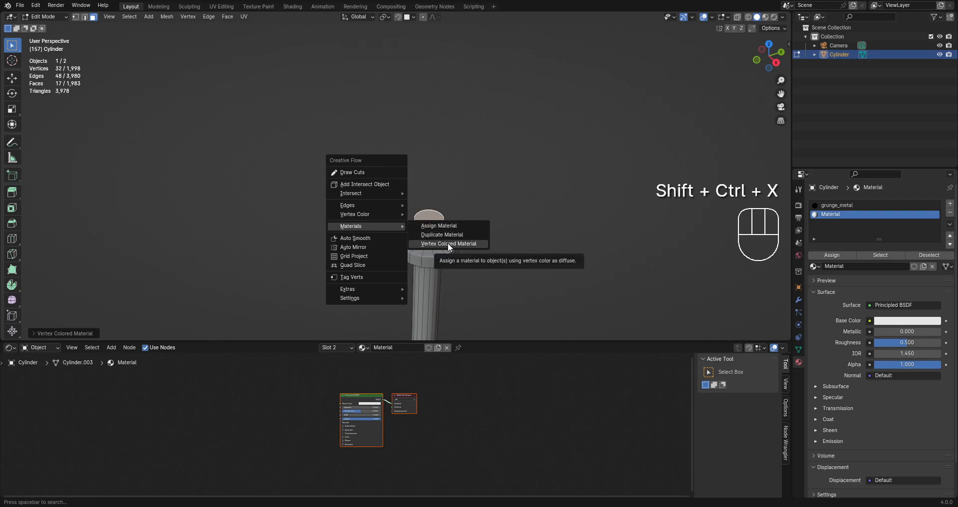
click(448, 242)
Replace the new material's Principled BSDF with an Emission shader connected to the Surface of the Material Output.
scroll(439, 447, up, 4)
right_click(361, 364)
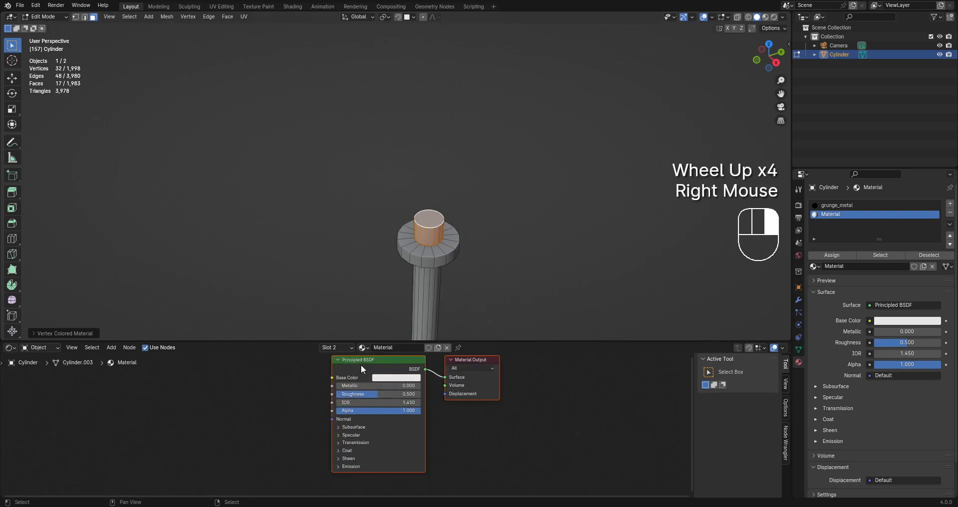
middle_drag(361, 365, 355, 398)
key(x)
key(shift+a)
mouse_move(353, 400)
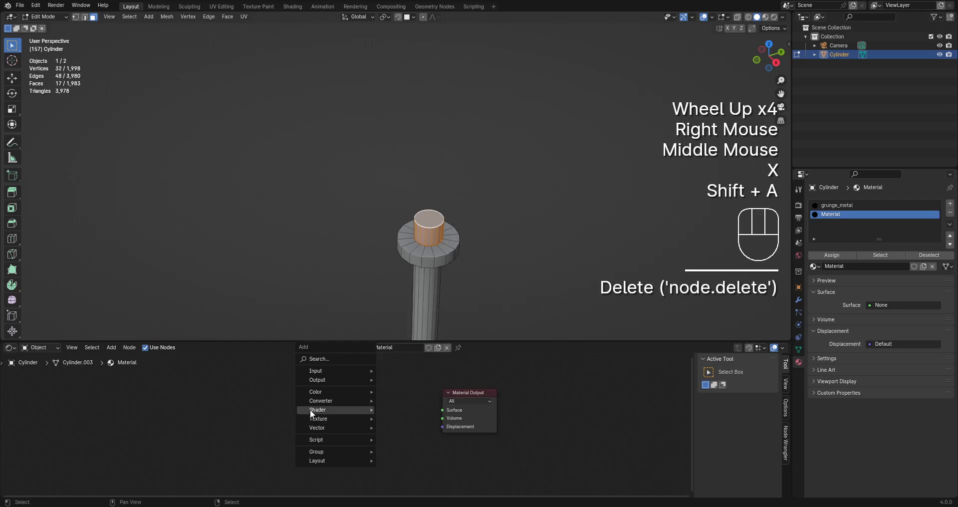
mouse_move(311, 410)
click(418, 269)
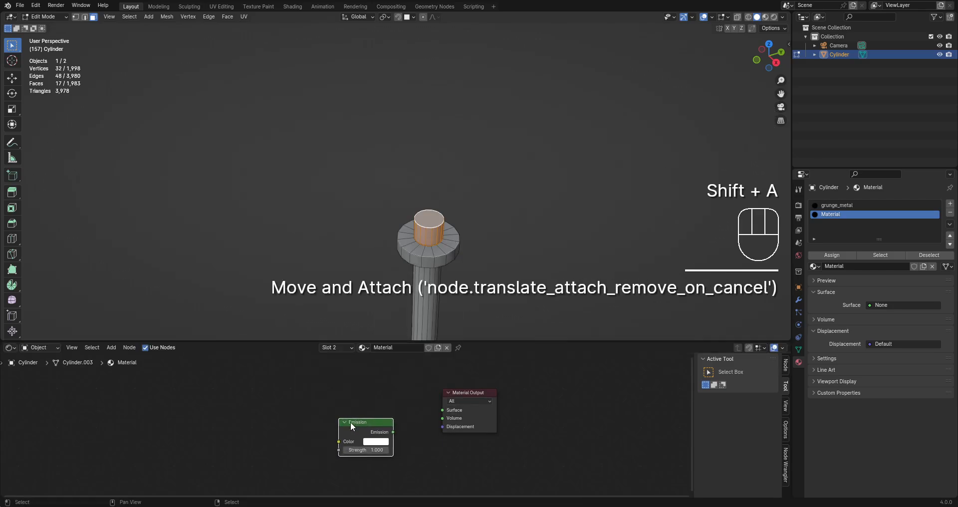
click(350, 421)
drag(394, 432, 448, 411)
Leave Edit Mode and display the antenna in rendered shading.
scroll(461, 234, down, 2)
key(Tab)
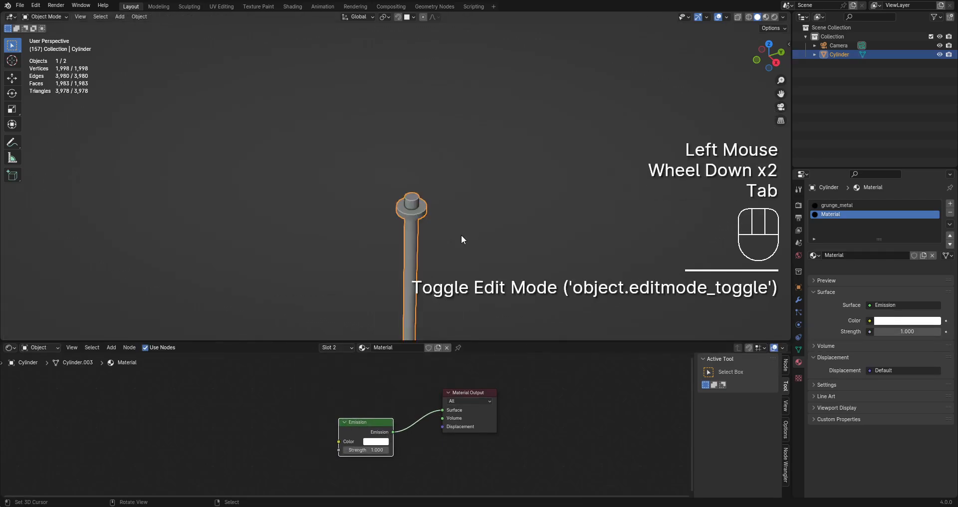
key(z)
click(460, 171)
scroll(393, 446, down, 1)
scroll(392, 446, up, 2)
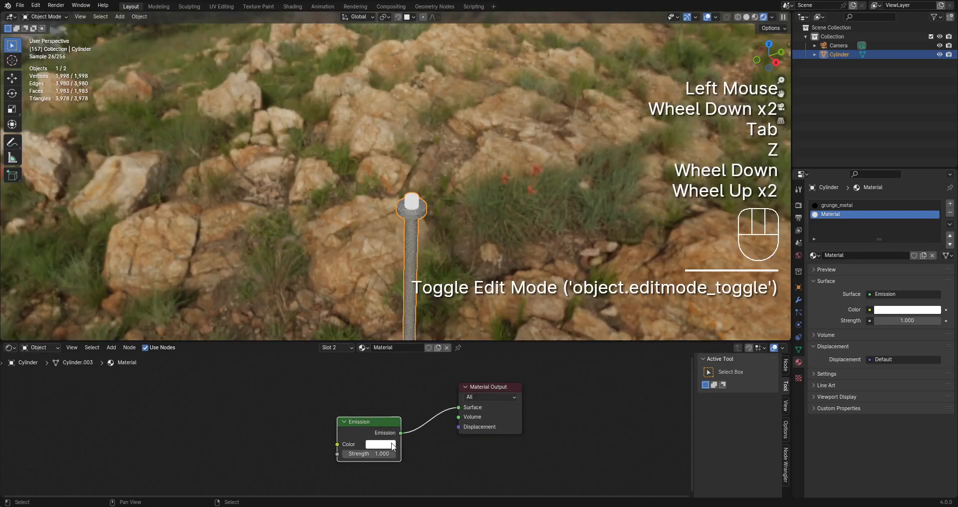
Set the Emission shader's color to a fully saturated orange and its strength to 20.
click(392, 444)
drag(388, 368, 390, 374)
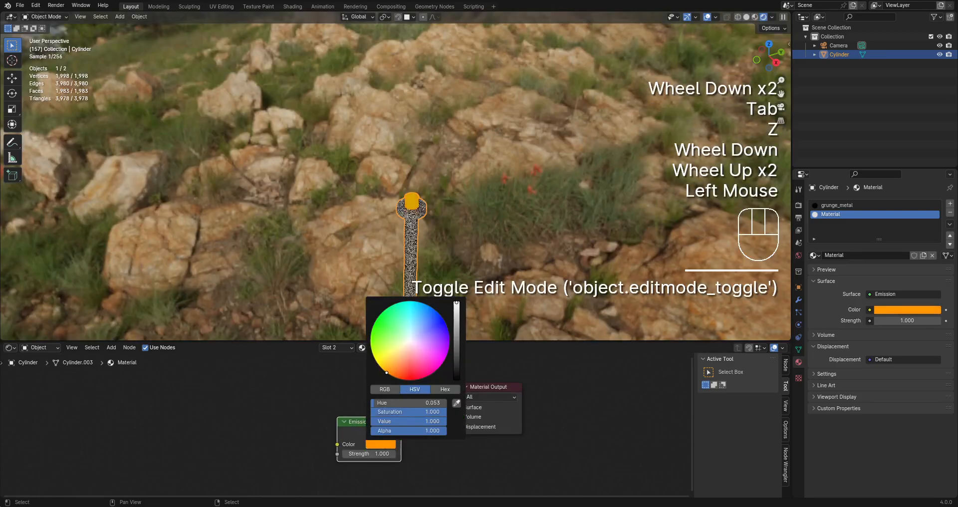
double_click(369, 453)
text(20)
key(Return)
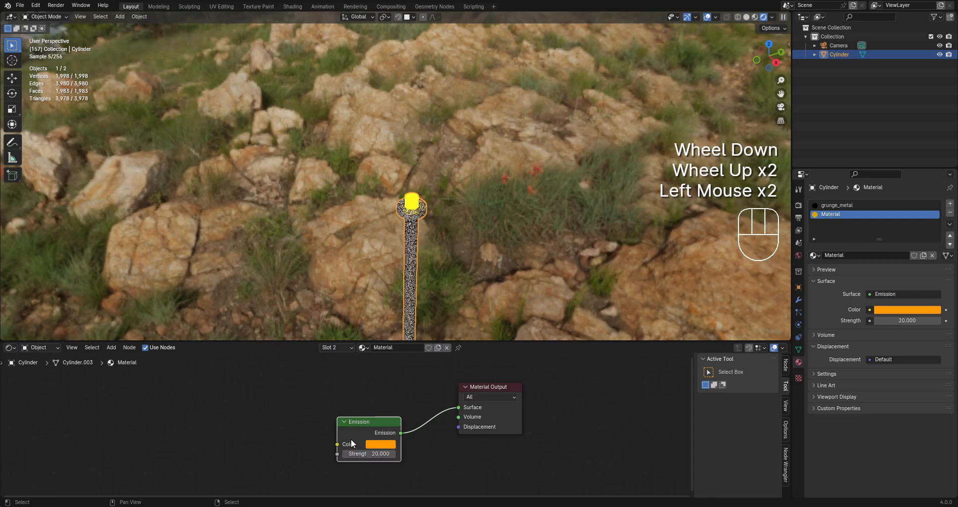
Examine the antenna from its tip down to its base in rendered shading with overlays hidden.
scroll(597, 92, up, 1)
scroll(411, 215, down, 5)
middle_drag(421, 227, 434, 220)
shift+middle_drag(434, 220, 444, 213)
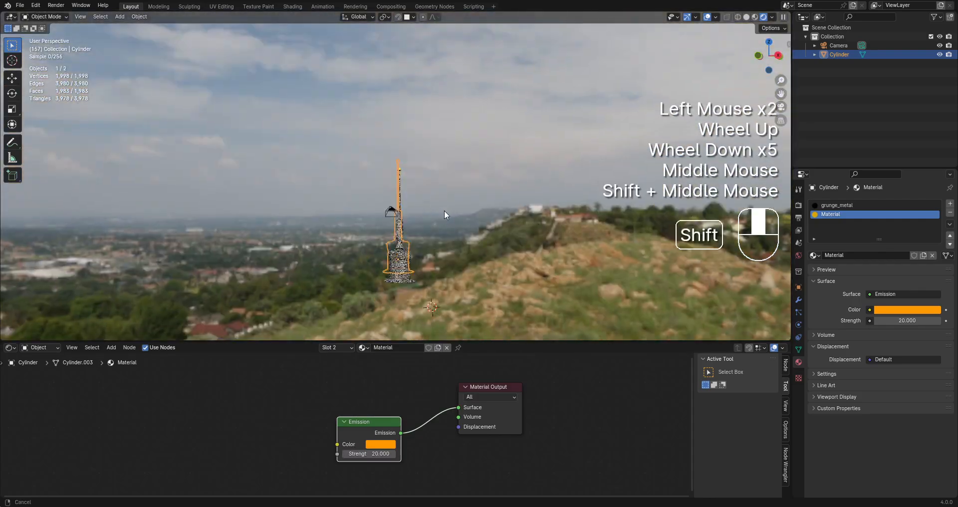
scroll(445, 213, up, 3)
shift+scroll(445, 197, up, 1)
key(shift+alt+z)
shift+middle_drag(420, 246, 430, 186)
scroll(430, 186, up, 1)
Return to solid shading with overlays shown and enter Edit Mode on the antenna mesh.
key(z)
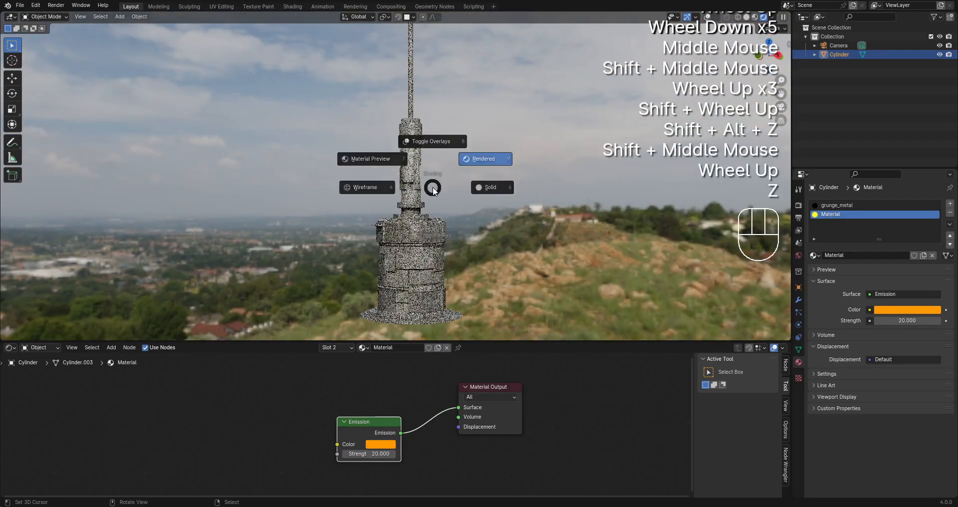
click(489, 187)
scroll(441, 232, up, 2)
right_click(442, 232)
key(Tab)
scroll(441, 233, down, 2)
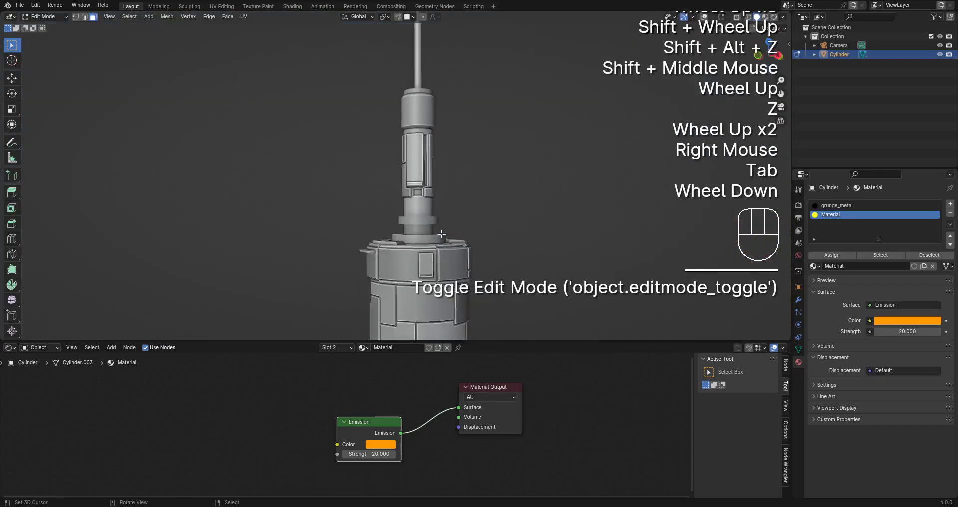
key(shift+alt+z)
Add a loop cut around the antenna's neck above the collar and bevel it into a narrow band of faces.
shift+middle_drag(442, 233, 430, 213)
scroll(429, 214, up, 2)
key(alt+a)
key(ctrl+r)
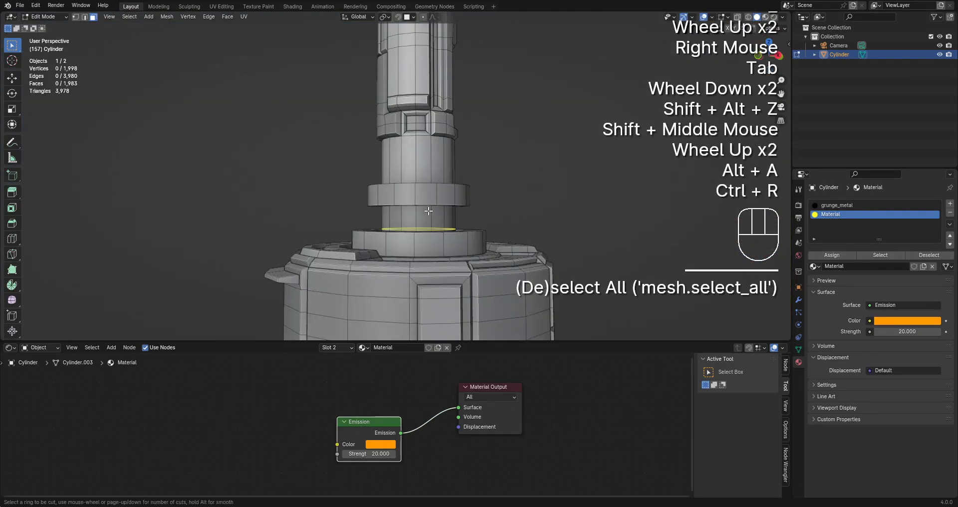
key(ctrl+r)
click(429, 166)
middle_drag(429, 167, 439, 190)
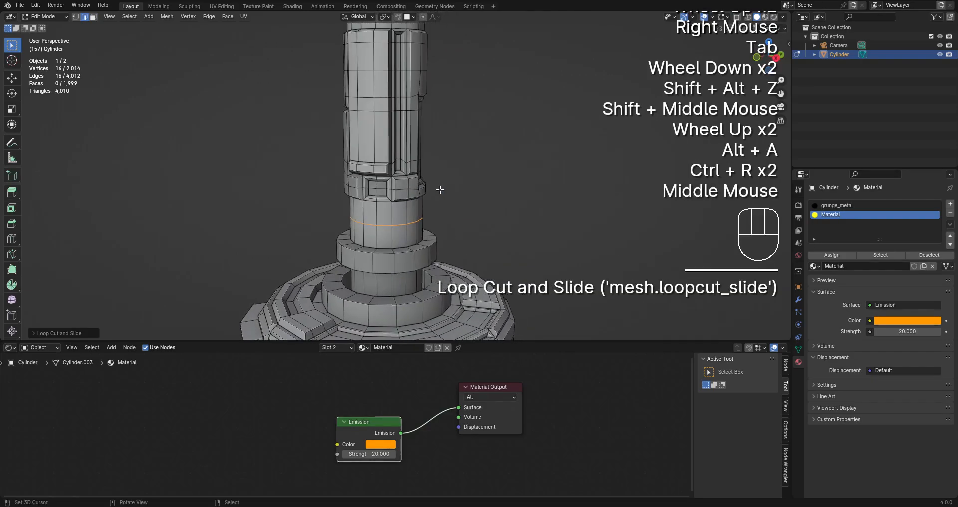
key(ctrl+b)
shift+middle_drag(454, 222, 458, 227)
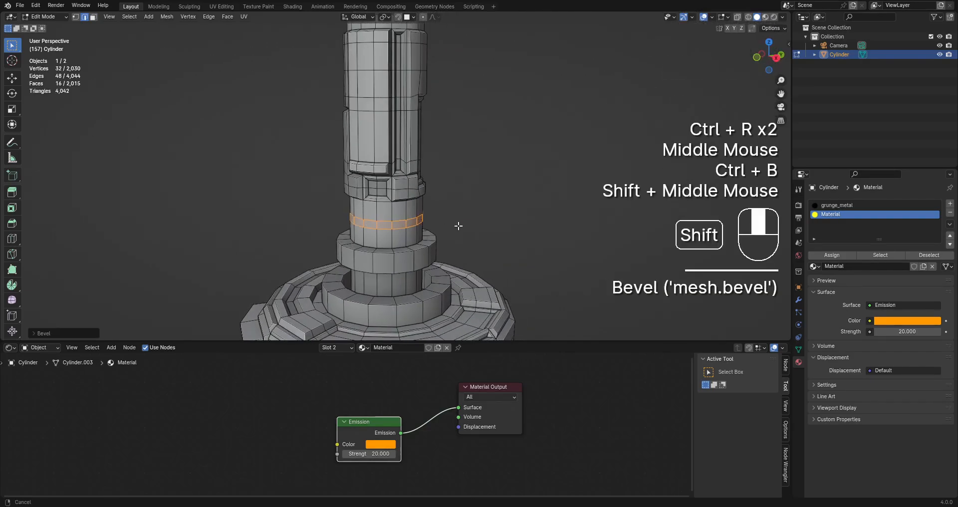
Inset the neck's narrow face band and shrink it inward along its normals to form a groove.
scroll(469, 222, up, 1)
key(i)
key(shift)
click(486, 210)
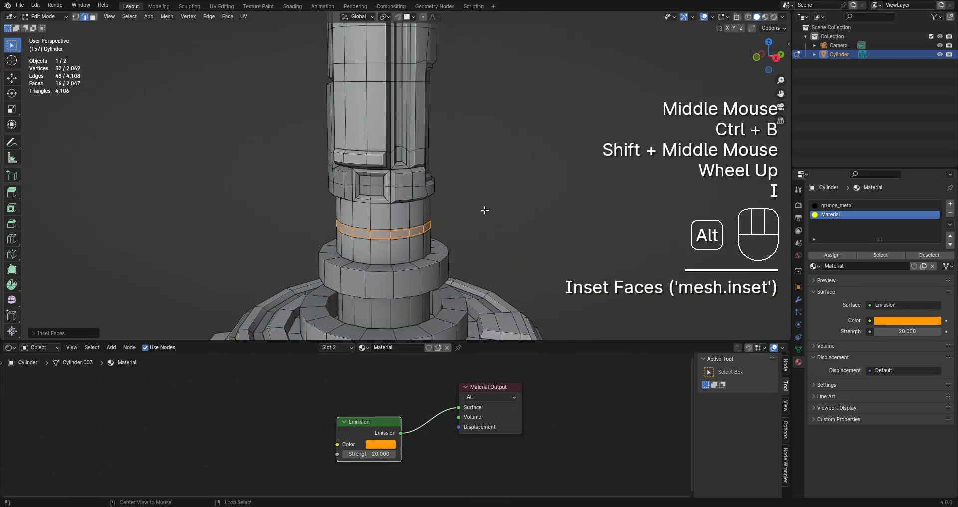
key(alt+s)
click(525, 228)
scroll(454, 218, down, 2)
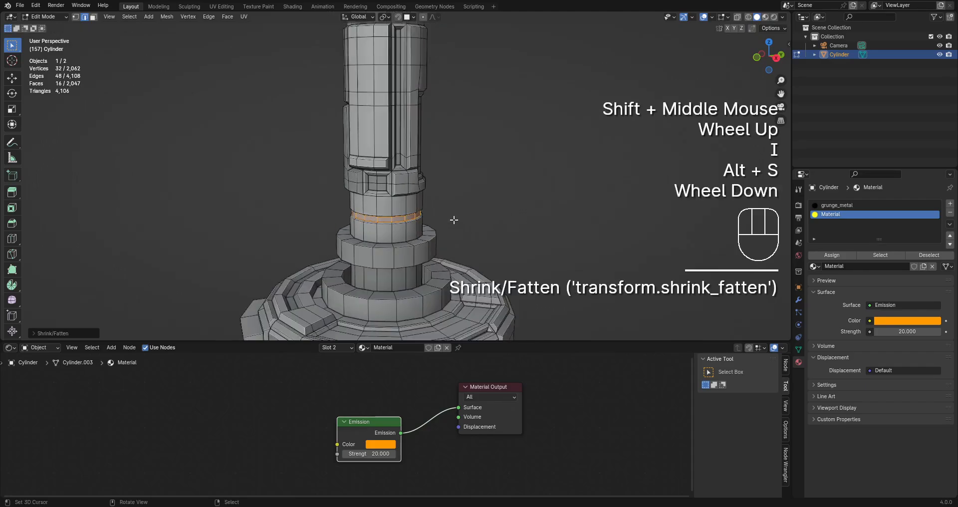
middle_drag(453, 218, 451, 206)
scroll(451, 205, up, 4)
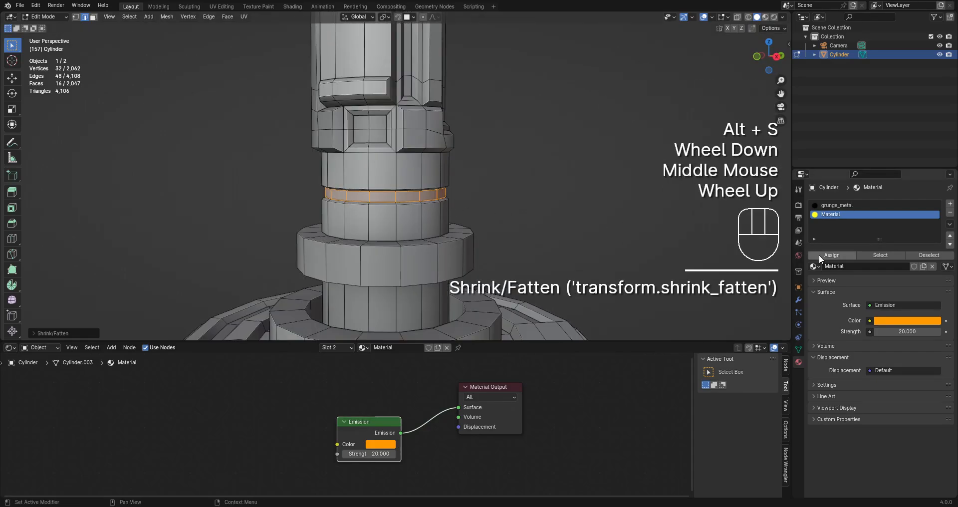
key(shift+ctrl+x)
mouse_move(382, 198)
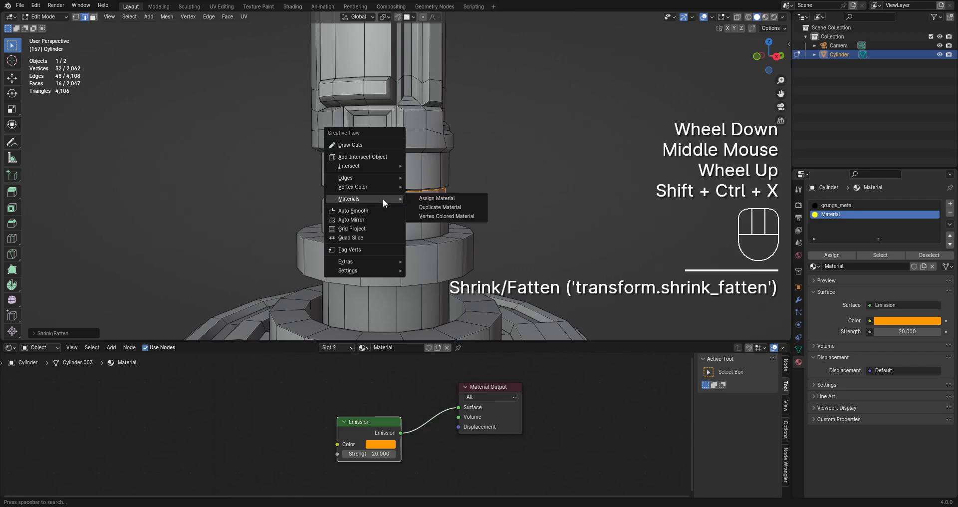
click(438, 198)
click(456, 210)
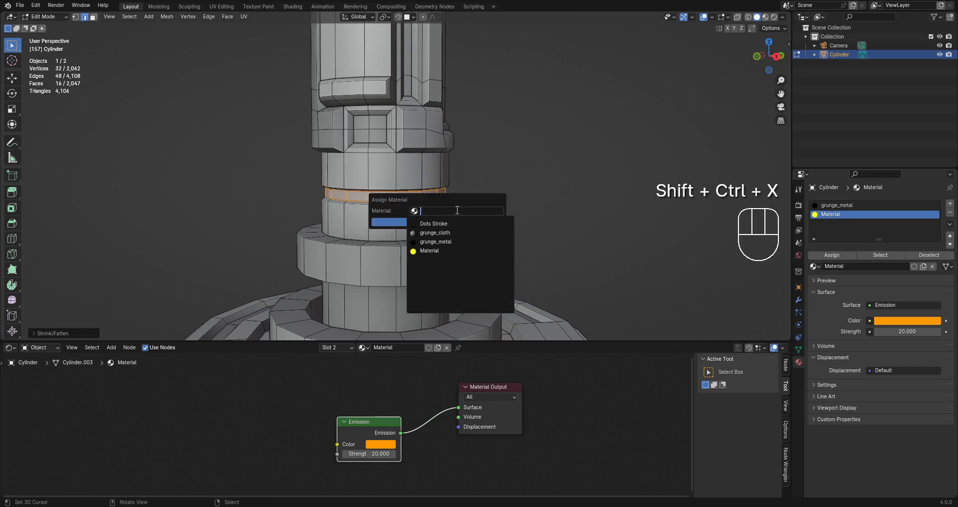
Assign the orange emission material to the recessed neck band and display the object in rendered shading.
click(839, 255)
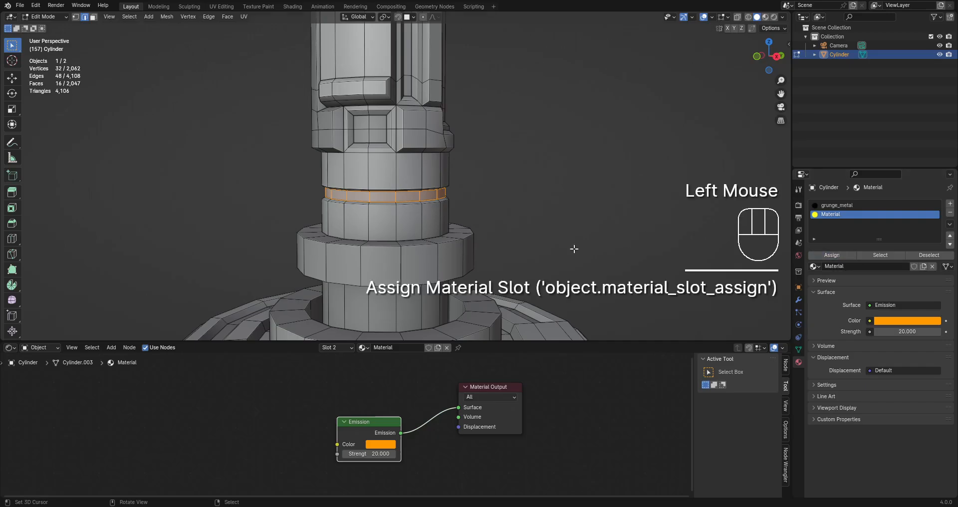
key(Tab)
scroll(478, 187, down, 3)
key(z)
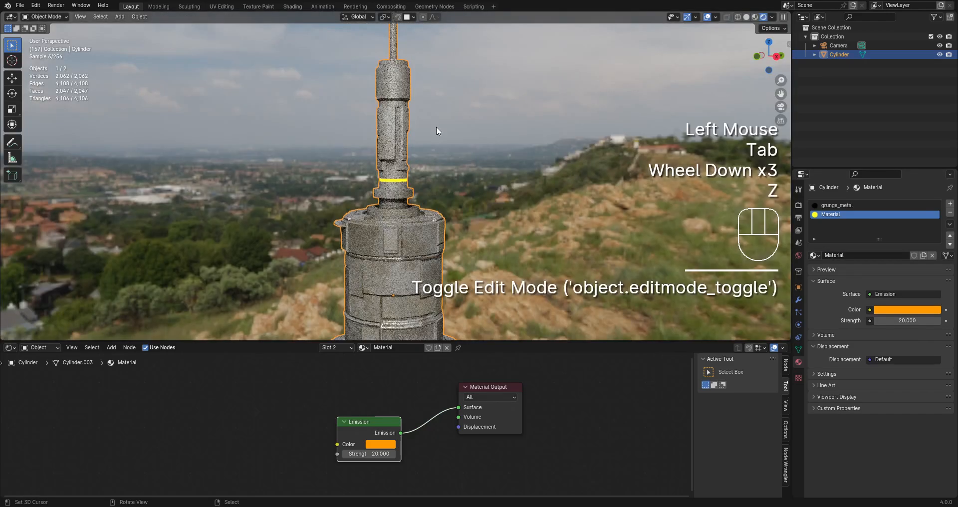
Examine the whole antenna with its emissive neck band from several angles, with overlays hidden.
scroll(436, 131, down, 3)
middle_drag(437, 131, 444, 150)
scroll(444, 150, up, 2)
key(shift+alt+z)
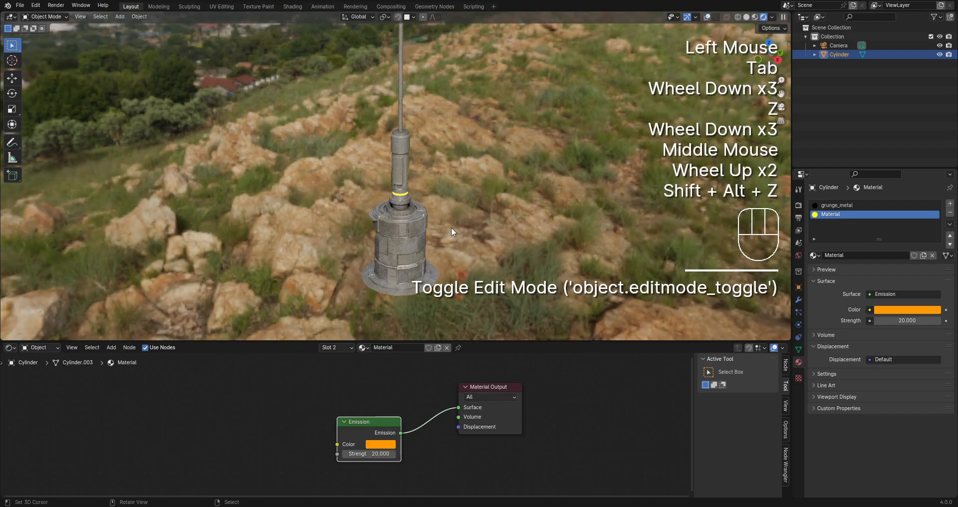
mouse_move(451, 226)
middle_down()
mouse_move(454, 238)
mouse_move(457, 177)
mouse_move(415, 195)
middle_up()
scroll(454, 237, down, 1)
scroll(457, 177, up, 2)
Set up a maximized right orthographic view of the antenna in solid shading with overlays shown, and save the file.
key(z)
click(521, 178)
key(shift+alt+z)
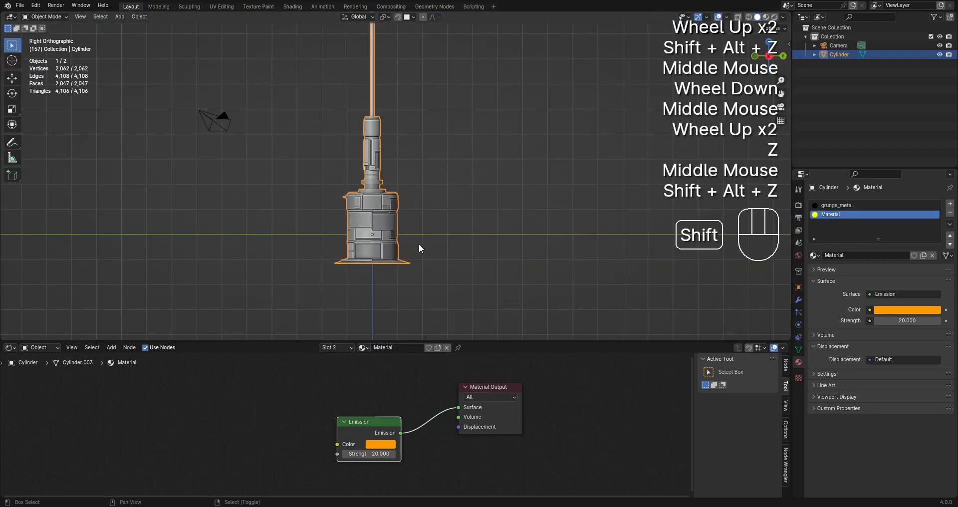
shift+middle_drag(419, 248, 430, 208)
scroll(429, 208, up, 1)
key(ctrl+s)
key(ctrl+space)
scroll(510, 302, up, 2)
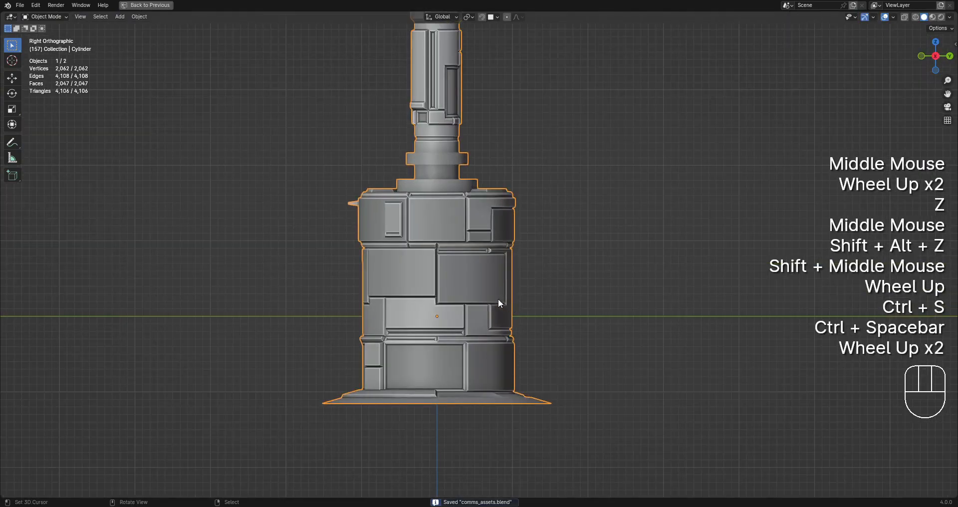
right_click(489, 292)
key(r)
right_click(428, 331)
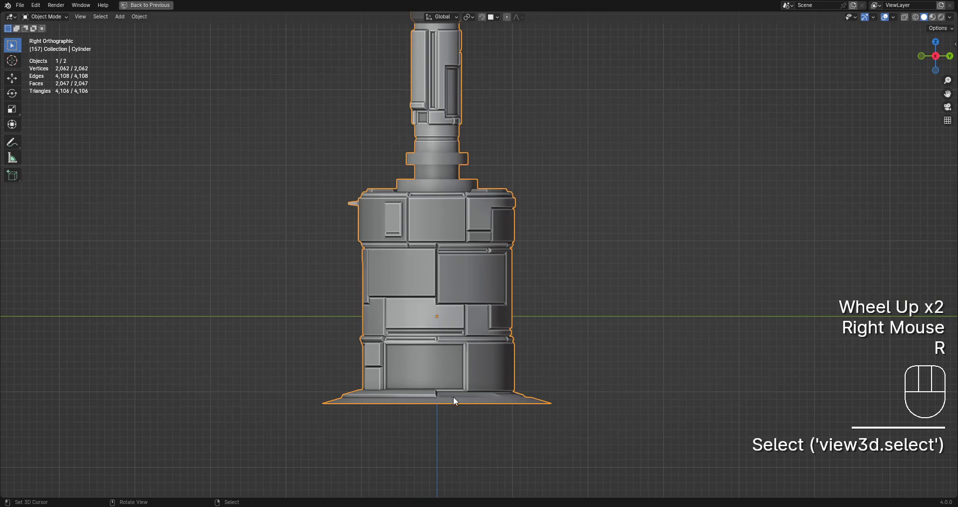
Select the edge loop along the bottom rim of the antenna's flared base in edge mode, and return to Object Mode.
key(Tab)
key(alt+a)
shift+middle_drag(466, 397, 467, 287)
scroll(467, 286, up, 3)
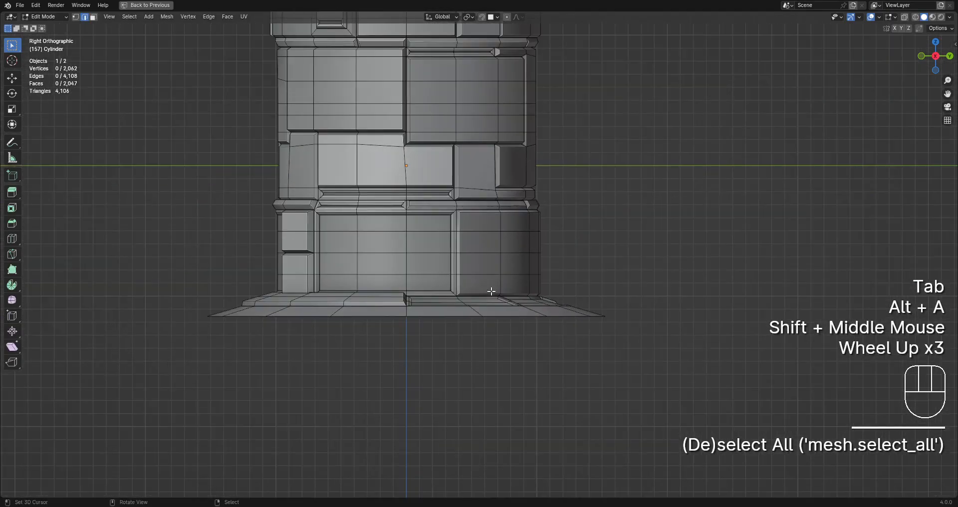
key(2)
alt+shift+right_click(470, 317)
scroll(470, 317, down, 2)
key(Tab)
right_click(498, 221)
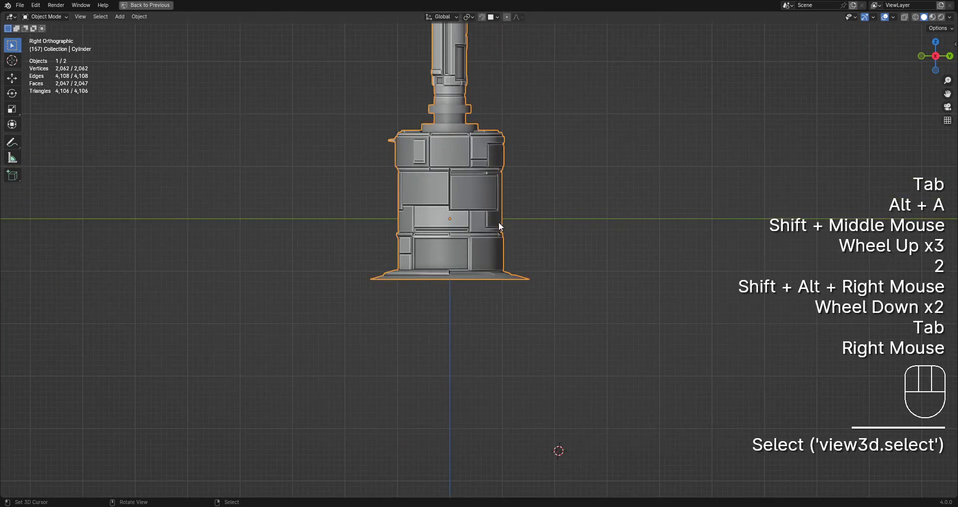
Try relocating the antenna's origin with Random Flow's Set Origin operator.
shift+middle_drag(498, 221, 554, 271)
scroll(554, 271, up, 1)
scroll(560, 131, down, 2)
key(shift+q)
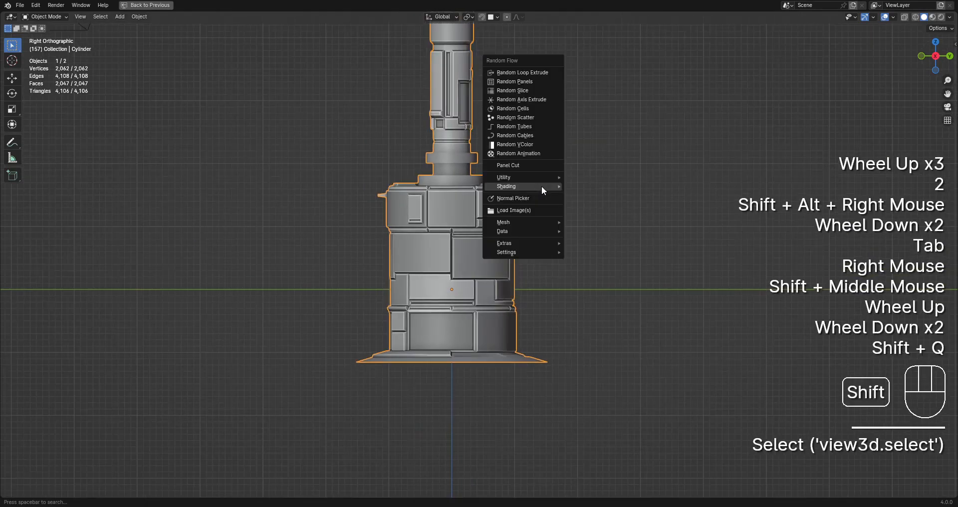
mouse_move(539, 191)
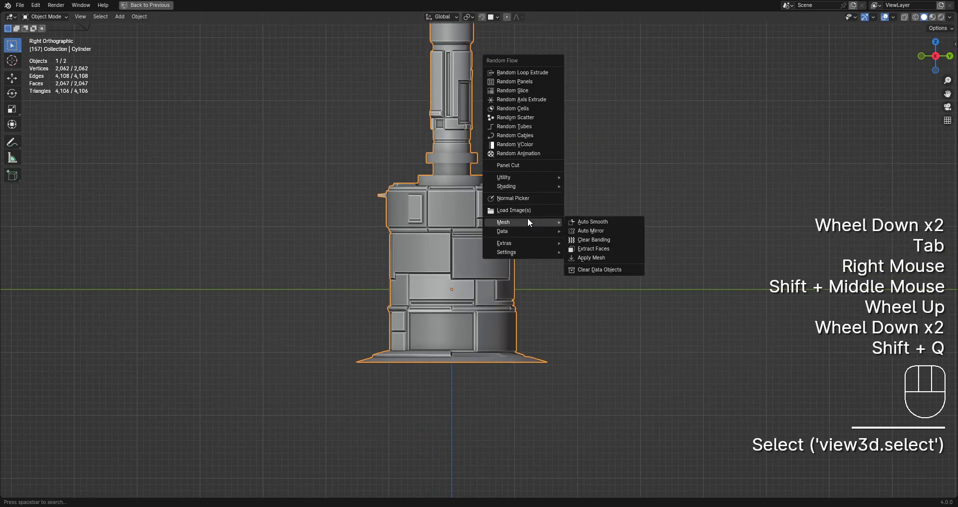
mouse_move(525, 239)
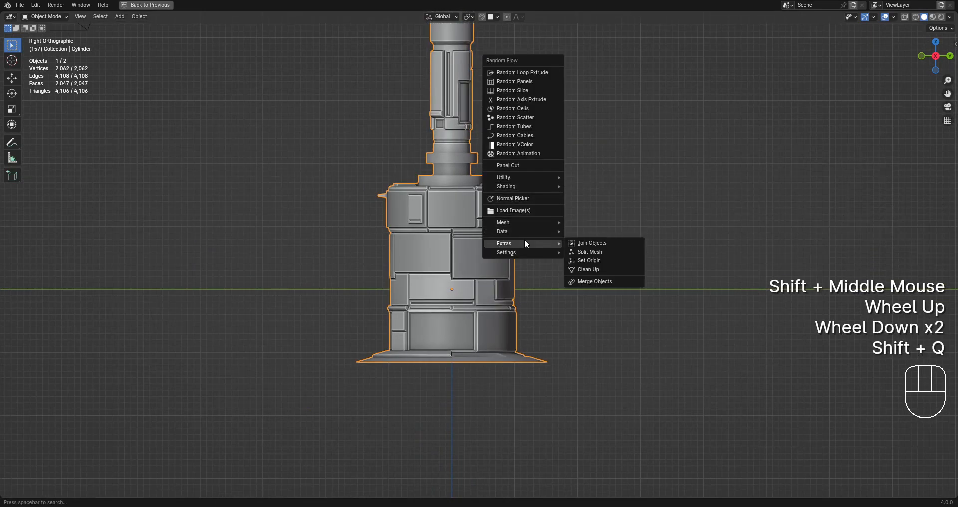
click(590, 262)
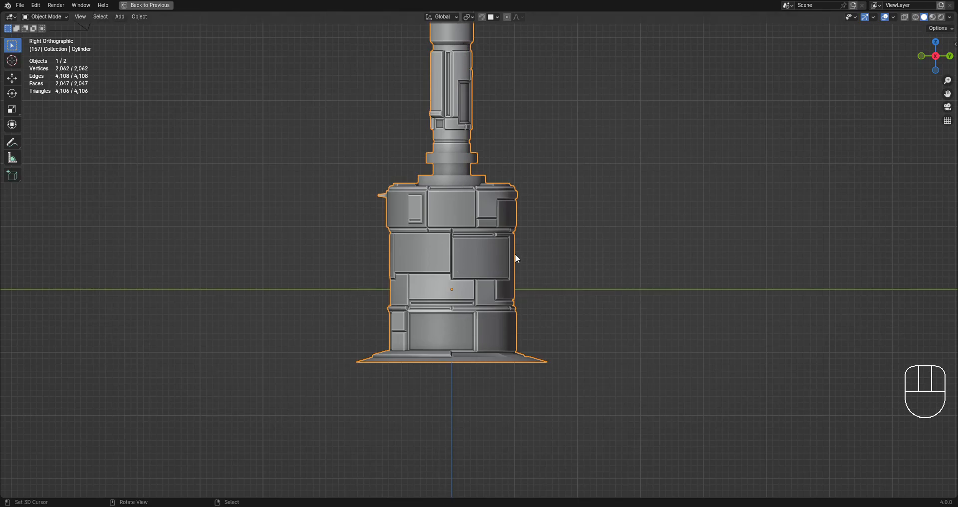
key(shift+q)
mouse_move(515, 253)
click(571, 267)
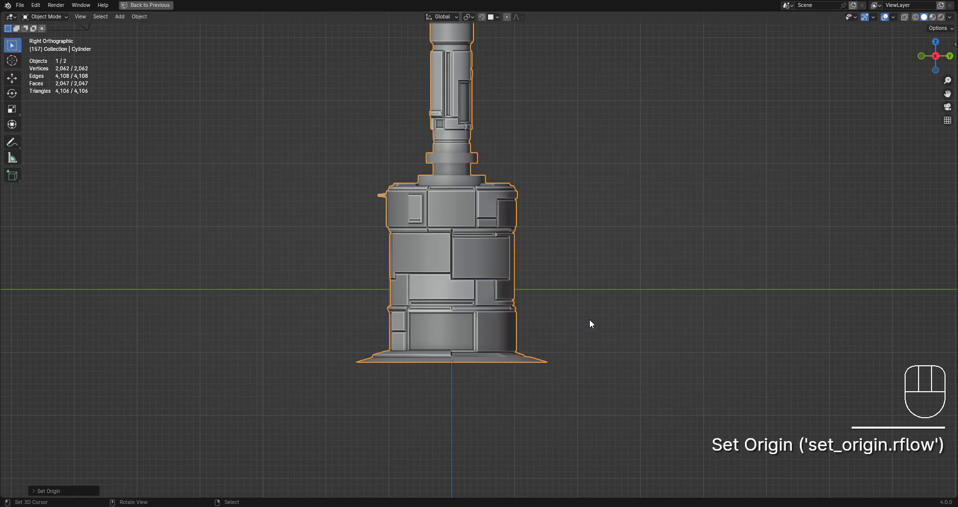
Undo the antenna's origin change.
scroll(590, 323, up, 1)
shift+middle_drag(532, 366, 541, 289)
scroll(541, 289, up, 1)
key(ctrl+z)
Move the antenna's origin to its base with Random Flow's Set Origin, using Origin Axis, Axis Z and Location Negative.
scroll(510, 200, up, 2)
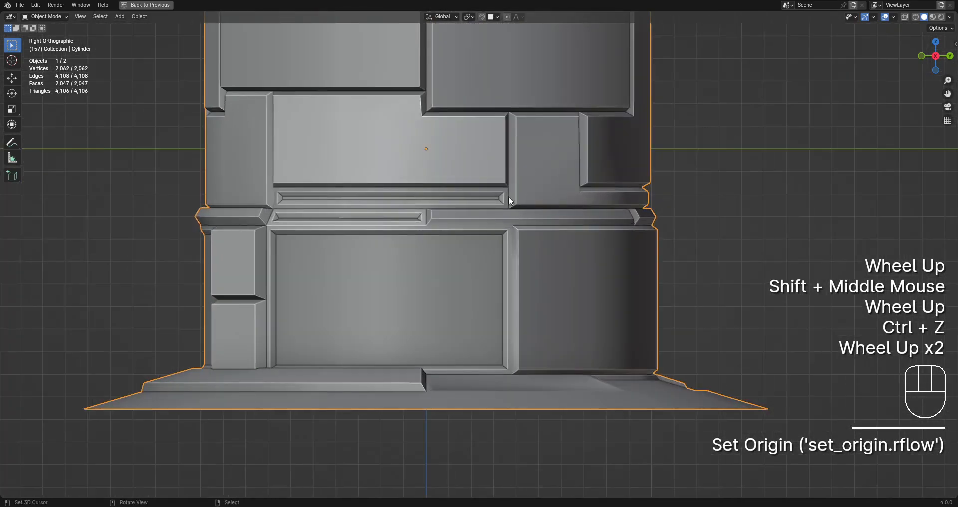
key(shift+q)
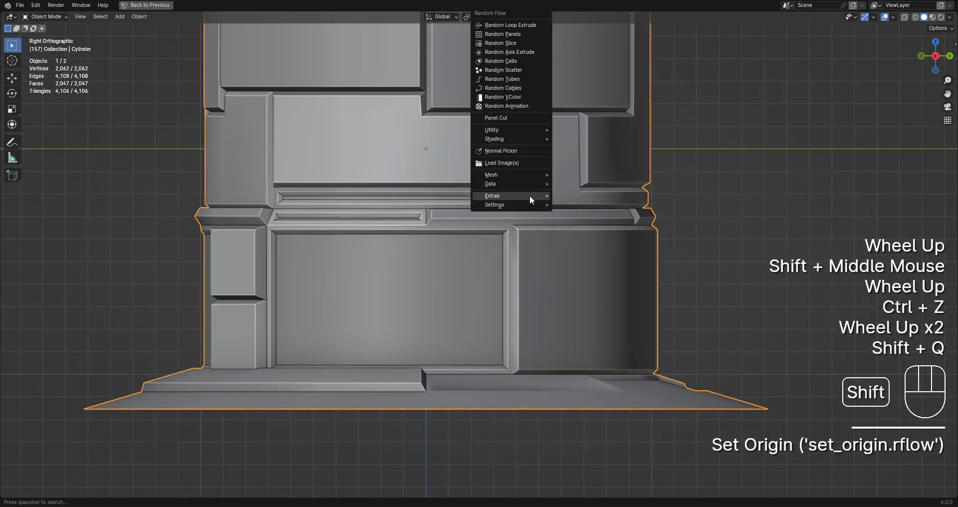
mouse_move(529, 196)
click(585, 217)
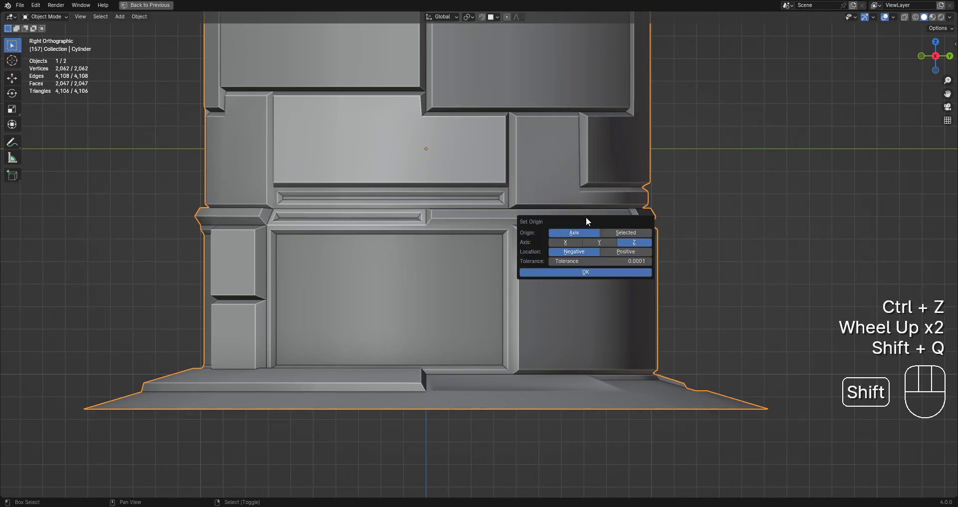
click(612, 272)
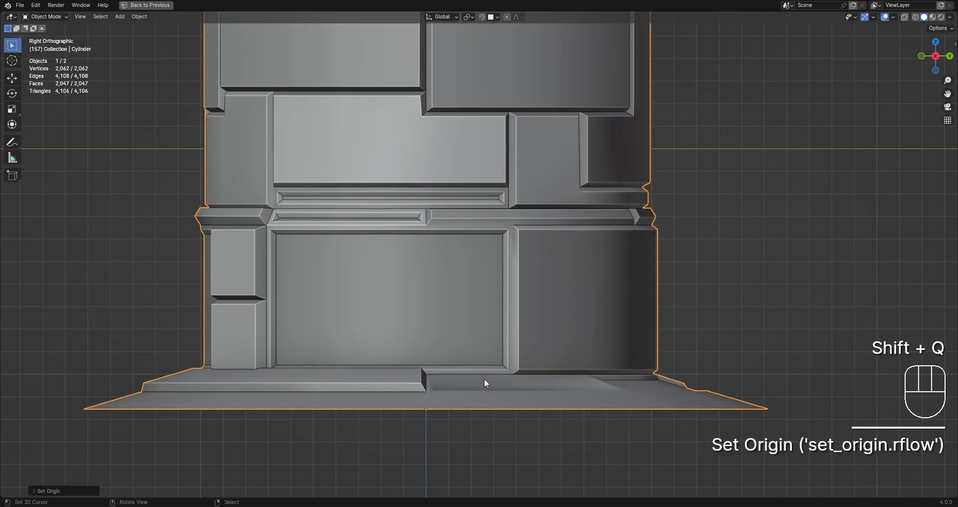
scroll(517, 357, down, 1)
right_click(518, 358)
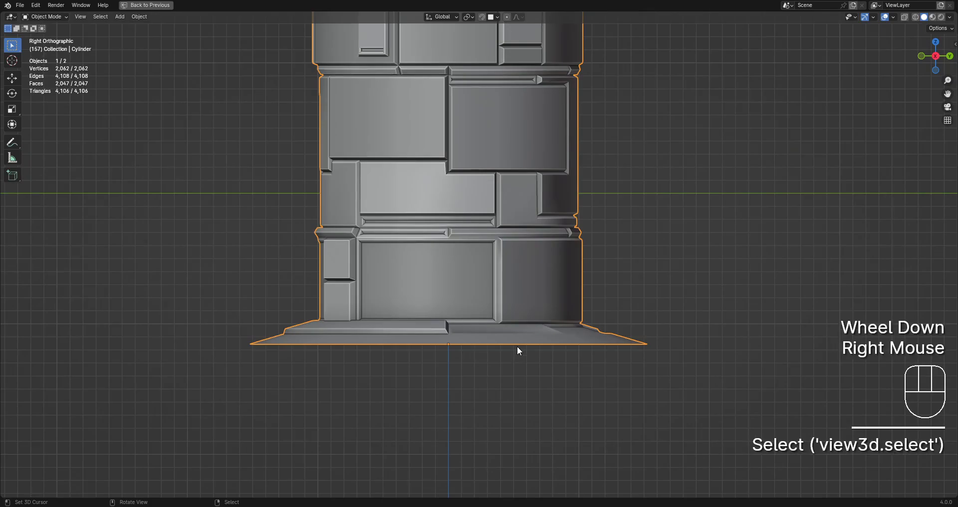
Test the new pivot by rotating the antenna about its base, and cancel the rotation.
key(Tab)
scroll(518, 358, down, 1)
key(Tab)
scroll(517, 357, down, 3)
shift+middle_drag(563, 227, 568, 282)
scroll(568, 283, up, 1)
key(r)
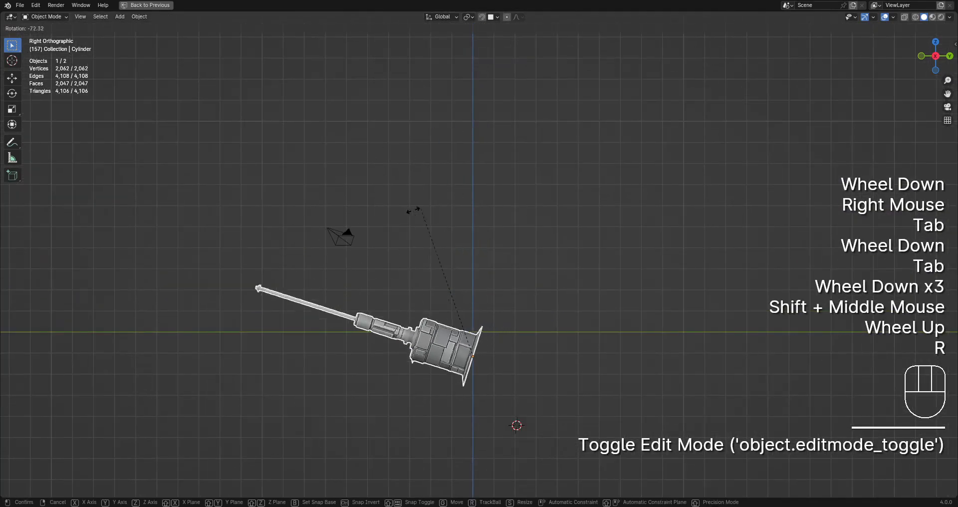
right_click(535, 265)
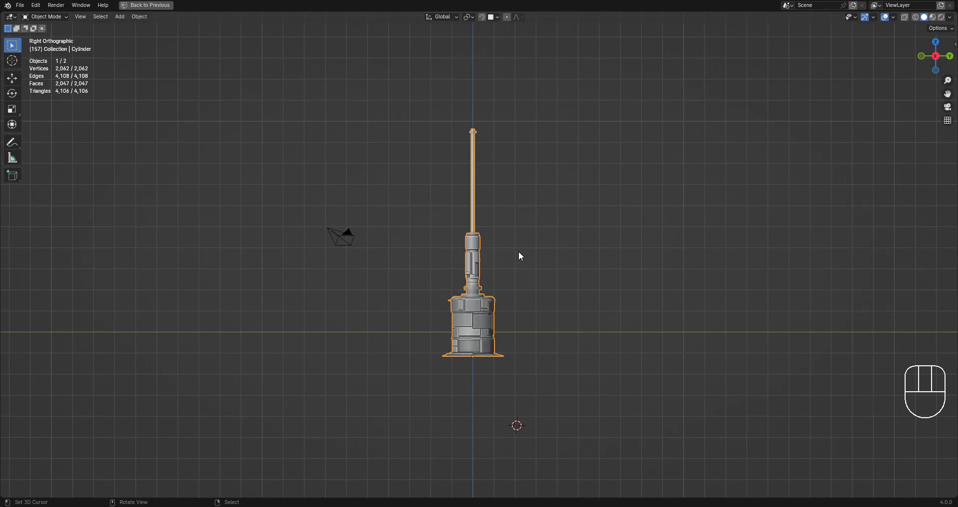
Save comms_assets.blend with the antenna's origin at its base.
middle_drag(519, 256, 513, 288)
scroll(565, 313, up, 1)
key(ctrl+s)
scroll(564, 306, down, 2)
scroll(522, 264, down, 2)
scroll(513, 288, up, 1)
Place the 3D cursor below the antenna's base on its vertical axis, and save the file.
click(365, 380)
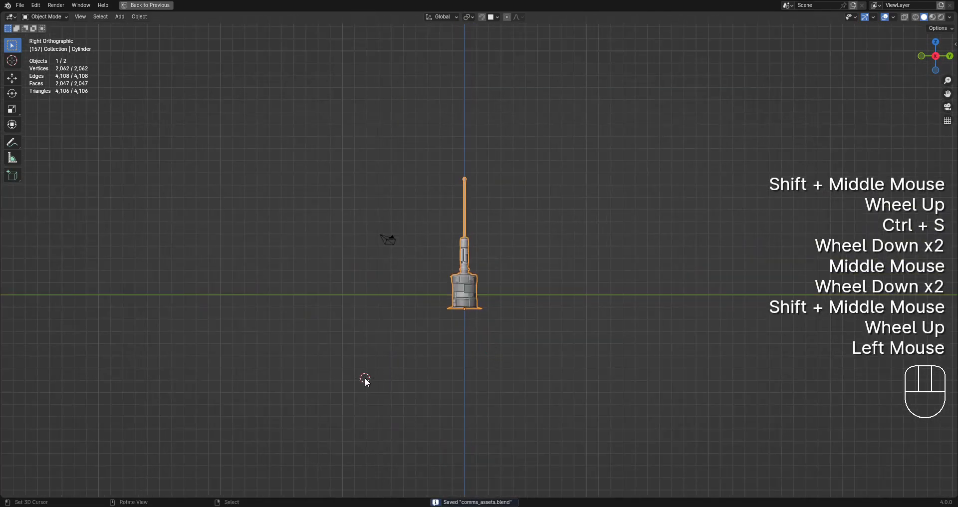
click(343, 344)
scroll(502, 327, up, 5)
shift+middle_drag(368, 352, 501, 295)
scroll(524, 336, down, 2)
scroll(477, 305, down, 1)
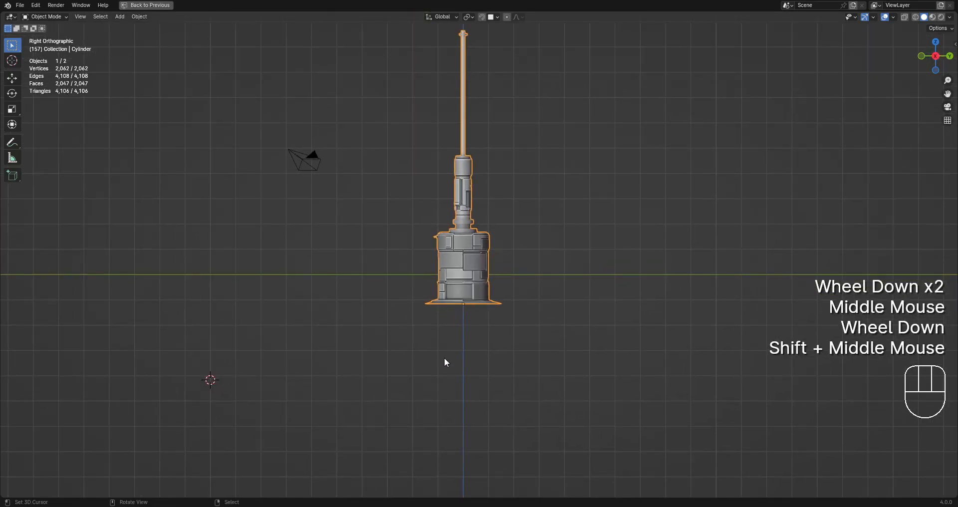
click(463, 381)
key(ctrl+s)
Set up an elevated perspective view framing the whole antenna, and save comms_assets.blend.
scroll(509, 317, up, 3)
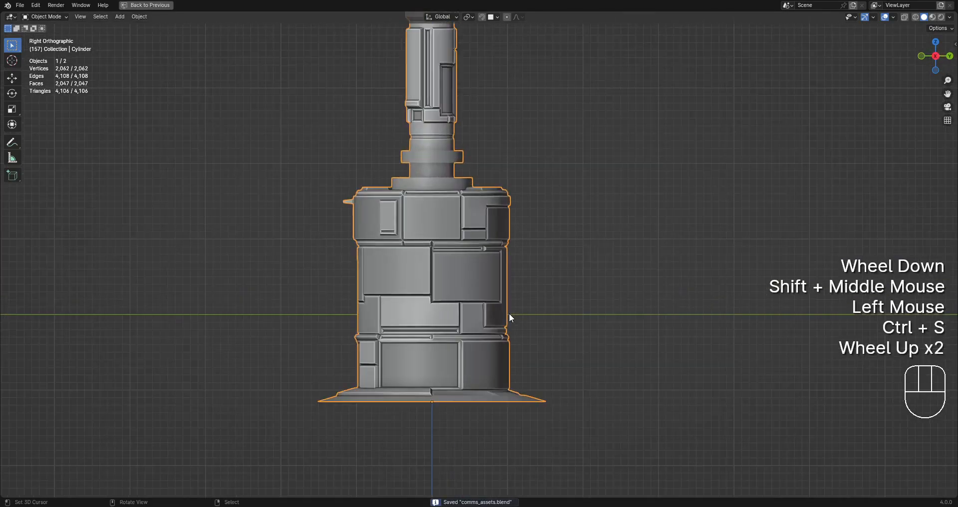
scroll(509, 316, down, 4)
middle_drag(507, 310, 518, 320)
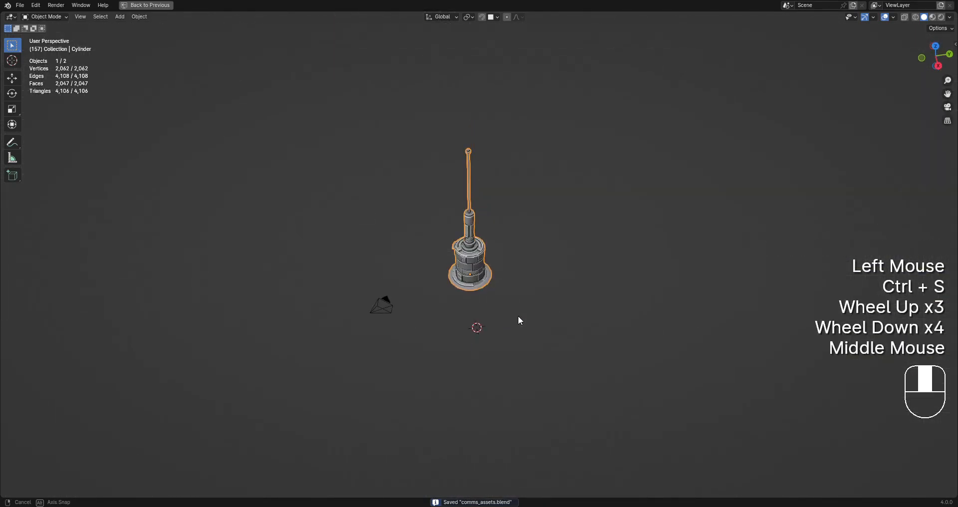
scroll(518, 320, up, 5)
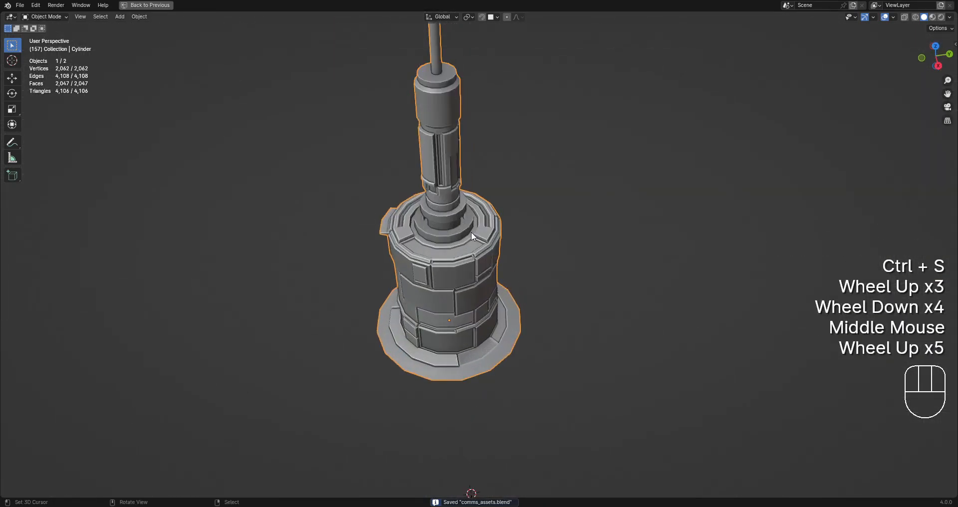
scroll(464, 232, down, 1)
shift+middle_drag(464, 252, 464, 323)
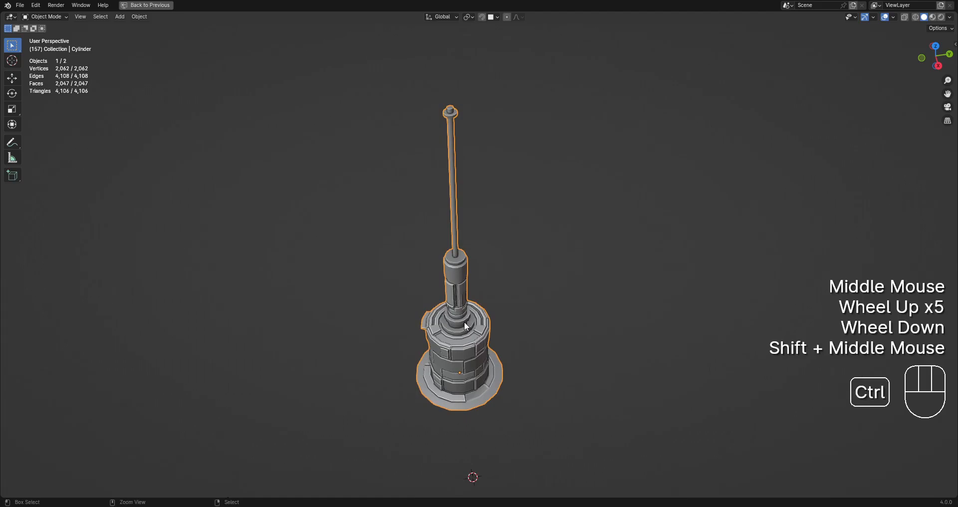
key(ctrl+s)
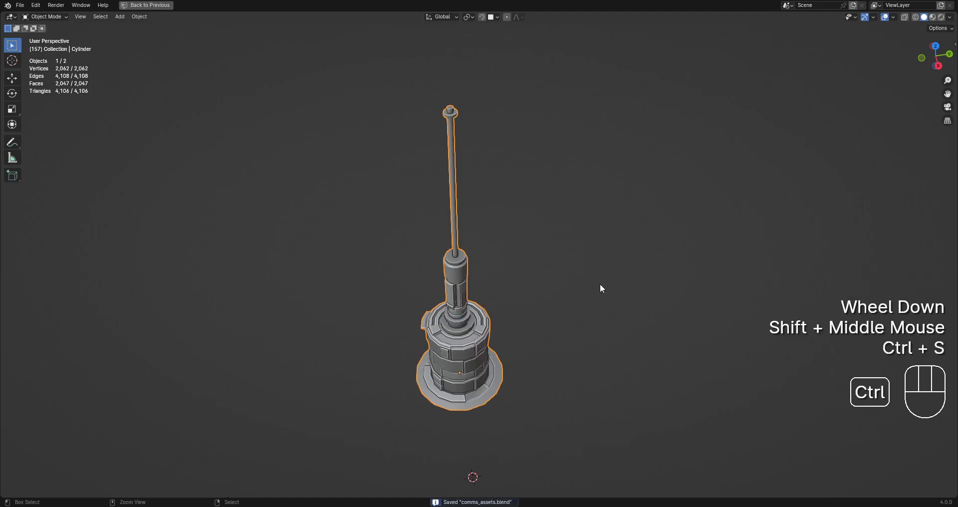
key(ctrl+s)
Open antennae.blend and leave its camera view to show all five antennas in perspective.
key(ctrl+o)
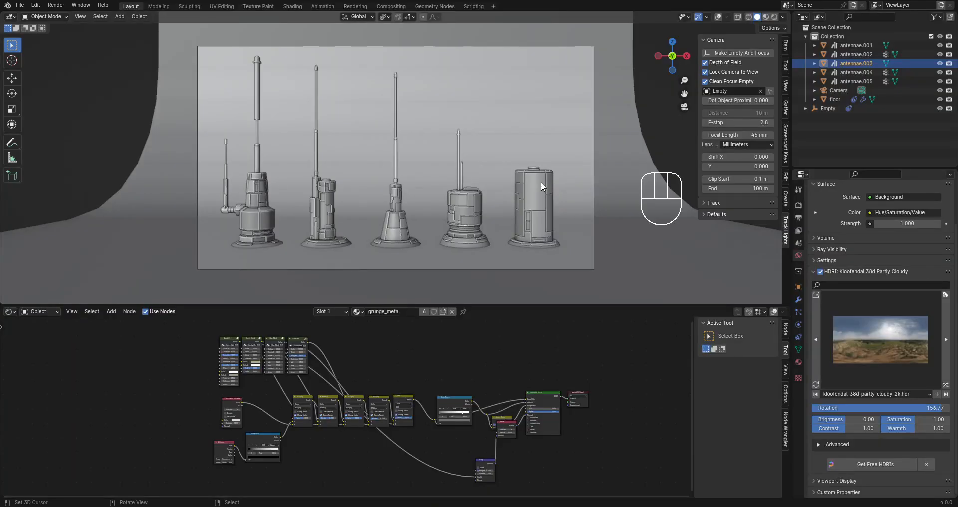
key(KP_0)
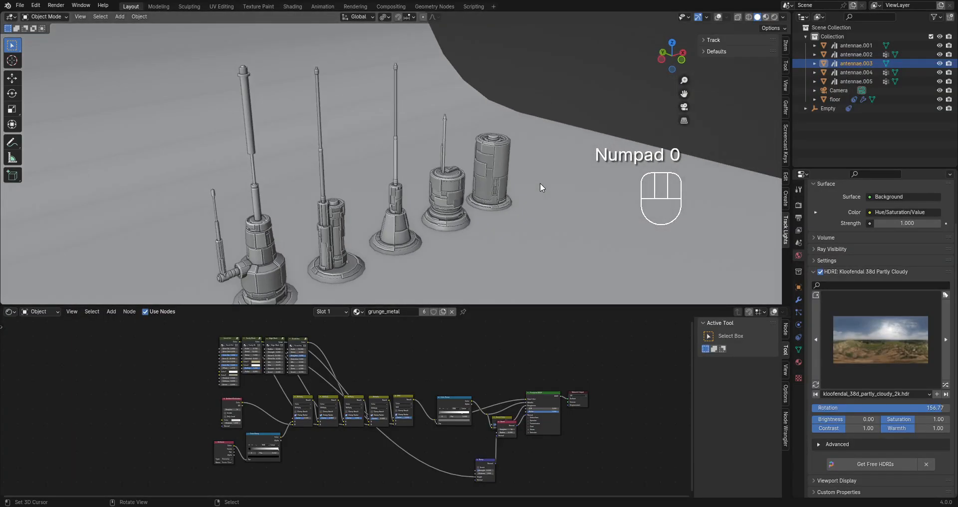
middle_drag(518, 232, 432, 220)
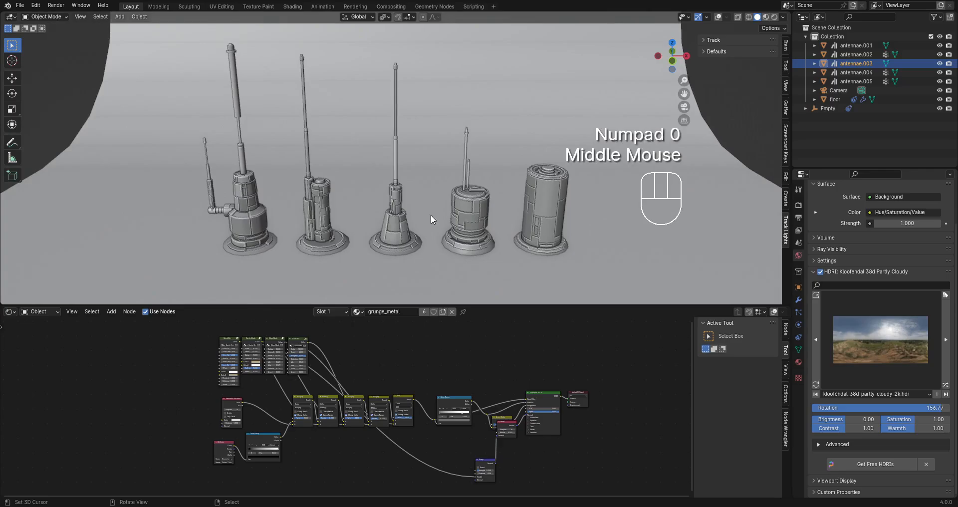
Show overlays, select the four antennas antennae.001 to antennae.004, and copy them.
right_click(309, 209)
key(shift+alt+z)
shift+right_click(389, 214)
shift+right_click(473, 211)
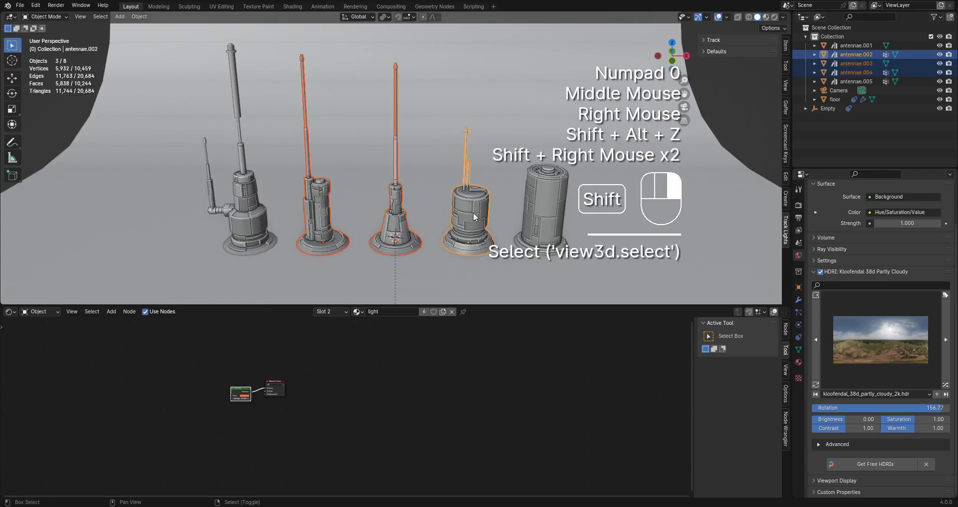
shift+right_click(547, 206)
key(ctrl+c)
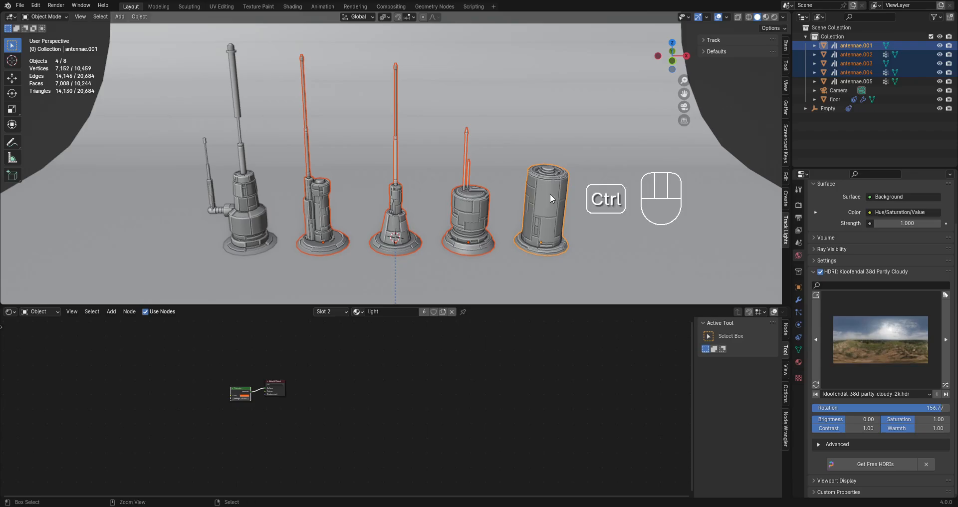
Reopen comms_assets.blend without saving changes to antennae.blend, and paste the four copied antennas.
key(ctrl+shift+o)
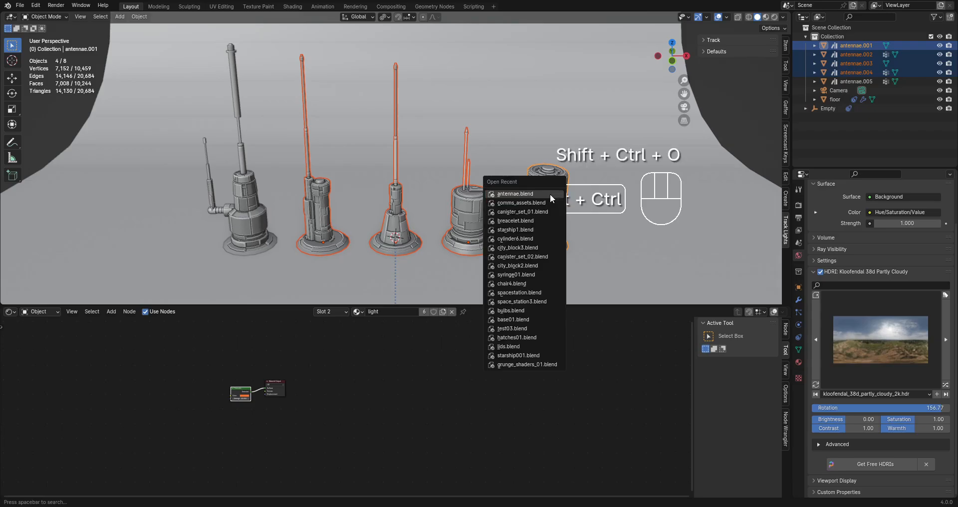
click(519, 194)
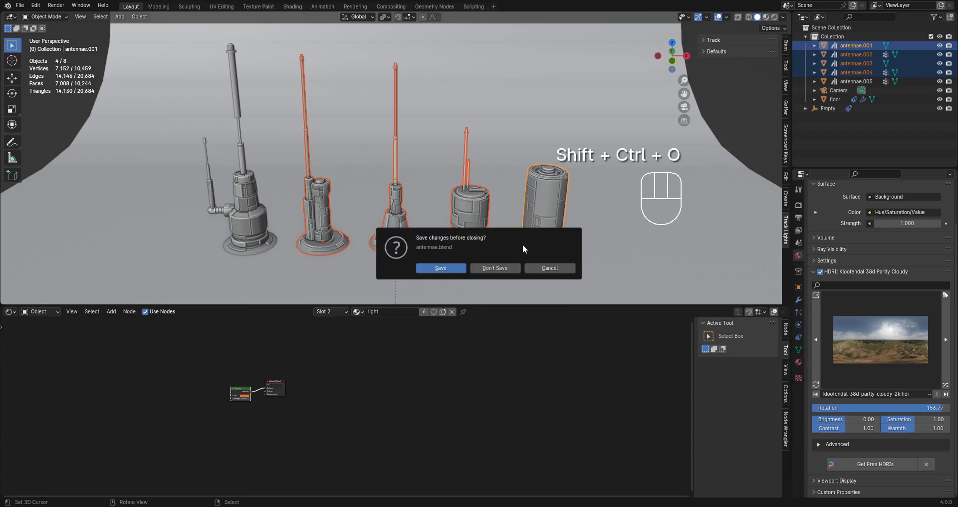
click(510, 269)
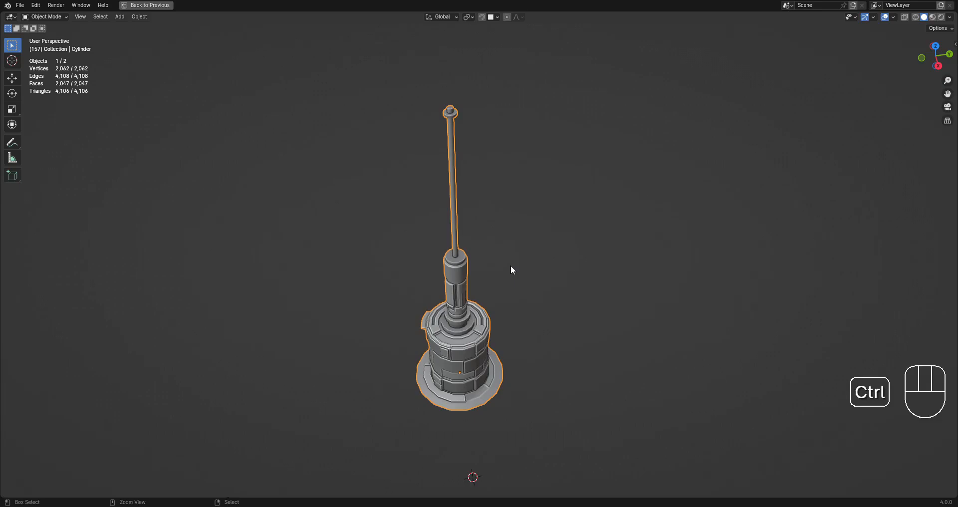
key(ctrl+v)
In front view, enlarge the four pasted antennas together and move them beside the original, aligned with its base.
scroll(511, 266, down, 2)
middle_drag(511, 266, 552, 286)
scroll(552, 287, up, 3)
key(s)
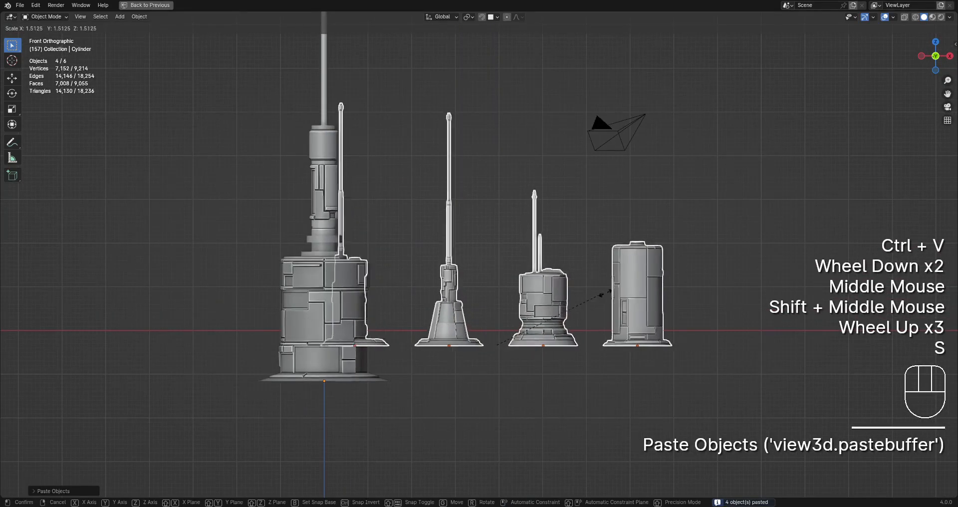
click(630, 293)
key(g)
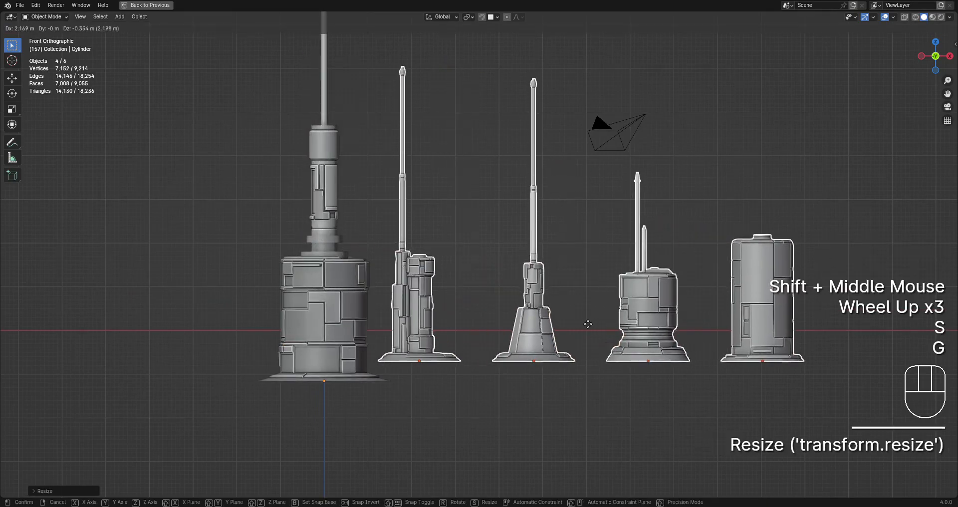
click(613, 343)
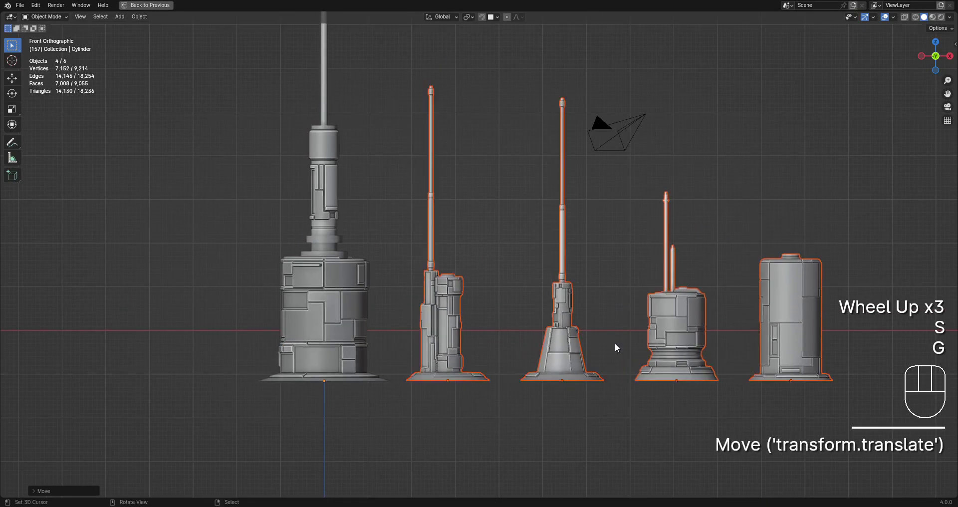
Scale the four pasted antennas up slightly and shift them a little farther from the original antenna.
key(s)
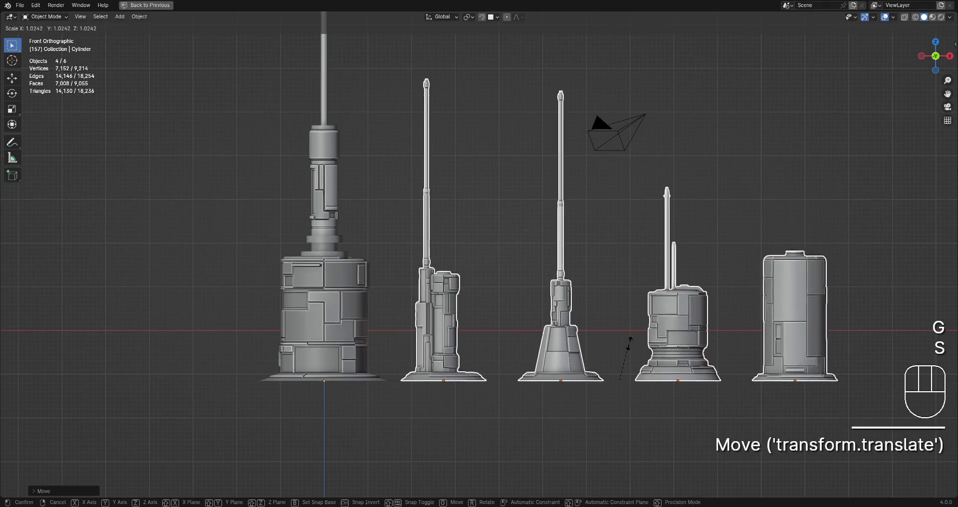
click(632, 343)
key(g)
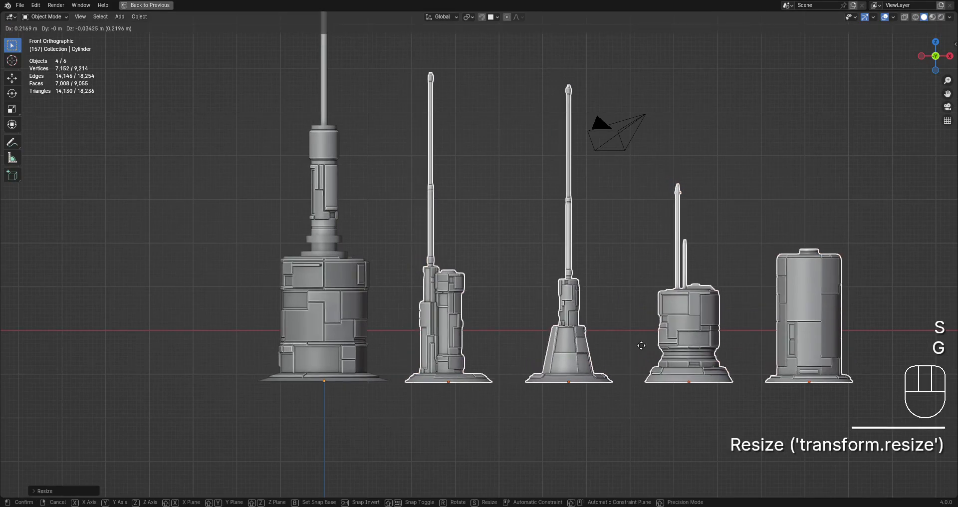
click(642, 348)
Enlarge the four pasted antennas again and reposition them in front view, level with the original's base and clear of it.
scroll(517, 285, down, 3)
middle_drag(517, 285, 500, 298)
scroll(647, 322, up, 2)
key(s)
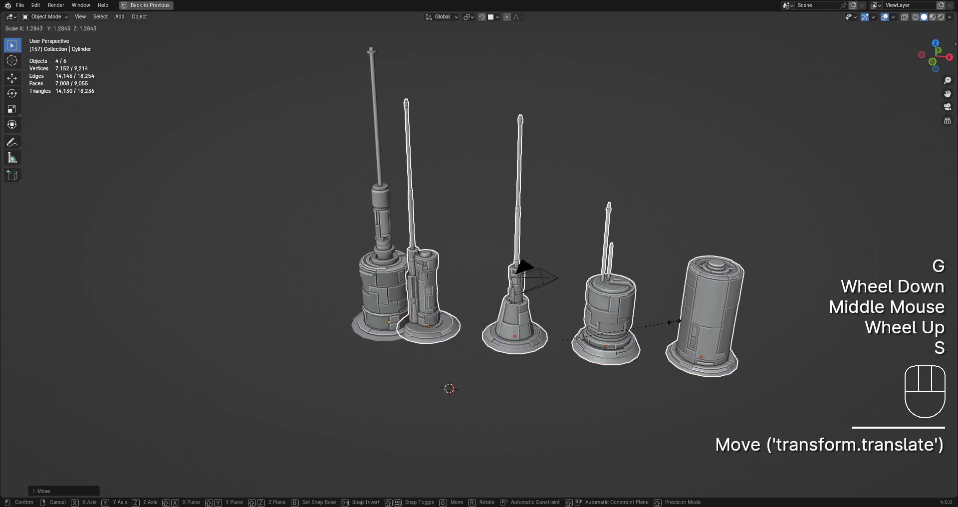
click(657, 323)
alt+middle_drag(657, 322, 607, 296)
key(g)
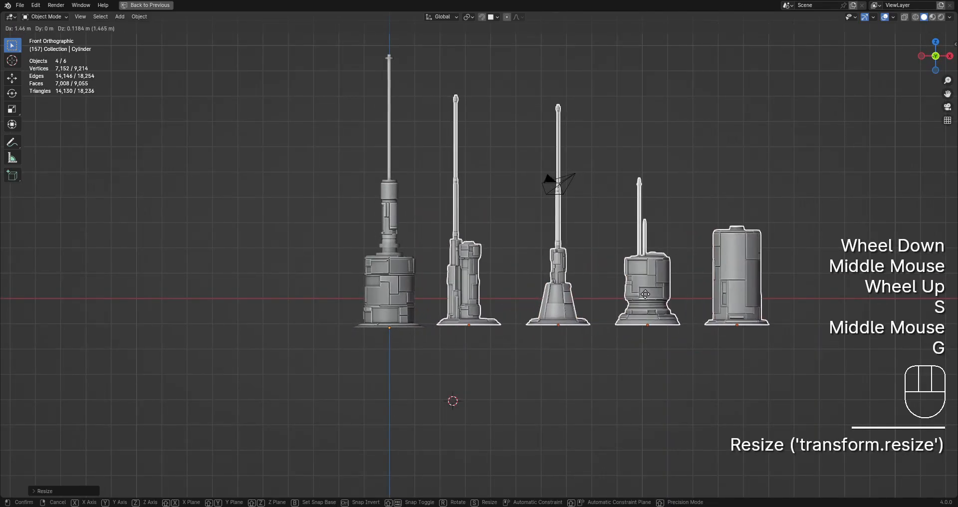
click(646, 300)
Apply rotation and scale to the four pasted antennas.
key(ctrl+a)
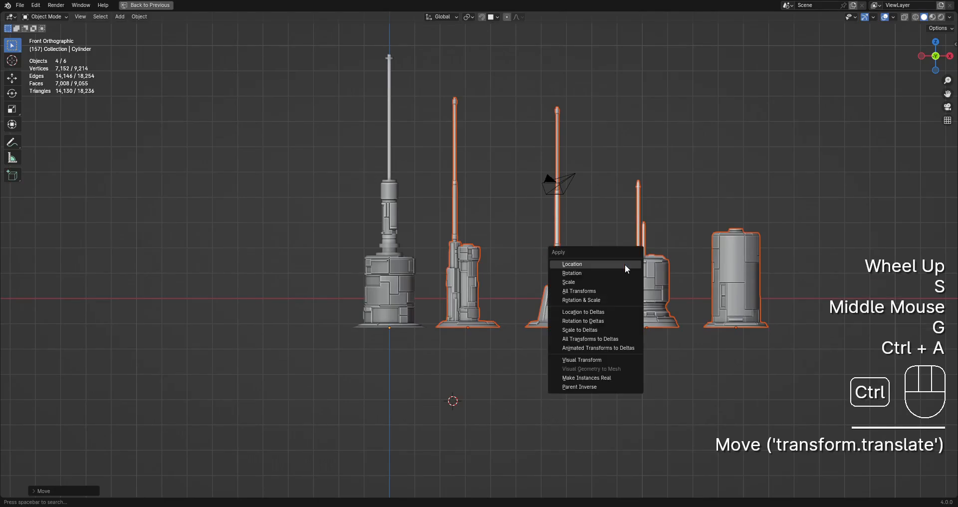
click(609, 298)
scroll(559, 286, down, 3)
middle_drag(559, 287, 555, 320)
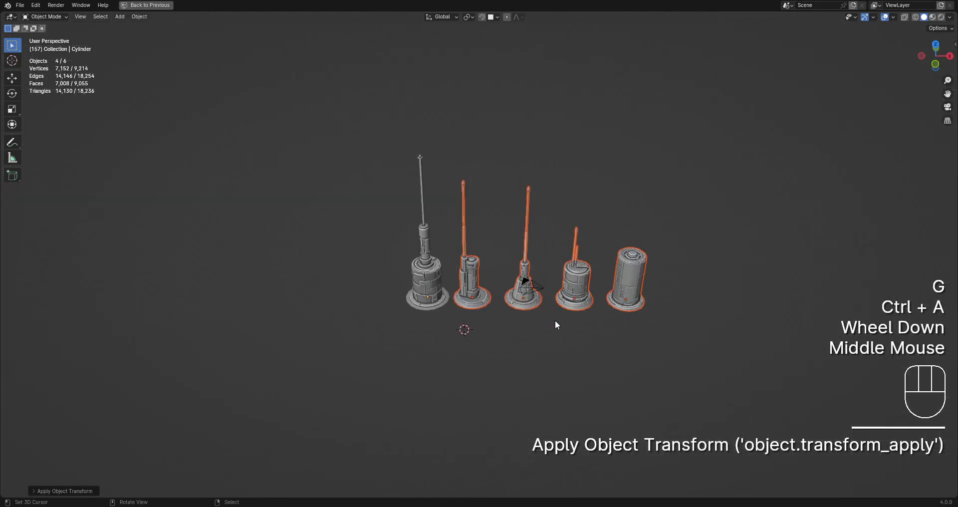
Deselect everything and examine the five antennas from several angles, comparing their sizes, base alignment and panel detail.
scroll(555, 319, up, 3)
scroll(486, 285, up, 2)
key(alt+a)
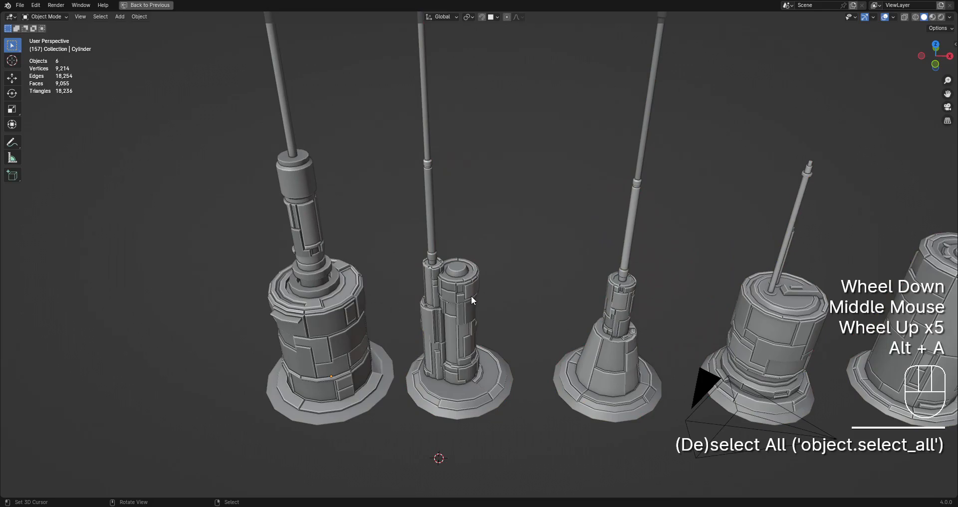
right_click(472, 297)
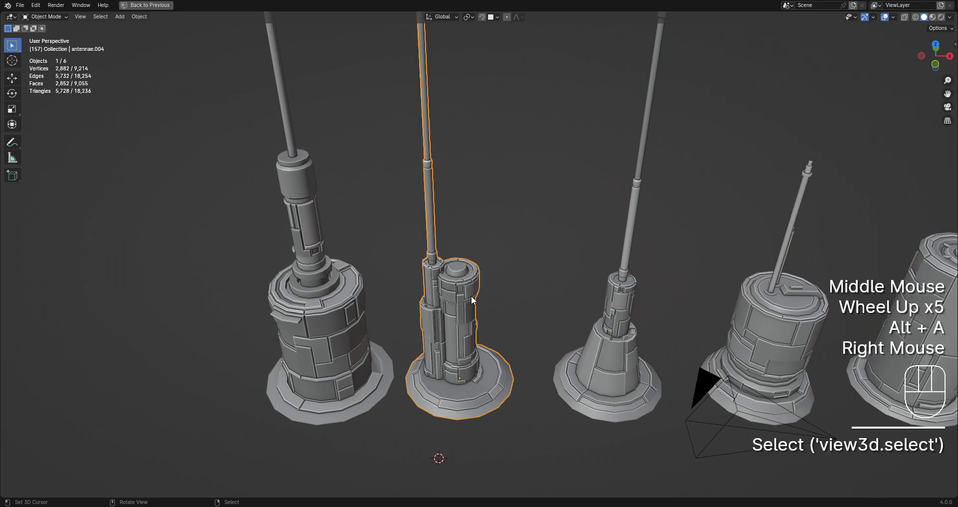
right_click(309, 281)
scroll(308, 280, down, 1)
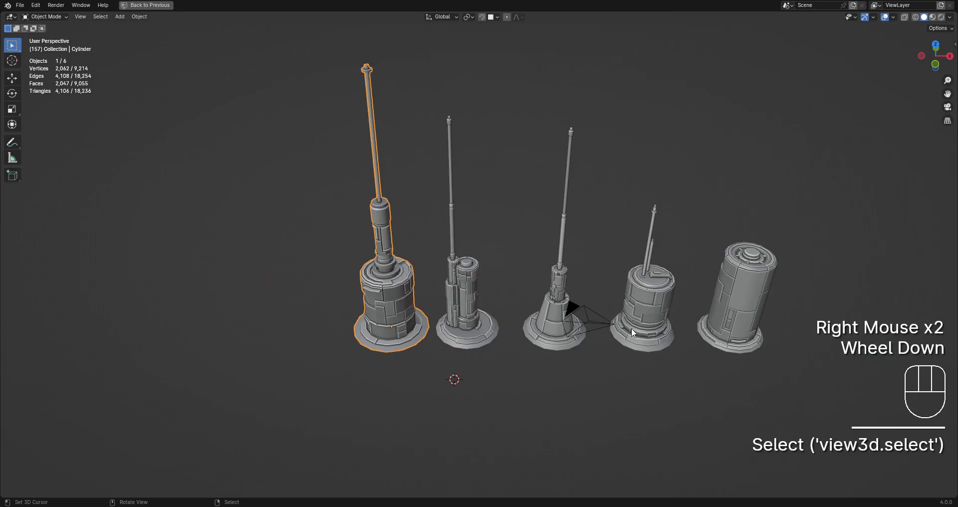
middle_drag(633, 333, 536, 304)
scroll(564, 290, down, 2)
scroll(595, 329, up, 2)
scroll(537, 303, up, 2)
key(alt+a)
scroll(537, 303, down, 2)
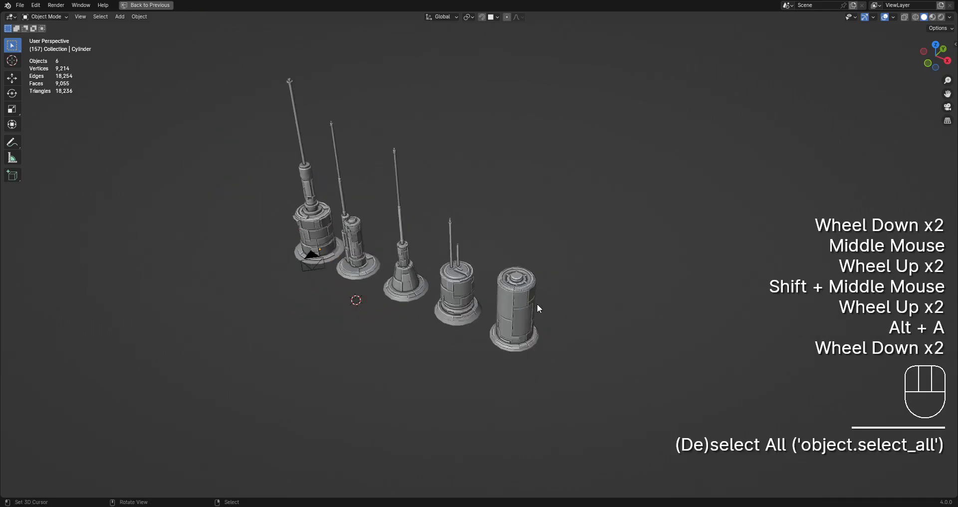
scroll(538, 305, down, 1)
middle_drag(506, 264, 511, 256)
scroll(510, 256, down, 1)
scroll(510, 256, up, 1)
scroll(508, 265, up, 2)
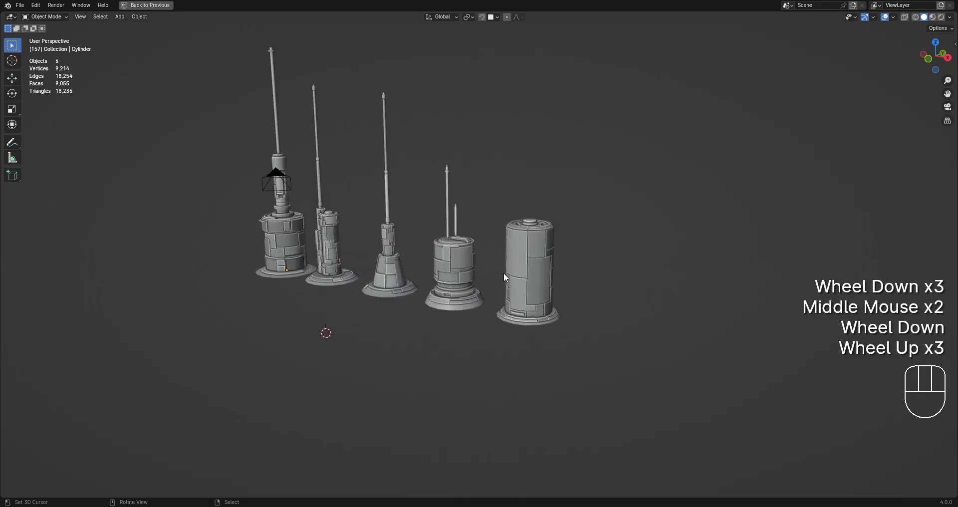
scroll(505, 278, up, 4)
scroll(505, 278, down, 1)
middle_drag(505, 277, 419, 265)
scroll(435, 275, up, 1)
scroll(420, 264, down, 1)
shift+middle_drag(419, 264, 412, 323)
scroll(469, 322, up, 1)
scroll(493, 314, down, 1)
scroll(567, 336, down, 2)
scroll(565, 293, up, 1)
Snap the 3D cursor to the world origin.
key(shift+s)
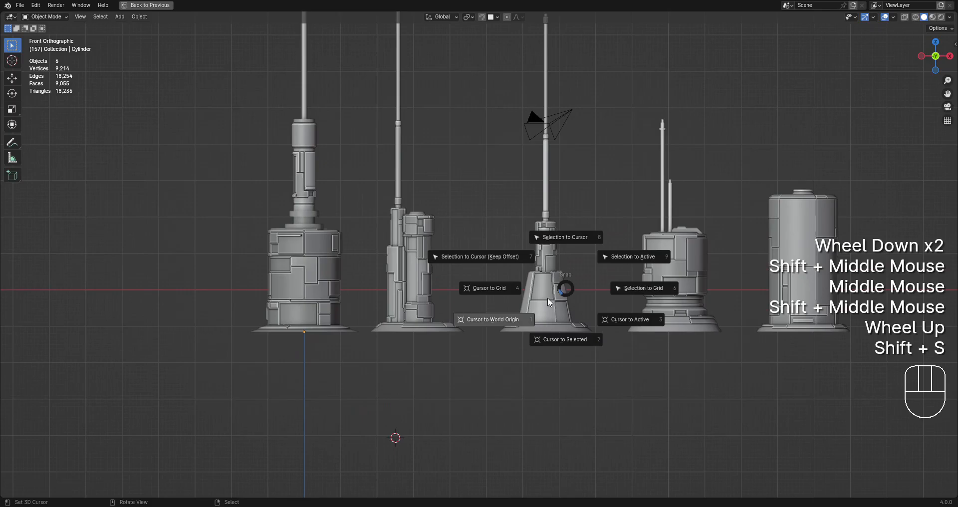
click(507, 318)
scroll(508, 315, down, 2)
middle_drag(509, 314, 552, 333)
scroll(551, 331, up, 2)
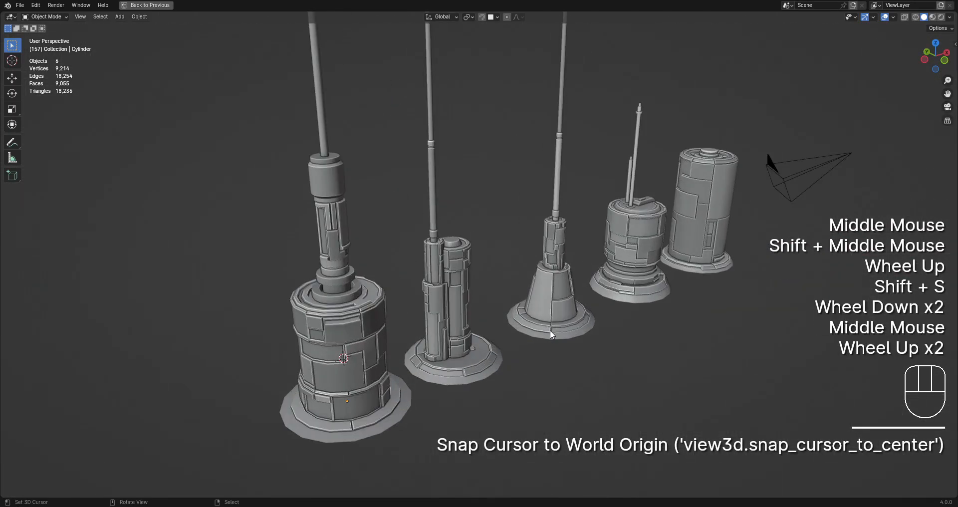
Restore the full layout and compare the material slots of the original and pasted antennas one by one.
key(ctrl+space)
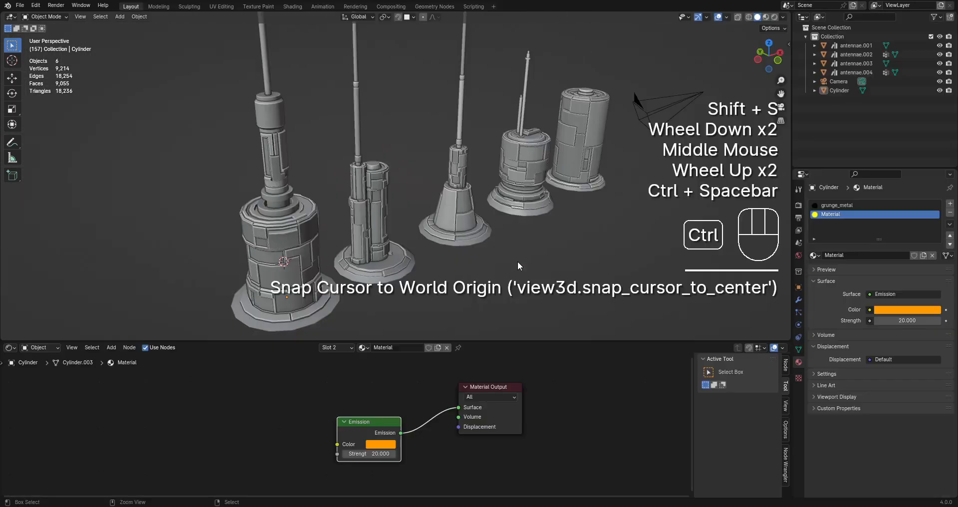
right_click(376, 223)
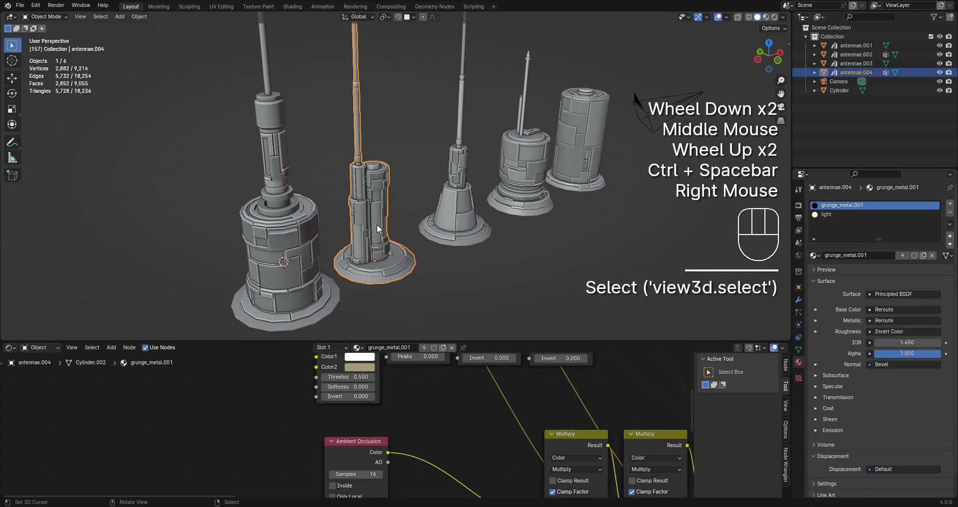
right_click(474, 215)
right_click(508, 207)
right_click(385, 217)
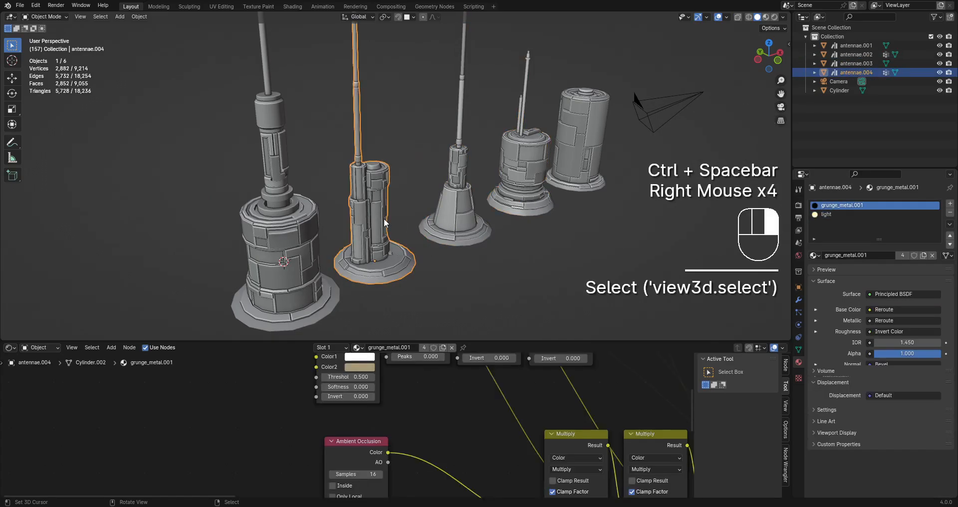
right_click(263, 253)
right_click(363, 230)
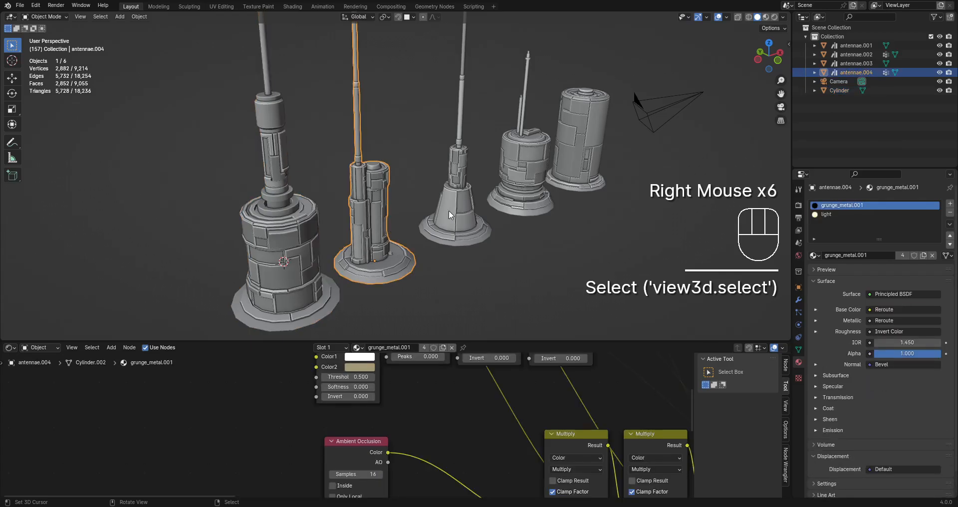
shift+right_click(463, 204)
shift+right_click(520, 186)
right_click(391, 210)
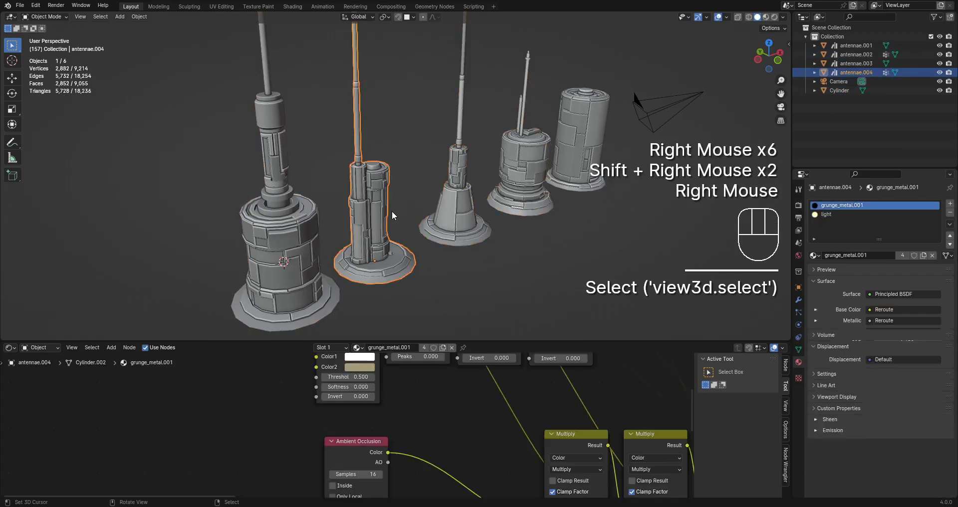
Rename the original antenna's orange emission material to emit.
right_click(248, 259)
click(408, 349)
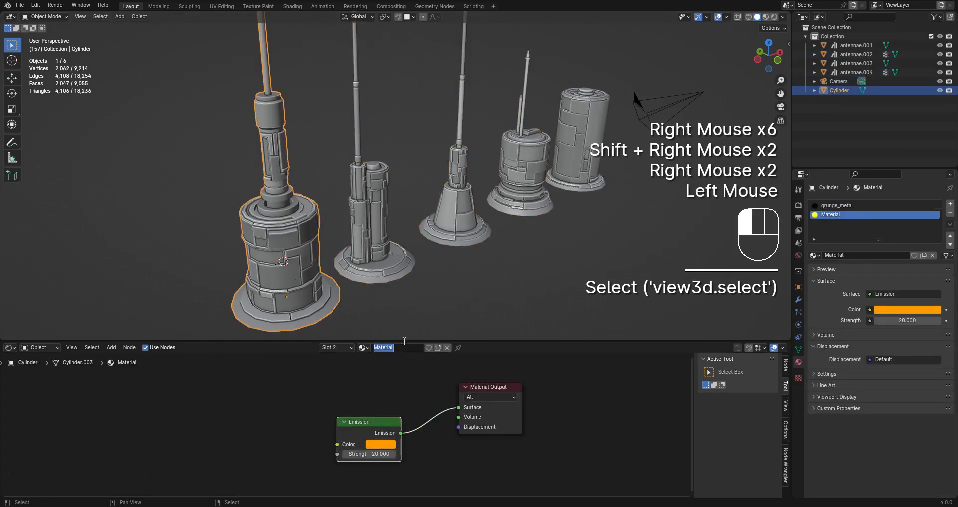
text(emit)
key(Return)
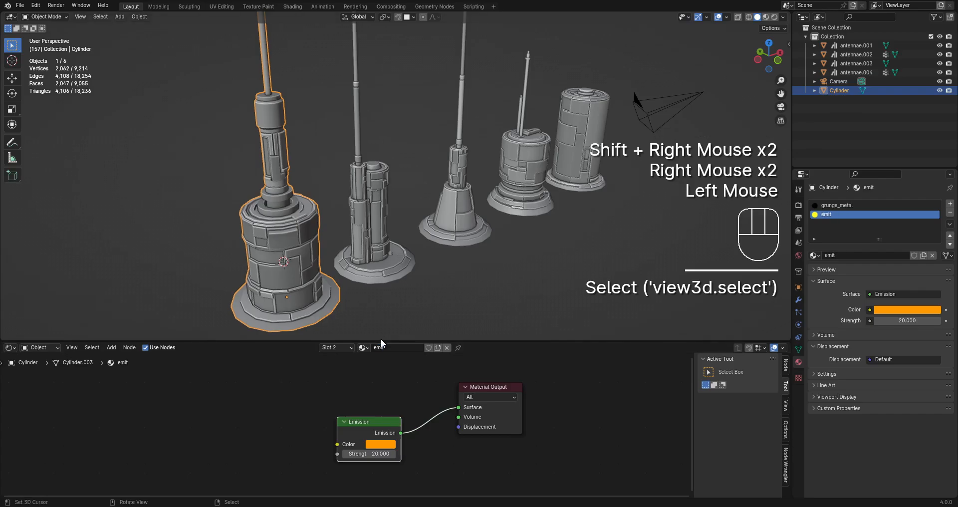
Try to remove both material slots from antennae.004 and antennae.003.
right_click(360, 172)
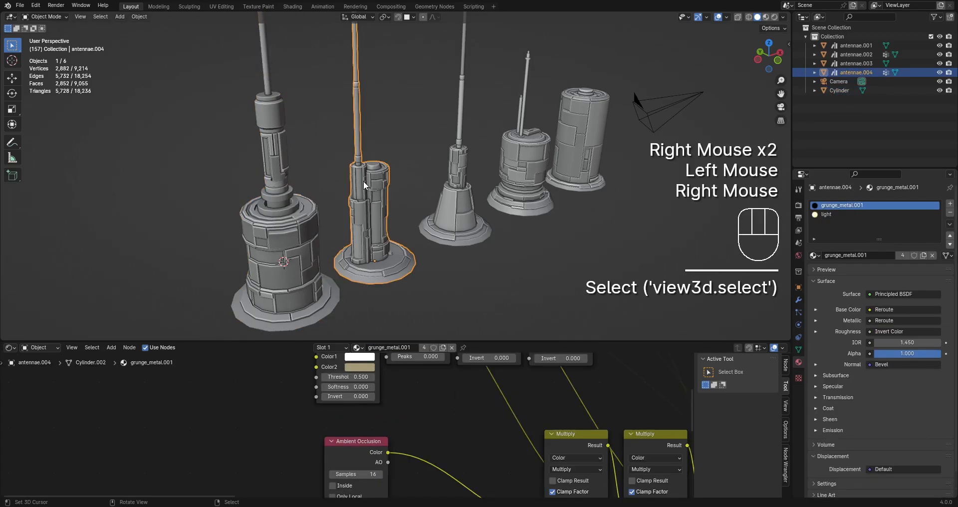
click(951, 213)
click(951, 212)
right_click(462, 195)
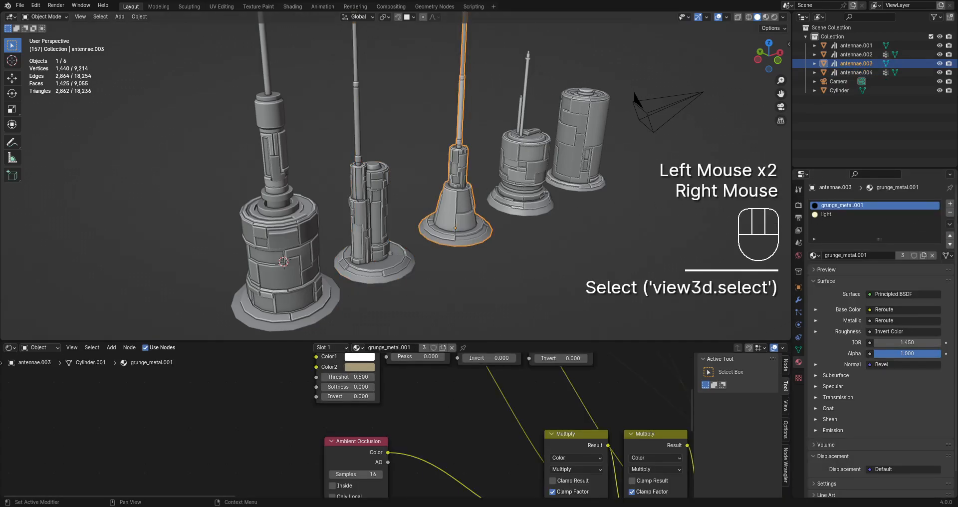
click(951, 212)
click(951, 212)
right_click(528, 170)
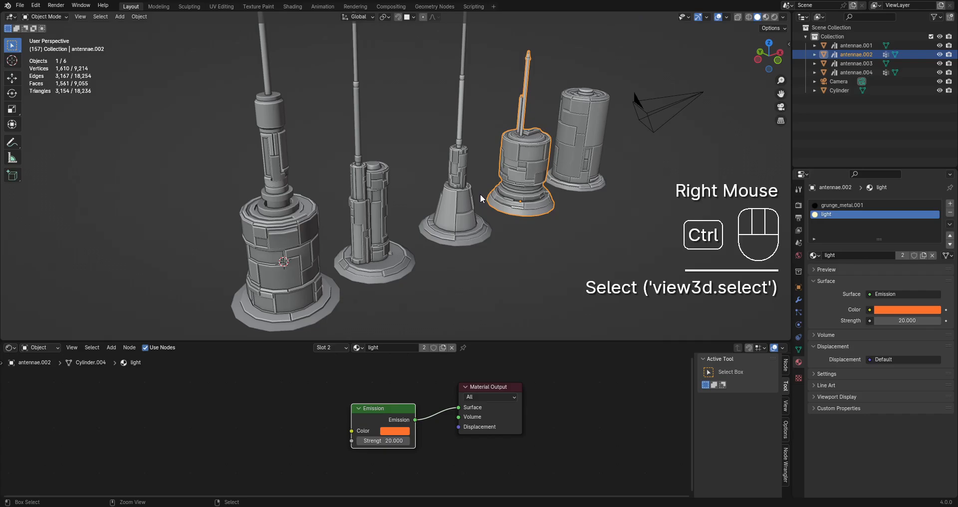
Undo the material slot removals on antennae.003 and antennae.004.
key(ctrl+z)
key(ctrl+z)
key(ctrl+z)
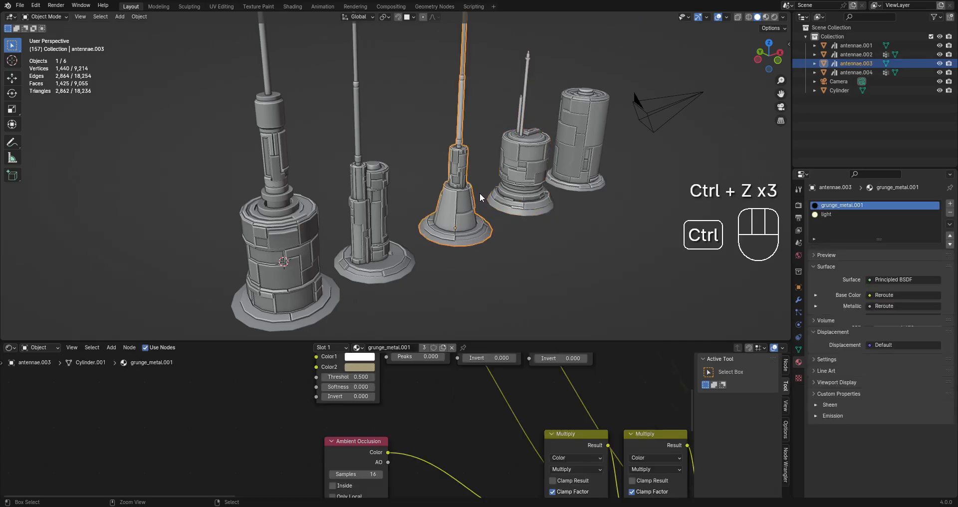
key(ctrl+z)
key(ctrl+z)
key(ctrl+z)
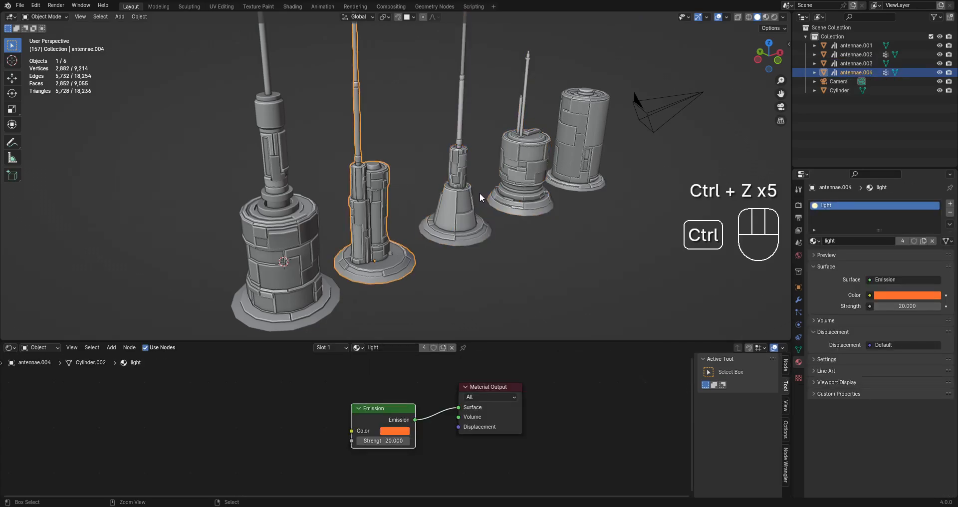
Replace grunge_metal.001 with grunge_metal in the first material slot of antennae.004 and antennae.003.
click(816, 255)
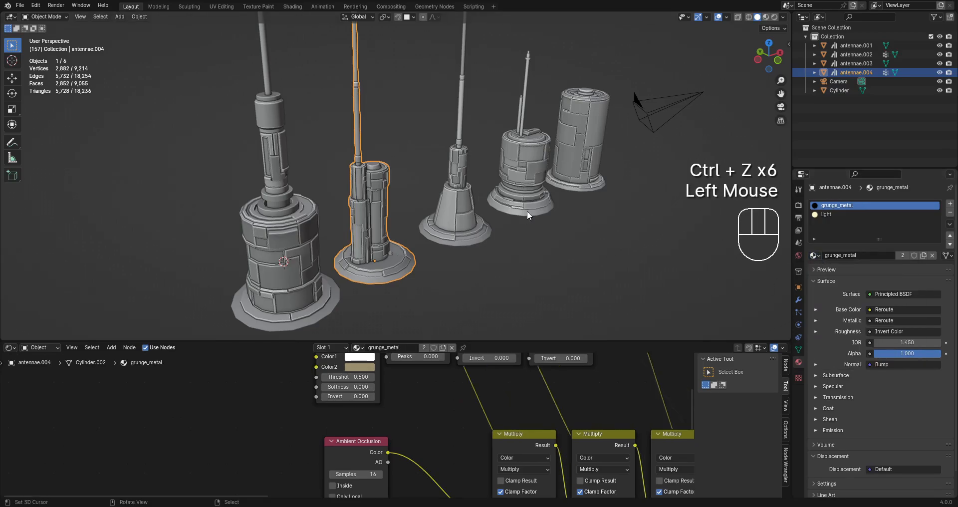
right_click(433, 197)
click(816, 255)
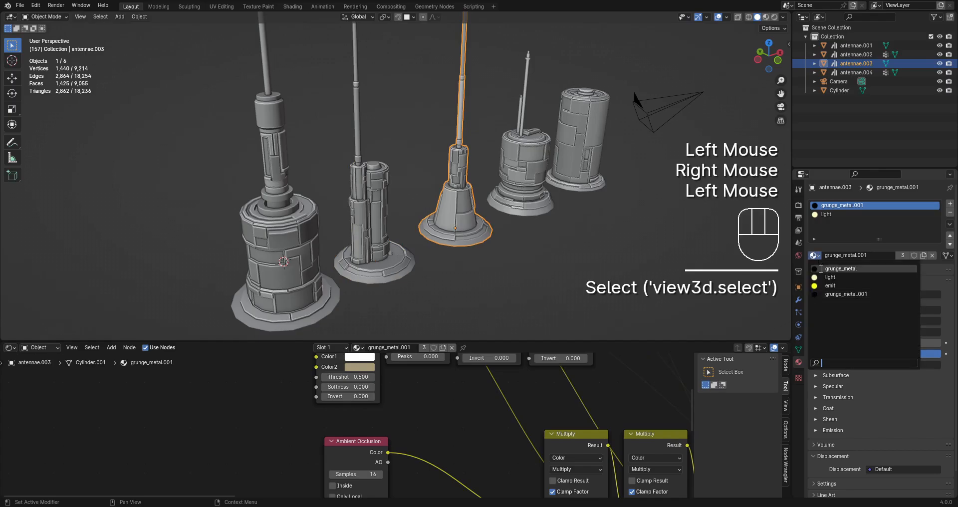
click(848, 286)
Assign grunge_metal to the first material slot of antennae.002, in place of grunge_metal.001.
right_click(543, 198)
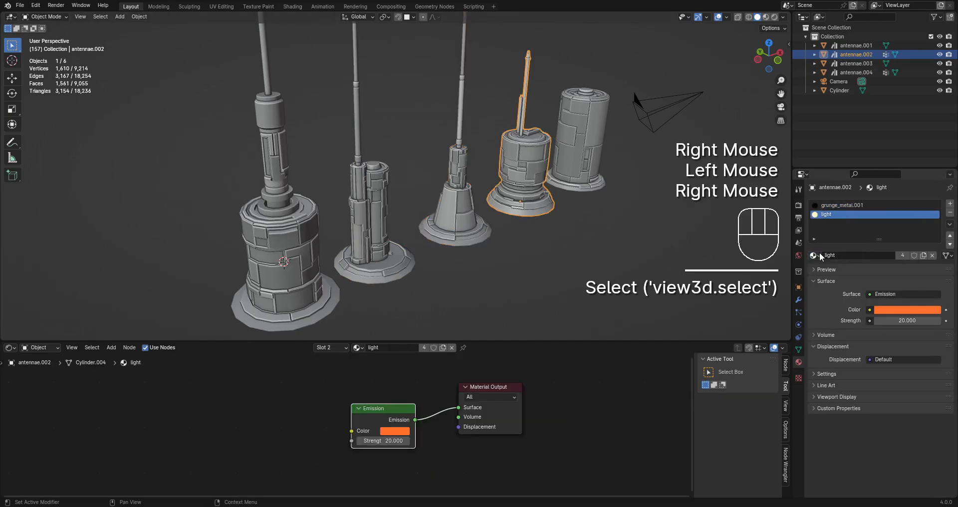
click(824, 205)
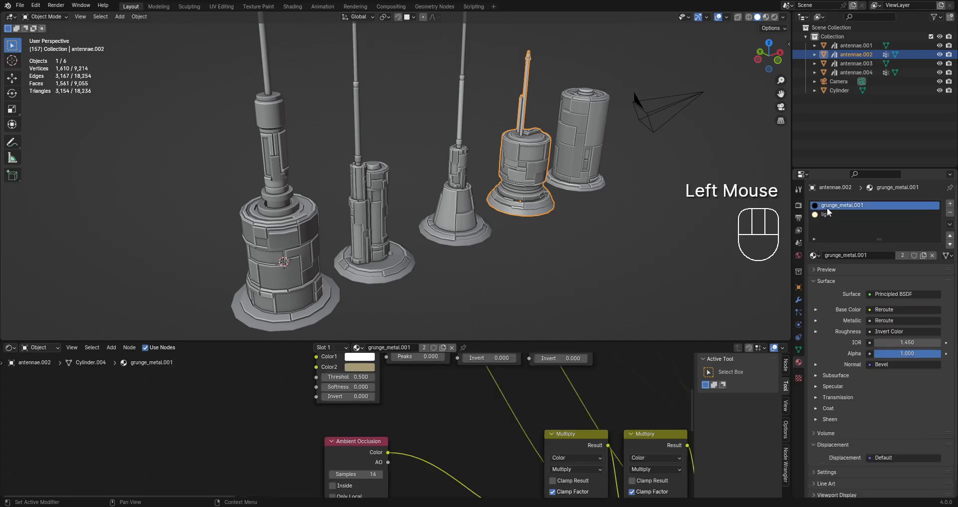
right_click(474, 199)
right_click(534, 193)
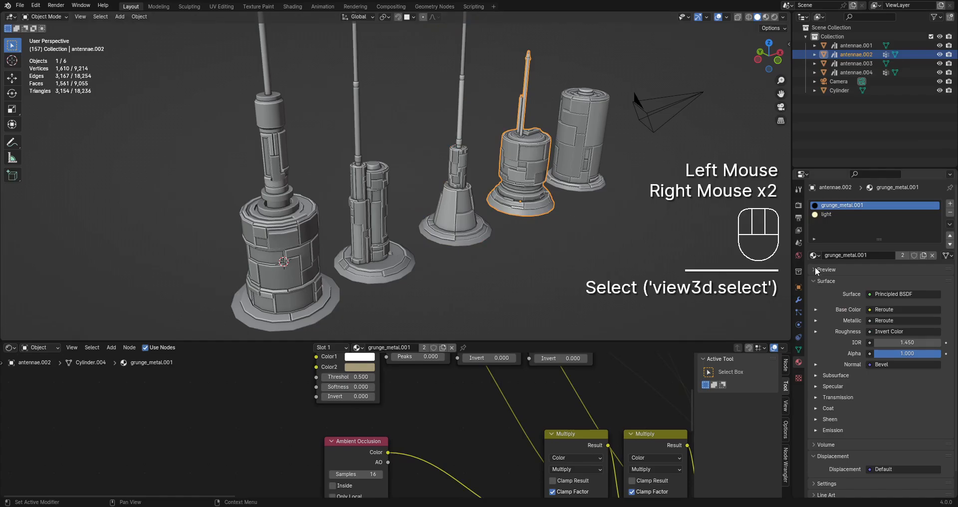
click(817, 271)
Try assigning grunge_metal to the light slot of antennae.001, and undo the assignment.
right_click(620, 200)
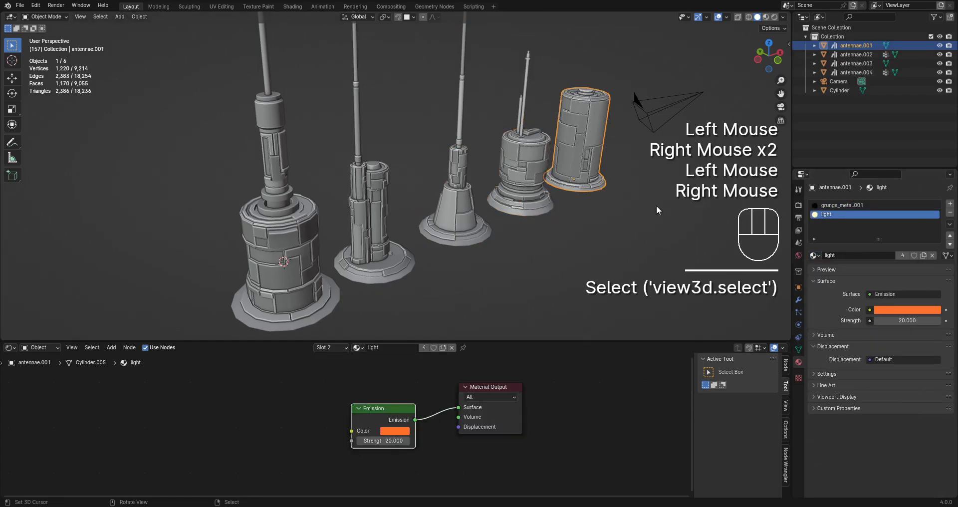
click(814, 255)
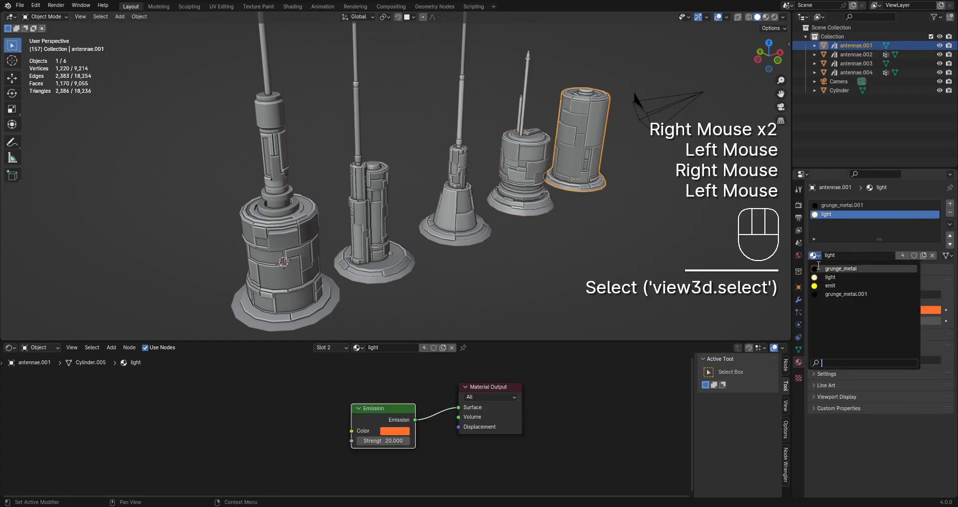
click(818, 265)
scroll(526, 207, down, 3)
middle_drag(526, 208, 547, 205)
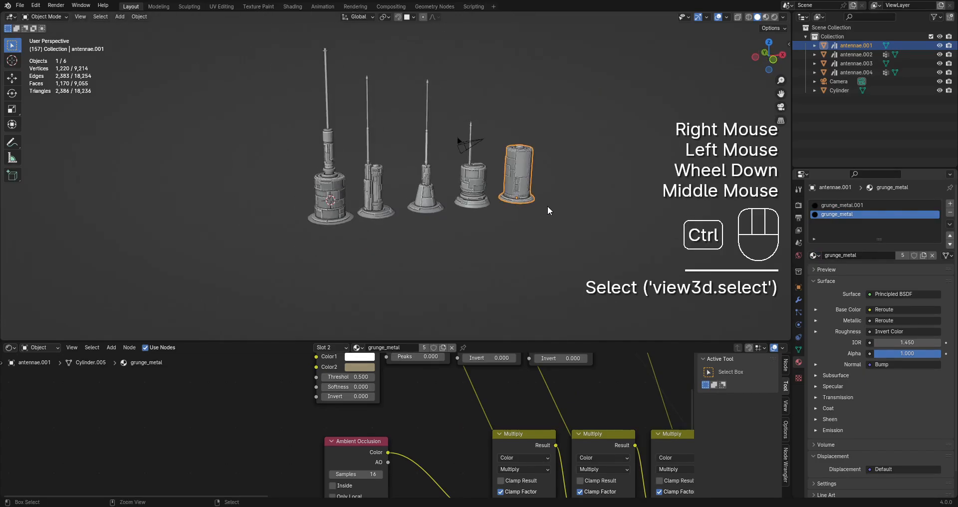
key(ctrl+z)
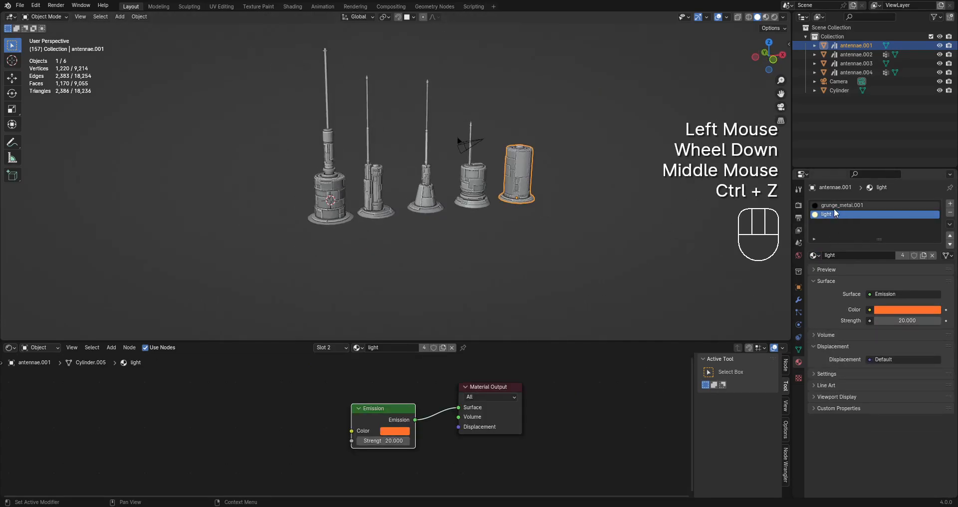
Replace grunge_metal.001 with grunge_metal in the first slot of antennae.001, and save comms_assets.blend with the viewport maximized.
click(833, 205)
click(815, 255)
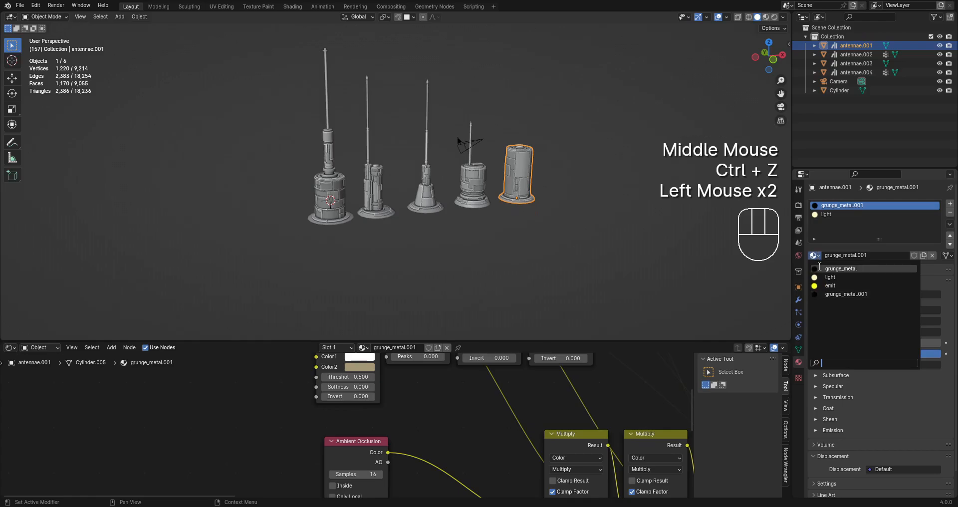
middle_drag(543, 226, 547, 230)
scroll(545, 226, up, 2)
key(ctrl+space)
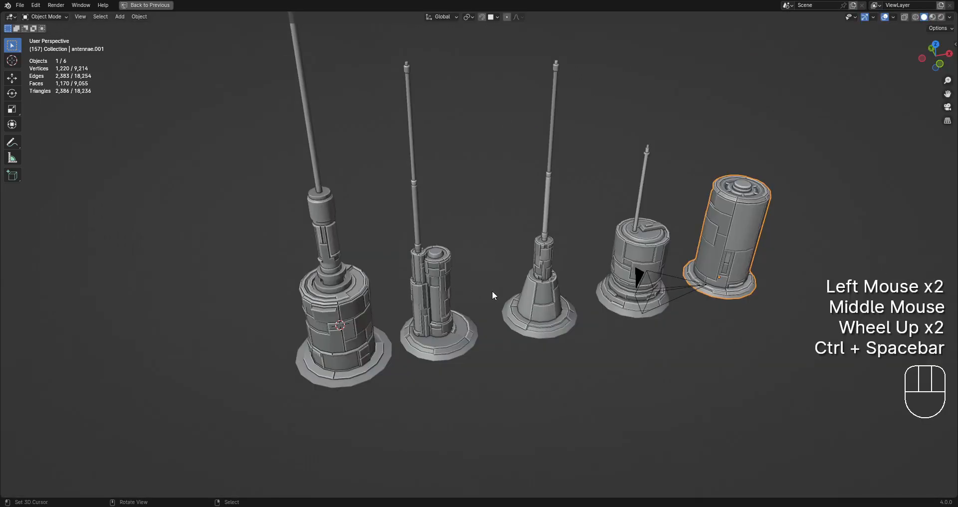
key(ctrl+s)
Preview the antennas in rendered shading, and return the viewport to solid shading.
middle_drag(533, 310, 537, 275)
key(z)
click(580, 241)
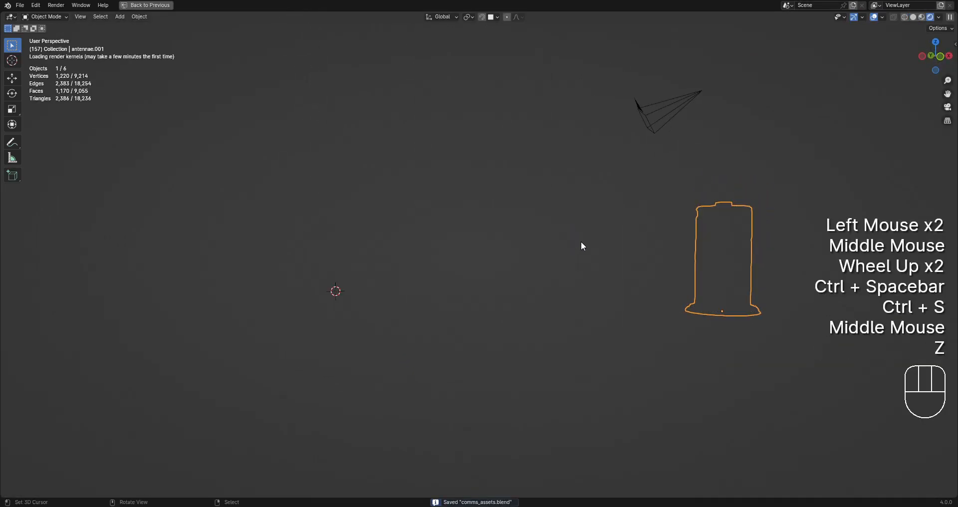
mouse_move(581, 241)
middle_down()
mouse_move(585, 273)
mouse_move(547, 243)
mouse_move(584, 262)
middle_up()
key(z)
click(649, 260)
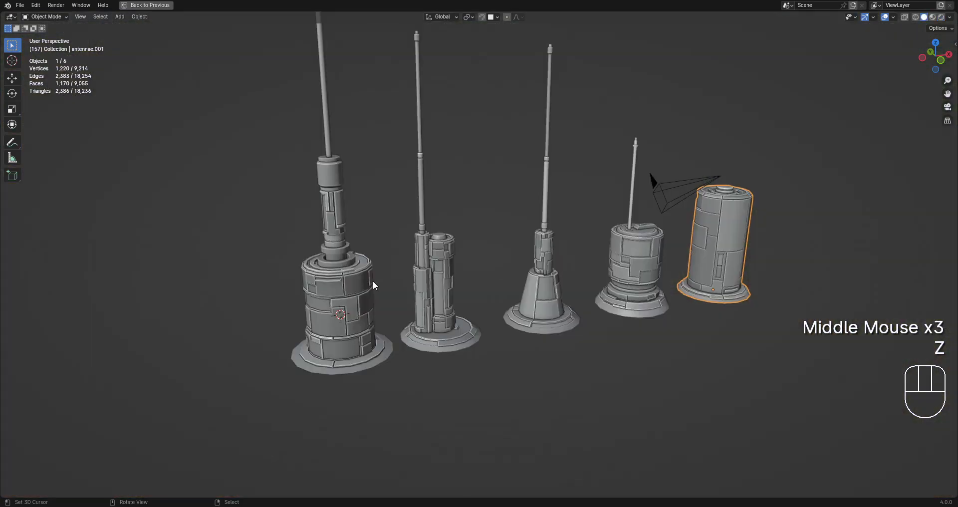
Pick emit again for the second material slot of the largest antenna (Cylinder), and save comms_assets.blend with the viewport maximized.
right_click(369, 281)
key(ctrl+space)
click(813, 255)
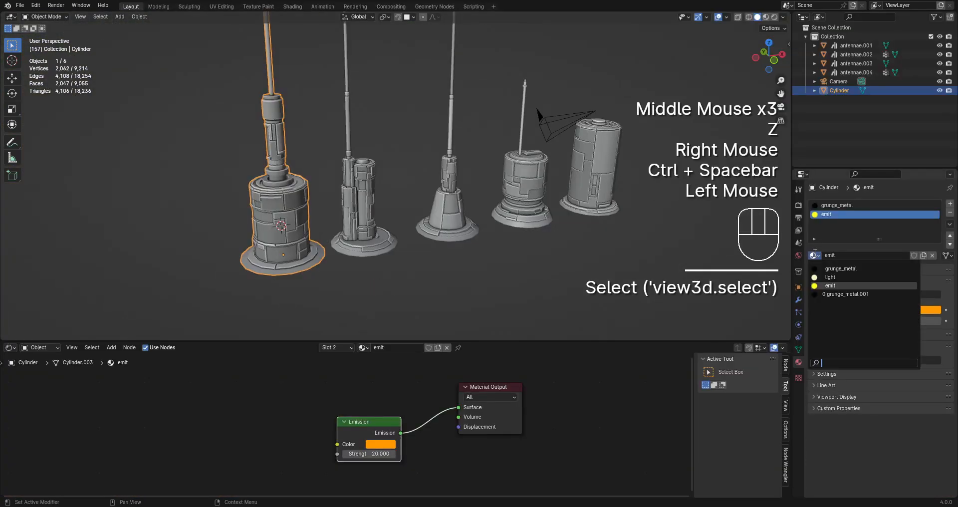
click(854, 285)
key(ctrl+space)
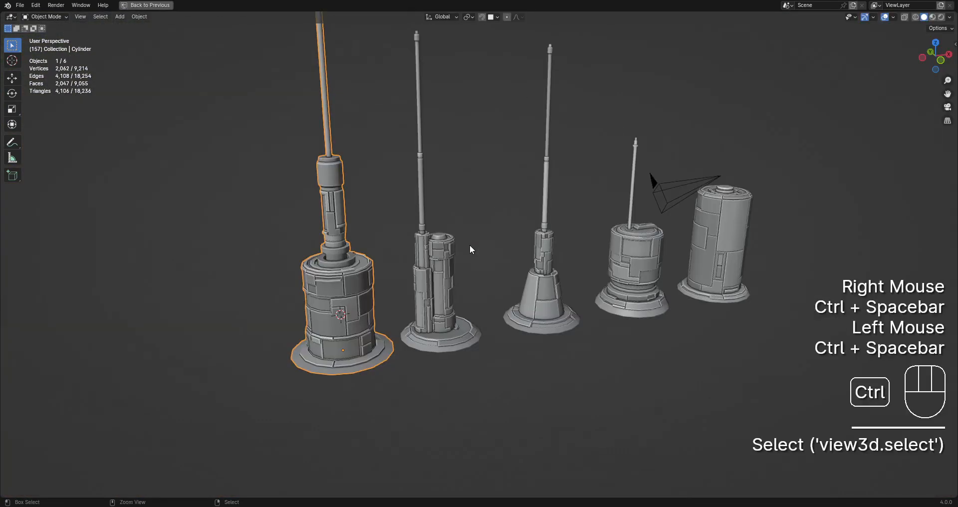
key(ctrl+s)
Preview the five antennas in rendered shading without overlays, and return to solid shading.
key(z)
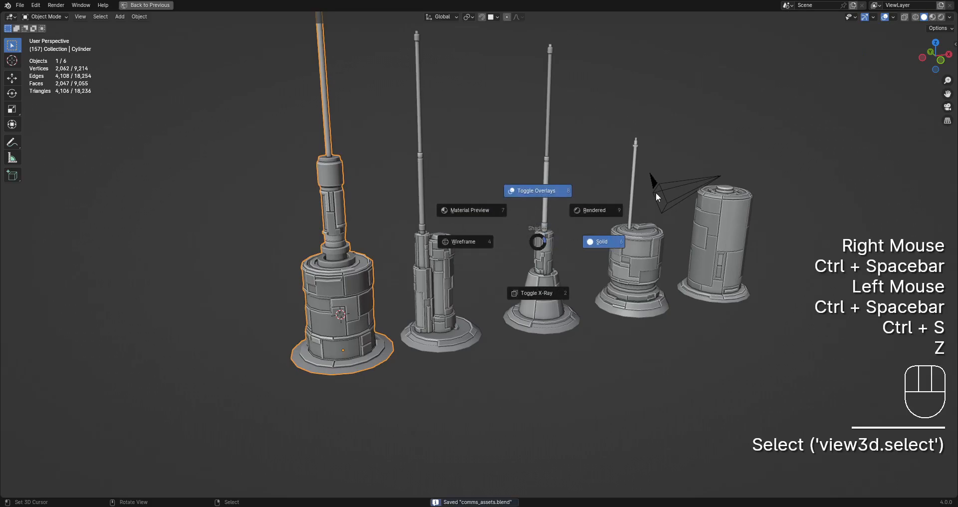
click(599, 208)
mouse_move(598, 208)
middle_down()
mouse_move(556, 195)
mouse_move(547, 212)
mouse_move(562, 232)
mouse_move(500, 247)
middle_up()
scroll(531, 192, down, 1)
key(shift+alt+z)
scroll(528, 248, up, 2)
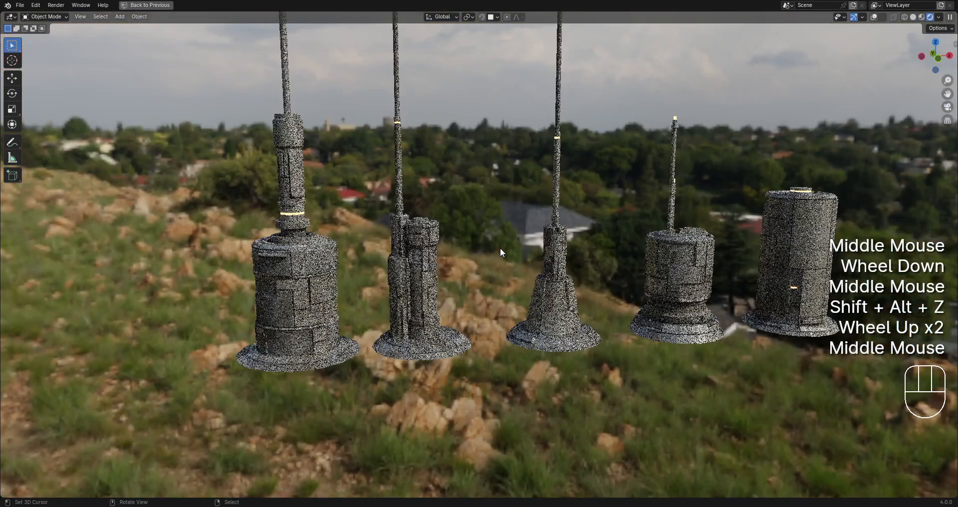
key(z)
click(572, 244)
Restore the viewport overlays and examine the base and origin point of antennae.004 in front view.
middle_drag(572, 245, 516, 279)
right_click(448, 283)
scroll(448, 284, up, 2)
key(shift+alt+z)
scroll(516, 280, up, 1)
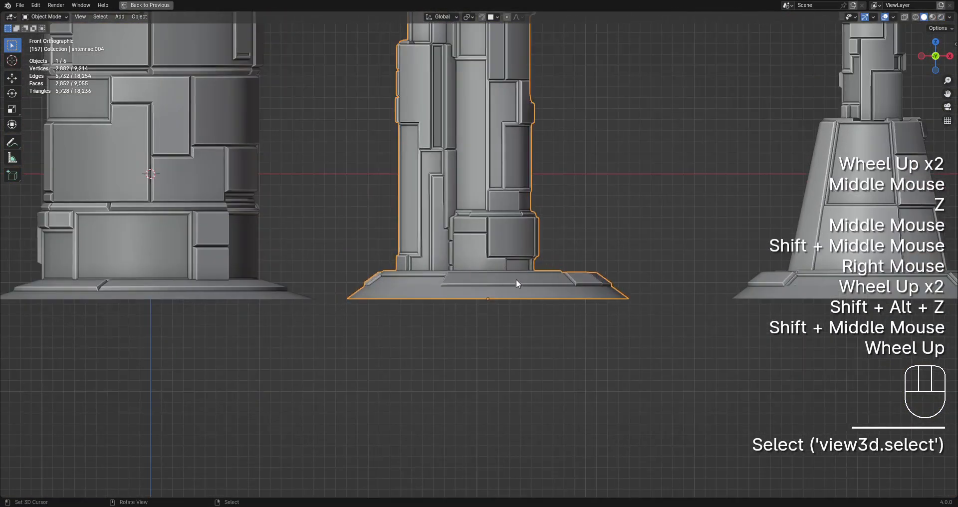
scroll(513, 296, up, 1)
scroll(514, 295, up, 1)
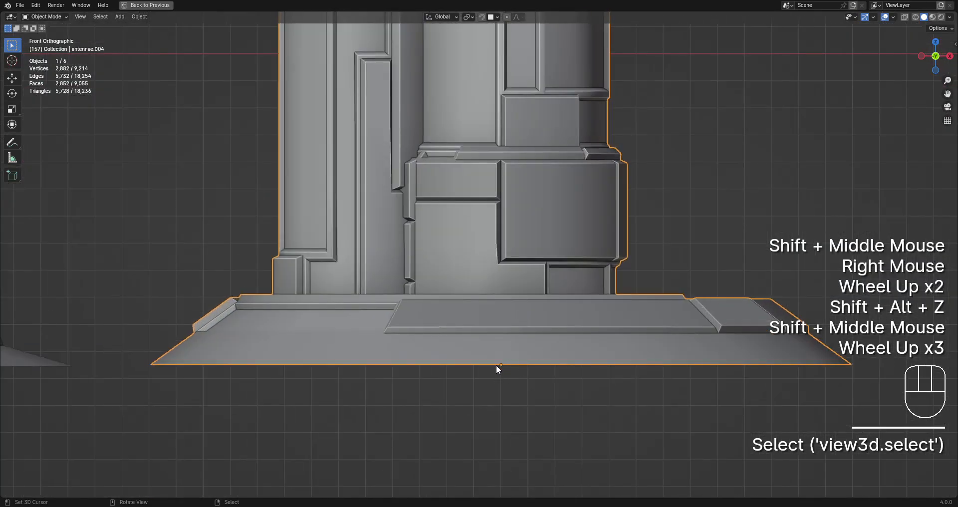
scroll(512, 372, down, 2)
shift+middle_drag(605, 344, 447, 331)
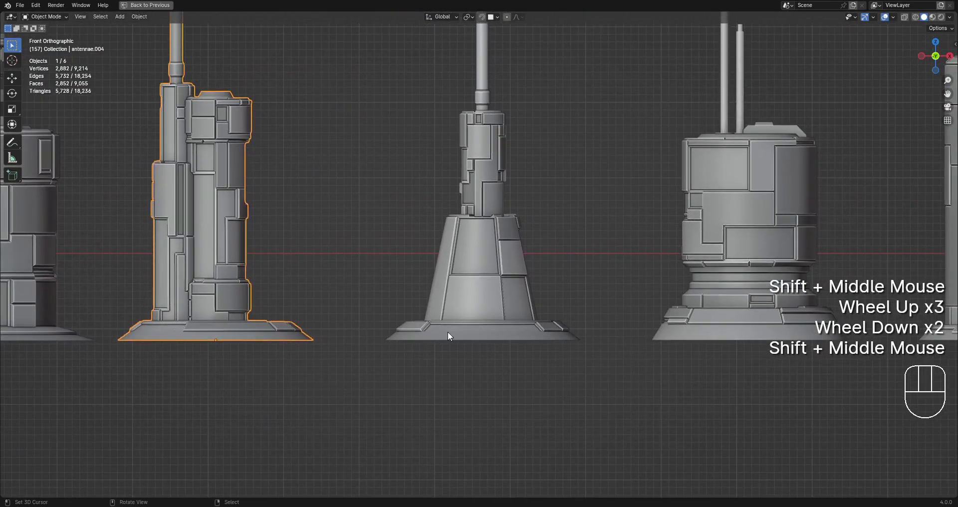
Try rotating antennae.003 freely about its base origin in front view, and cancel the rotation.
right_drag(447, 332, 454, 331)
scroll(454, 331, down, 2)
key(r)
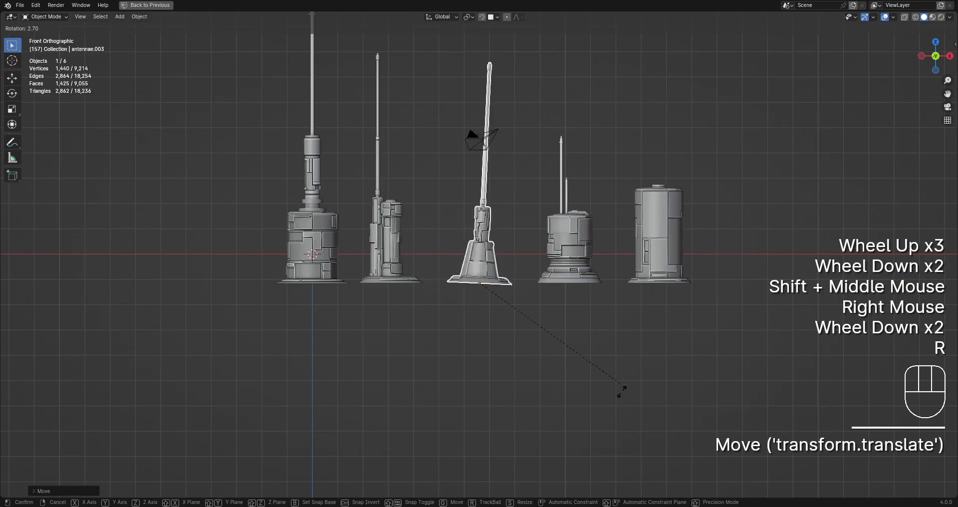
key(Escape)
Select all five antennas, starting from the tallest and ending with antennae.001 as the active object.
scroll(465, 228, down, 1)
scroll(518, 231, up, 1)
shift+middle_drag(465, 228, 541, 274)
scroll(518, 232, up, 1)
shift+right_click(450, 313)
shift+right_click(517, 291)
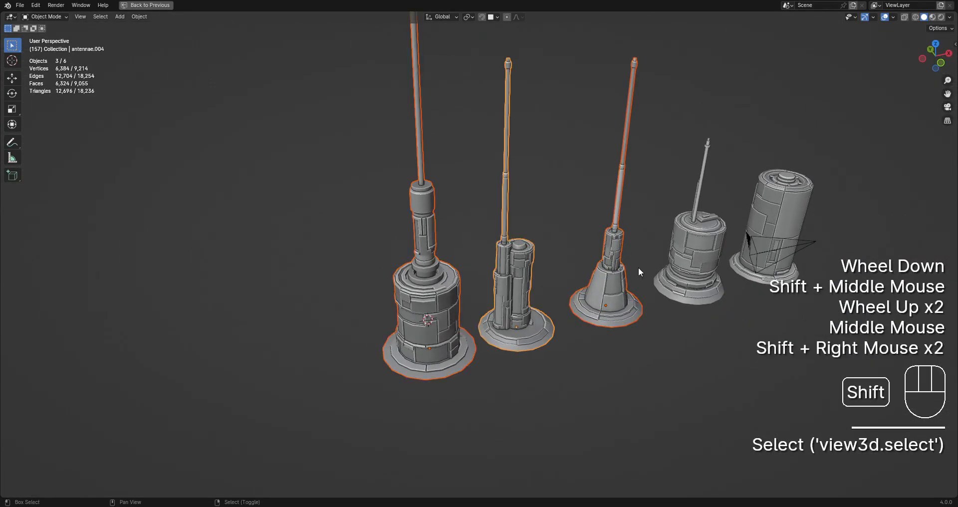
shift+right_click(636, 269)
right_click(426, 301)
shift+right_click(510, 295)
shift+right_click(603, 281)
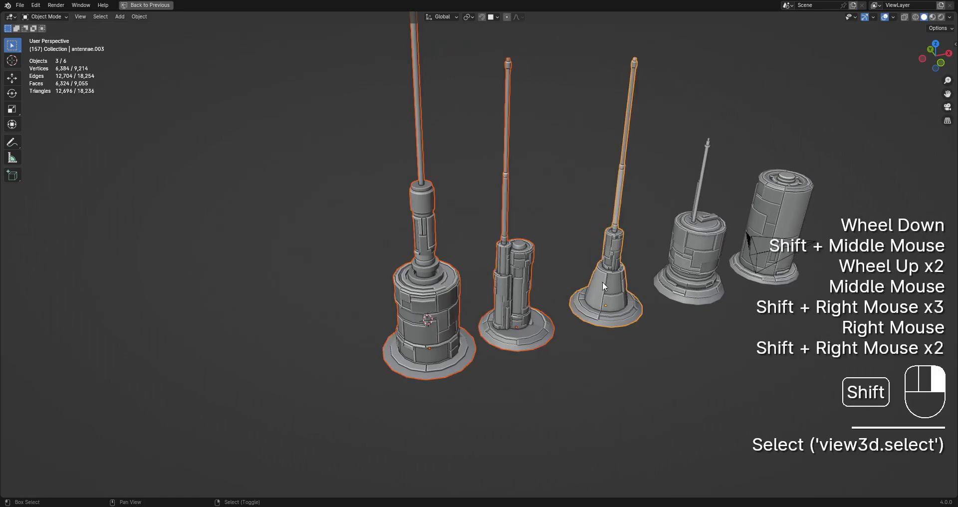
shift+right_click(694, 259)
shift+right_click(749, 220)
Examine the spacing and alignment of the selected row of antennas from several angles.
shift+scroll(744, 211, down, 1)
scroll(745, 211, down, 1)
middle_drag(745, 211, 643, 256)
shift+middle_drag(643, 256, 518, 273)
middle_drag(518, 272, 534, 251)
shift+middle_drag(448, 250, 436, 275)
key(w)
key(ctrl+z)
scroll(510, 231, down, 1)
middle_drag(435, 275, 427, 294)
middle_drag(426, 294, 391, 317)
alt+middle_click(391, 317)
alt+middle_click(404, 316)
shift+middle_drag(716, 215, 577, 317)
Examine the row of antennas in the top, bottom, front, back, right and left orthographic views.
key(KP_7)
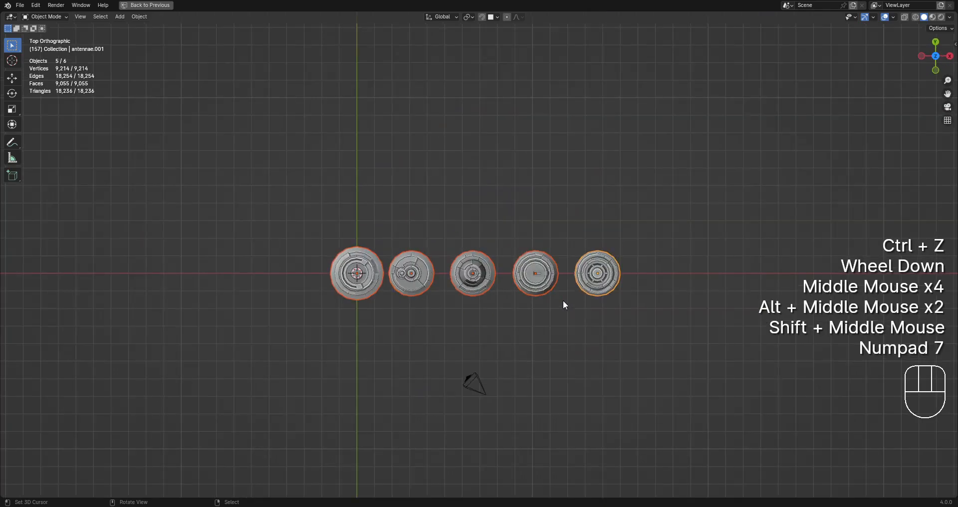
scroll(534, 331, up, 2)
mouse_move(534, 330)
middle_down()
mouse_move(535, 281)
mouse_move(532, 320)
middle_up()
key(KP_7)
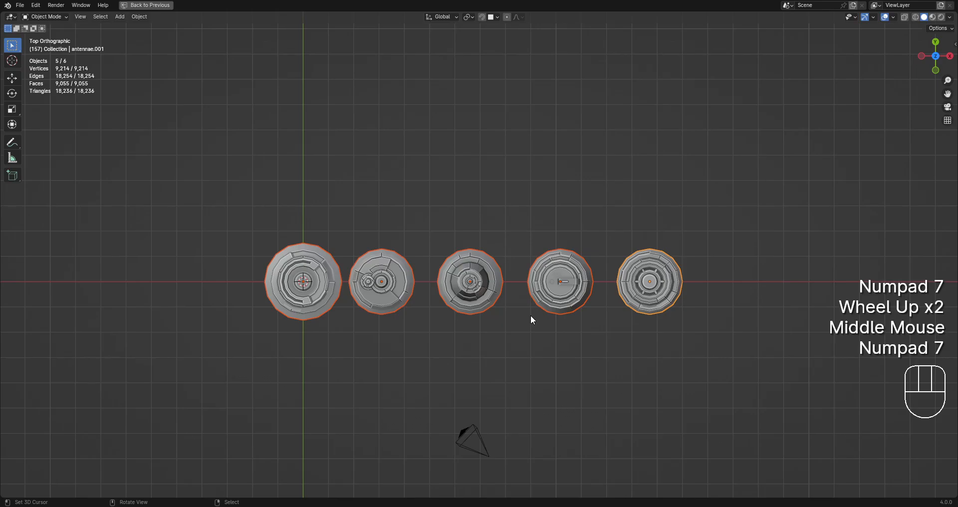
key(KP_7)
key(ctrl+KP_7)
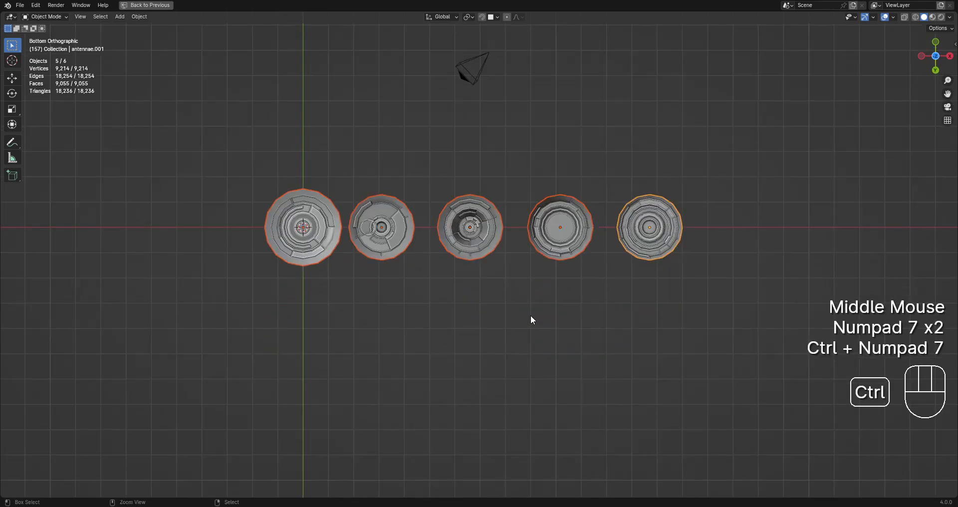
key(KP_7)
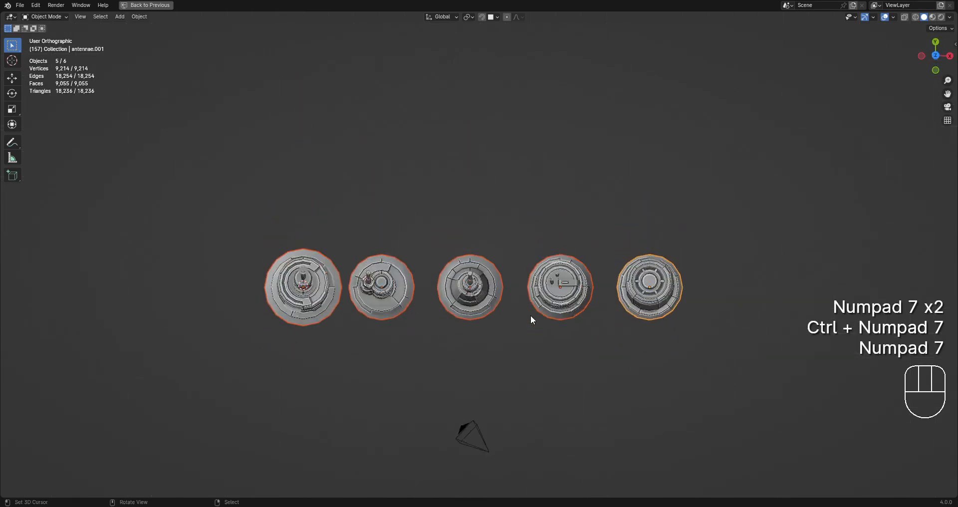
key(ctrl+KP_7)
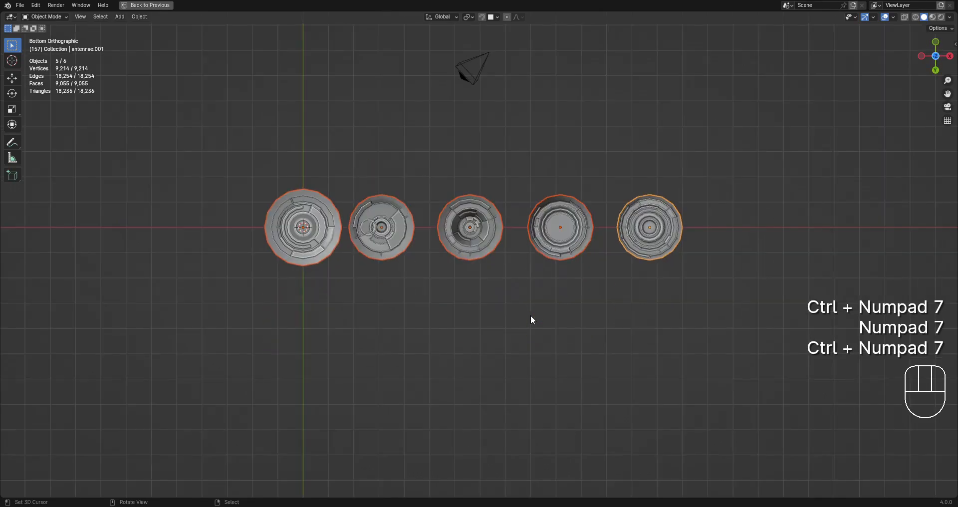
key(KP_1)
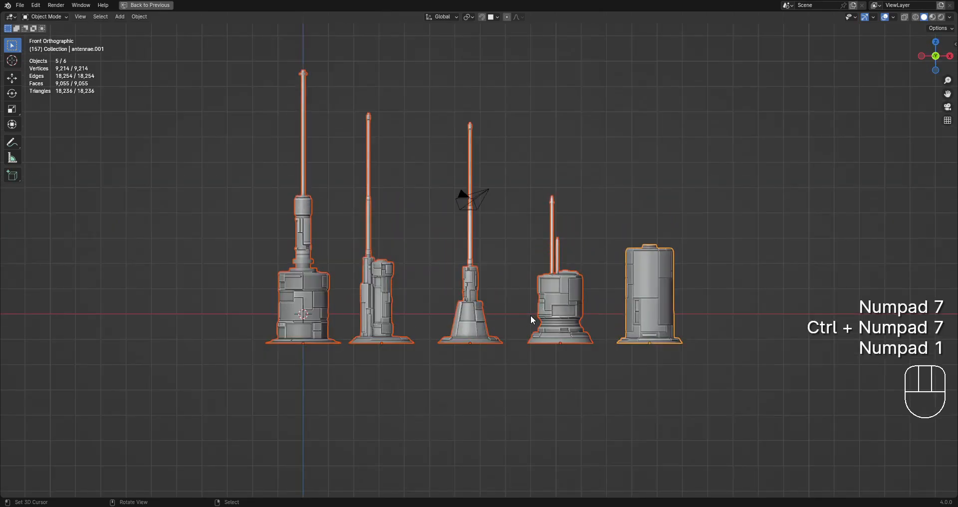
key(ctrl+KP_1)
key(KP_3)
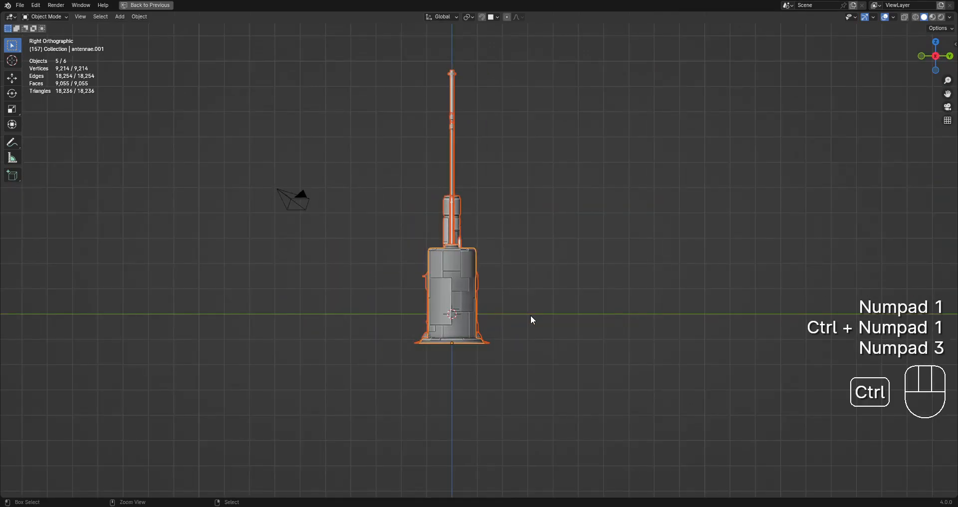
key(ctrl+KP_3)
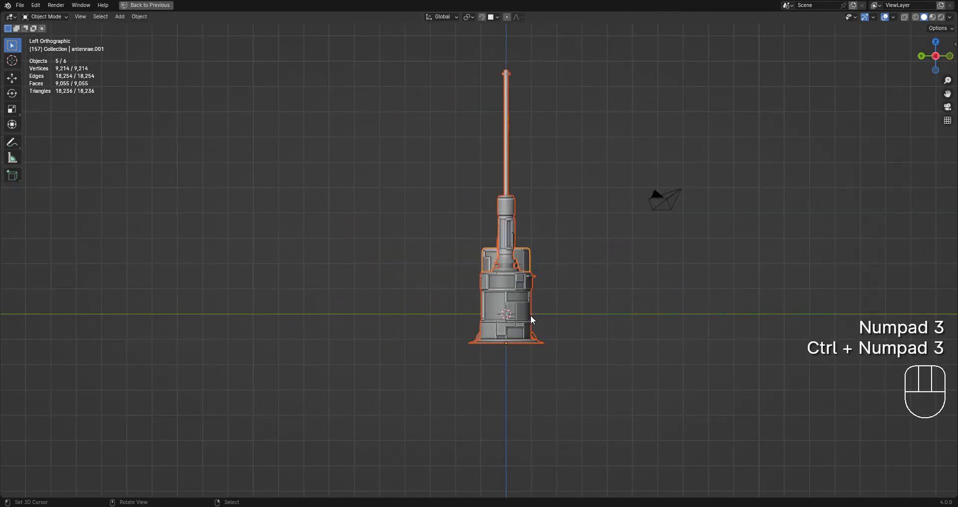
key(KP_1)
Save comms_assets.blend with the five antennas still selected.
scroll(492, 256, up, 2)
scroll(492, 255, down, 1)
scroll(492, 256, down, 1)
middle_drag(492, 256, 501, 308)
middle_click(543, 255)
middle_click(543, 255)
middle_click(543, 254)
scroll(543, 253, up, 1)
key(ctrl+s)
Try arranging the five selected antennas with Grid Array, sorted by Biggest.
key(w)
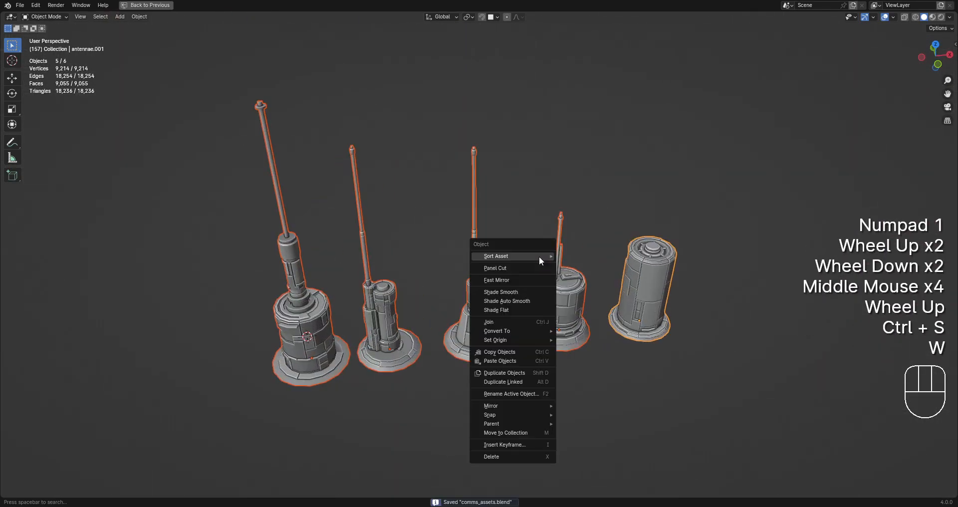
mouse_move(539, 257)
click(583, 256)
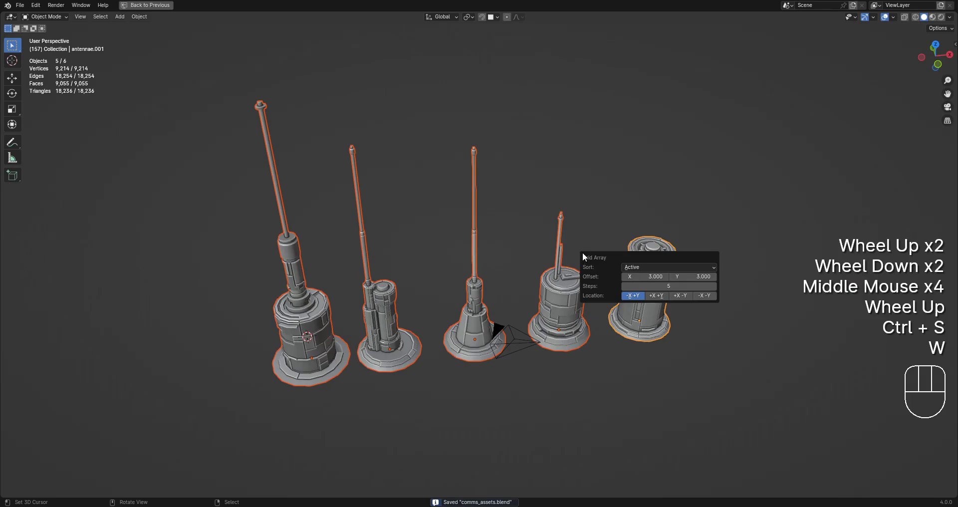
click(639, 267)
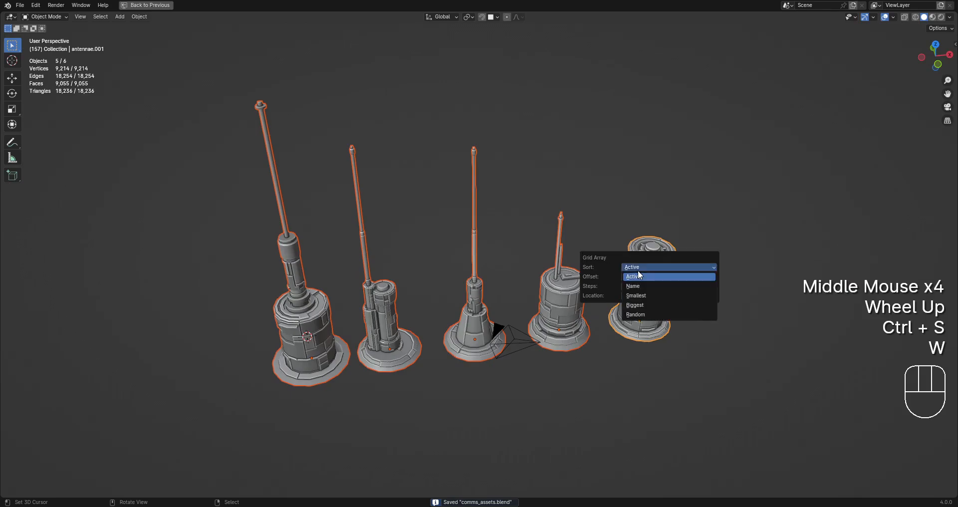
click(645, 305)
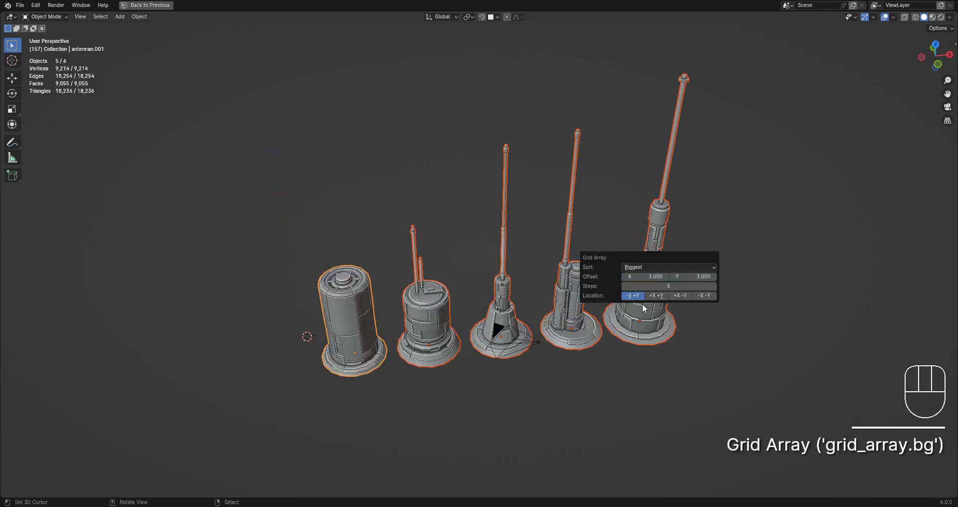
scroll(623, 306, down, 3)
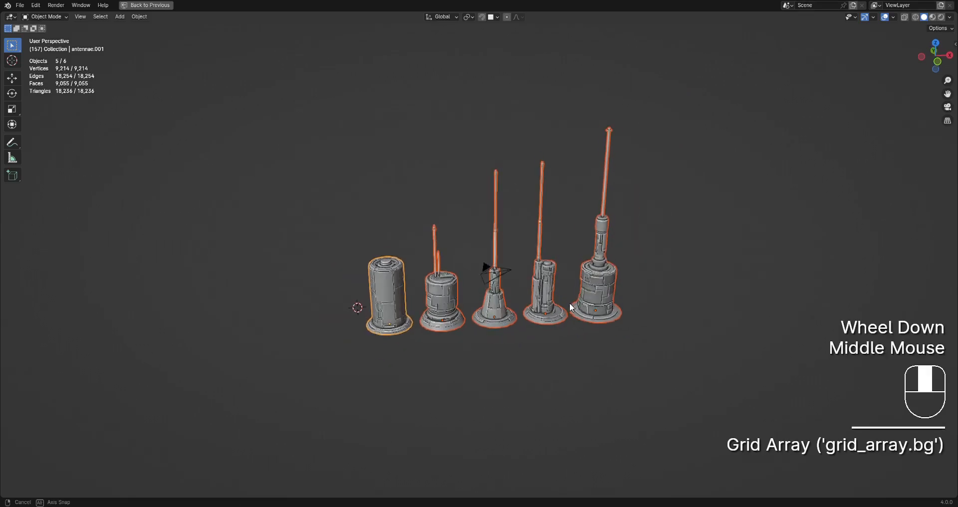
alt+middle_drag(569, 302, 564, 286)
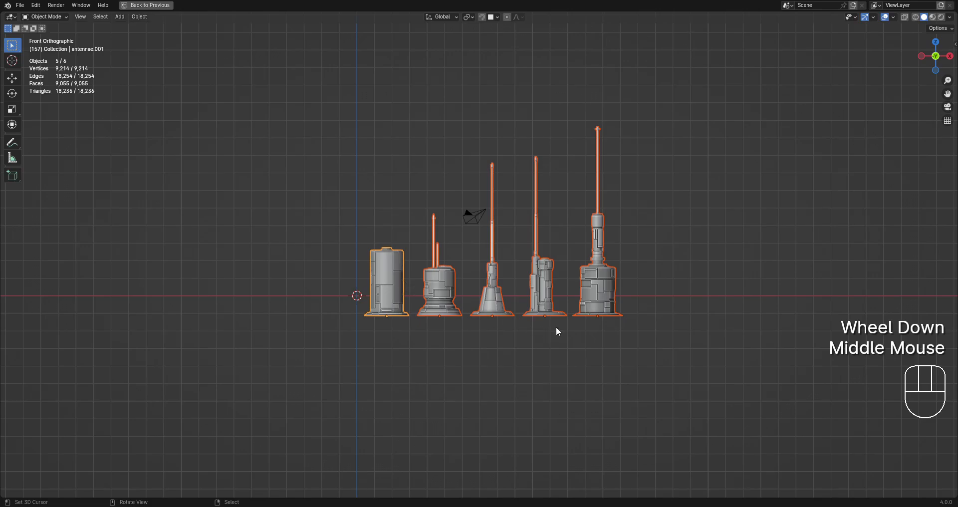
Try the Smallest sort order for the Grid Array in front view, and undo the whole arrangement.
scroll(557, 328, up, 2)
key(F9)
click(670, 336)
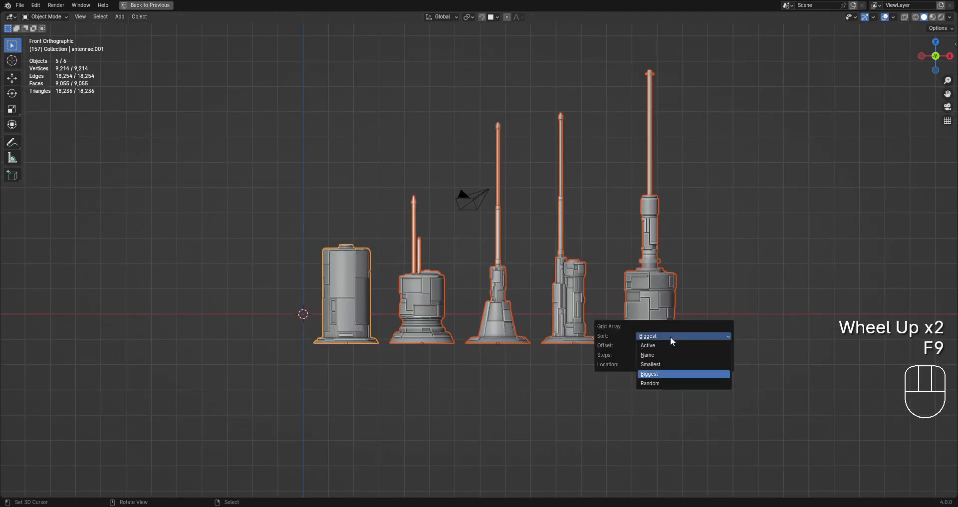
click(668, 363)
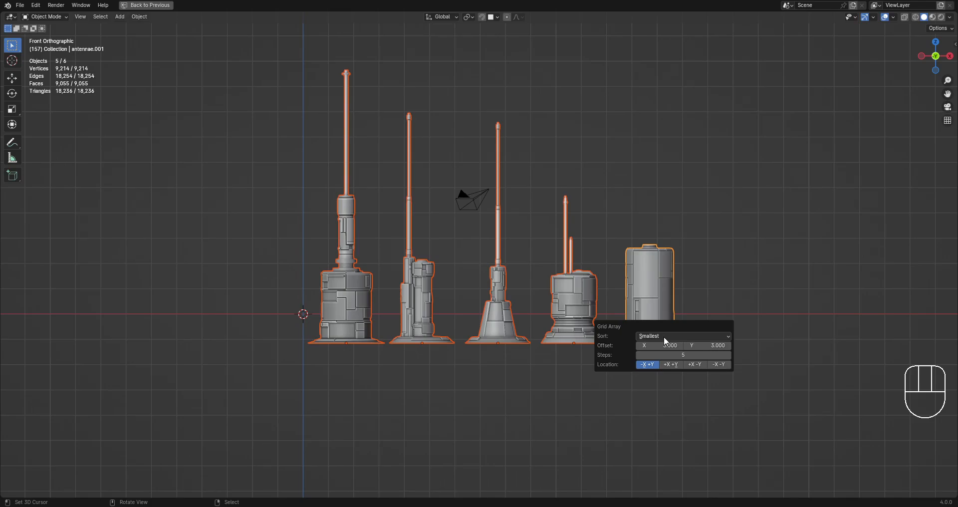
key(ctrl+z)
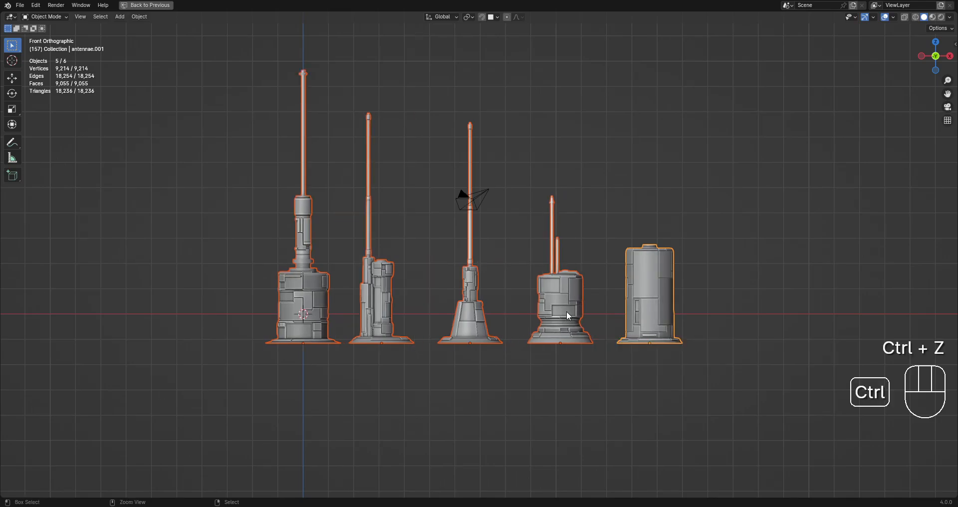
Reselect the five antennas one by one from the tallest to the shortest, leaving antennae.001 active.
scroll(566, 314, down, 3)
mouse_move(565, 314)
middle_down()
mouse_move(576, 359)
mouse_move(572, 318)
middle_up()
right_click(358, 295)
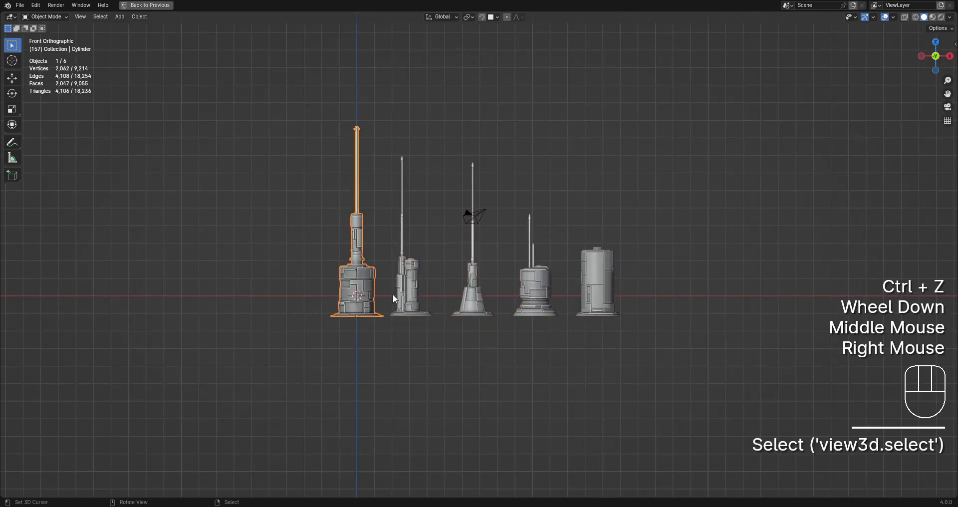
shift+right_click(397, 294)
shift+right_click(486, 290)
shift+right_click(481, 292)
shift+right_click(520, 291)
shift+right_click(608, 287)
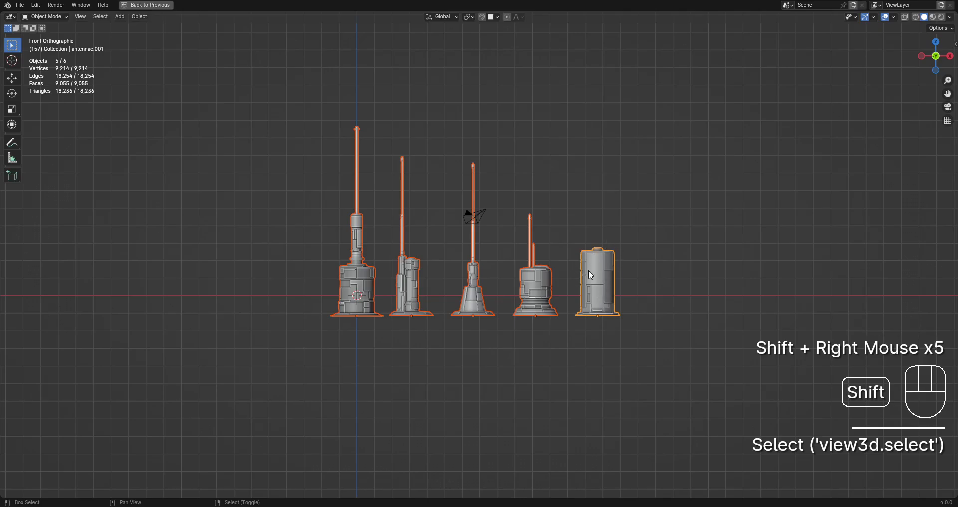
Arrange the selected antennas in a row with Grid Array, sorted by Smallest.
key(shift+q)
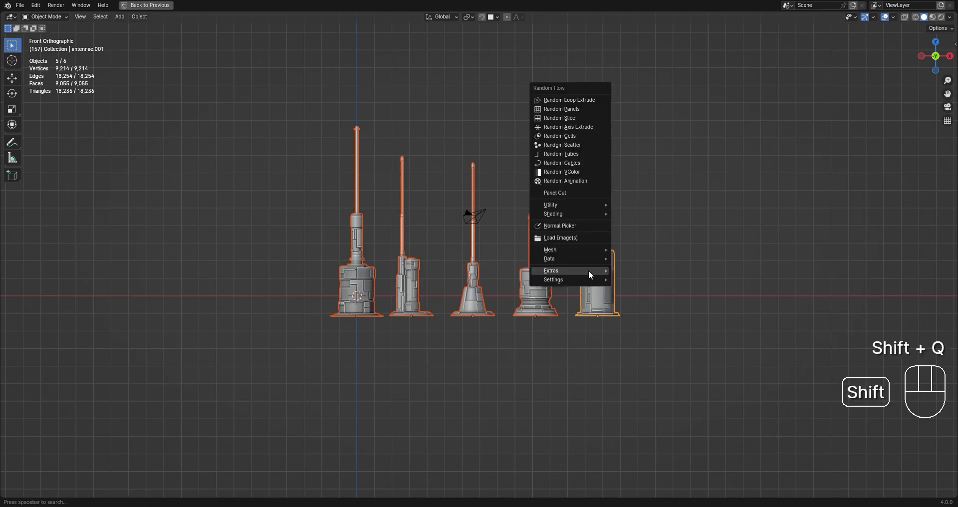
mouse_move(592, 271)
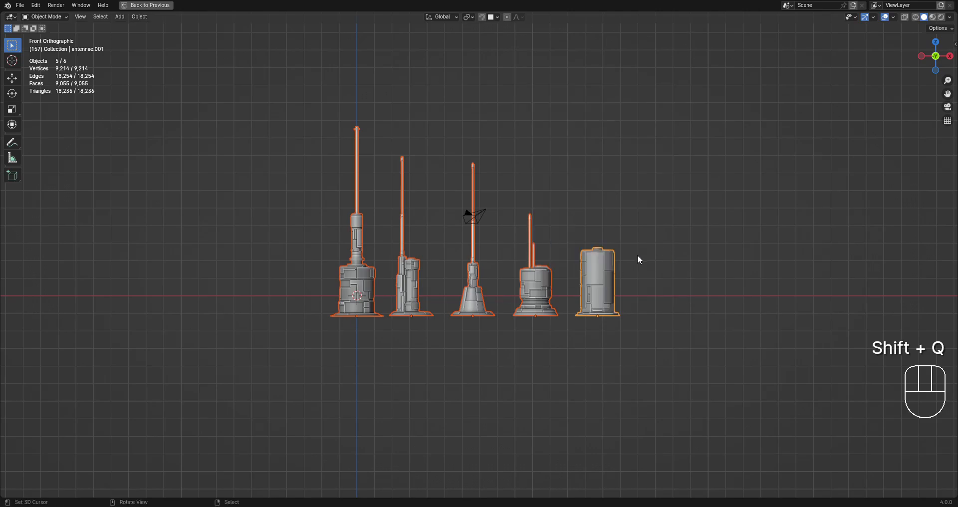
scroll(639, 258, up, 2)
key(w)
mouse_move(629, 252)
click(676, 255)
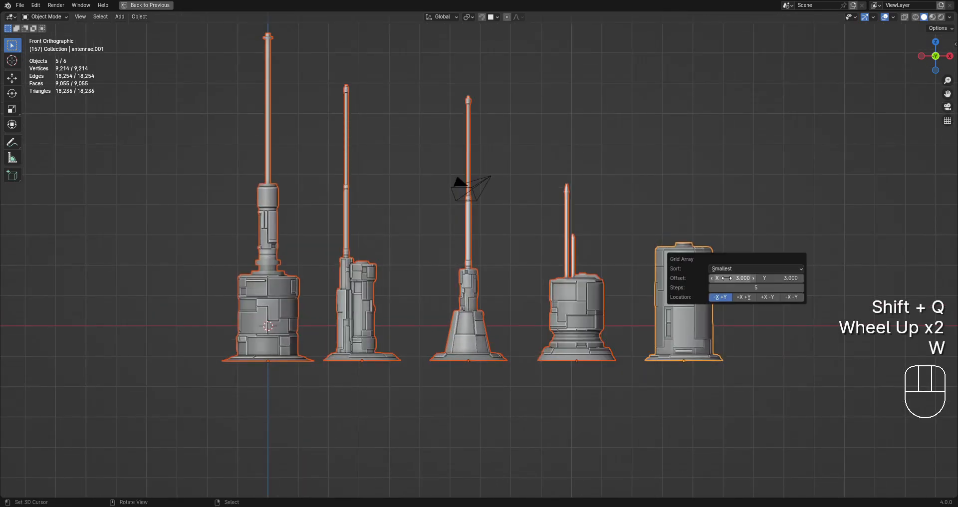
click(733, 269)
click(737, 295)
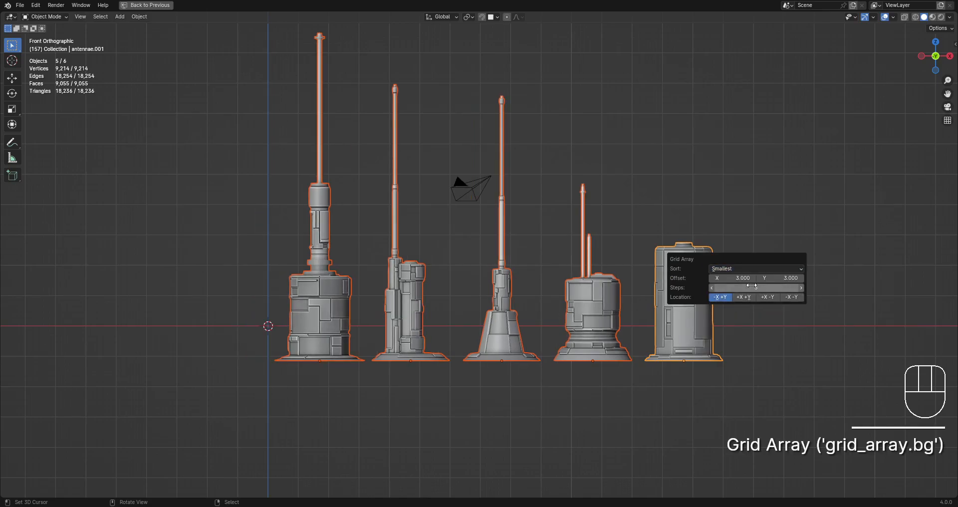
Widen the spacing of the antenna row by setting the Grid Array X offset to 3.899.
drag(733, 278, 755, 277)
scroll(657, 278, down, 3)
middle_drag(656, 278, 530, 296)
scroll(531, 298, up, 3)
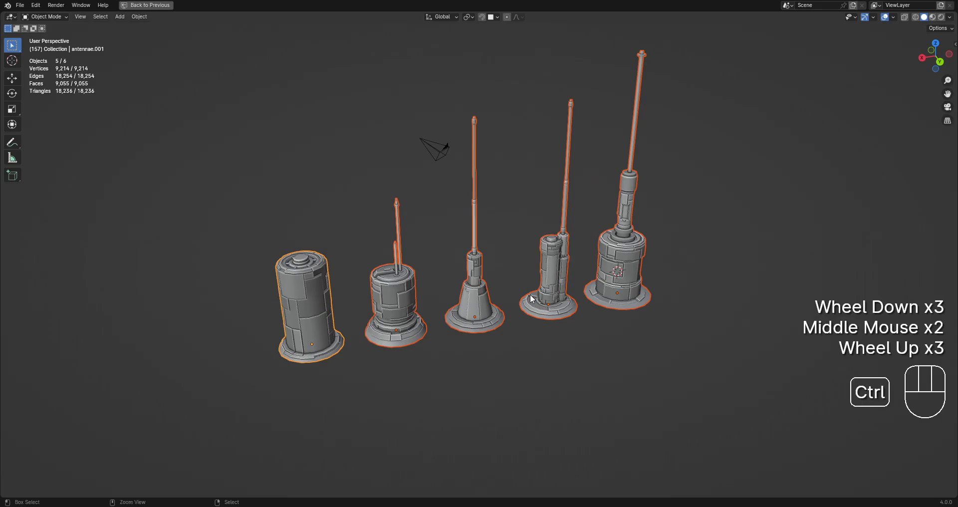
key(F9)
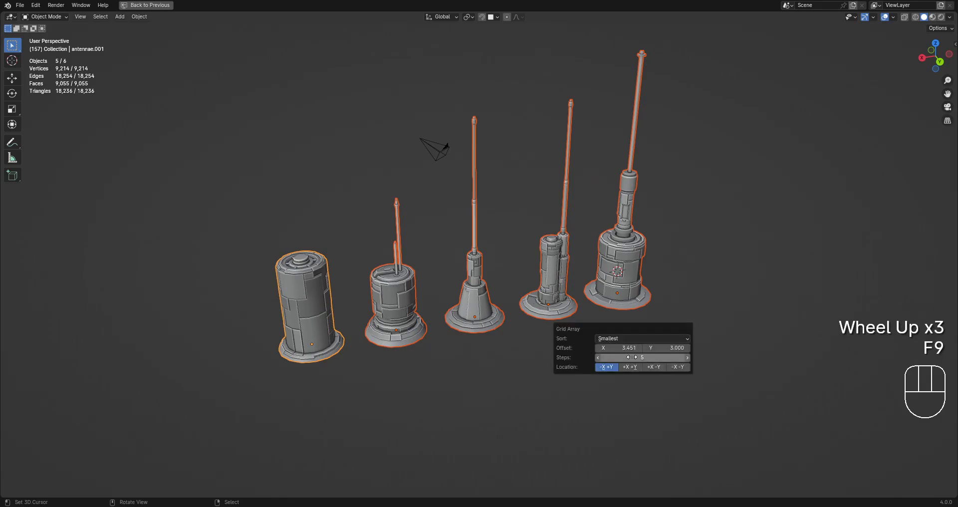
mouse_move(621, 348)
mouse_down()
mouse_move(659, 348)
mouse_move(614, 354)
mouse_up()
Try Grid Array step counts of 3 and 4 and inspect the layout in top view.
ctrl+scroll(616, 358, down, 2)
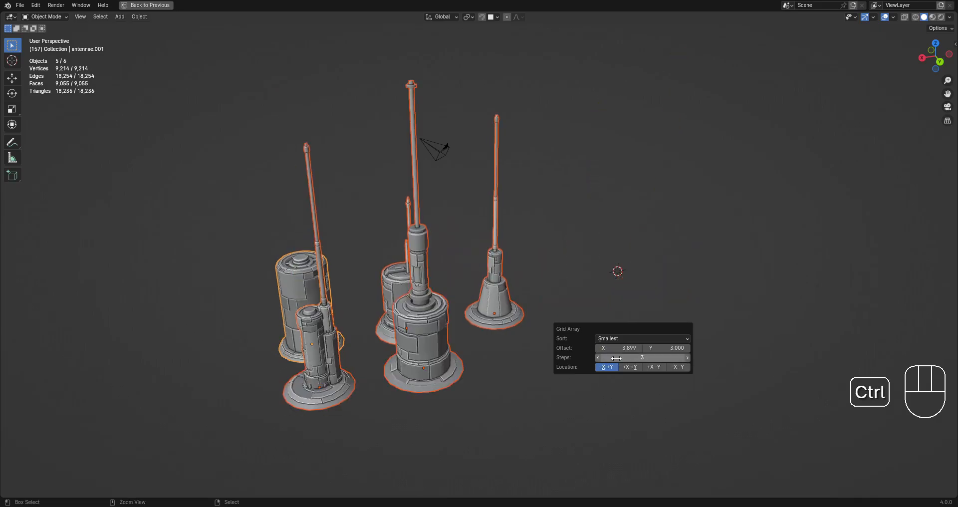
ctrl+scroll(616, 358, up, 3)
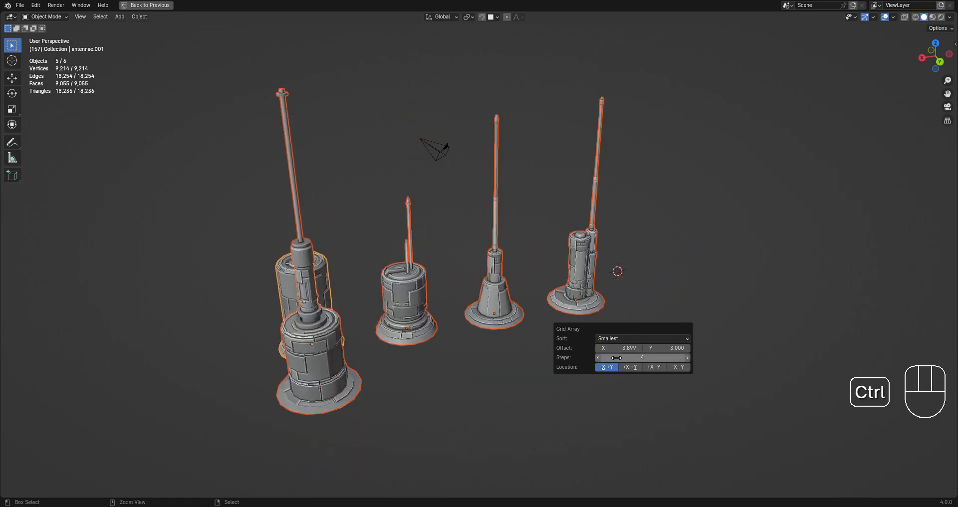
ctrl+scroll(617, 358, down, 1)
scroll(498, 292, down, 2)
middle_drag(498, 292, 560, 338)
alt+middle_click(493, 346)
alt+middle_click(497, 345)
scroll(560, 338, up, 1)
key(F9)
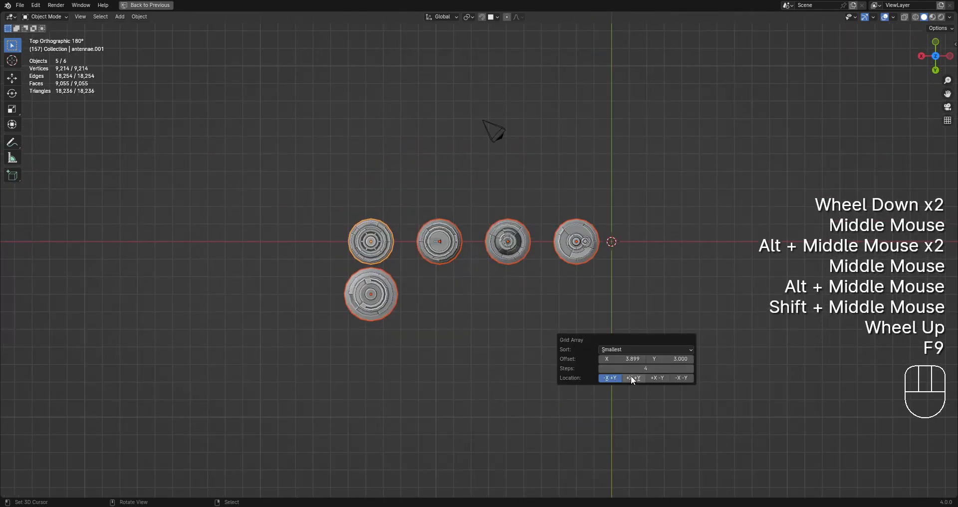
Try lower Grid Array step counts in top view and return the steps to 5.
ctrl+scroll(646, 369, down, 1)
ctrl+scroll(646, 369, down, 1)
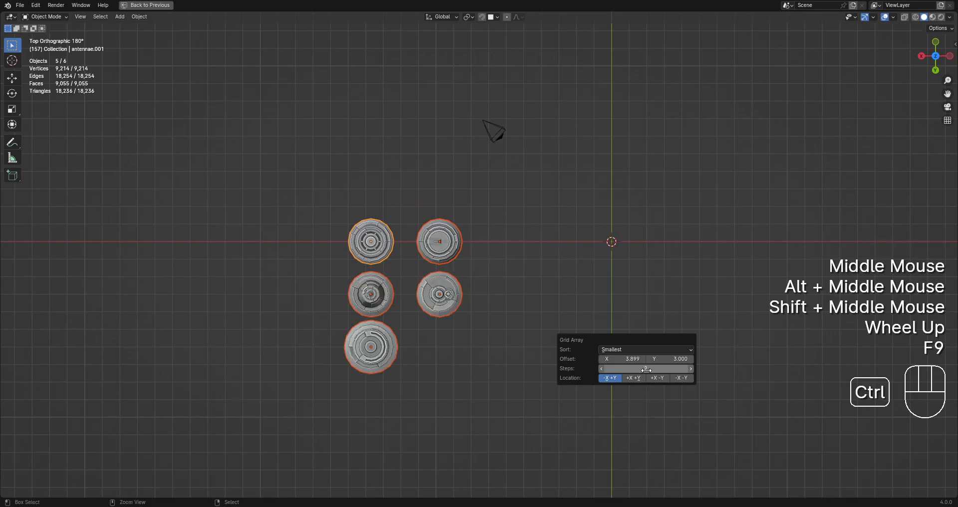
ctrl+scroll(646, 369, down, 1)
ctrl+scroll(646, 369, up, 1)
ctrl+scroll(646, 369, up, 3)
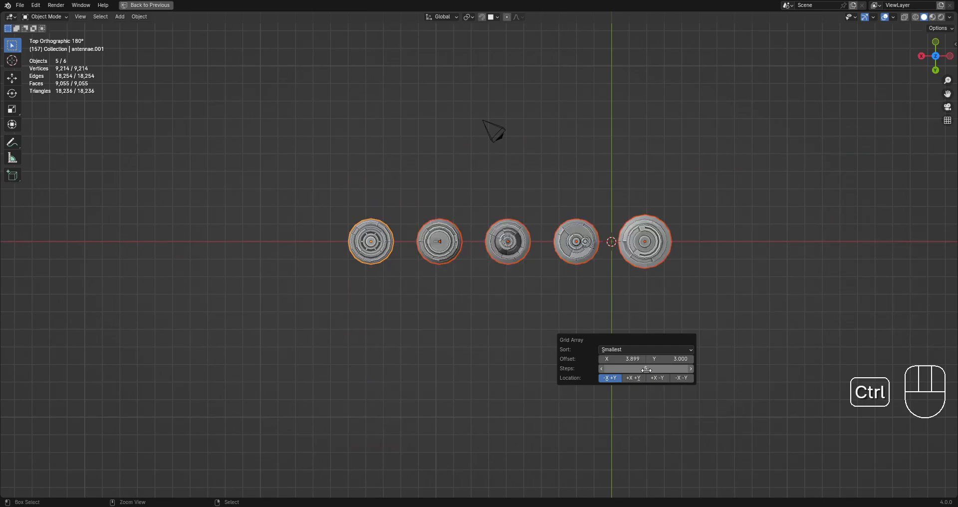
ctrl+scroll(647, 369, down, 2)
ctrl+scroll(647, 370, down, 2)
ctrl+scroll(646, 370, up, 4)
ctrl+scroll(646, 369, down, 4)
ctrl+scroll(646, 369, up, 4)
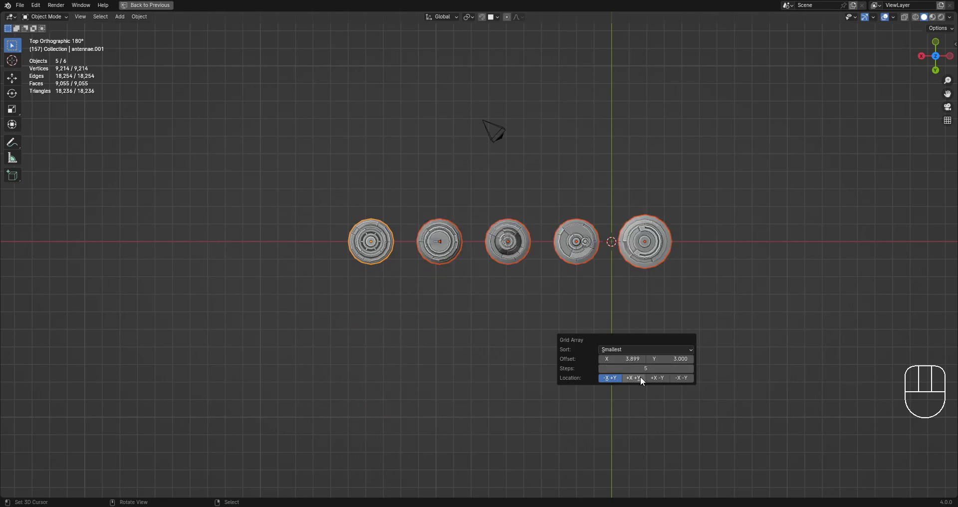
Try the +X -Y and -X -Y locations for the Grid Array, and switch back to -X +Y.
click(659, 377)
click(683, 378)
click(611, 379)
Check the antenna row in front and perspective views, and save the file.
scroll(464, 387, down, 2)
middle_drag(464, 387, 547, 255)
scroll(547, 256, up, 3)
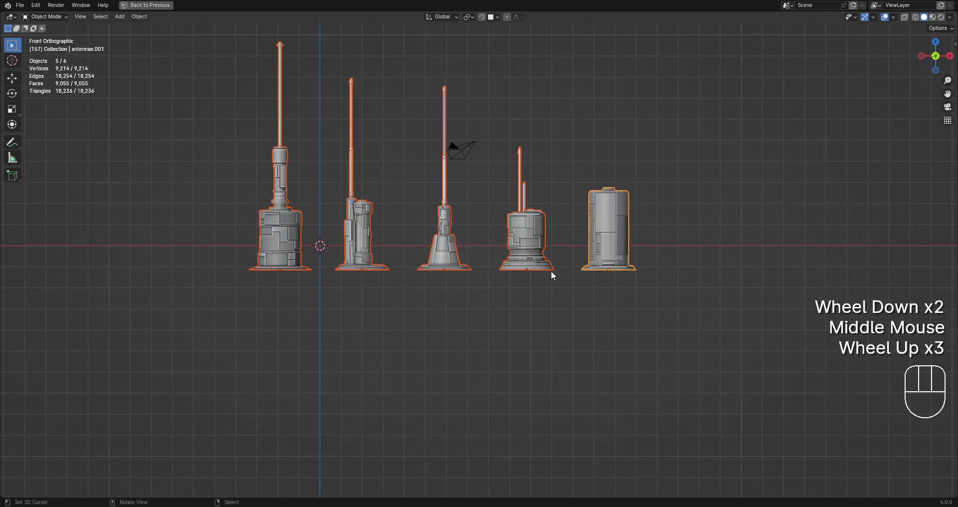
scroll(551, 272, down, 3)
scroll(550, 271, up, 1)
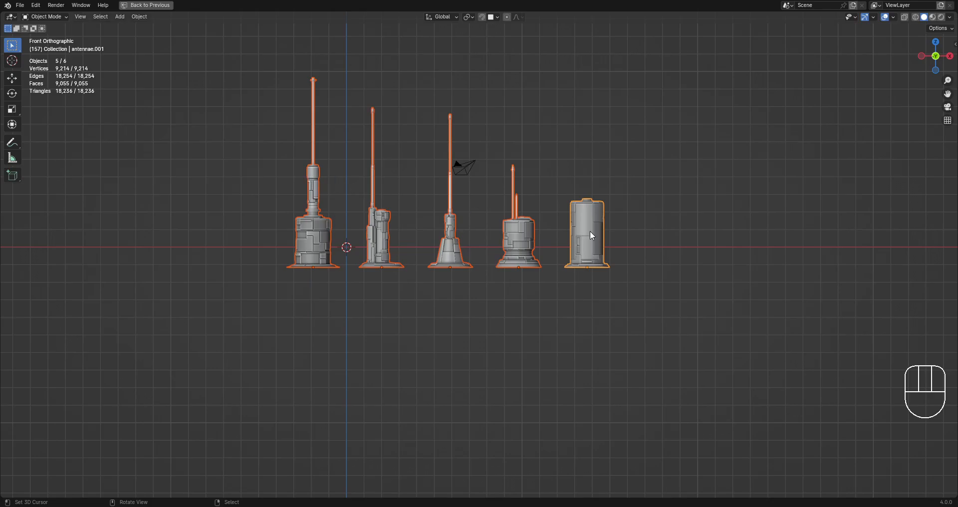
middle_drag(520, 225, 596, 301)
key(ctrl+s)
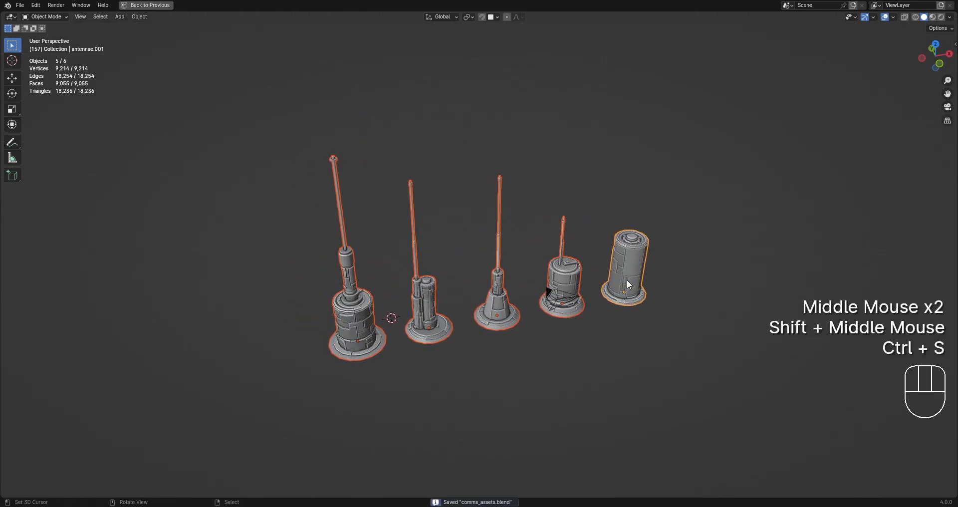
Restore the full layout, select antennae.001 through antennae.004 in the outliner, and clear their existing asset marks.
scroll(627, 284, up, 2)
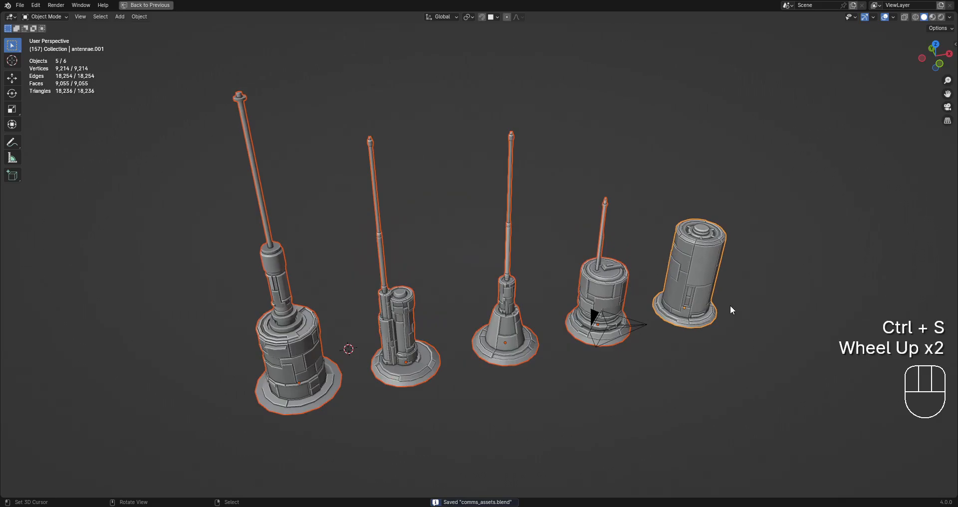
middle_drag(730, 309, 719, 306)
key(ctrl+space)
shift+middle_drag(509, 247, 506, 235)
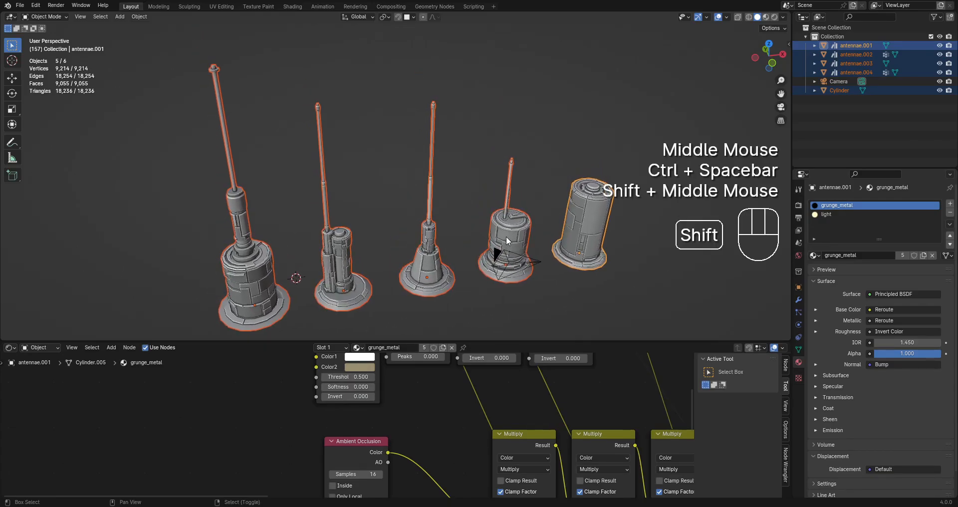
click(861, 47)
shift+click(855, 72)
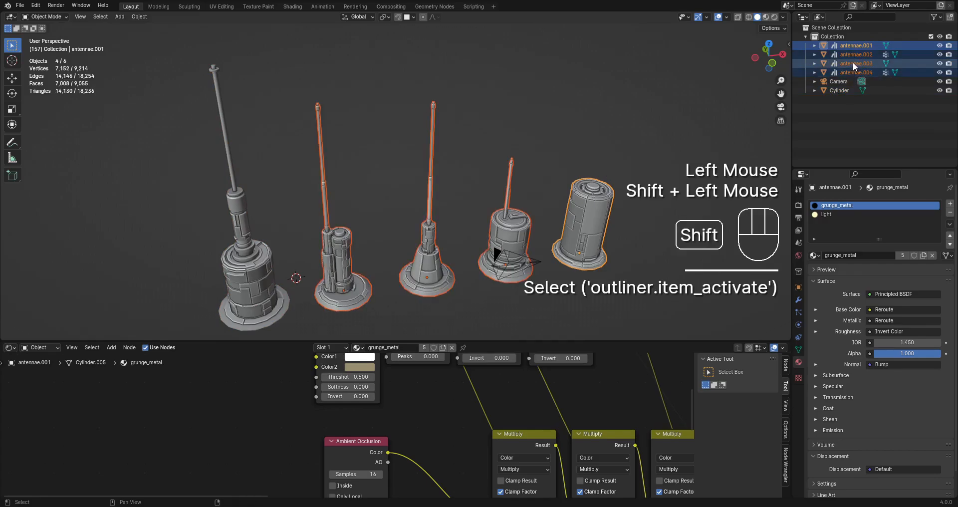
click(849, 46)
ctrl+click(851, 56)
ctrl+click(853, 64)
ctrl+click(853, 72)
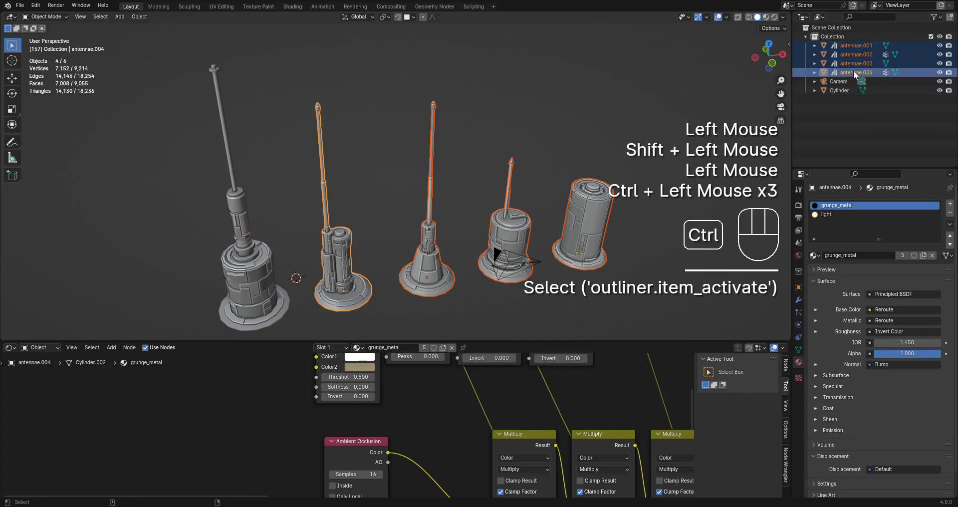
key(ctrl+shift+x)
key(w)
mouse_move(410, 148)
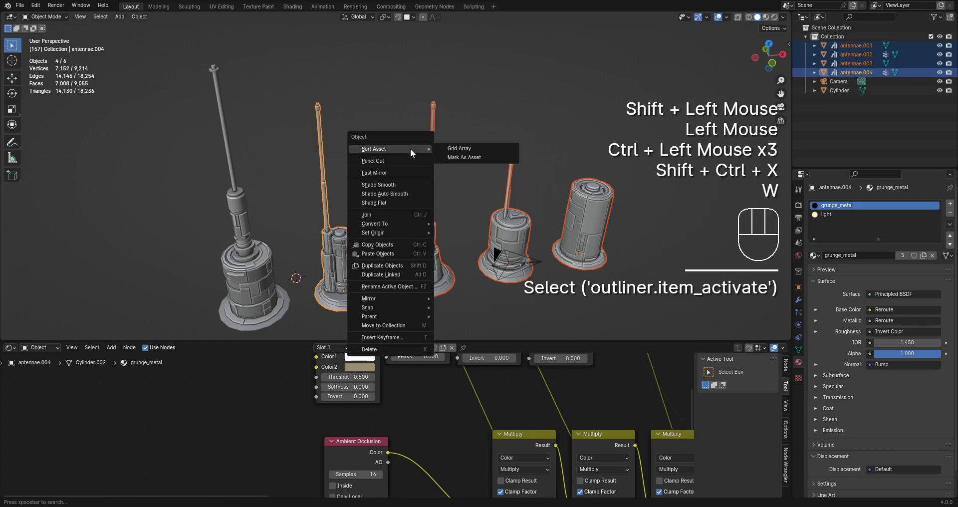
ctrl+click(463, 156)
Select all five antennas one by one from the shortest to the tallest, leaving Cylinder active.
right_click(262, 279)
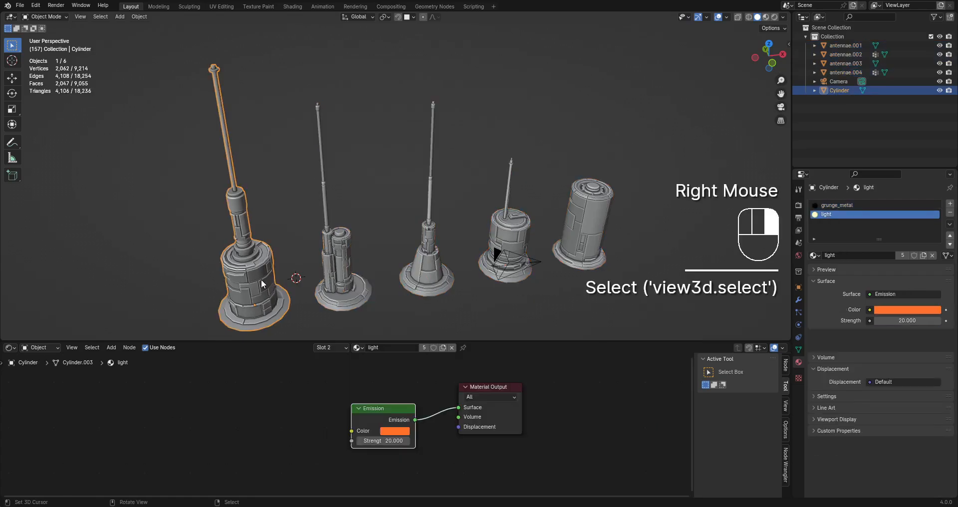
shift+right_click(367, 264)
right_click(587, 227)
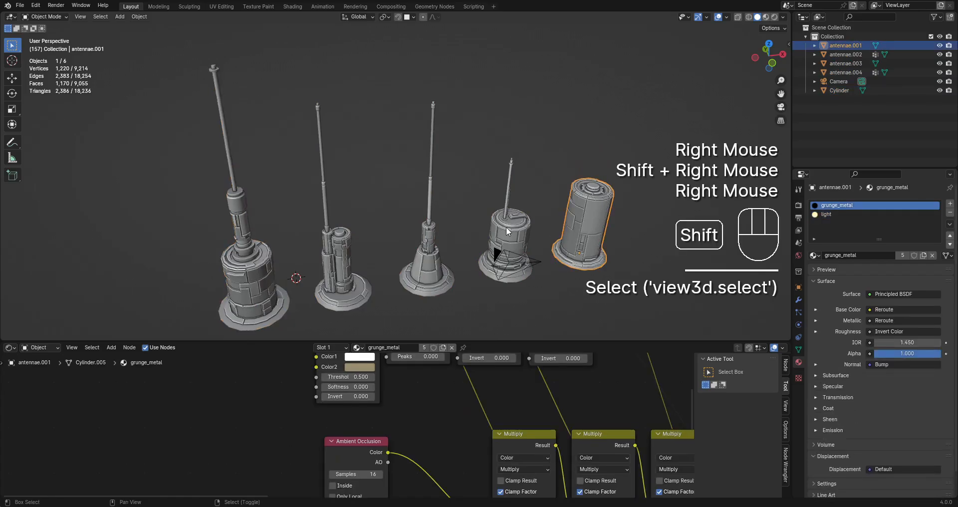
shift+right_click(507, 231)
shift+right_click(437, 235)
shift+right_click(342, 250)
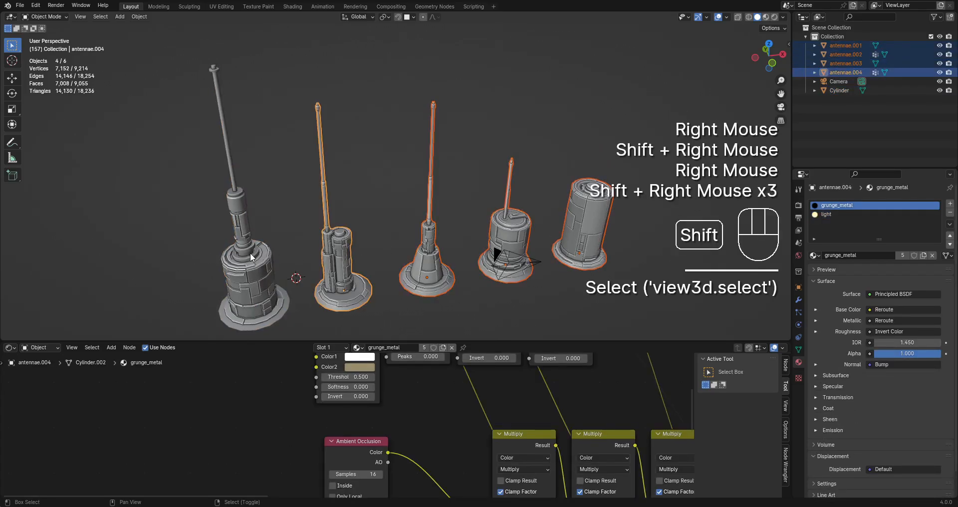
shift+right_click(250, 252)
Maximize the 3D view, start Mark As Asset on the selected antennas, and set its sort order to Biggest.
scroll(297, 247, down, 1)
key(ctrl+space)
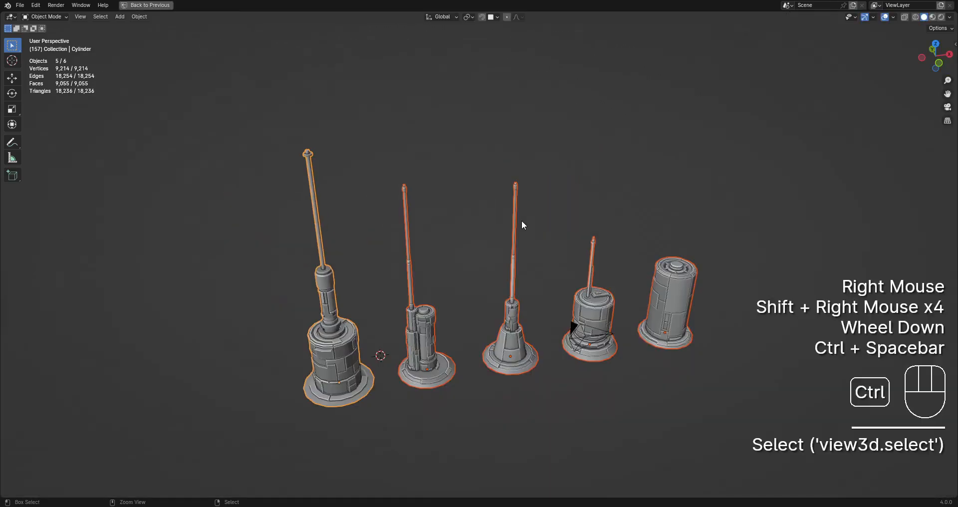
shift+middle_drag(520, 223, 529, 252)
scroll(519, 240, up, 2)
key(w)
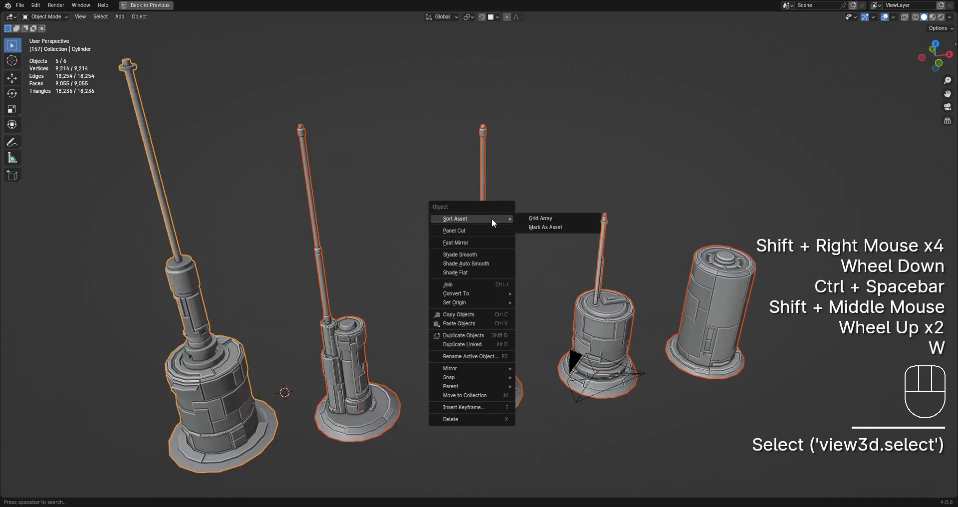
click(561, 228)
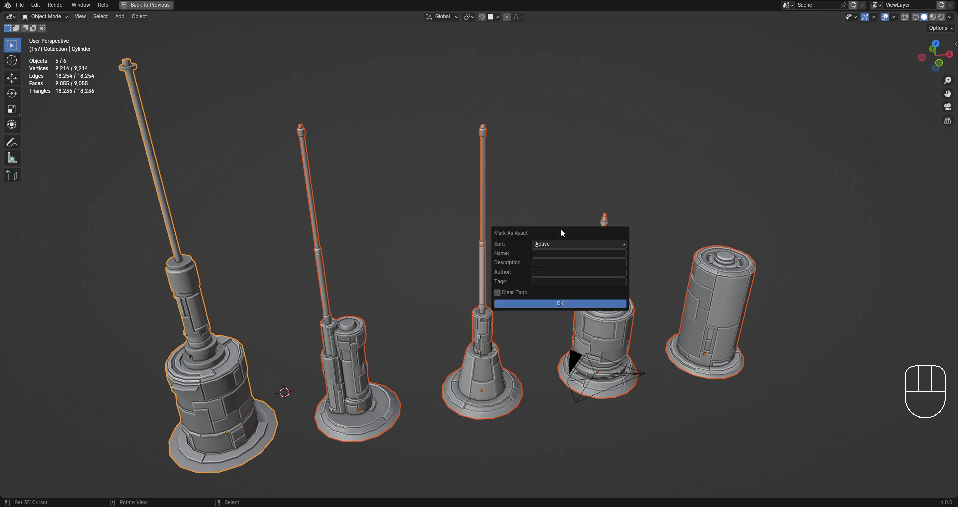
click(571, 244)
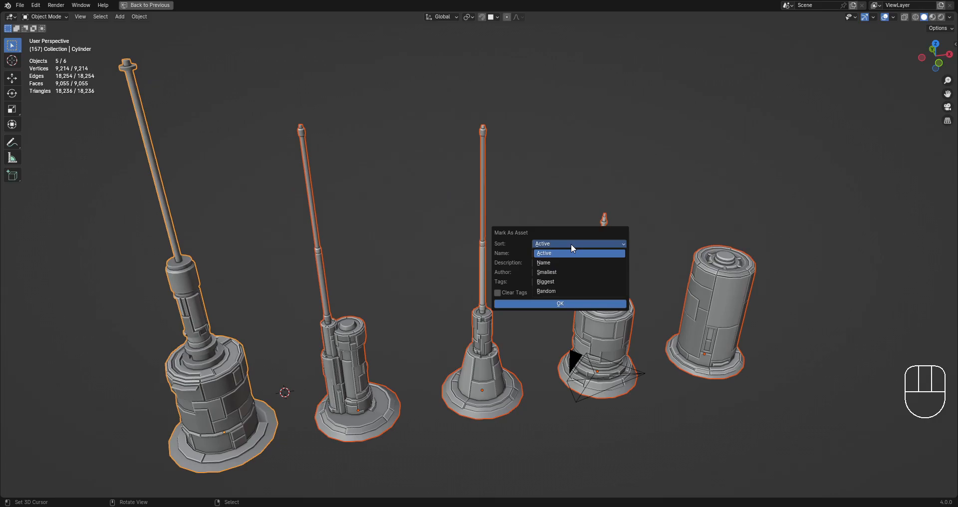
click(570, 281)
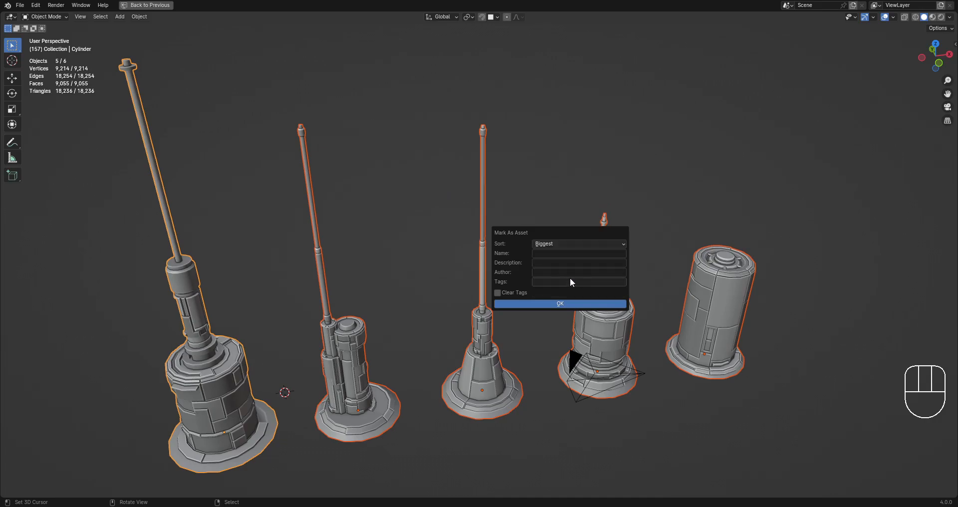
Name the assets "comms", describe them as "comms mode 3d asset", and fill in the author's name.
click(559, 254)
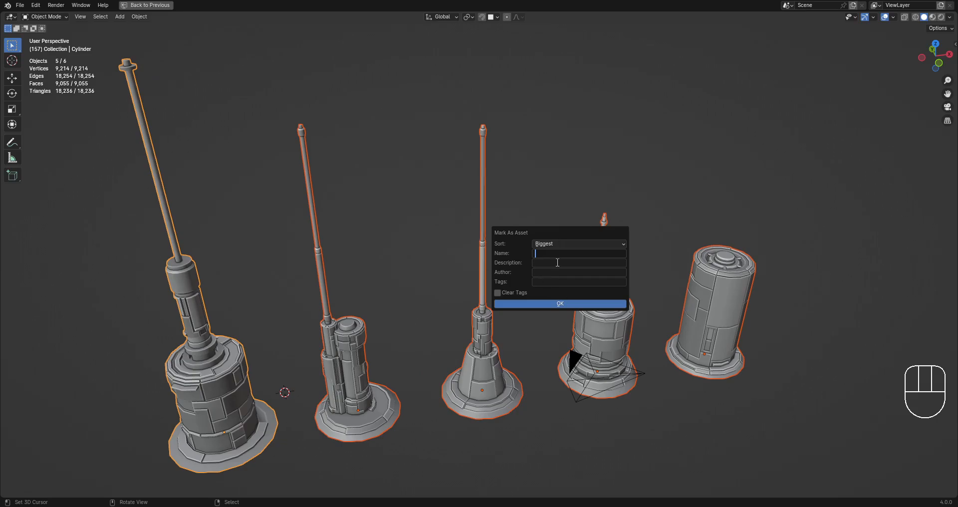
text(comms)
click(557, 262)
text(comms mode 3d asset)
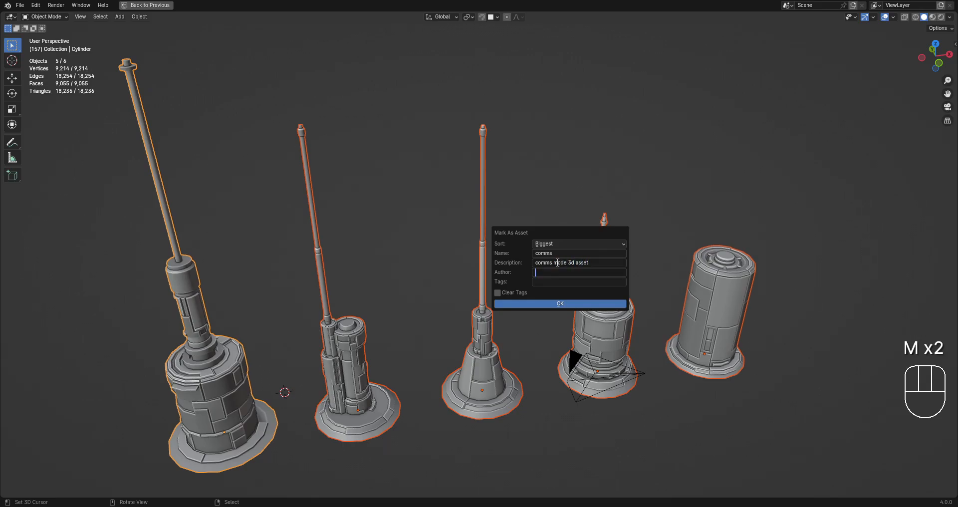
text(Blenderguppy)
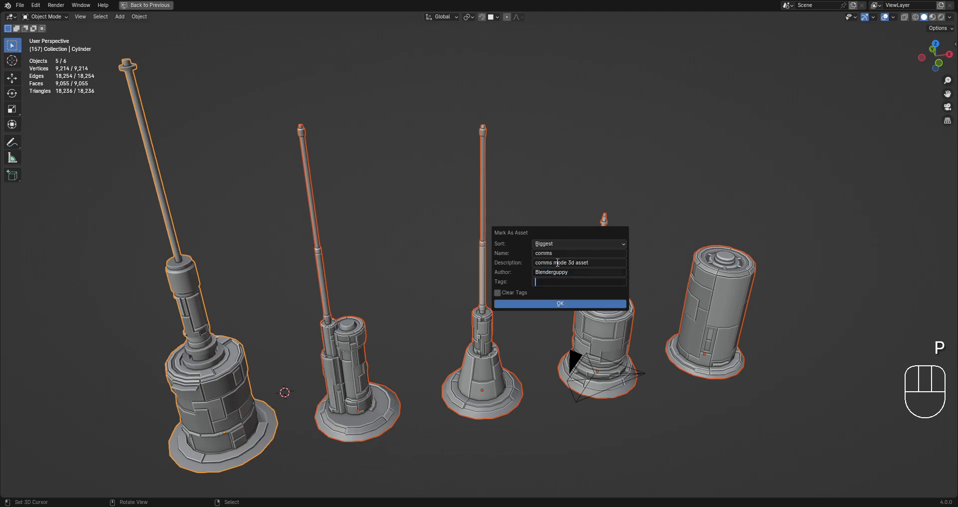
Add the tags "antennae, comms, cylinders" and mark the five antennas as assets.
text(antennae, comms, com)
key(BackSpace)
key(BackSpace)
text(ylinders)
click(551, 302)
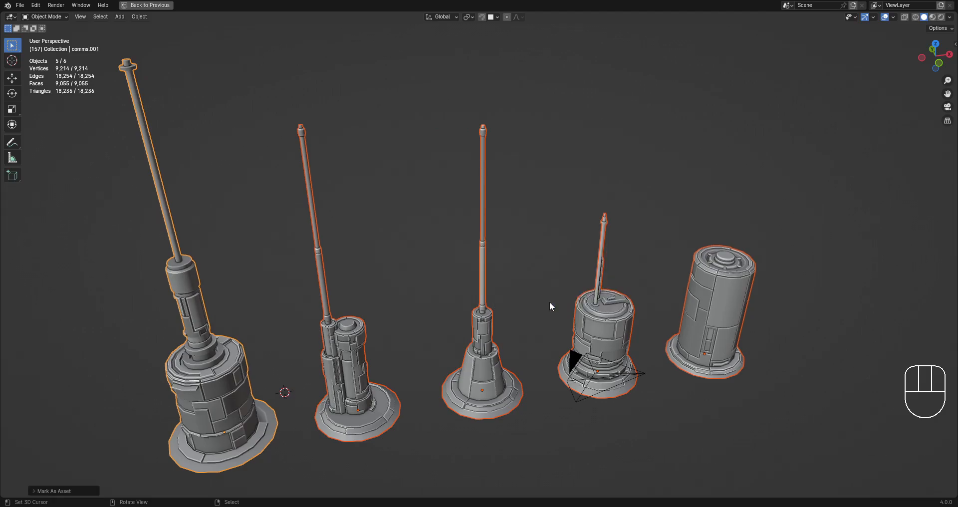
Restore the full layout and slightly widen the outliner area to examine the asset names.
scroll(550, 303, down, 2)
key(ctrl+space)
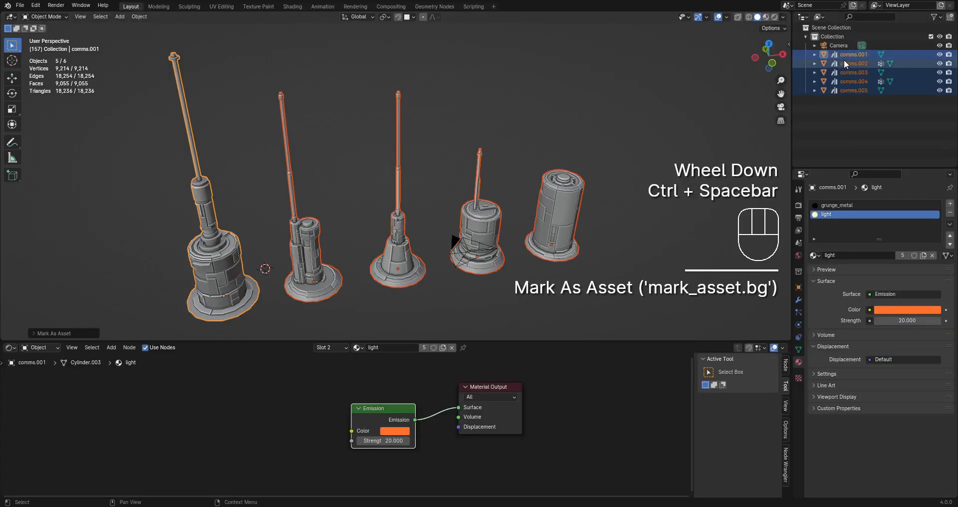
ctrl+scroll(831, 115, up, 4)
ctrl+scroll(831, 115, down, 1)
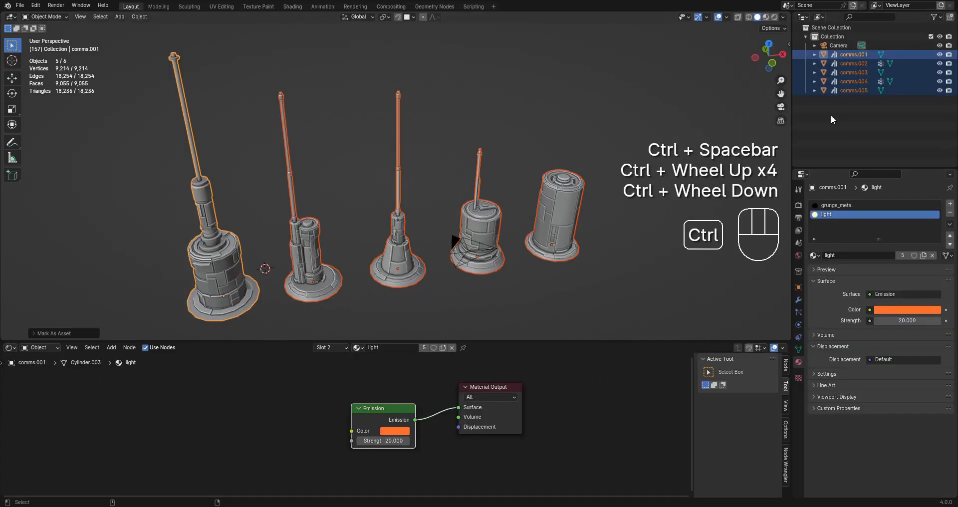
middle_drag(831, 115, 850, 91)
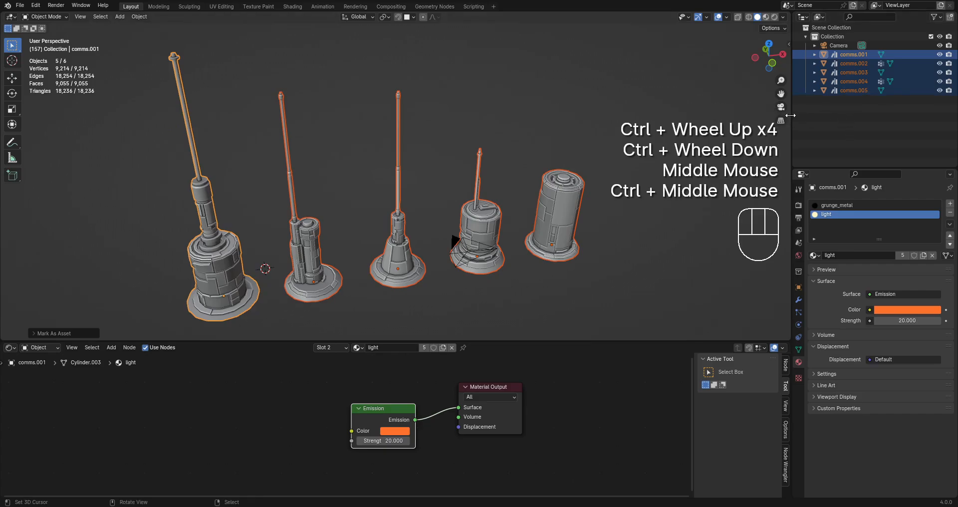
drag(792, 117, 777, 117)
ctrl+scroll(795, 117, up, 2)
ctrl+scroll(795, 117, down, 2)
ctrl+scroll(795, 117, up, 3)
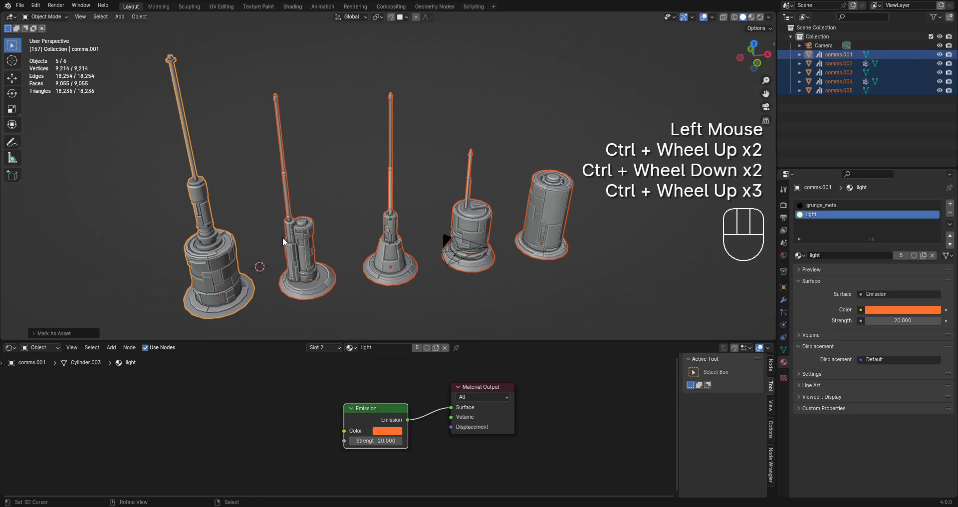
Select each antenna in turn from the tallest to the shortest to check its name and numbering order.
right_click(205, 282)
right_click(303, 261)
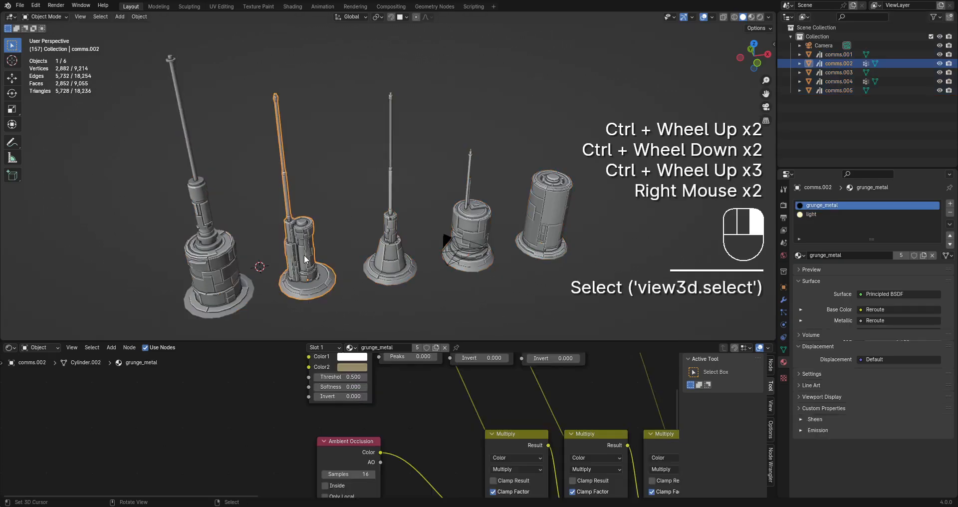
right_click(391, 245)
right_click(472, 232)
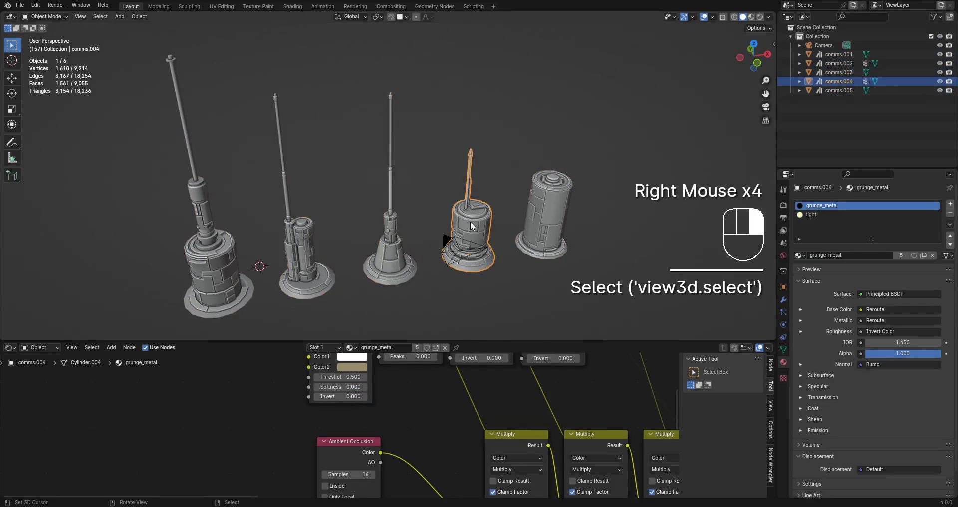
right_click(527, 222)
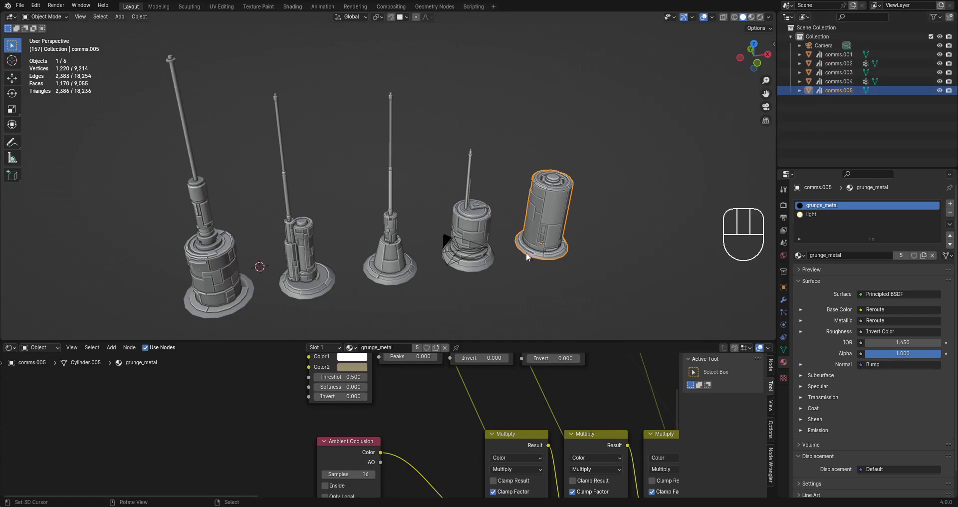
Save the file and add a cube beside the row of antennas, well away from its shortest member.
middle_drag(526, 252, 483, 222)
key(ctrl+s)
scroll(483, 222, down, 2)
shift+middle_drag(607, 212, 391, 219)
click(491, 198)
key(shift+a)
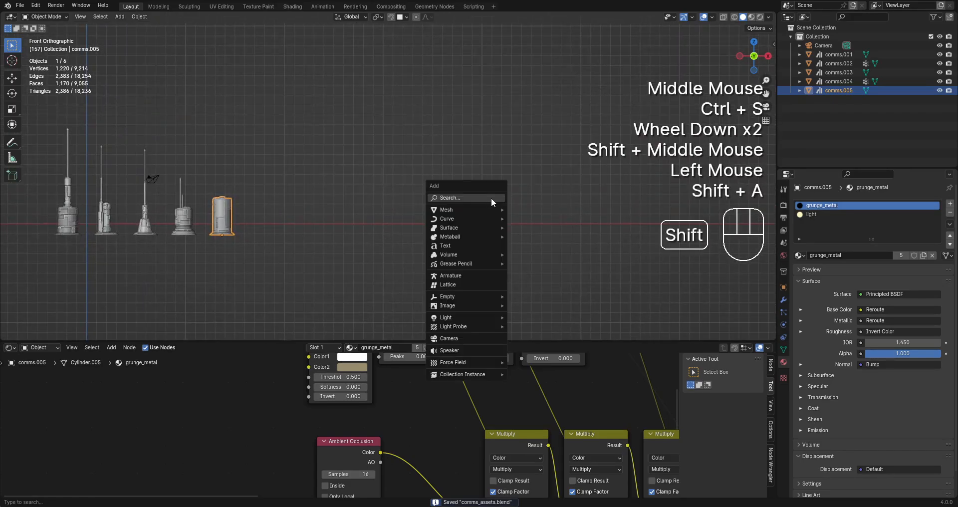
mouse_move(479, 209)
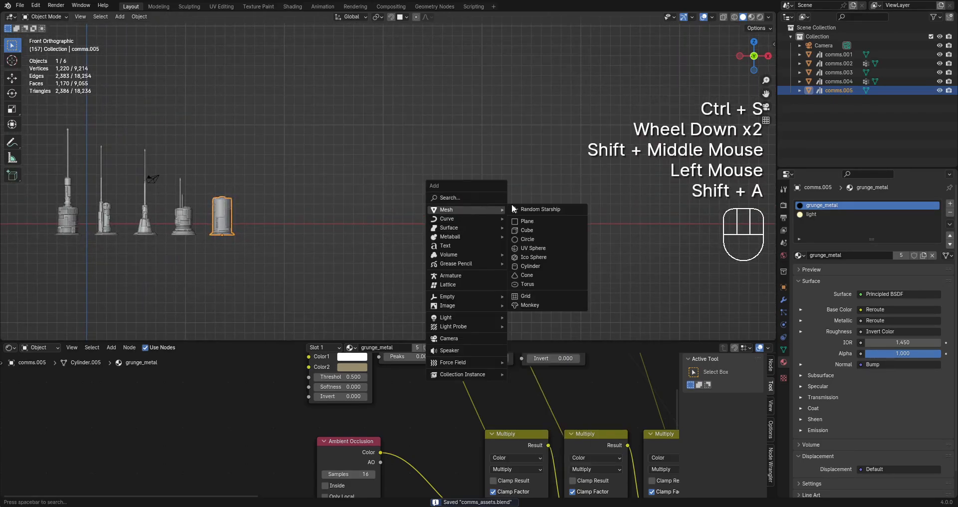
click(533, 222)
Scale the new cube up uniformly by about 7.4 times so that it dwarfs the antennas.
key(s)
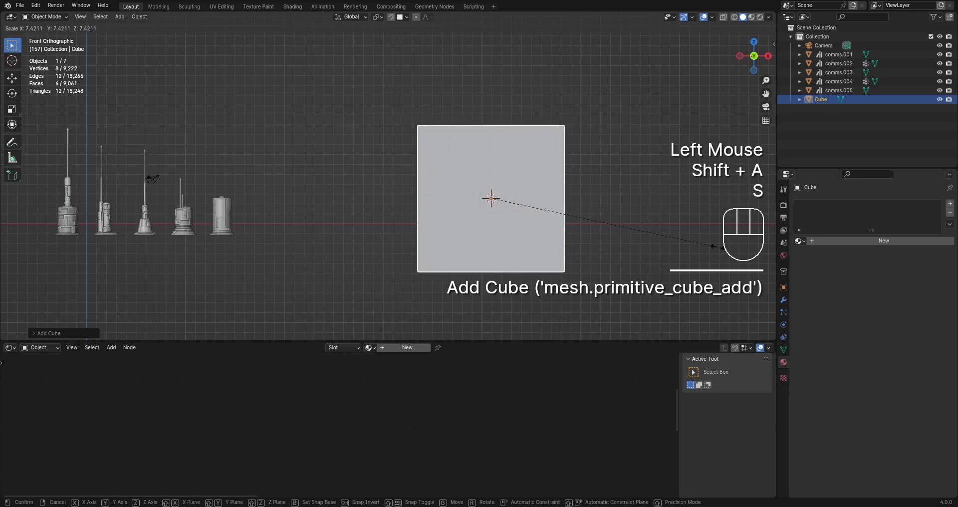
click(728, 252)
middle_drag(454, 181, 492, 213)
scroll(489, 225, down, 1)
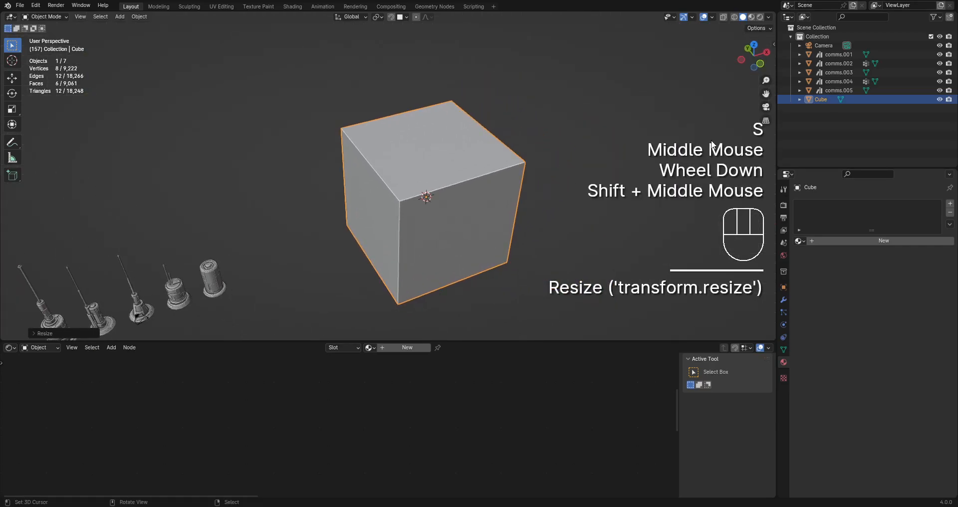
Turn the outliner area into an Asset Browser showing the User Library and widen it to fit five thumbnails per row.
click(787, 16)
click(756, 67)
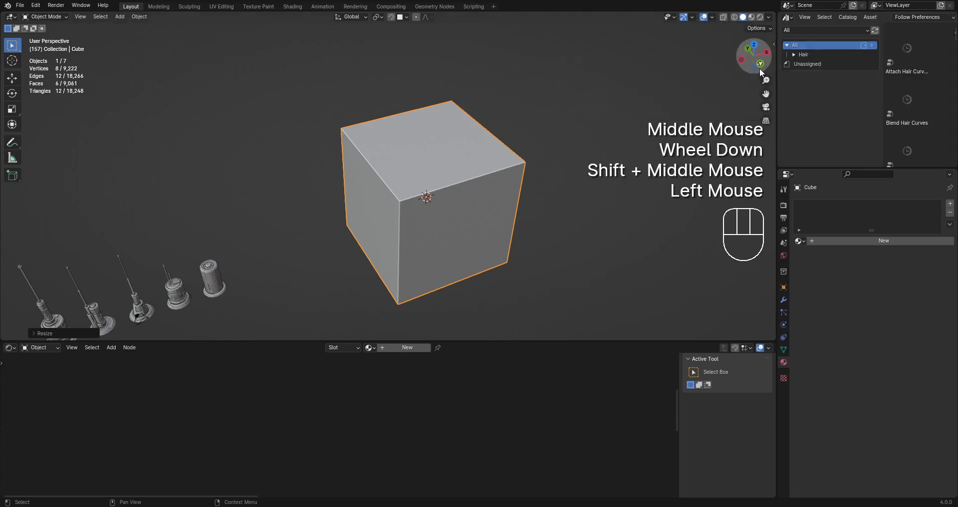
click(798, 31)
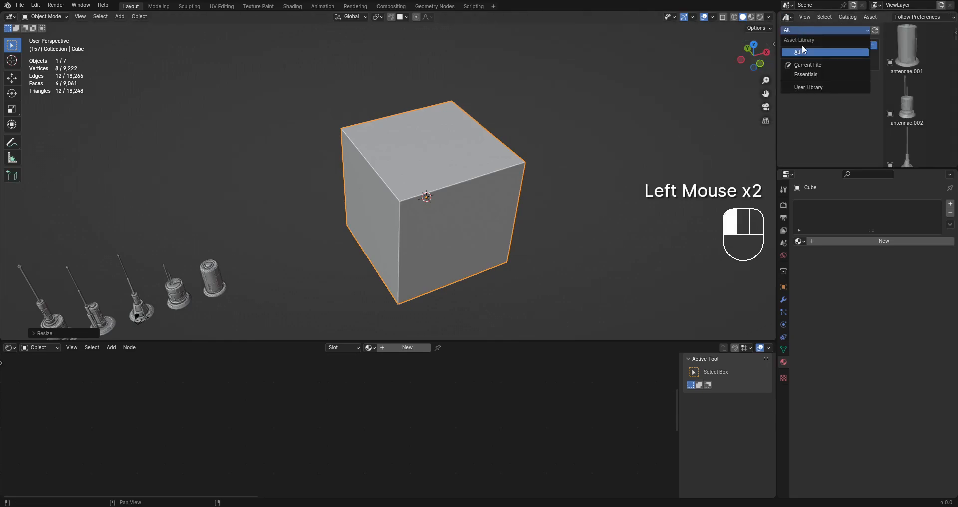
click(807, 88)
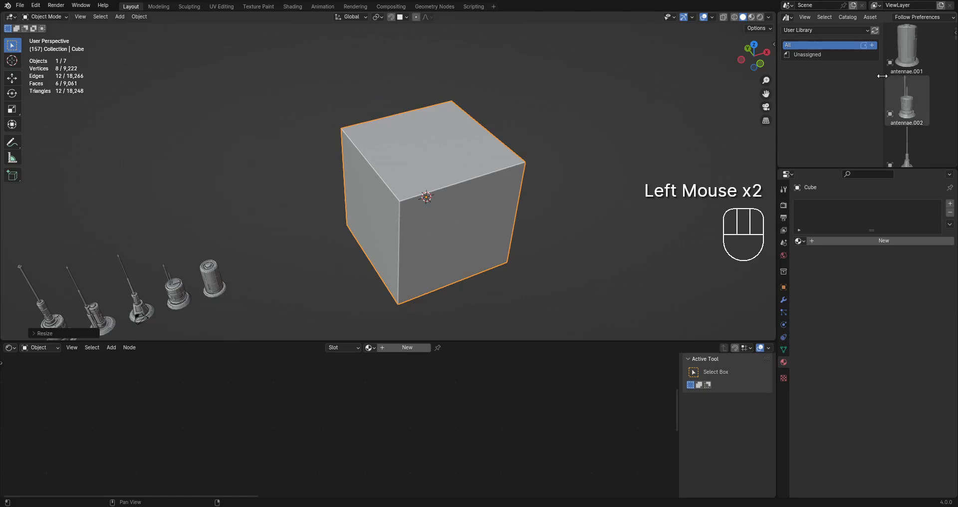
drag(882, 85, 844, 83)
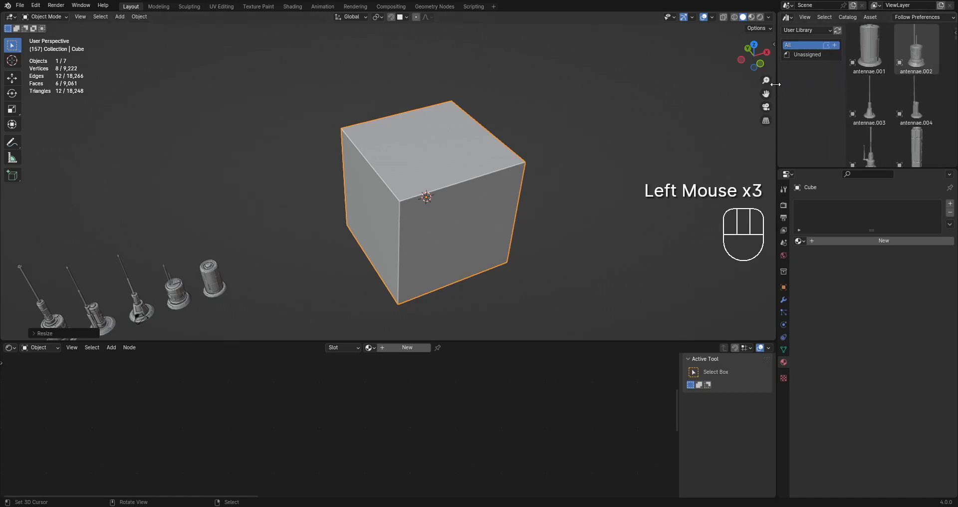
drag(777, 84, 632, 90)
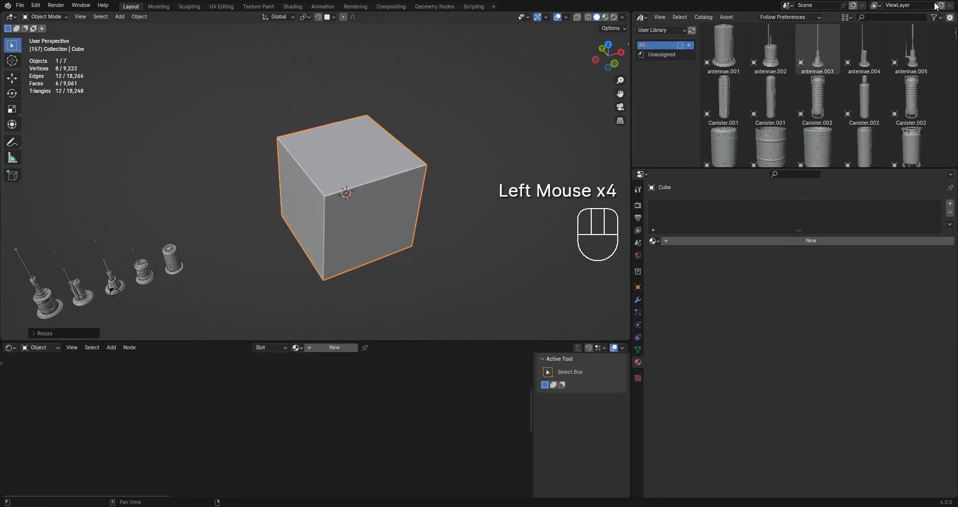
Filter the User Library assets by the name "comms".
click(884, 18)
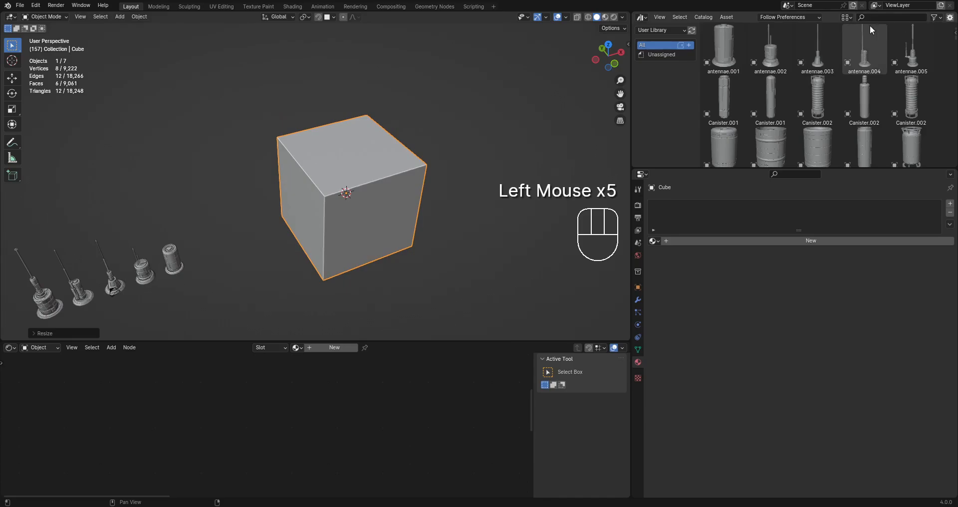
click(874, 18)
text(com)
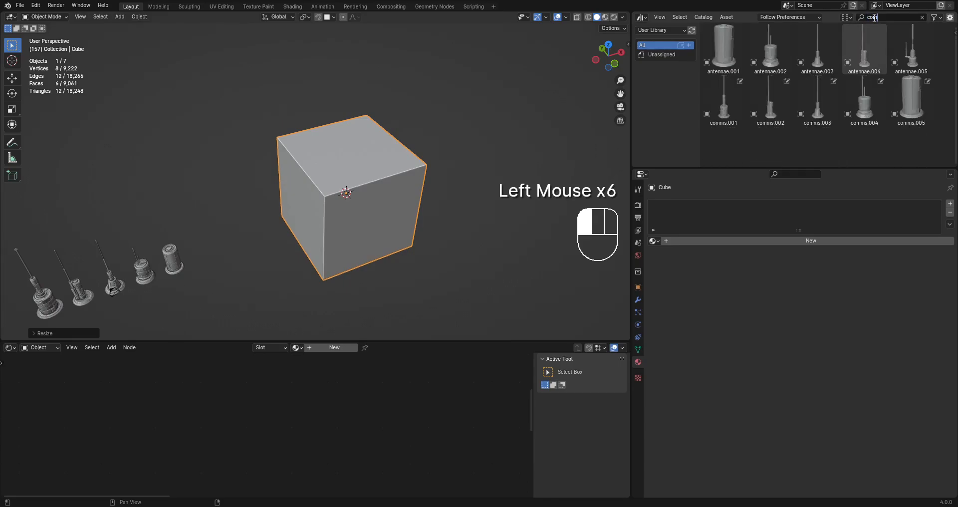
text(s)
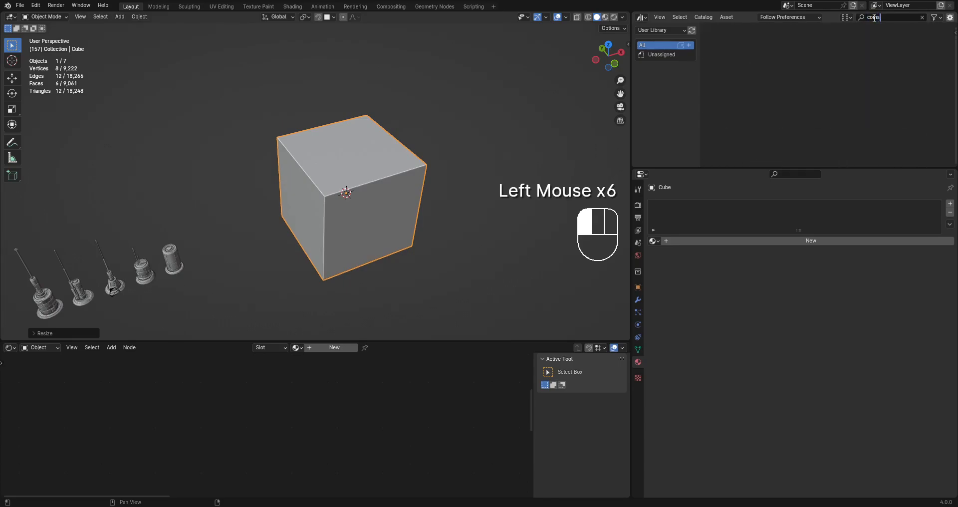
key(BackSpace)
text(ms)
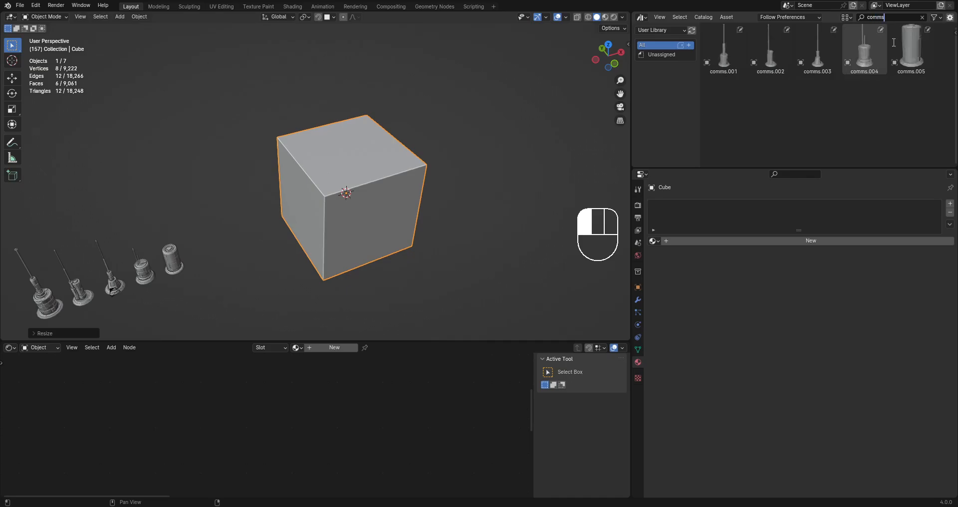
click(893, 42)
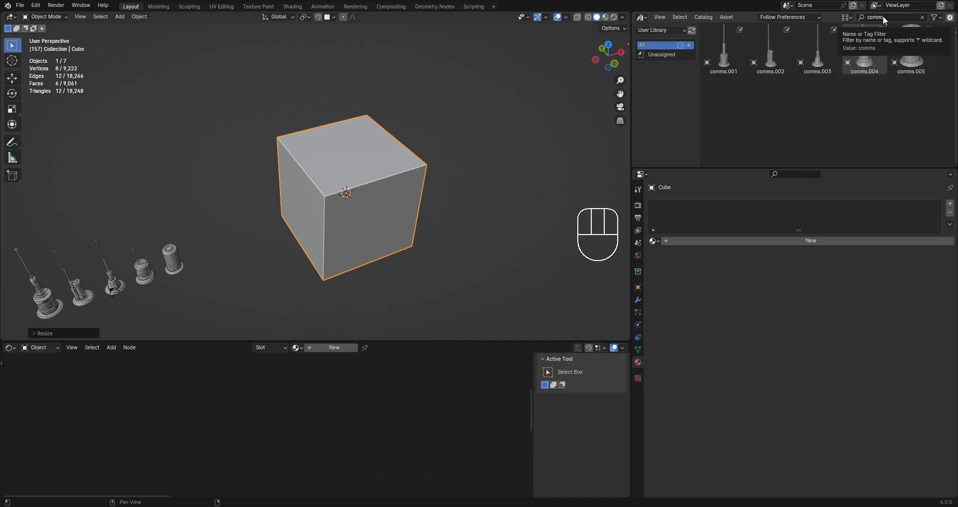
click(937, 18)
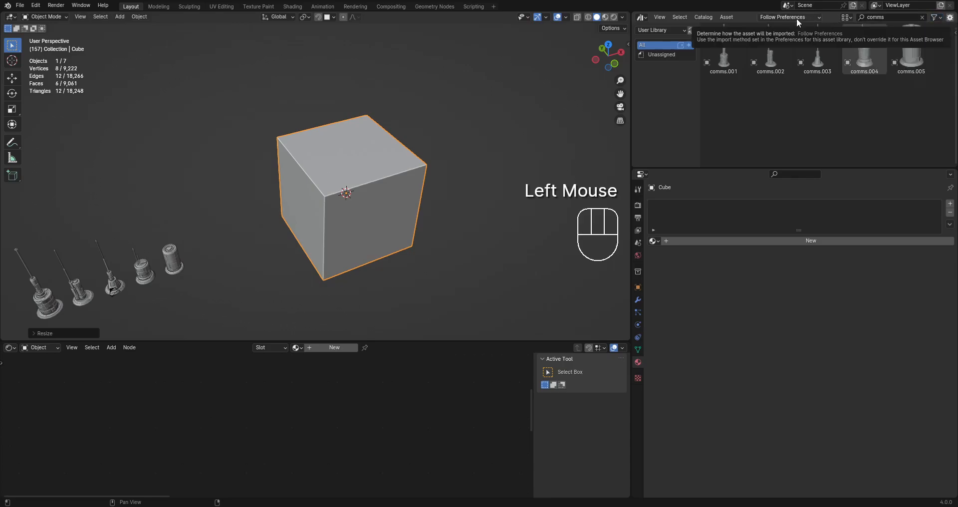
click(732, 19)
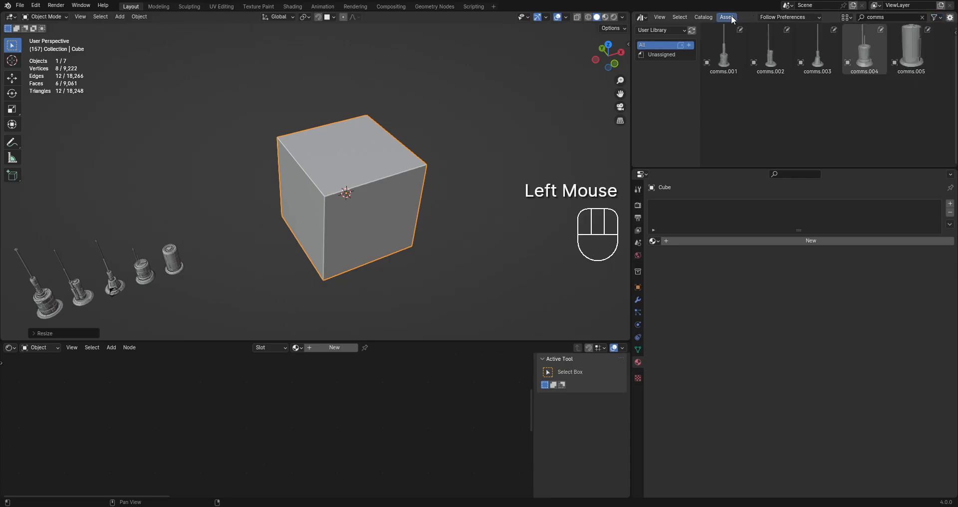
click(662, 29)
click(663, 29)
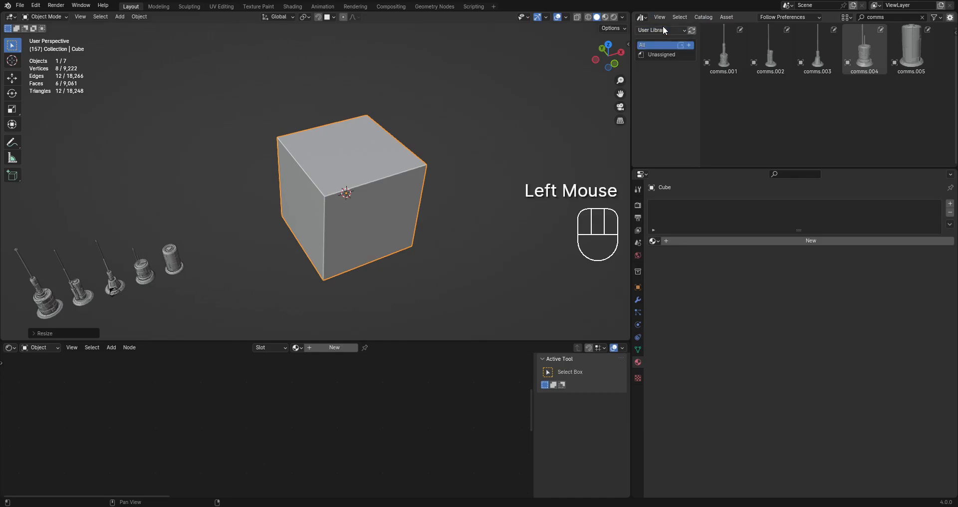
Search the User Library for "antenna" to test the tags, and return the filter to "comms".
double_click(886, 17)
text(a)
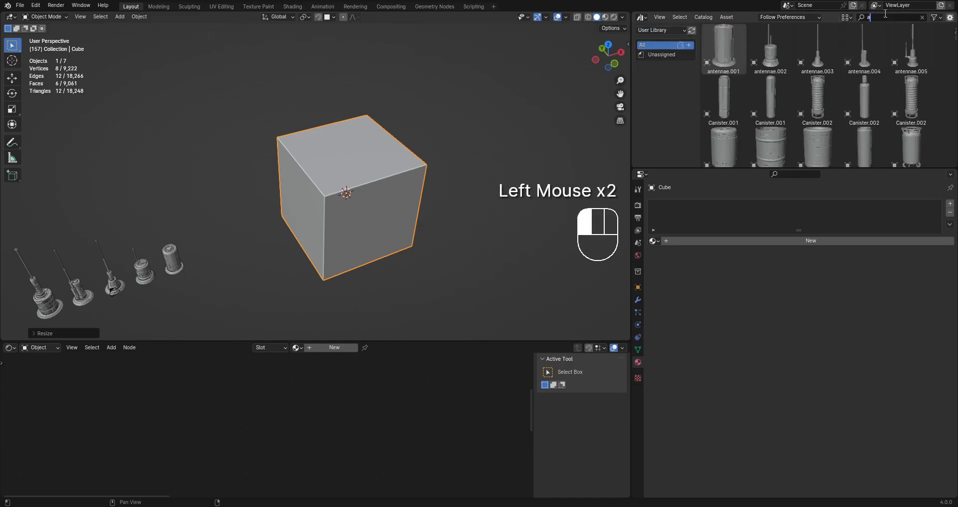
text(ntenna)
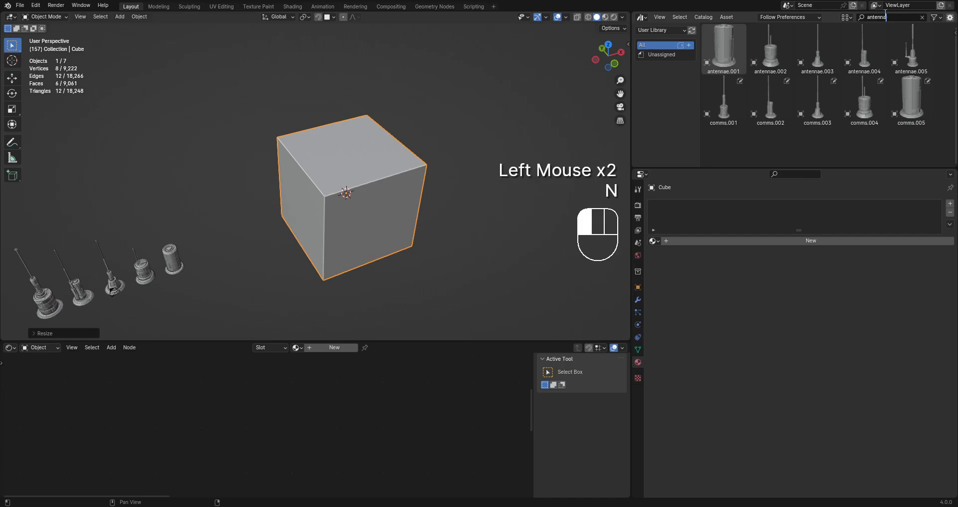
key(ctrl+a)
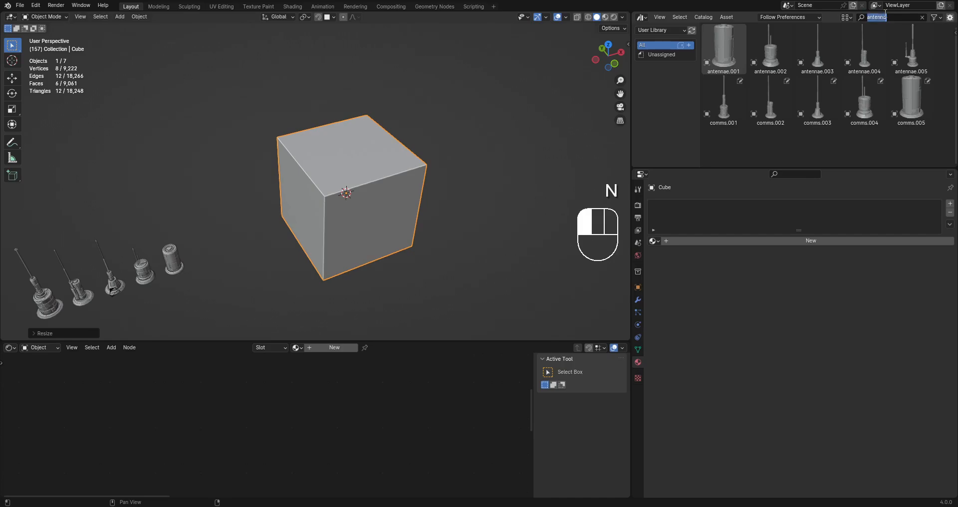
text(comms)
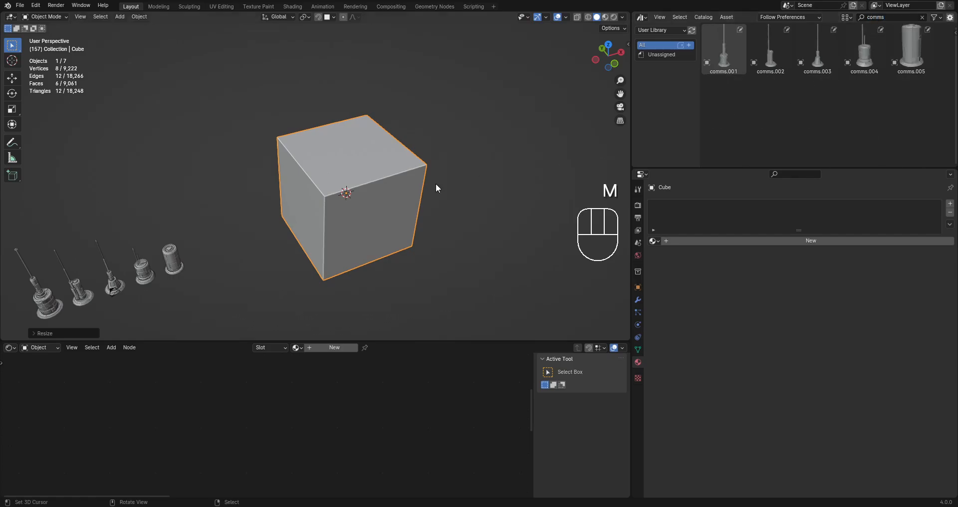
Place the comms.001 asset from the library on the cube's top face.
scroll(437, 184, up, 2)
scroll(318, 211, down, 2)
shift+middle_drag(317, 212, 331, 199)
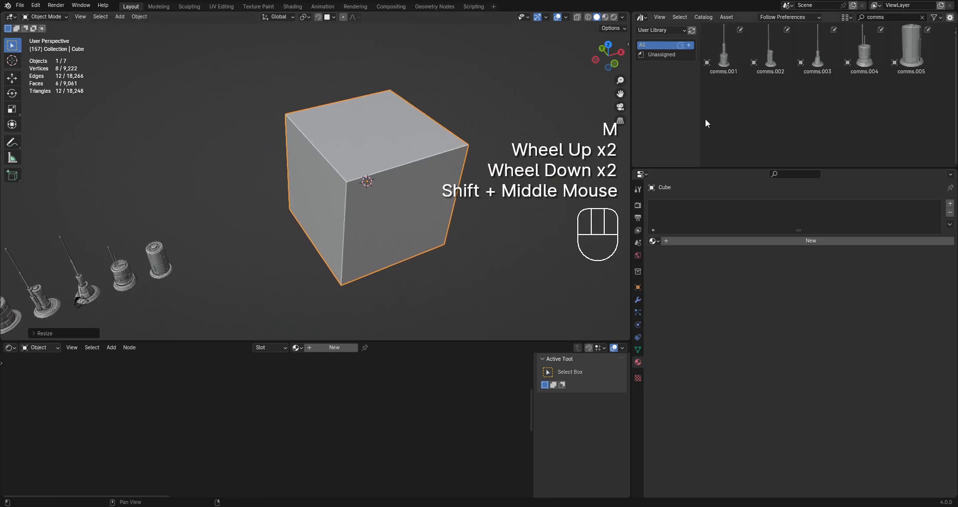
drag(721, 54, 374, 136)
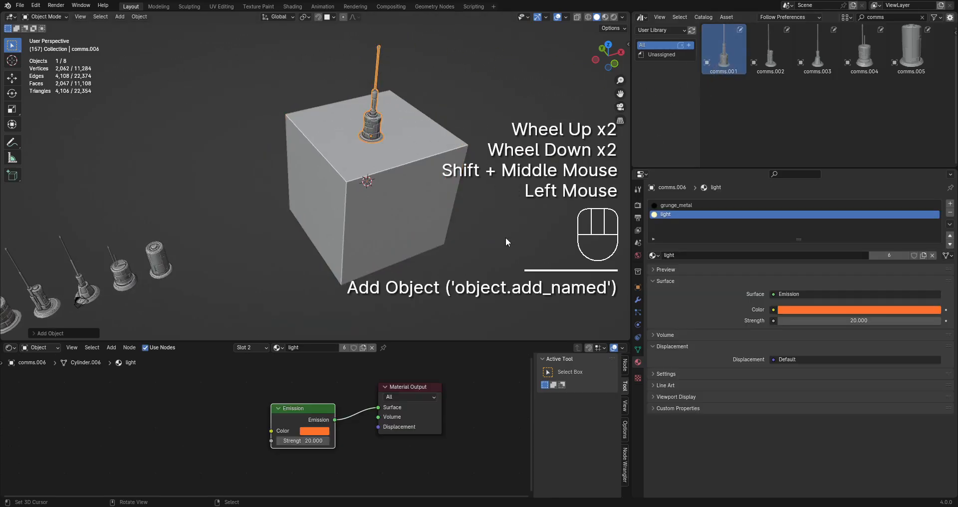
Examine up close and from the front how the placed antenna's base and origin sit on the cube's top face.
middle_drag(379, 150, 436, 199)
scroll(434, 200, up, 2)
shift+middle_drag(427, 162, 360, 185)
scroll(360, 185, up, 2)
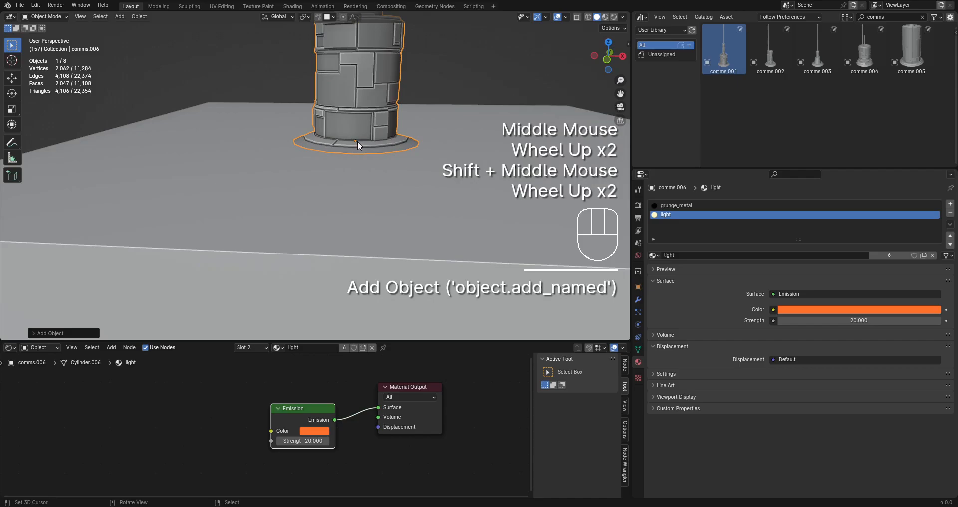
scroll(357, 142, down, 2)
scroll(358, 142, down, 1)
alt+middle_drag(358, 143, 352, 200)
scroll(352, 201, up, 1)
scroll(350, 232, up, 2)
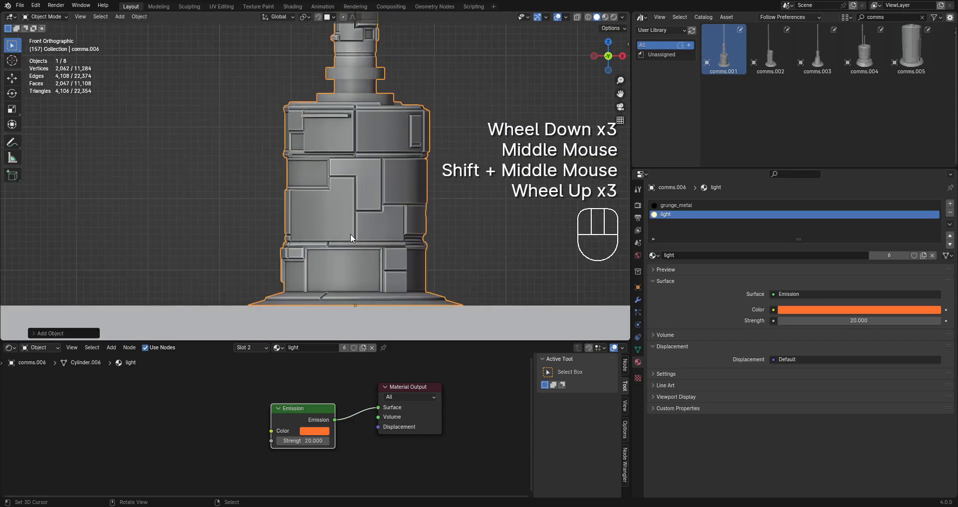
scroll(357, 310, down, 2)
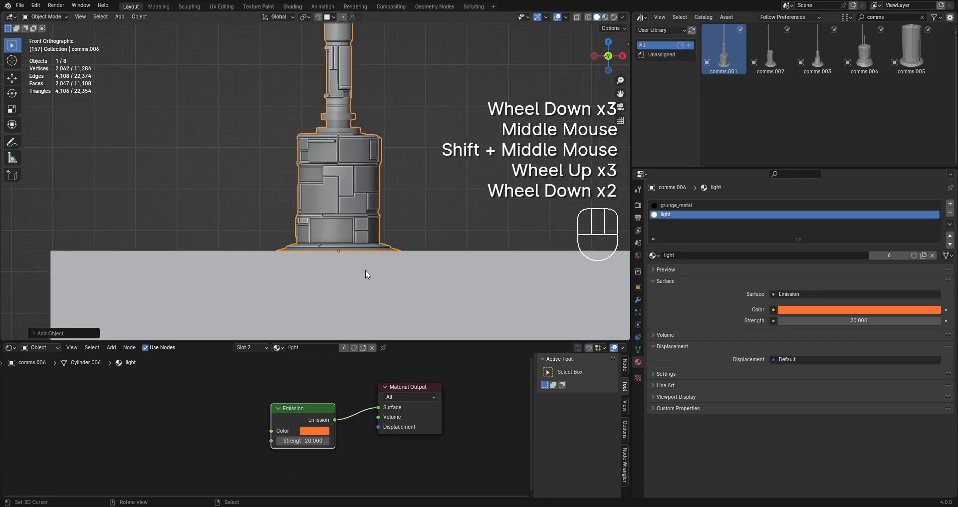
middle_drag(368, 271, 351, 302)
scroll(358, 268, down, 1)
shift+middle_drag(359, 268, 360, 168)
scroll(389, 184, down, 2)
scroll(361, 168, up, 4)
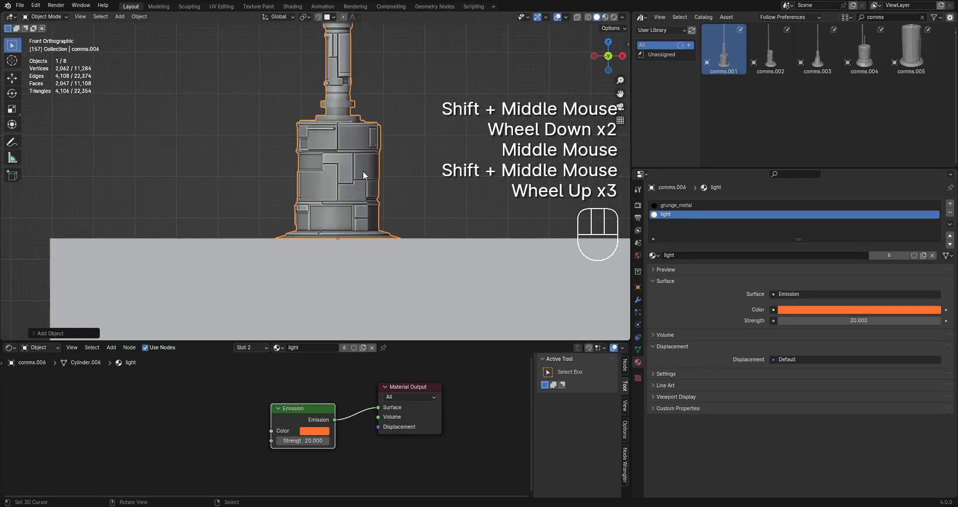
Draw a few short annotation strokes on the middle of the antenna's body and erase them.
key(d)
mouse_move(350, 183)
mouse_down()
mouse_move(366, 186)
mouse_move(355, 198)
mouse_up()
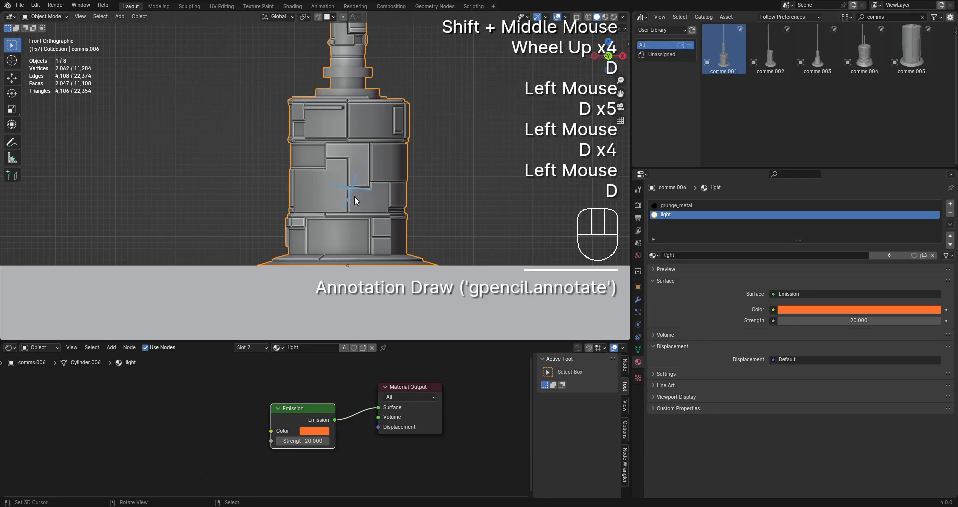
right_drag(358, 183, 355, 183)
key(space)
Try lowering the placed antenna into the cube along the Z axis, and undo the move.
scroll(362, 189, down, 2)
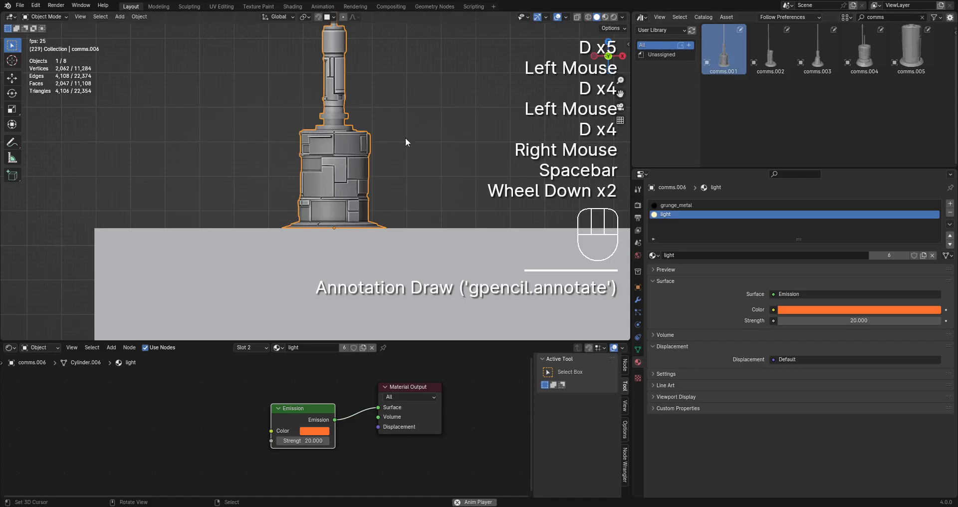
key(g)
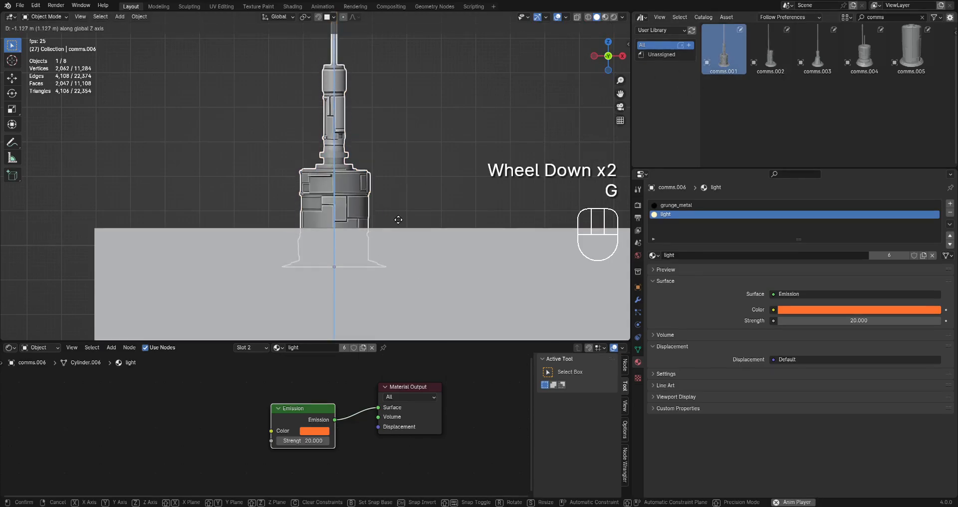
click(395, 233)
scroll(432, 174, down, 2)
middle_drag(433, 172, 423, 201)
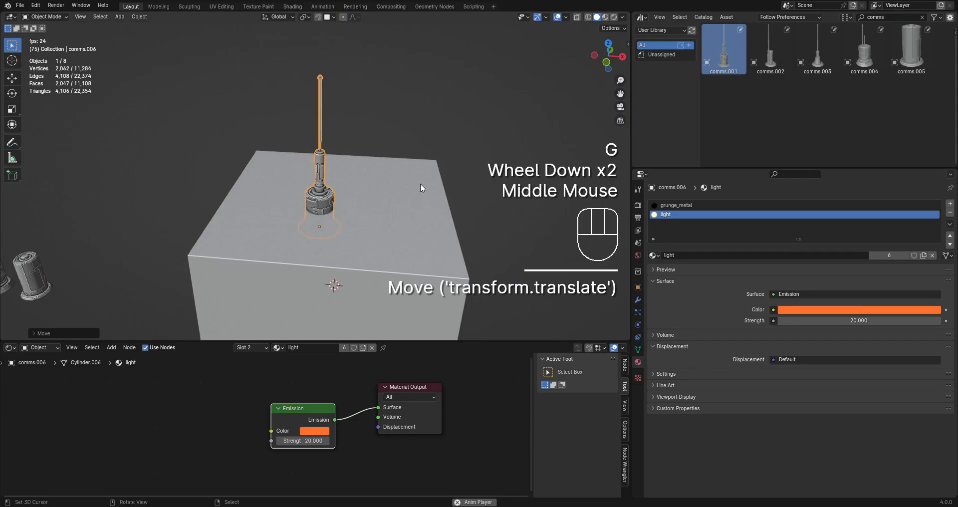
key(ctrl+z)
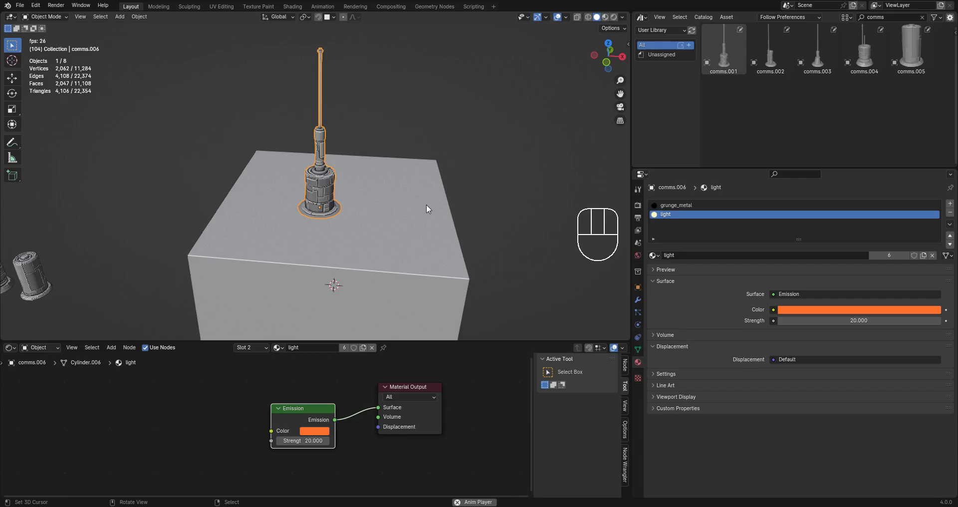
Place the comms.002 asset from the library on one of the cube's vertical side faces.
middle_drag(523, 123, 511, 152)
scroll(373, 187, down, 4)
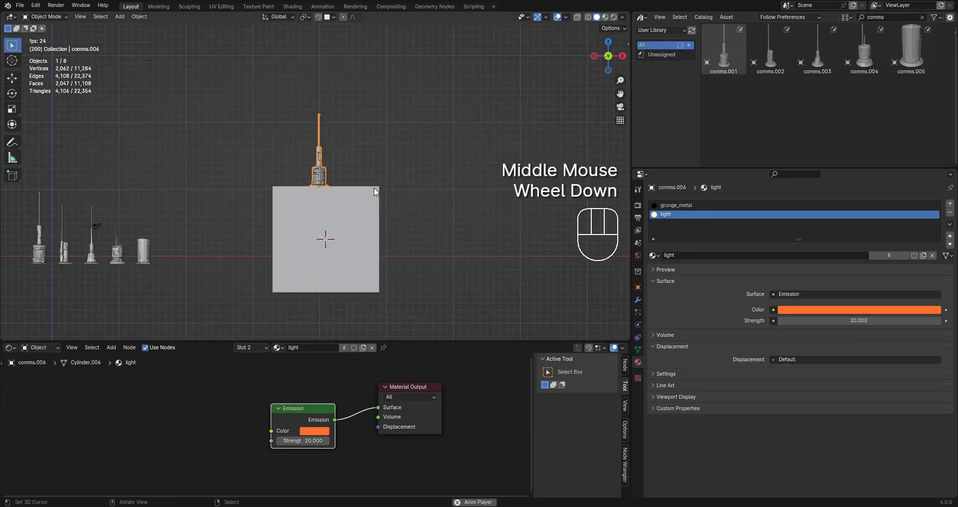
middle_drag(374, 187, 417, 211)
scroll(417, 211, up, 2)
middle_drag(472, 155, 255, 221)
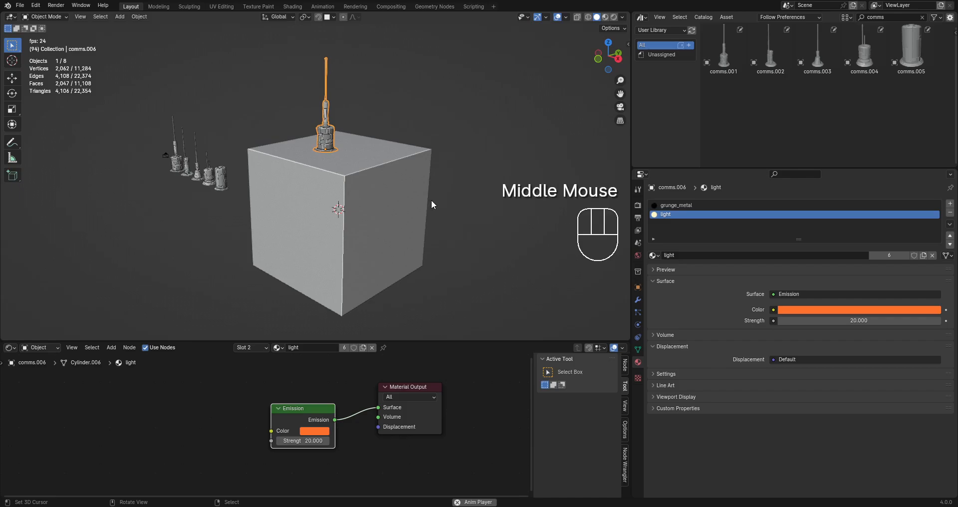
drag(771, 50, 402, 205)
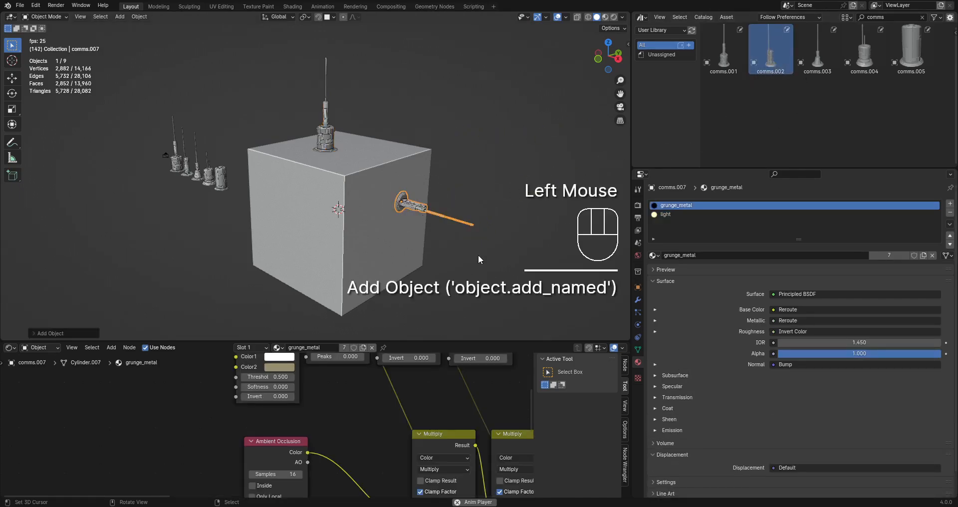
Place the comms.004 asset from the library on the empty vertical side face next to the comms.002 antenna, and clear the selection.
scroll(355, 231, up, 2)
drag(864, 49, 349, 234)
scroll(400, 241, down, 1)
middle_drag(400, 242, 509, 224)
scroll(509, 223, up, 1)
key(alt+a)
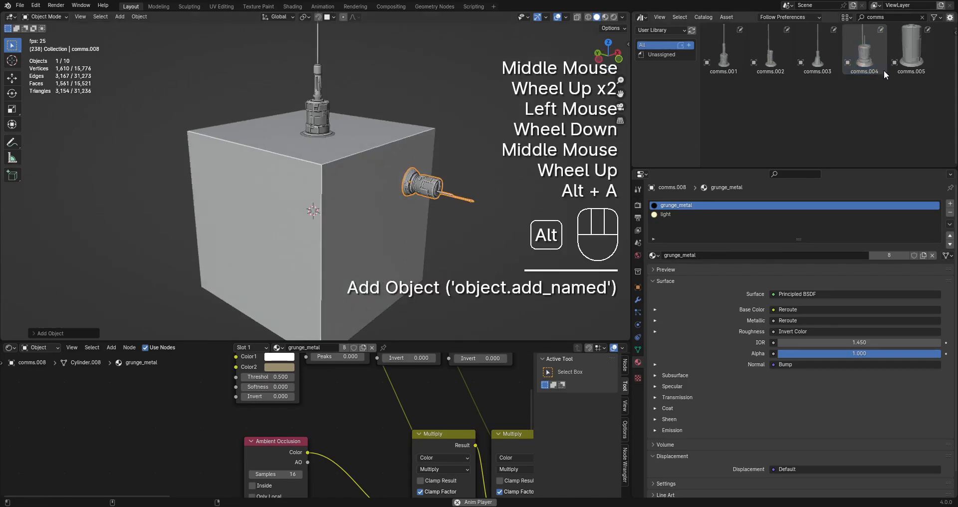
Place the comms.005 asset on the adjacent empty side face, and a comms.002 asset below the comms.004 antenna.
drag(907, 52, 220, 215)
middle_drag(317, 231, 379, 215)
drag(773, 50, 420, 211)
drag(347, 270, 348, 269)
scroll(409, 241, down, 3)
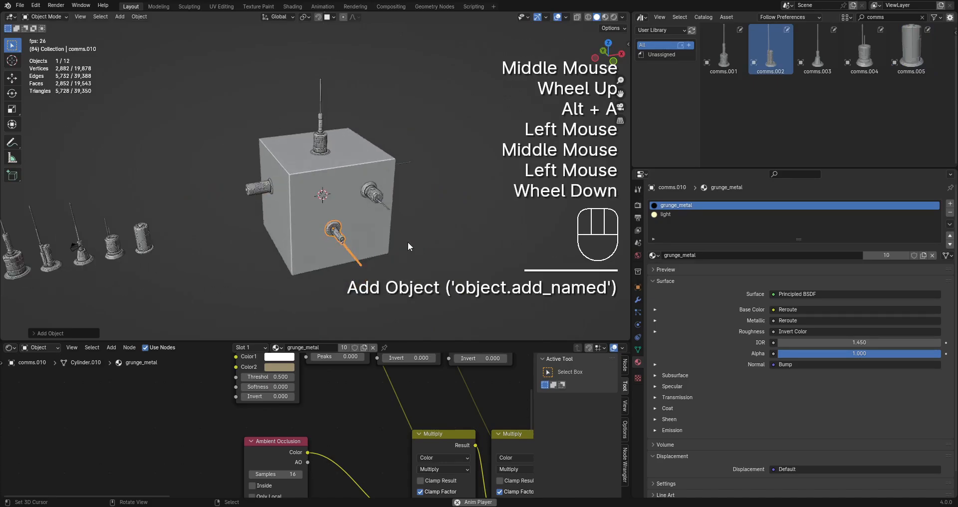
shift+middle_drag(409, 241, 417, 218)
scroll(424, 212, down, 1)
middle_drag(433, 205, 377, 200)
scroll(397, 192, up, 3)
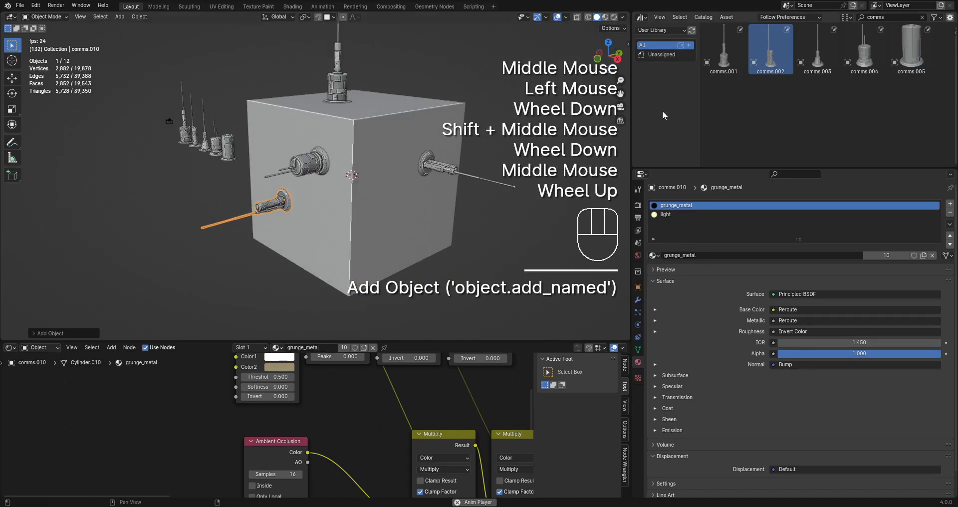
Try placing the comms.001 asset low on the side face that holds only a comms.002 antenna, and undo the placement.
drag(726, 53, 445, 232)
scroll(409, 154, down, 2)
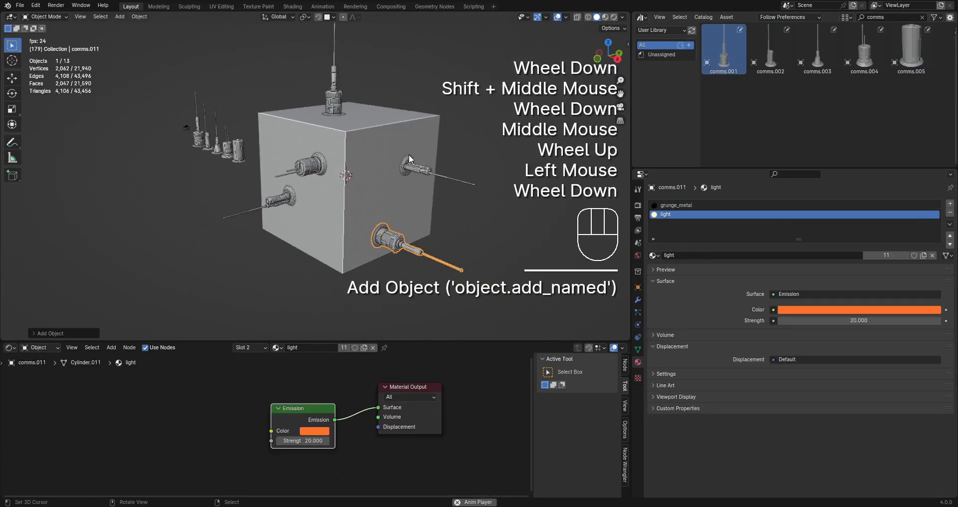
middle_drag(406, 154, 417, 167)
key(ctrl+z)
Place a comms.004 asset below the lone comms.002 antenna on its side face, and clear the selection.
drag(860, 70, 394, 240)
scroll(395, 238, up, 2)
key(alt+a)
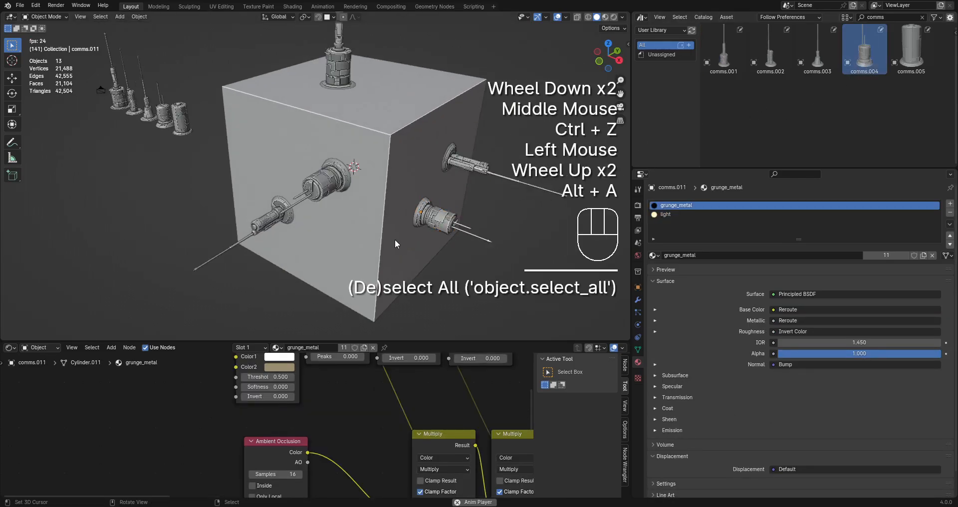
middle_drag(394, 239, 372, 203)
scroll(345, 206, up, 1)
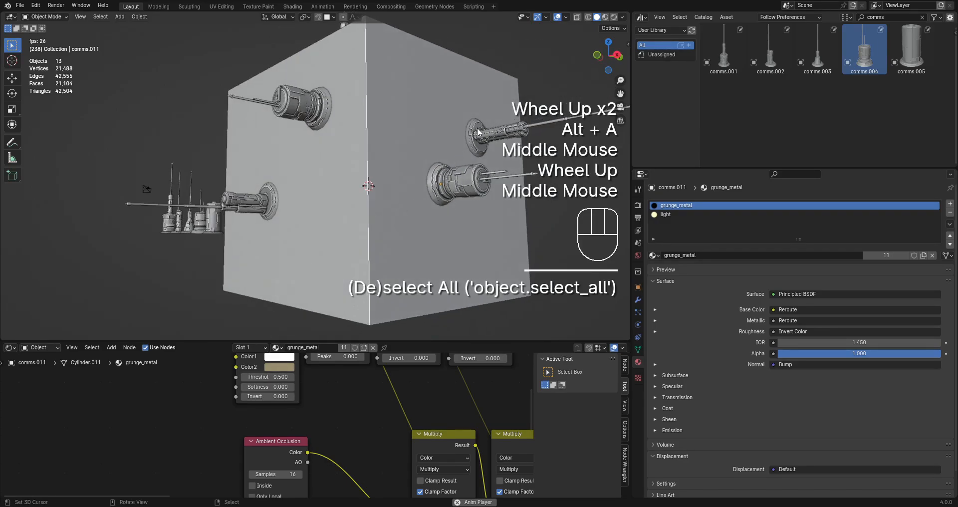
Select the cube and assign it the existing grunge_metal material.
middle_drag(477, 127, 337, 151)
scroll(439, 206, up, 2)
scroll(439, 205, down, 2)
right_click(338, 151)
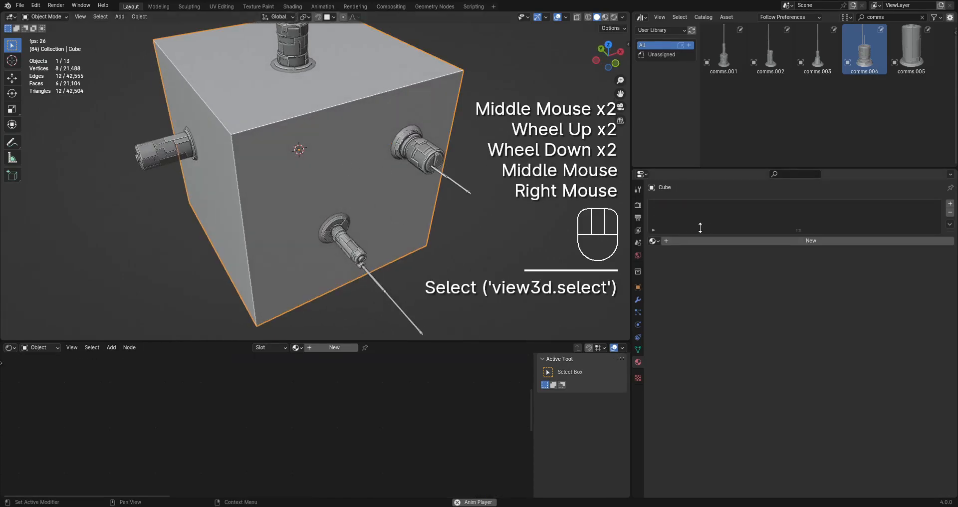
click(653, 241)
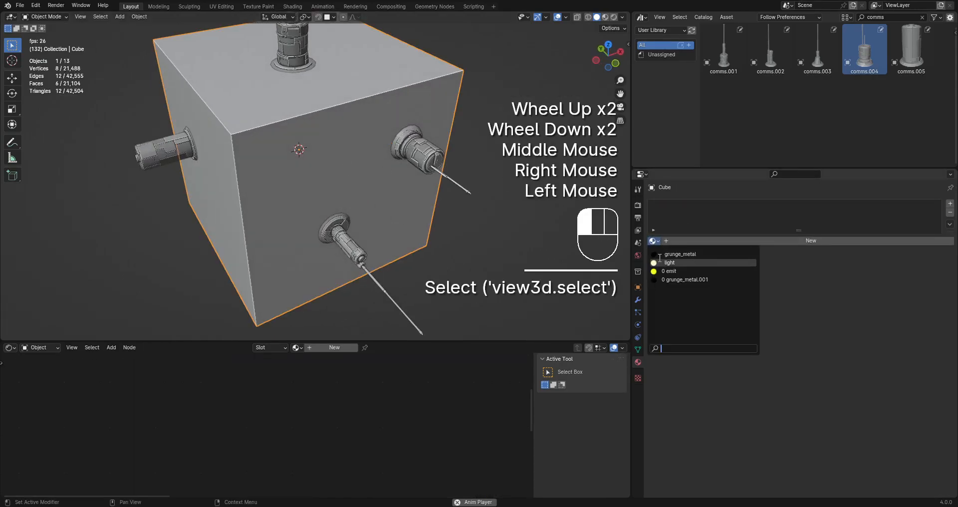
click(669, 254)
Examine up close and in a maximized viewport how the placed antennas' bases sit on the cube's faces.
middle_drag(350, 200, 337, 169)
scroll(311, 145, down, 1)
scroll(314, 146, up, 2)
shift+middle_drag(459, 239, 433, 193)
shift+scroll(432, 194, up, 1)
scroll(432, 193, up, 2)
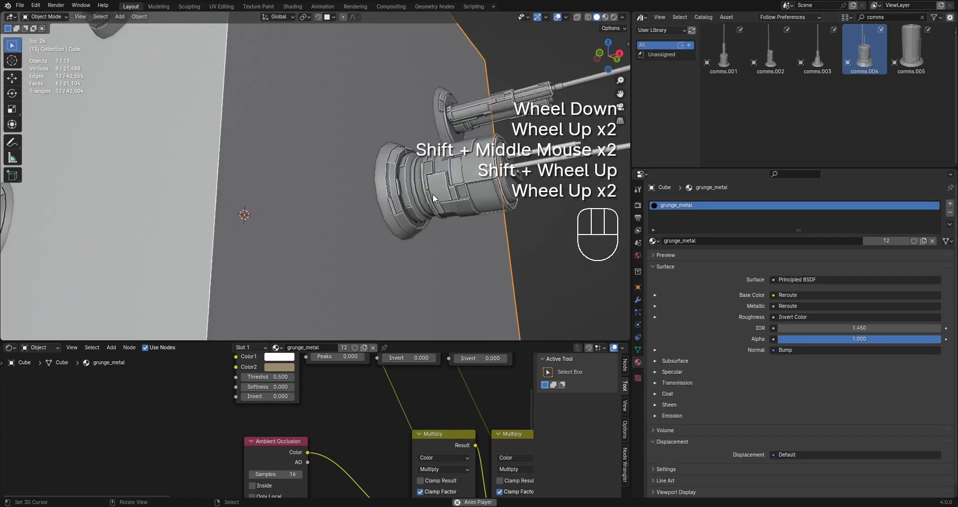
scroll(432, 194, down, 2)
middle_drag(372, 142, 418, 220)
scroll(368, 199, down, 1)
scroll(393, 215, up, 3)
scroll(388, 225, up, 1)
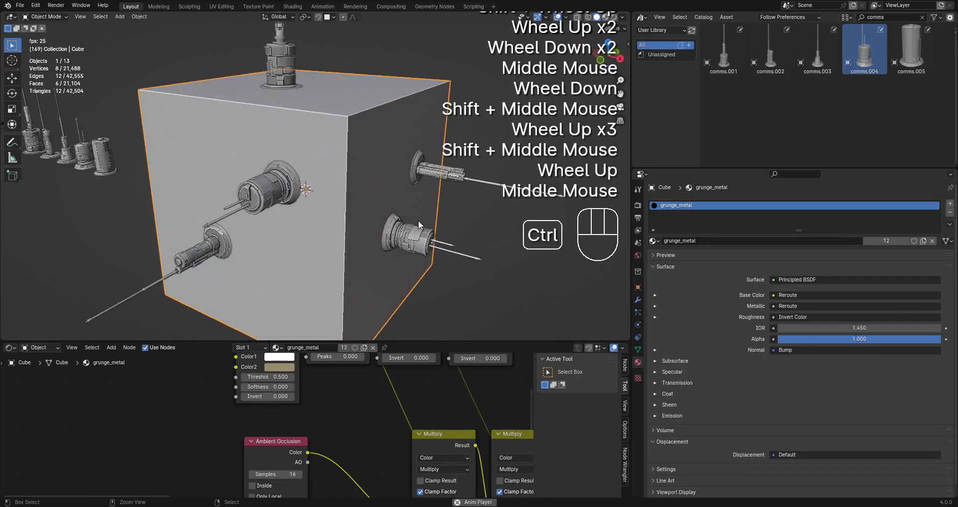
key(ctrl+space)
scroll(418, 221, up, 2)
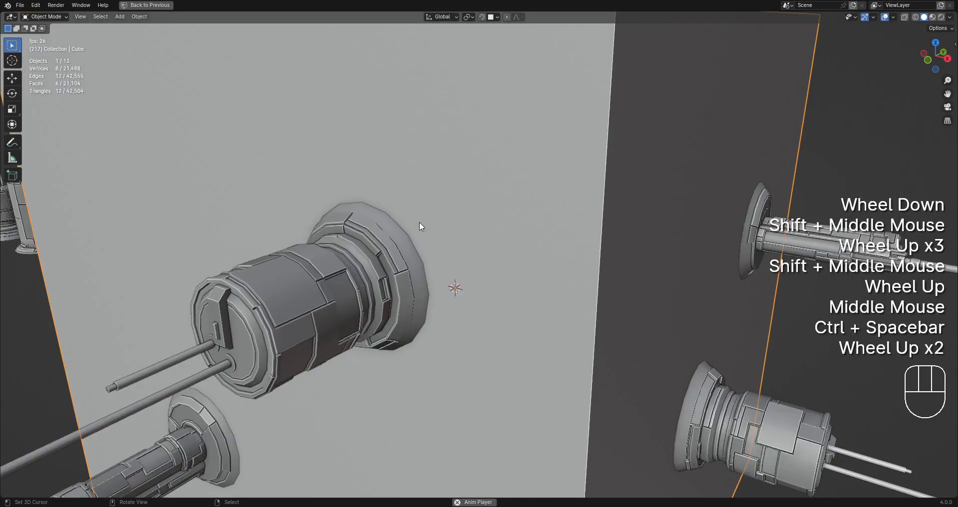
scroll(419, 221, down, 3)
middle_drag(419, 221, 538, 213)
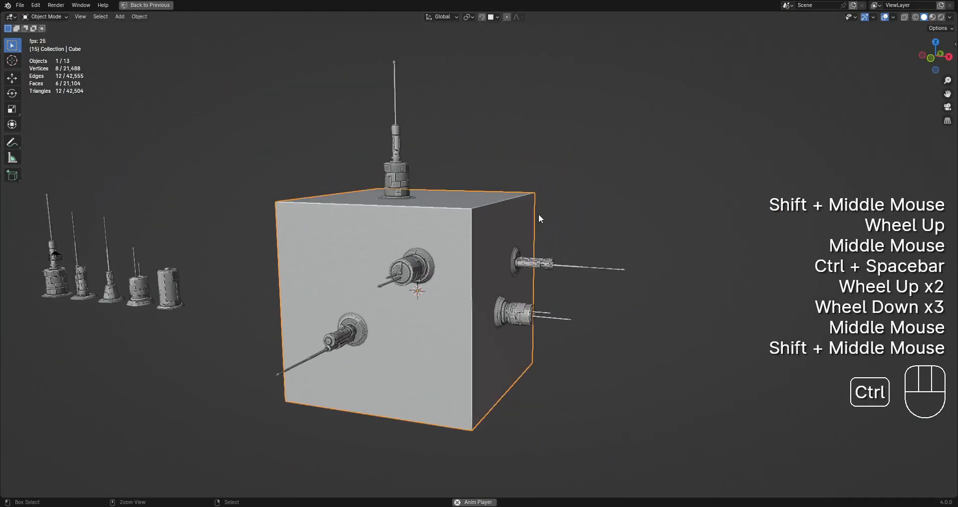
Restore the split layout with the 3D viewport widened against the Asset Browser, and clear the selection.
key(ctrl+space)
drag(633, 105, 766, 99)
middle_drag(387, 188, 465, 151)
scroll(466, 151, down, 1)
key(alt+a)
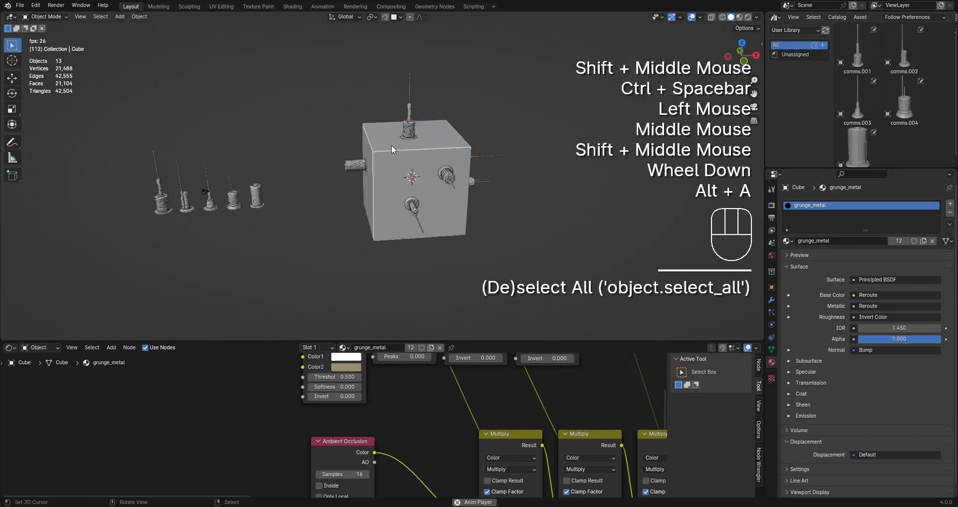
Frame the cube with its side antennas and switch the viewport shading to Rendered.
scroll(392, 146, up, 3)
middle_drag(552, 190, 504, 186)
shift+middle_drag(504, 185, 461, 181)
key(z)
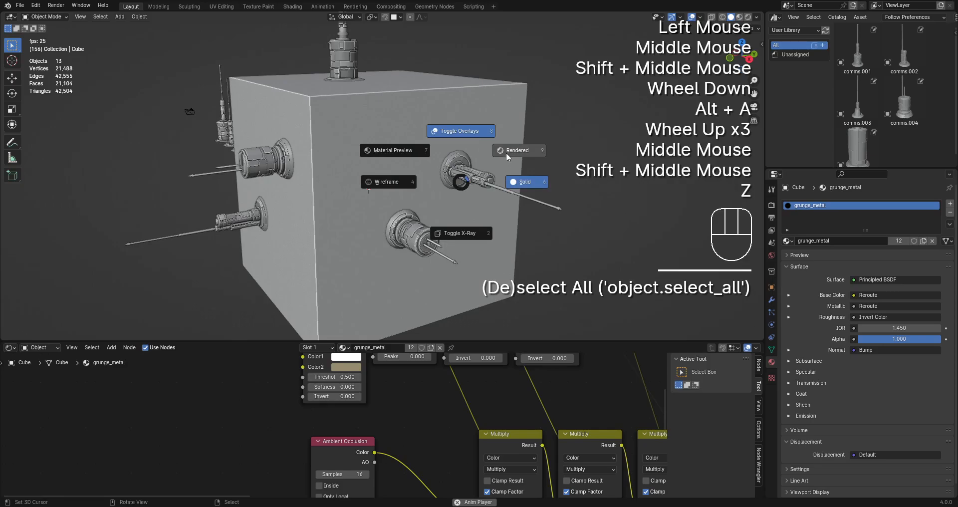
click(506, 151)
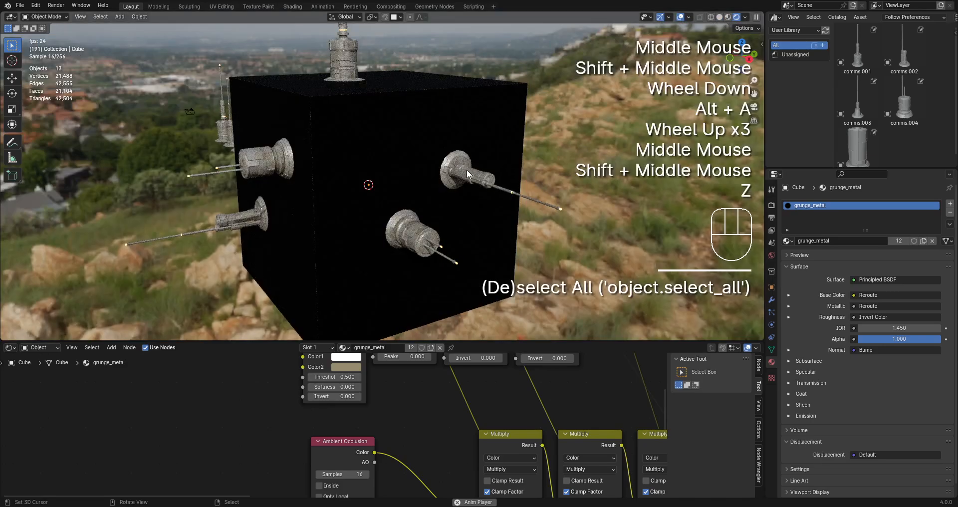
Set a new vertex color on all of the cube's mesh, and return to Object Mode with nothing selected.
right_click(406, 118)
key(Tab)
key(a)
key(shift+ctrl+x)
mouse_move(406, 118)
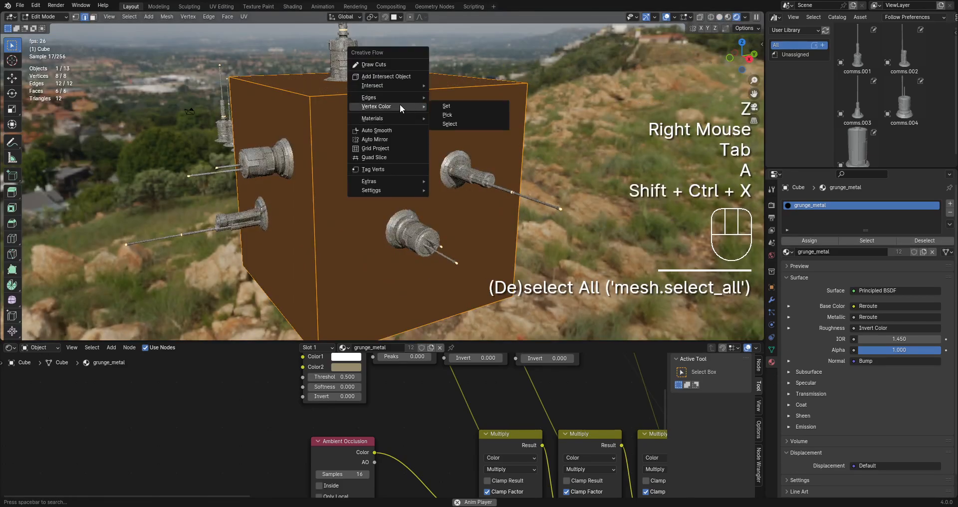
click(459, 106)
mouse_move(591, 120)
mouse_down()
mouse_move(591, 138)
mouse_move(591, 129)
mouse_up()
middle_drag(399, 164, 479, 220)
key(Tab)
scroll(428, 177, down, 2)
key(alt+a)
scroll(426, 139, up, 1)
scroll(447, 212, down, 1)
Place another comms.005 asset on the cube and hide the viewport overlays to view the rendered result.
drag(857, 147, 439, 231)
scroll(495, 237, up, 2)
mouse_move(561, 258)
shift+middle_down()
mouse_move(488, 239)
mouse_move(514, 300)
shift+middle_up()
key(shift+alt+z)
scroll(488, 238, down, 1)
scroll(488, 238, down, 1)
scroll(514, 300, down, 2)
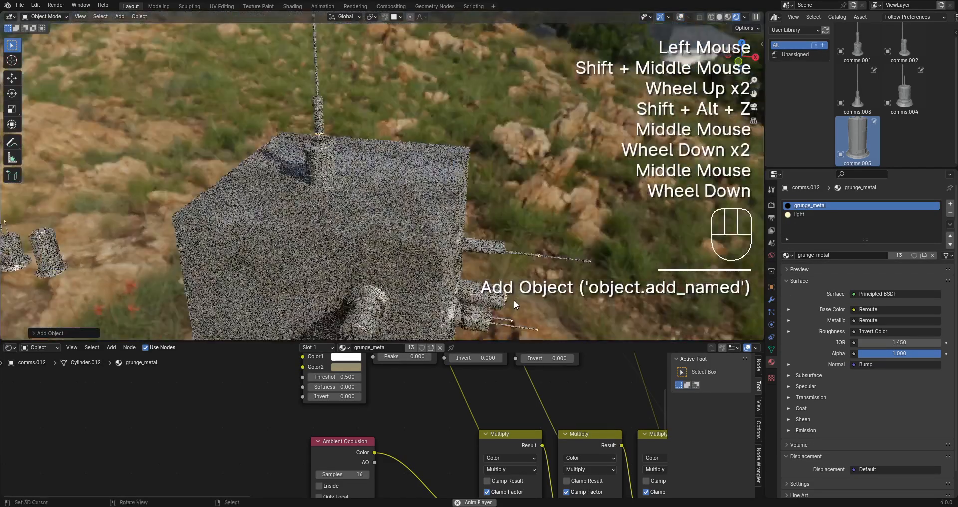
scroll(506, 228, up, 1)
mouse_move(478, 262)
shift+middle_down()
mouse_move(506, 229)
mouse_move(473, 244)
mouse_move(420, 237)
mouse_move(513, 233)
shift+middle_up()
Switch the viewport to Solid shading and maximize it, framing the row of original antennas beside the cube.
key(z)
click(552, 230)
scroll(513, 234, down, 1)
key(ctrl+space)
middle_drag(377, 209, 494, 224)
scroll(524, 199, up, 2)
shift+middle_drag(494, 225, 587, 291)
Show the Track Lights add-on in the sidebar with its Track and Defaults sections expanded, and stop the animation playback.
key(n)
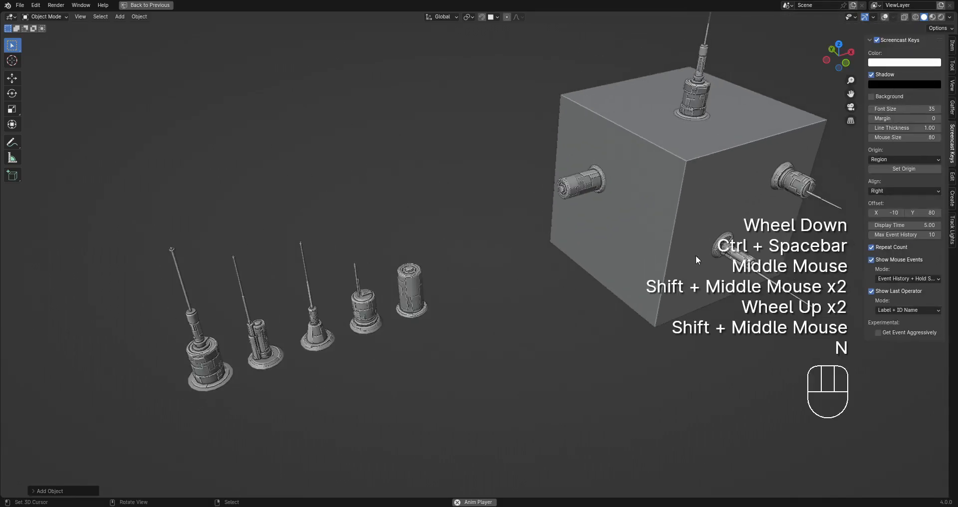
click(953, 228)
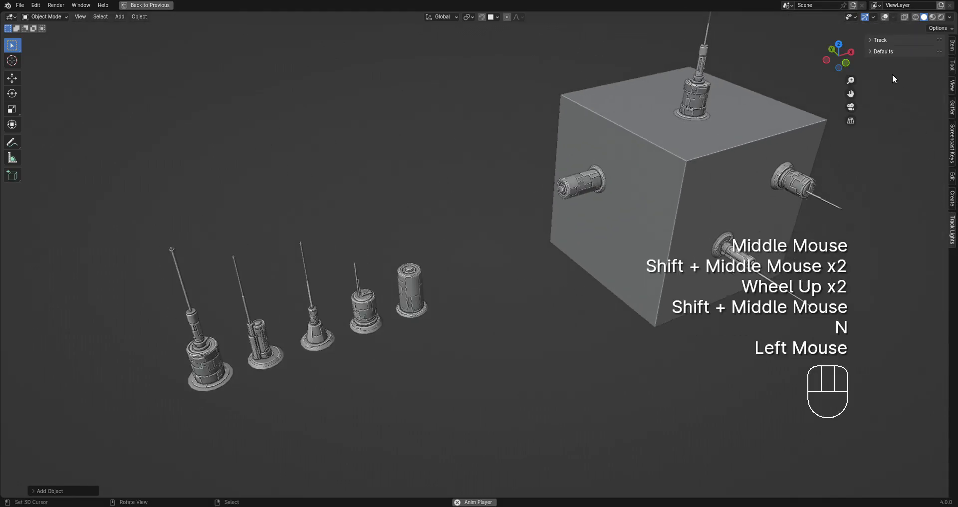
click(875, 40)
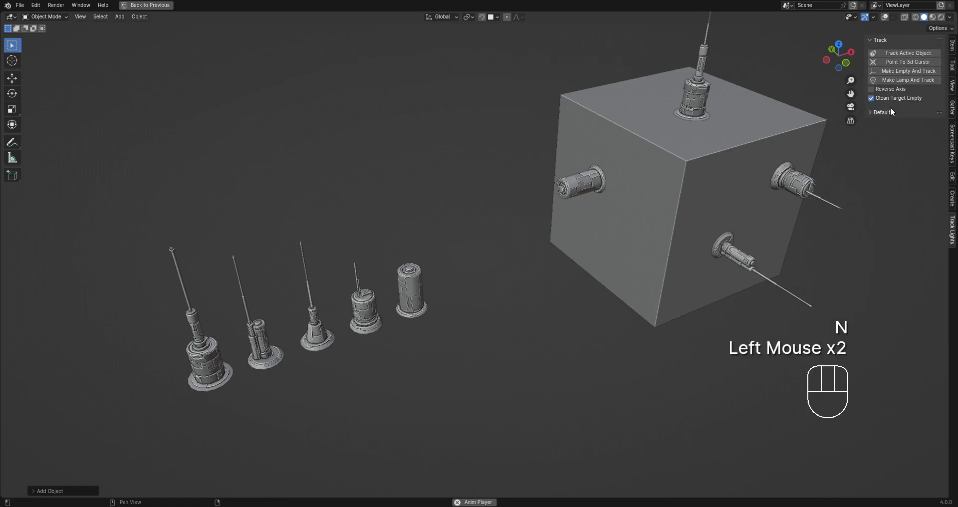
click(890, 108)
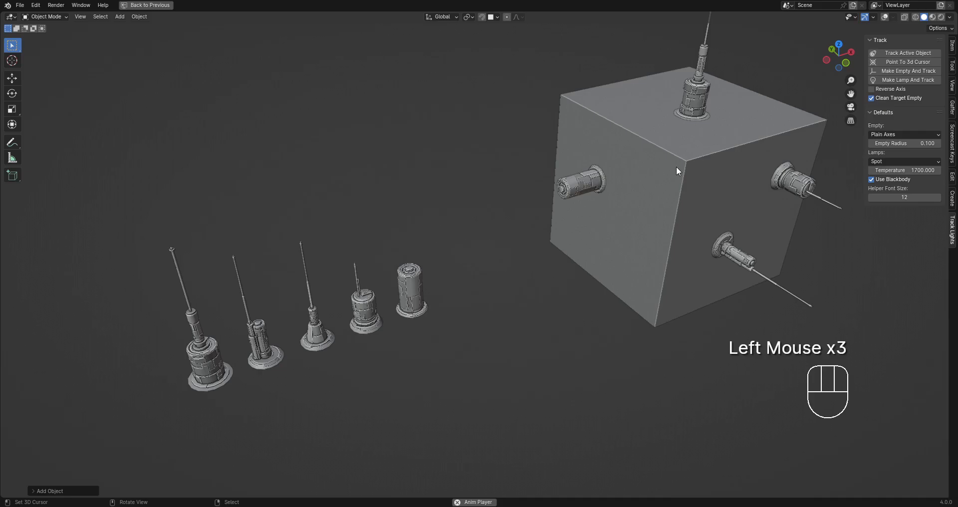
click(907, 112)
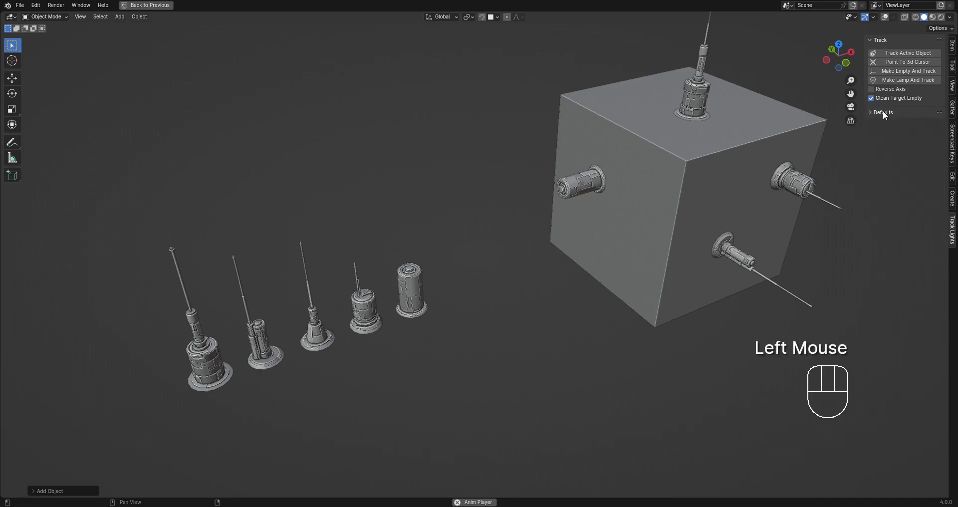
click(882, 112)
click(884, 112)
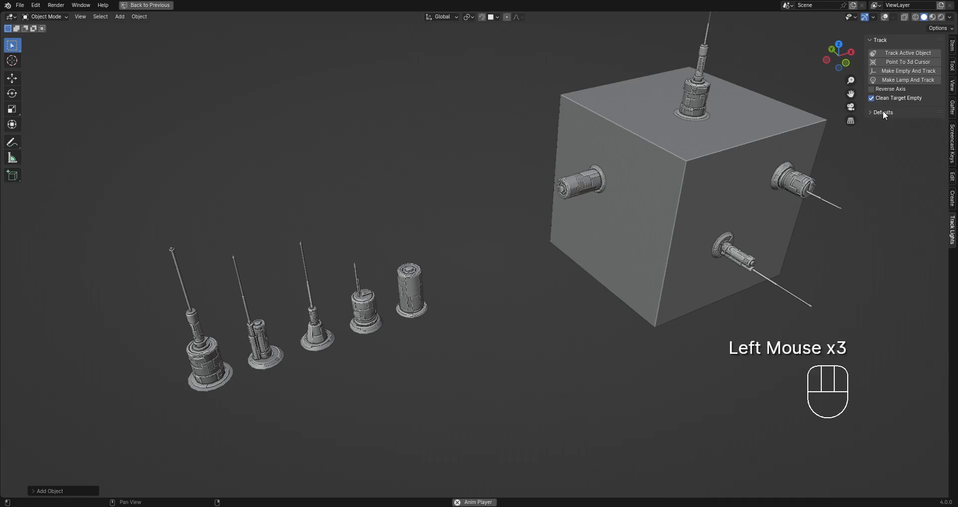
click(881, 39)
click(882, 39)
click(881, 111)
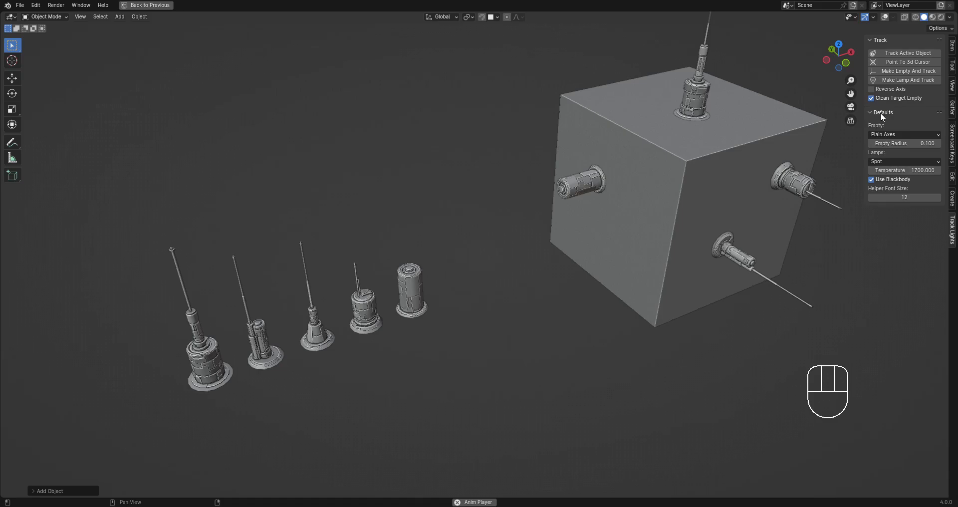
key(space)
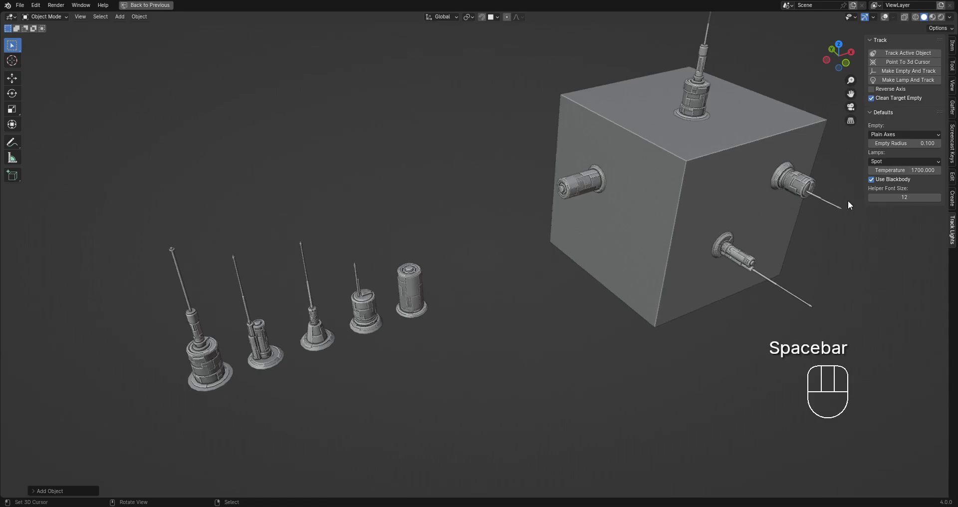
Select the second antenna in the row of originals and review the Sort Asset options among the object commands.
key(w)
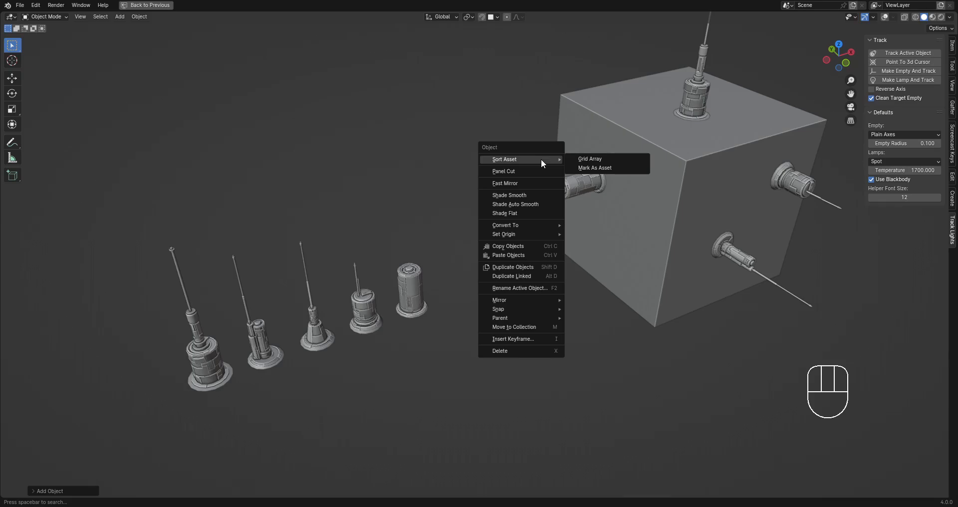
shift+middle_drag(241, 322, 201, 331)
scroll(325, 282, up, 3)
scroll(328, 280, down, 1)
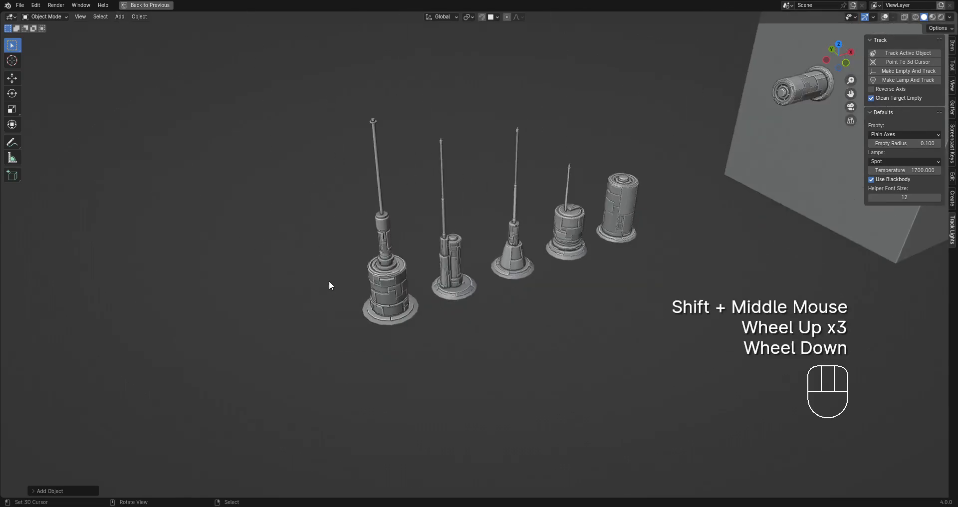
shift+middle_drag(329, 281, 528, 223)
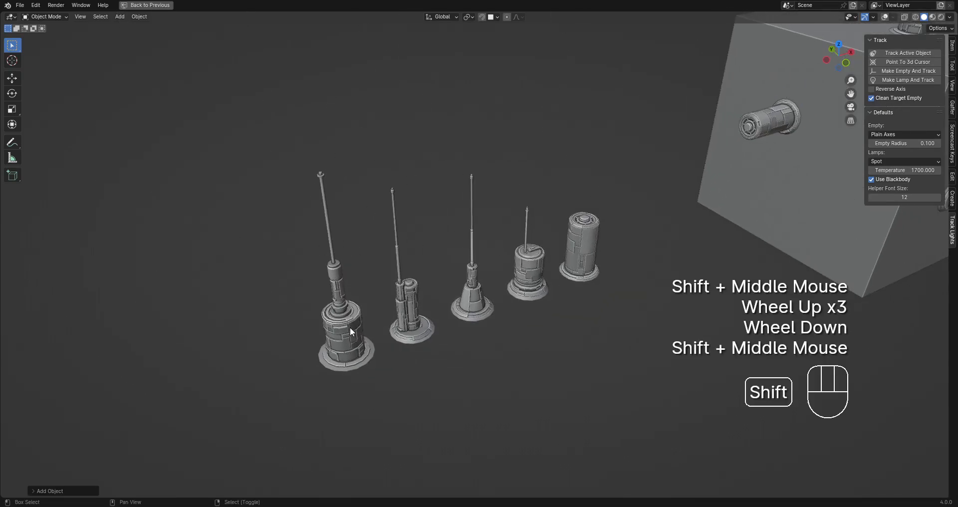
right_click(403, 313)
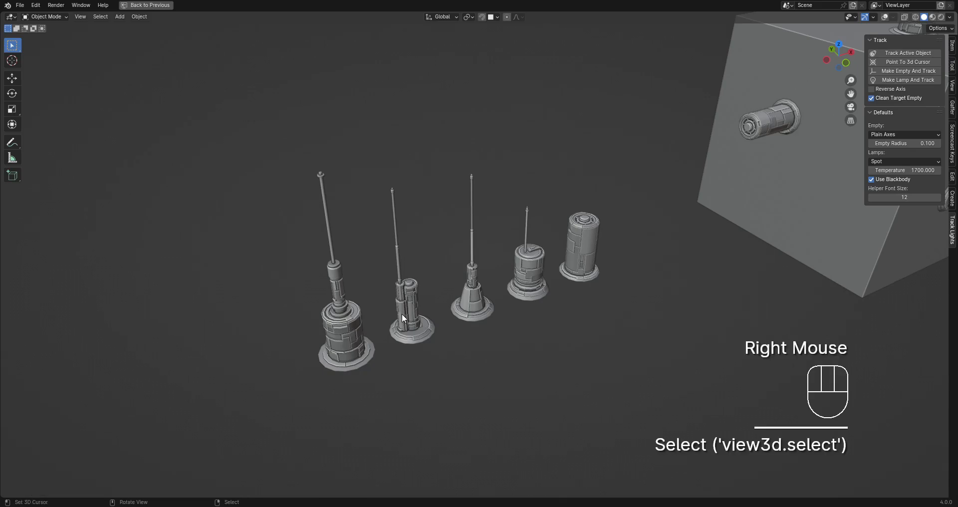
key(w)
mouse_move(522, 225)
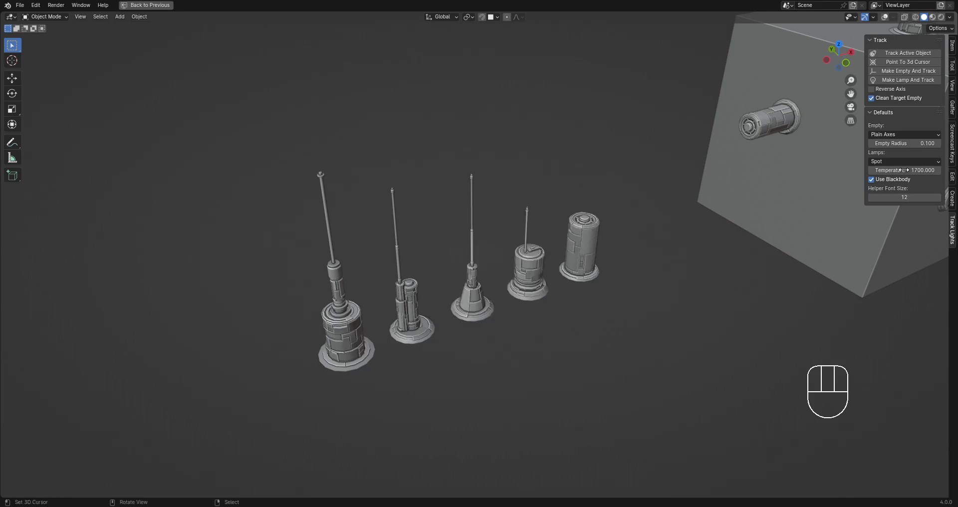
Restore the split layout and examine the row of original antennas alongside their Asset Browser entries.
key(ctrl+space)
scroll(432, 223, up, 2)
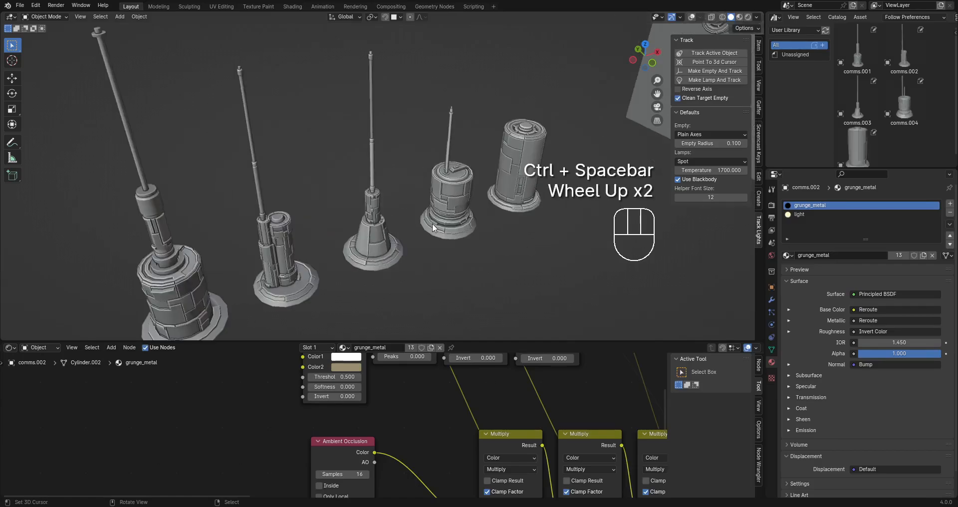
key(w)
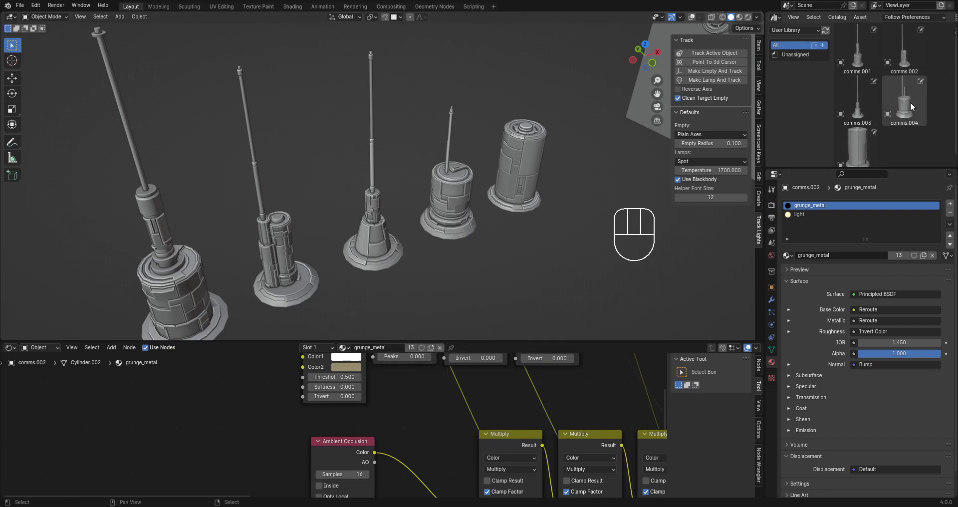
scroll(388, 235, down, 1)
scroll(387, 234, up, 2)
middle_drag(448, 232, 457, 236)
scroll(457, 237, down, 2)
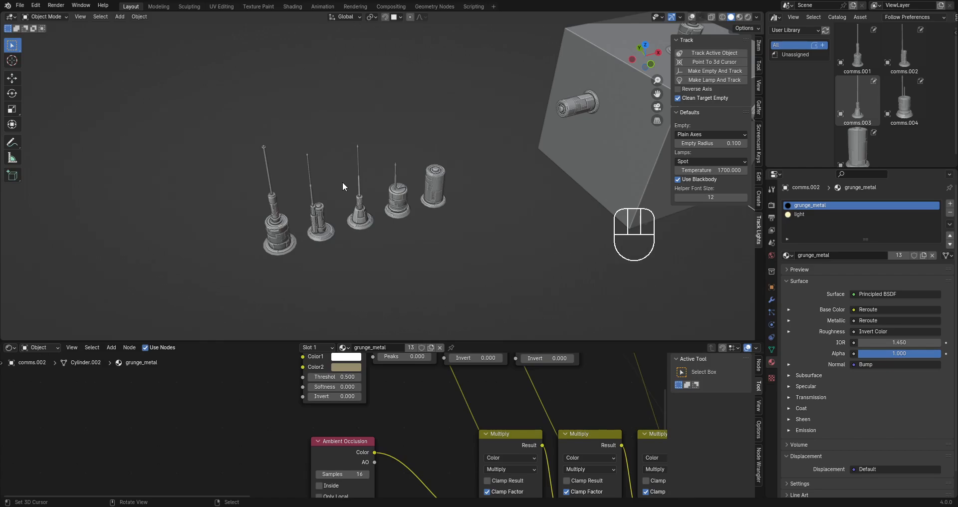
View the antenna row from the front and bring up the Sort Asset options, checking what Mark As Asset does.
scroll(342, 181, up, 2)
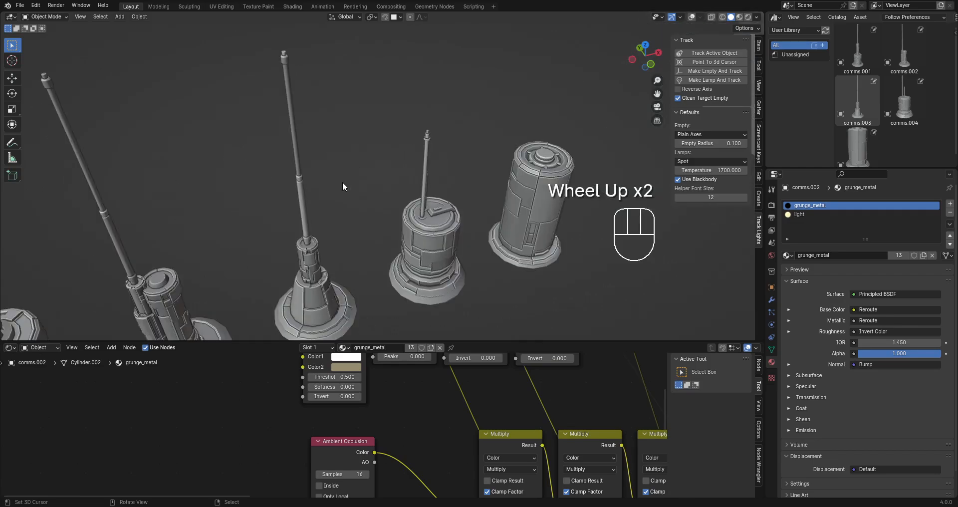
scroll(419, 202, down, 2)
middle_drag(457, 210, 454, 183)
scroll(455, 183, up, 2)
key(w)
mouse_move(375, 143)
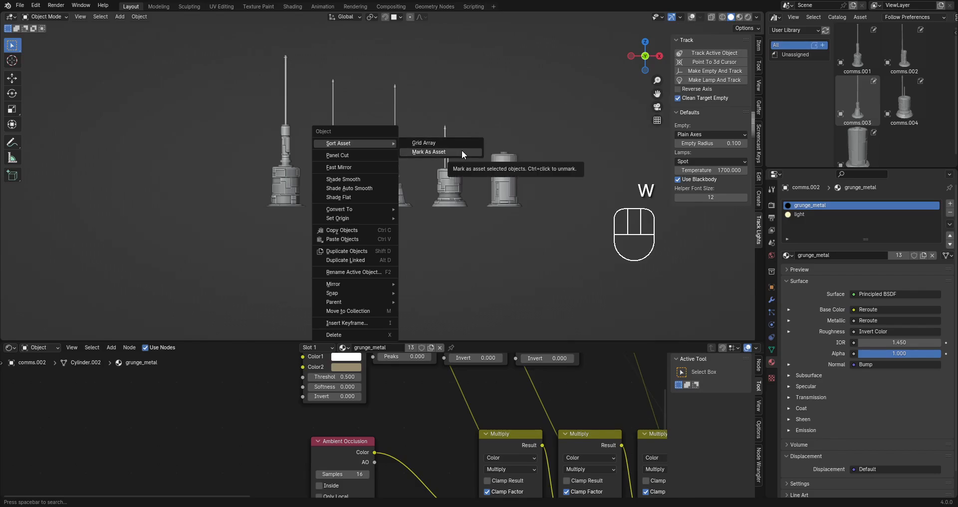
Examine the antenna row from an angled view and bring up the Sort Asset options, checking the Mark As Asset description.
scroll(459, 220, up, 3)
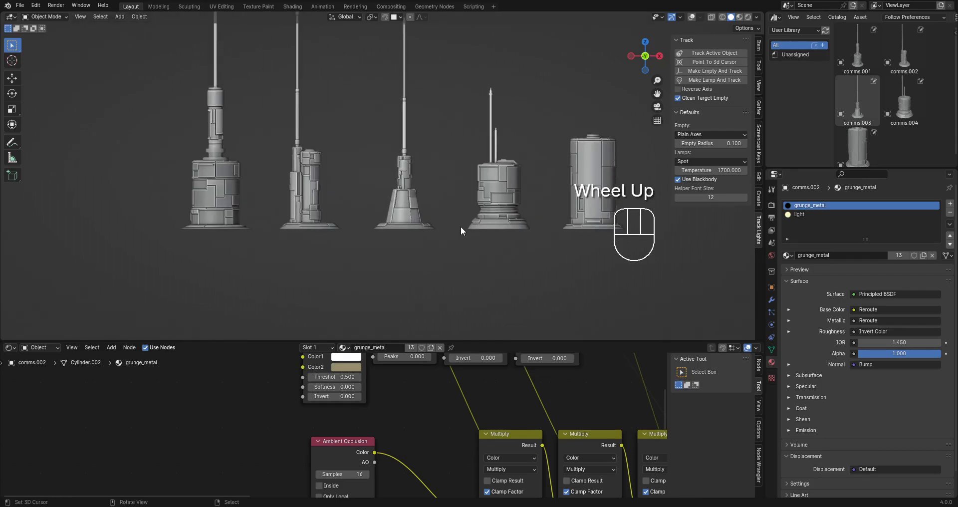
alt+middle_click(443, 188)
middle_drag(444, 184, 451, 214)
scroll(442, 210, down, 1)
scroll(438, 222, up, 1)
scroll(438, 221, up, 1)
ctrl+scroll(451, 215, down, 1)
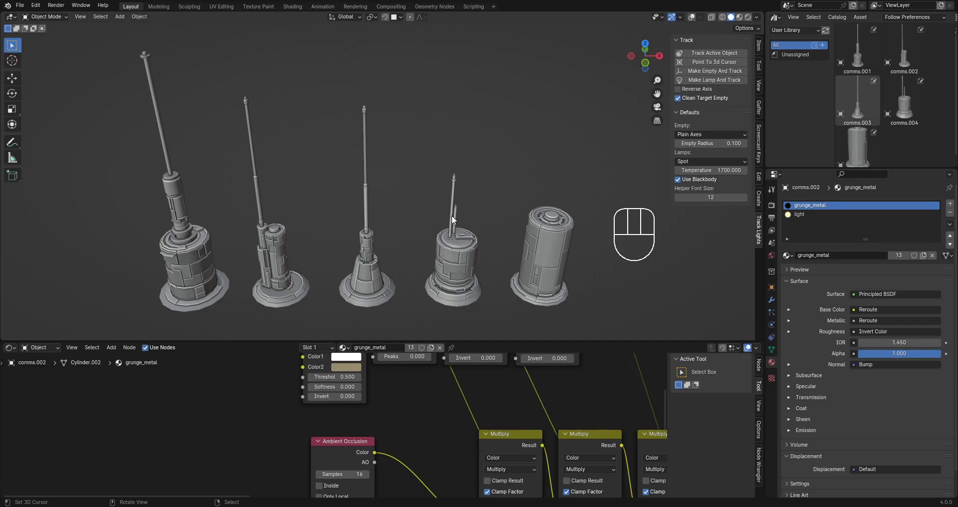
key(shift+q)
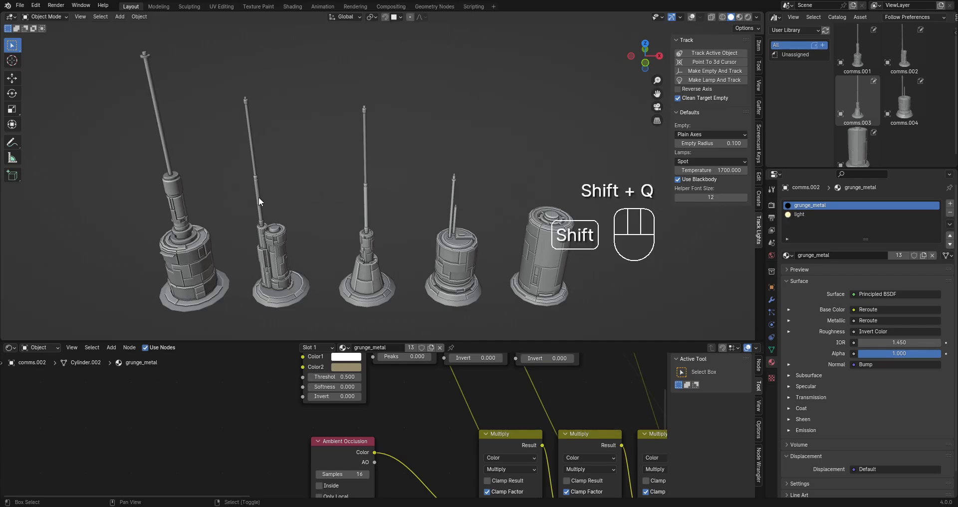
key(w)
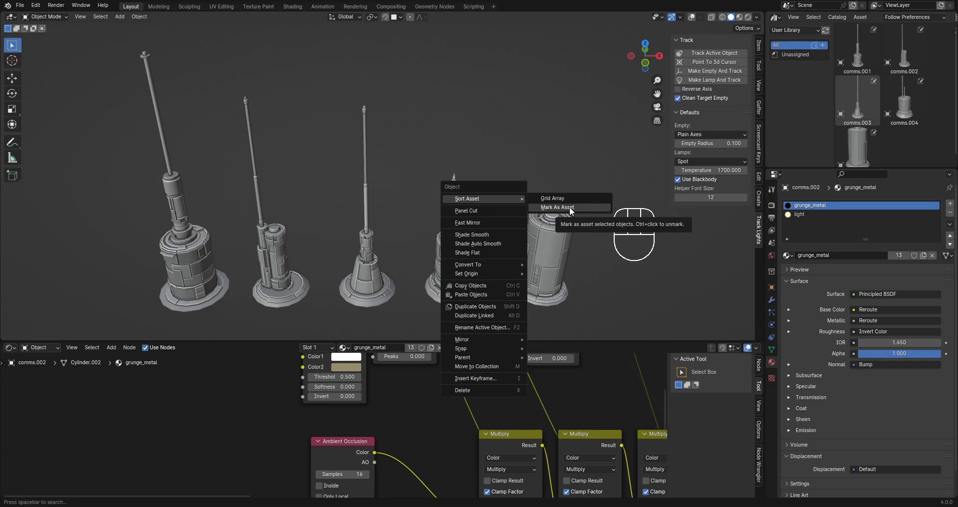
Move the fifth and third antennas out of the row to separate spots in the scene.
scroll(309, 119, down, 3)
scroll(396, 217, up, 2)
middle_drag(400, 220, 188, 210)
scroll(486, 244, down, 1)
scroll(482, 220, up, 1)
scroll(482, 219, up, 1)
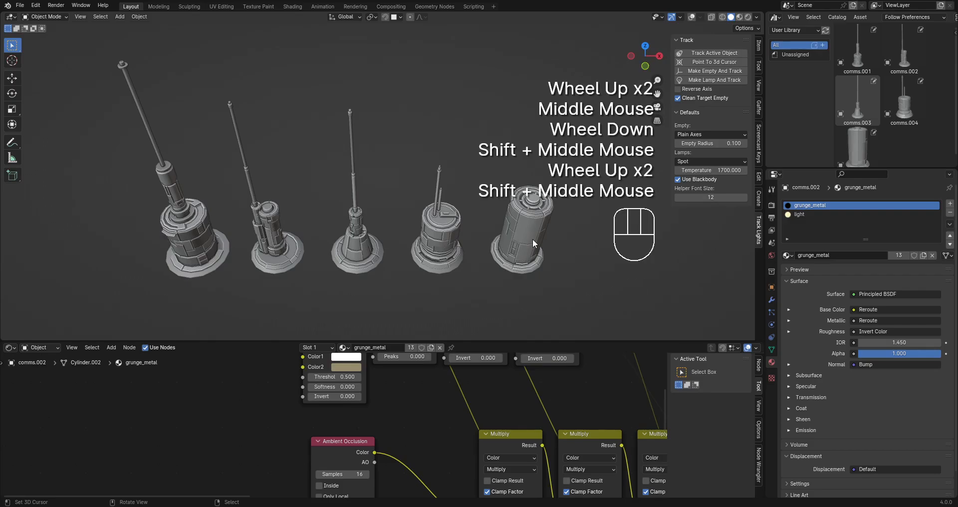
scroll(458, 233, down, 2)
right_click(419, 194)
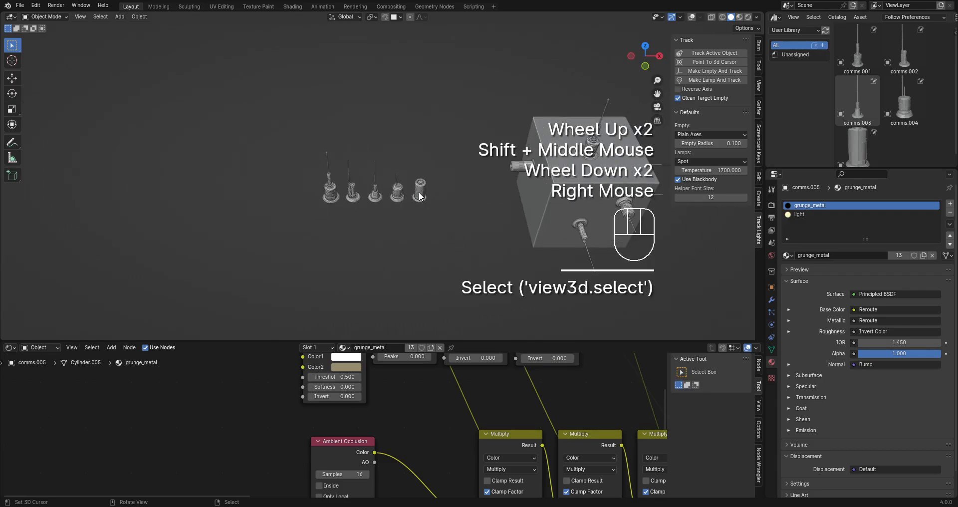
key(g)
click(223, 287)
right_click(377, 195)
key(g)
click(529, 280)
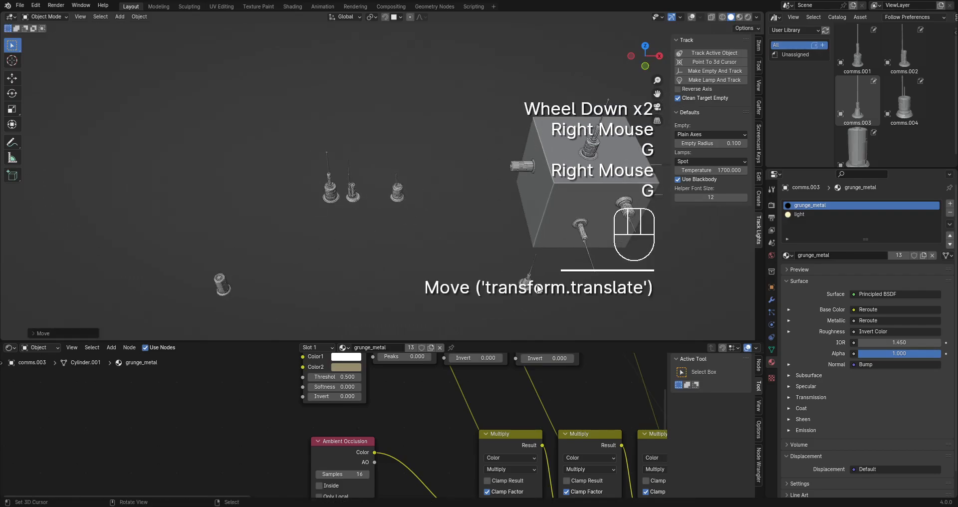
Scatter the fourth, second and first antennas away from their row positions.
right_click(399, 199)
click(353, 192)
right_click(394, 199)
key(g)
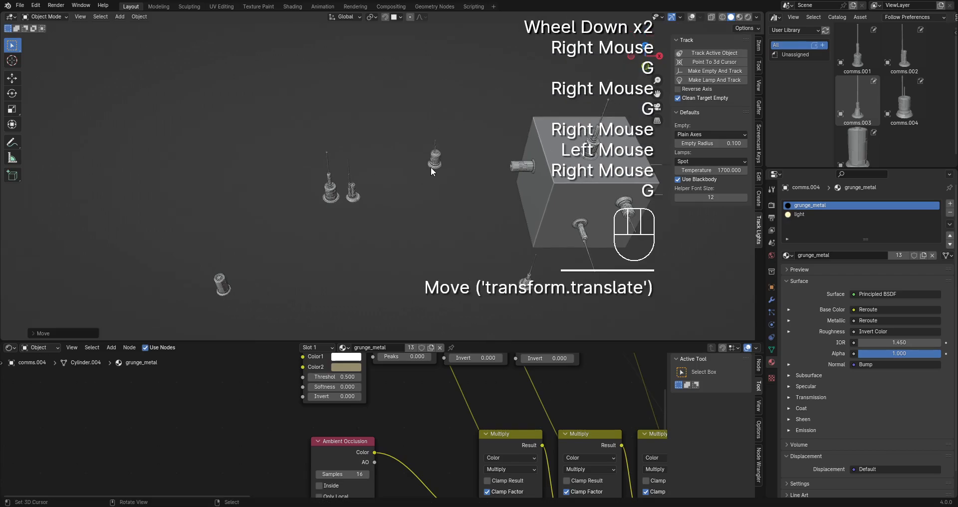
click(430, 167)
right_click(357, 194)
key(g)
click(460, 233)
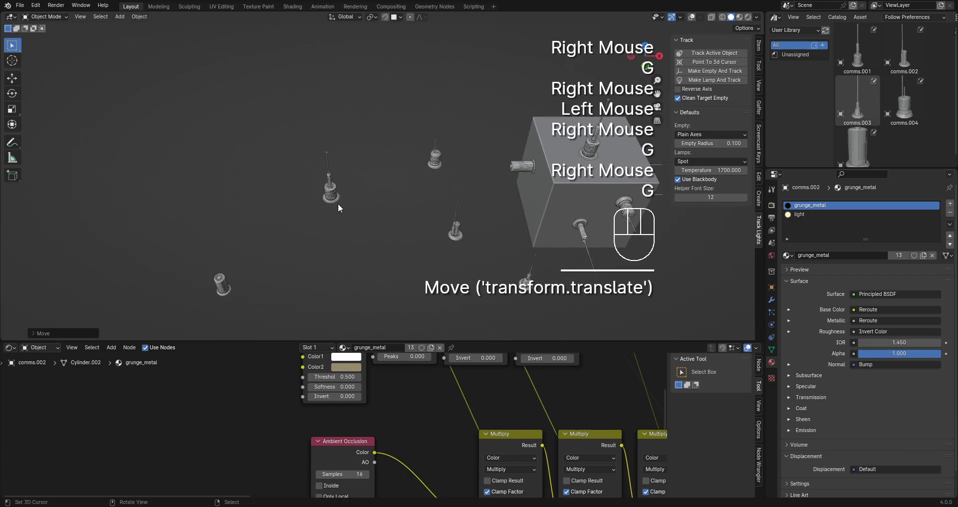
right_click(331, 199)
key(g)
click(368, 234)
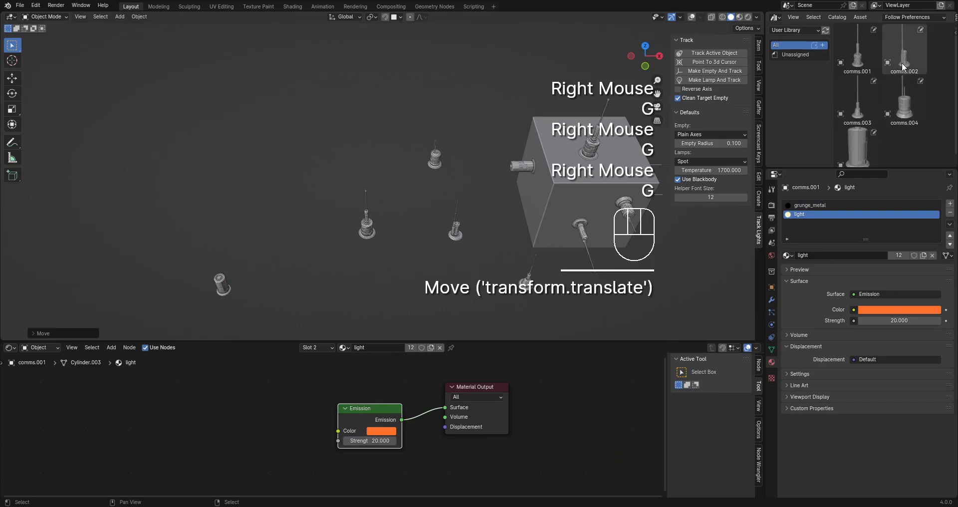
Undo the moves of all five antennas.
scroll(387, 175, down, 1)
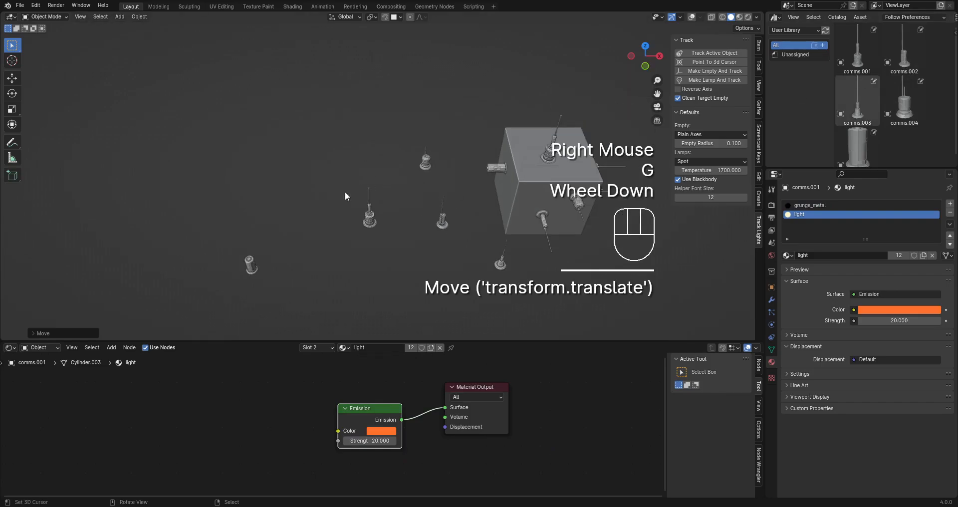
key(ctrl+z)
key(ctrl+z)
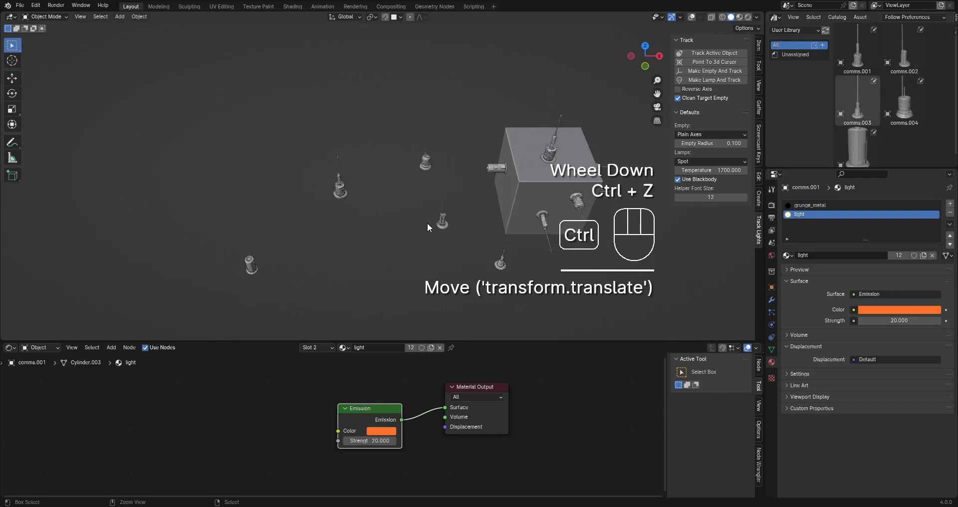
key(ctrl+z)
key(ctrl+z)
key(ctrl+z)
key(ctrl+z)
key(ctrl+z)
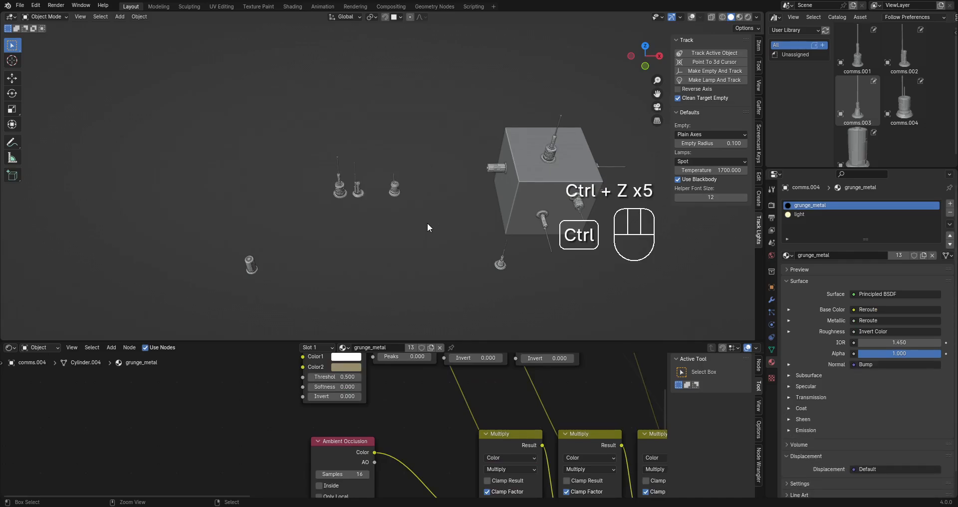
key(ctrl+z)
key(ctrl+z)
key(ctrl+z)
key(ctrl+z)
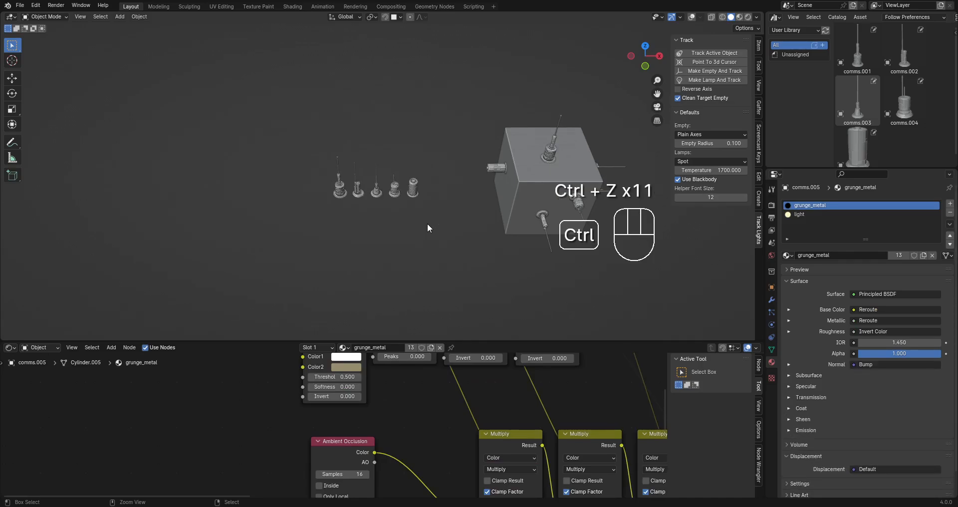
Frame the five antennas from an angled view and align the camera to that view.
scroll(427, 223, up, 3)
scroll(427, 223, down, 1)
middle_drag(427, 223, 429, 223)
shift+middle_drag(429, 223, 513, 216)
scroll(500, 196, down, 2)
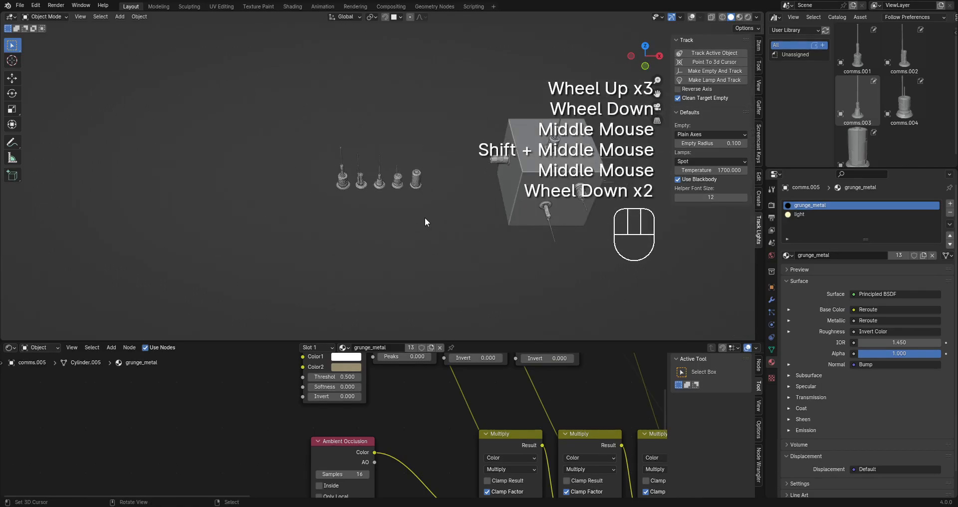
scroll(424, 215, up, 2)
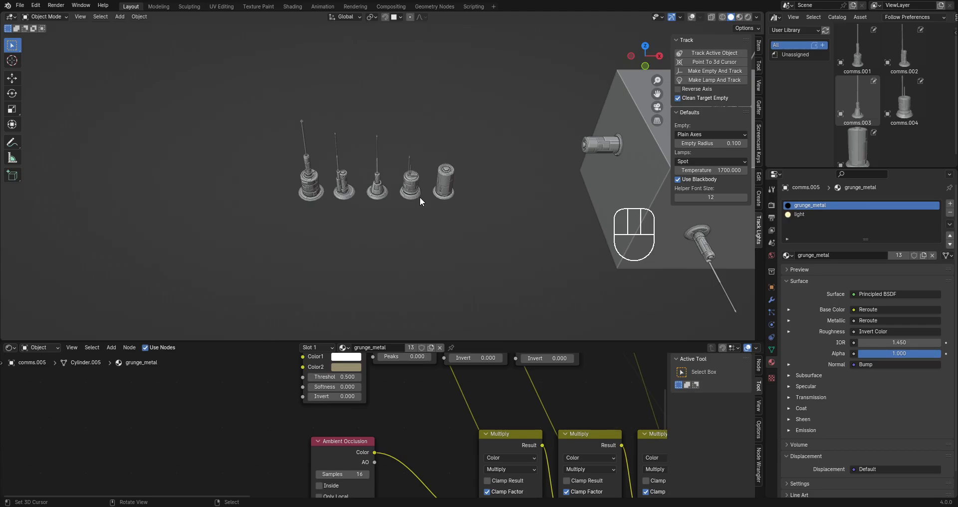
scroll(420, 196, up, 1)
scroll(420, 197, up, 1)
scroll(421, 196, down, 1)
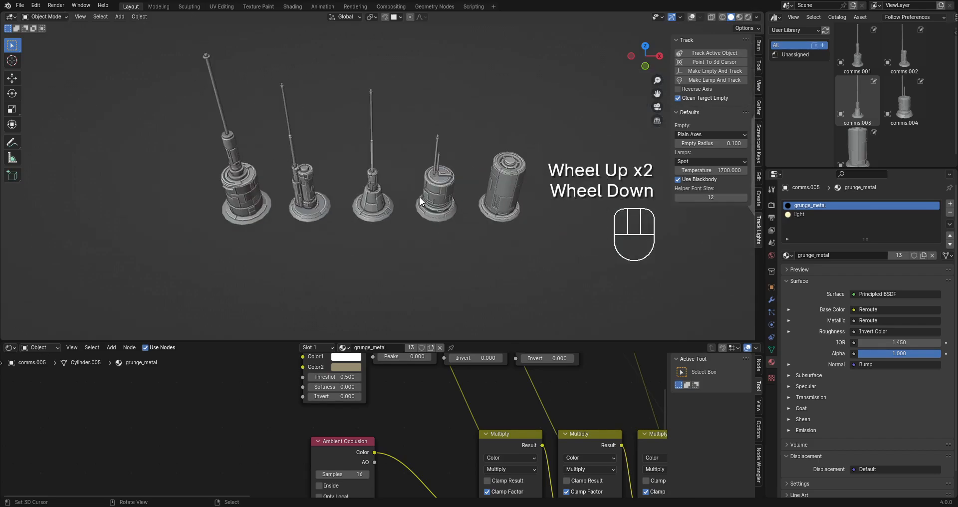
shift+middle_drag(424, 195, 441, 190)
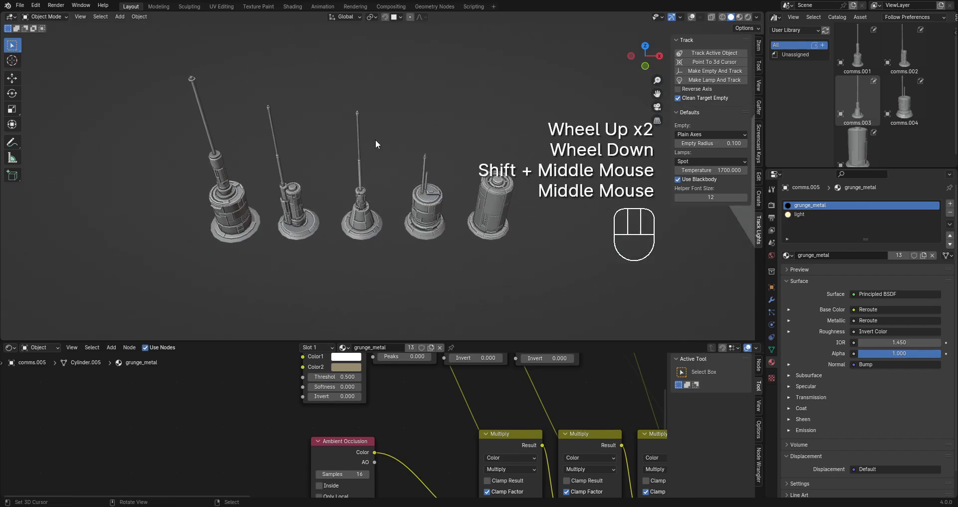
key(ctrl+alt+KP_0)
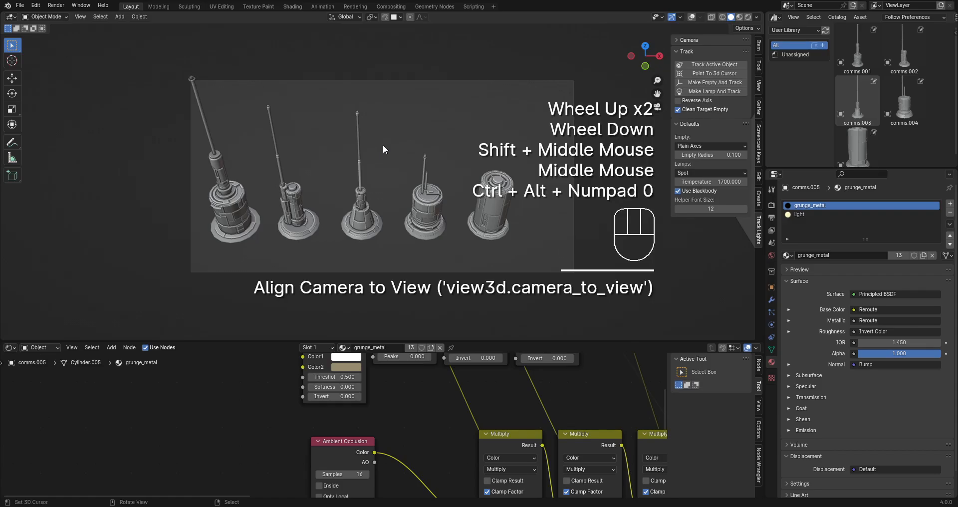
Expand the Track Lights Camera section, enable Lock Camera to View and centre the antenna row in the camera frame.
mouse_move(381, 149)
shift+middle_down()
mouse_move(410, 156)
mouse_move(395, 146)
shift+middle_up()
click(690, 40)
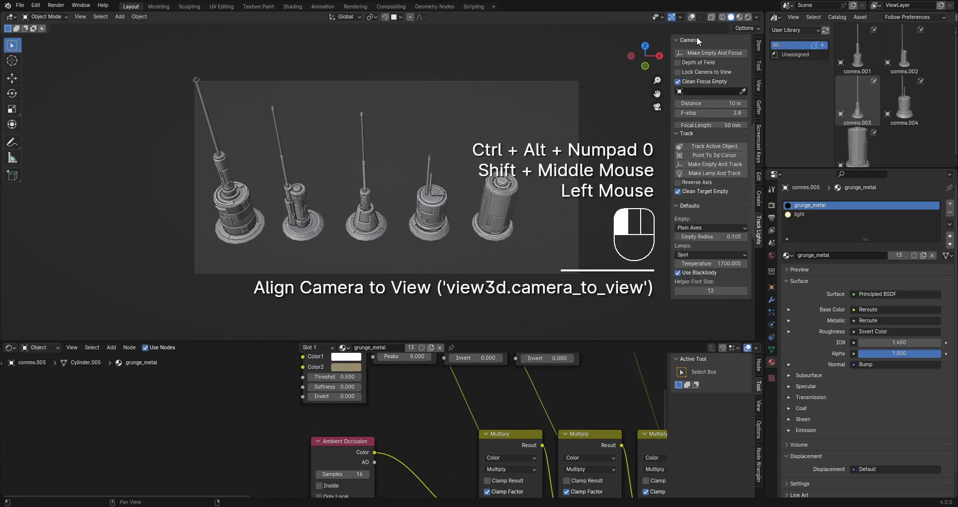
click(702, 73)
shift+middle_drag(466, 155, 494, 169)
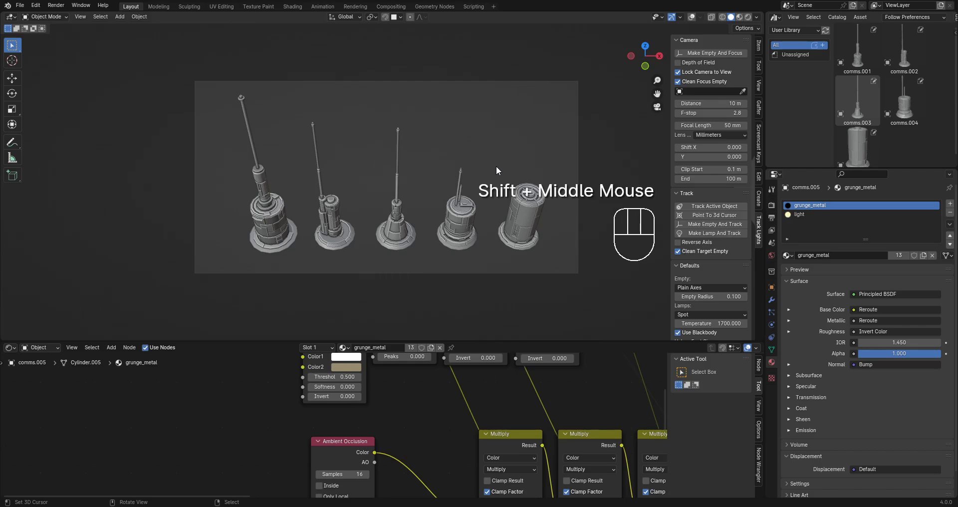
shift+middle_drag(496, 165, 489, 166)
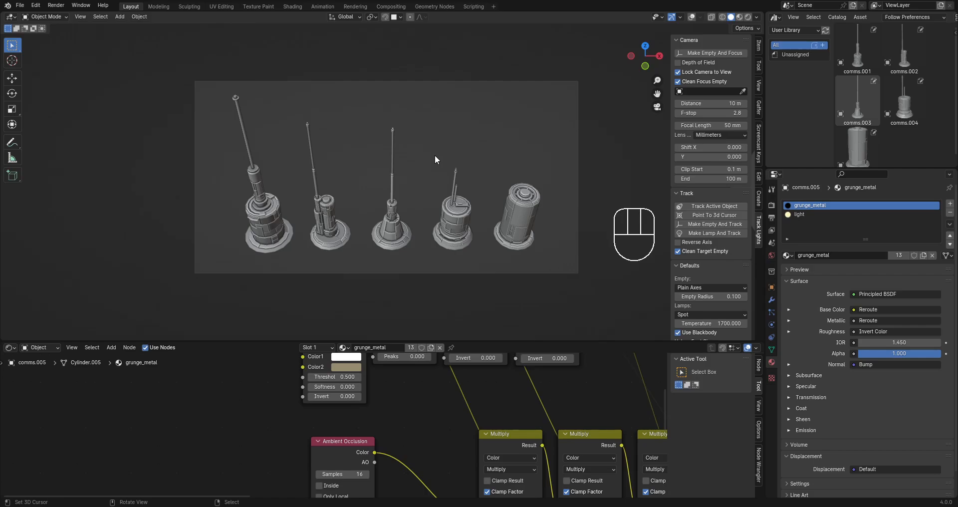
Check the antenna row's framing by switching between the camera view and the free view.
scroll(435, 155, up, 1)
scroll(436, 155, down, 3)
scroll(435, 154, up, 2)
key(KP_0)
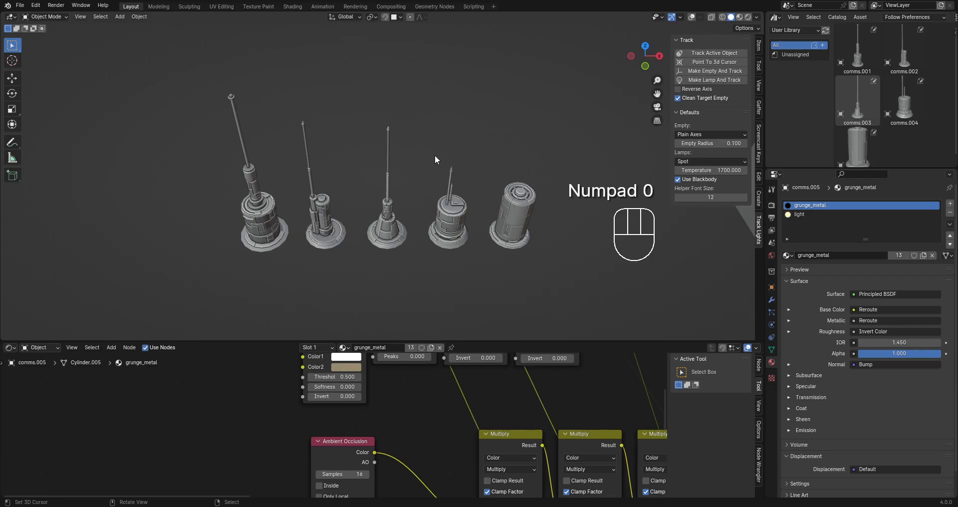
key(ctrl+alt+KP_0)
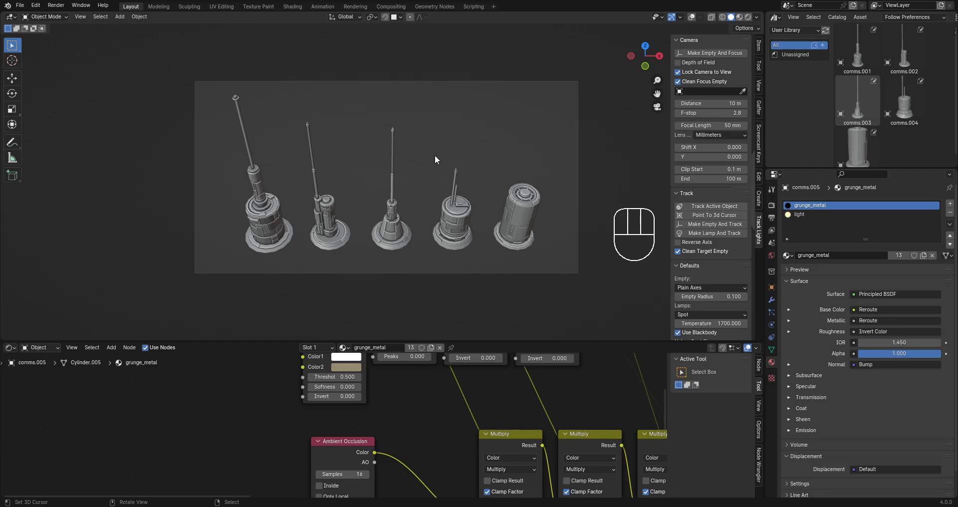
key(KP_0)
Fit the whole antenna row in the free view and save comms_assets.blend.
scroll(435, 156, up, 2)
scroll(435, 155, down, 1)
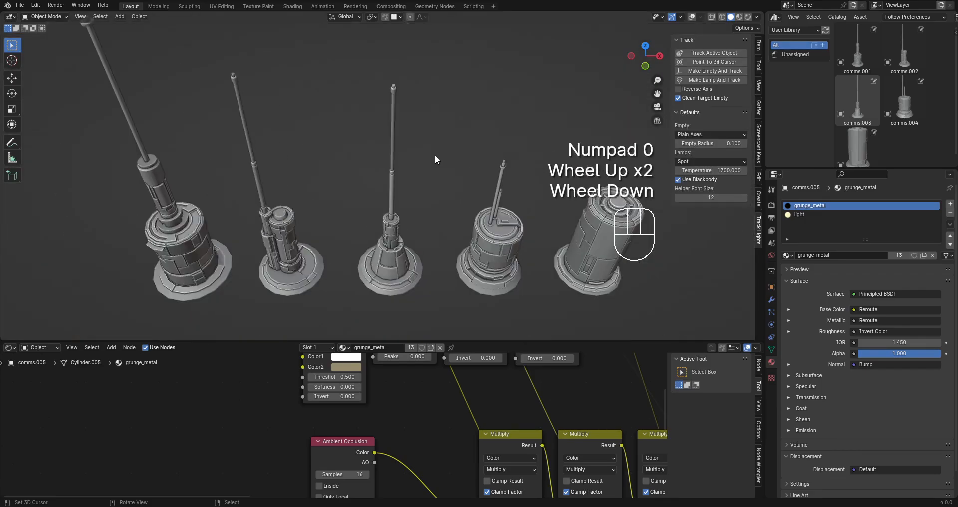
scroll(435, 154, down, 1)
shift+middle_drag(435, 155, 436, 164)
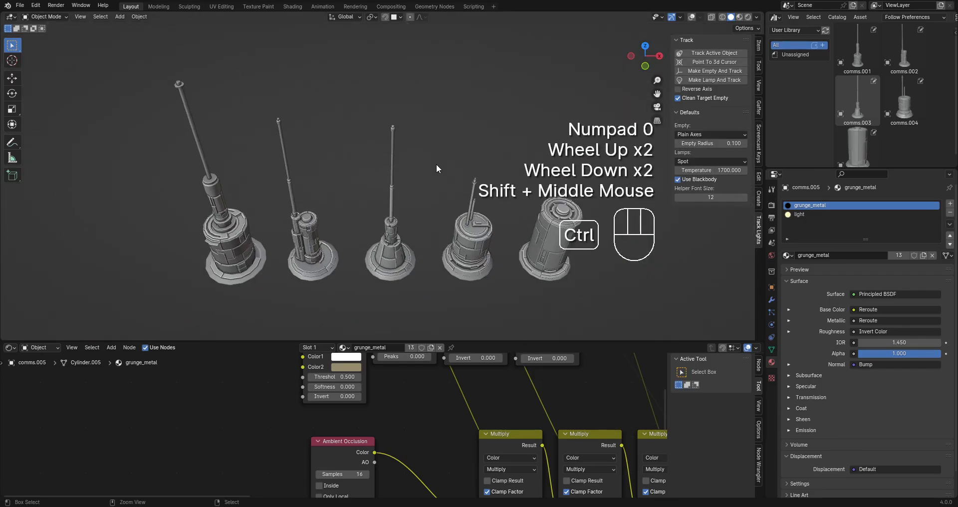
key(ctrl+s)
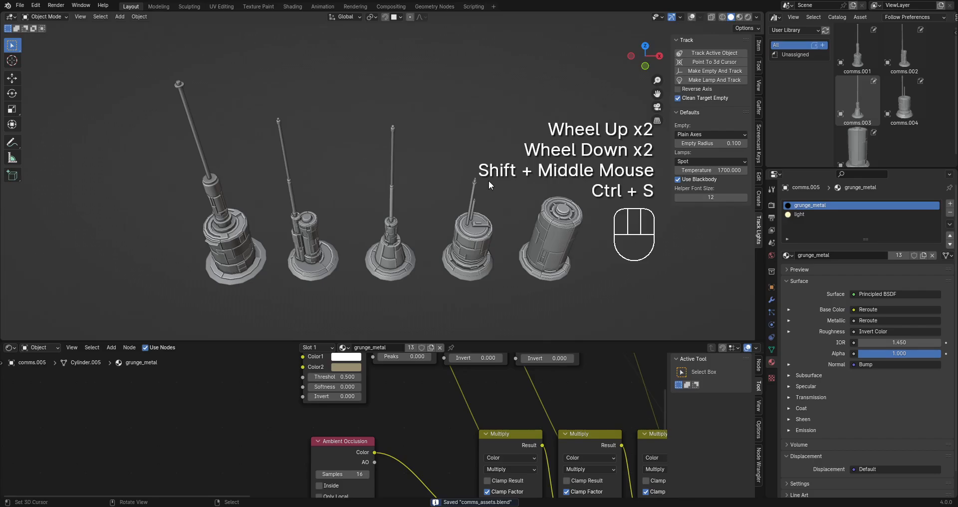
Review the Grid Array and Mark As Asset options under Sort Asset from the camera view, and return to the free view.
key(KP_0)
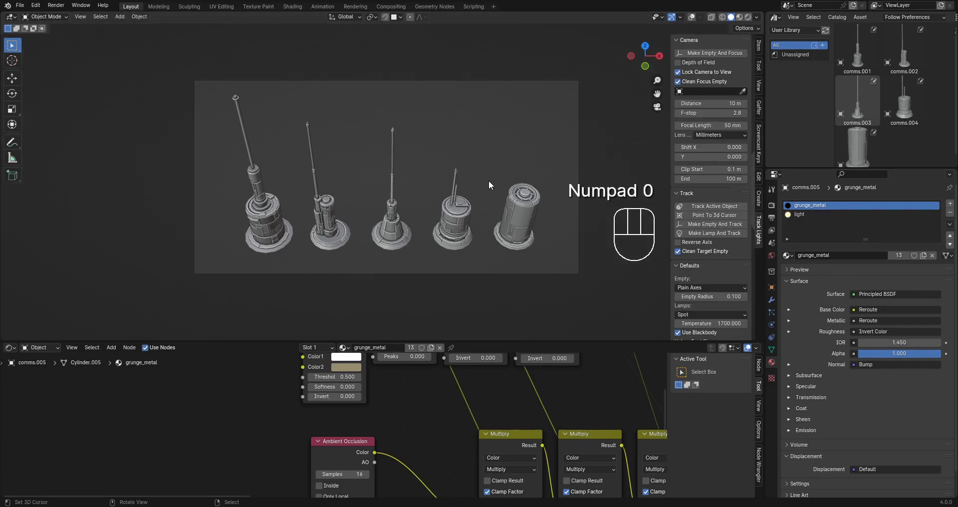
key(w)
mouse_move(475, 155)
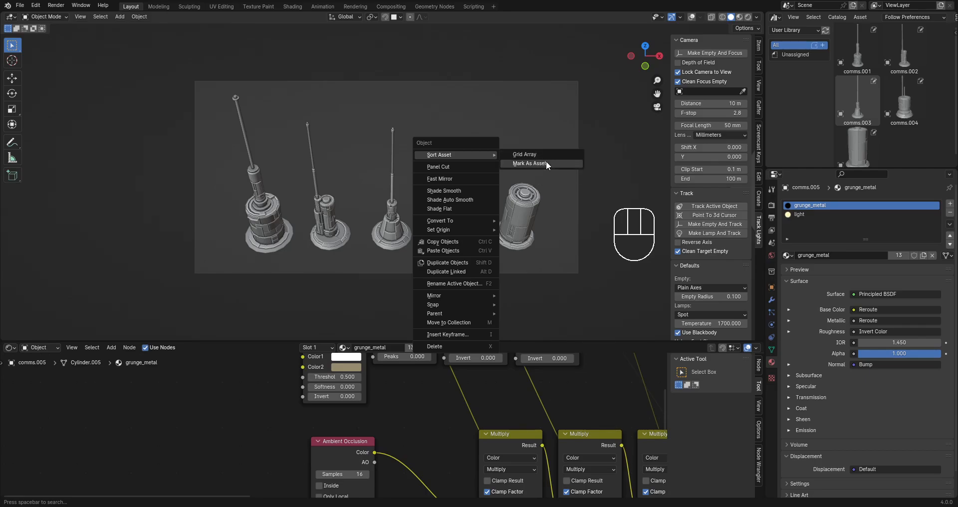
key(KP_0)
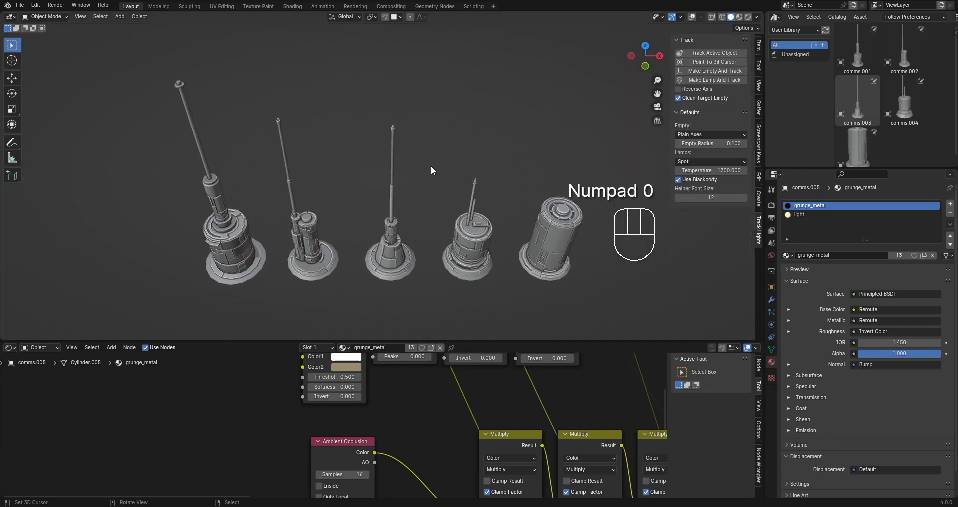
scroll(908, 65, up, 2)
scroll(909, 65, down, 2)
scroll(911, 72, up, 2)
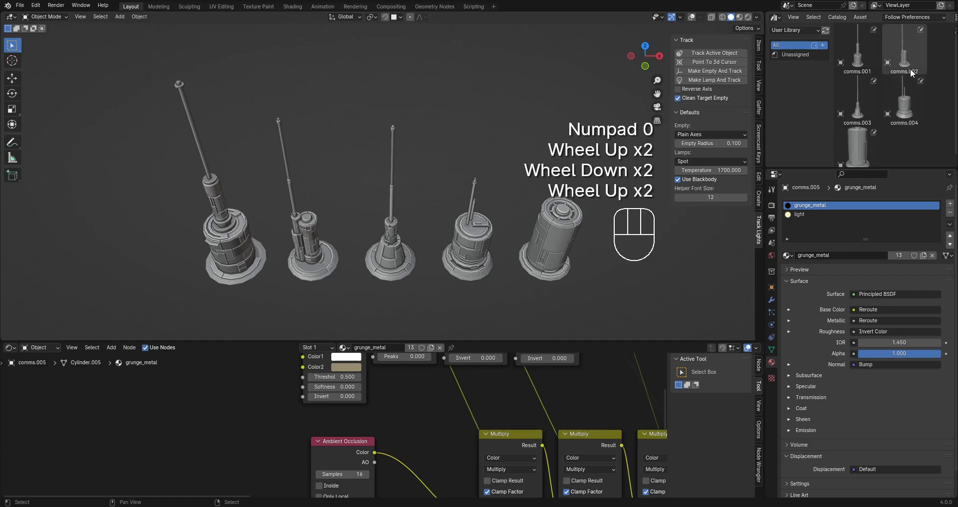
Maximize the 3D viewport and frame the middle antenna.
scroll(911, 72, up, 1)
ctrl+scroll(457, 200, up, 1)
key(ctrl+space)
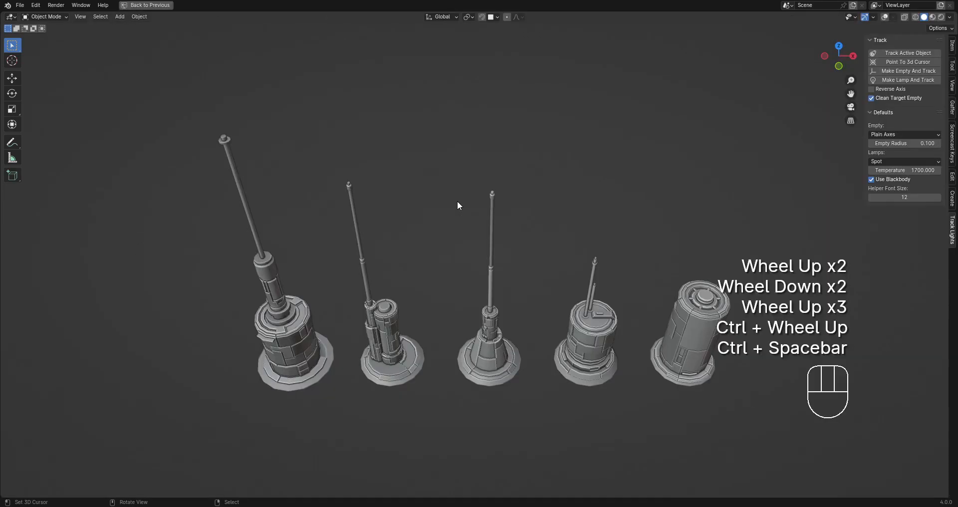
middle_drag(457, 200, 477, 266)
right_click(475, 265)
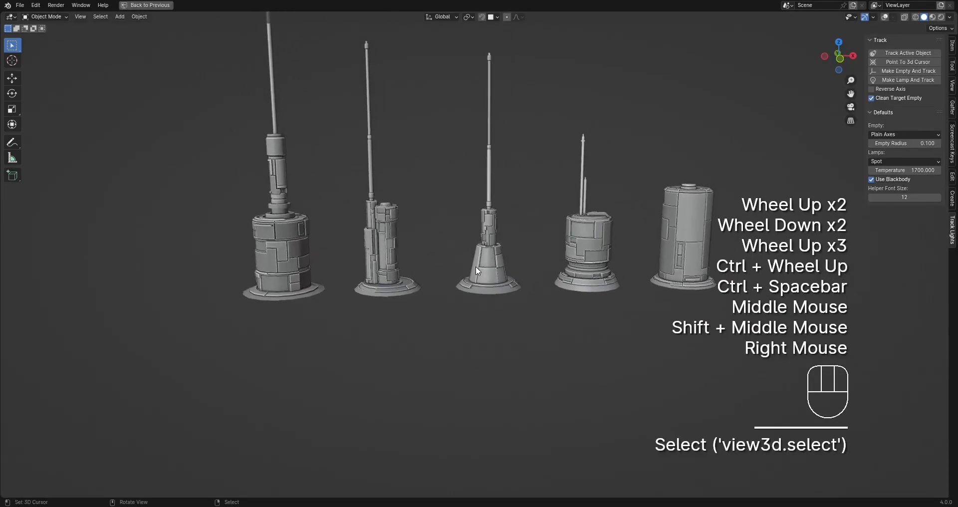
key(KP_Decimal)
Switch the viewport to Rendered shading and bring the textured cube with its attached antennas into view.
key(z)
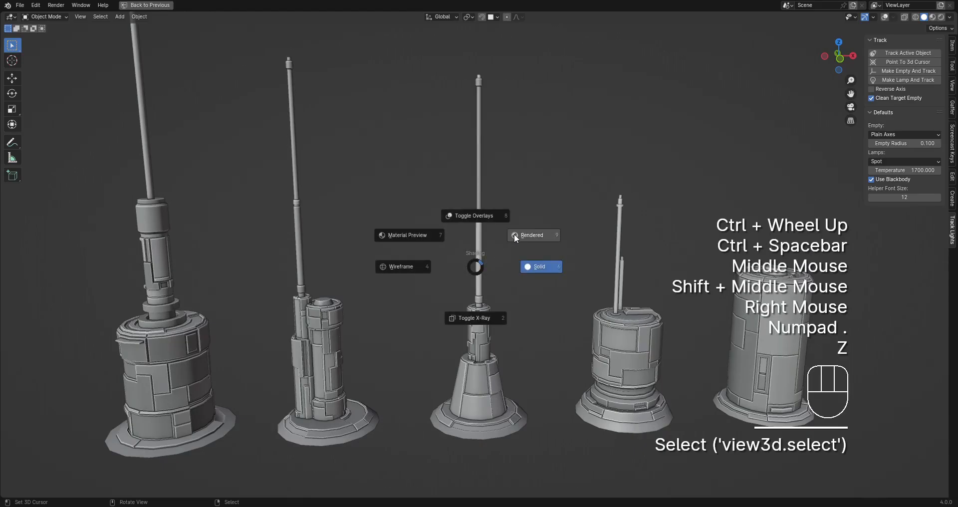
click(514, 233)
mouse_move(514, 234)
middle_down()
mouse_move(523, 201)
mouse_move(501, 252)
mouse_move(225, 215)
mouse_move(531, 273)
middle_up()
scroll(523, 202, down, 2)
scroll(501, 253, down, 2)
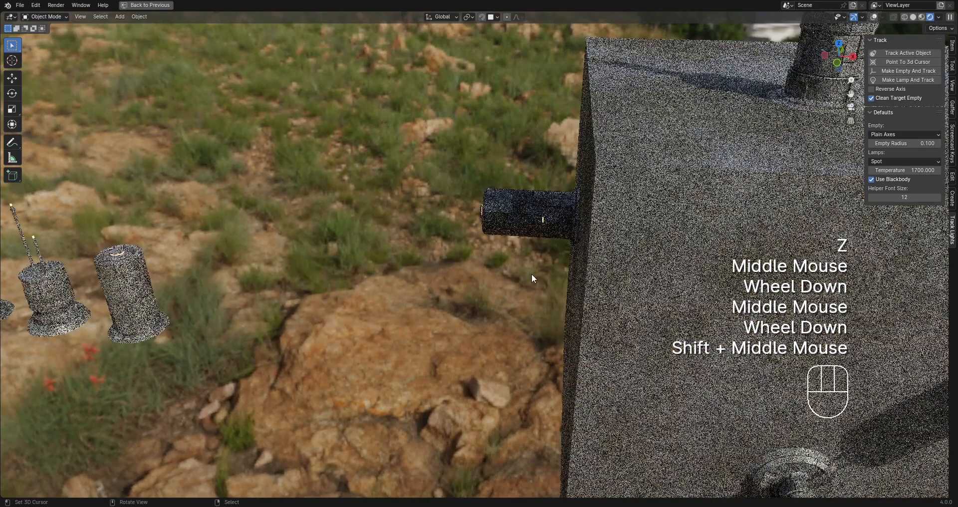
Inspect the antennas mounted on the cube from below, switching between Solid and Rendered shading.
scroll(605, 260, down, 1)
mouse_move(604, 260)
middle_down()
mouse_move(600, 231)
mouse_move(565, 256)
middle_up()
scroll(599, 244, down, 2)
key(z)
mouse_move(630, 253)
middle_down()
mouse_move(621, 194)
mouse_move(606, 265)
mouse_move(543, 245)
middle_up()
scroll(567, 275, up, 1)
key(z)
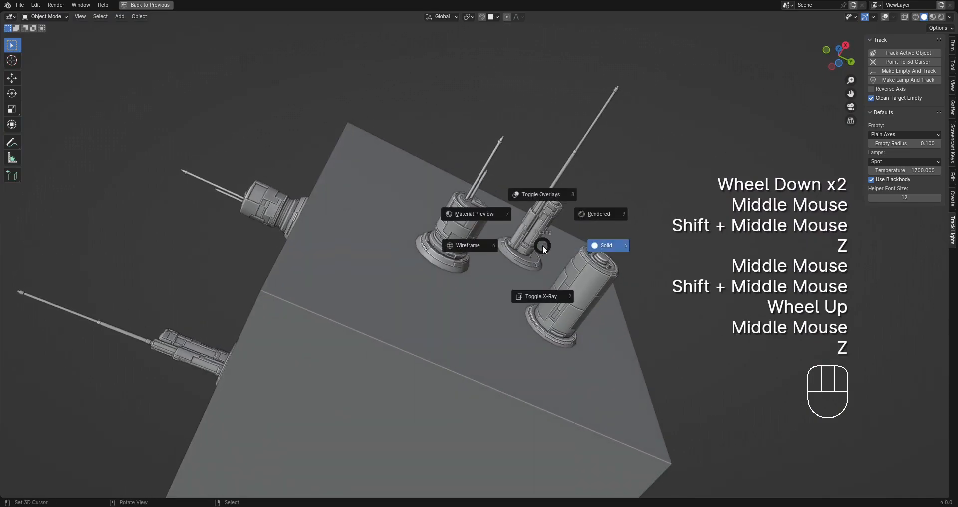
click(598, 217)
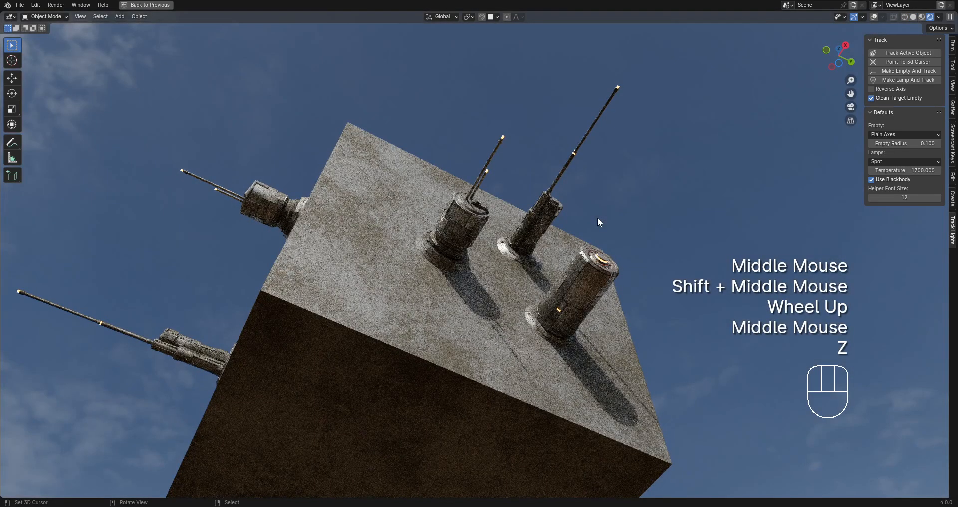
middle_drag(597, 217, 459, 216)
middle_drag(515, 222, 544, 238)
scroll(514, 234, up, 2)
scroll(544, 236, down, 2)
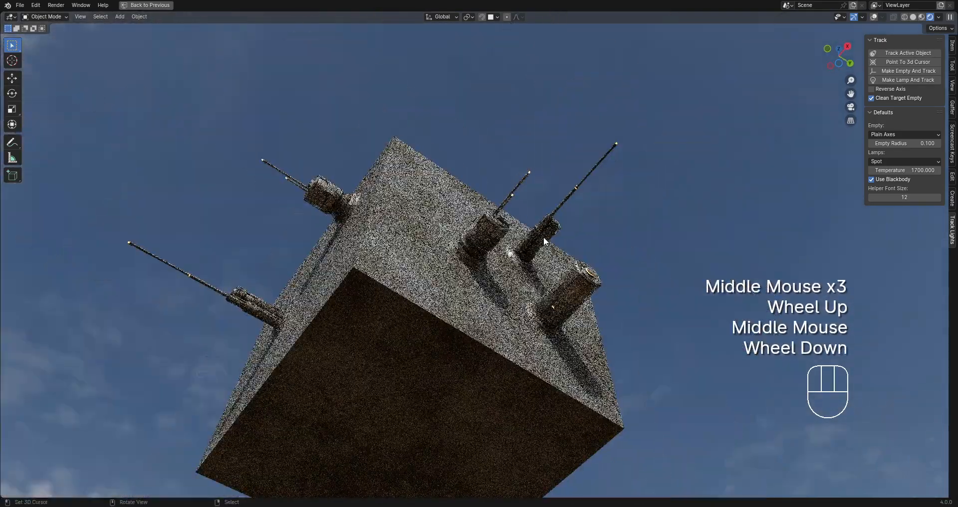
Return to Solid shading, draw an annotation line diagonally across the cube's antennas and turn the viewport overlays on.
key(z)
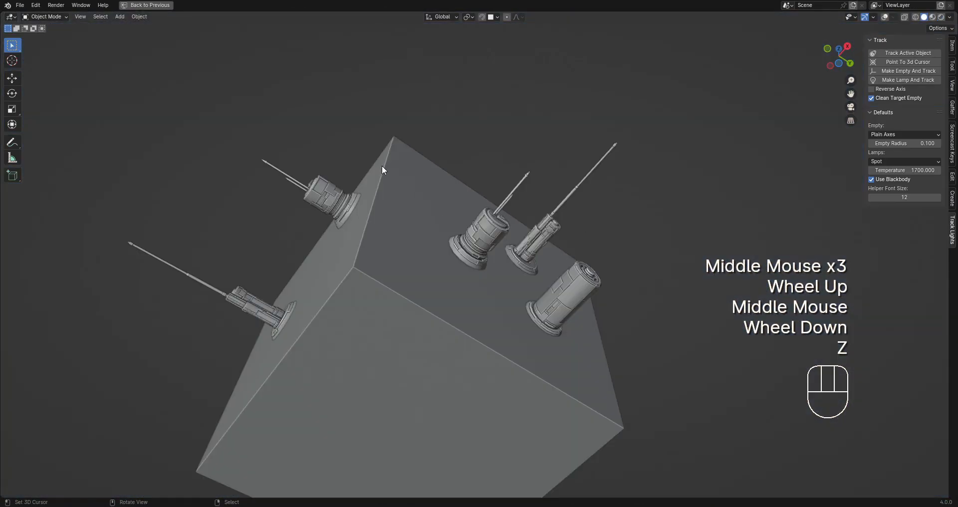
key(d)
key(d)
drag(118, 69, 717, 332)
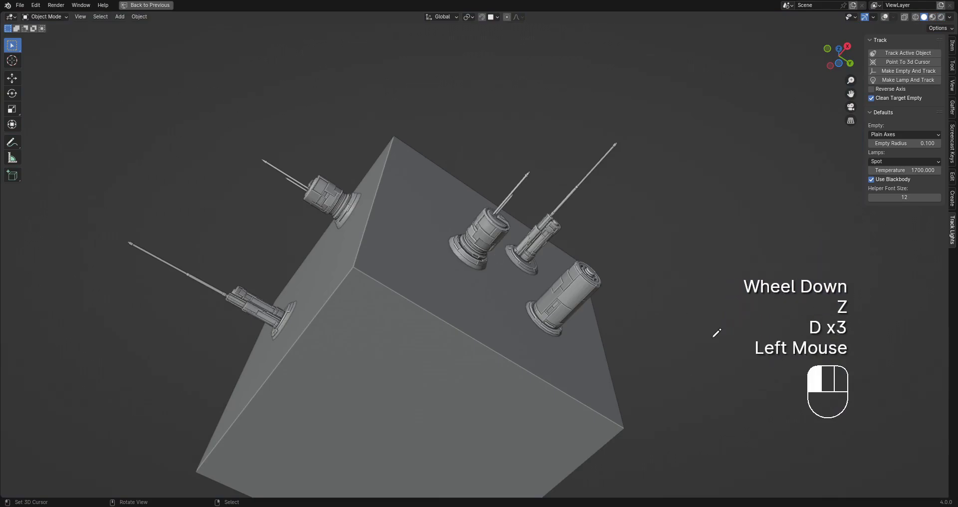
key(d)
scroll(492, 244, down, 4)
key(shift+alt+z)
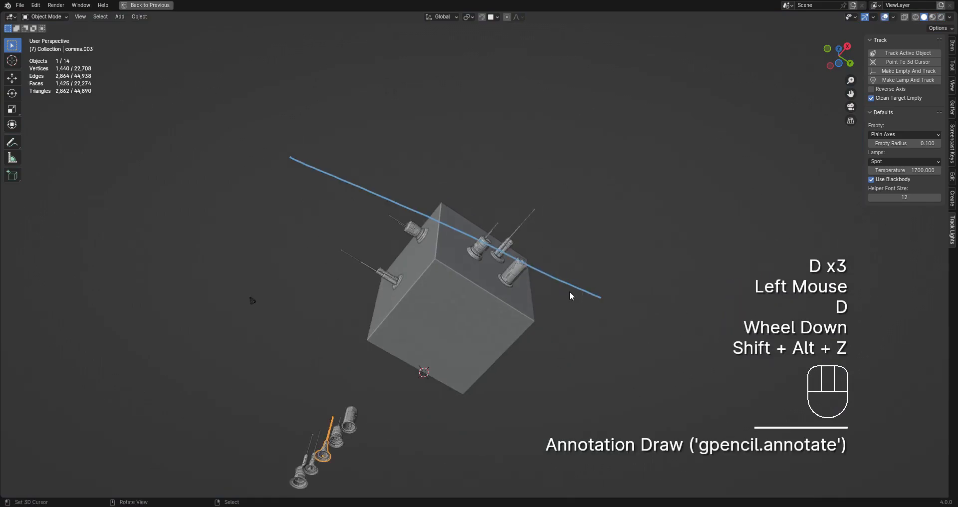
View the cube and antenna row from a lower side angle and erase the annotation line.
mouse_move(570, 293)
middle_down()
mouse_move(540, 325)
mouse_move(519, 304)
middle_up()
key(d)
right_drag(648, 205, 208, 139)
key(d)
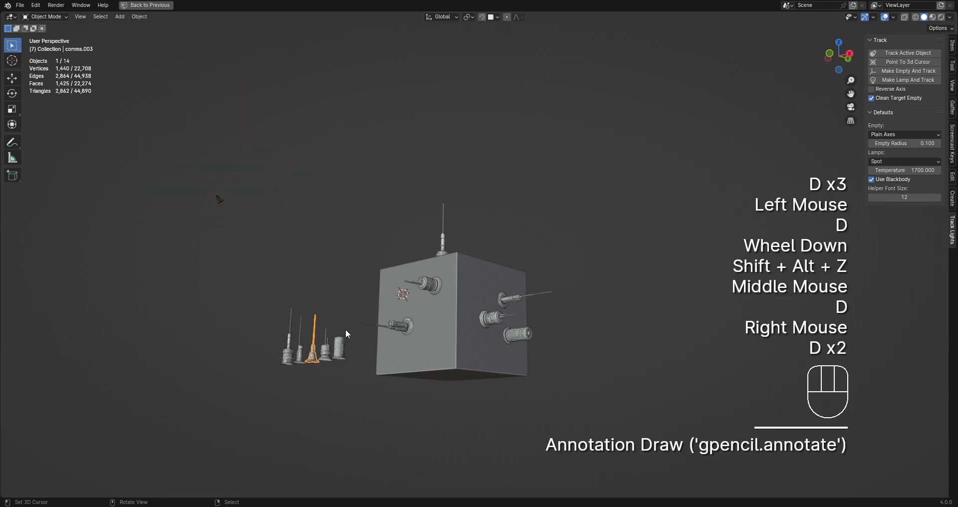
Draw an annotation line from the antenna row across the cube and a long diagonal with short strokes around it below.
drag(296, 321, 567, 339)
key(d)
key(d)
key(d)
click(403, 442)
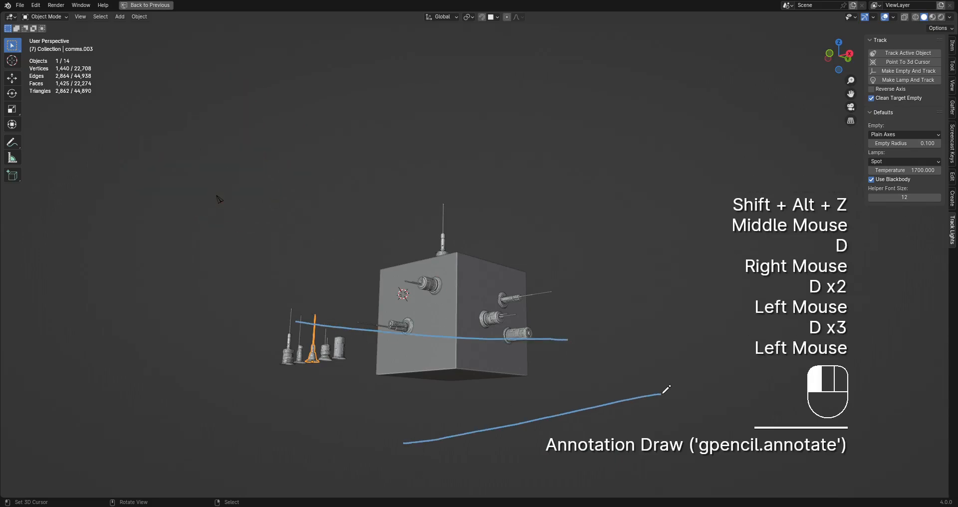
key(d)
drag(653, 373, 714, 394)
key(d)
mouse_move(679, 395)
mouse_down()
mouse_move(695, 405)
mouse_move(661, 417)
mouse_up()
key(d)
key(d)
drag(444, 413, 453, 411)
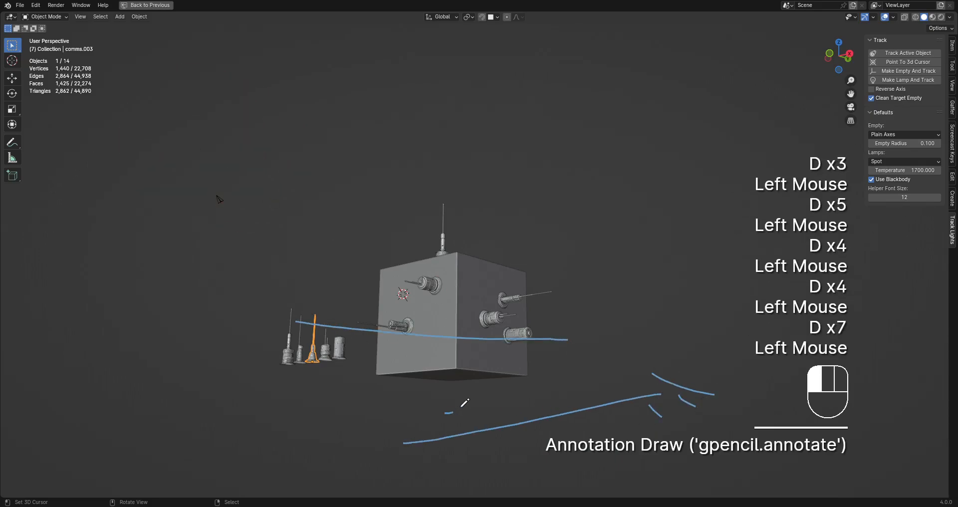
key(d)
drag(544, 387, 579, 375)
key(d)
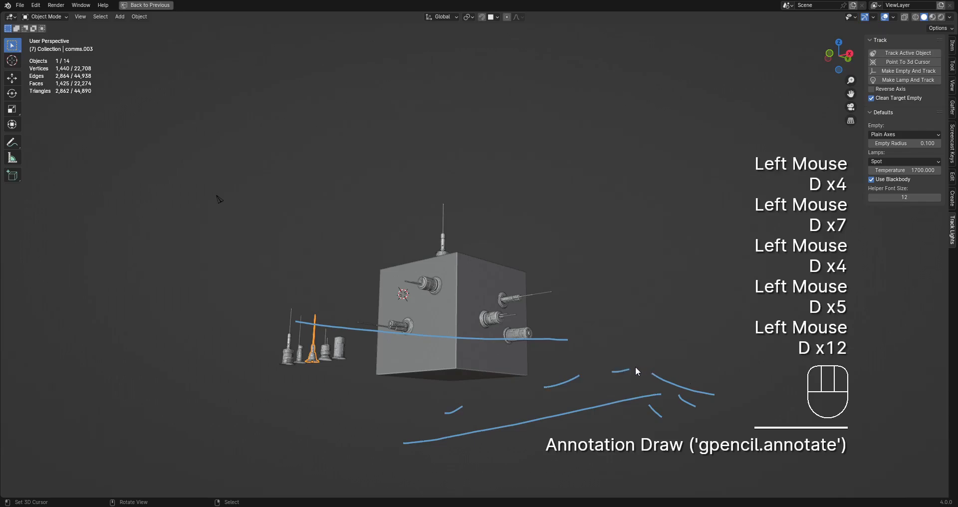
Erase all annotation strokes around the cube.
middle_drag(636, 368, 630, 362)
key(d)
mouse_move(742, 387)
right_down()
mouse_move(192, 381)
mouse_move(621, 384)
right_up()
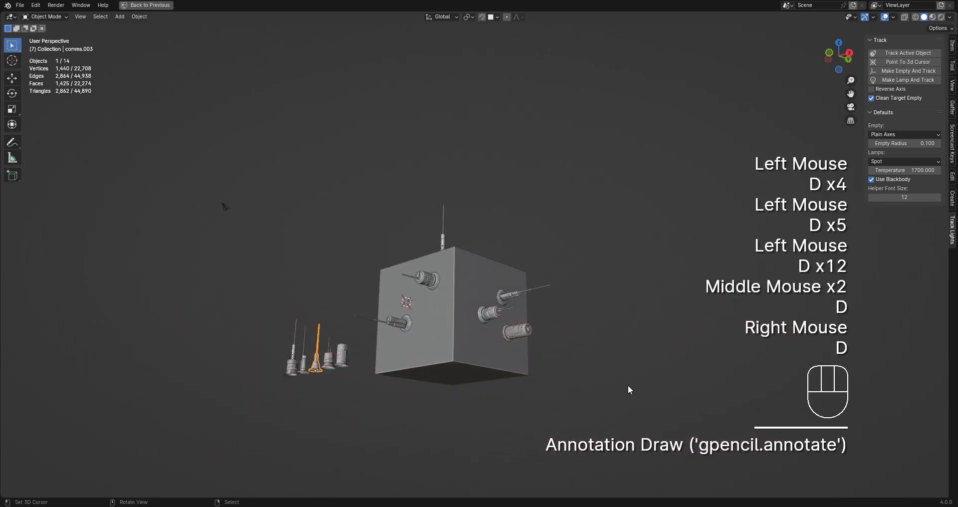
Frame the cube's antennas from below in Rendered shading and examine the side-mounted antennas up close.
middle_drag(628, 385, 596, 307)
scroll(623, 319, up, 2)
middle_drag(597, 306, 566, 293)
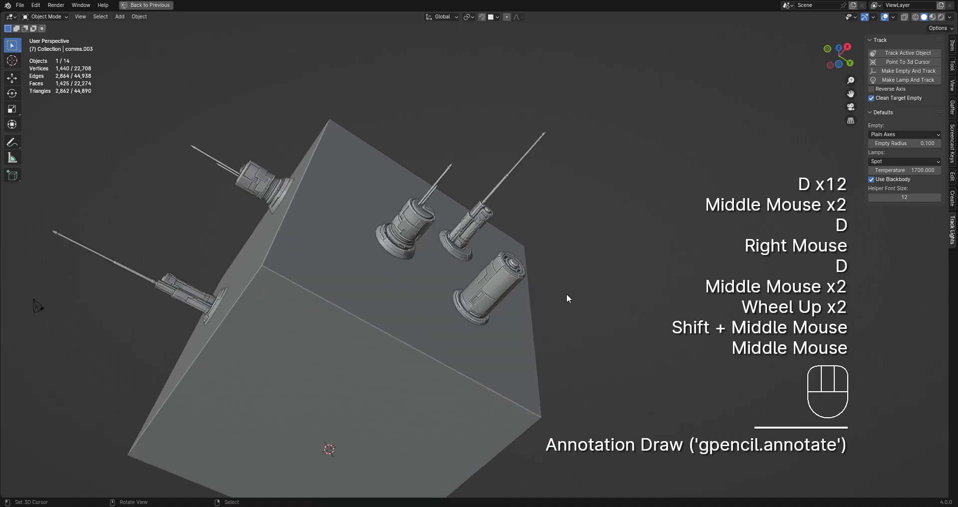
alt+middle_click(410, 267)
scroll(474, 206, up, 2)
shift+middle_drag(474, 207, 564, 326)
mouse_move(516, 210)
middle_down()
mouse_move(569, 235)
mouse_move(560, 197)
middle_up()
key(z)
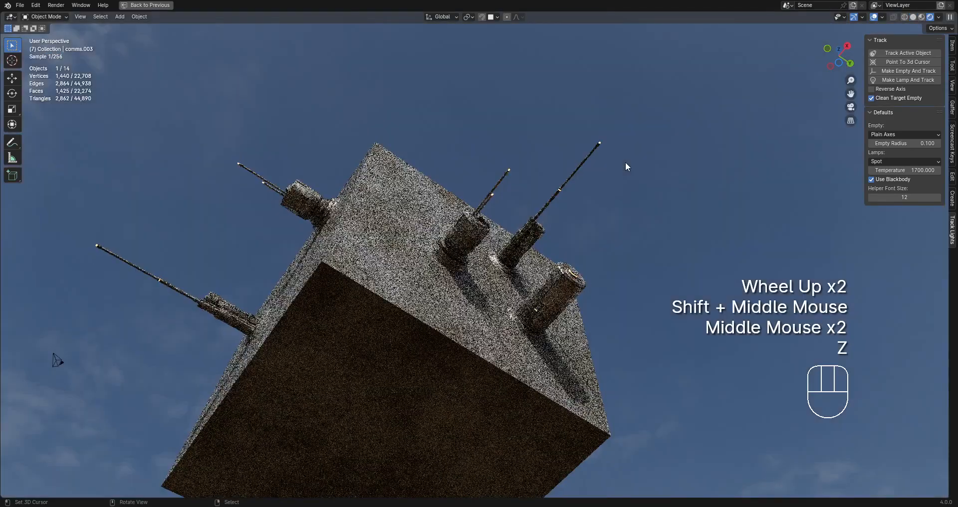
scroll(626, 165, up, 1)
mouse_move(627, 166)
middle_down()
mouse_move(526, 189)
mouse_move(641, 240)
mouse_move(603, 235)
middle_up()
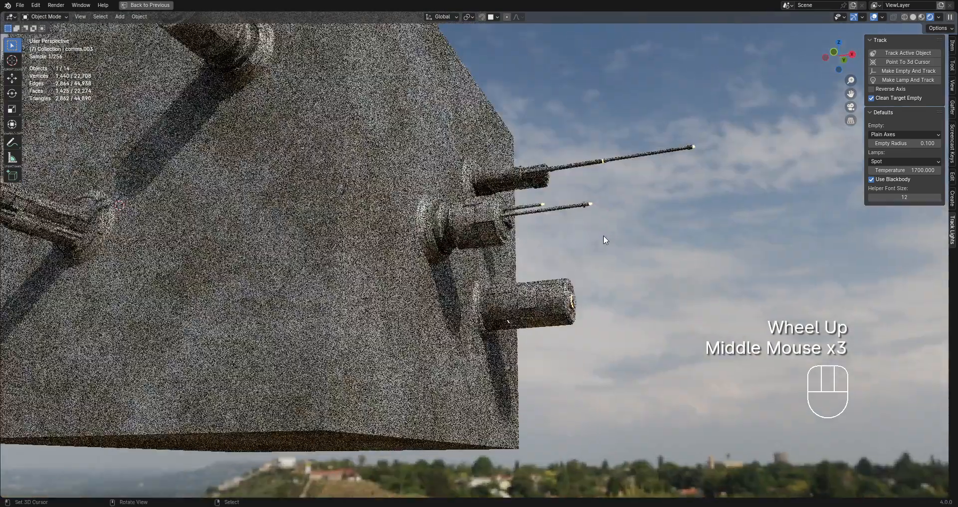
Return to Solid shading and bring the standalone antenna row into the front orthographic view.
scroll(603, 235, down, 2)
key(z)
scroll(403, 229, down, 1)
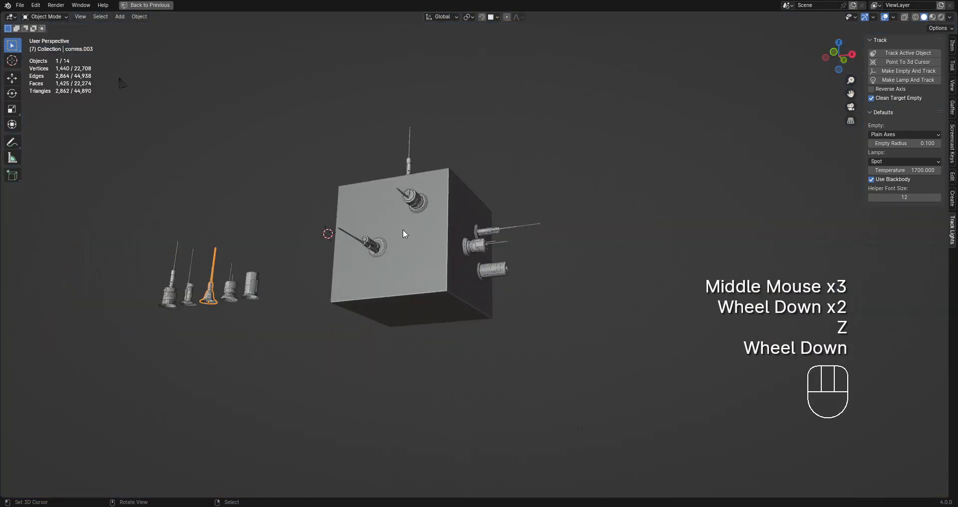
mouse_move(403, 229)
alt+middle_down()
mouse_move(424, 260)
mouse_move(439, 265)
alt+middle_up()
scroll(546, 304, up, 2)
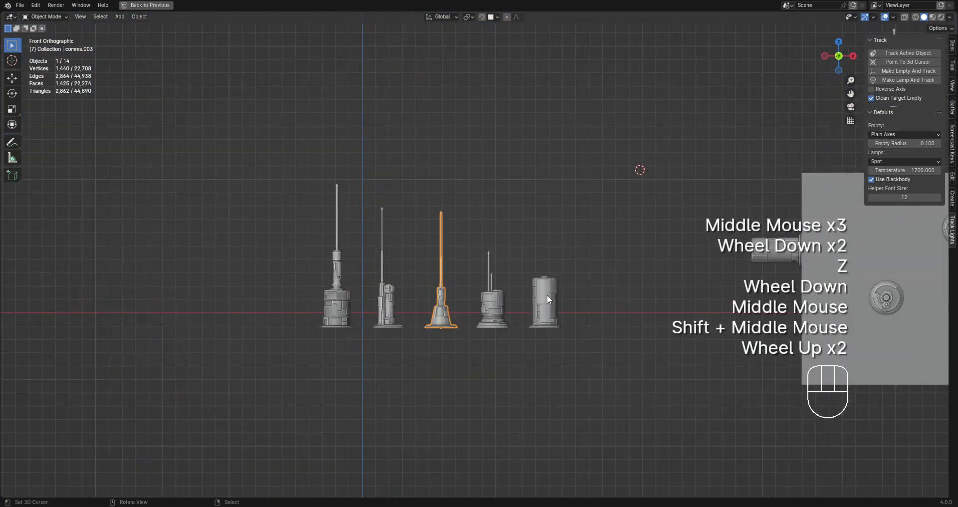
Deselect all objects and snap the 3D cursor to the world origin.
middle_drag(547, 294, 582, 274)
scroll(580, 321, up, 1)
key(alt+a)
scroll(580, 321, up, 1)
key(shift+s)
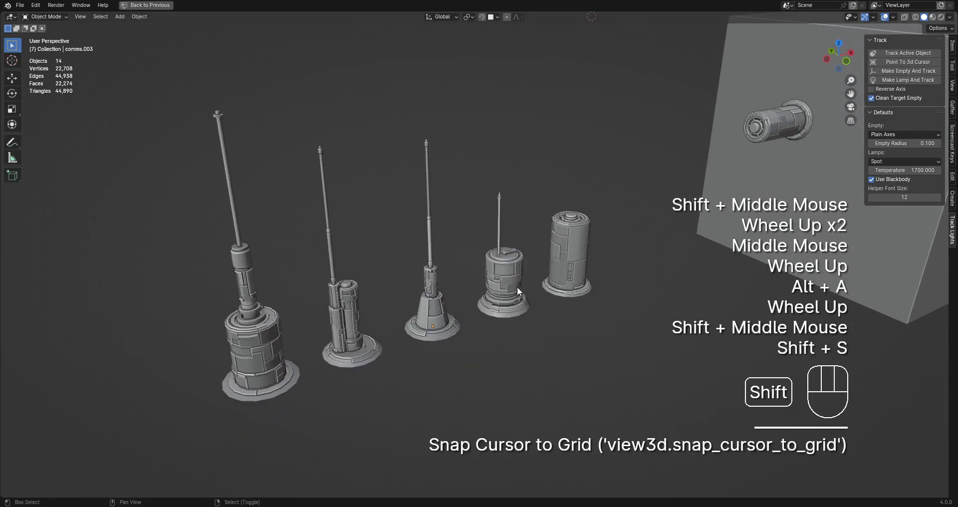
scroll(561, 227, down, 1)
key(shift+s)
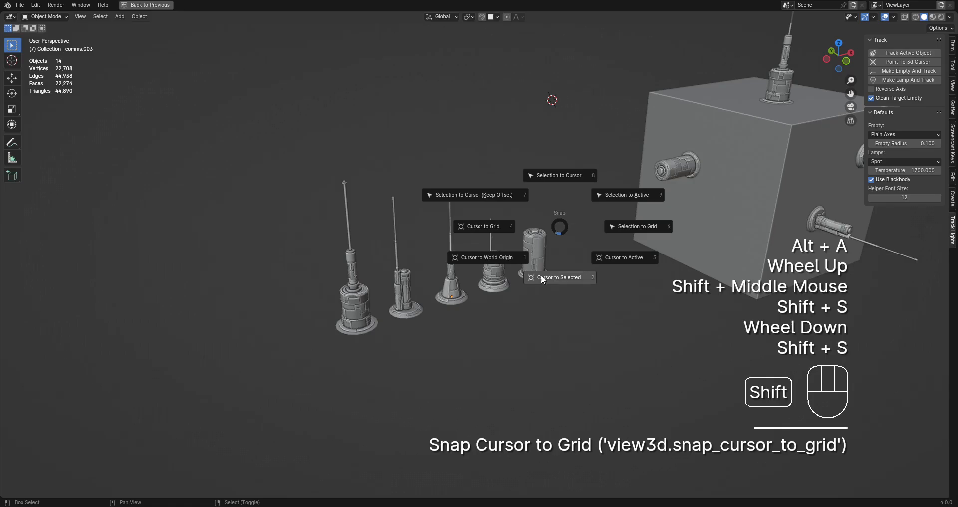
click(487, 258)
Frame the five standalone antennas up close in an angled perspective view.
scroll(493, 257, up, 2)
middle_drag(621, 278, 495, 279)
scroll(591, 253, down, 1)
middle_drag(495, 279, 692, 262)
scroll(715, 268, up, 2)
scroll(690, 256, down, 1)
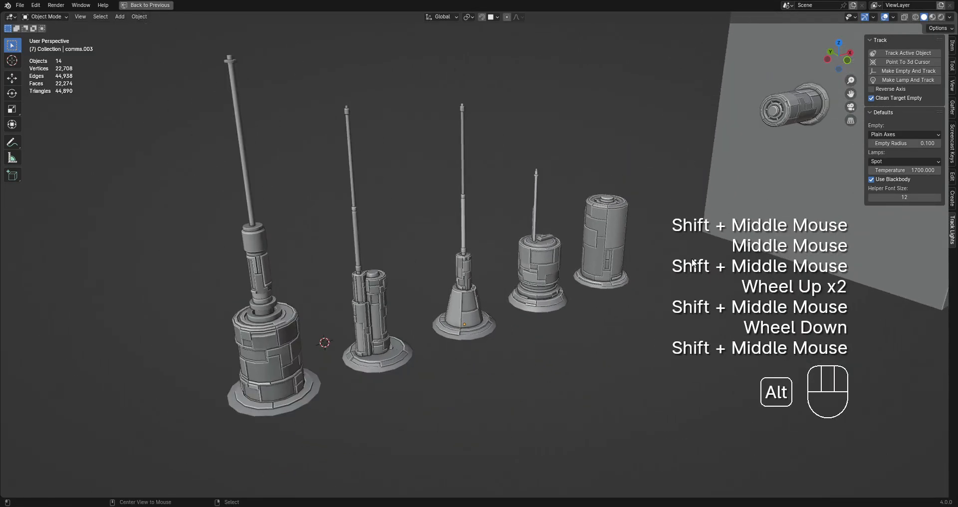